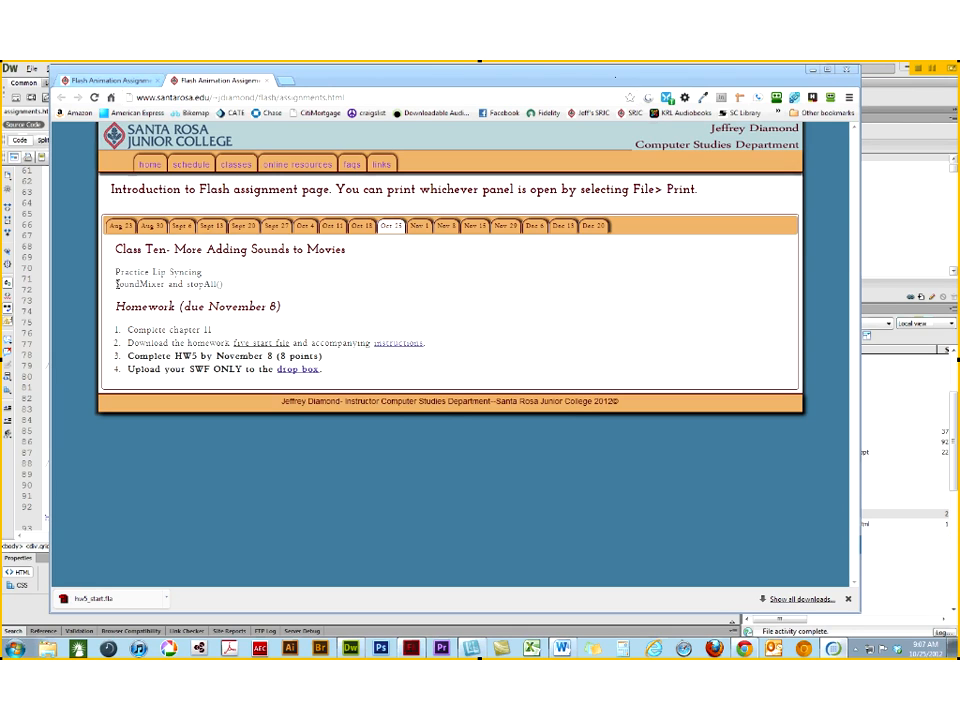
- Review the class topics and homework listed for Oct 25, Oct 18 and Oct 11 on the Flash assignments page
{"action": "left_click_drag", "start_coordinate": [117, 284], "coordinate": [224, 285]}
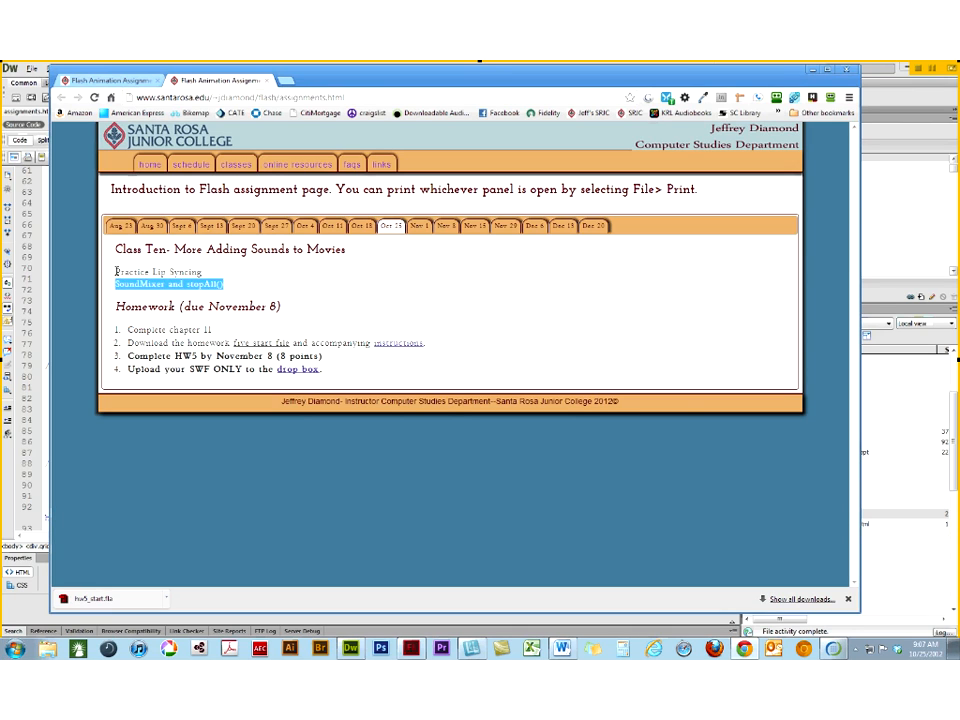
{"action": "left_click_drag", "start_coordinate": [116, 271], "coordinate": [203, 273]}
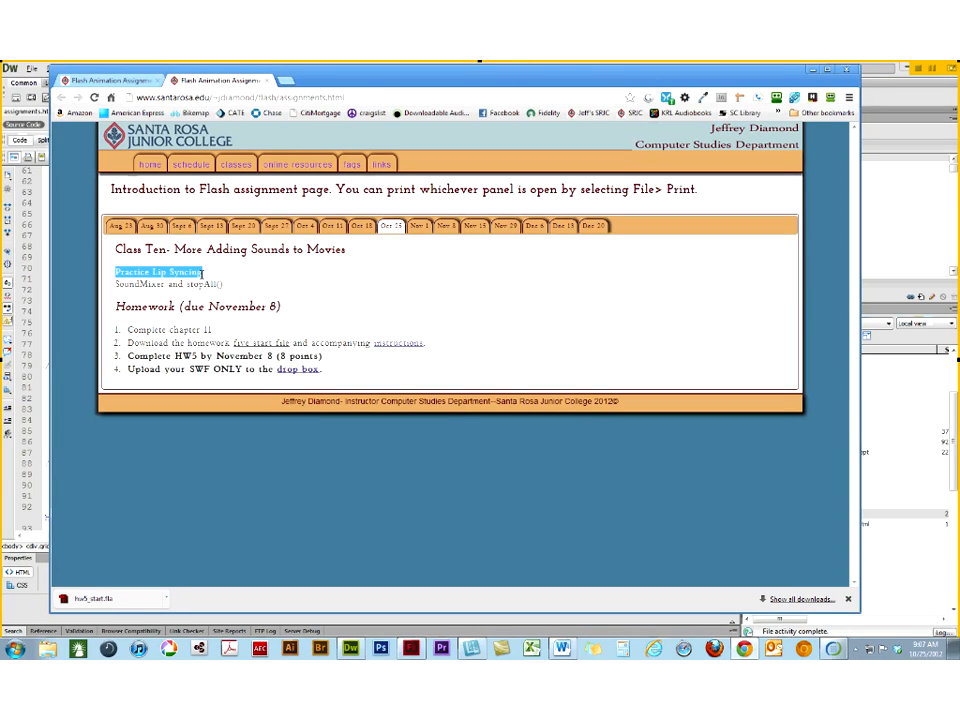
{"action": "left_click", "coordinate": [362, 226]}
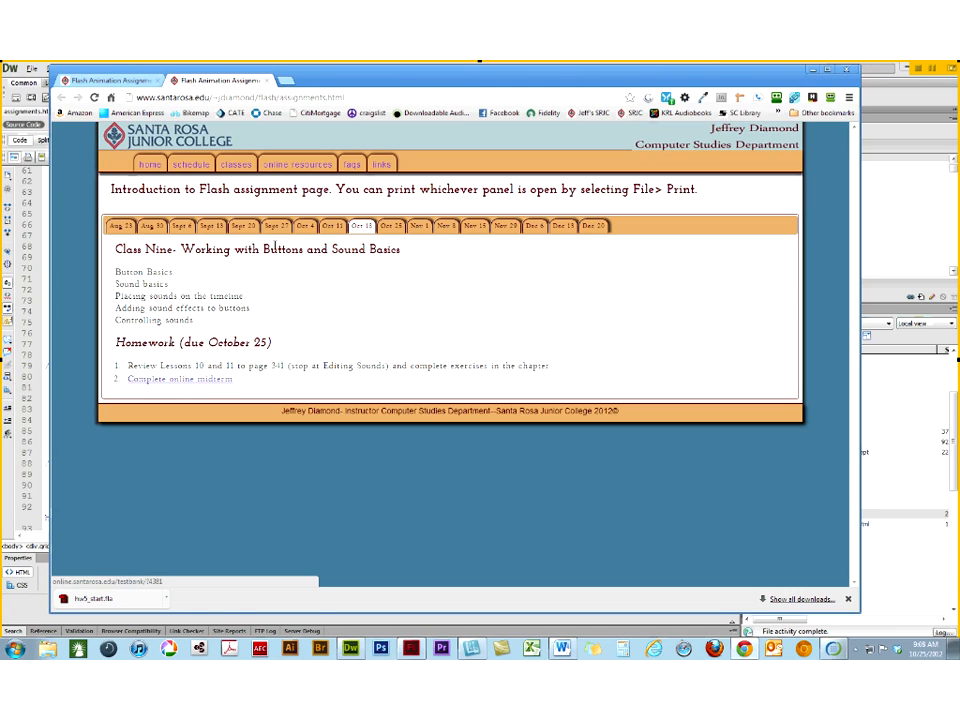
{"action": "left_click", "coordinate": [331, 226]}
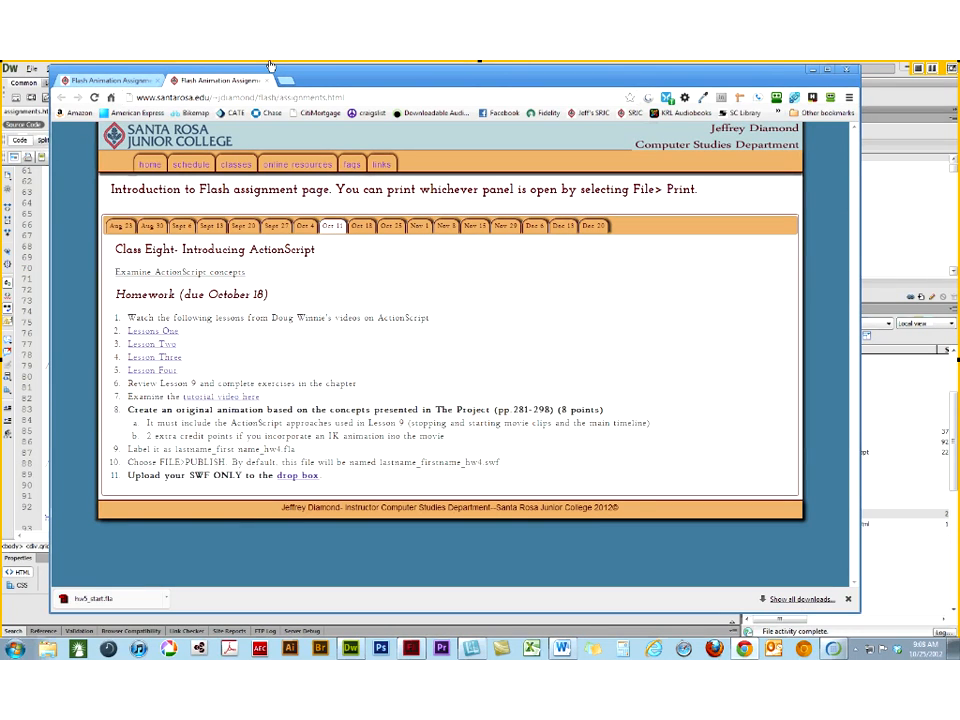
{"action": "left_click", "coordinate": [361, 227]}
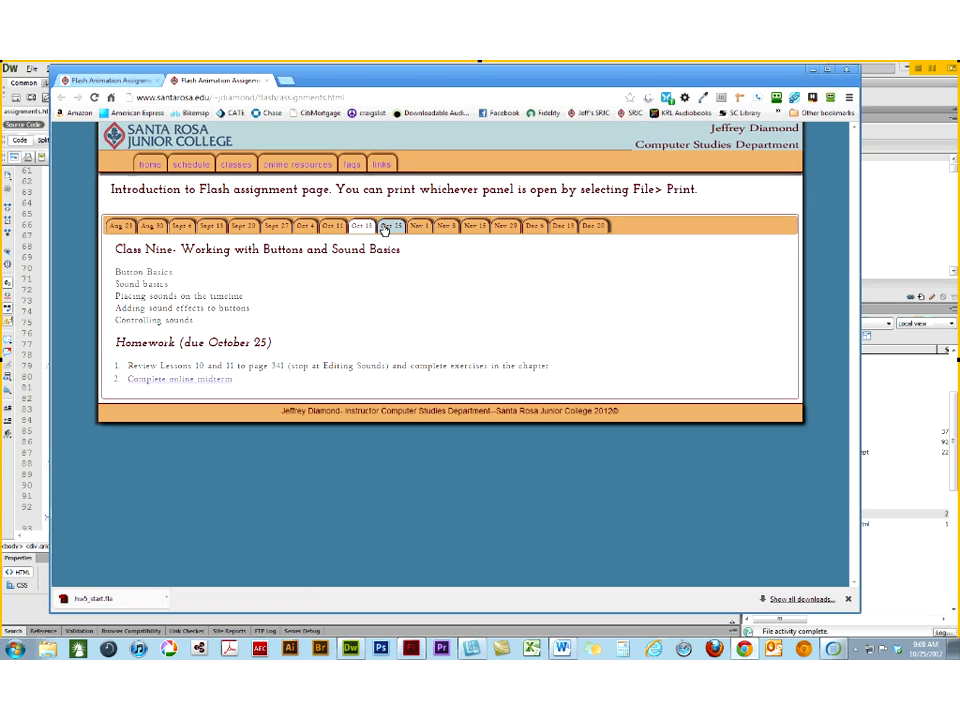
- Switch to Flash, enlarge the timeline area and bring the whole talkShop stage of fl1002_done.fla into view
{"action": "left_click", "coordinate": [810, 71]}
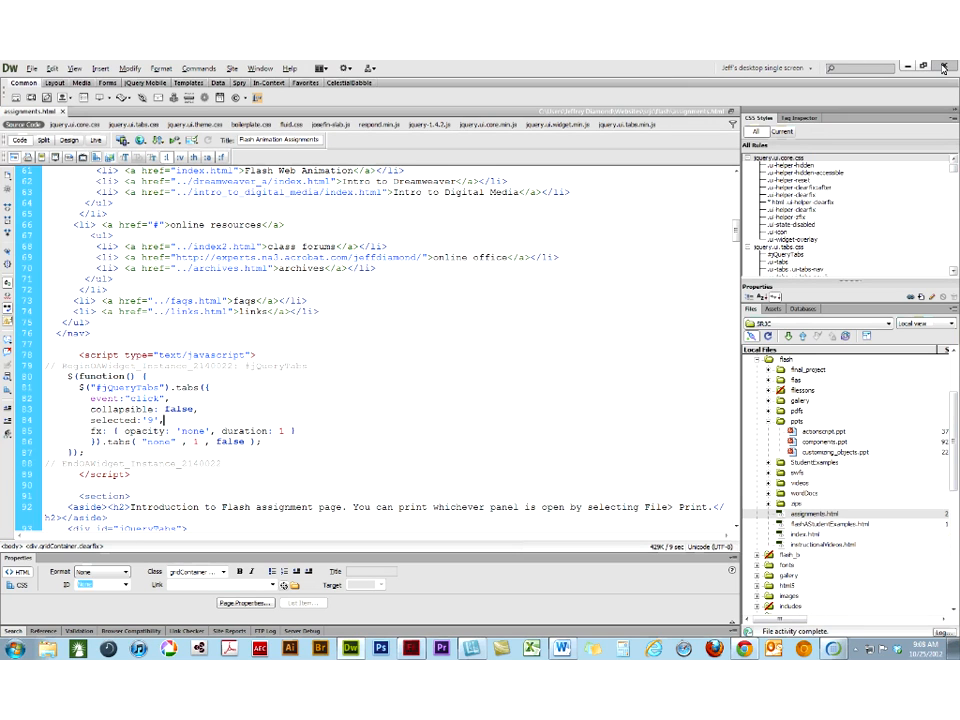
{"action": "left_click", "coordinate": [943, 68]}
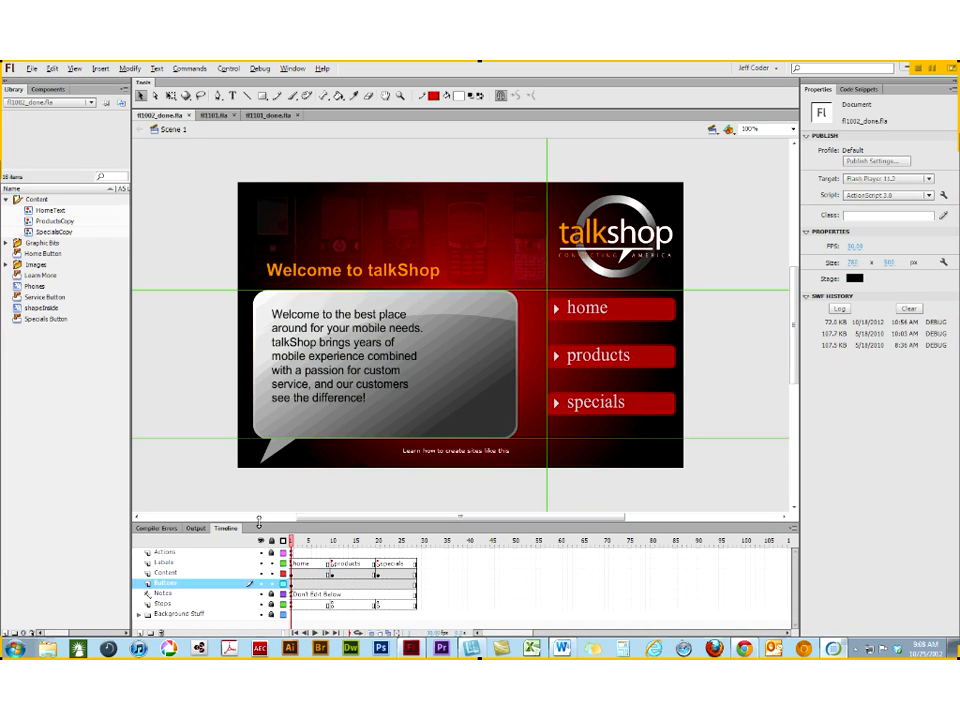
{"action": "left_click_drag", "start_coordinate": [259, 520], "coordinate": [259, 451]}
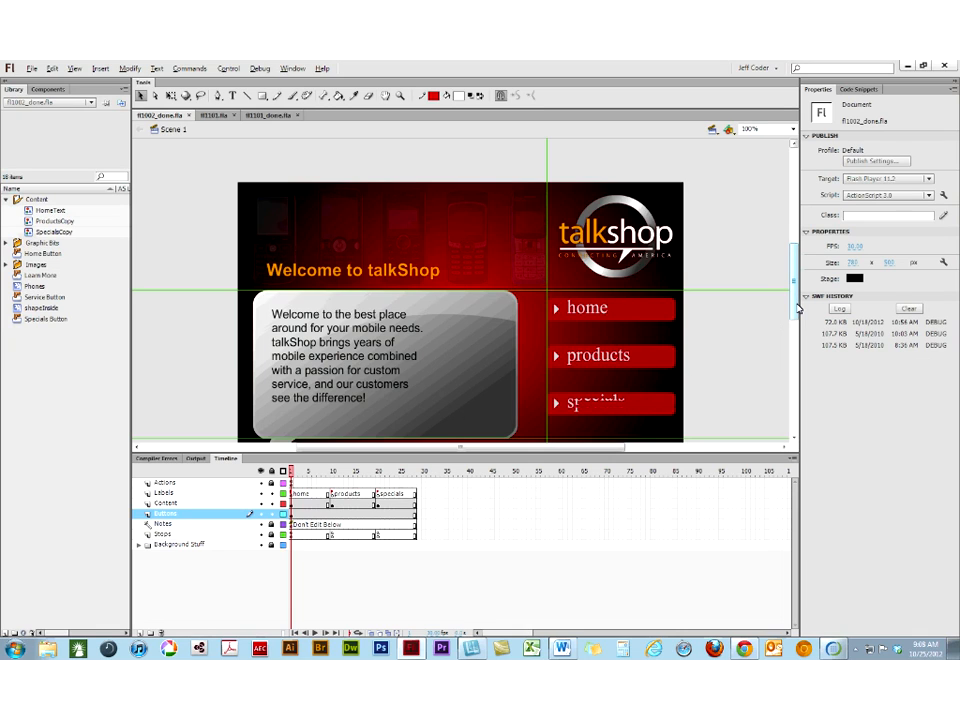
{"action": "left_click_drag", "start_coordinate": [797, 305], "coordinate": [797, 314]}
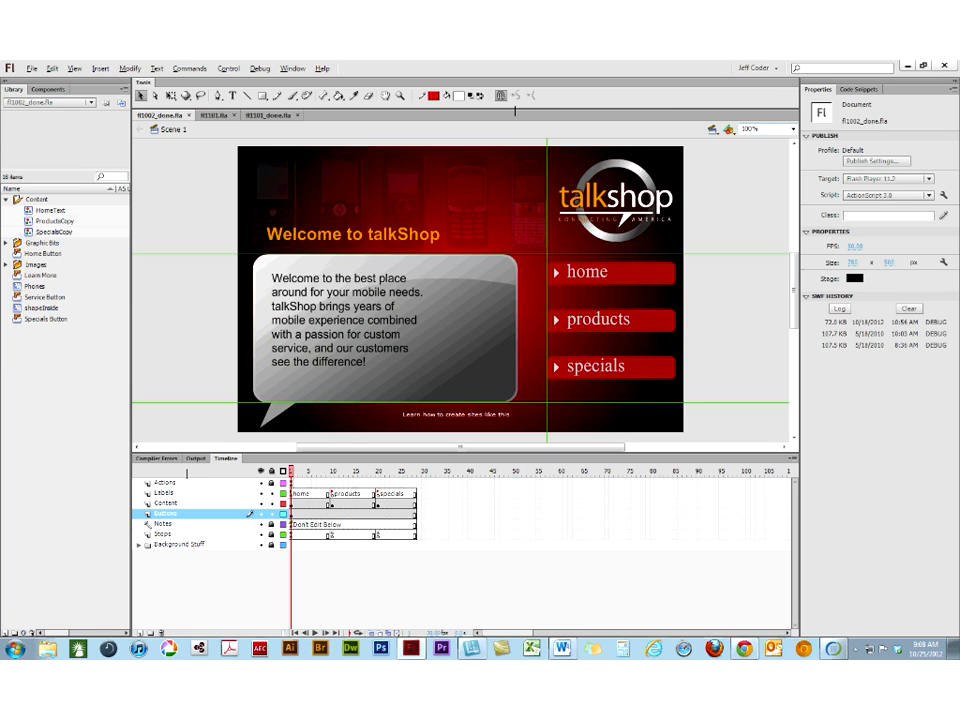
- Preview the Content folder's symbols in an enlarged library preview and inspect the symbol type of HomeText without changing it
{"action": "left_click", "coordinate": [33, 212]}
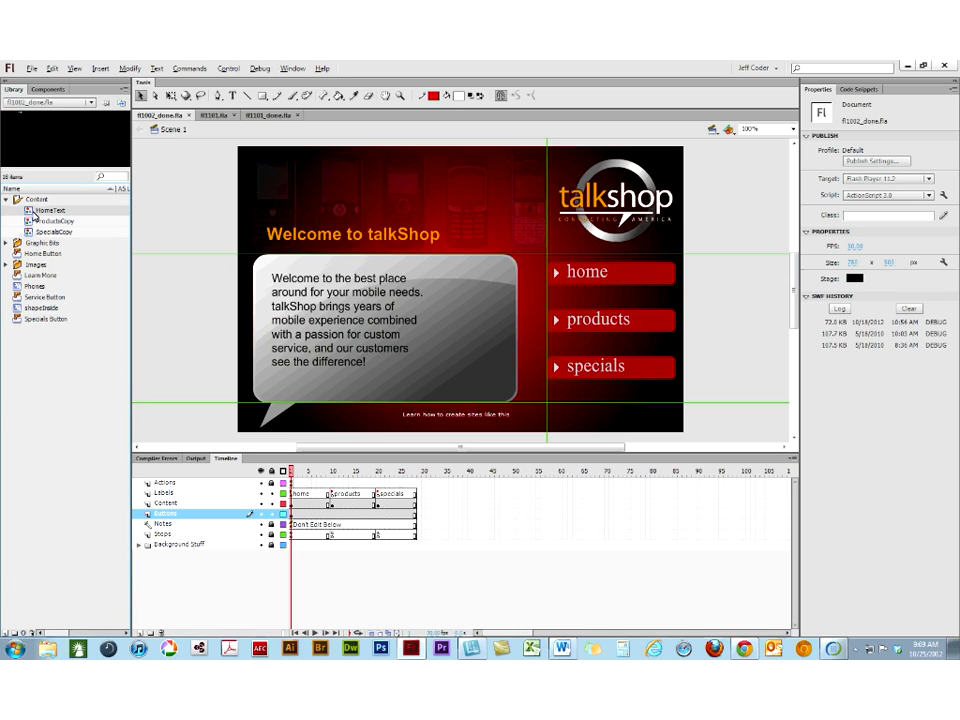
{"action": "left_click", "coordinate": [38, 231]}
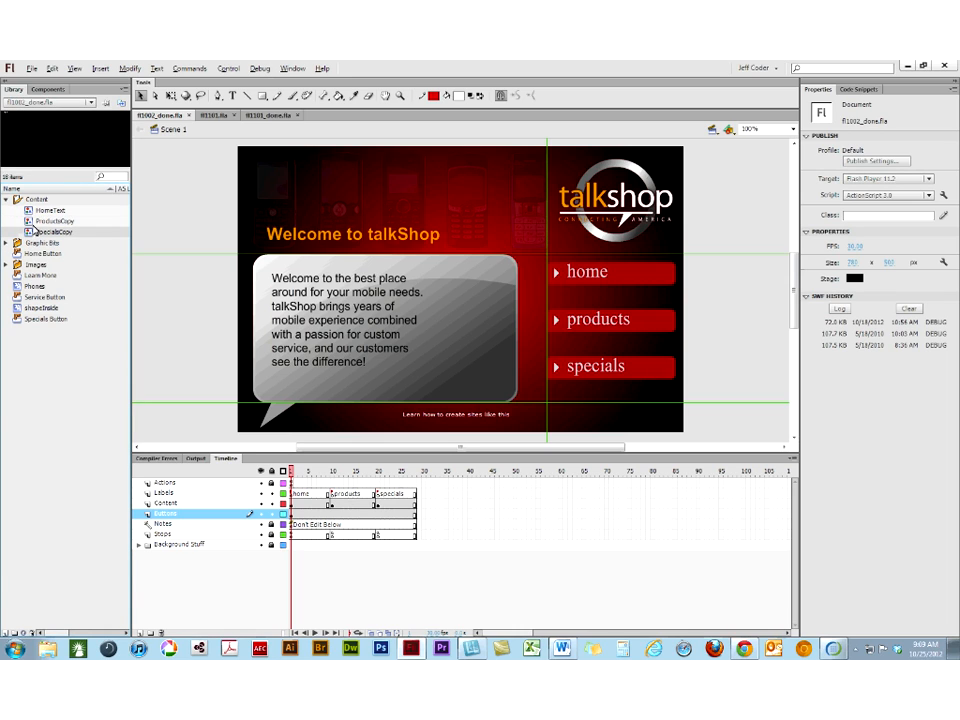
{"action": "left_click_drag", "start_coordinate": [58, 169], "coordinate": [58, 208]}
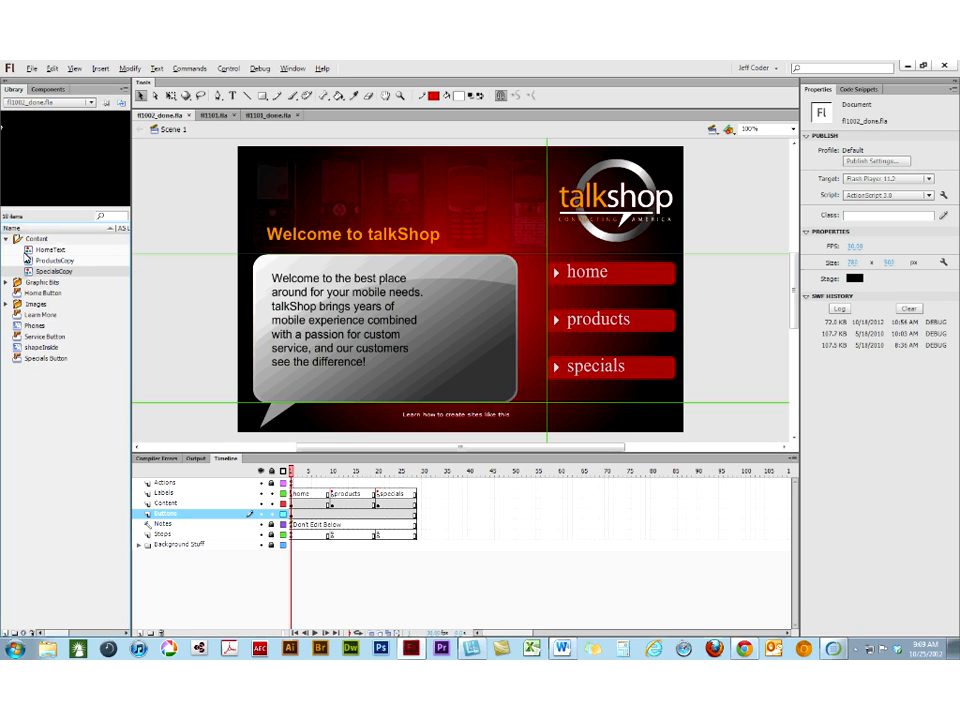
{"action": "left_click", "coordinate": [29, 250]}
{"action": "right_click", "coordinate": [29, 250]}
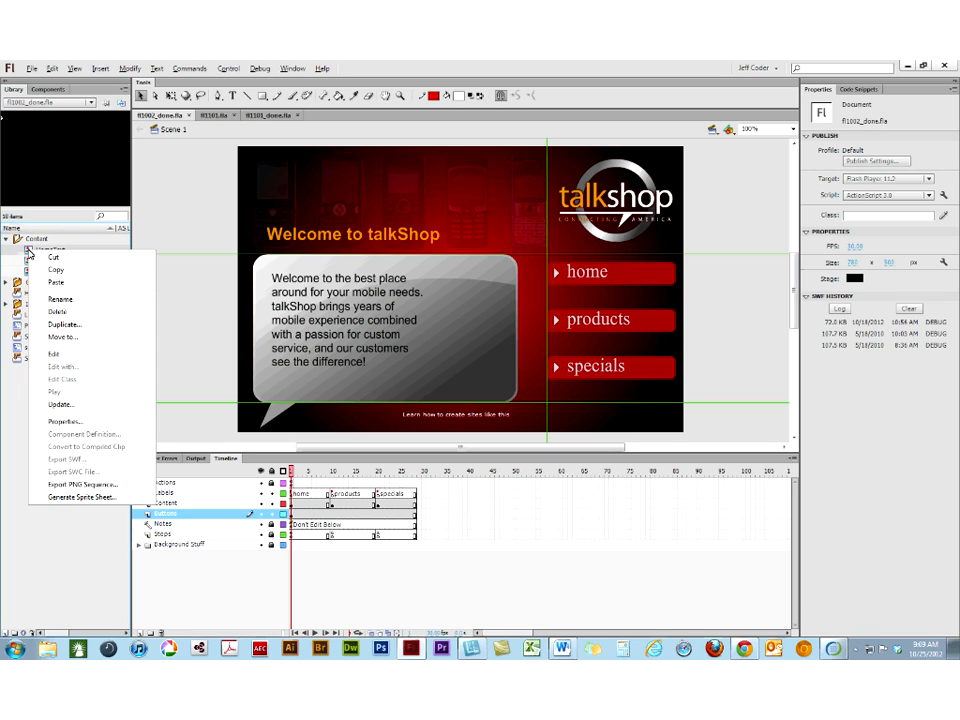
{"action": "left_click", "coordinate": [53, 423]}
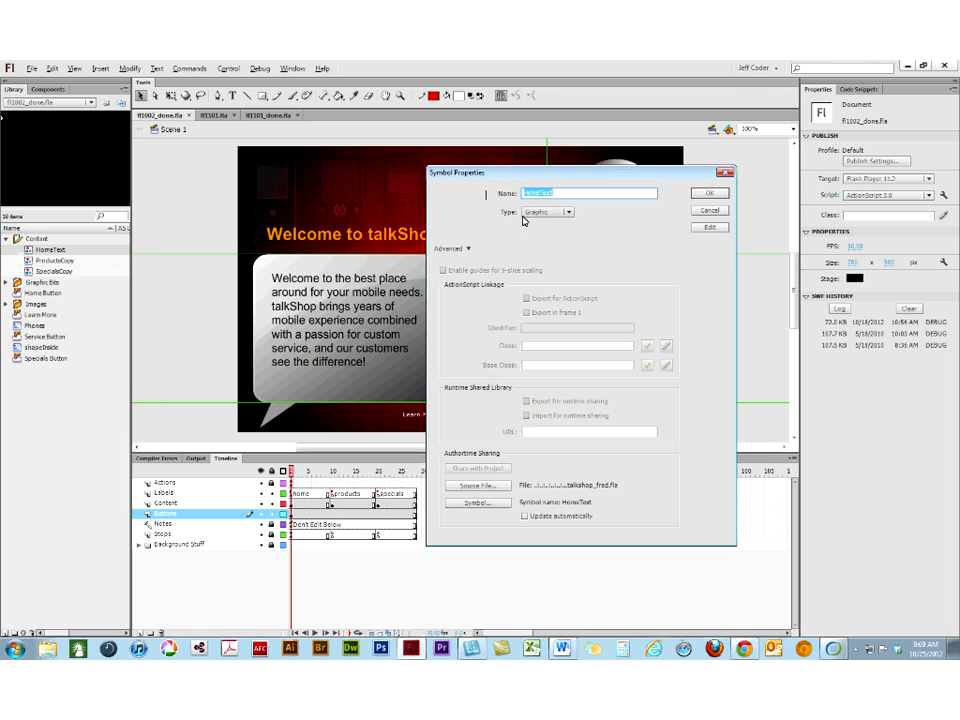
{"action": "left_click", "coordinate": [709, 211]}
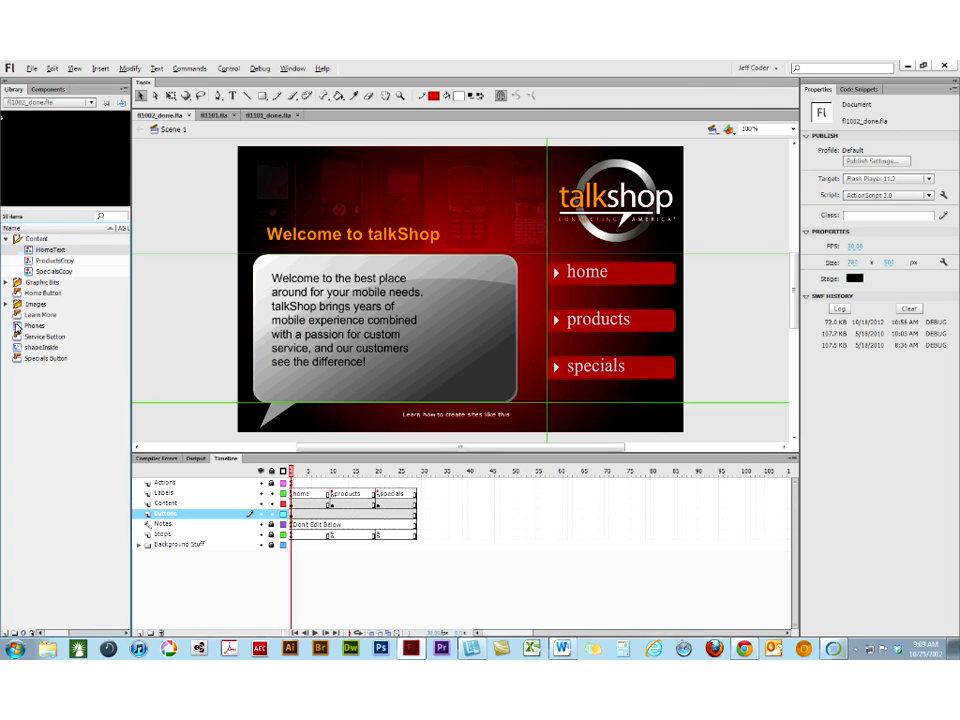
- Preview the Learn More and Phones symbols in the library and inspect the symbol type of Phones without changing it
{"action": "left_click", "coordinate": [22, 315]}
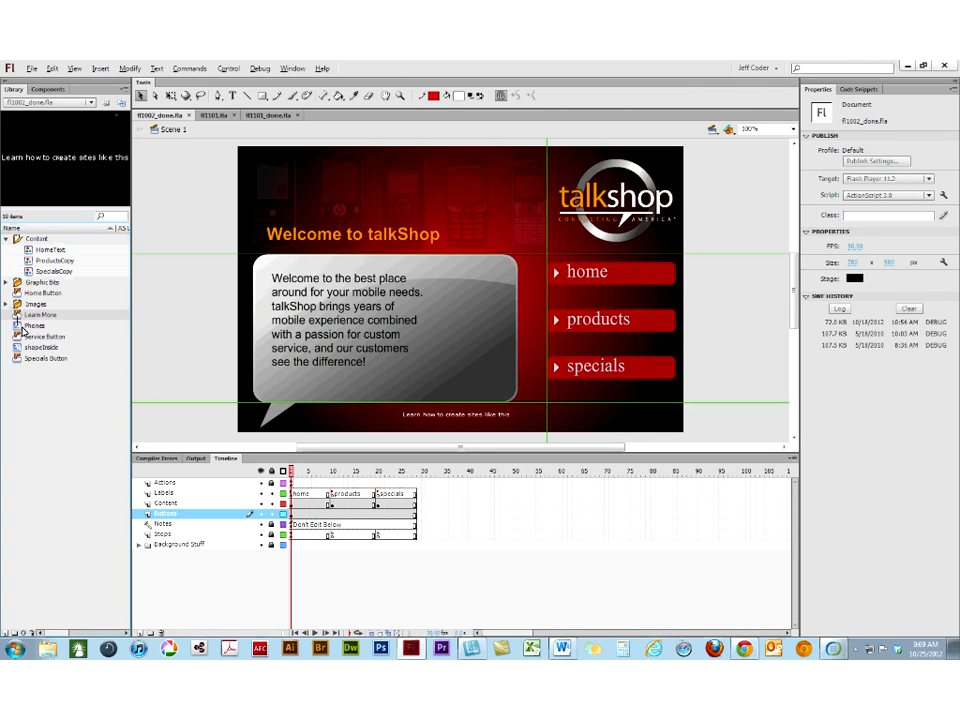
{"action": "left_click", "coordinate": [23, 326]}
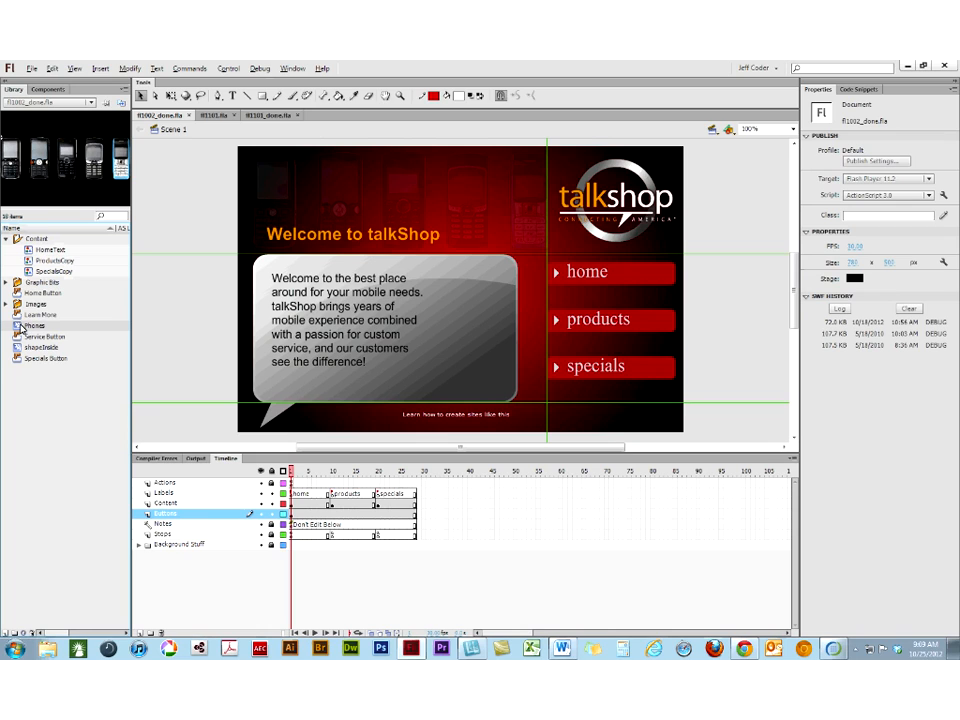
{"action": "right_click", "coordinate": [16, 330]}
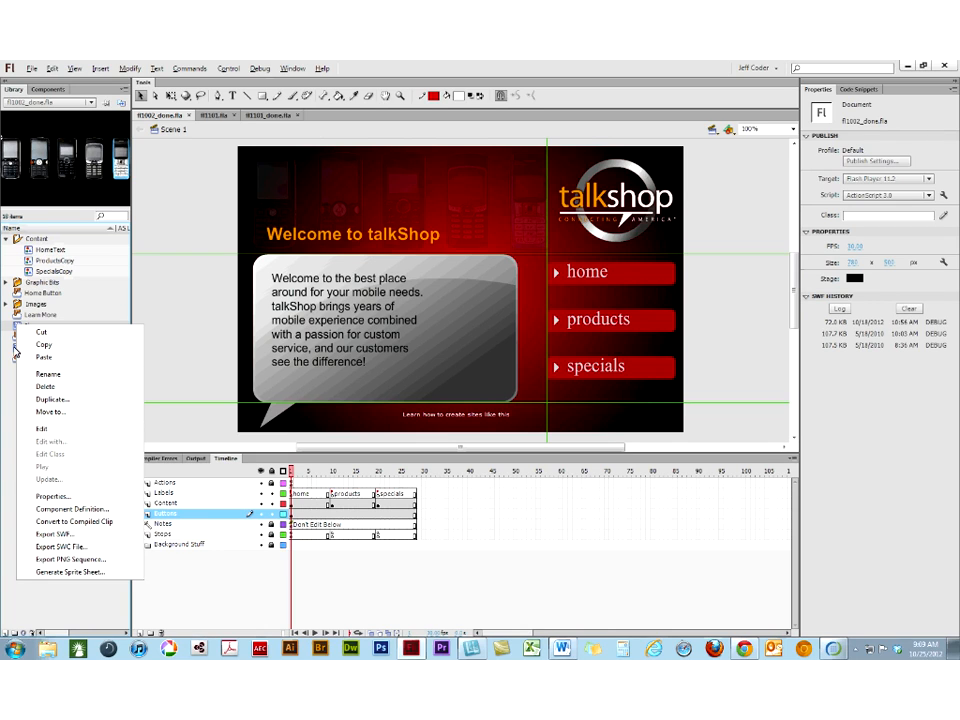
{"action": "left_click", "coordinate": [45, 498]}
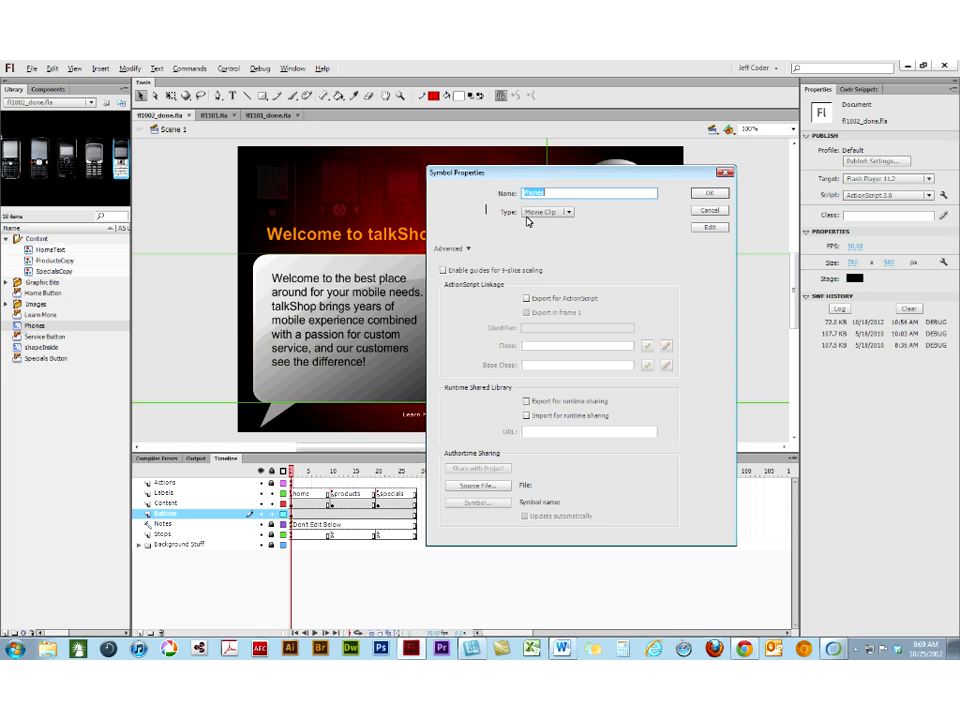
{"action": "left_click", "coordinate": [710, 211]}
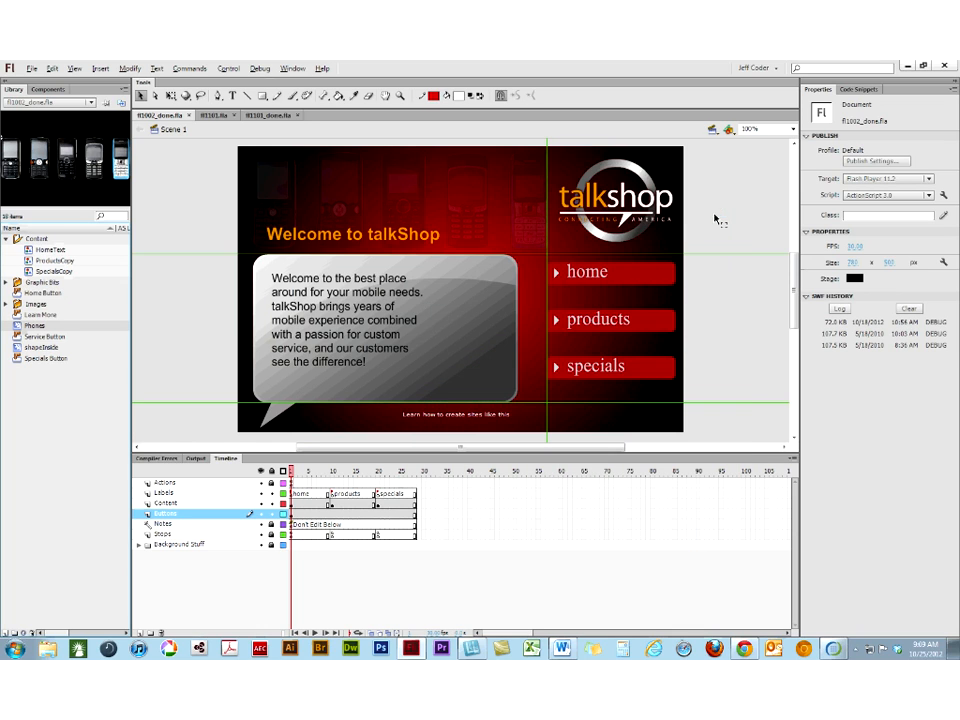
- Give the talkShop logo on the stage the instance name mcLogo
{"action": "left_click", "coordinate": [600, 232]}
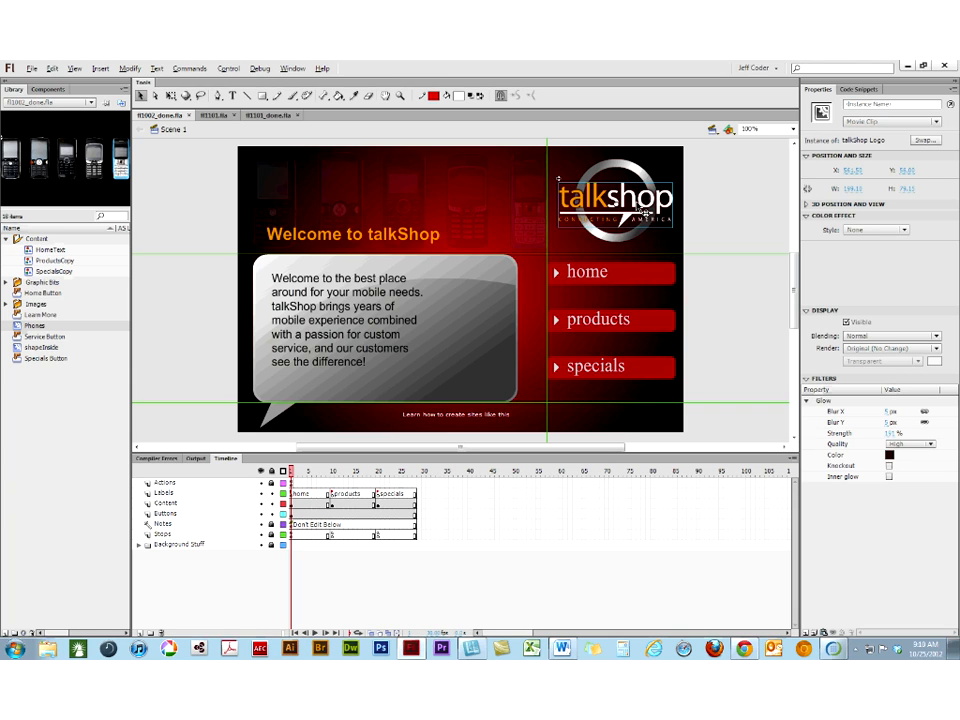
{"action": "left_click", "coordinate": [855, 104]}
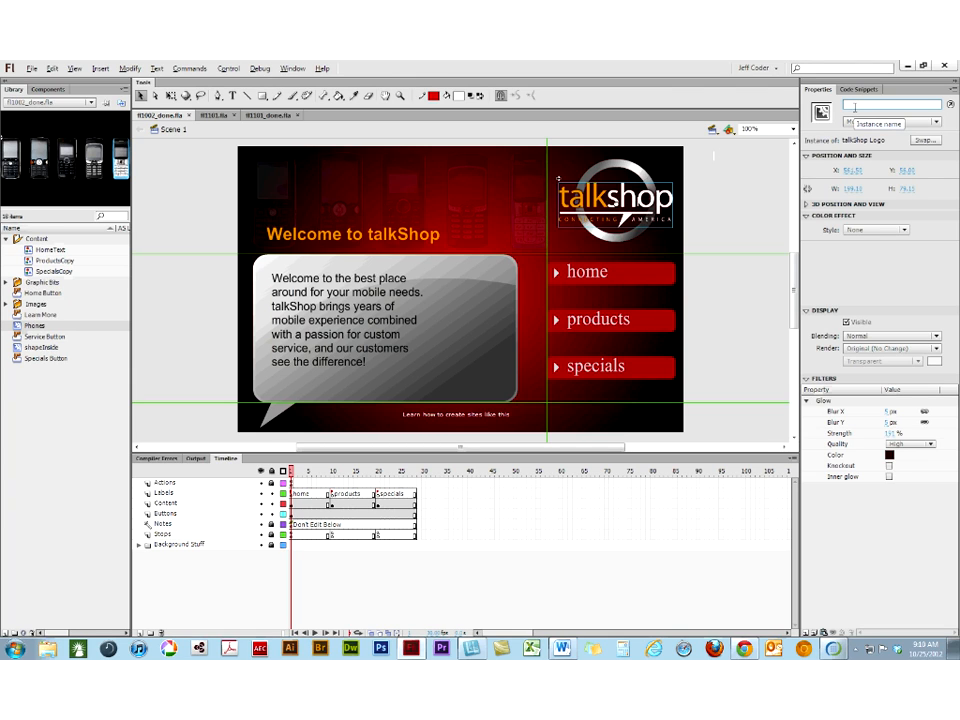
{"action": "type", "text": "mcTalk"}
{"action": "key", "text": "BackSpace"}
{"action": "key", "text": "BackSpace"}
{"action": "key", "text": "BackSpace"}
{"action": "key", "text": "BackSpace"}
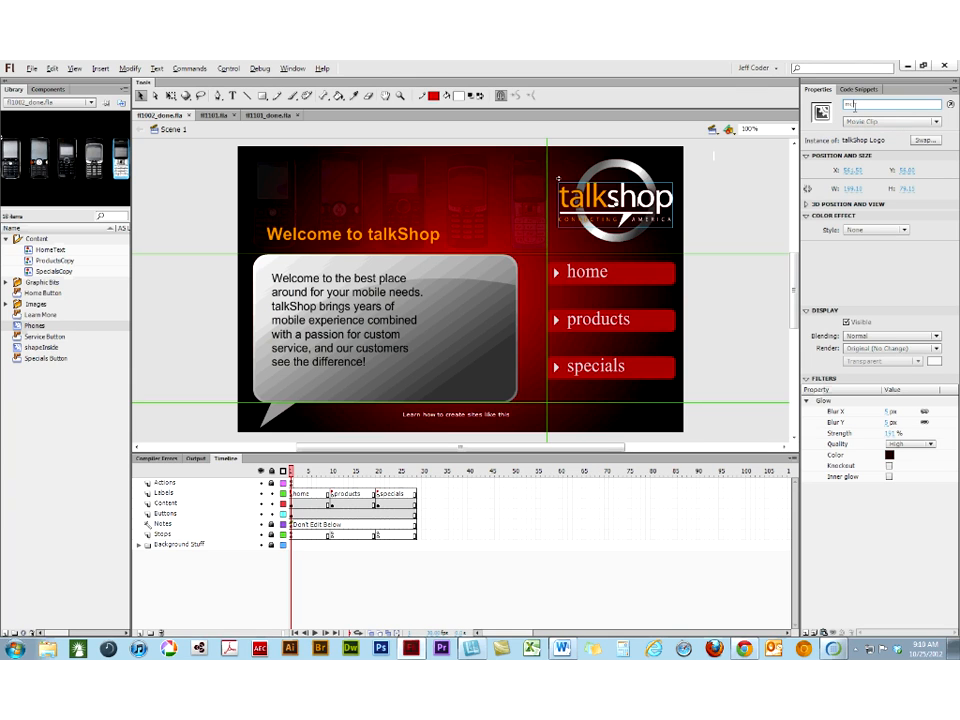
{"action": "type", "text": "Logo"}
{"action": "key", "text": "Return"}
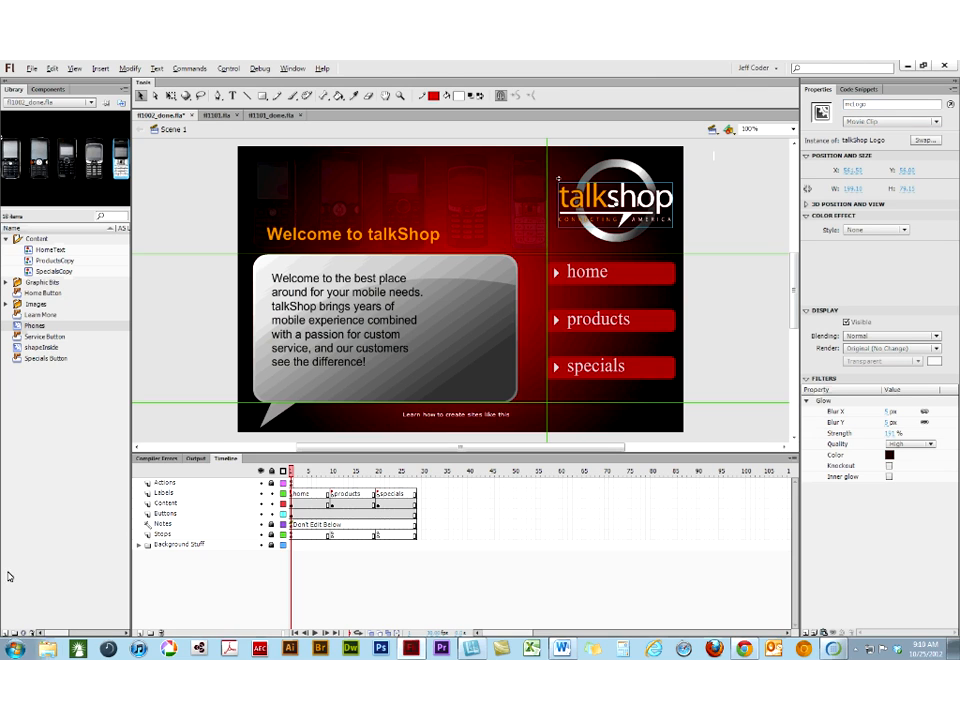
- Add the line "mcLogo.scaleX+=2;" below the event listeners in the script on frame 1 of the Actions layer
{"action": "left_click", "coordinate": [292, 484]}
{"action": "right_click", "coordinate": [292, 484]}
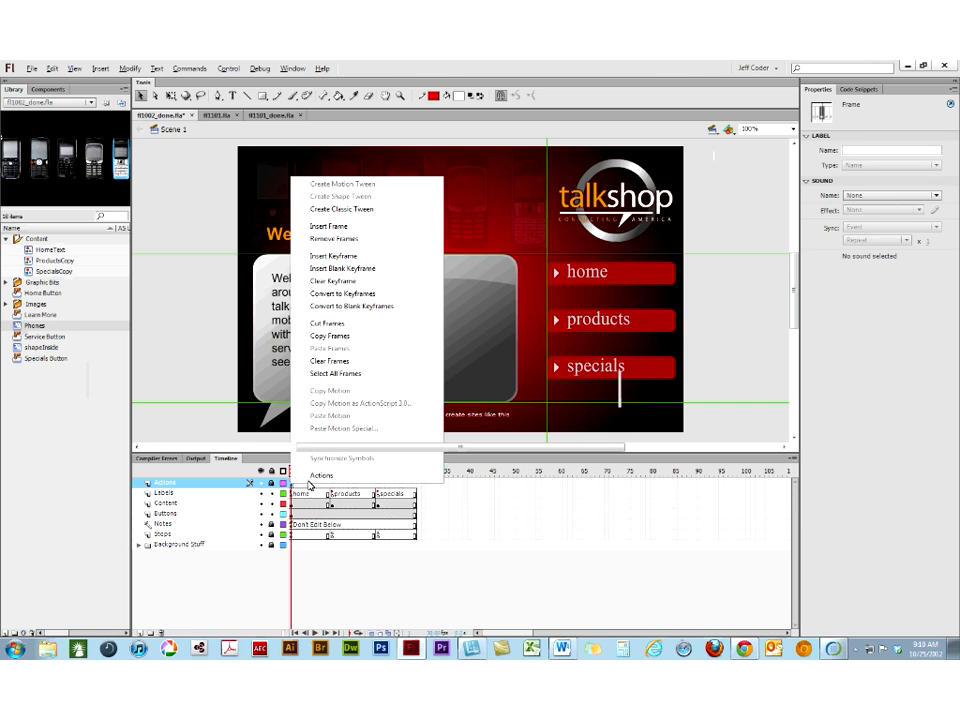
{"action": "left_click", "coordinate": [310, 482]}
{"action": "key", "text": "Return"}
{"action": "key", "text": "Return"}
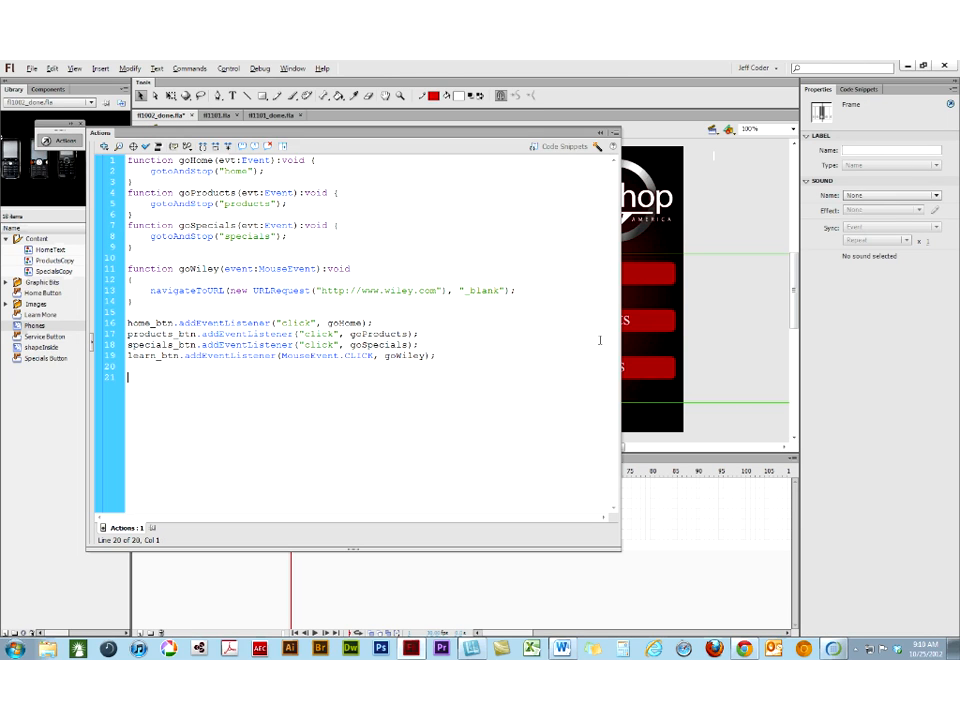
{"action": "type", "text": "mcLogoscaleX+=2;"}
{"action": "left_click", "coordinate": [162, 377]}
{"action": "type", "text": "."}
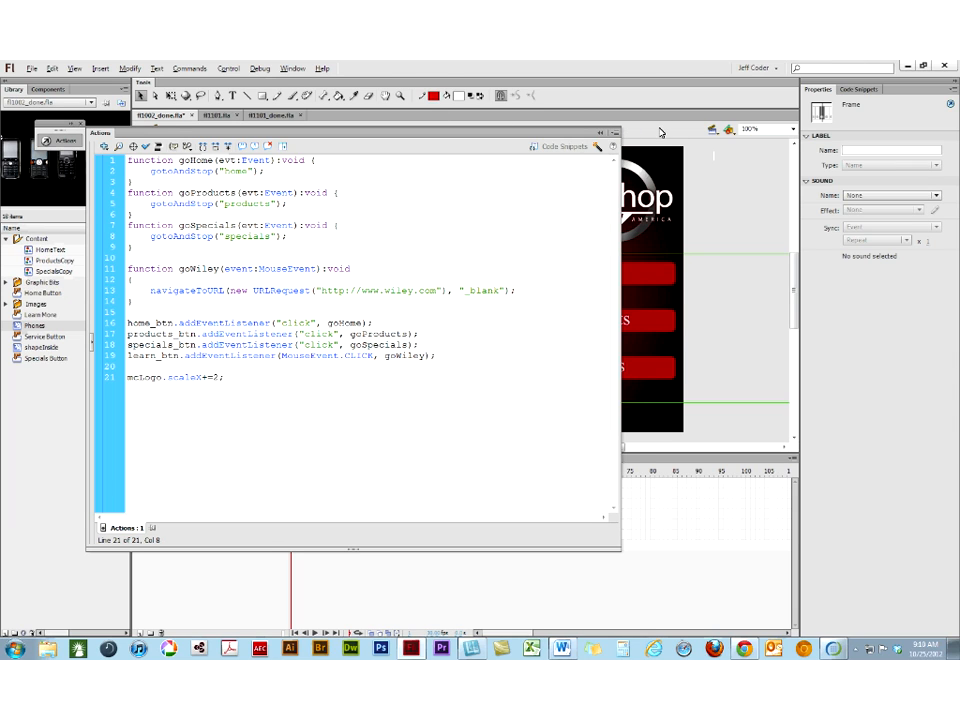
- Test the movie with the bandwidth profiler hidden to examine the logo's scaling, and return to the logo on the stage
{"action": "left_click", "coordinate": [614, 133]}
{"action": "key", "text": "ctrl+Return"}
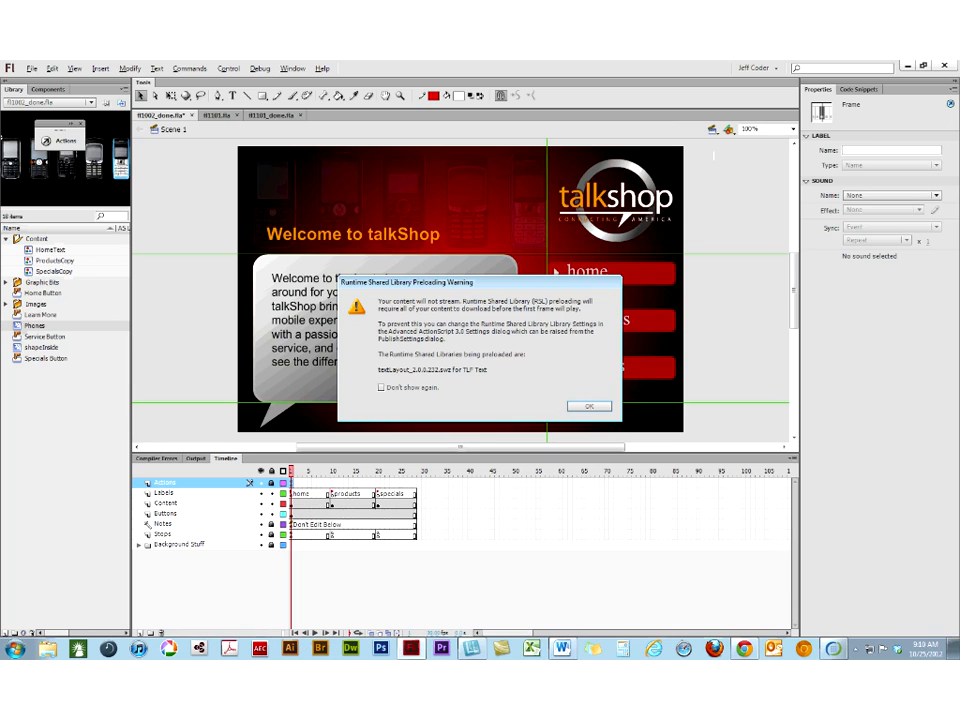
{"action": "left_click", "coordinate": [590, 407]}
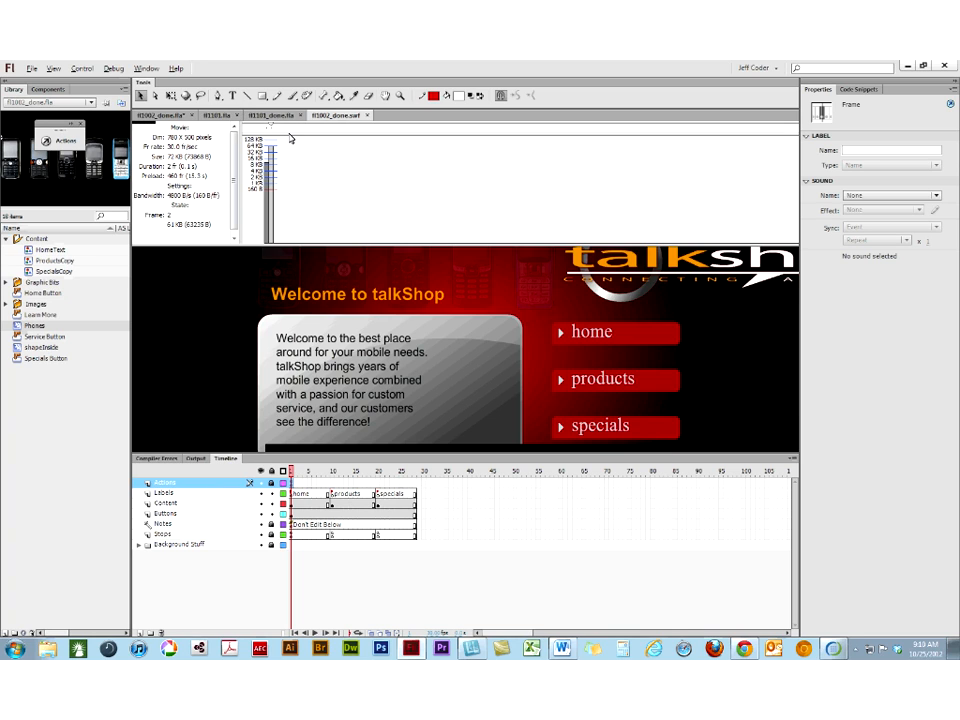
{"action": "key", "text": "ctrl+b"}
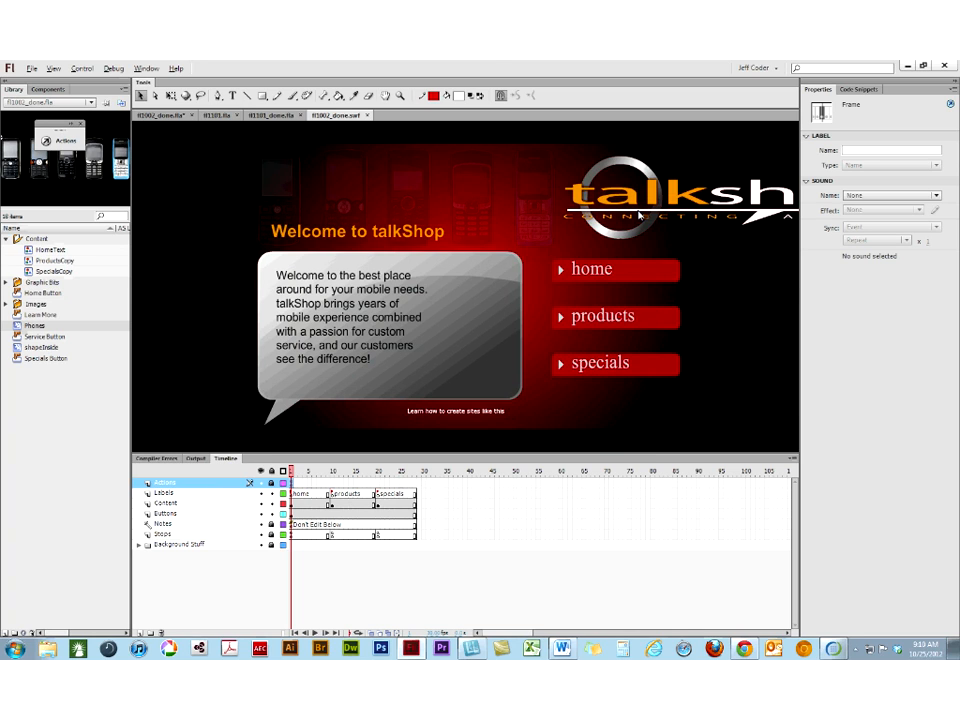
{"action": "left_click", "coordinate": [369, 116]}
{"action": "left_click", "coordinate": [595, 203]}
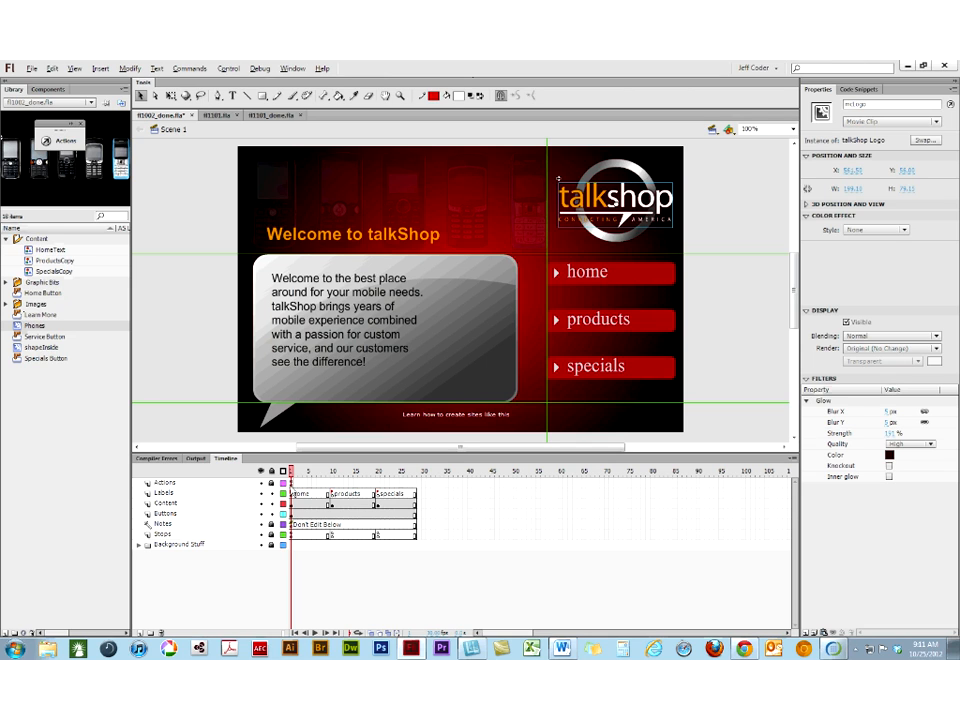
- Delete the mcLogo.scaleX line and the blank line above it from the frame 1 script of the Actions layer
{"action": "left_click", "coordinate": [288, 483]}
{"action": "right_click", "coordinate": [290, 483]}
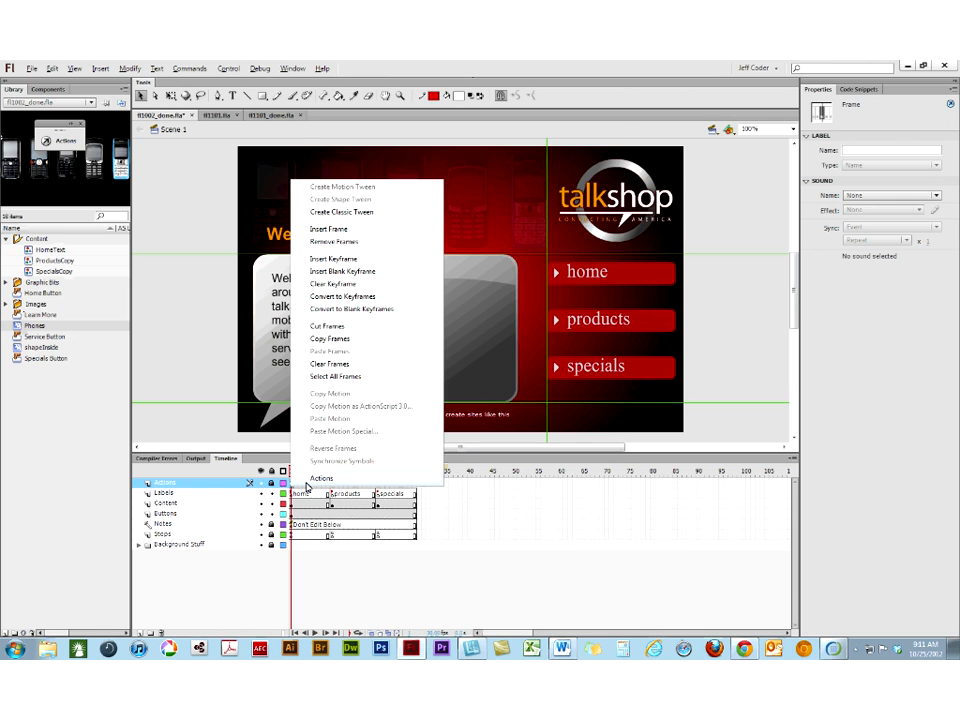
{"action": "left_click", "coordinate": [318, 478]}
{"action": "left_click_drag", "start_coordinate": [233, 380], "coordinate": [144, 372]}
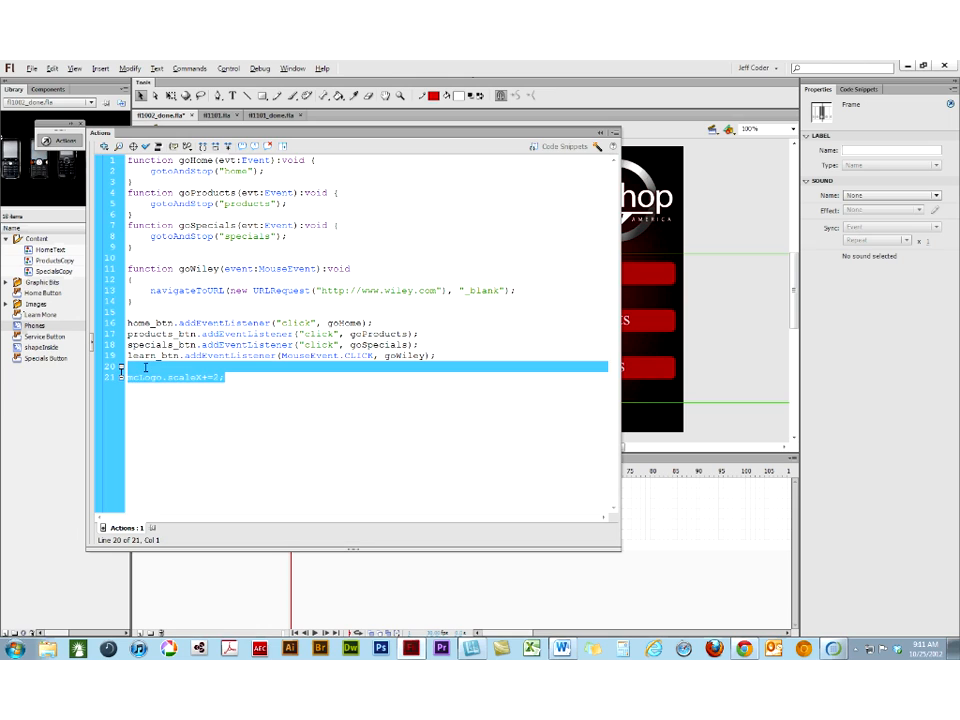
{"action": "key", "text": "BackSpace"}
{"action": "key", "text": "BackSpace"}
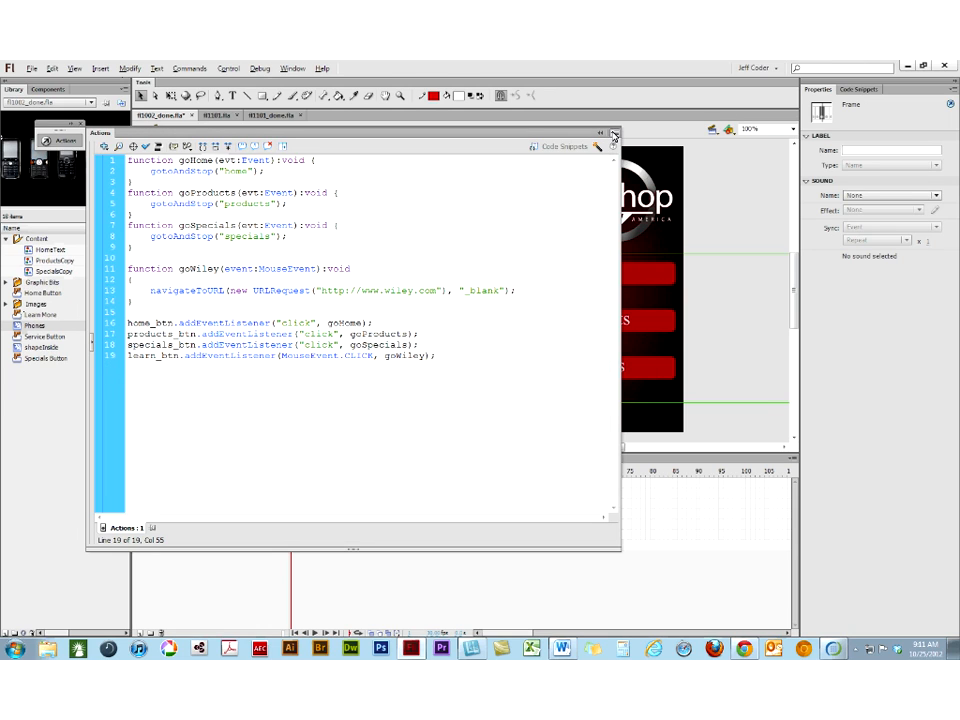
{"action": "left_click", "coordinate": [613, 132]}
{"action": "left_click", "coordinate": [557, 134]}
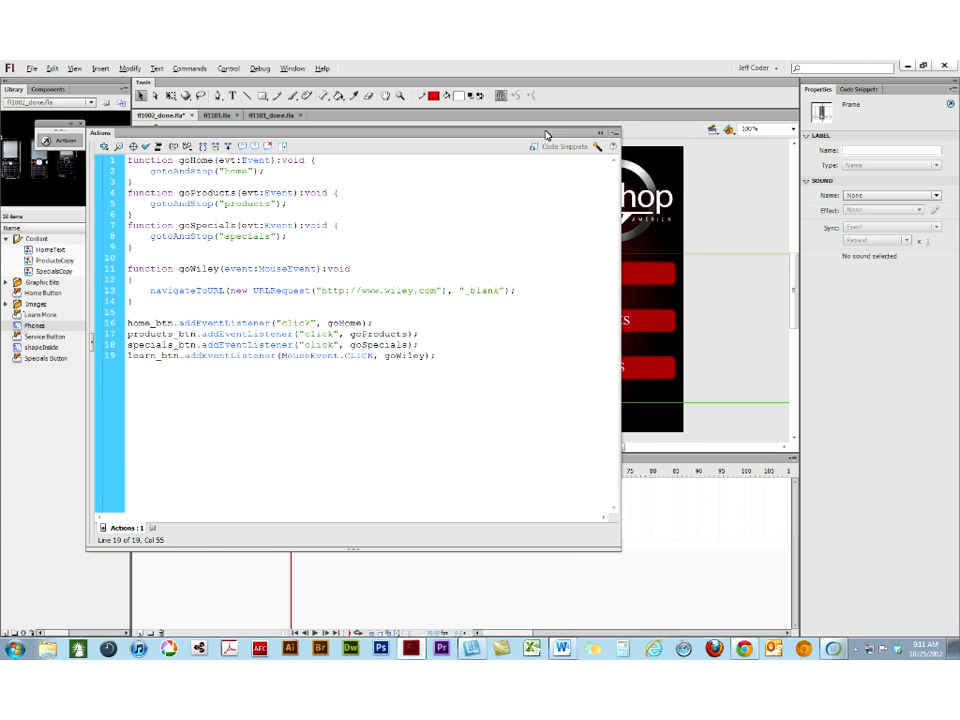
- Close the script editor and check the symbol type of Learn More in its library properties, leaving them unchanged
{"action": "left_click", "coordinate": [81, 125]}
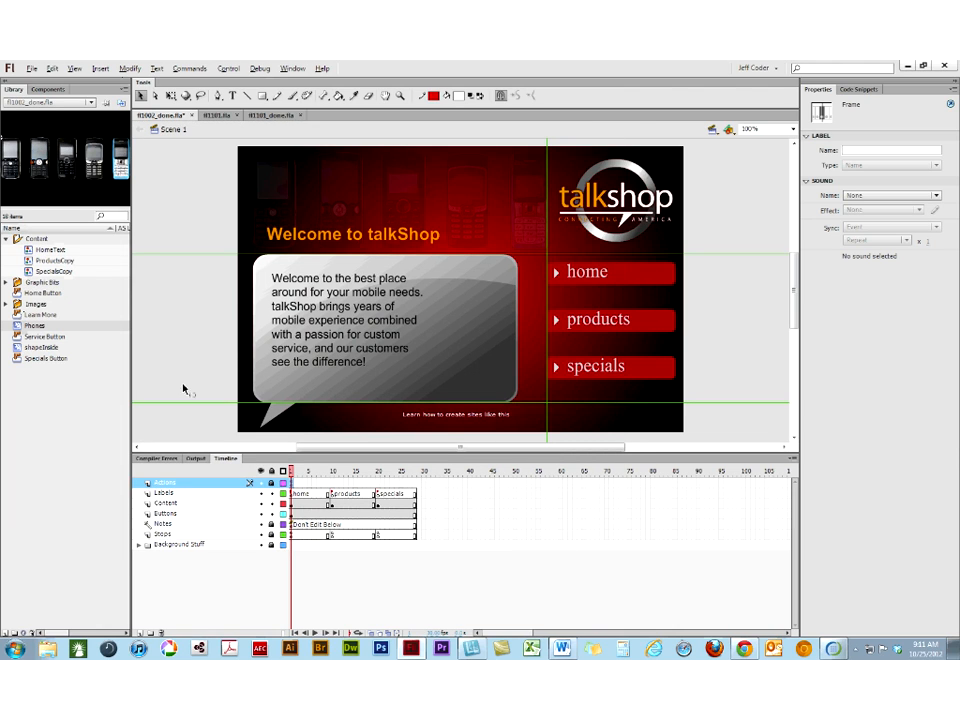
{"action": "left_click", "coordinate": [22, 315]}
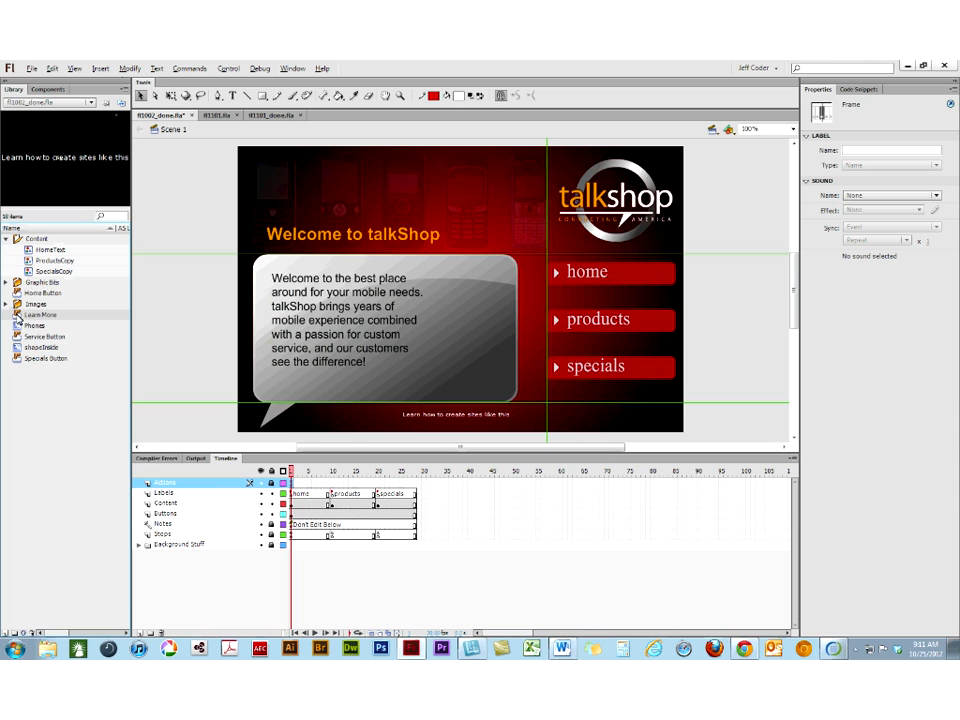
{"action": "right_click", "coordinate": [17, 319]}
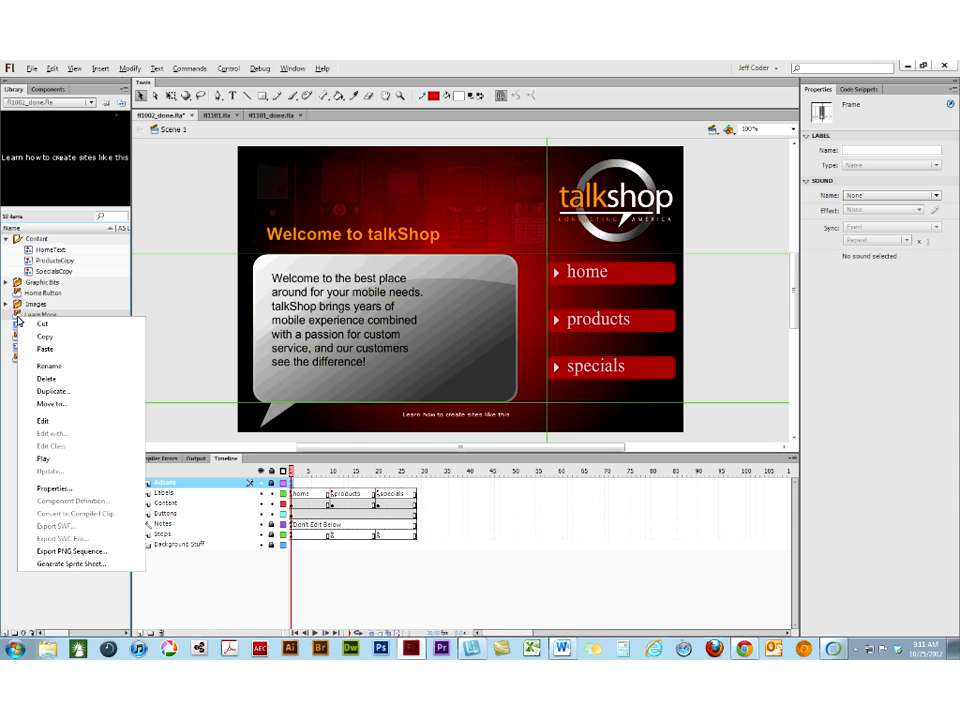
{"action": "left_click", "coordinate": [50, 488]}
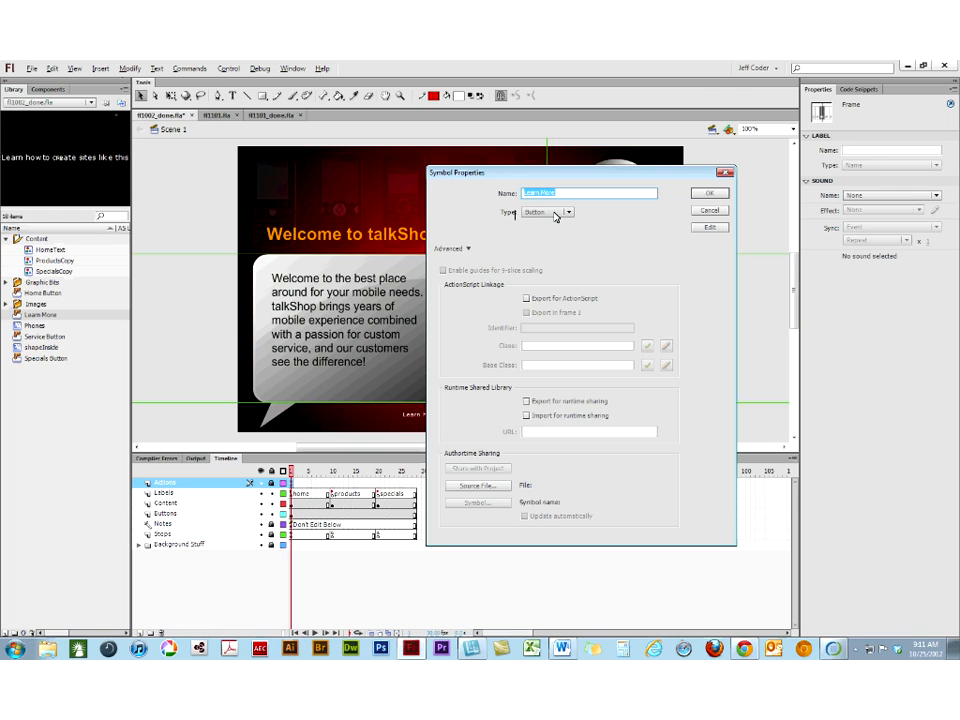
{"action": "left_click", "coordinate": [703, 211]}
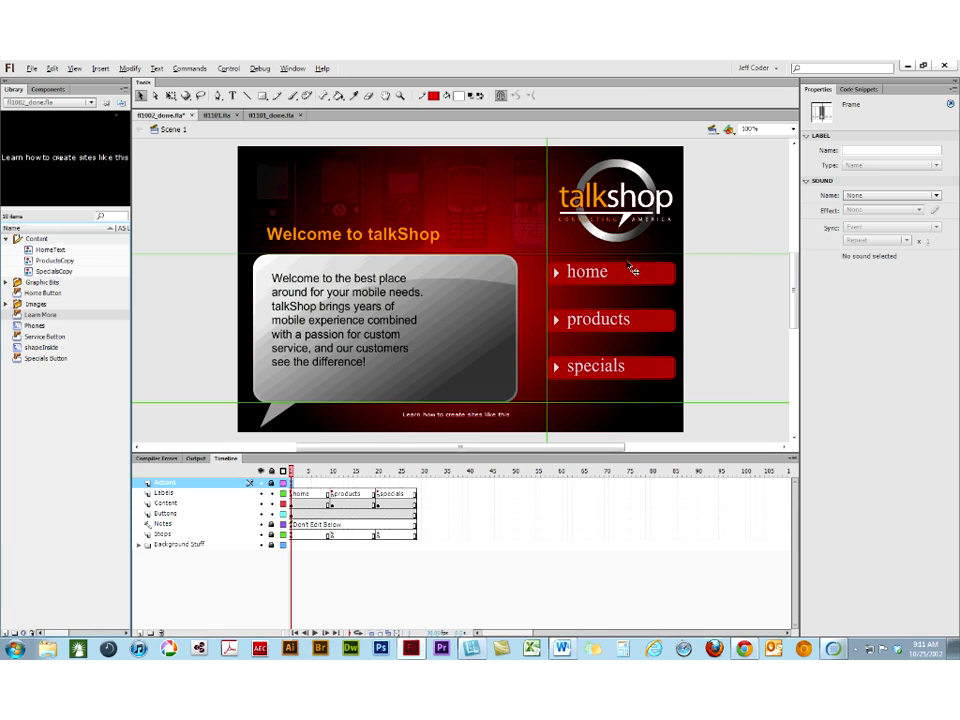
- Inspect the text and shape layers inside the home button symbol, and return to Scene 1
{"action": "left_click", "coordinate": [592, 283]}
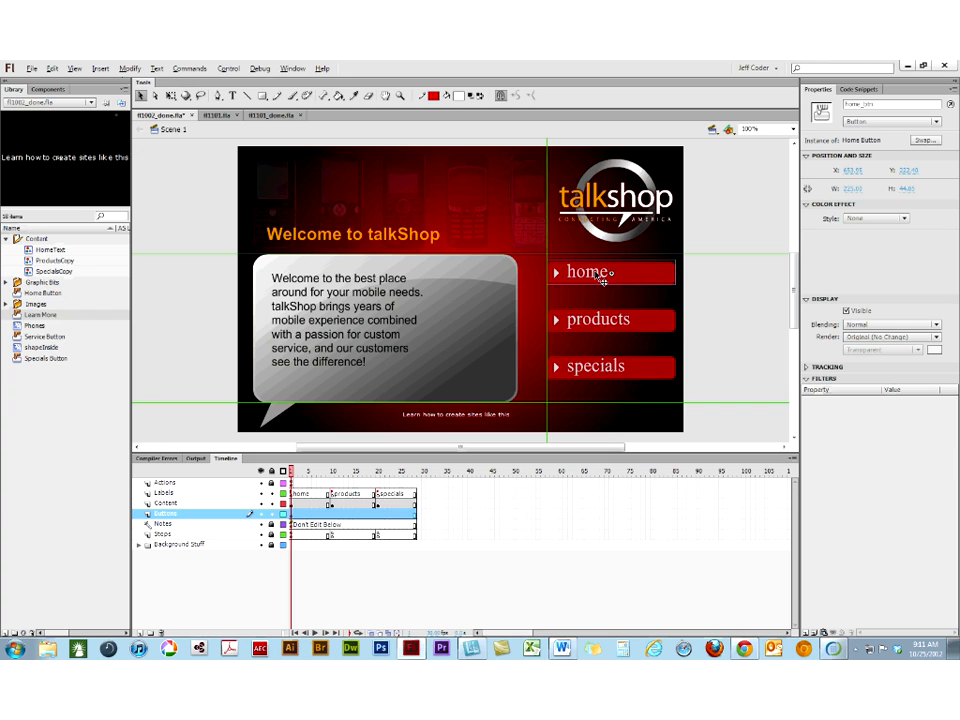
{"action": "double_click", "coordinate": [596, 274]}
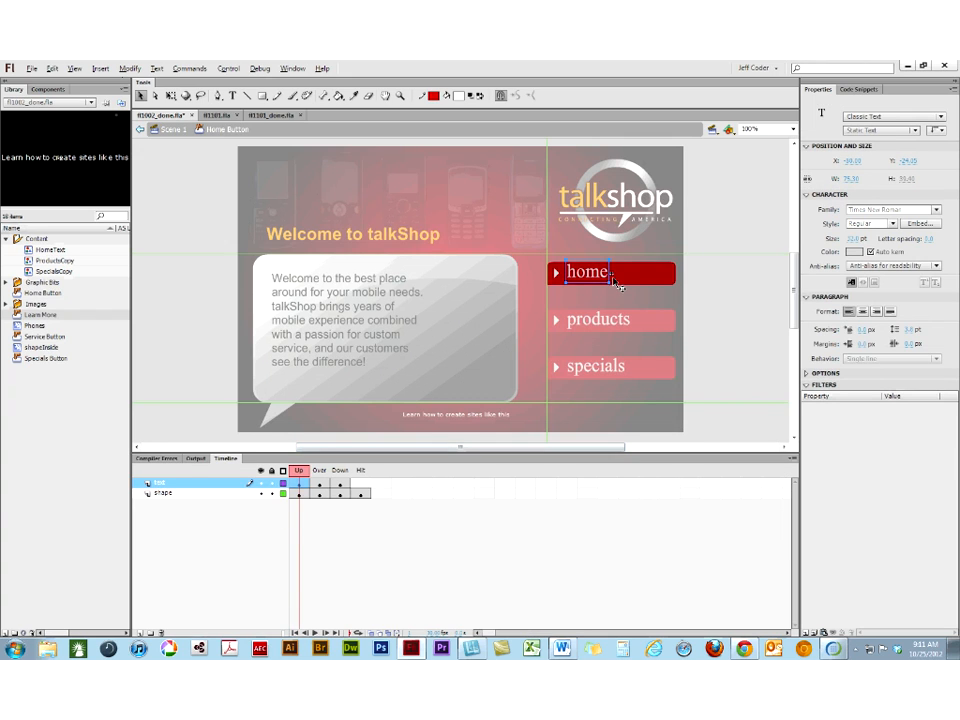
{"action": "left_click", "coordinate": [642, 285]}
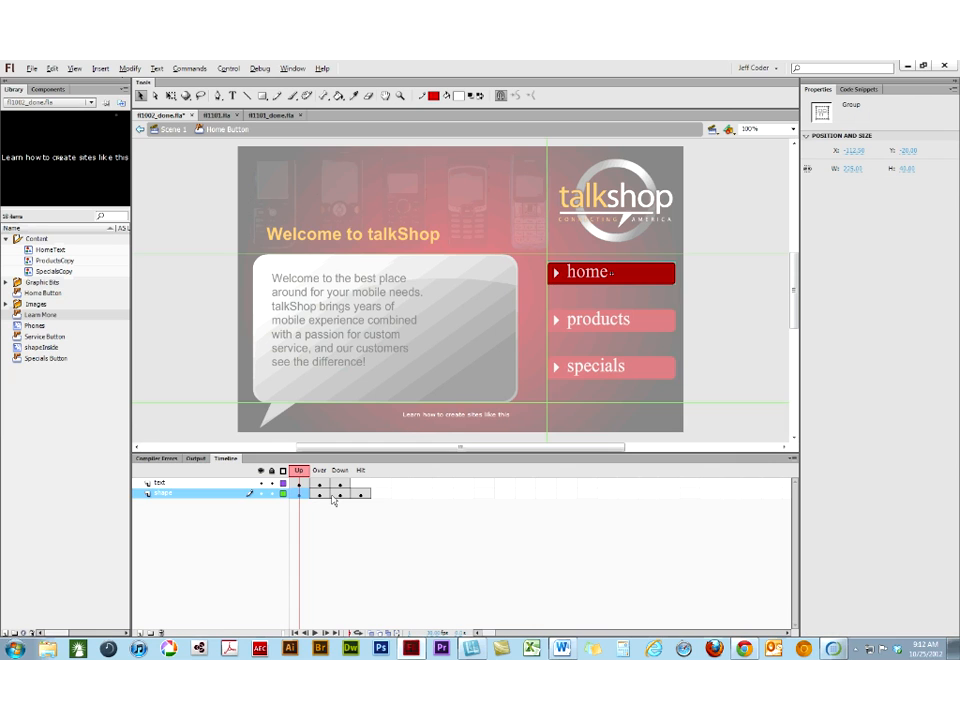
{"action": "left_click", "coordinate": [169, 130]}
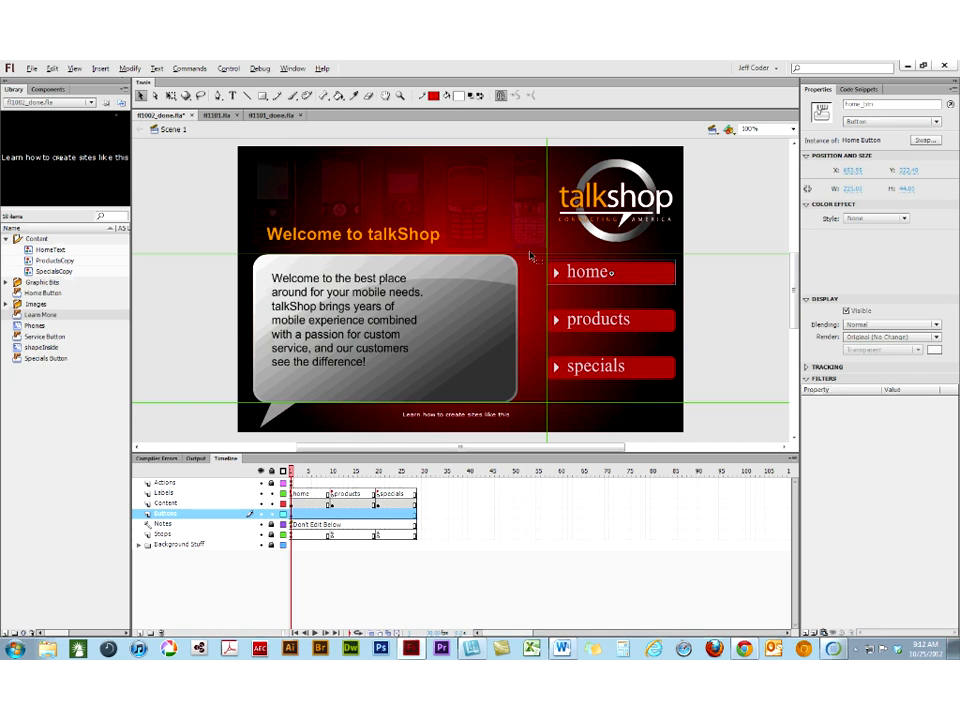
{"action": "left_click", "coordinate": [292, 485]}
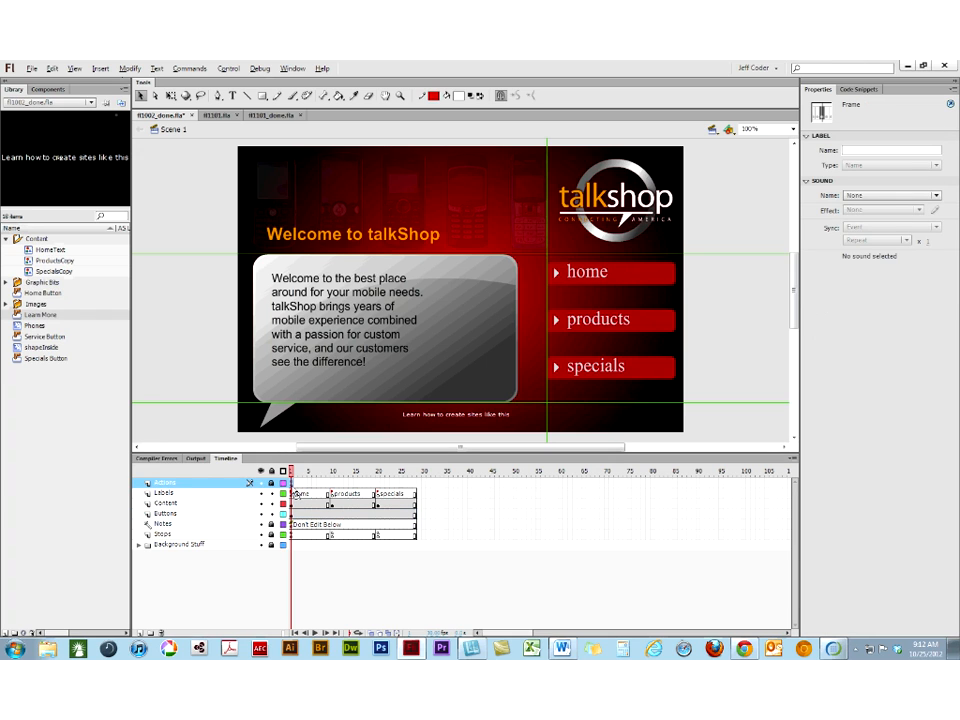
{"action": "right_click", "coordinate": [293, 486]}
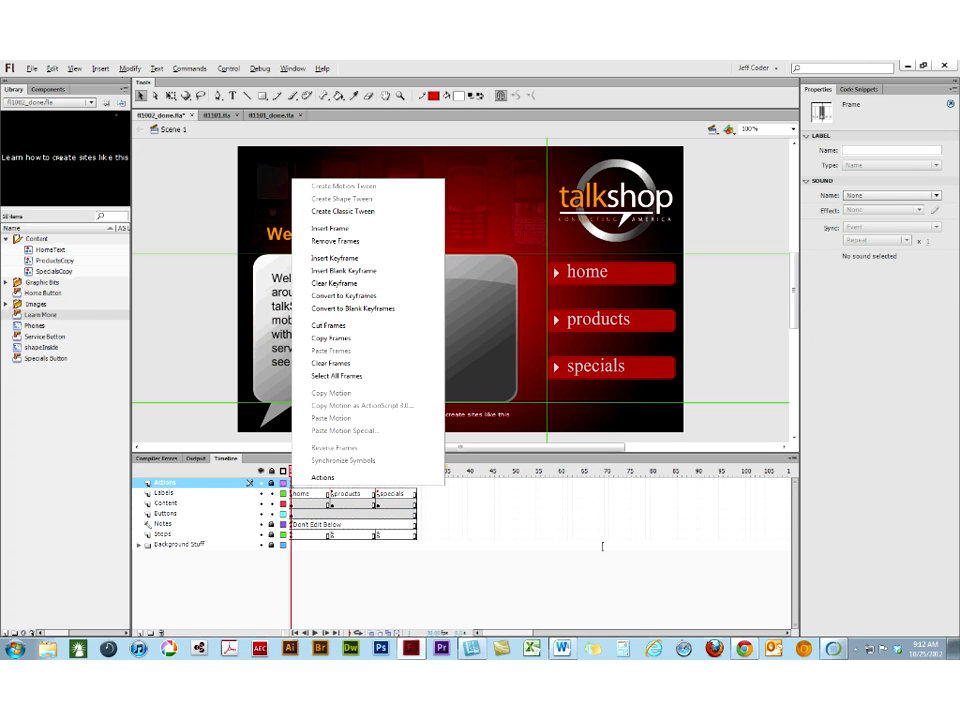
{"action": "left_click", "coordinate": [469, 579]}
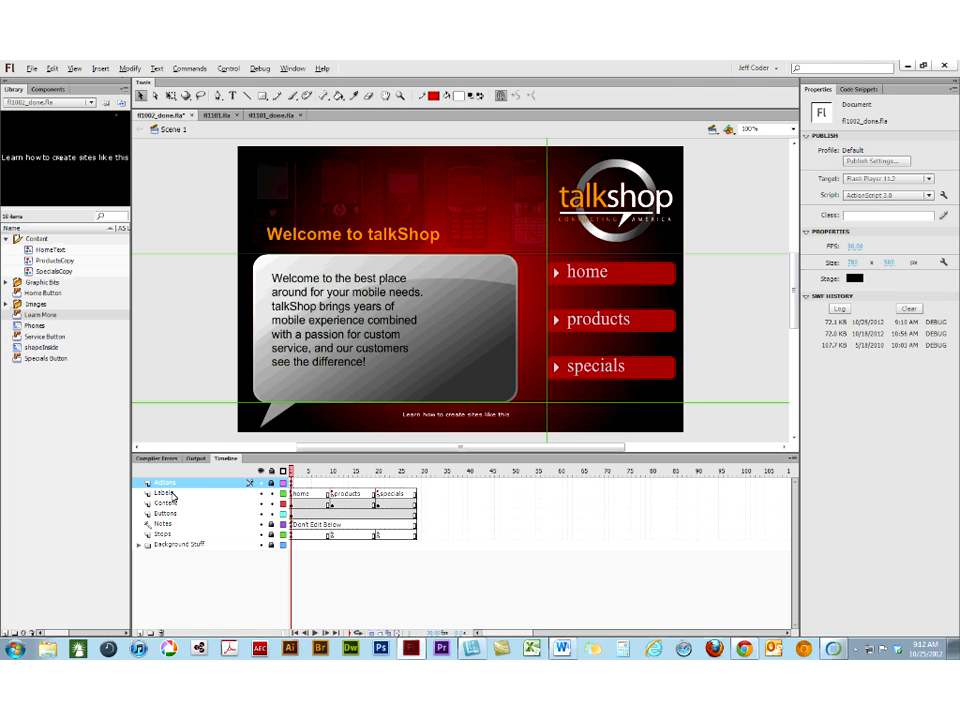
- Review the label names of the home, products and specials keyframes on the Labels layer
{"action": "left_click", "coordinate": [166, 496]}
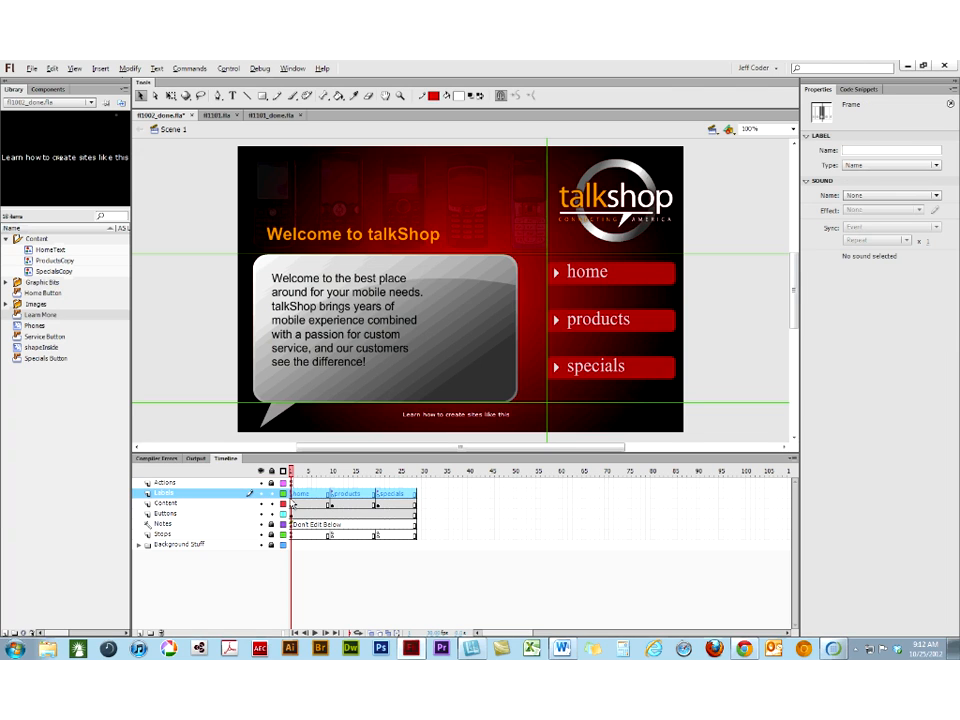
{"action": "left_click", "coordinate": [293, 497]}
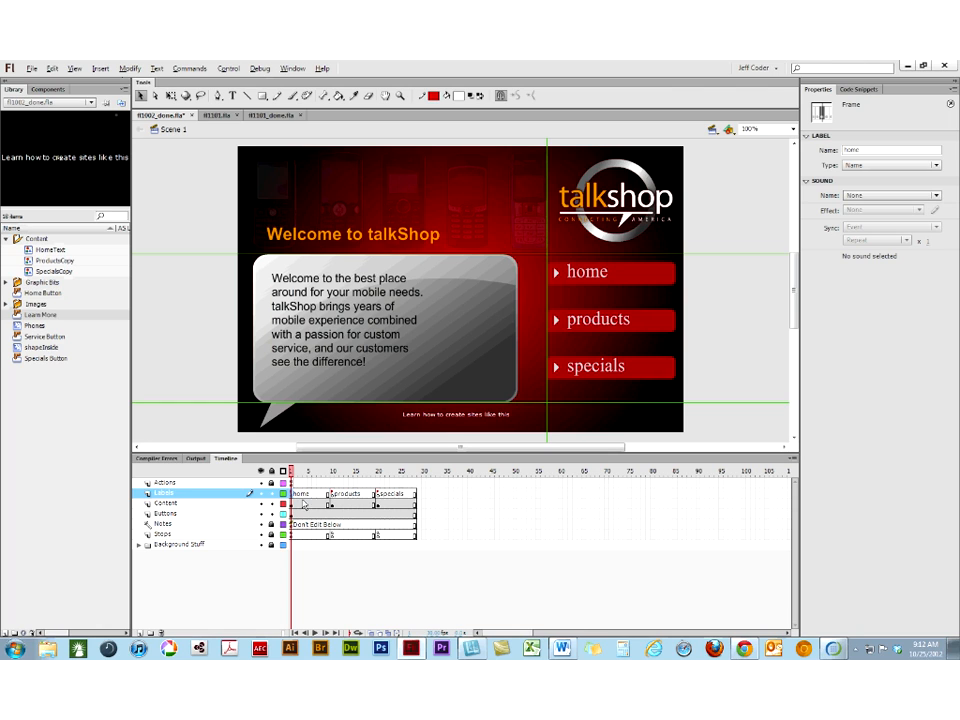
{"action": "left_click", "coordinate": [333, 494]}
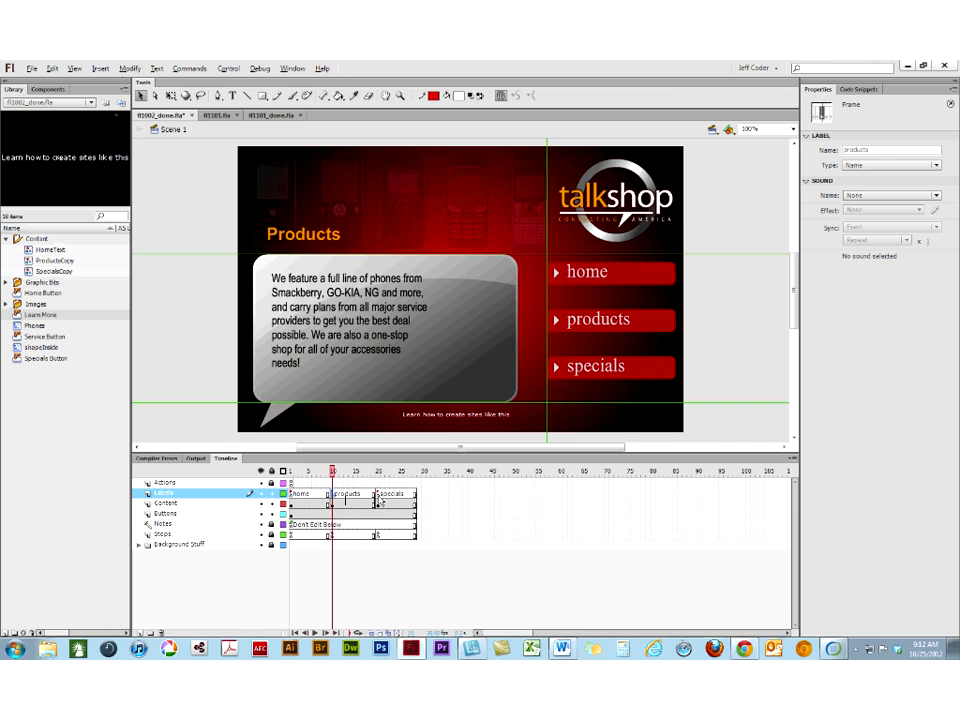
{"action": "left_click", "coordinate": [379, 499]}
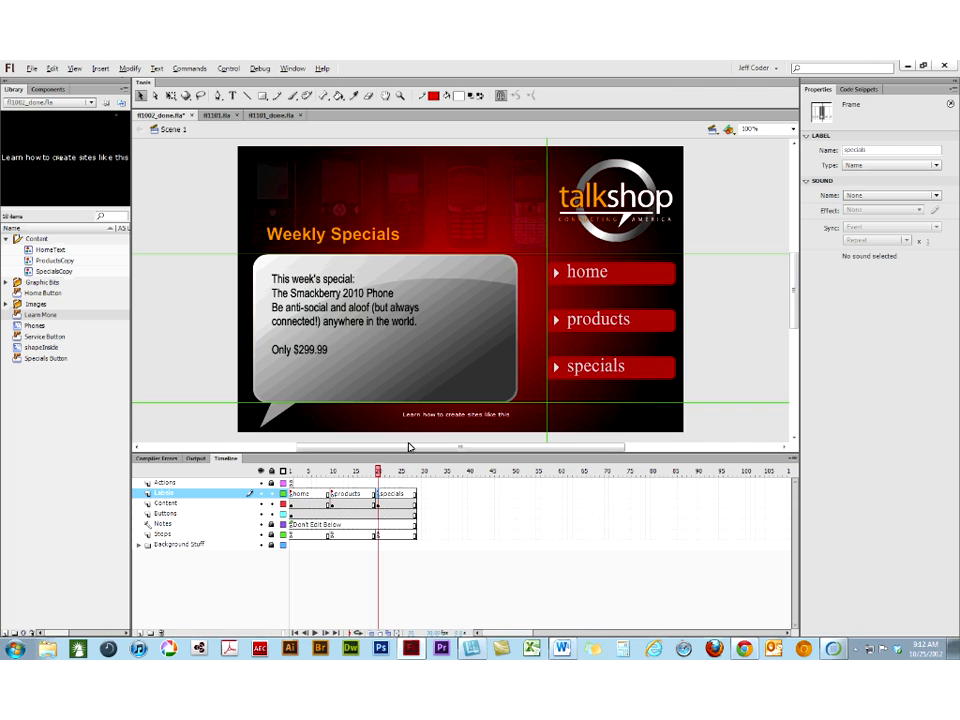
{"action": "left_click", "coordinate": [874, 150]}
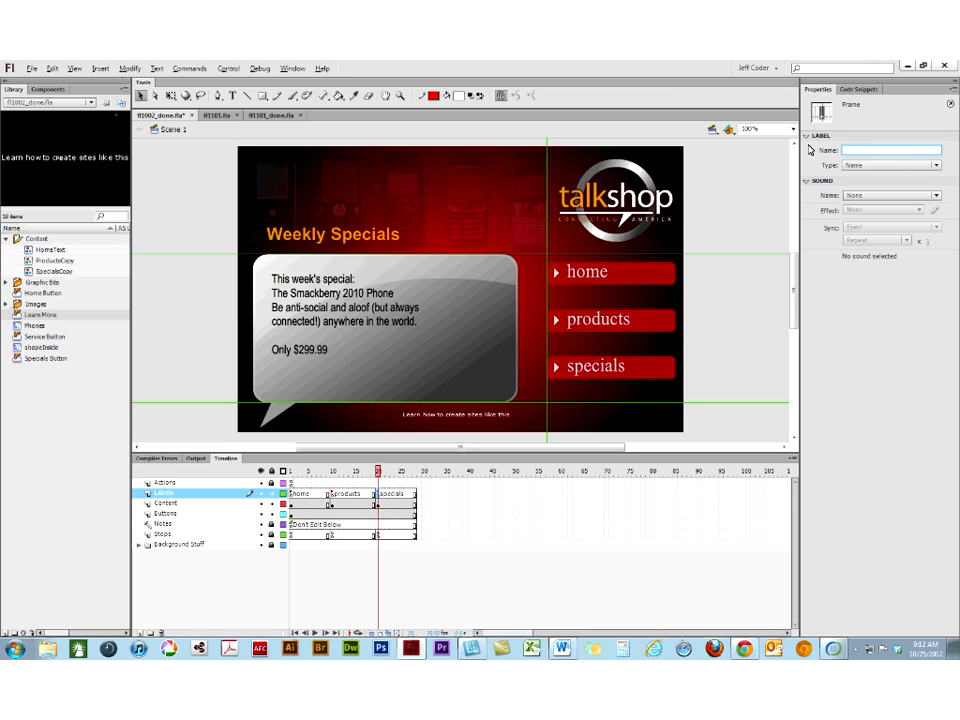
{"action": "left_click", "coordinate": [377, 494]}
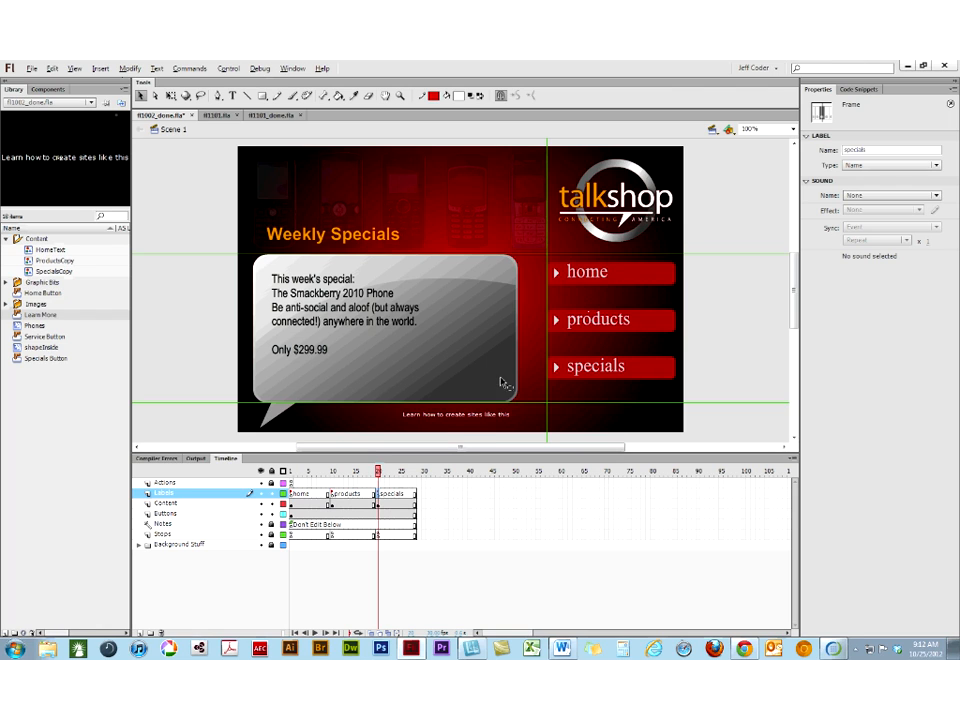
- Scrub the playhead between frames 1 and 20 to compare the home, products and specials pages
{"action": "left_click_drag", "start_coordinate": [378, 474], "coordinate": [292, 477]}
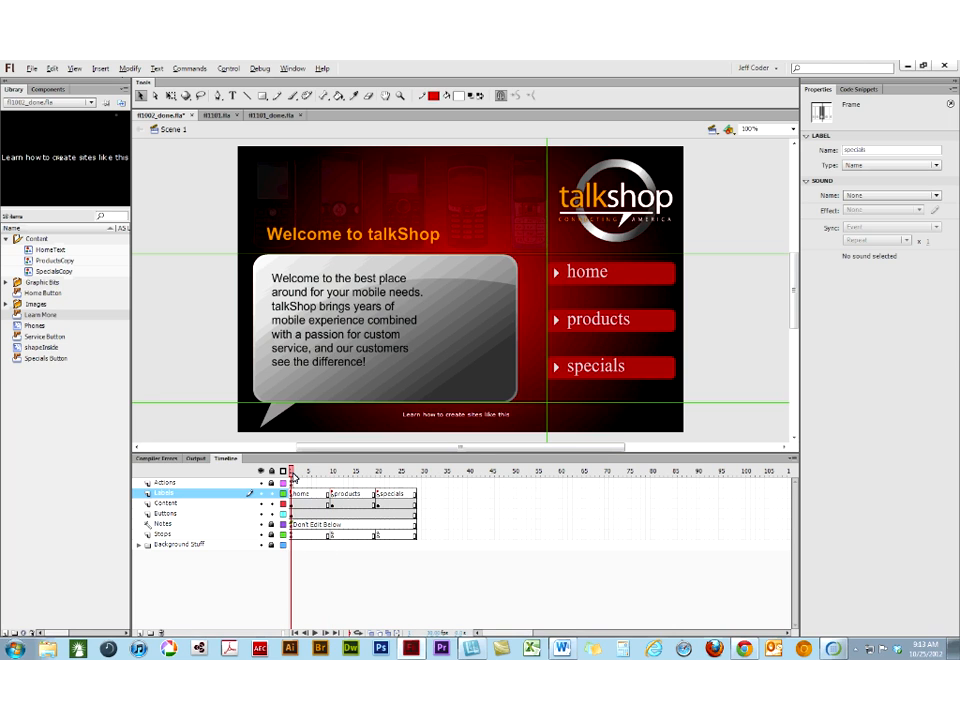
{"action": "left_click_drag", "start_coordinate": [293, 478], "coordinate": [378, 481]}
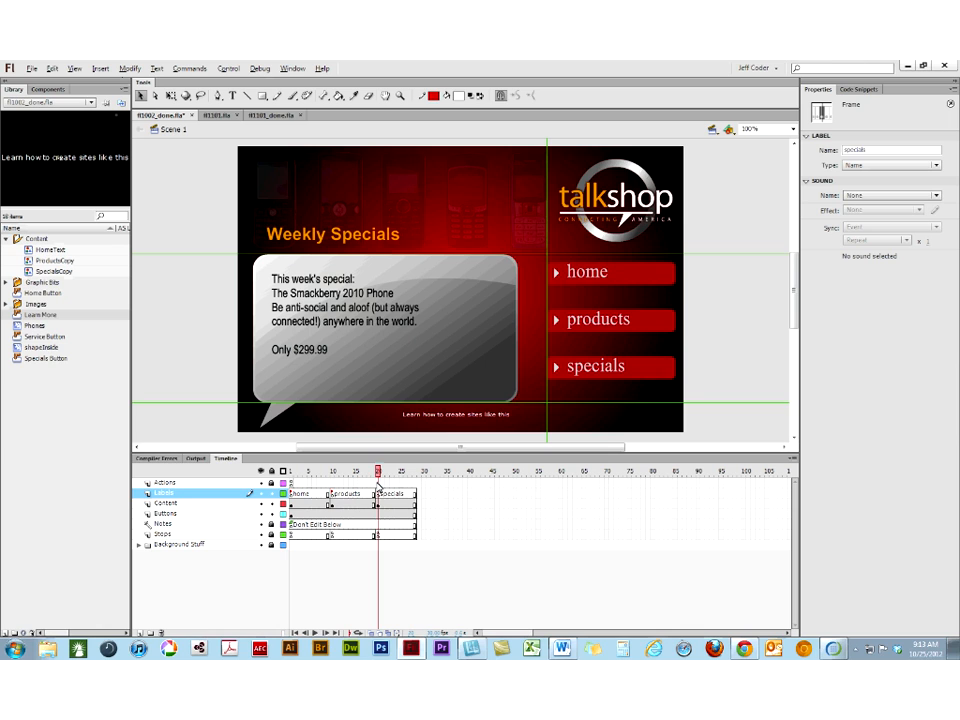
{"action": "left_click_drag", "start_coordinate": [378, 486], "coordinate": [293, 541]}
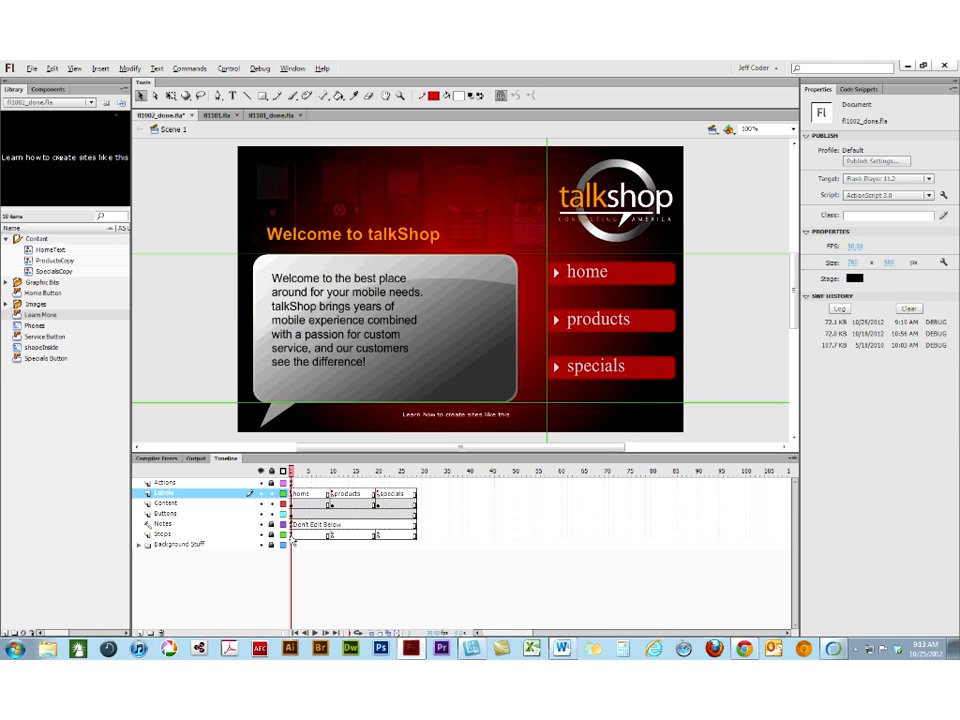
- Review the script on frame 1 of the Stops layer, and close the script editor
{"action": "left_click", "coordinate": [292, 536]}
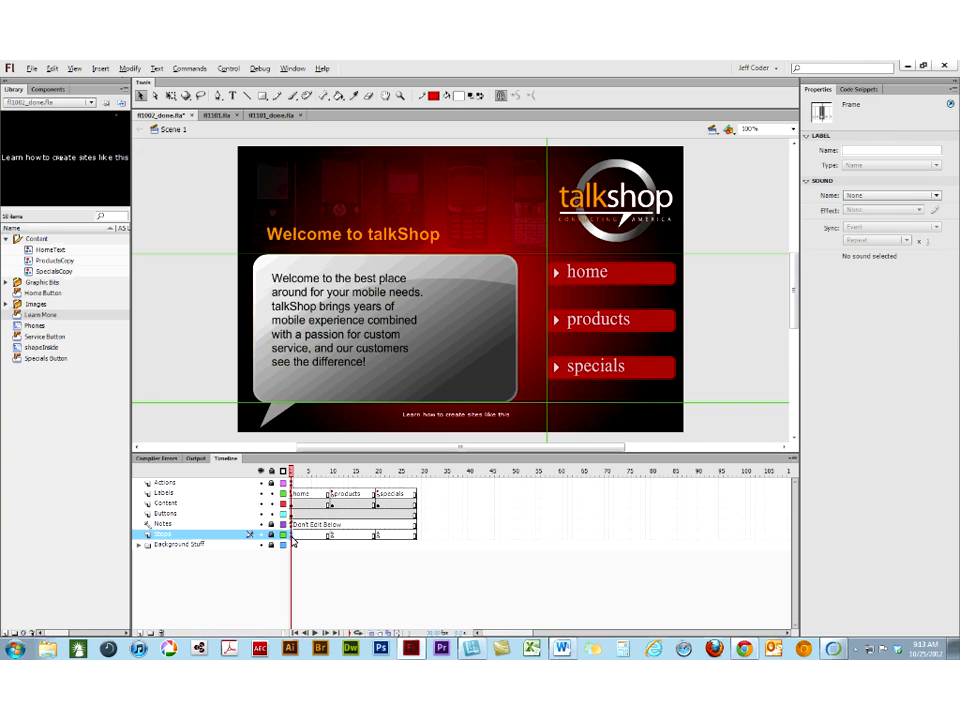
{"action": "right_click", "coordinate": [300, 537]}
{"action": "left_click", "coordinate": [305, 528]}
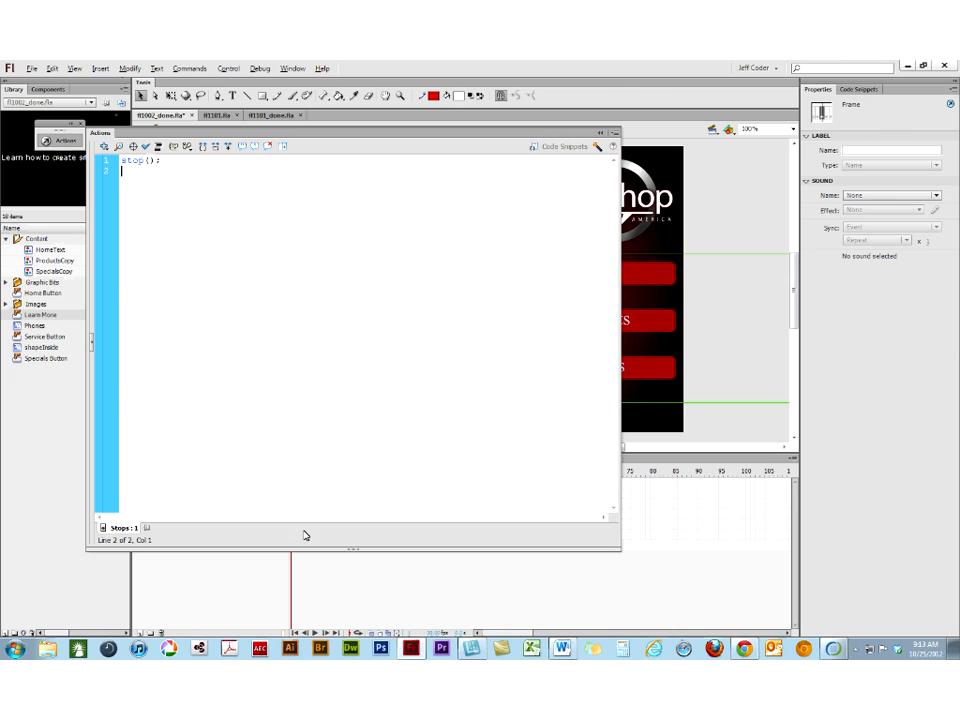
{"action": "left_click", "coordinate": [82, 123]}
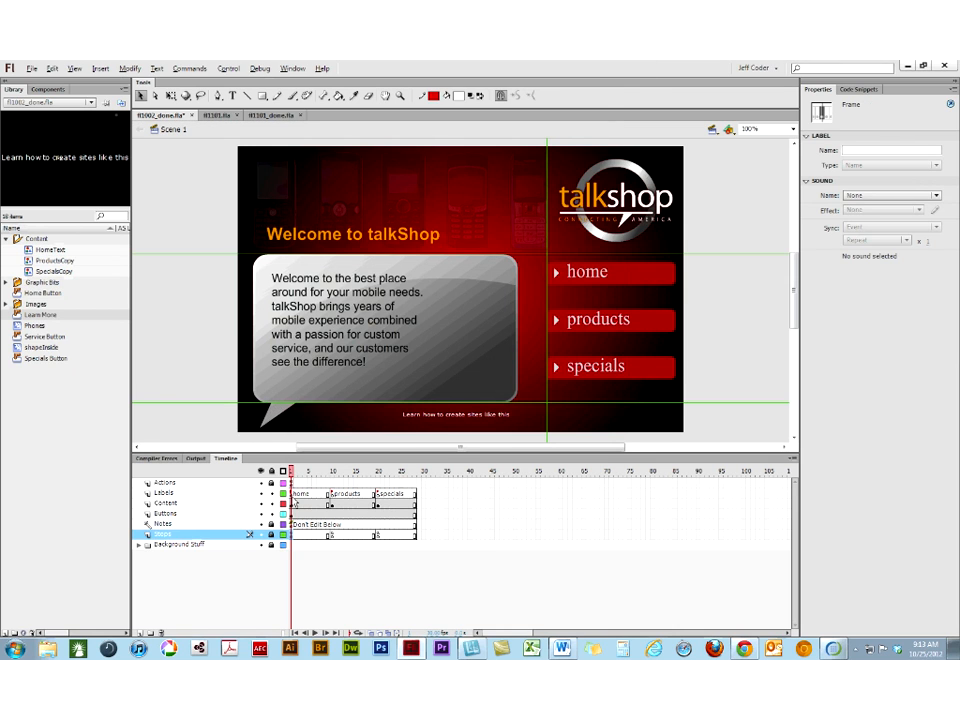
- Open the frame 1 script of the Actions layer and move the shortened script editor below the stage, beside the timeline layers
{"action": "right_click", "coordinate": [380, 482]}
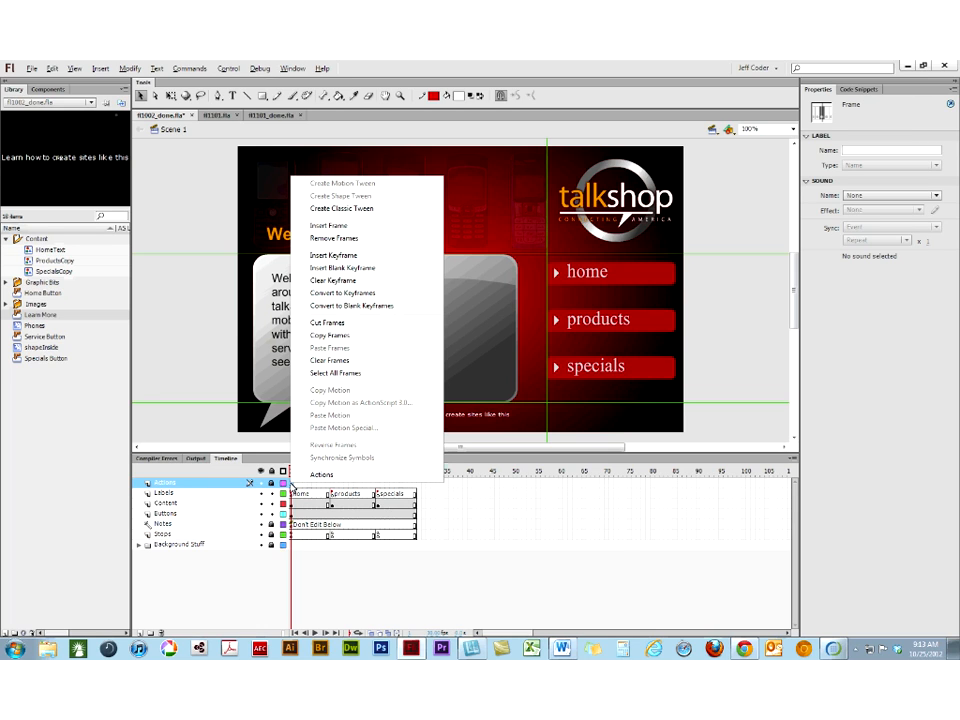
{"action": "left_click", "coordinate": [390, 474]}
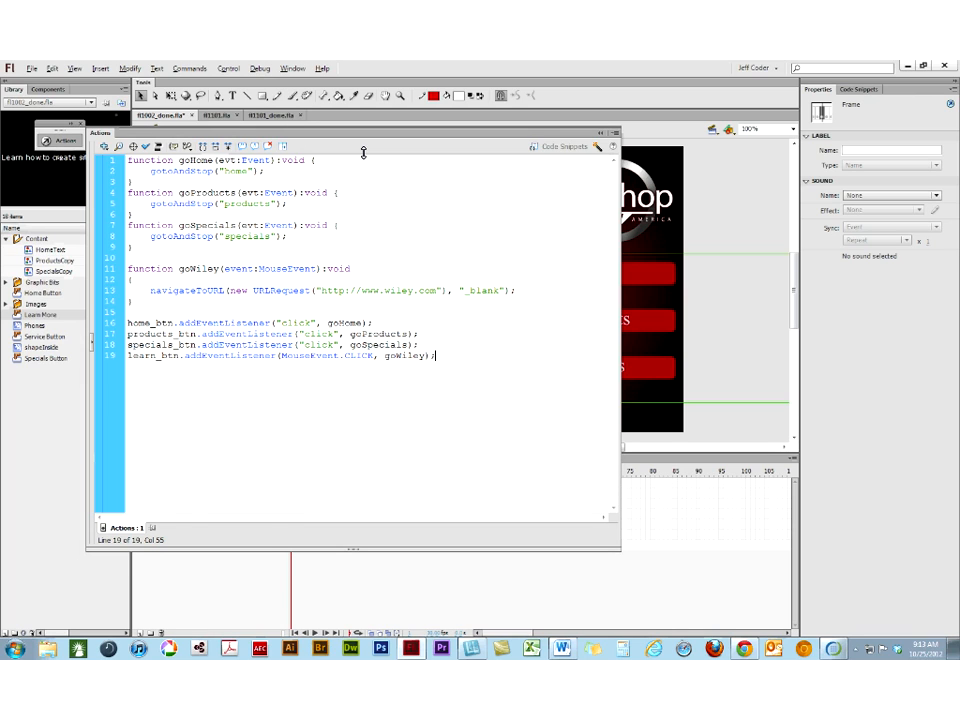
{"action": "left_click_drag", "start_coordinate": [364, 152], "coordinate": [364, 167]}
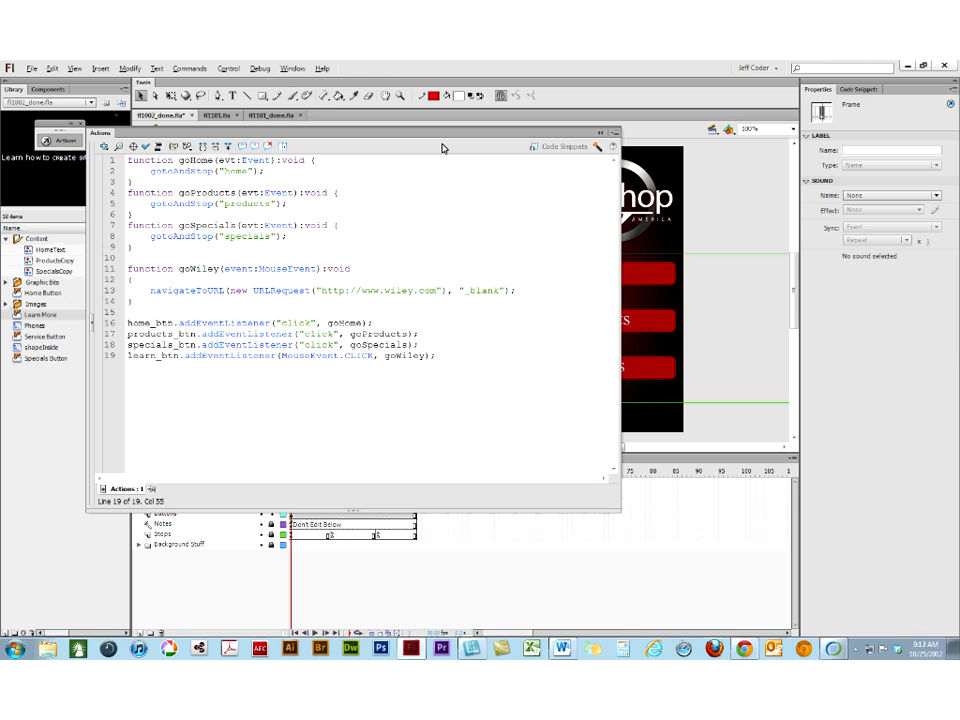
{"action": "left_click_drag", "start_coordinate": [443, 148], "coordinate": [700, 540]}
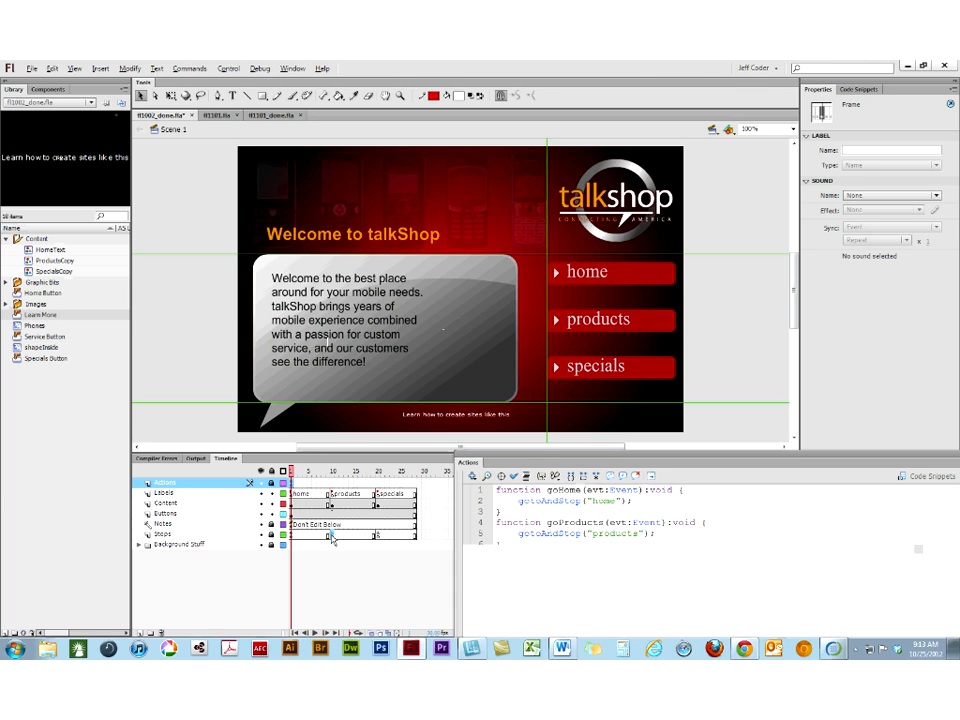
- Delete the stop(); scripts from the frame 10 and frame 20 keyframes of the Stops layer
{"action": "left_click", "coordinate": [331, 536]}
{"action": "left_click_drag", "start_coordinate": [534, 490], "coordinate": [482, 484]}
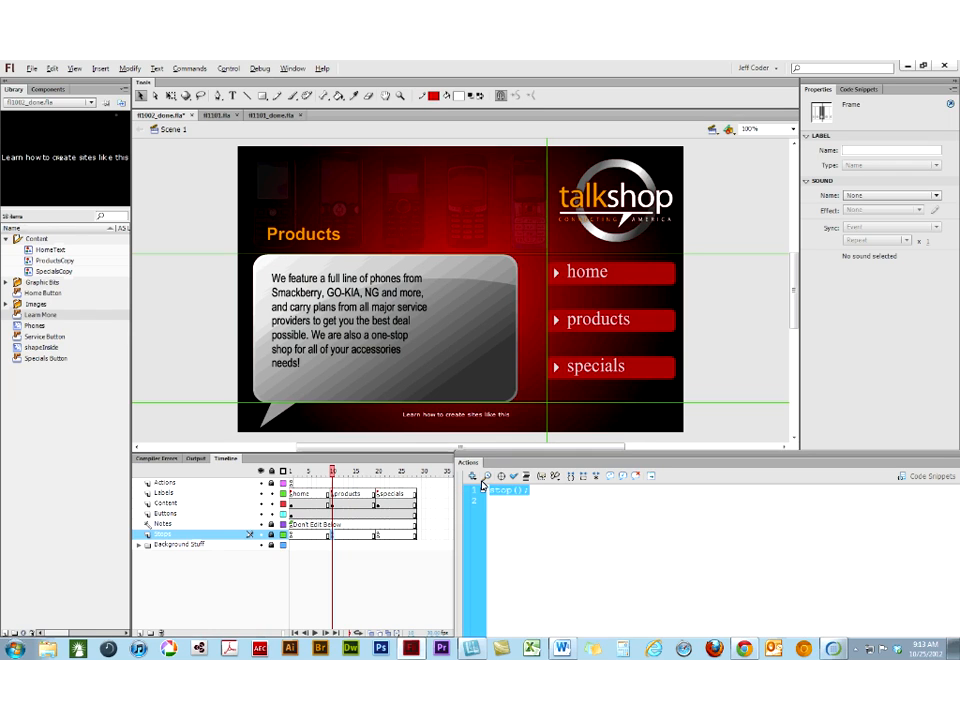
{"action": "key", "text": "Delete"}
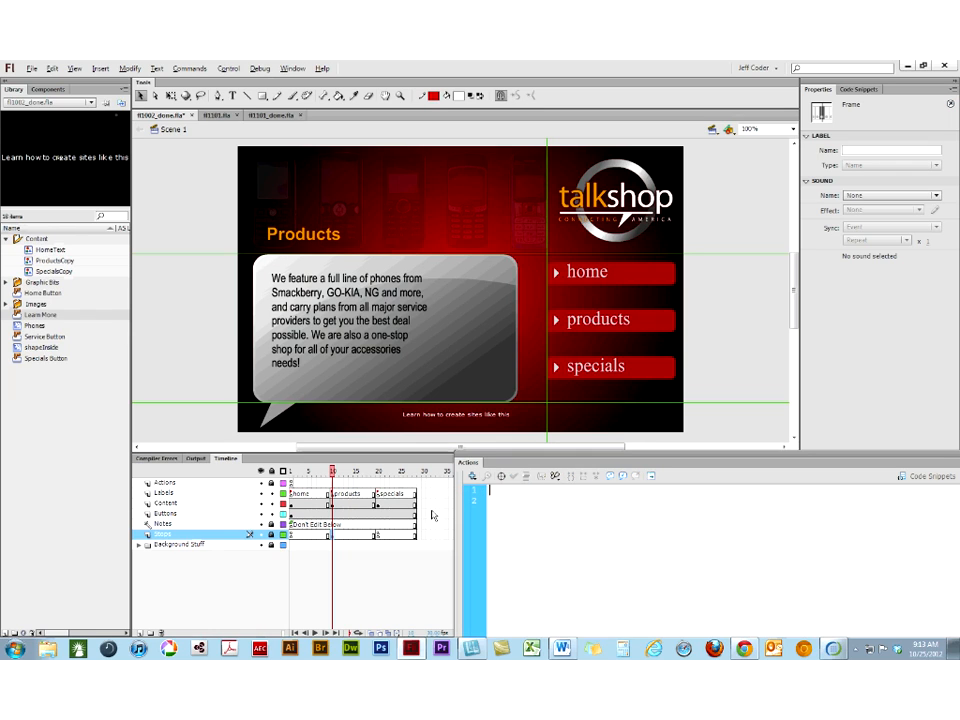
{"action": "left_click", "coordinate": [379, 537]}
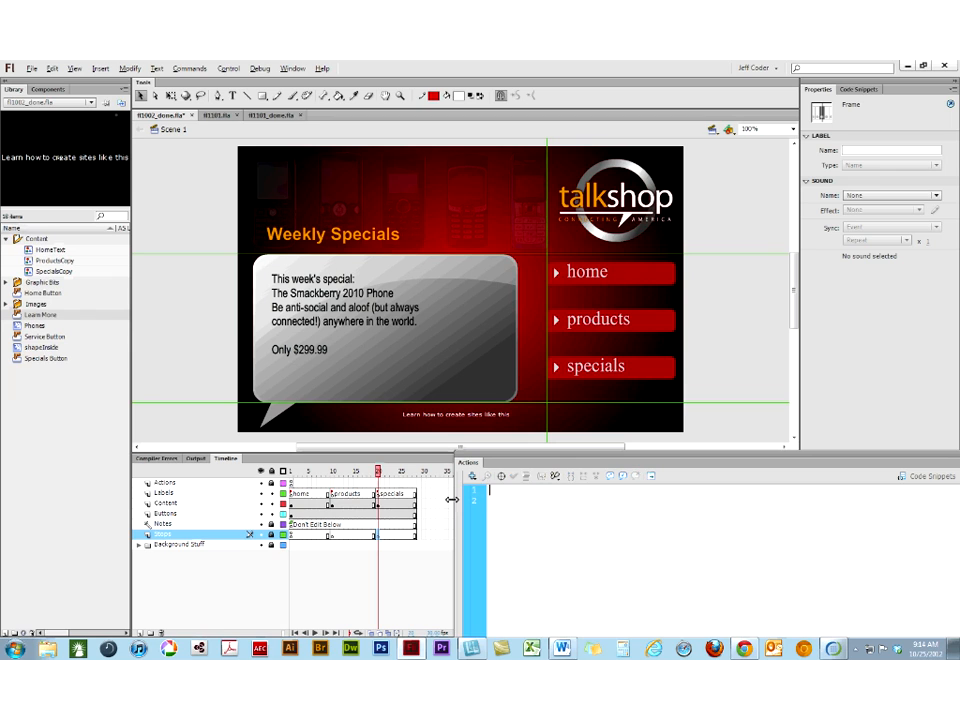
- Clear the keyframes at frames 10 and 20 of the Stops layer
{"action": "left_click", "coordinate": [331, 537]}
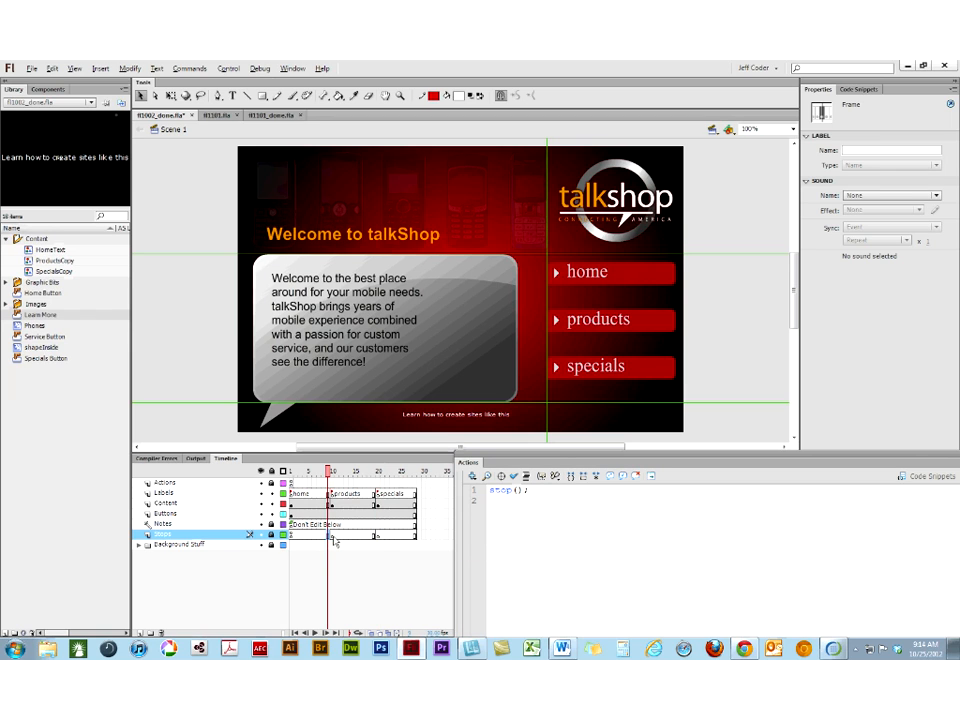
{"action": "left_click", "coordinate": [333, 537]}
{"action": "right_click", "coordinate": [334, 538]}
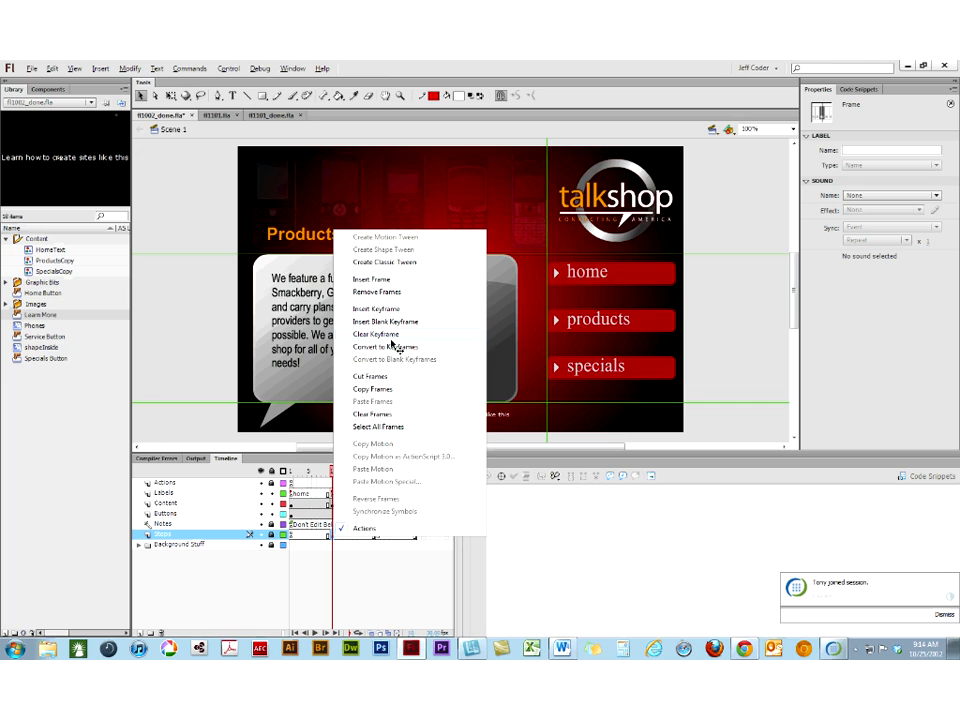
{"action": "left_click", "coordinate": [370, 527]}
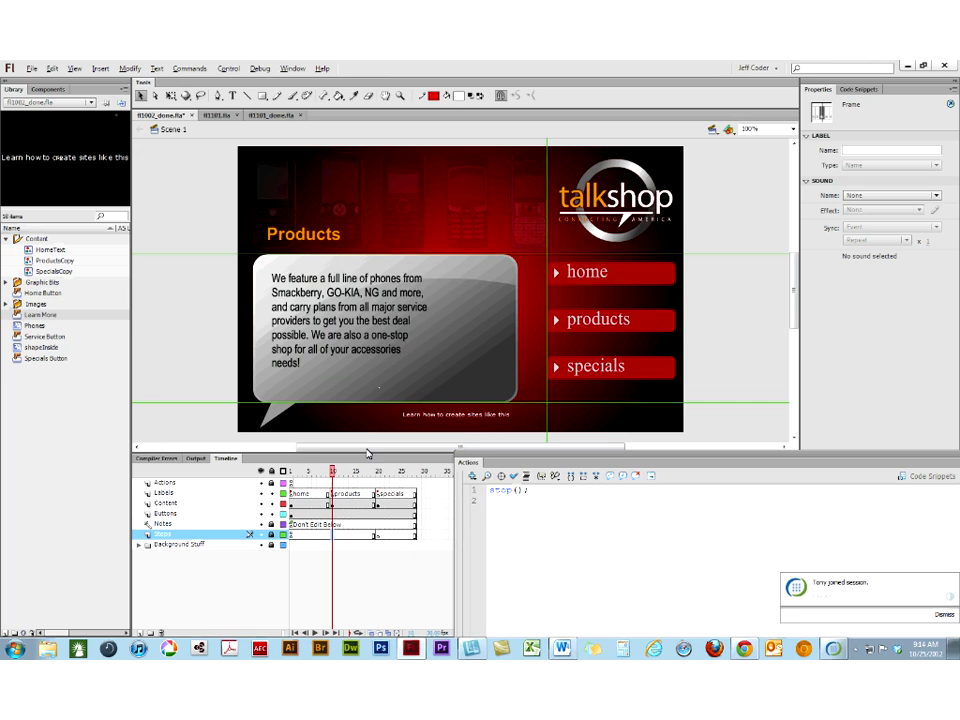
{"action": "left_click", "coordinate": [378, 538]}
{"action": "right_click", "coordinate": [378, 540]}
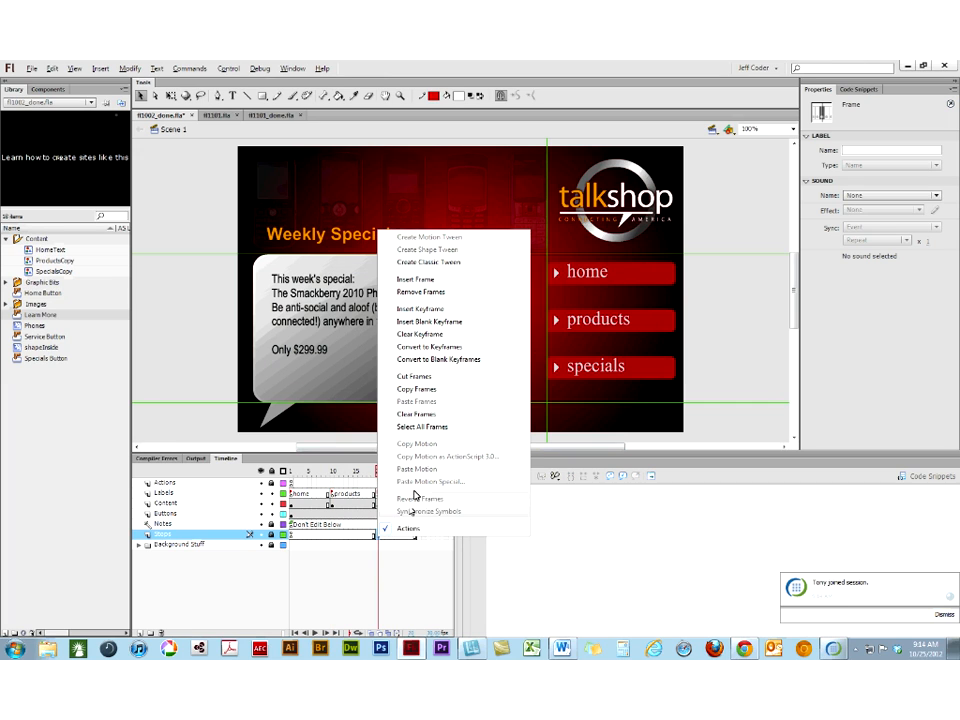
{"action": "left_click", "coordinate": [437, 346]}
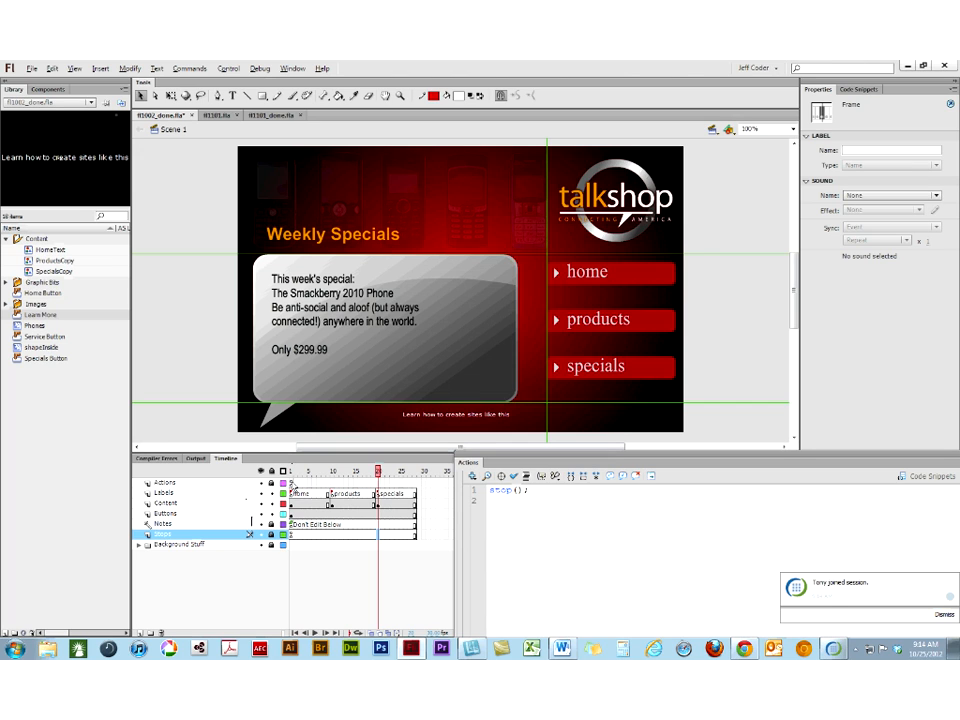
- Add stop(); followed by a blank line at the beginning of the Actions layer's frame 1 script
{"action": "left_click", "coordinate": [292, 484]}
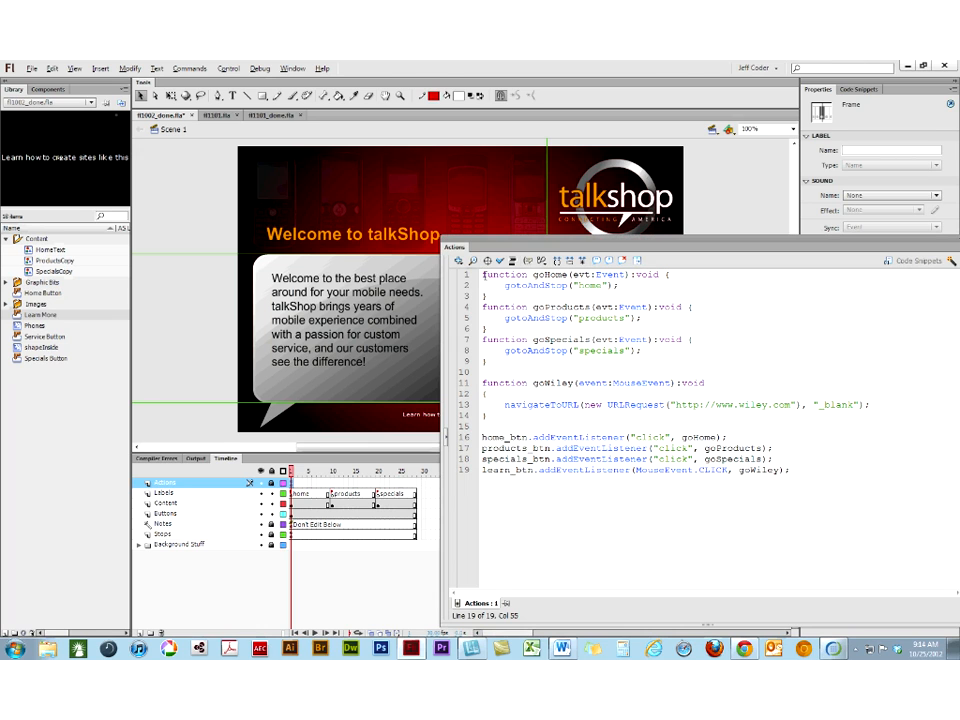
{"action": "left_click", "coordinate": [484, 275]}
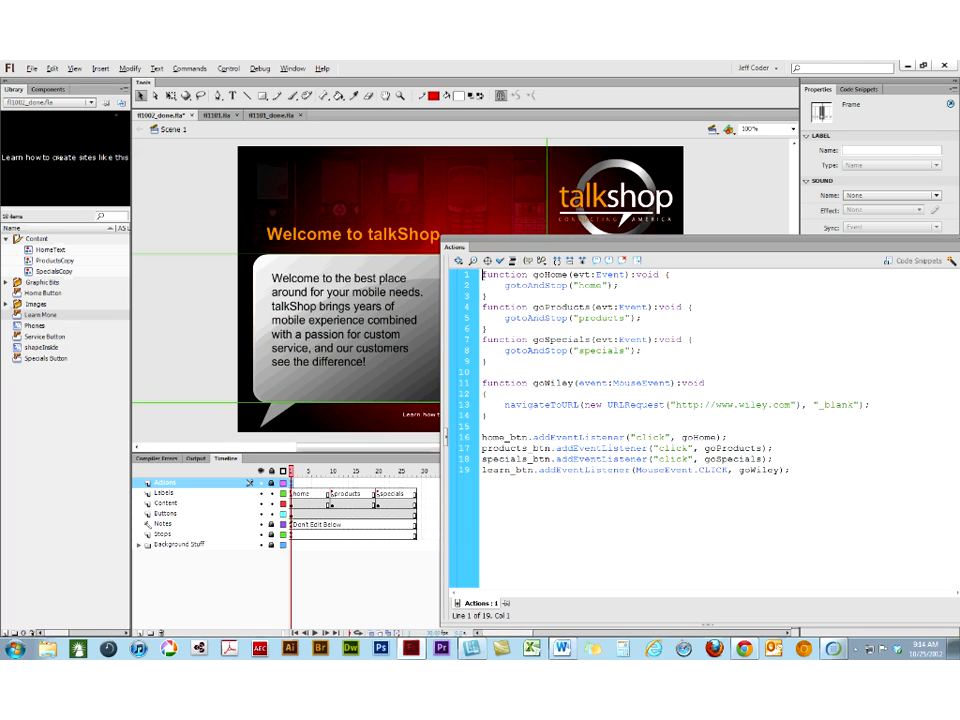
{"action": "key", "text": "Return"}
{"action": "key", "text": "Return"}
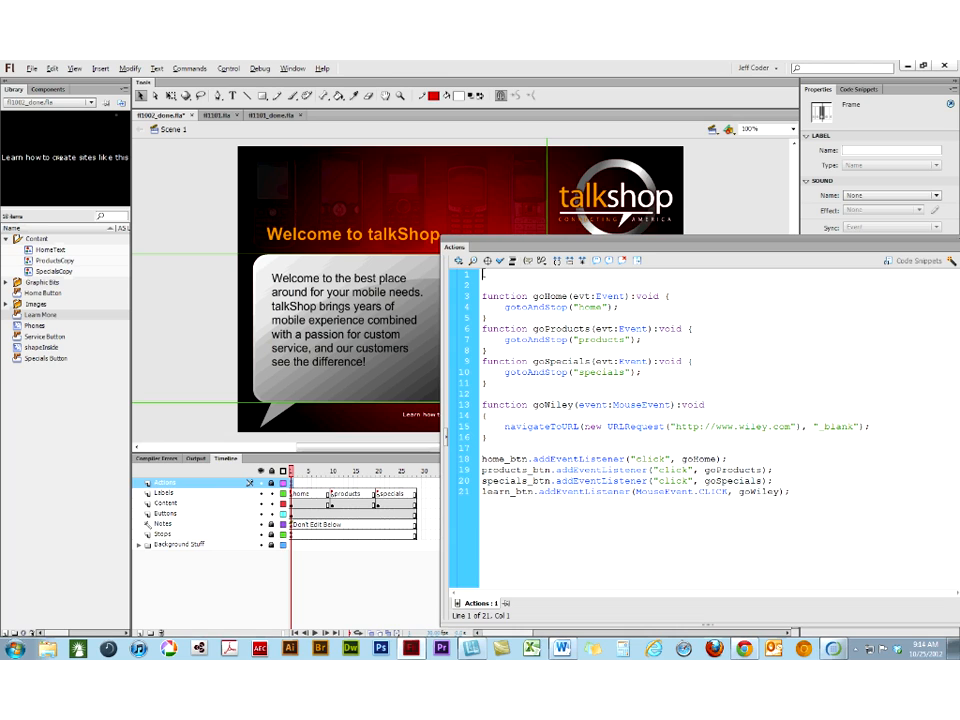
{"action": "type", "text": "stop();"}
- Delete the Stops layer and reopen the frame 1 script of the Actions layer
{"action": "left_click", "coordinate": [188, 536]}
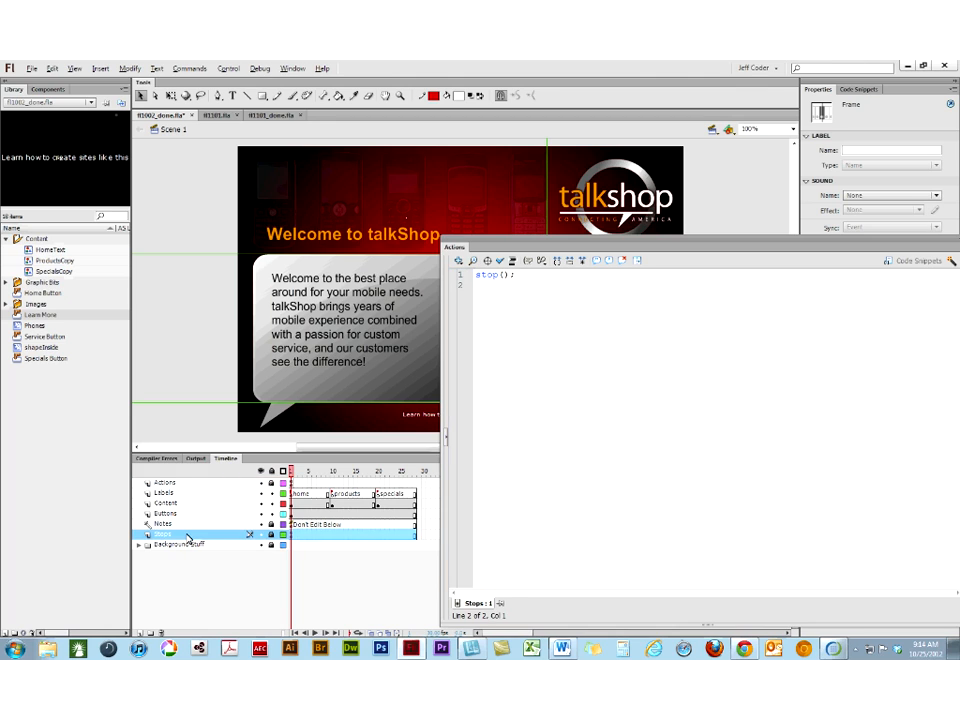
{"action": "left_click", "coordinate": [161, 634]}
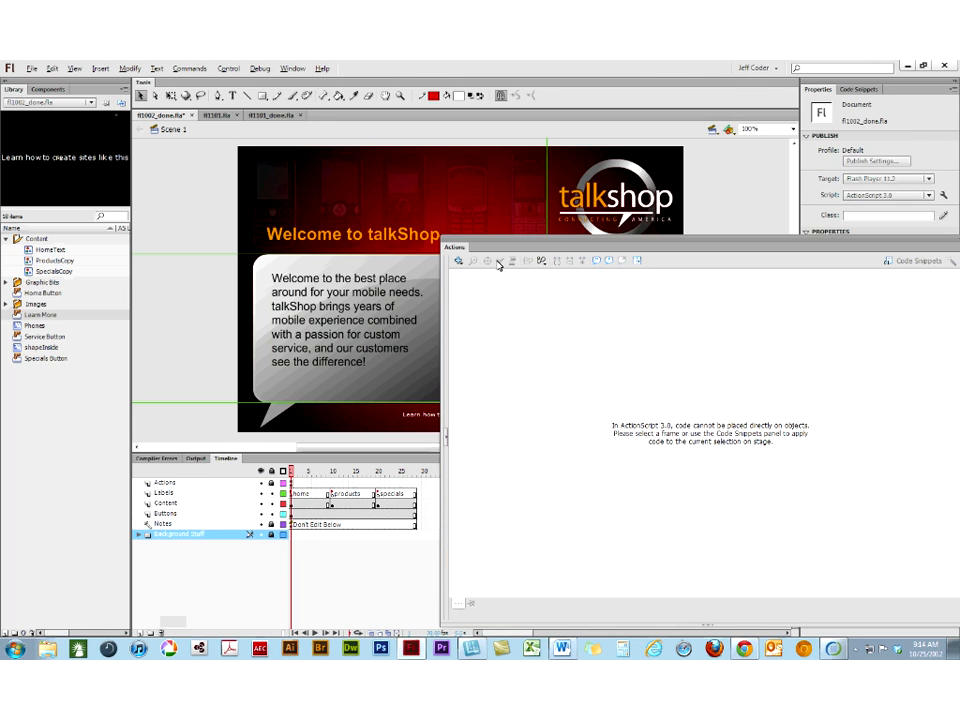
{"action": "left_click", "coordinate": [292, 484]}
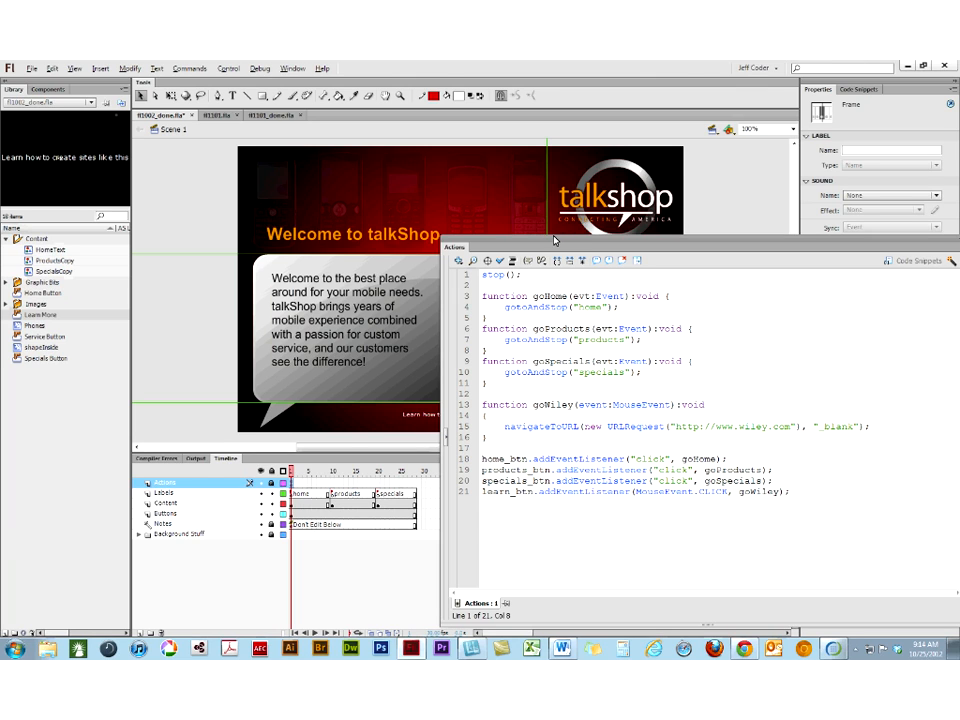
- Review the goHome function and the new URLRequest call inside the goWiley function of the script
{"action": "left_click_drag", "start_coordinate": [555, 245], "coordinate": [455, 164]}
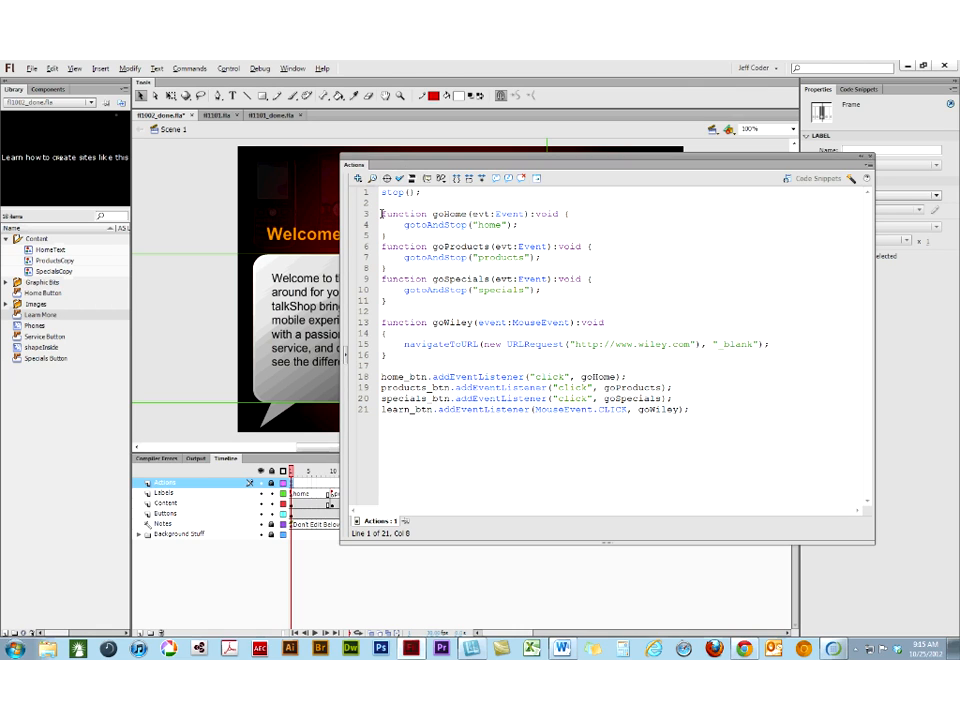
{"action": "left_click_drag", "start_coordinate": [381, 214], "coordinate": [401, 238]}
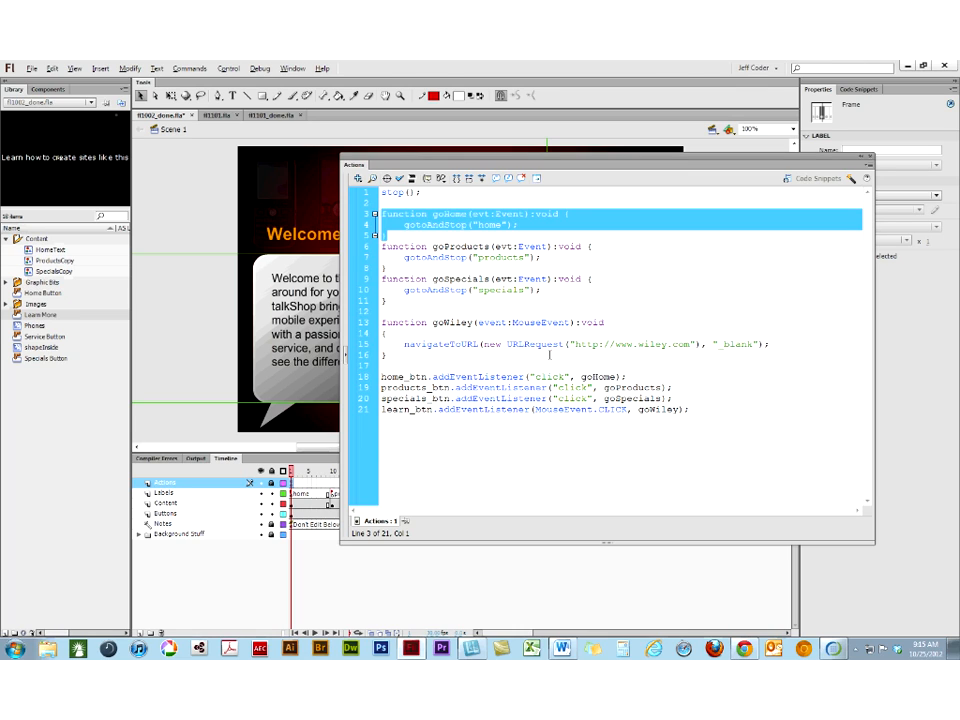
{"action": "left_click", "coordinate": [381, 213]}
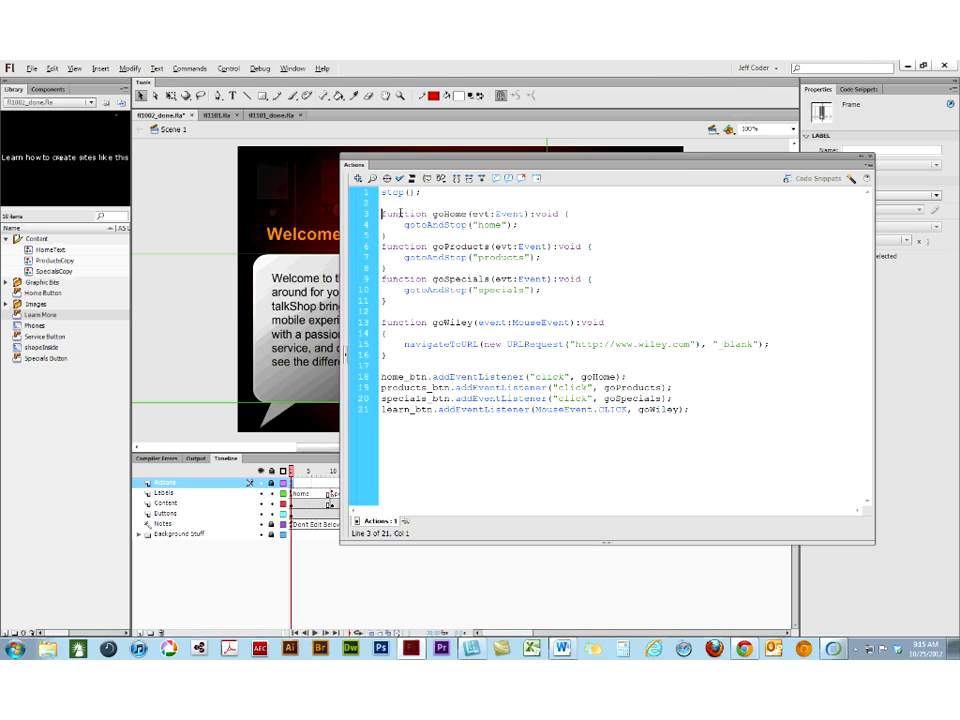
{"action": "left_click_drag", "start_coordinate": [476, 161], "coordinate": [612, 252]}
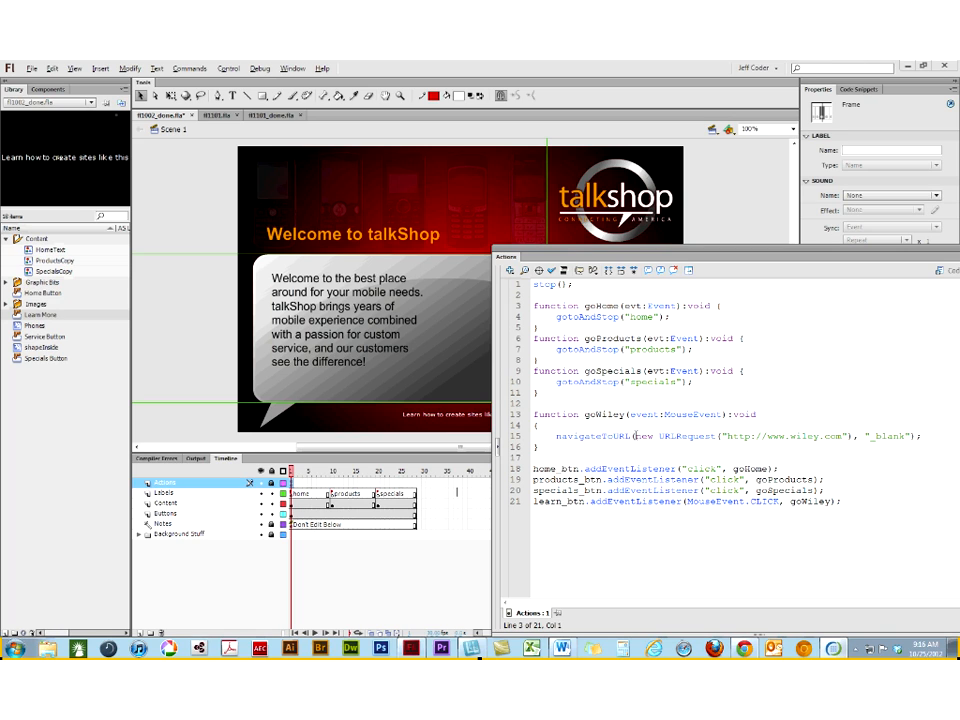
{"action": "left_click_drag", "start_coordinate": [634, 436], "coordinate": [715, 437]}
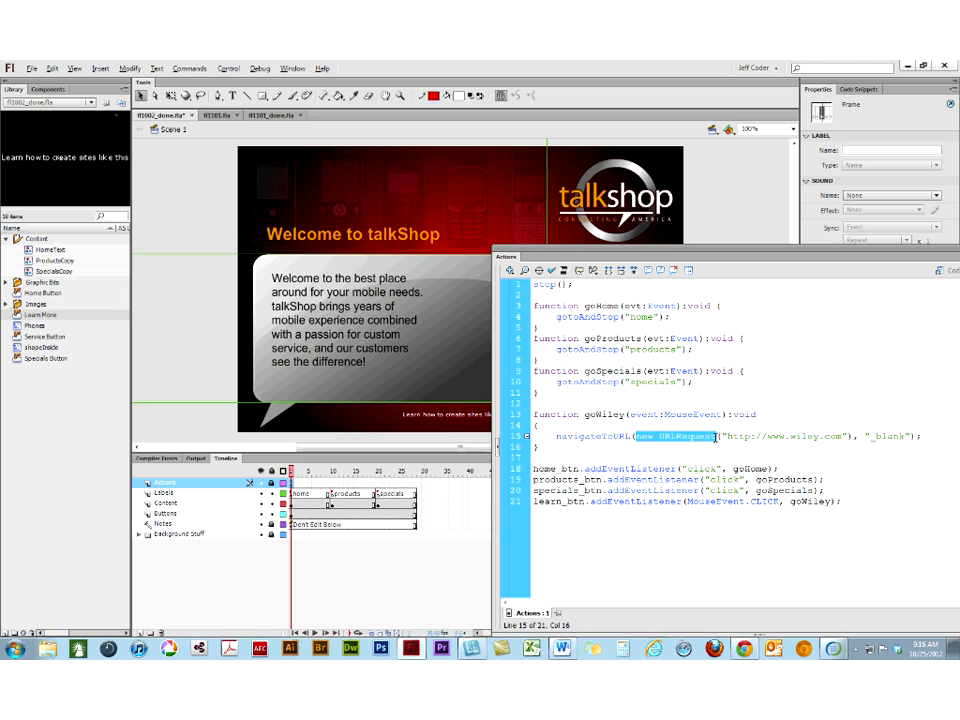
{"action": "left_click", "coordinate": [693, 437]}
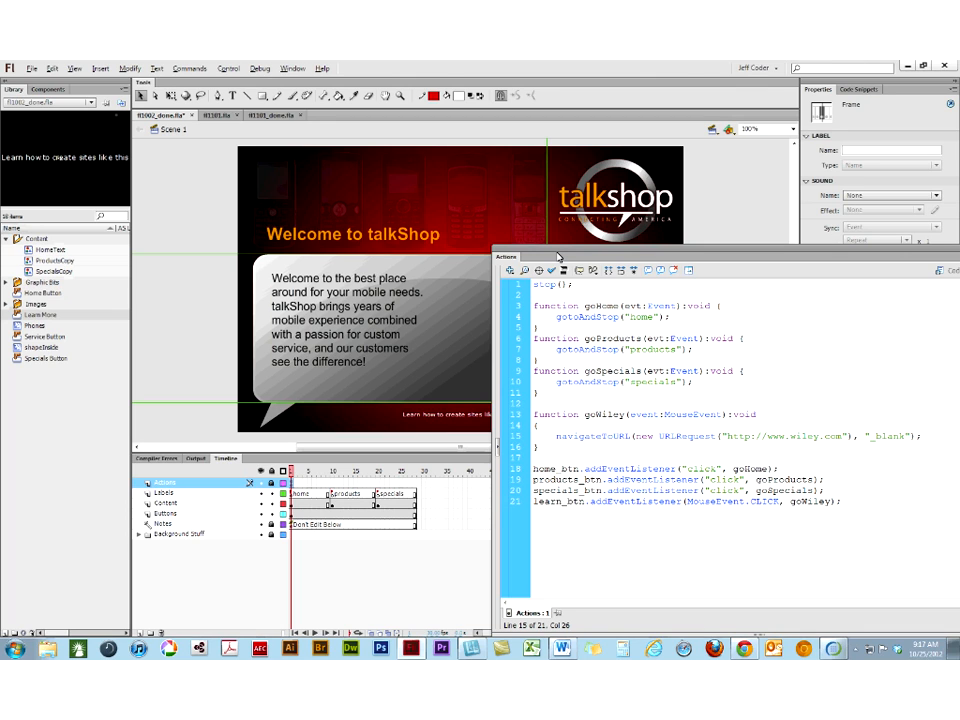
- Examine the code of the Click to Go to Web Page snippet in an enlarged preview and try to insert it
{"action": "left_click_drag", "start_coordinate": [557, 257], "coordinate": [460, 250]}
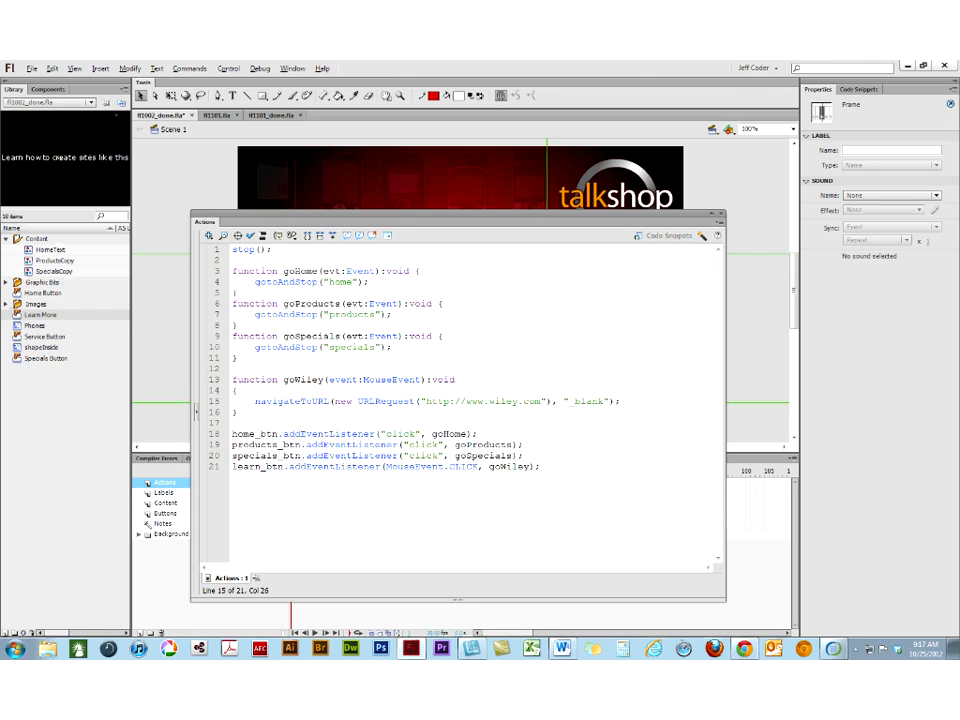
{"action": "left_click", "coordinate": [289, 69]}
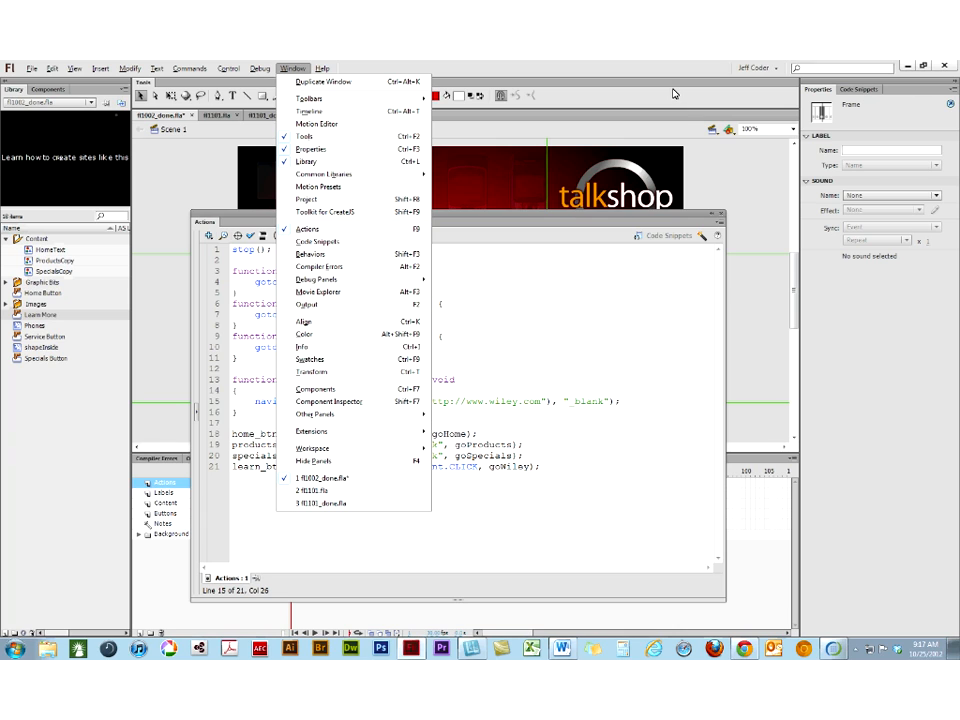
{"action": "left_click", "coordinate": [854, 96]}
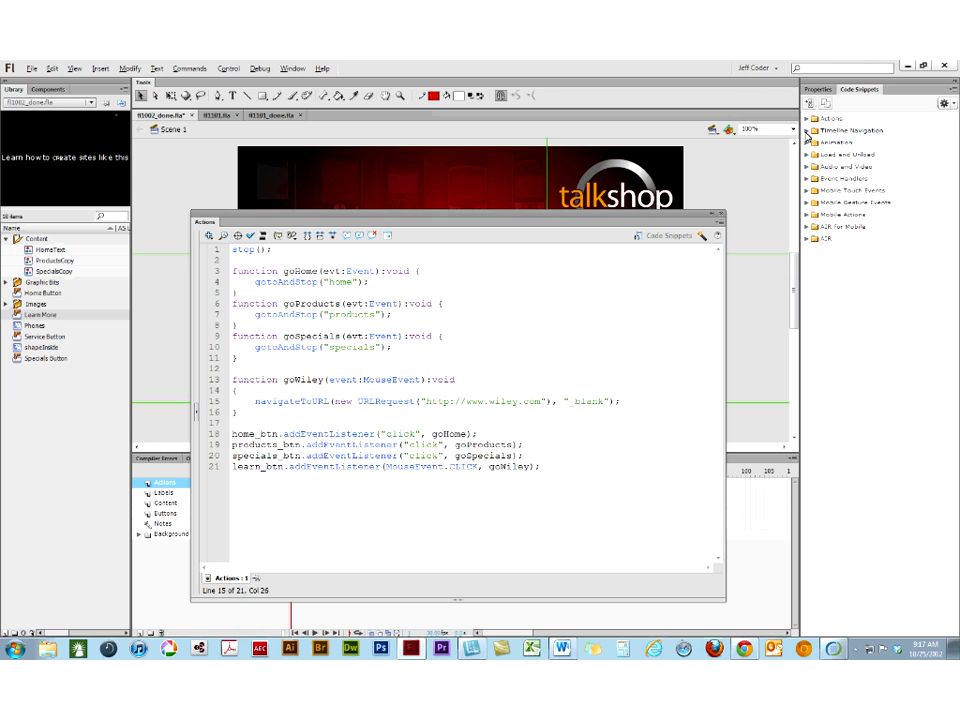
{"action": "left_click", "coordinate": [808, 119]}
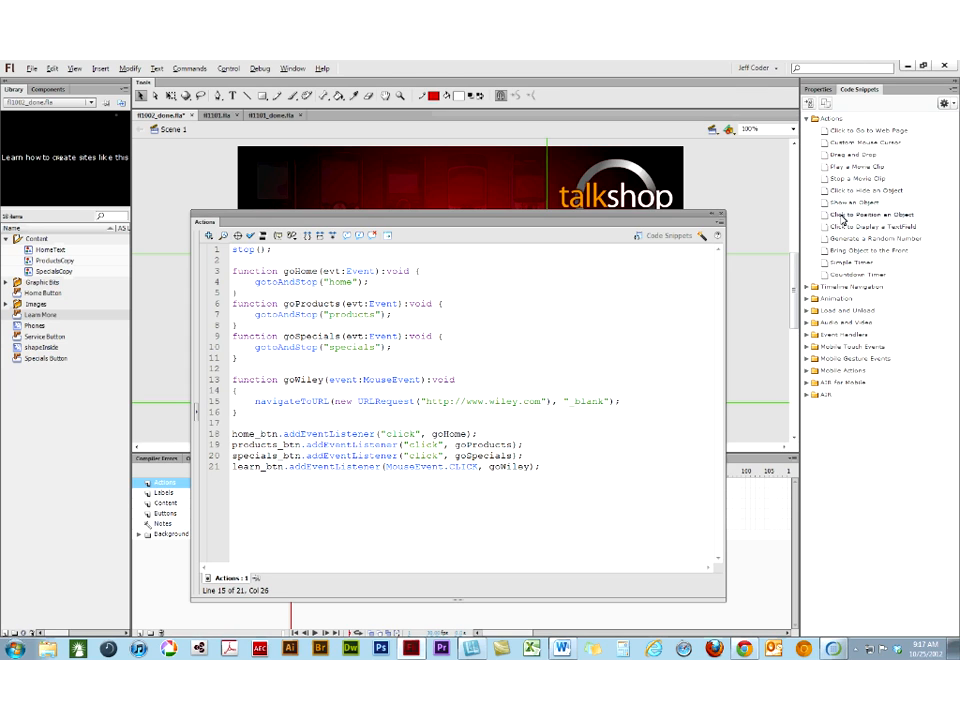
{"action": "left_click", "coordinate": [828, 133]}
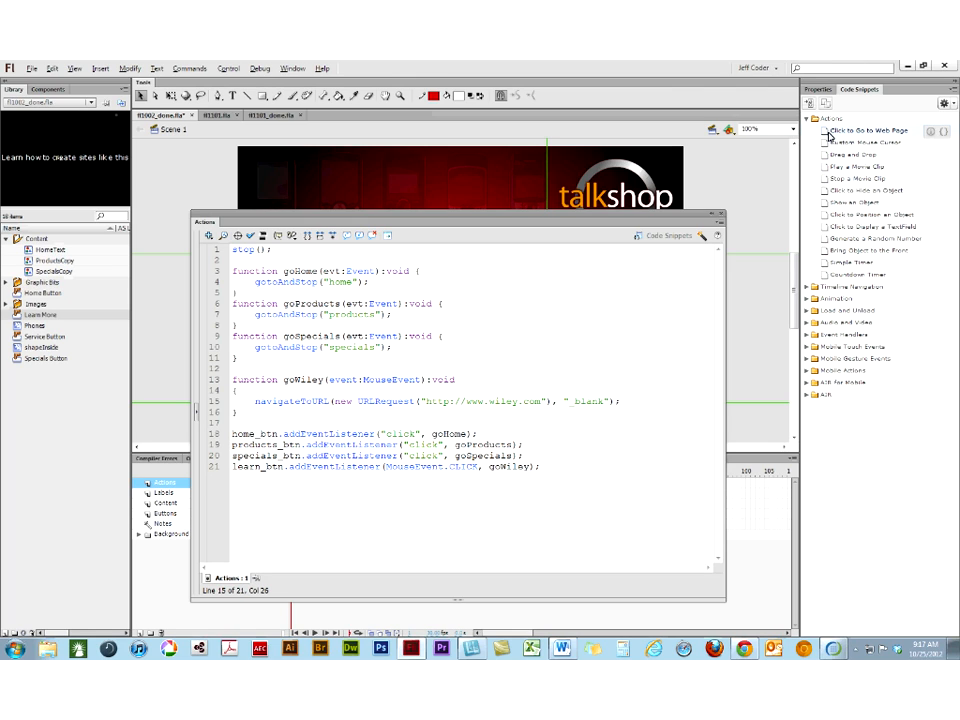
{"action": "left_click", "coordinate": [942, 133]}
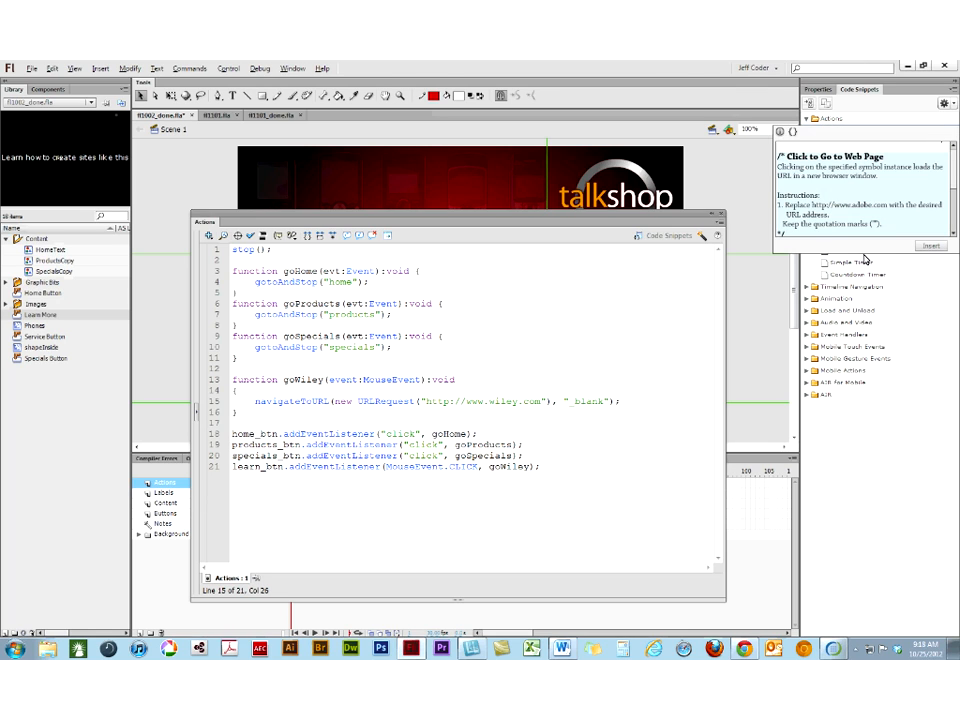
{"action": "left_click_drag", "start_coordinate": [863, 252], "coordinate": [918, 495]}
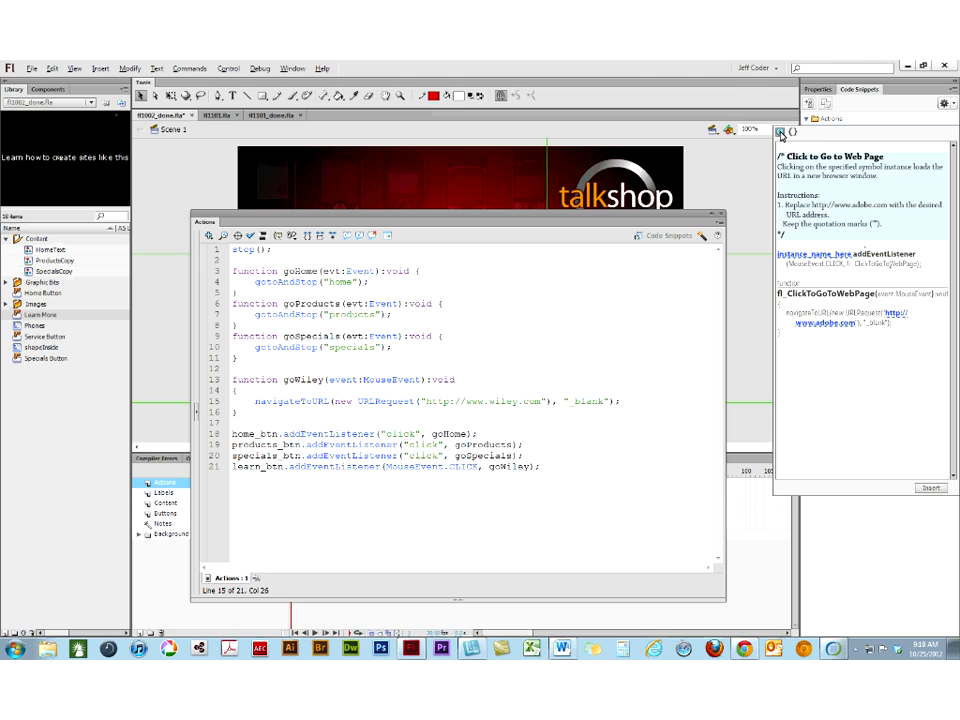
{"action": "left_click", "coordinate": [931, 491]}
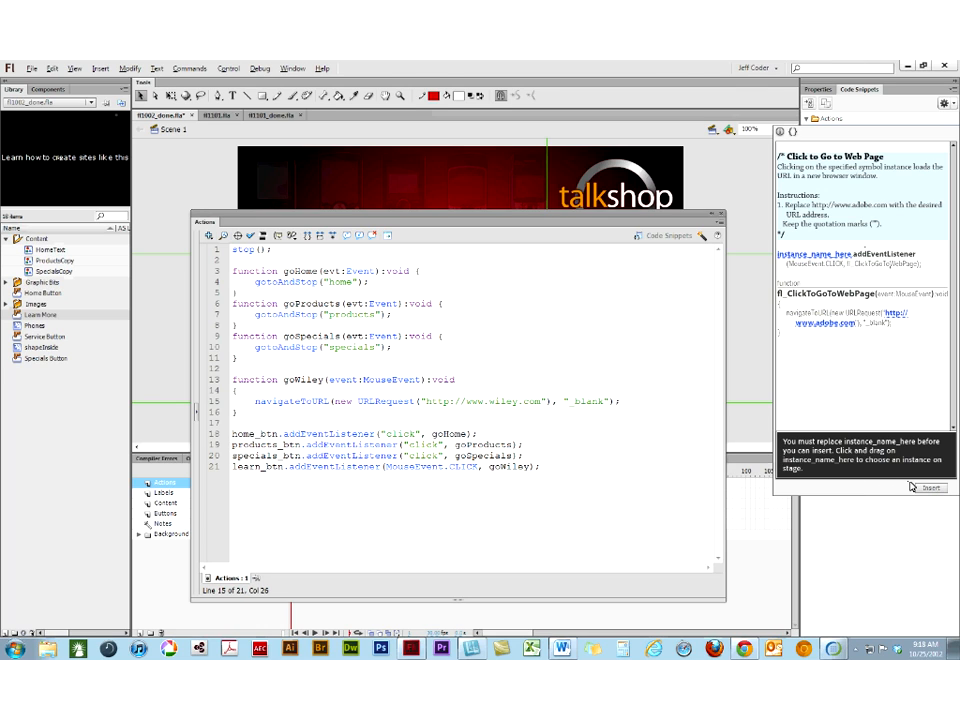
- Add two blank lines at the end of the script and try to apply the Click to Go to Web Page snippet
{"action": "left_click", "coordinate": [302, 500]}
{"action": "key", "text": "Return"}
{"action": "key", "text": "Return"}
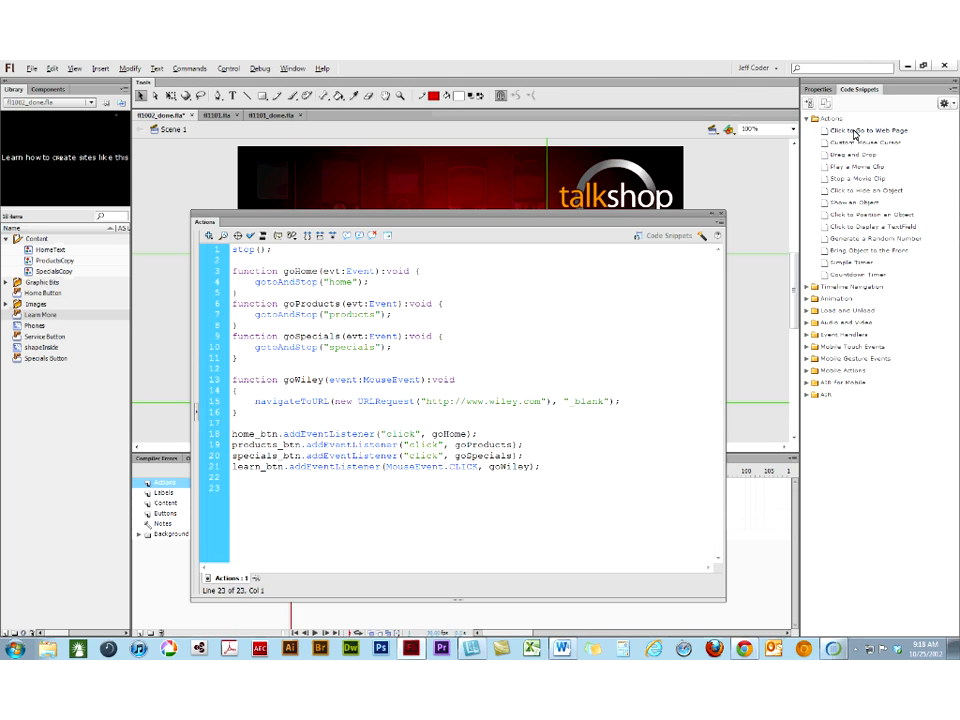
{"action": "left_click", "coordinate": [916, 129]}
{"action": "double_click", "coordinate": [916, 129]}
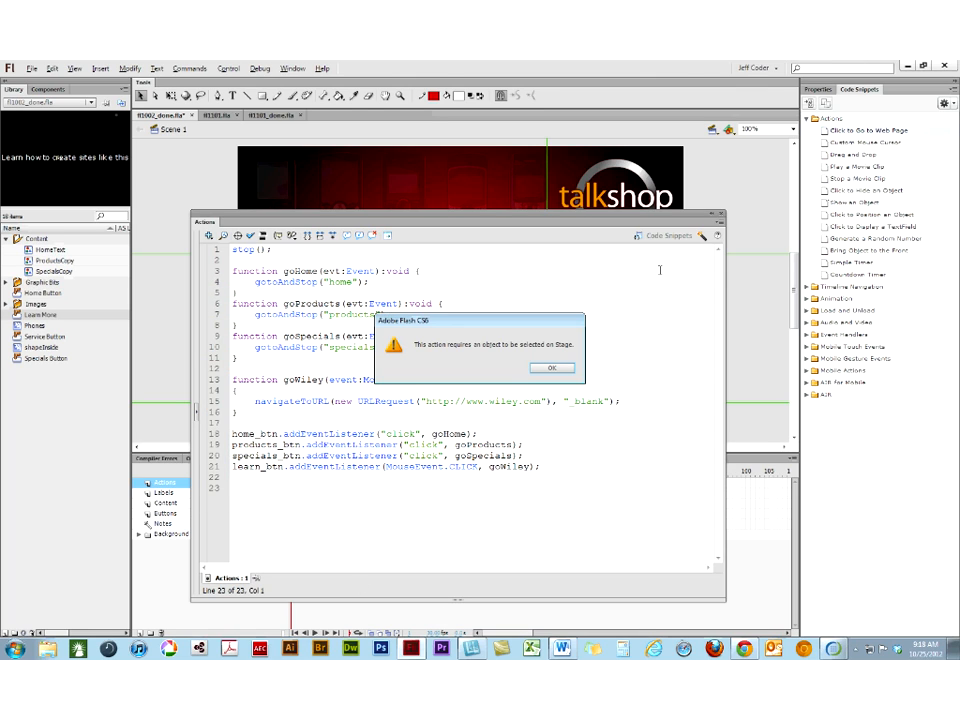
{"action": "left_click", "coordinate": [556, 369]}
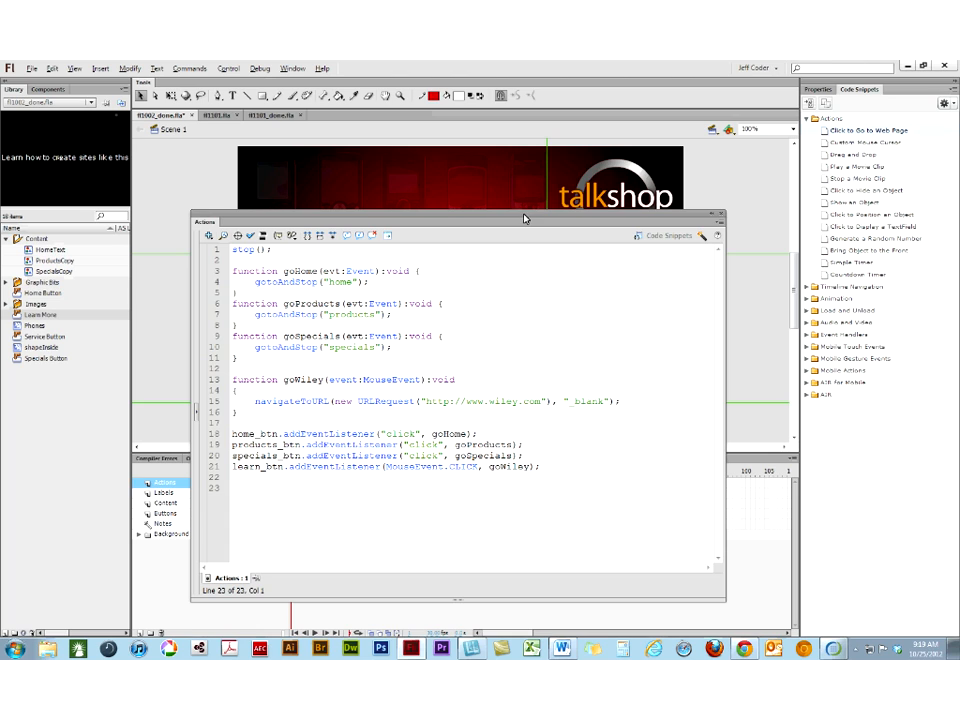
- Apply the Click to Go to Web Page snippet to the talkShop logo instance on the stage
{"action": "left_click_drag", "start_coordinate": [527, 222], "coordinate": [539, 258]}
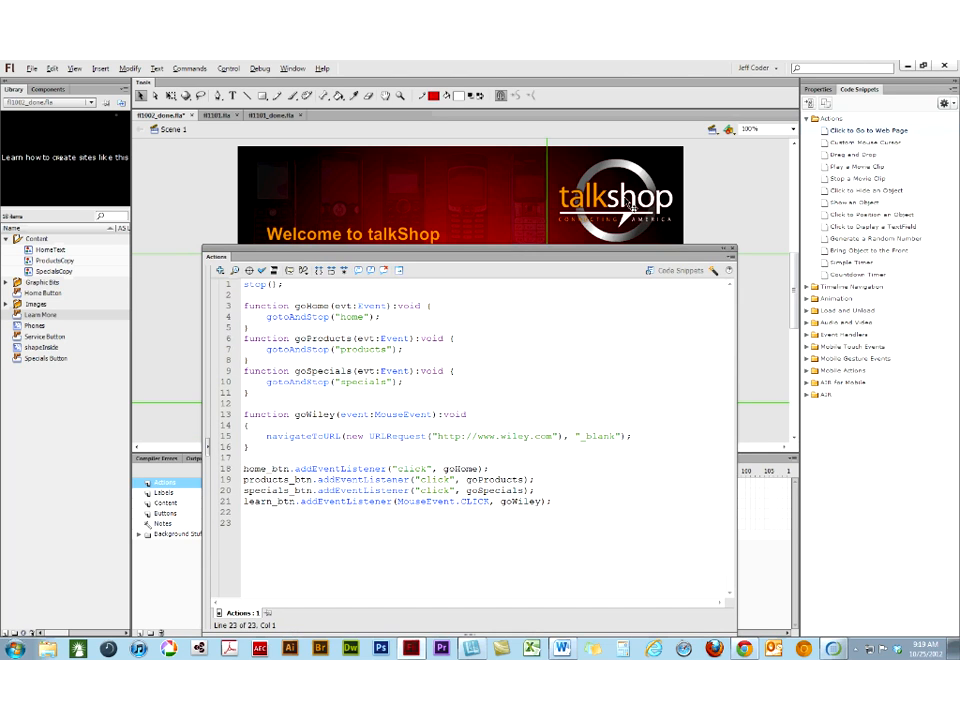
{"action": "left_click", "coordinate": [631, 204]}
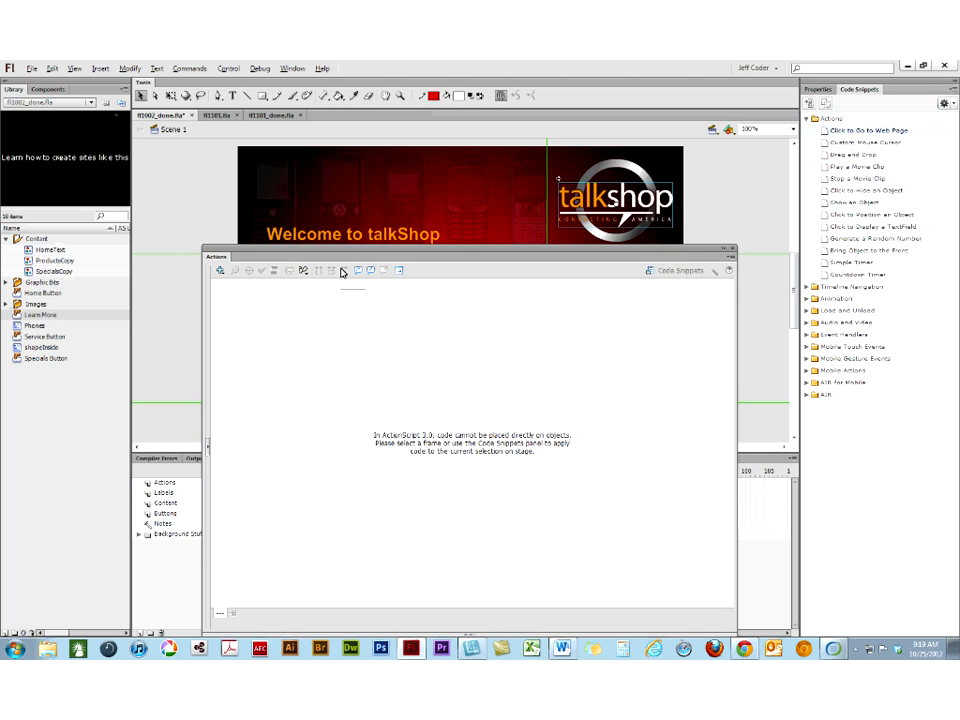
{"action": "left_click", "coordinate": [817, 89]}
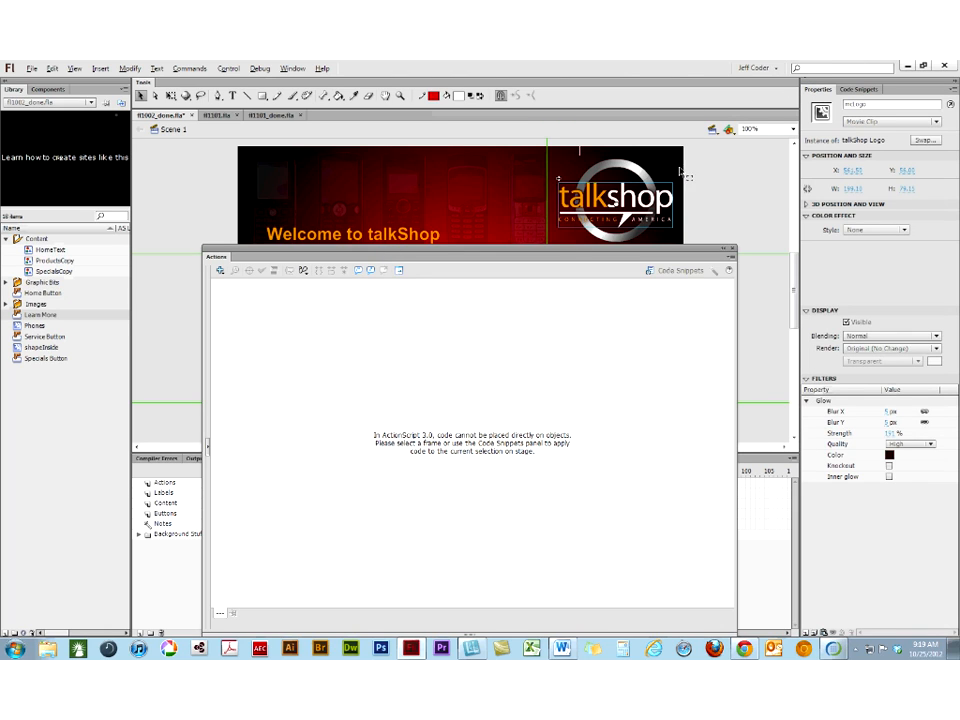
{"action": "left_click", "coordinate": [849, 90]}
{"action": "double_click", "coordinate": [853, 134]}
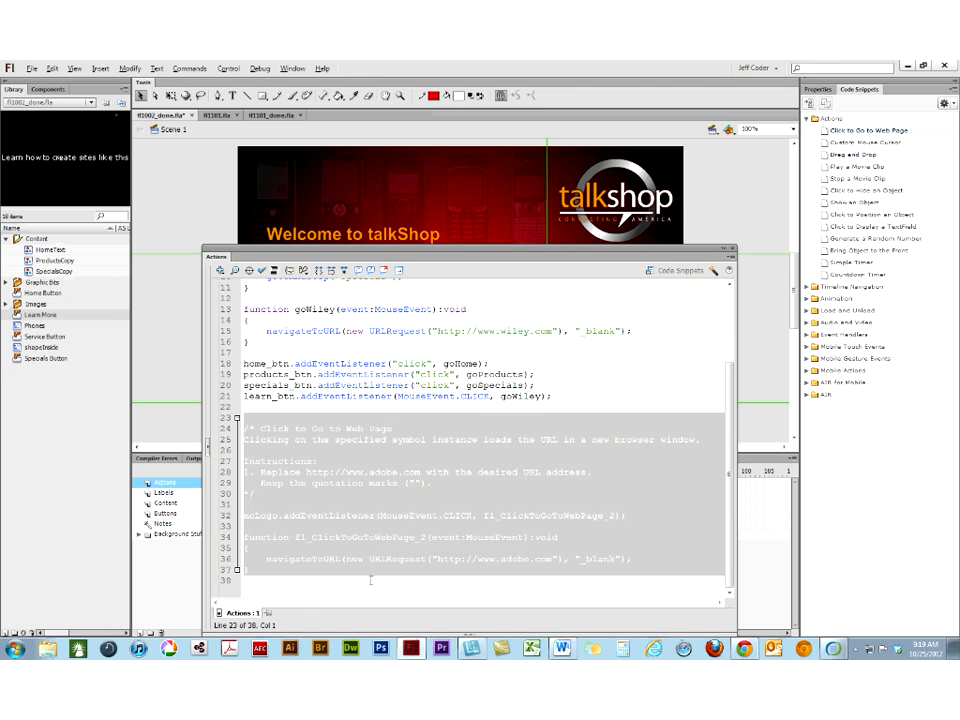
- Delete the instruction comment block from the inserted Click to Go to Web Page code
{"action": "left_click", "coordinate": [344, 559]}
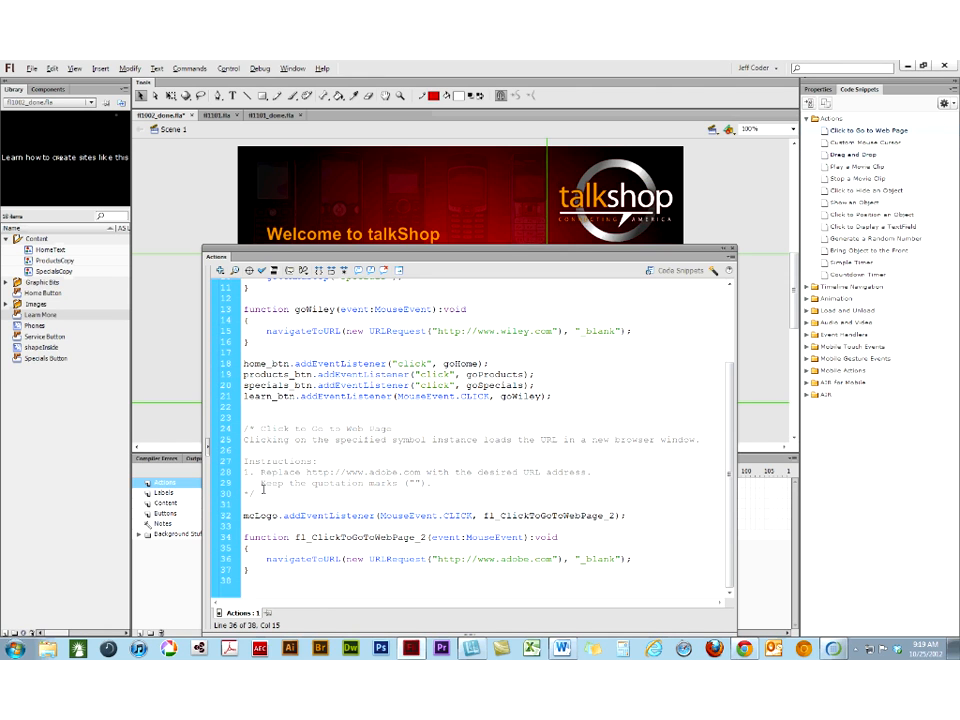
{"action": "left_click_drag", "start_coordinate": [262, 497], "coordinate": [243, 428]}
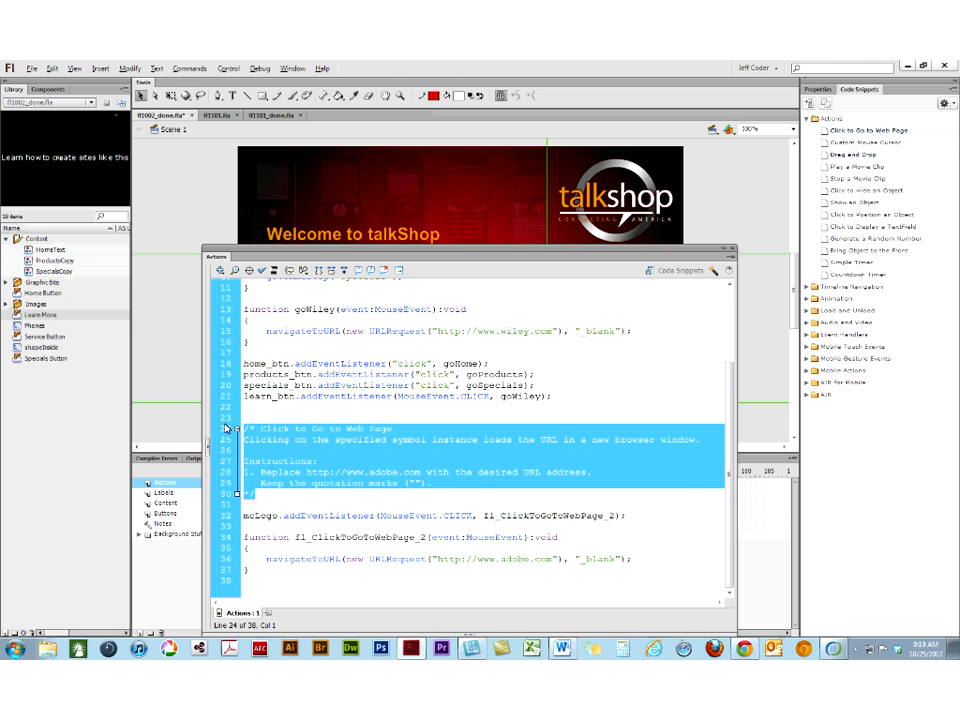
{"action": "key", "text": "Delete"}
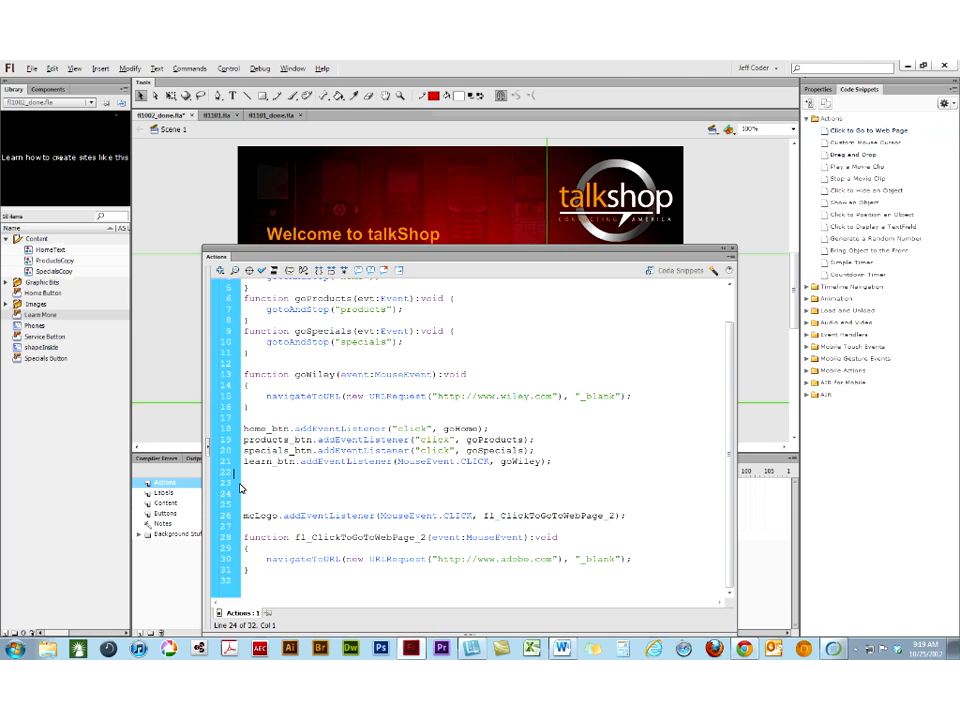
- Remove an extra blank line above the mcLogo listener and move the fl_ClickToGoToWebPage_2 function directly below the goWiley function
{"action": "key", "text": "BackSpace"}
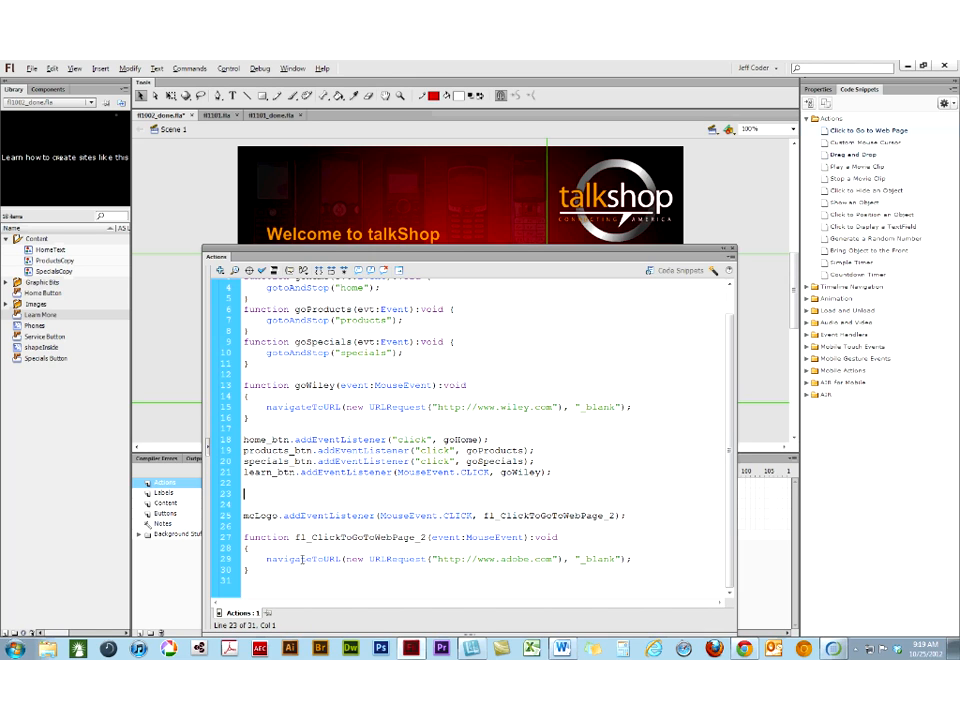
{"action": "left_click_drag", "start_coordinate": [638, 562], "coordinate": [433, 578]}
{"action": "left_click_drag", "start_coordinate": [299, 574], "coordinate": [262, 557]}
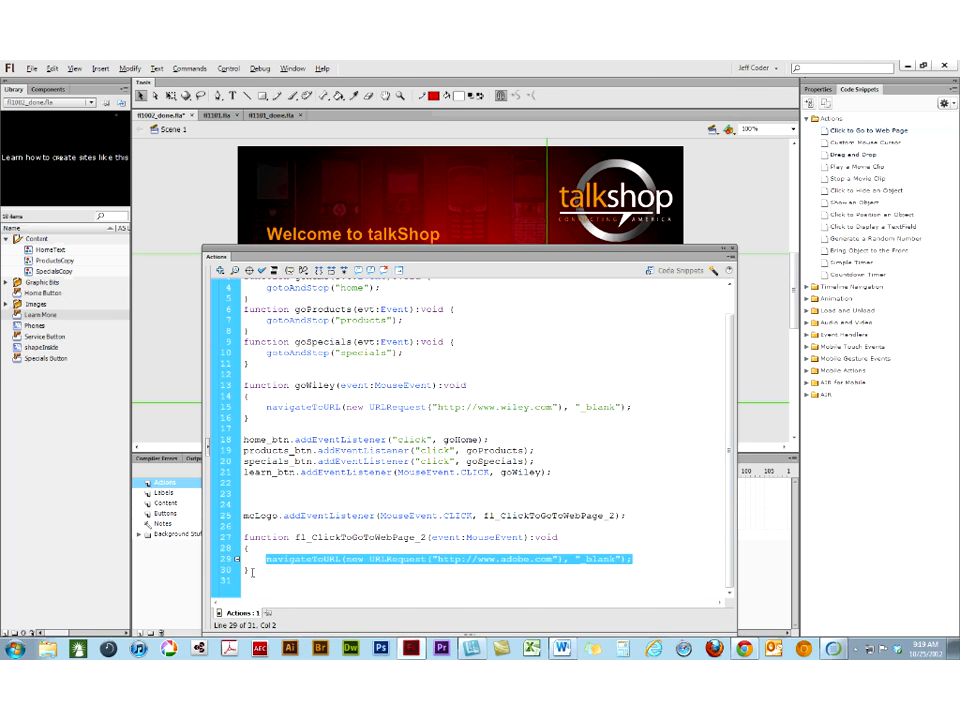
{"action": "left_click_drag", "start_coordinate": [252, 571], "coordinate": [255, 545]}
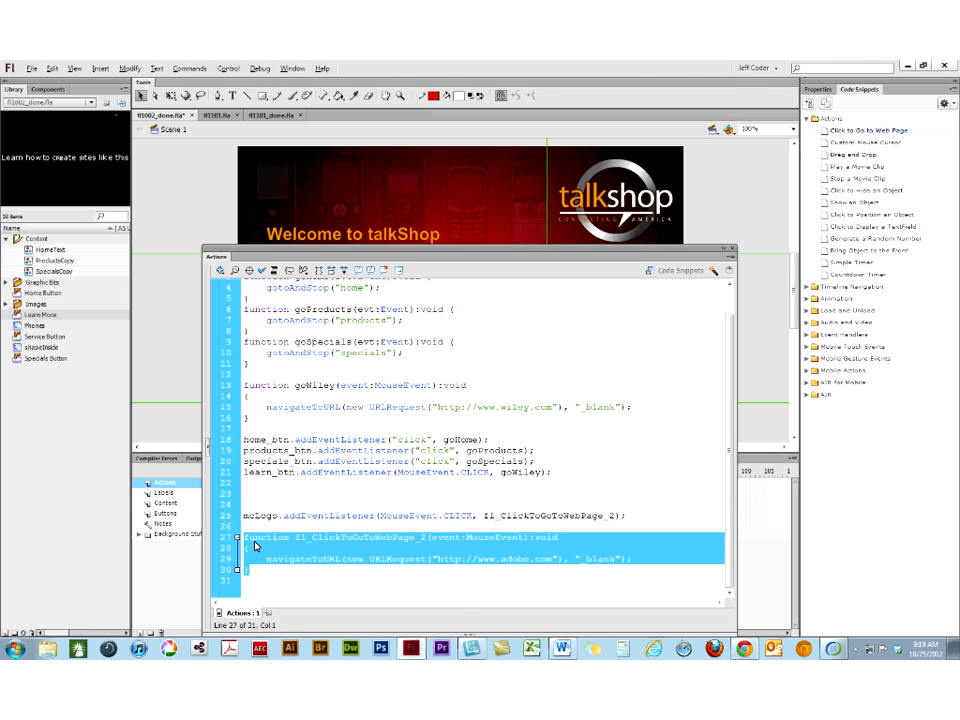
{"action": "key", "text": "ctrl+x"}
{"action": "left_click", "coordinate": [259, 448]}
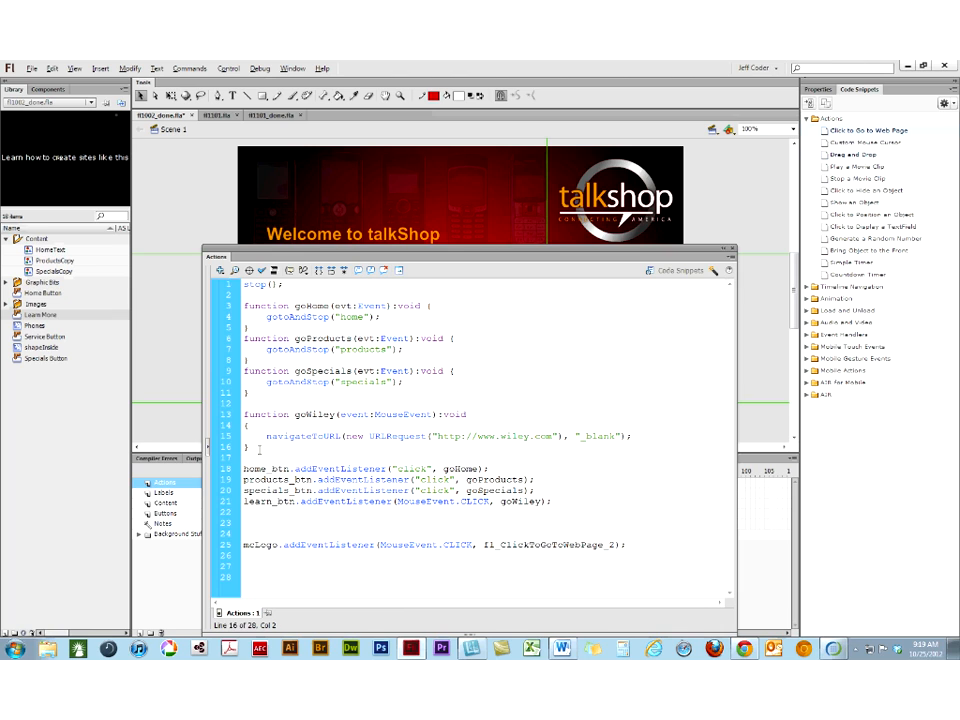
{"action": "key", "text": "Return"}
{"action": "key", "text": "Return"}
{"action": "key", "text": "Return"}
{"action": "key", "text": "ctrl+v"}
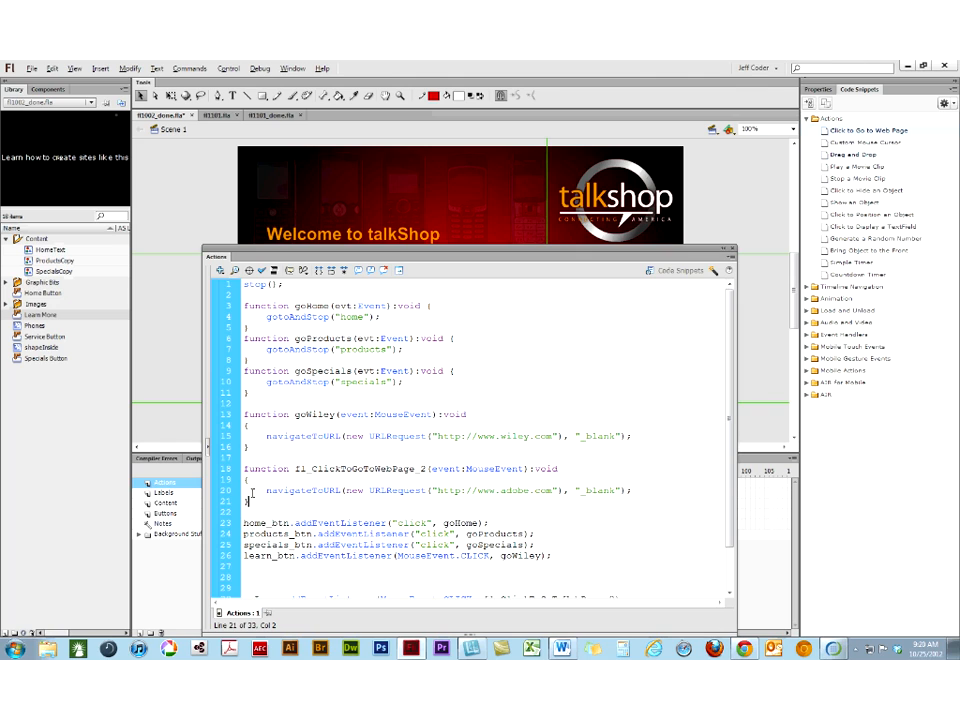
- Remove the fl_ClickToGoToWebPage_2 function and the extra blank lines between the goWiley function and the home_btn listener
{"action": "left_click", "coordinate": [234, 469], "text": "shift"}
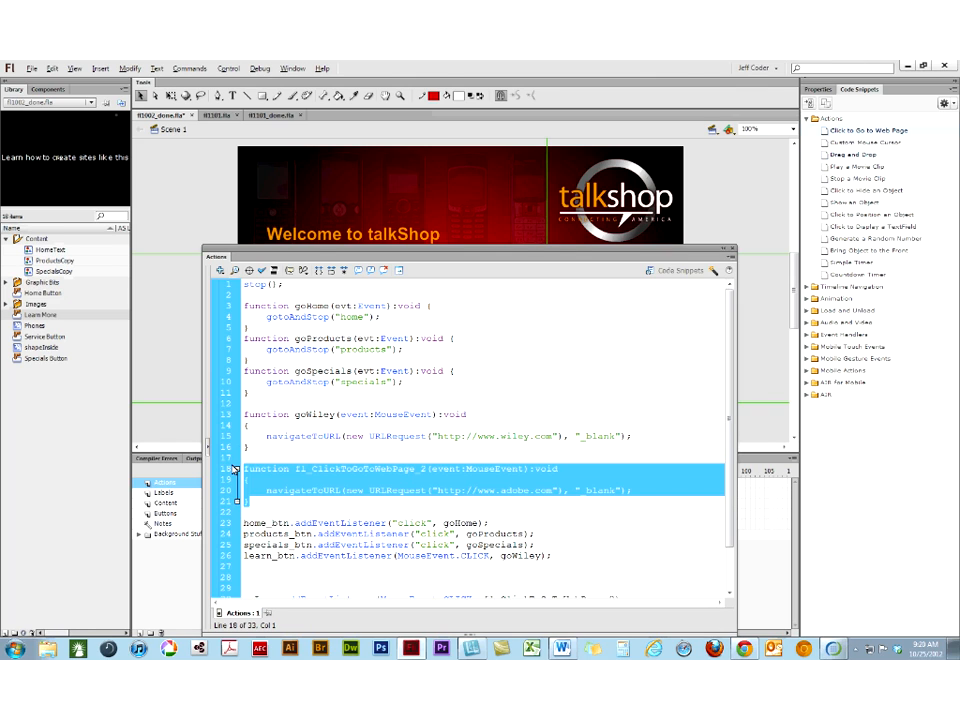
{"action": "key", "text": "ctrl+x"}
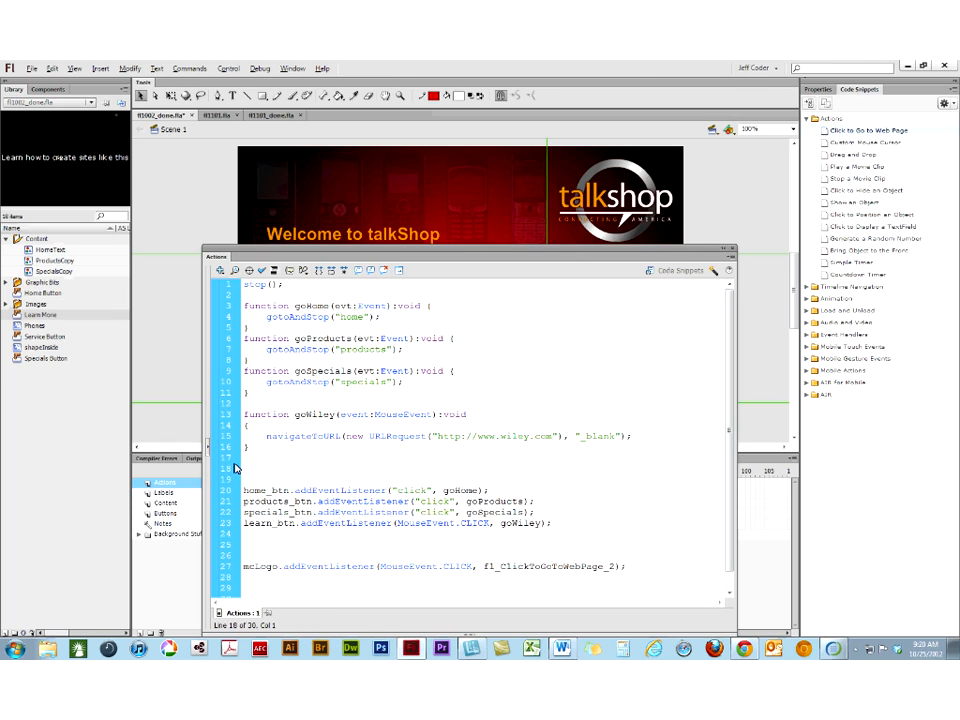
{"action": "left_click", "coordinate": [237, 469]}
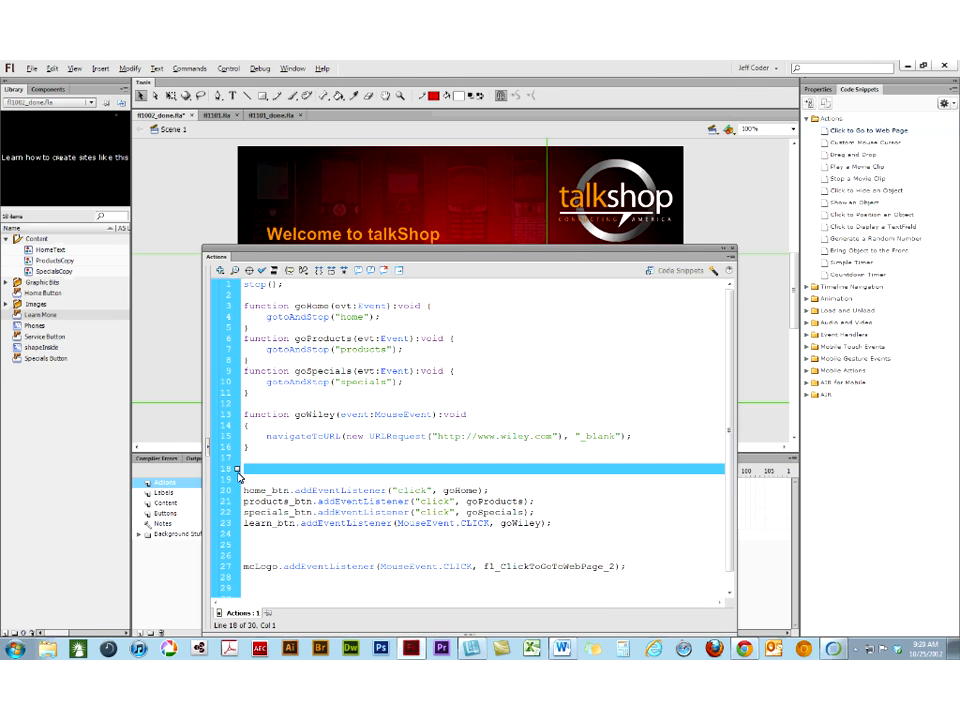
{"action": "key", "text": "Delete"}
{"action": "left_click", "coordinate": [238, 470]}
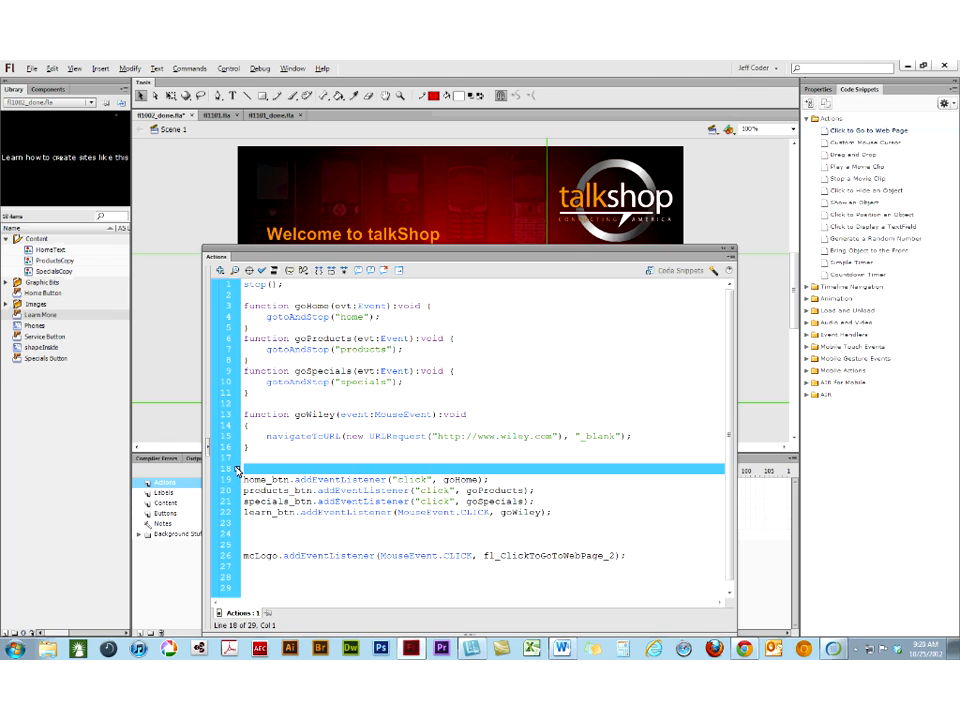
{"action": "key", "text": "Delete"}
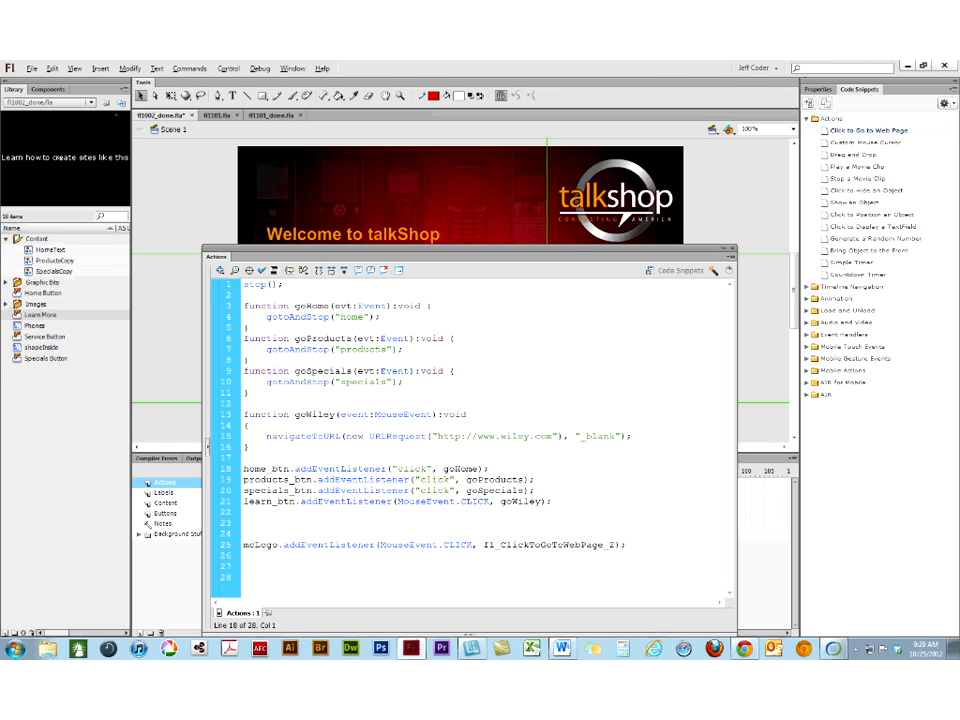
- Delete the mcLogo event listener with its preceding blank lines and the blank line above the goWiley function, closing the script editor
{"action": "left_click_drag", "start_coordinate": [429, 568], "coordinate": [240, 512]}
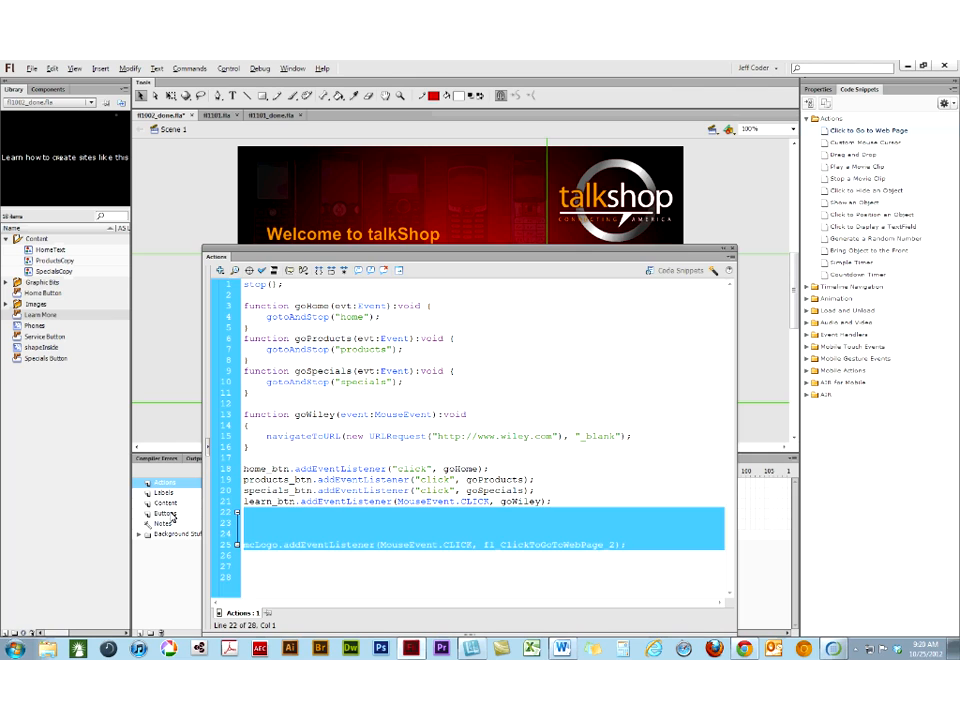
{"action": "key", "text": "Delete"}
{"action": "key", "text": "BackSpace"}
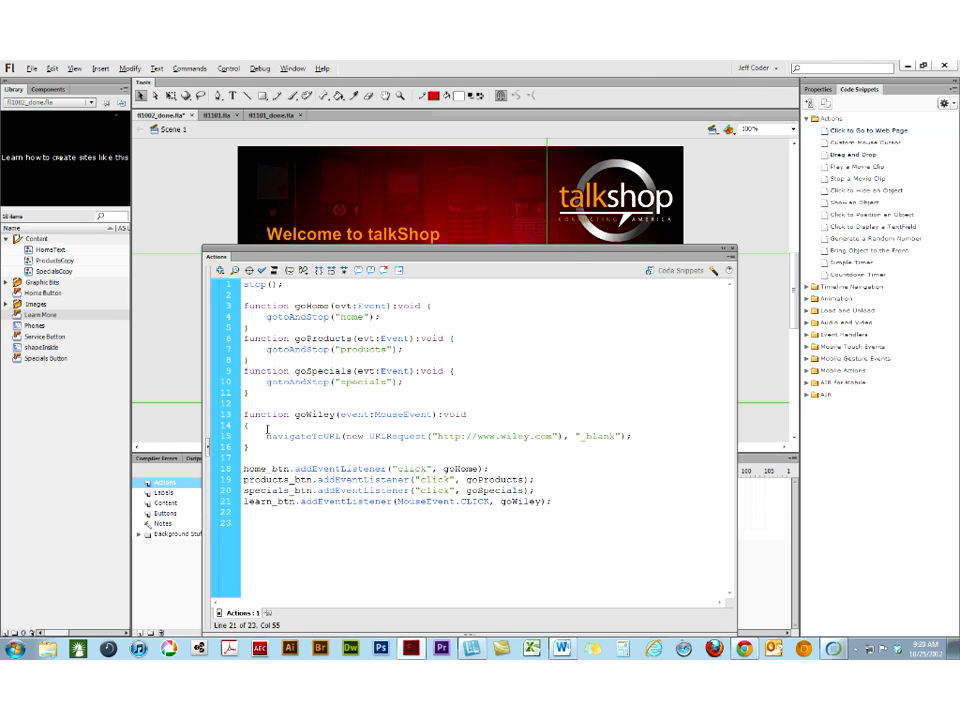
{"action": "left_click", "coordinate": [246, 405]}
{"action": "key", "text": "BackSpace"}
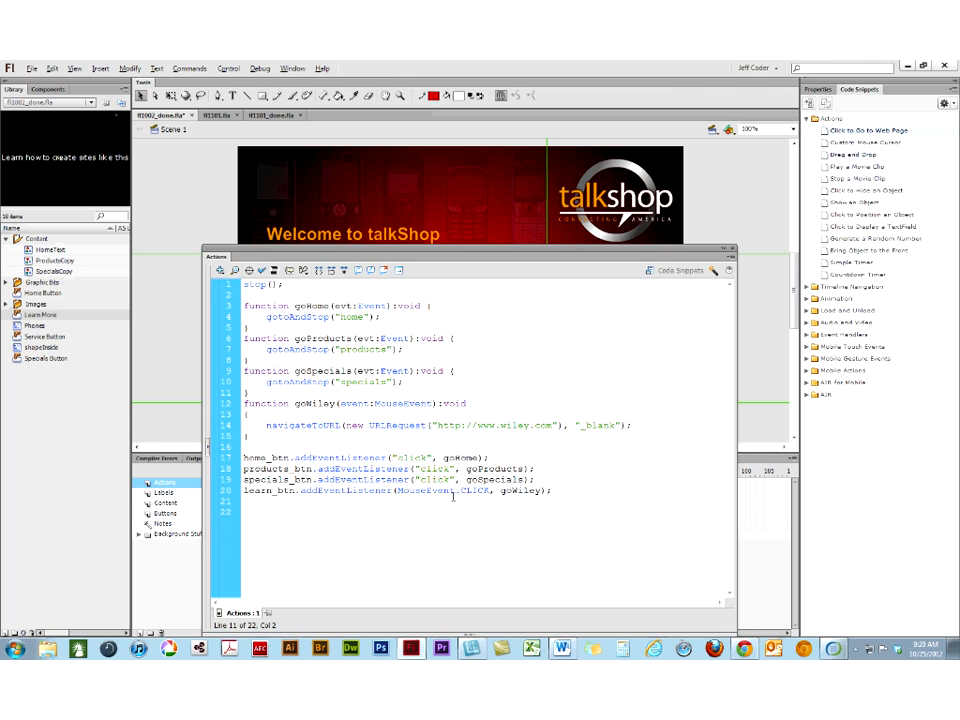
{"action": "left_click", "coordinate": [732, 250]}
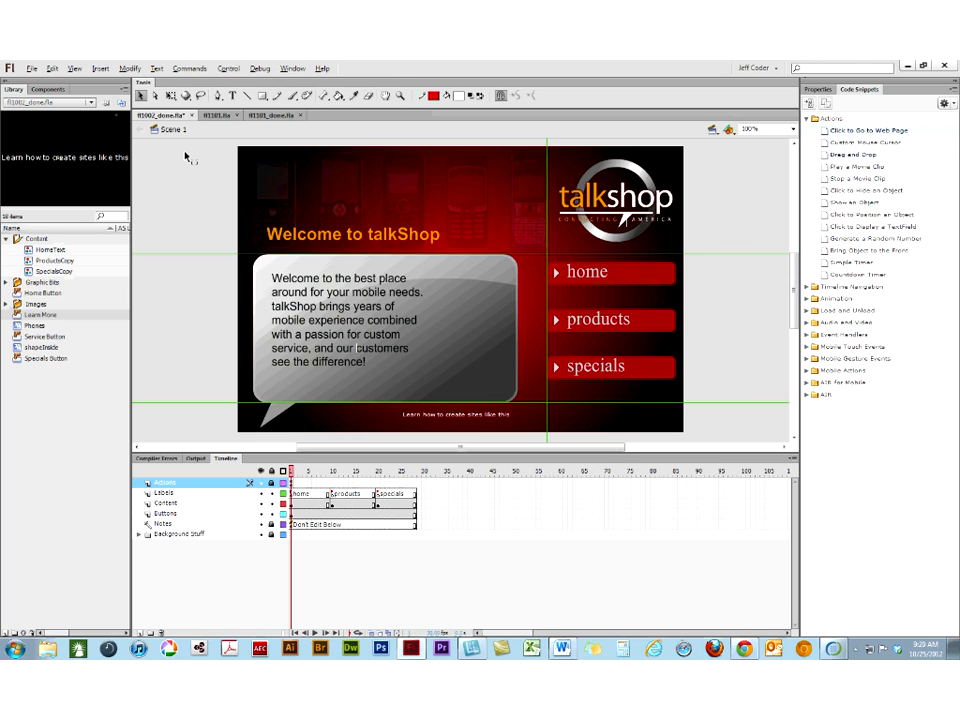
- Start a test of the movie and stop the Runtime Shared Library preloading warning from showing again
{"action": "key", "text": "ctrl+Return"}
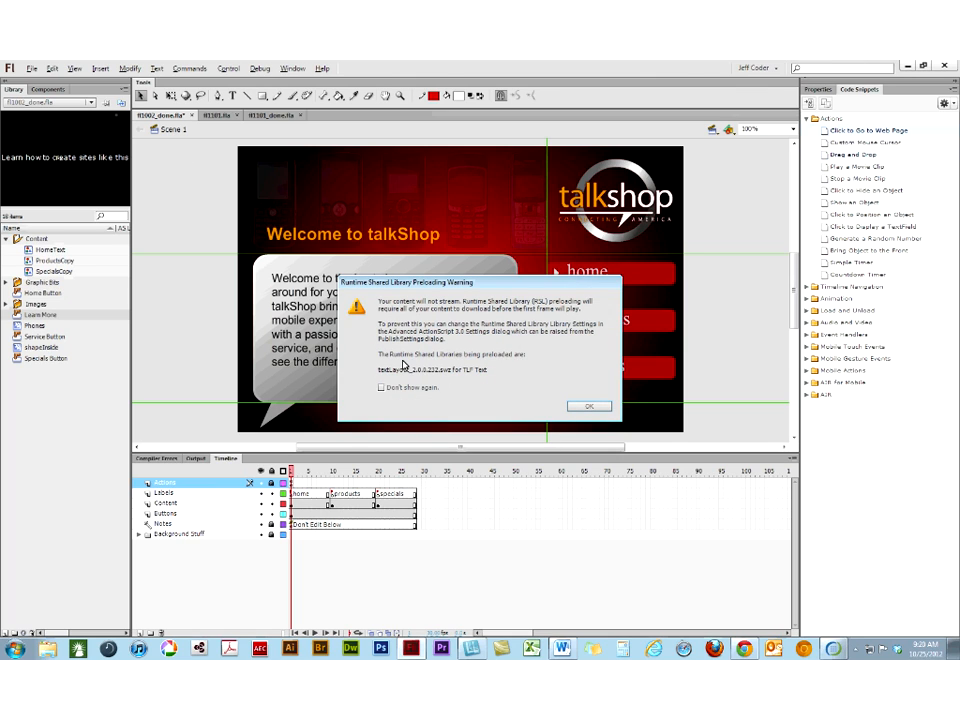
{"action": "left_click", "coordinate": [381, 387]}
{"action": "left_click", "coordinate": [586, 407]}
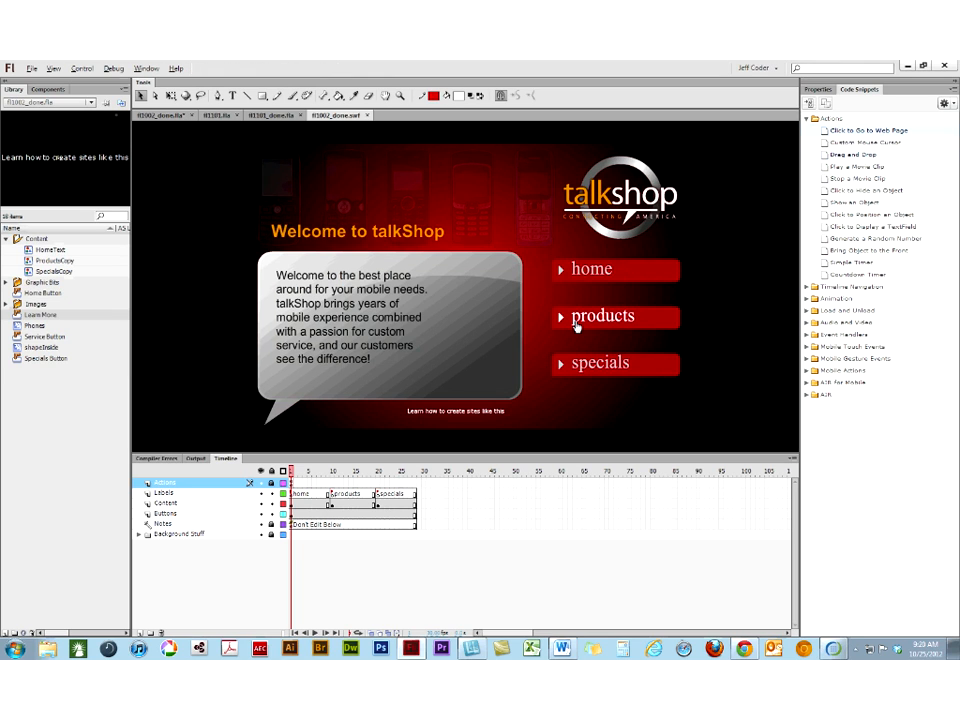
- Check the home, products and specials buttons in the test movie and close the test
{"action": "left_click", "coordinate": [576, 326]}
{"action": "left_click", "coordinate": [572, 364]}
{"action": "left_click", "coordinate": [574, 322]}
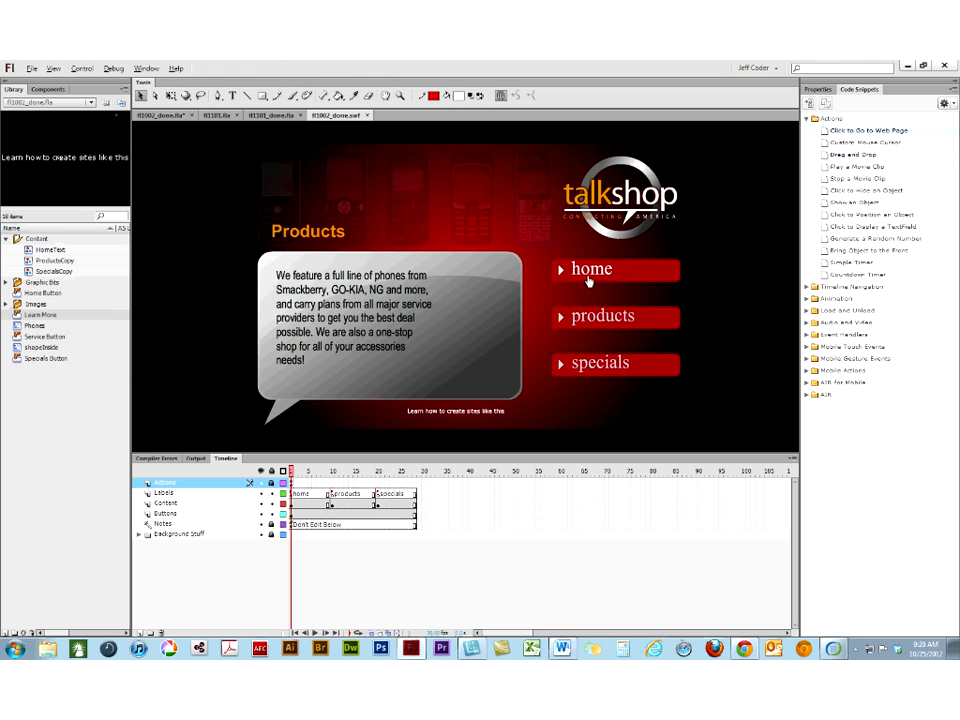
{"action": "left_click", "coordinate": [589, 281]}
{"action": "left_click", "coordinate": [582, 318]}
{"action": "left_click", "coordinate": [580, 372]}
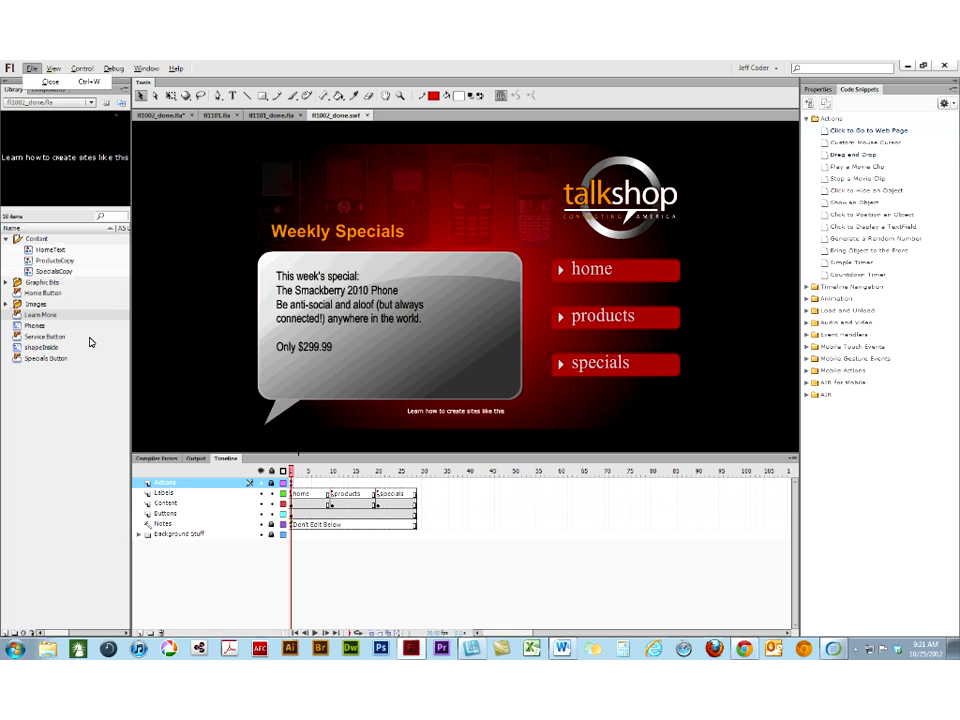
{"action": "left_click", "coordinate": [77, 428]}
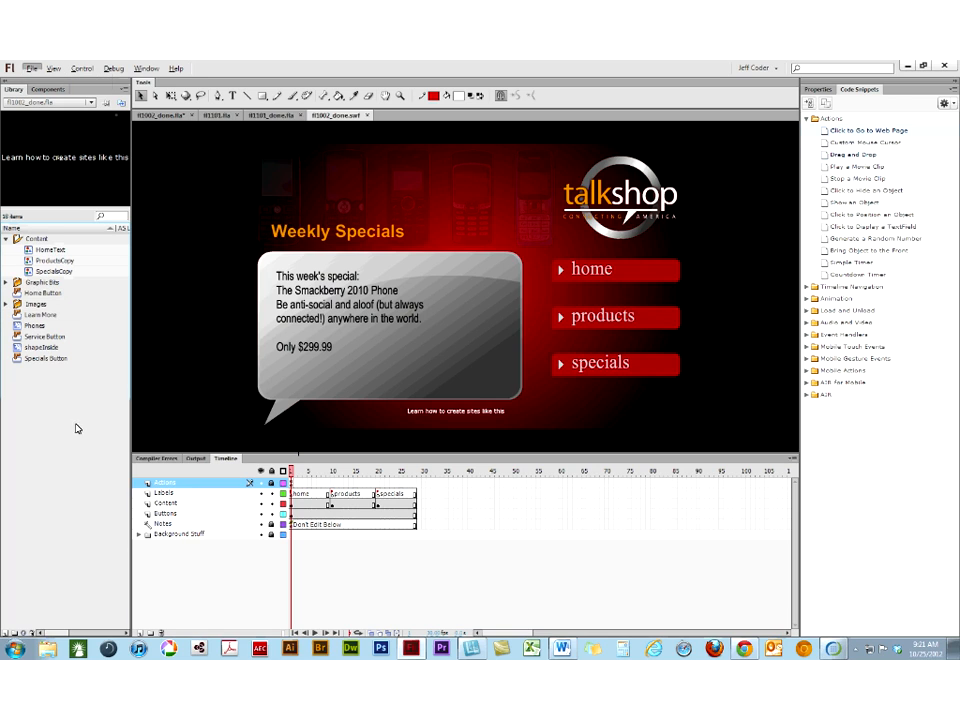
{"action": "left_click", "coordinate": [33, 69]}
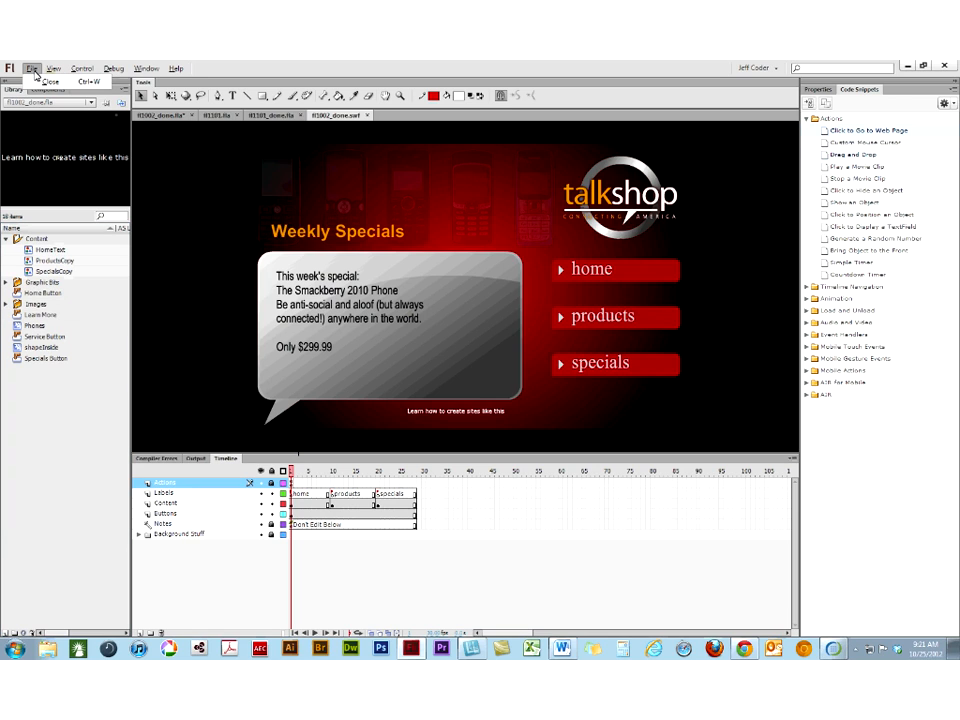
{"action": "left_click", "coordinate": [368, 116]}
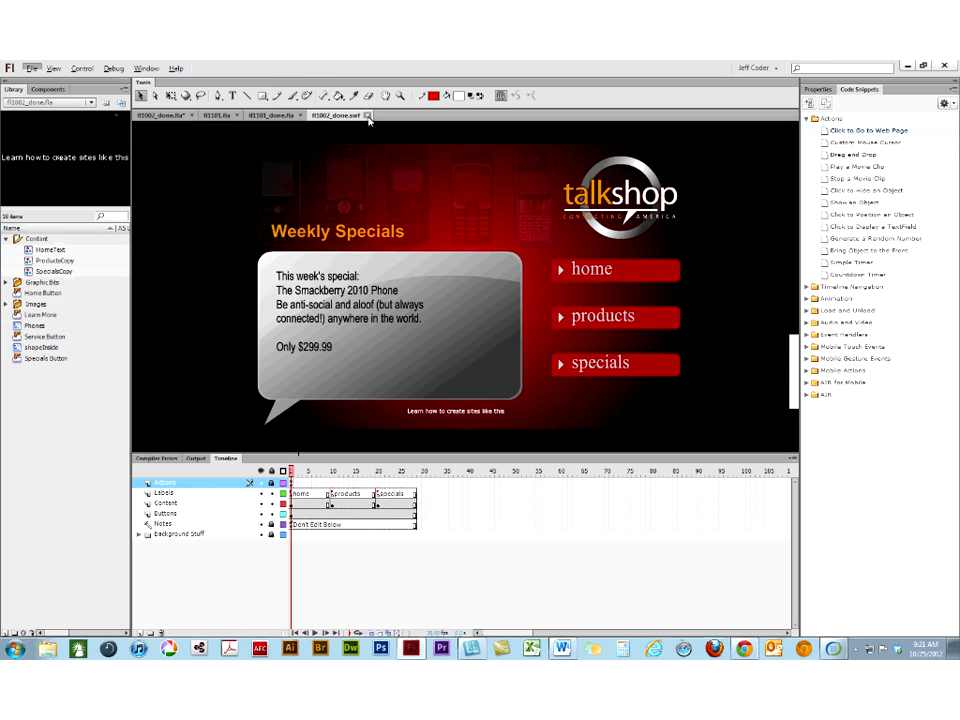
- Import Blip.wav from the Sounds folder into the library and select it there
{"action": "left_click", "coordinate": [33, 69]}
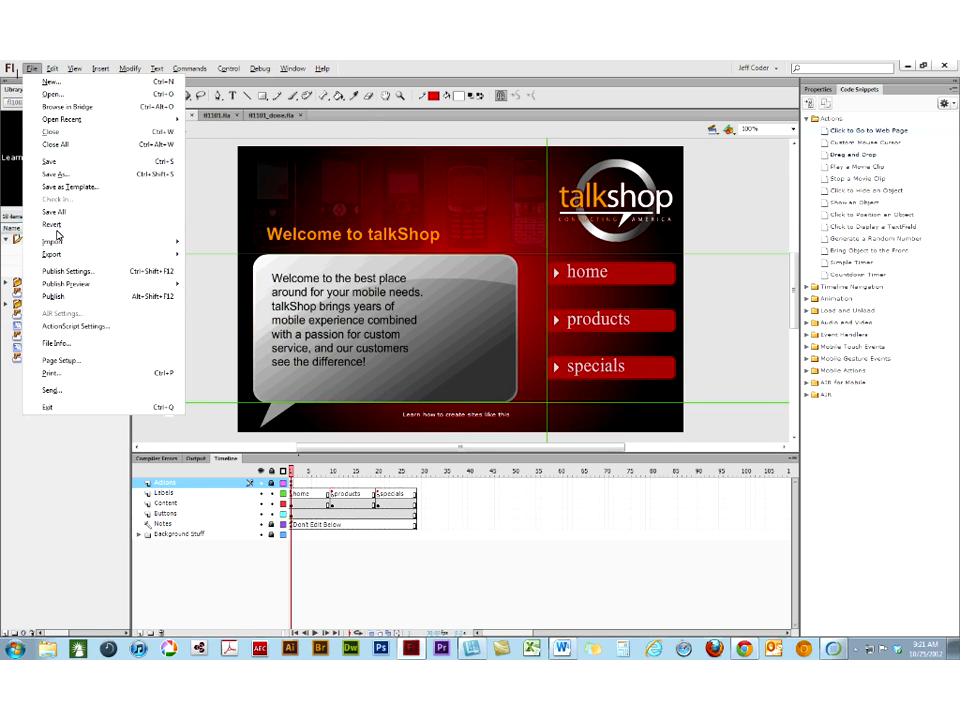
{"action": "mouse_move", "coordinate": [56, 242]}
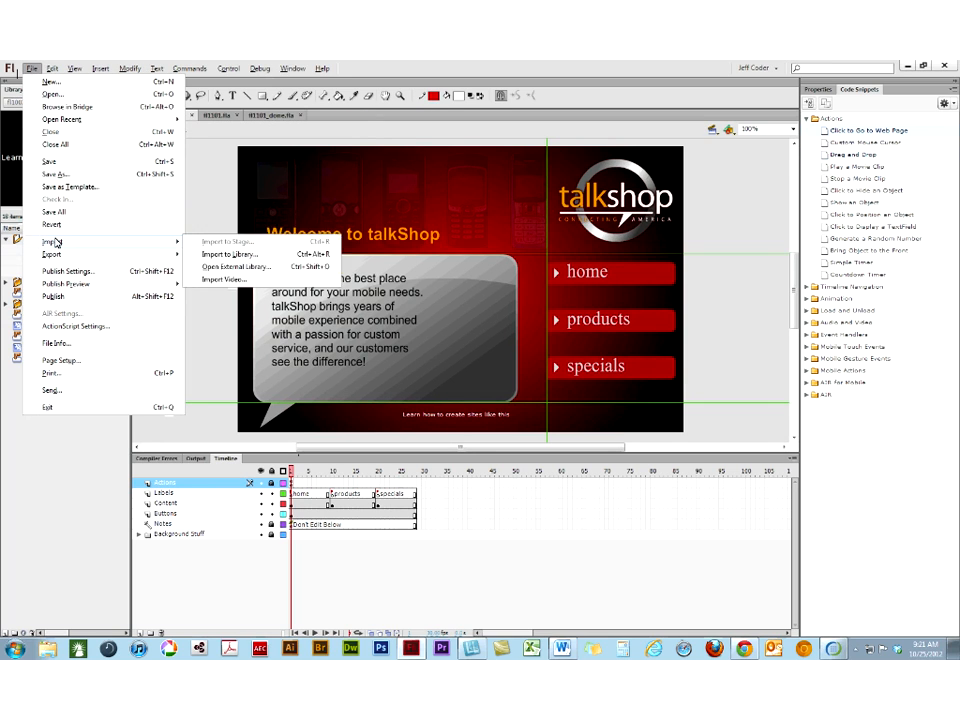
{"action": "left_click", "coordinate": [215, 256]}
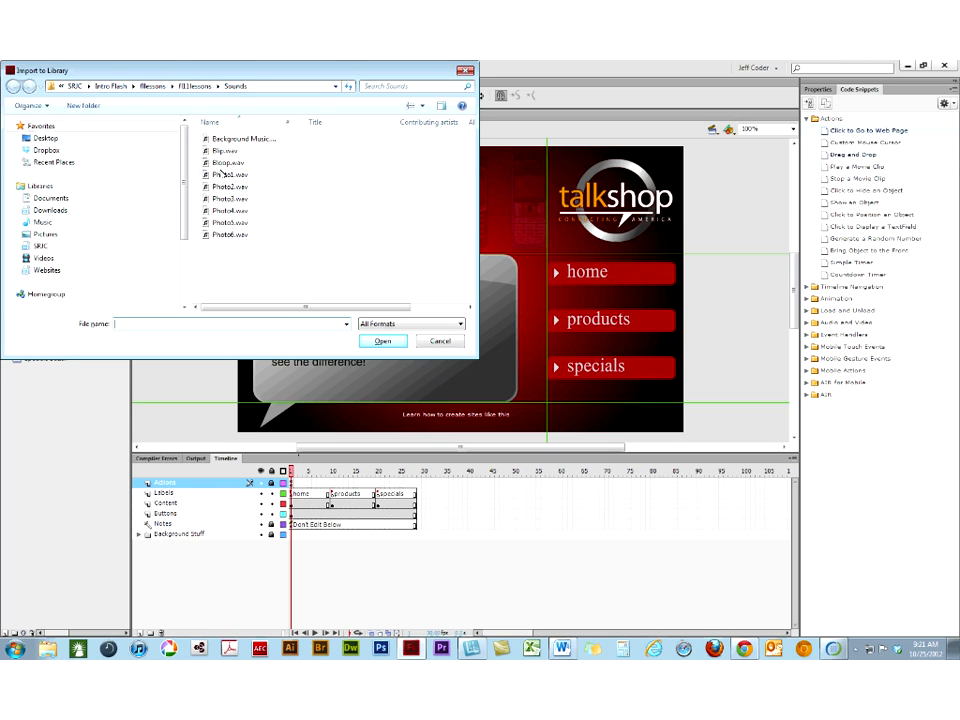
{"action": "left_click", "coordinate": [211, 151]}
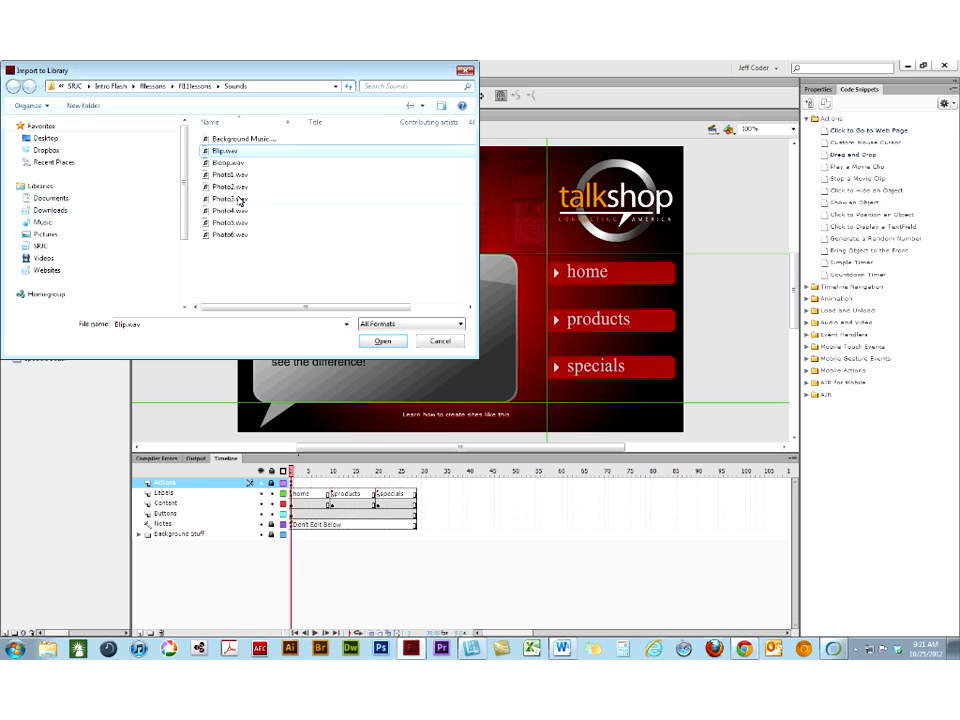
{"action": "left_click", "coordinate": [378, 341]}
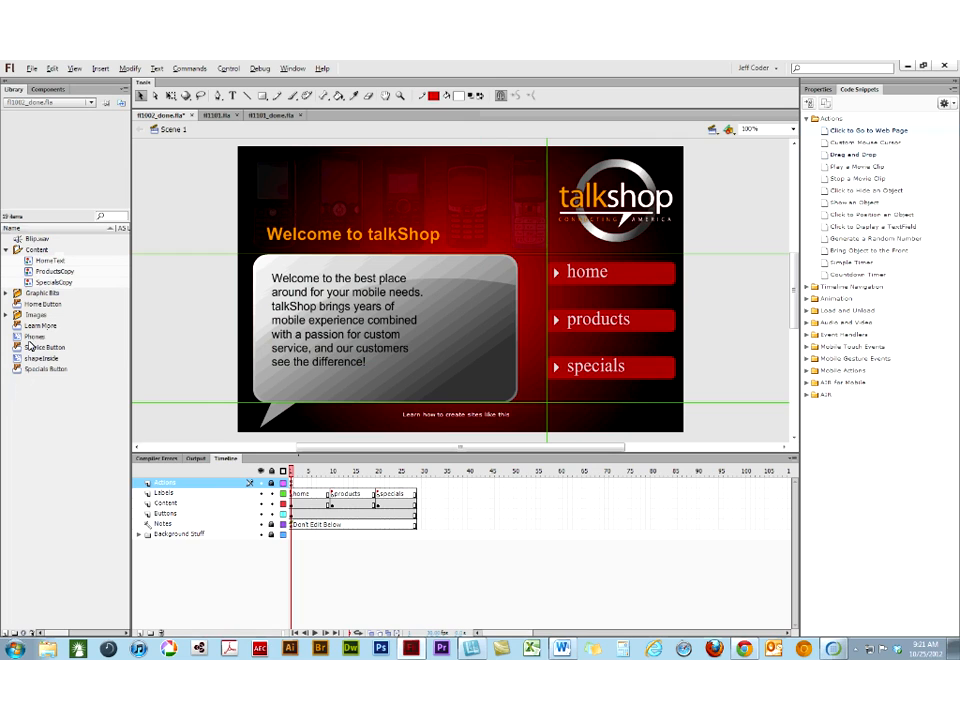
{"action": "left_click", "coordinate": [16, 239]}
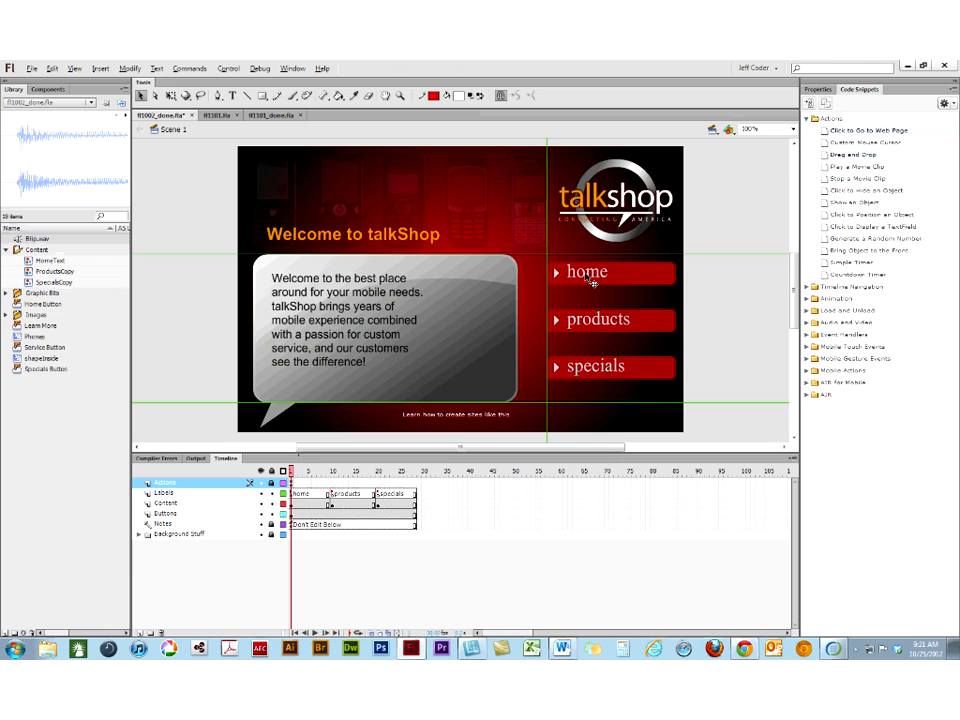
- In the Home Button symbol, add a layer above shape and place Blip.wav on a blank keyframe in its Down frame, returning to Scene 1
{"action": "left_click", "coordinate": [631, 277]}
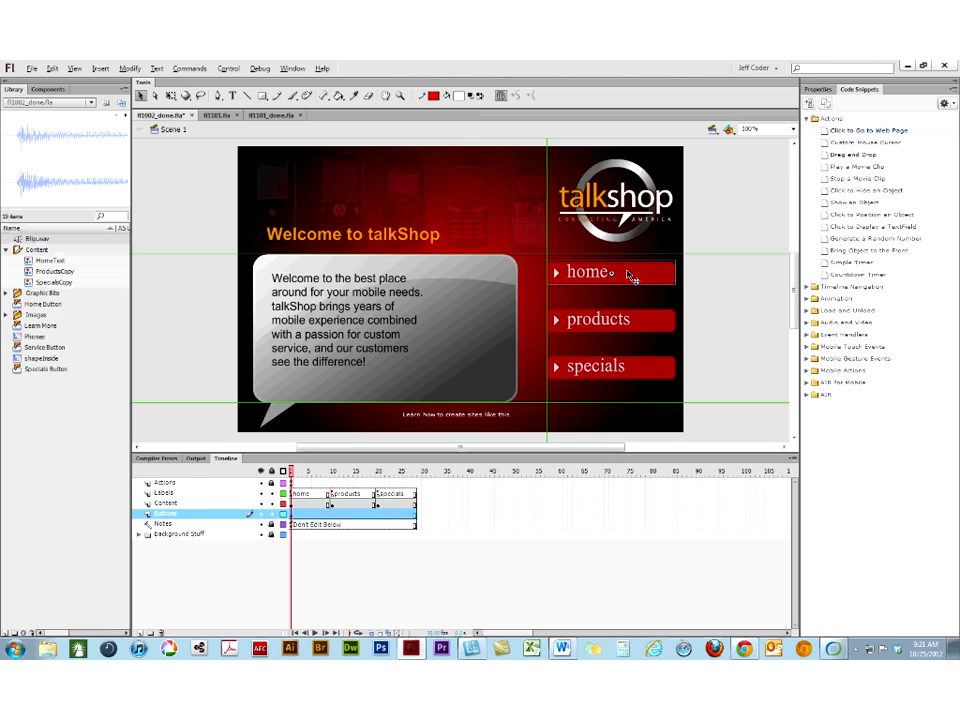
{"action": "double_click", "coordinate": [628, 272]}
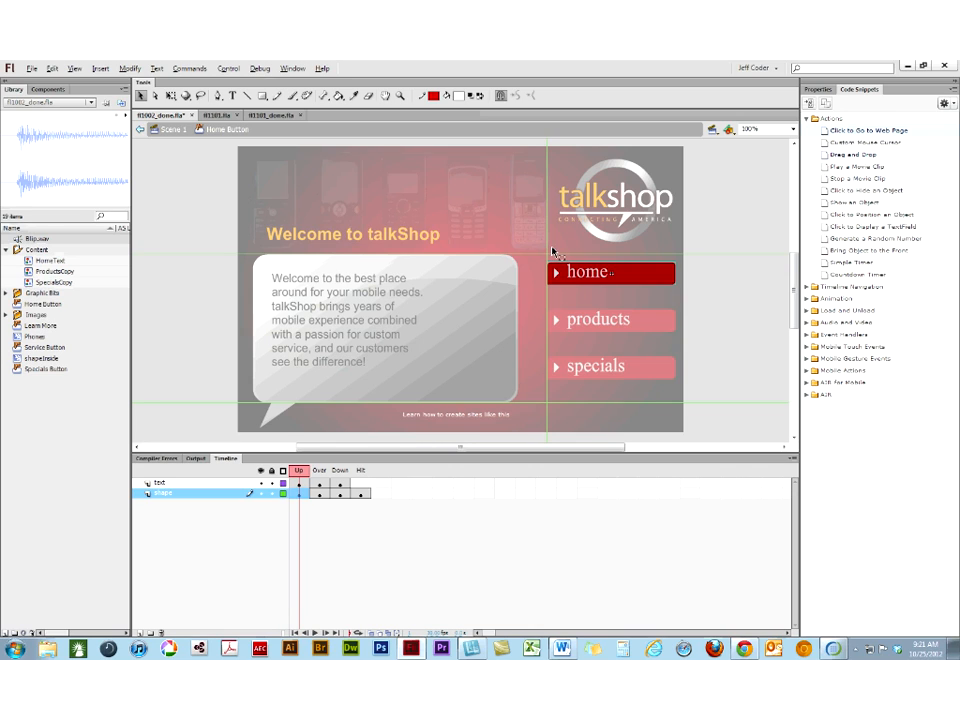
{"action": "left_click", "coordinate": [141, 633]}
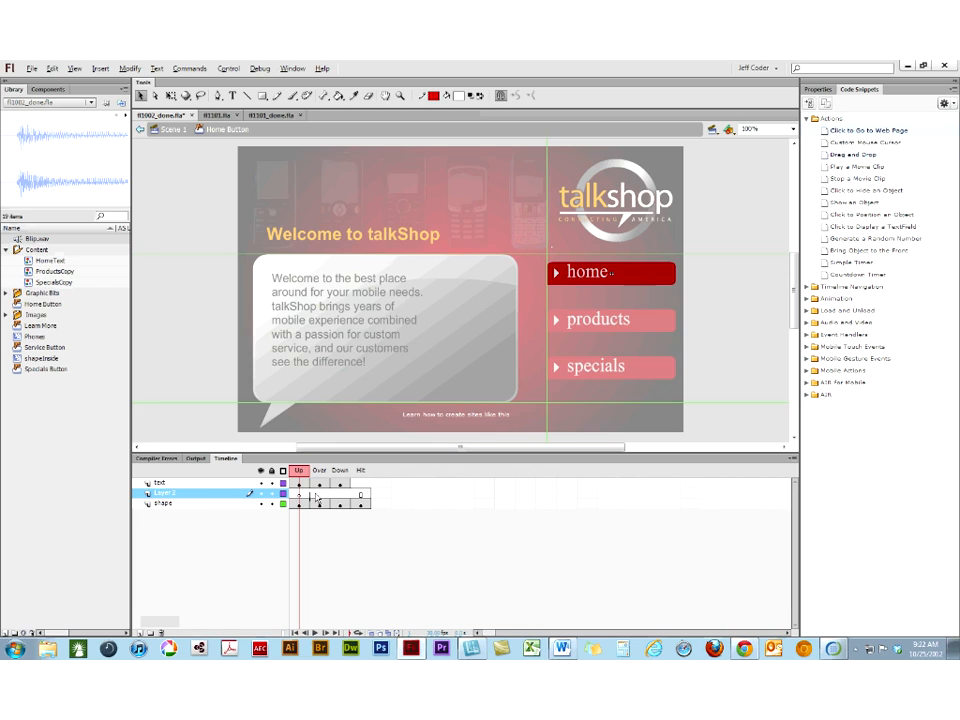
{"action": "left_click_drag", "start_coordinate": [299, 496], "coordinate": [339, 495]}
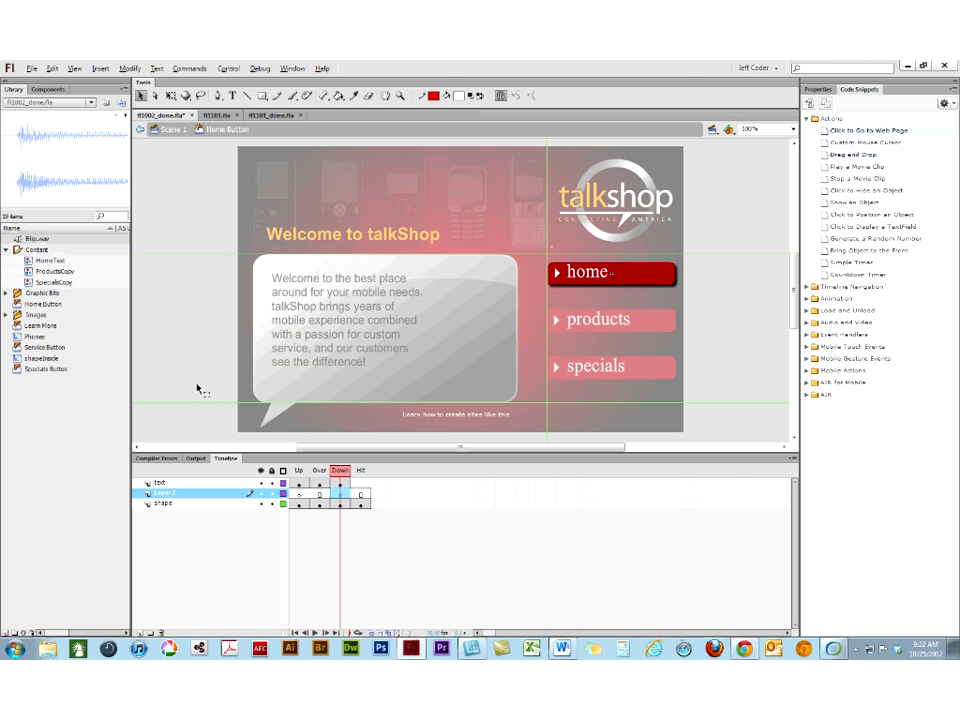
{"action": "left_click_drag", "start_coordinate": [36, 240], "coordinate": [286, 190]}
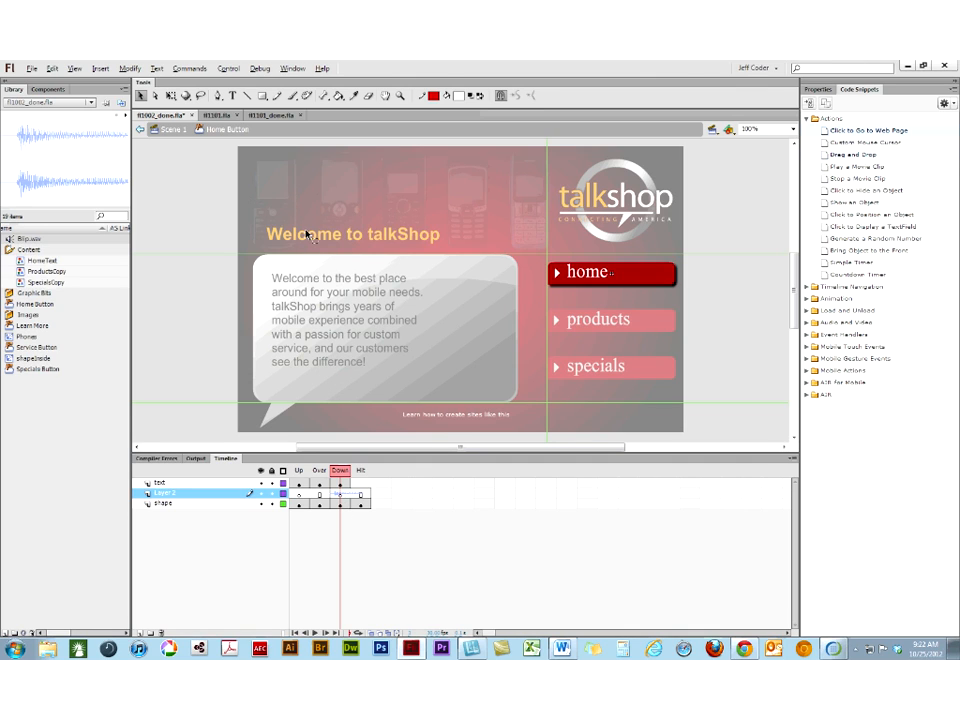
{"action": "left_click", "coordinate": [175, 130]}
- Test the movie, try the products, specials and home buttons to check the button sound, and close the test
{"action": "key", "text": "ctrl+Return"}
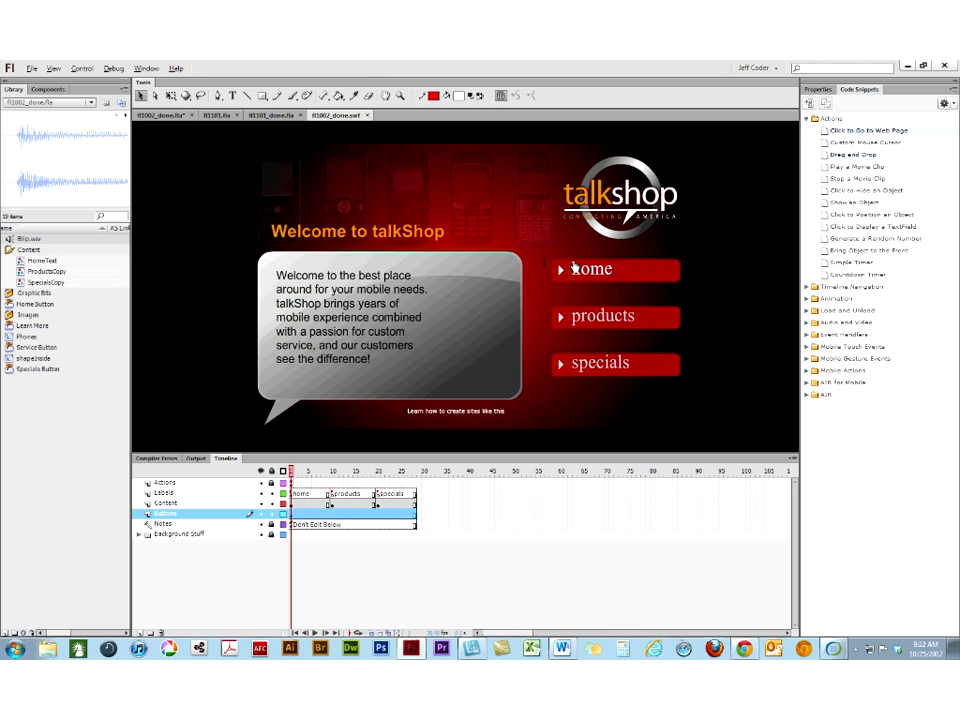
{"action": "left_click", "coordinate": [583, 316]}
{"action": "left_click", "coordinate": [583, 365]}
{"action": "left_click", "coordinate": [574, 322]}
{"action": "left_click", "coordinate": [578, 270]}
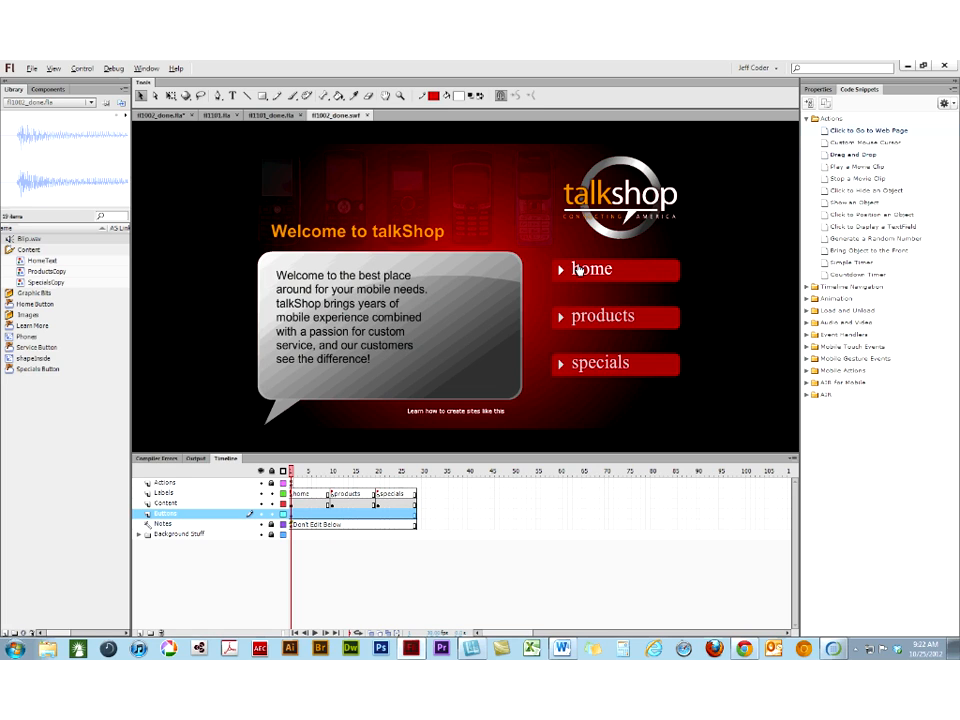
{"action": "left_click", "coordinate": [367, 117]}
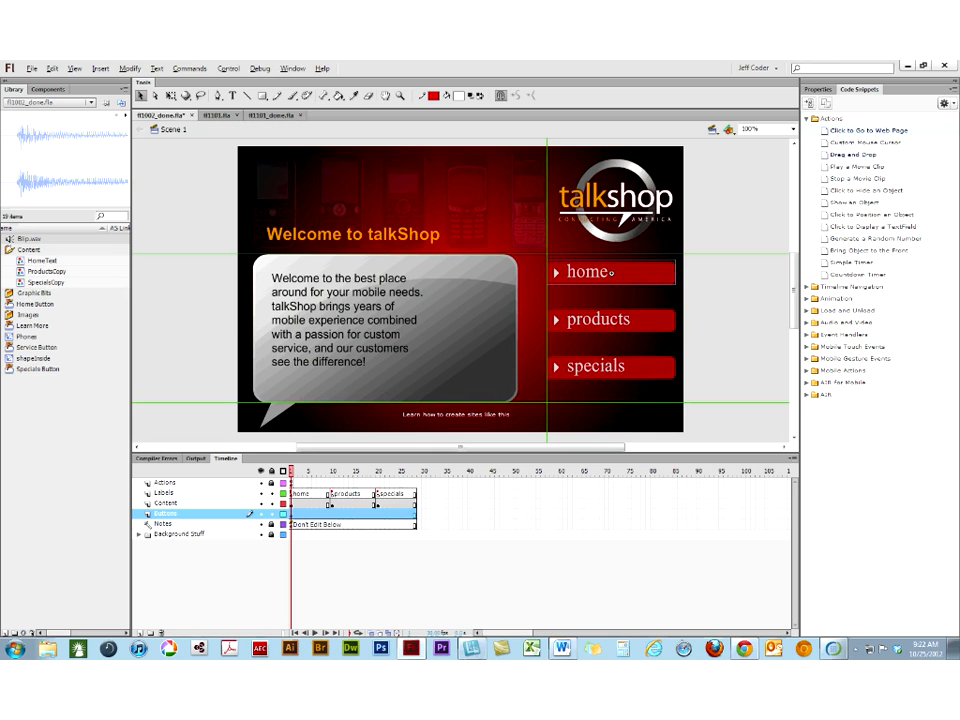
- Switch to Chrome, open soundjax.com in a new tab and preview the first ambulance sound, returning to the site's home page
{"action": "left_click", "coordinate": [737, 653]}
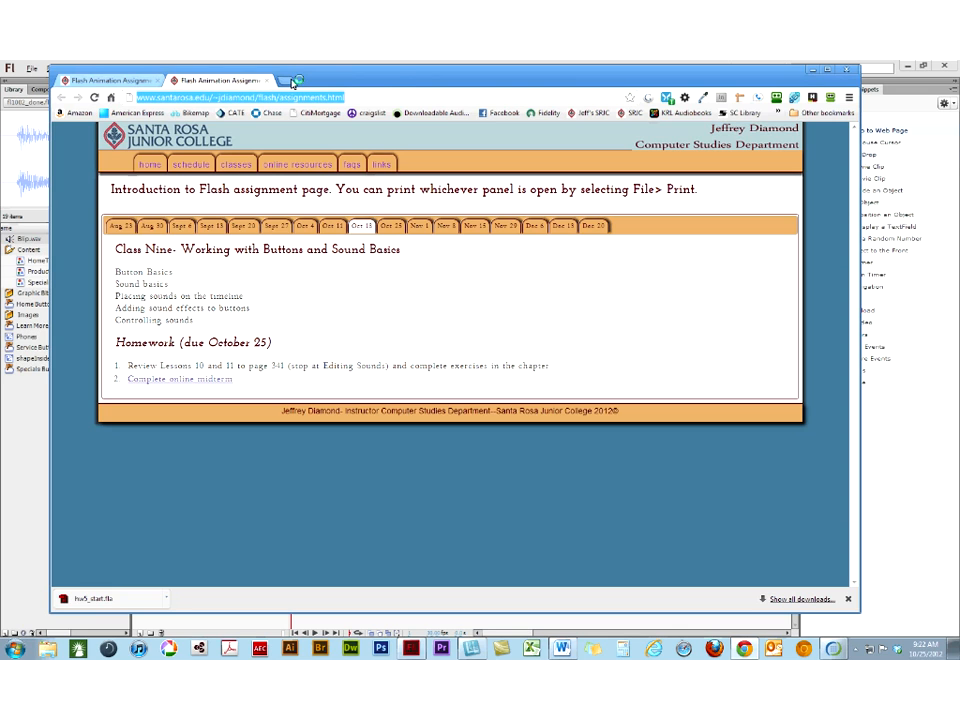
{"action": "left_click", "coordinate": [291, 83]}
{"action": "type", "text": "soundjax.com"}
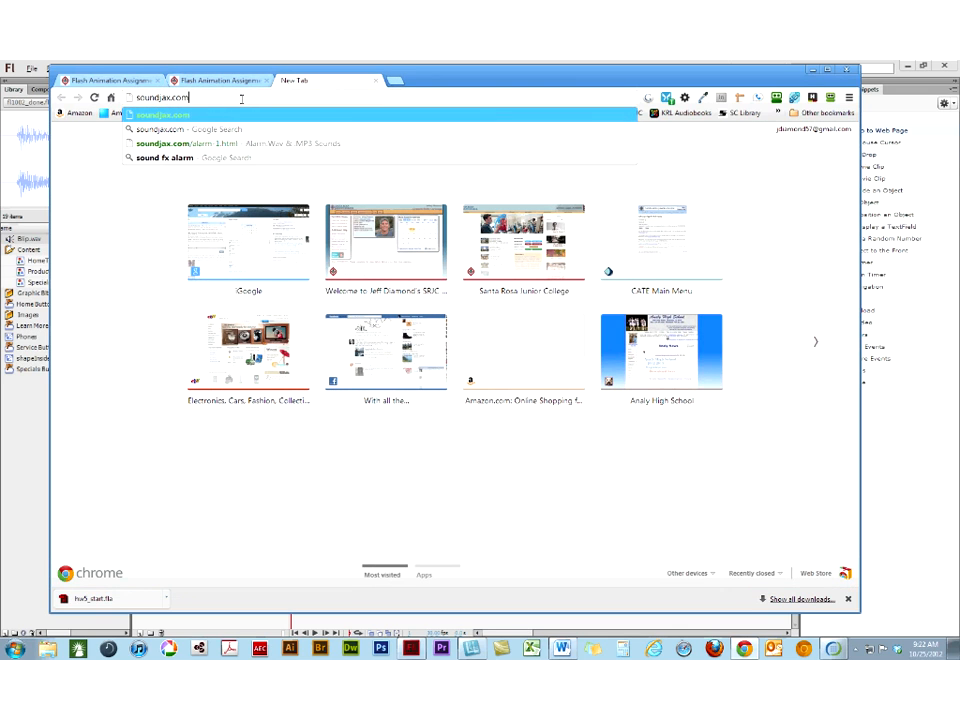
{"action": "key", "text": "Return"}
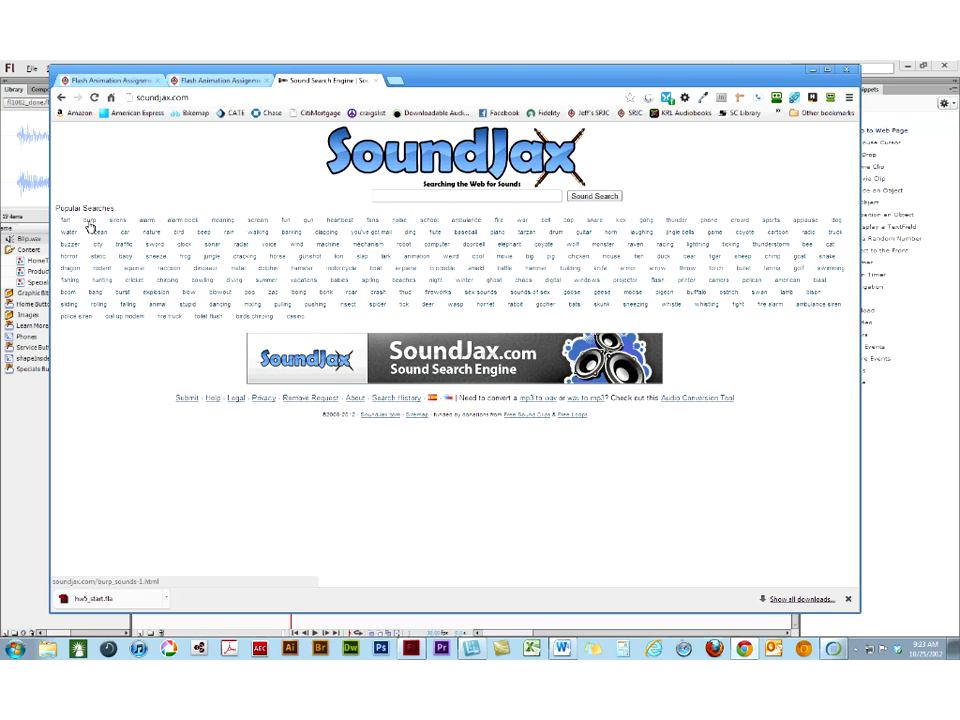
{"action": "left_click", "coordinate": [469, 224]}
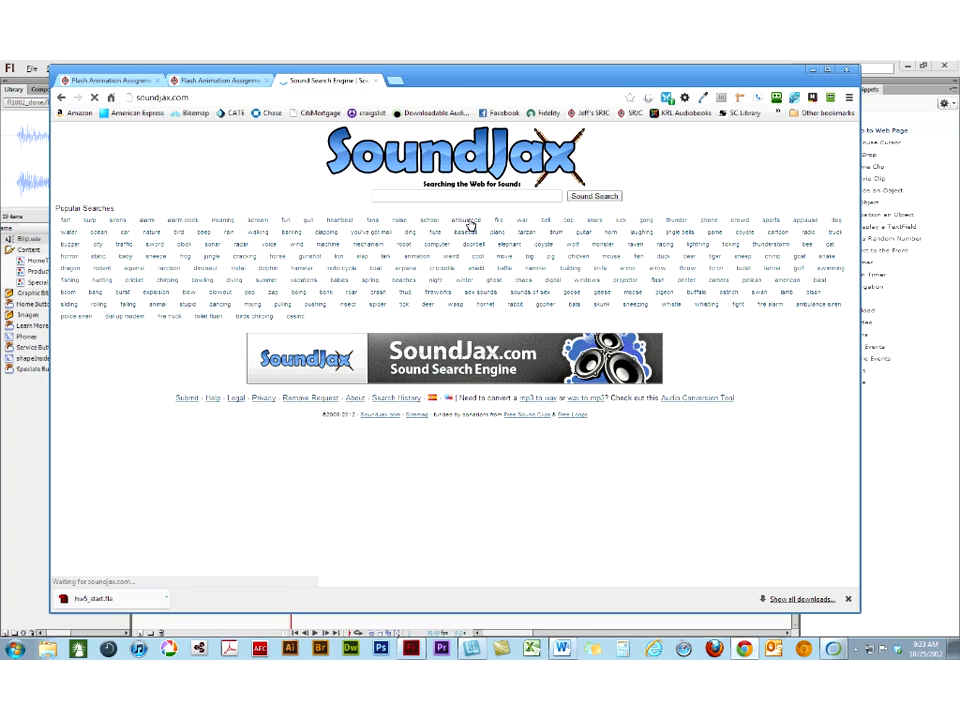
{"action": "left_click", "coordinate": [202, 367]}
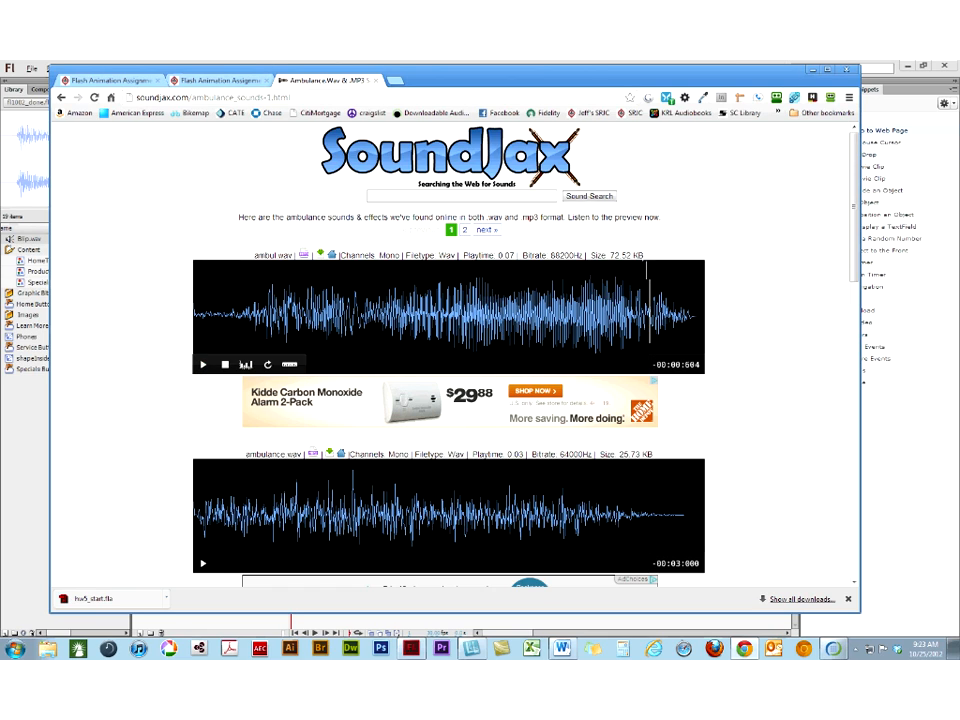
{"action": "left_click", "coordinate": [61, 98]}
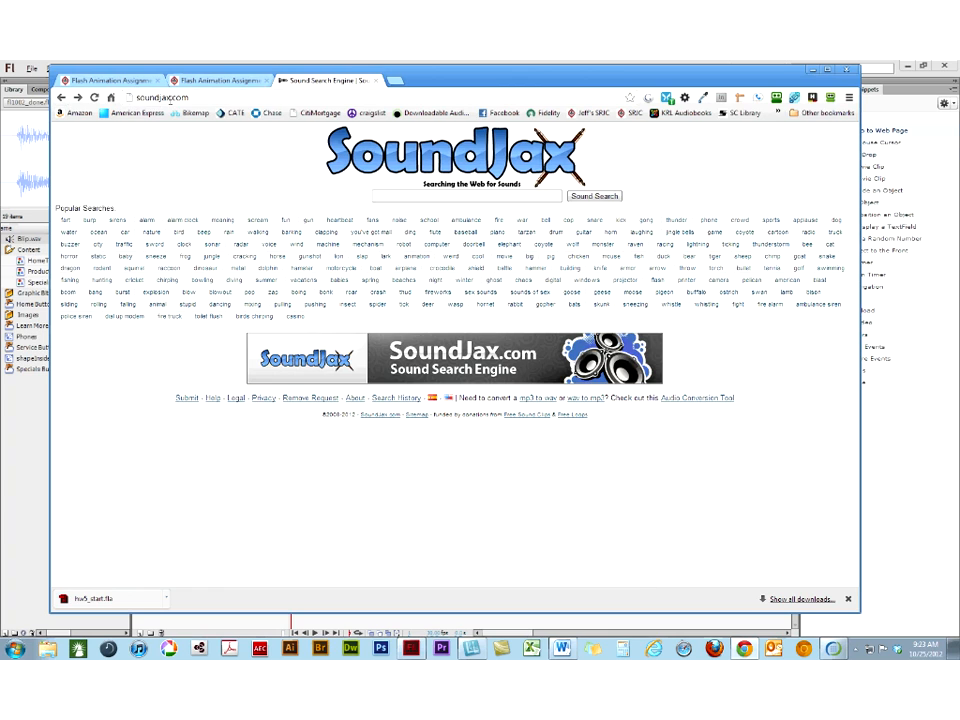
{"action": "left_click", "coordinate": [170, 99]}
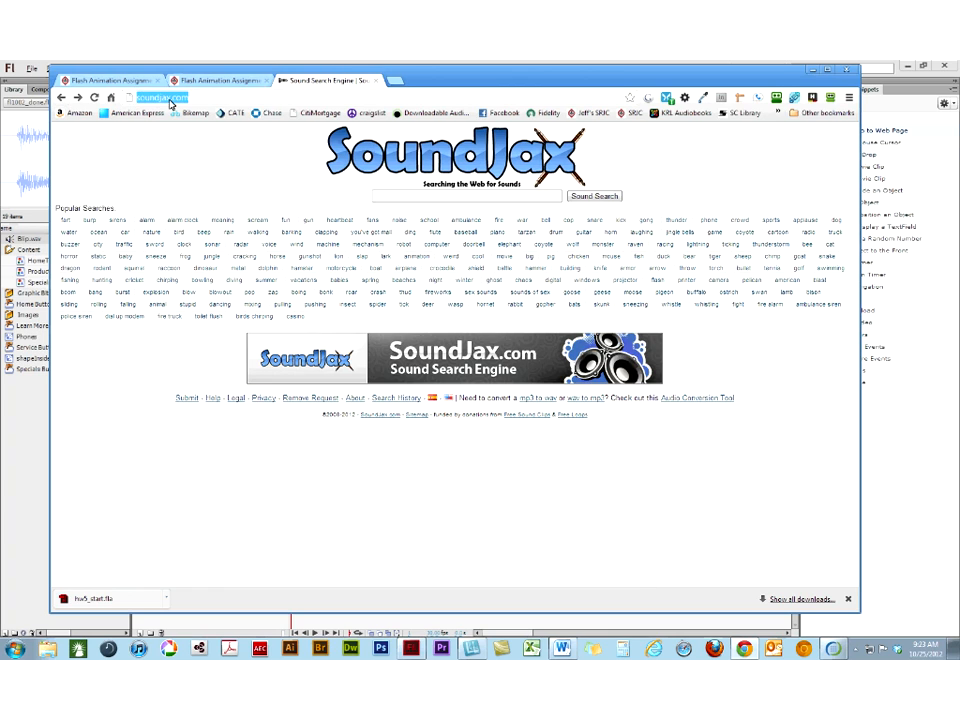
{"action": "left_click", "coordinate": [950, 368]}
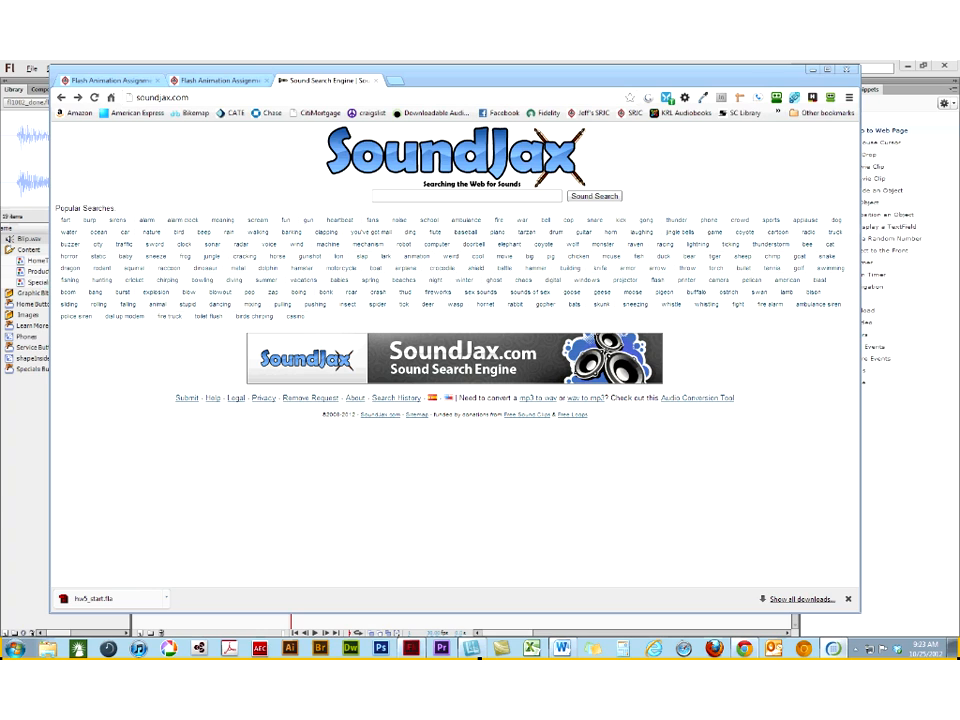
- Close the SoundJax tab, return to Flash and close fl1002_done.fla without saving its changes
{"action": "left_click", "coordinate": [376, 80]}
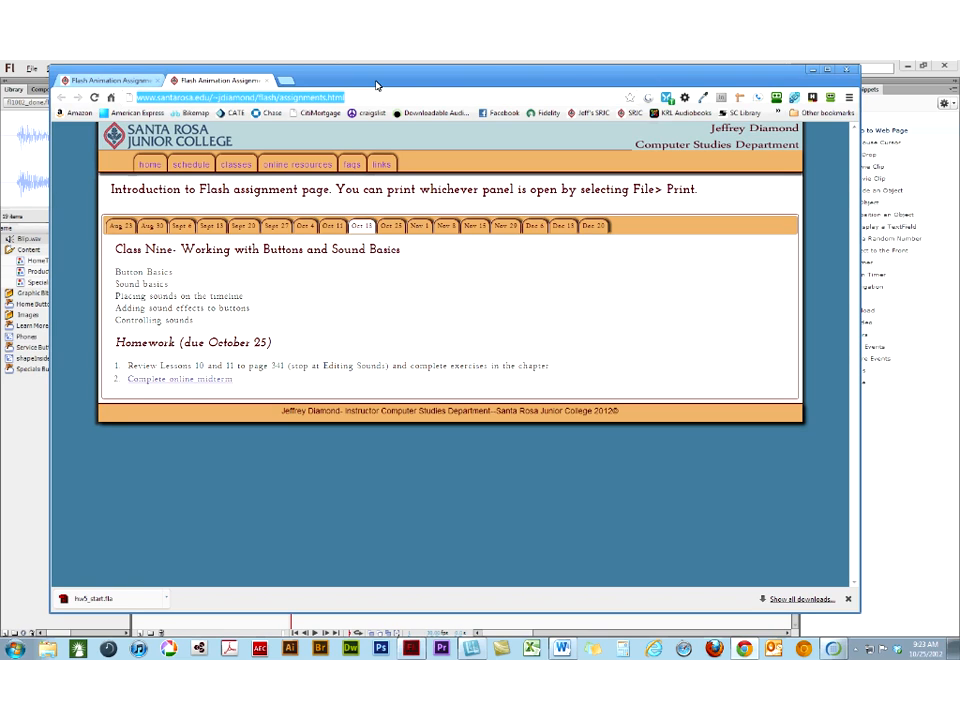
{"action": "left_click", "coordinate": [815, 69]}
{"action": "key", "text": "ctrl+w"}
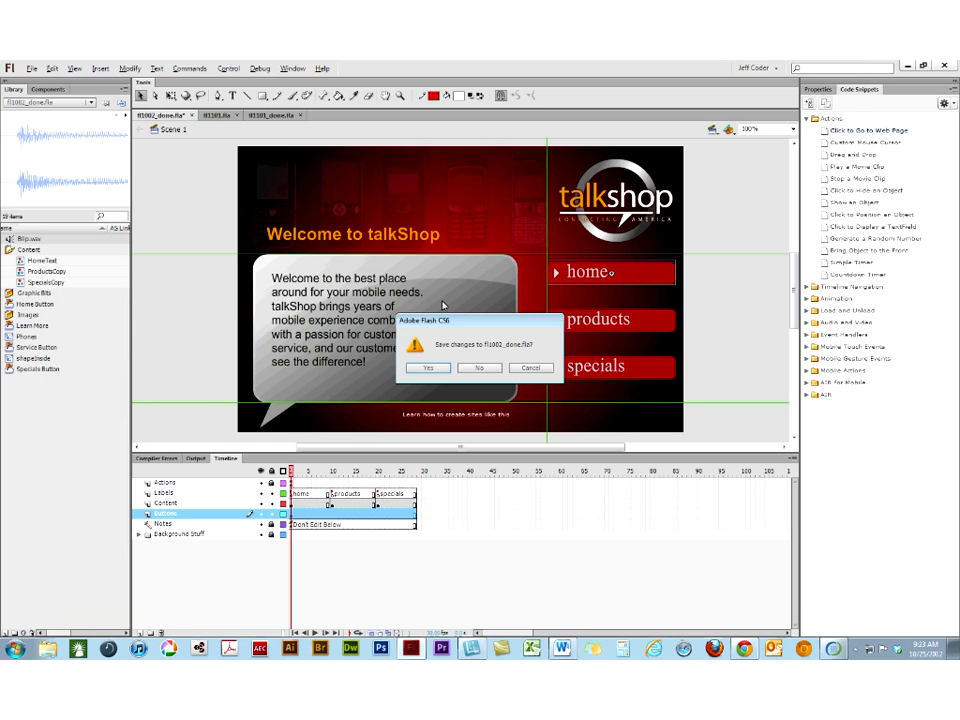
{"action": "left_click", "coordinate": [491, 370]}
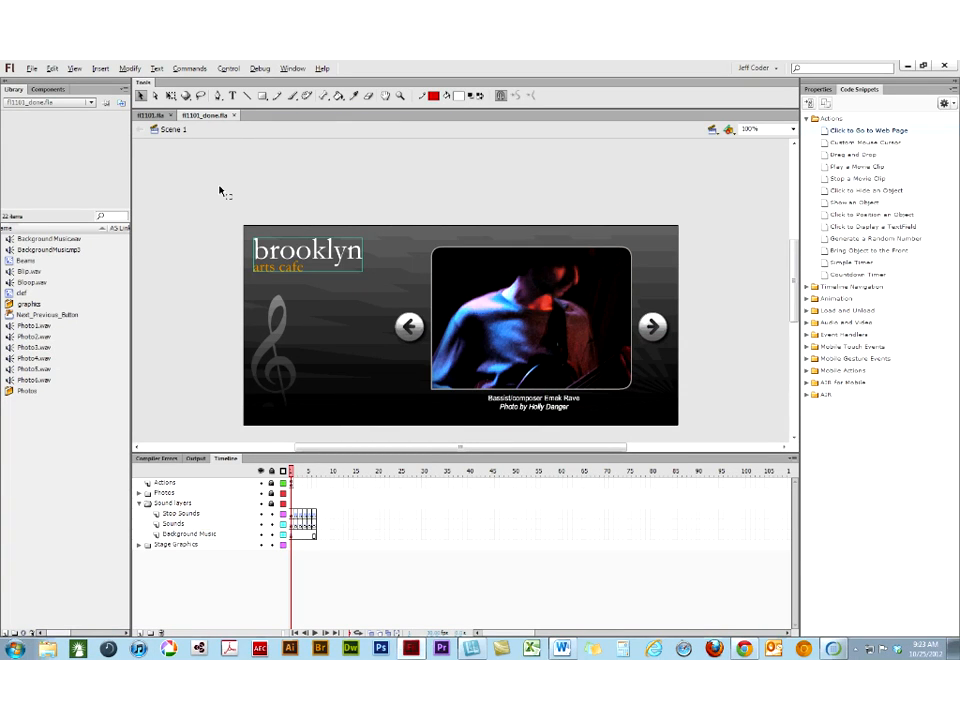
- Test the fl1101_done movie, advancing three photos and going back one to check the slideshow sounds
{"action": "key", "text": "ctrl+Return"}
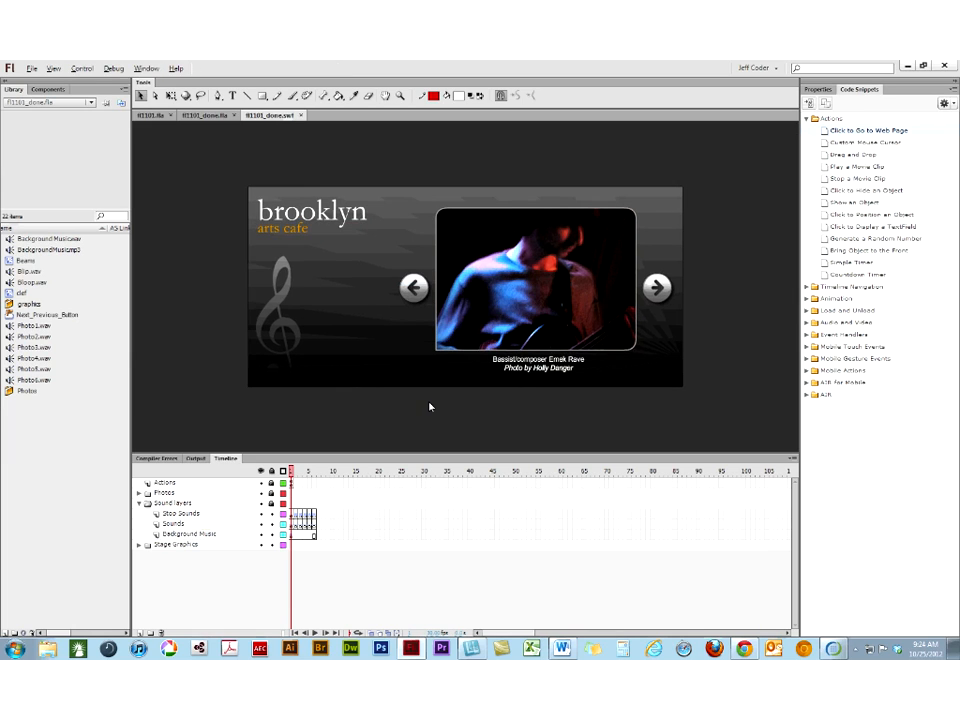
{"action": "left_click", "coordinate": [658, 290]}
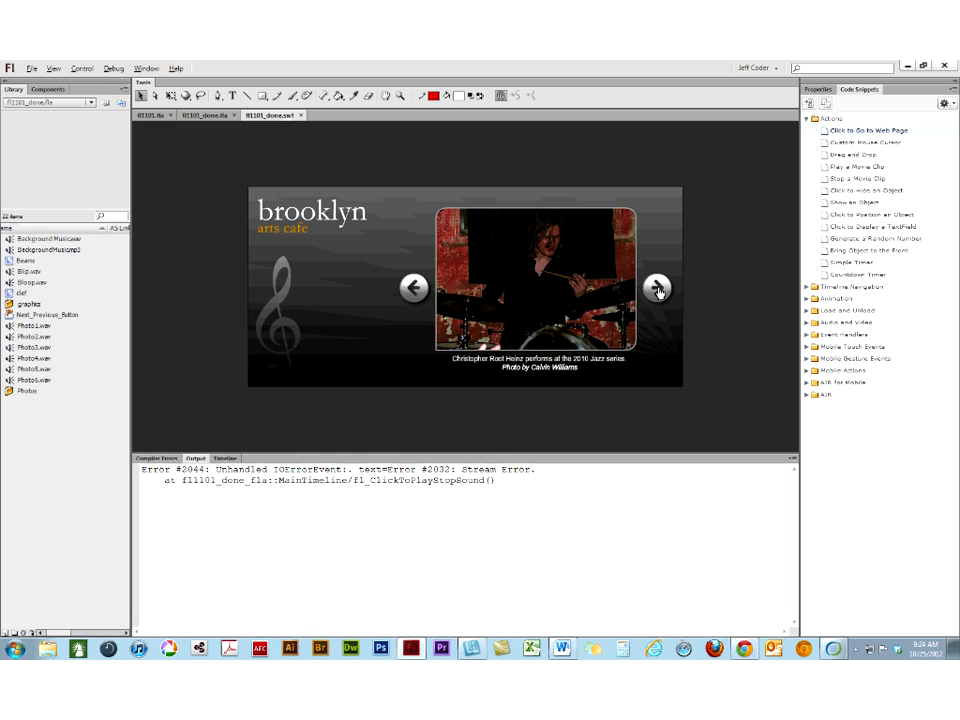
{"action": "left_click", "coordinate": [658, 290]}
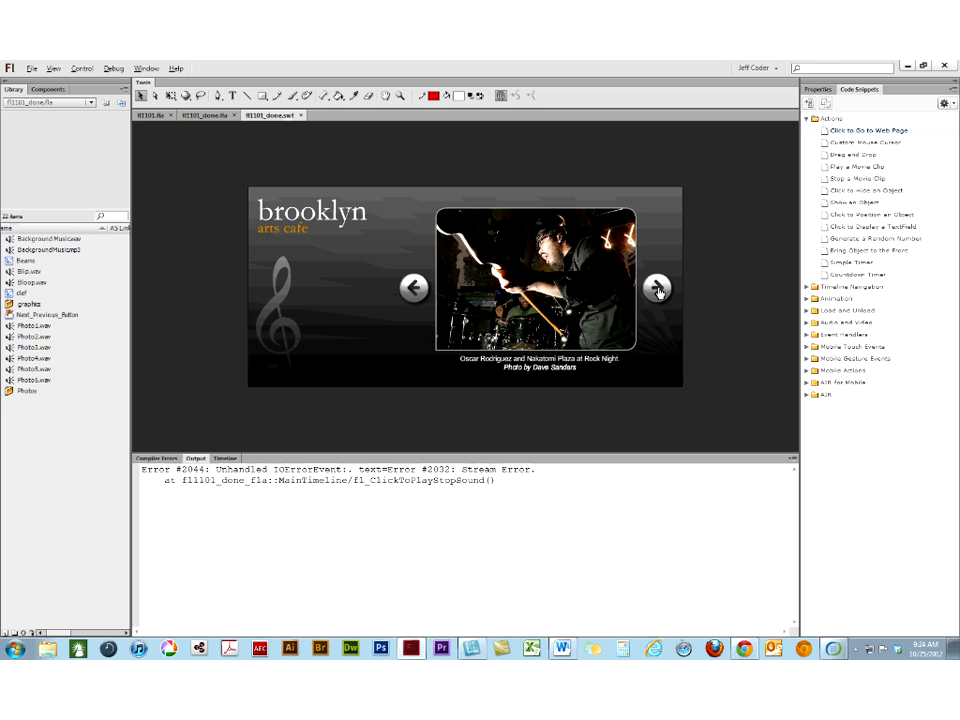
{"action": "left_click", "coordinate": [658, 290]}
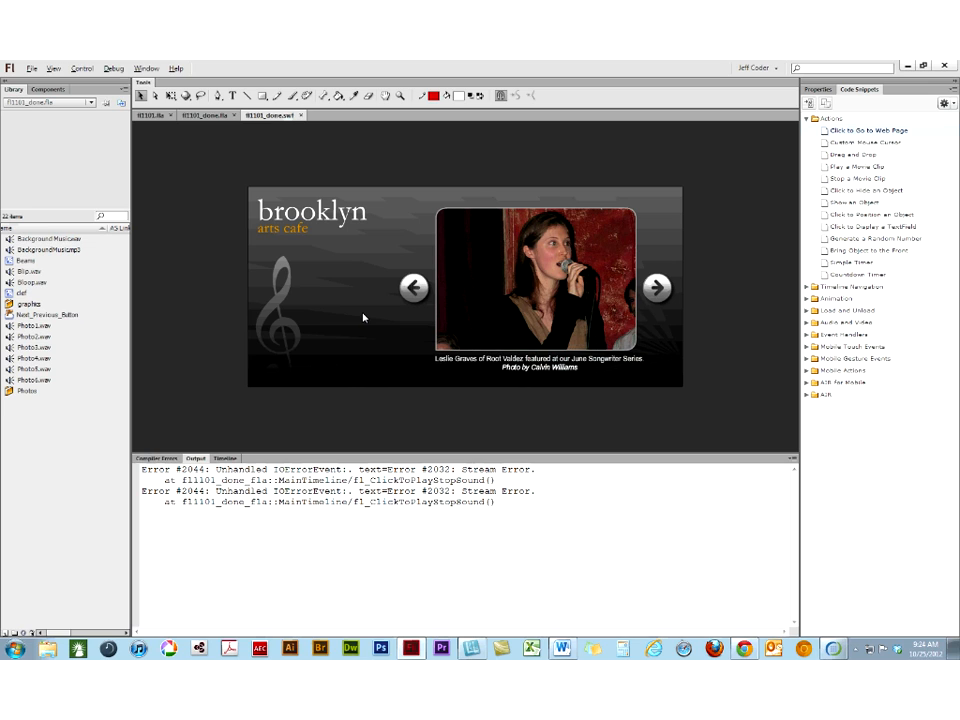
{"action": "left_click", "coordinate": [415, 288]}
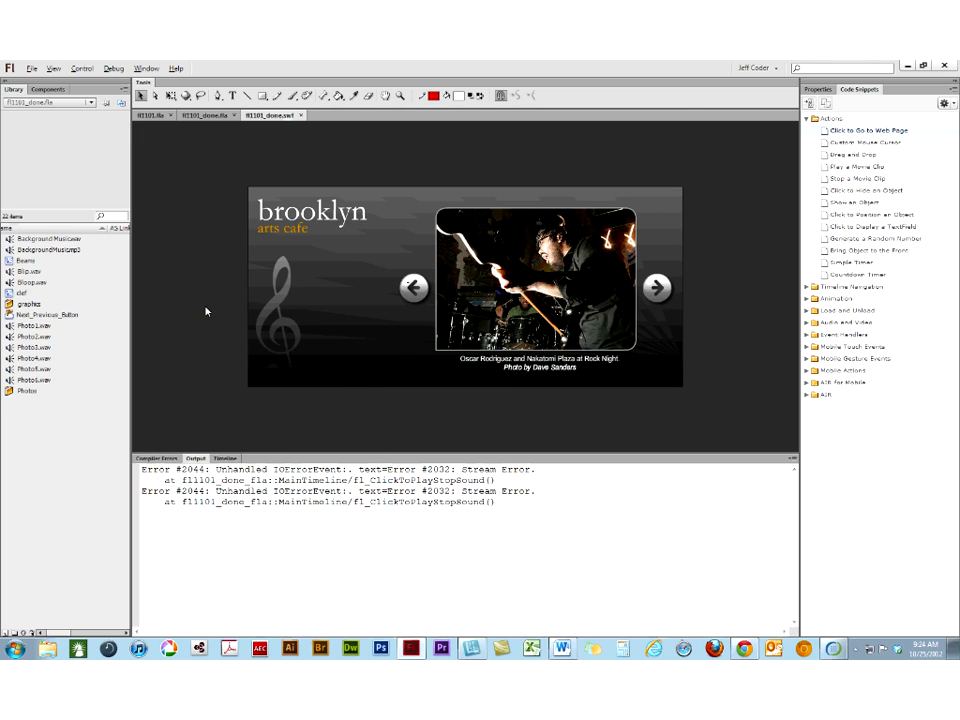
- Preview Photo1.wav and inspect Bloop.wav in the library, finishing with Photo1.wav selected
{"action": "left_click", "coordinate": [37, 326]}
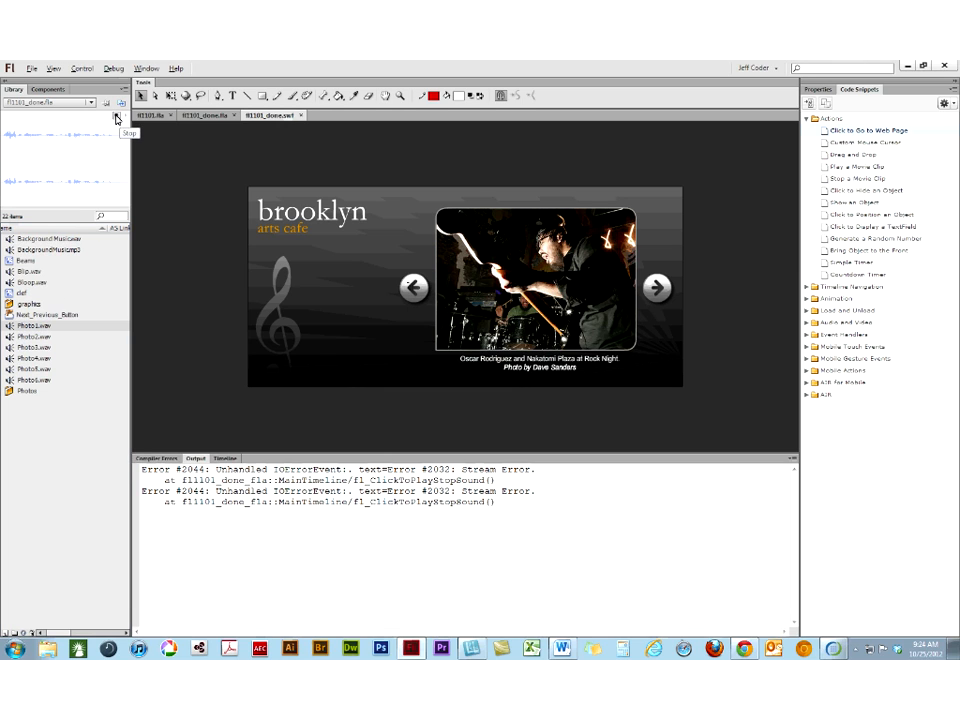
{"action": "left_click", "coordinate": [14, 282]}
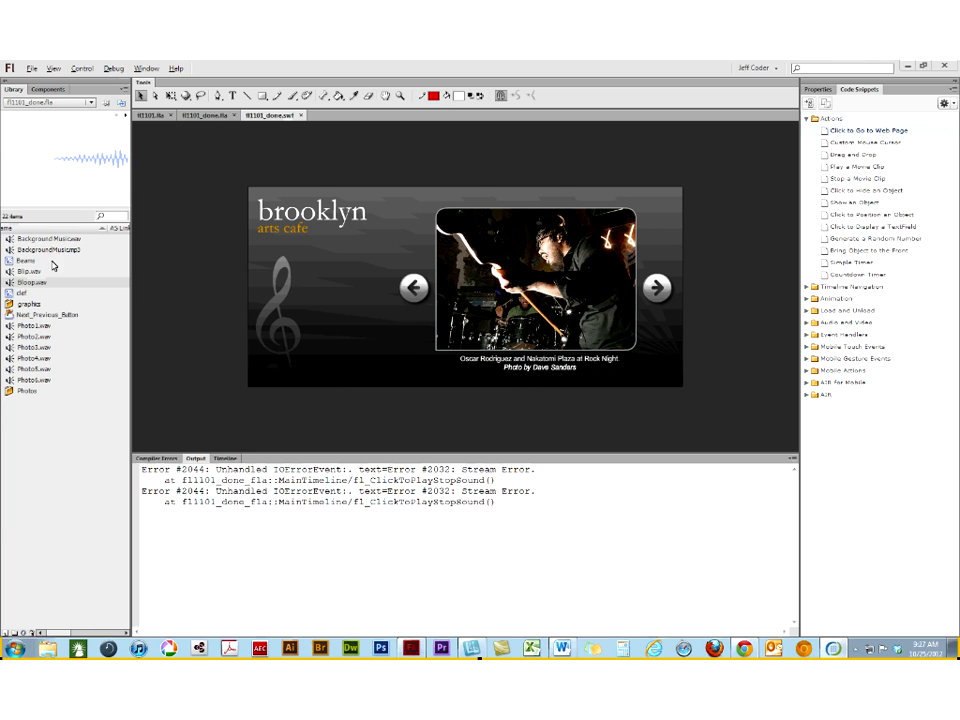
{"action": "left_click", "coordinate": [15, 327]}
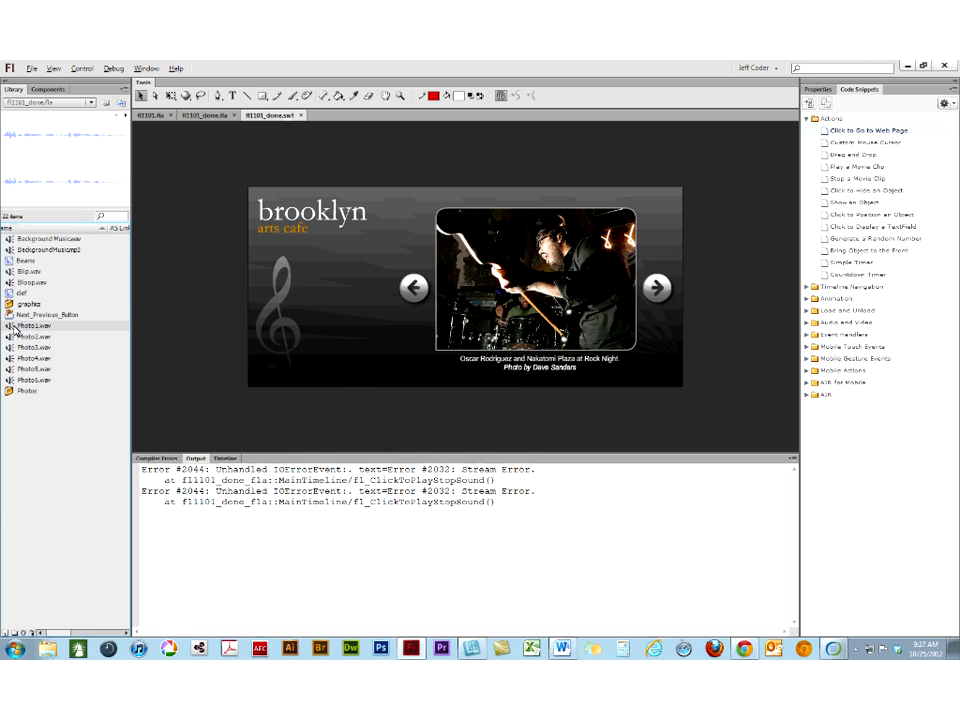
- In Photo1.wav's sound properties, set the compression to MP3 with a 16 kbps bit rate and test the sound
{"action": "right_click", "coordinate": [15, 330]}
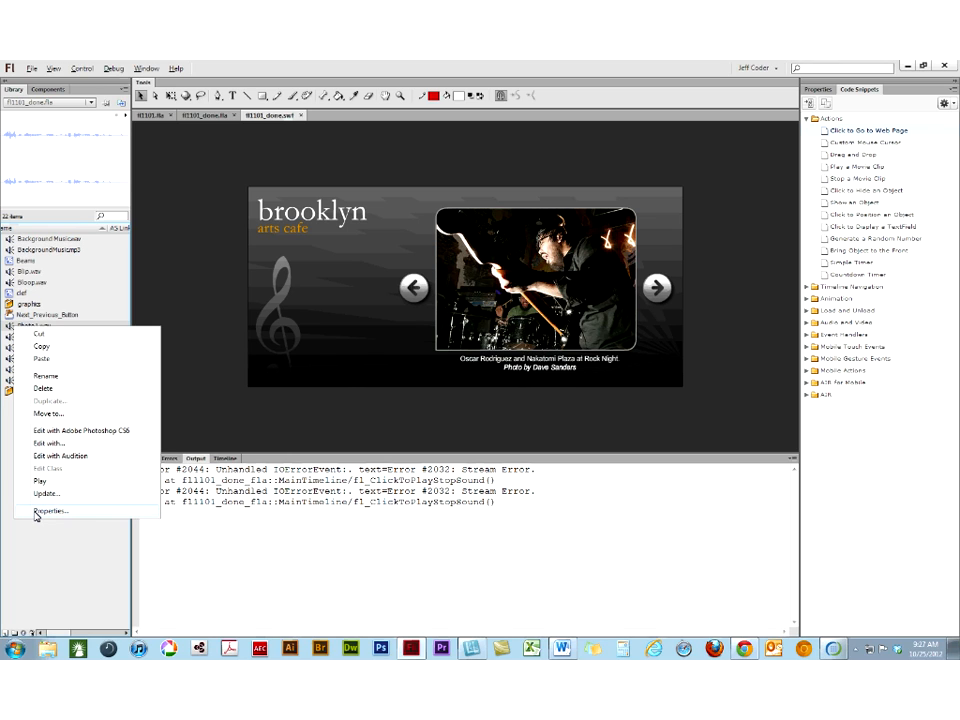
{"action": "left_click", "coordinate": [36, 512]}
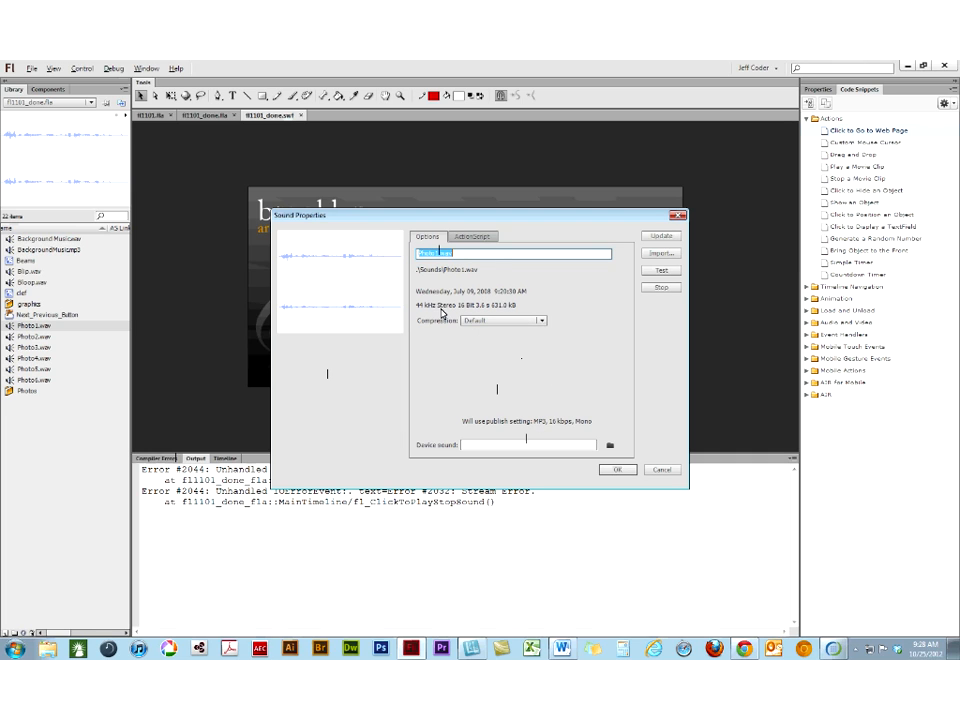
{"action": "left_click", "coordinate": [535, 324]}
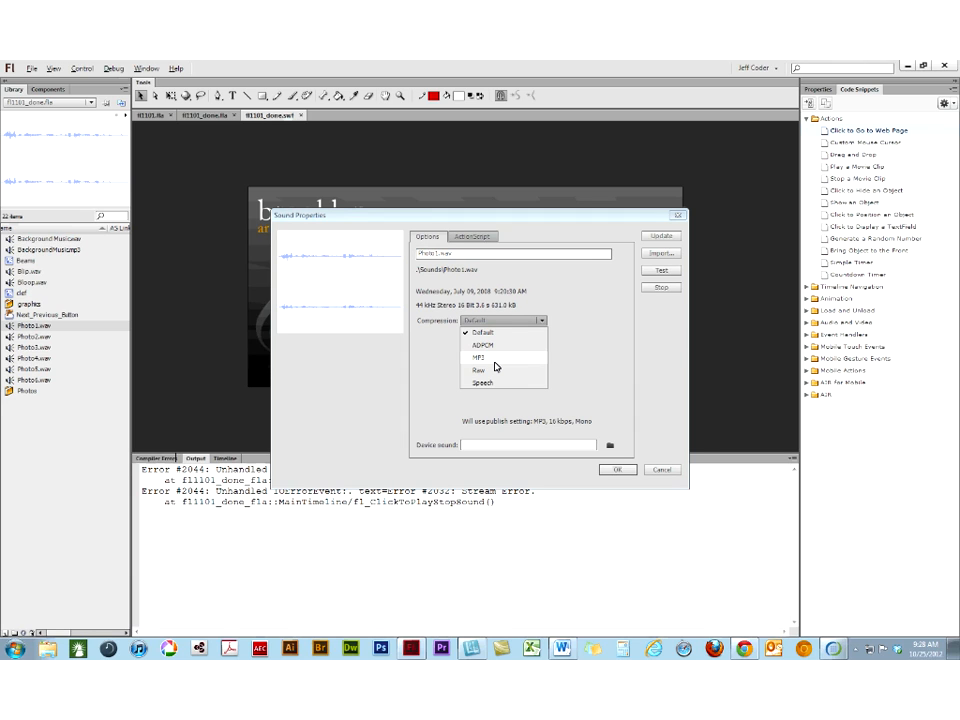
{"action": "left_click", "coordinate": [494, 360]}
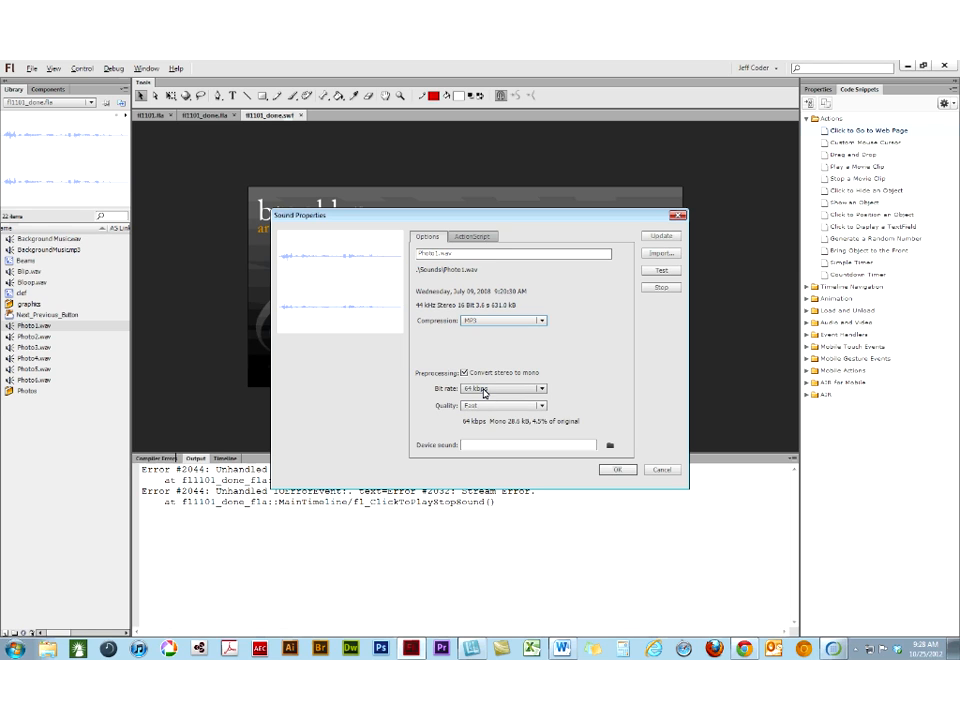
{"action": "left_click", "coordinate": [484, 393]}
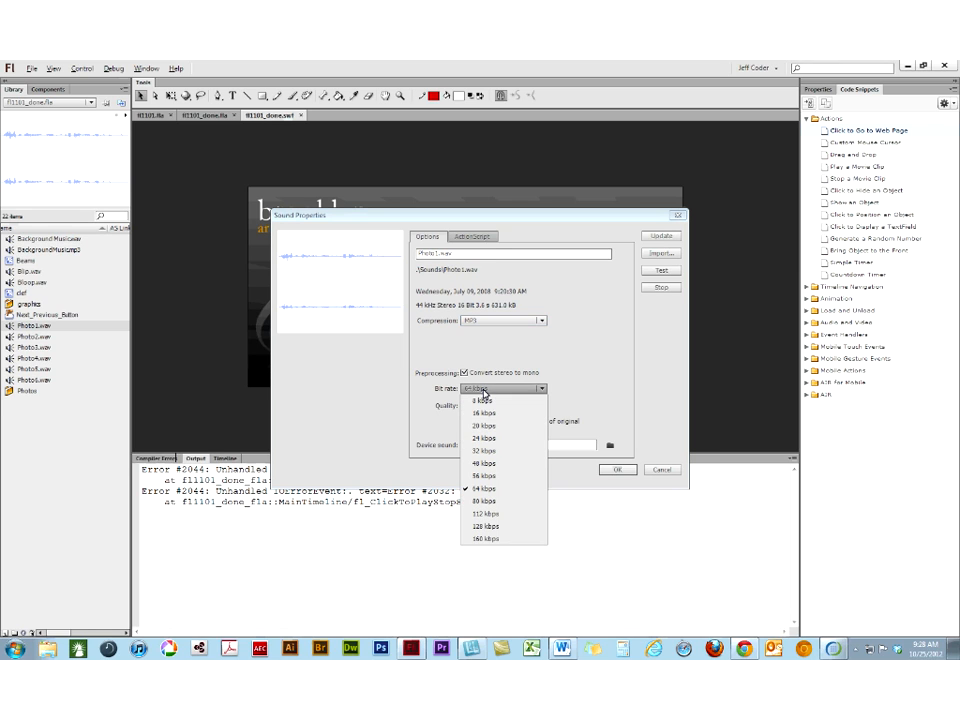
{"action": "left_click", "coordinate": [478, 416]}
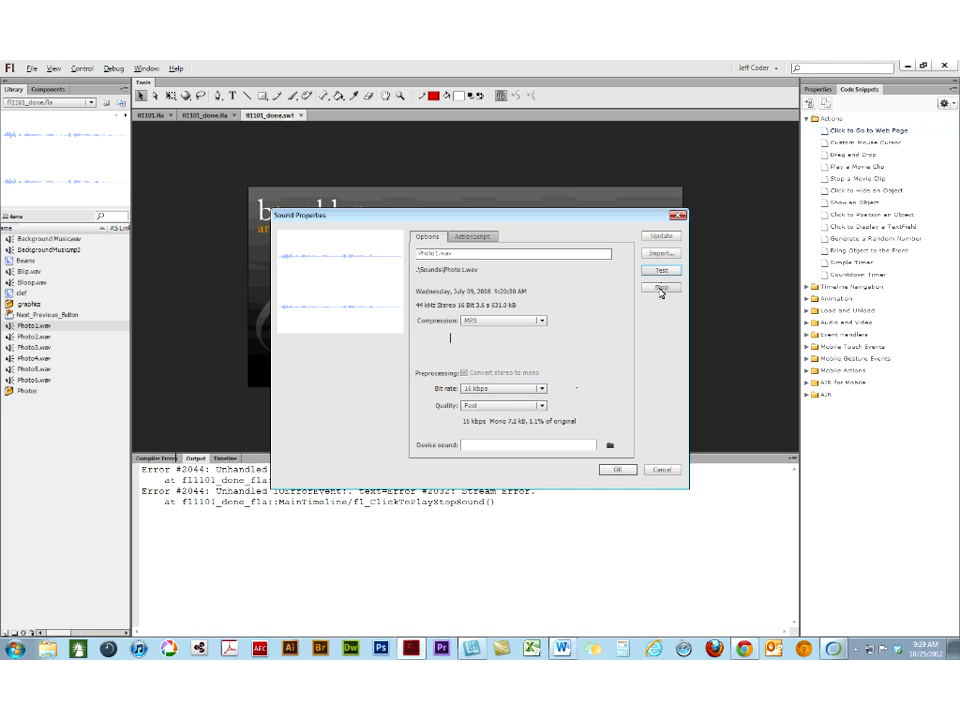
- Set Photo1.wav's MP3 bit rate to 64 kbps, test the sound and stop playback
{"action": "left_click", "coordinate": [541, 388]}
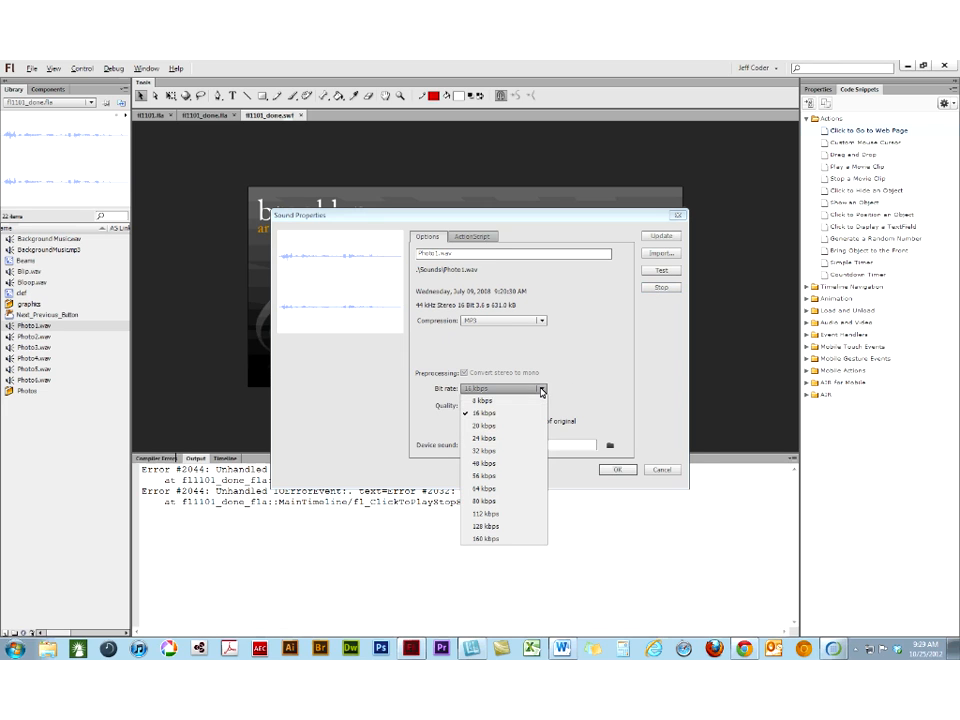
{"action": "left_click", "coordinate": [490, 491]}
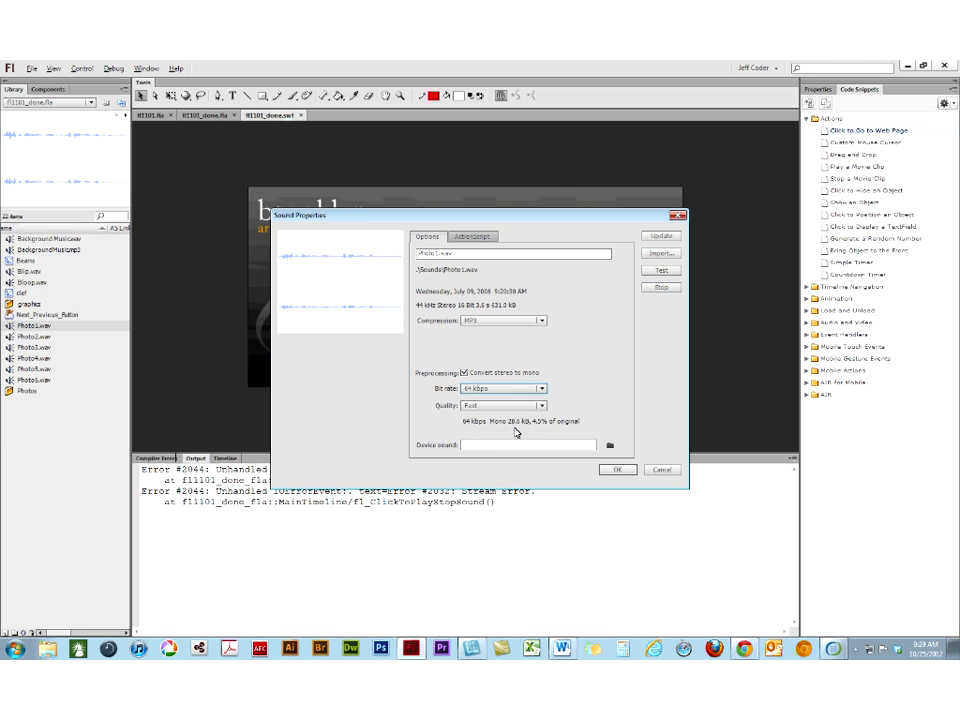
{"action": "left_click", "coordinate": [662, 270]}
{"action": "left_click", "coordinate": [655, 269]}
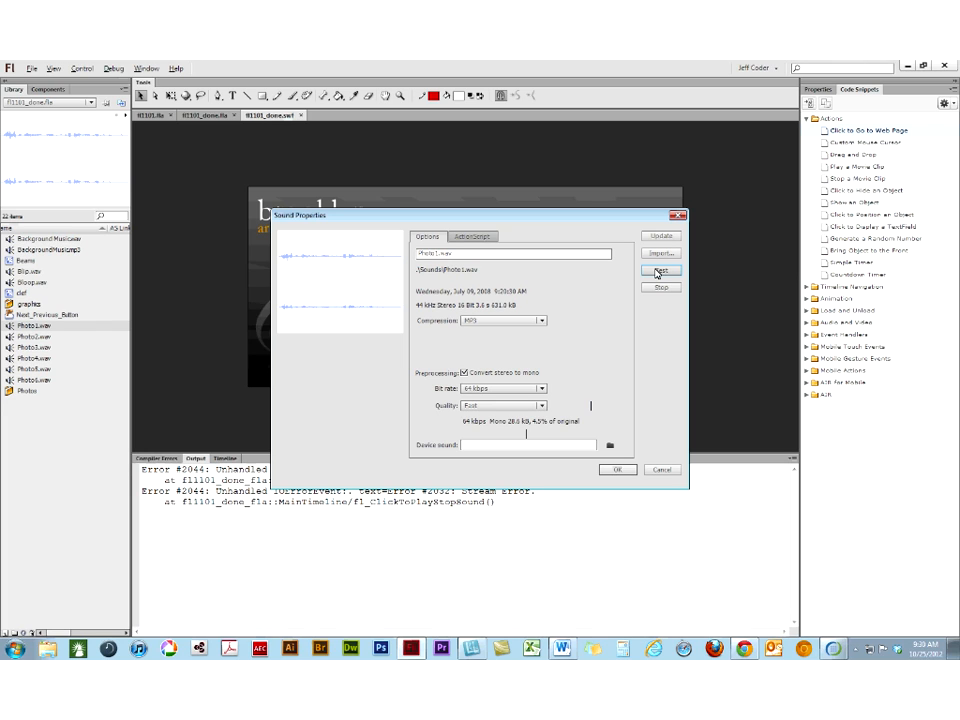
{"action": "left_click", "coordinate": [660, 287]}
- Try MP3 bit rates of 56 kbps and 48 kbps for Photo1.wav, testing the sound at each rate
{"action": "left_click", "coordinate": [534, 390]}
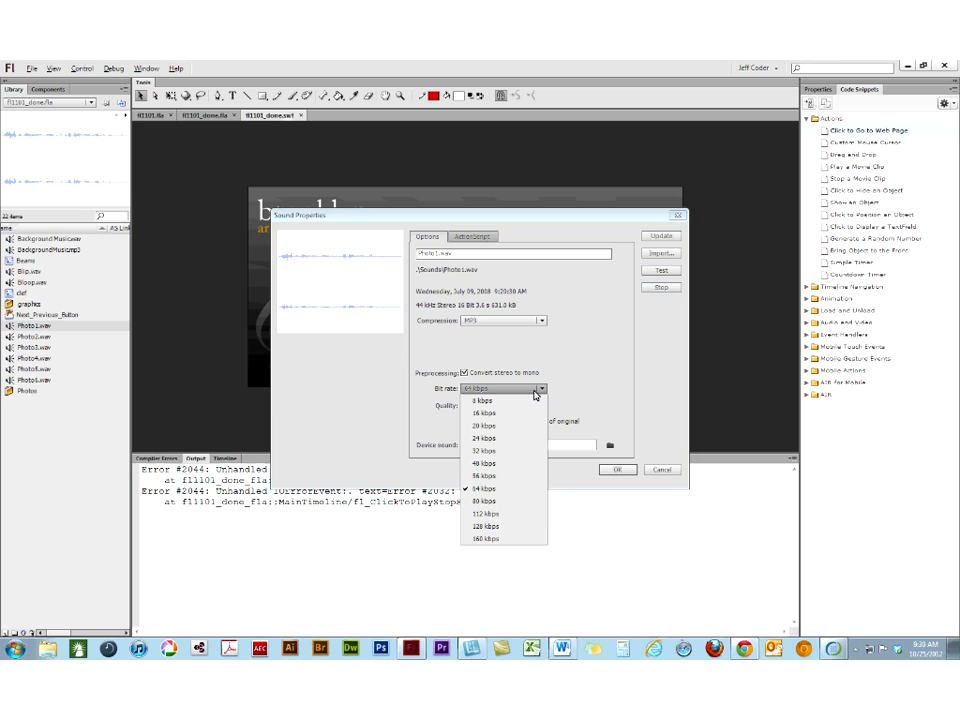
{"action": "left_click", "coordinate": [484, 476]}
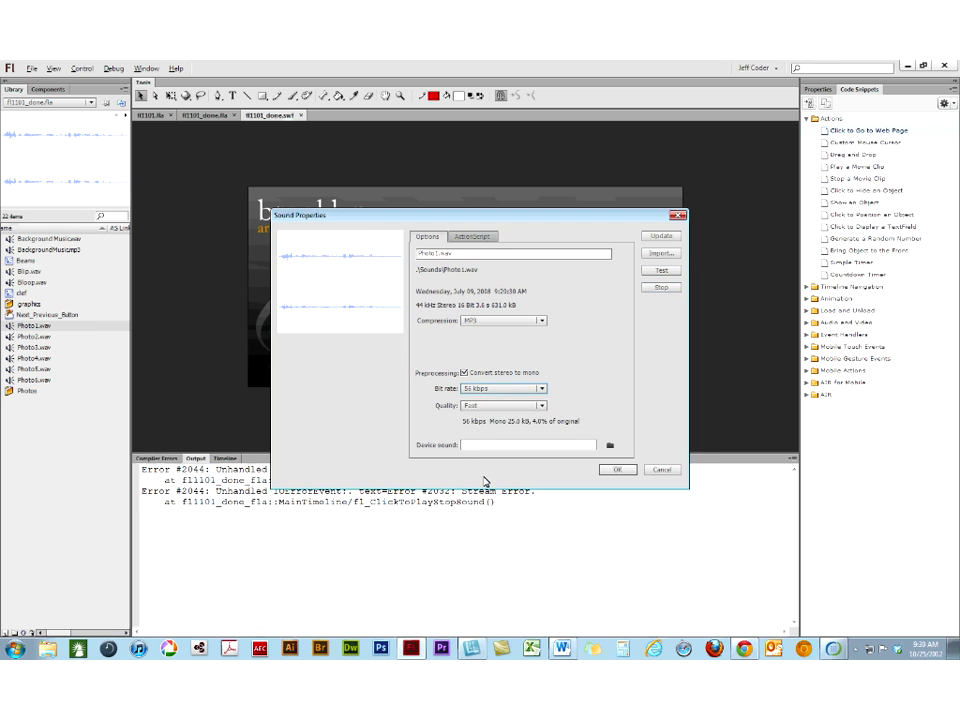
{"action": "left_click", "coordinate": [653, 271]}
{"action": "left_click", "coordinate": [537, 389]}
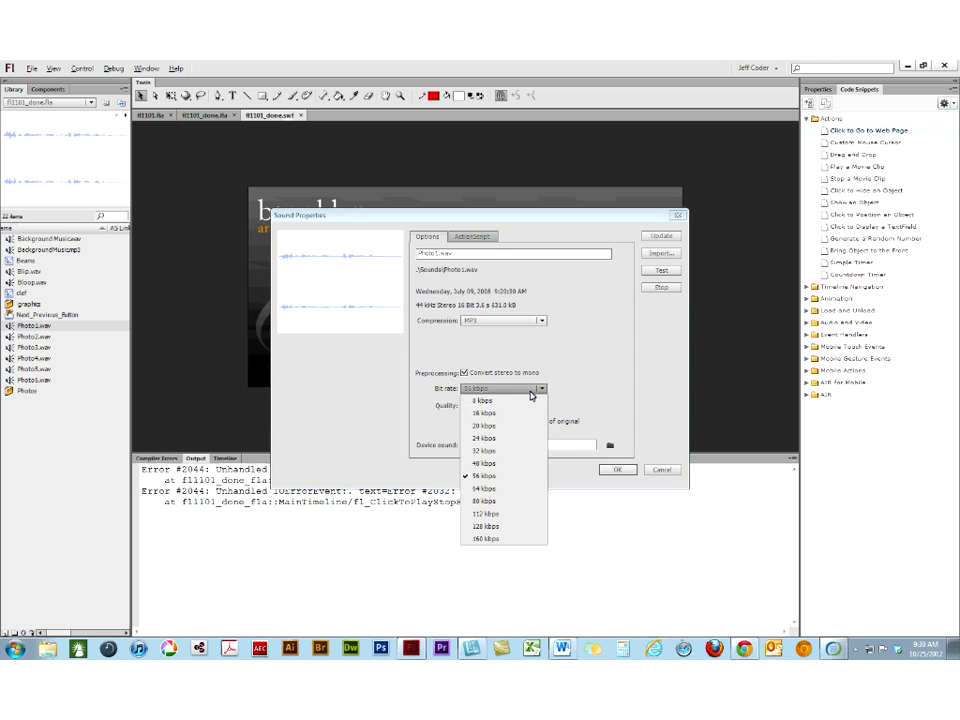
{"action": "left_click", "coordinate": [490, 462]}
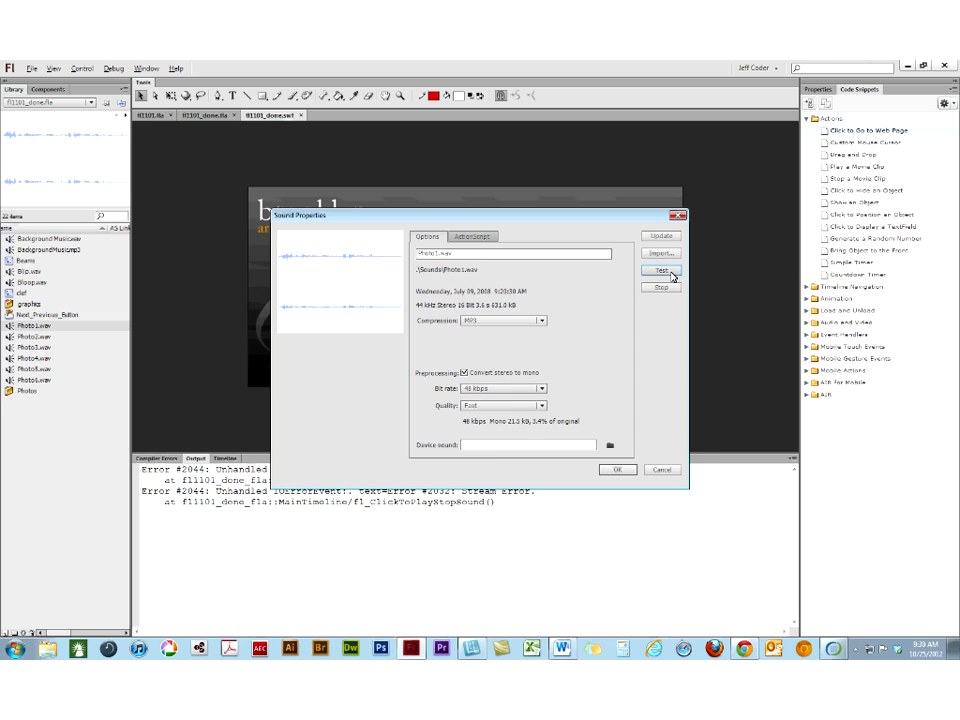
- Test Photo1.wav at 32 kbps, compare the 24 and 16 kbps settings, and set the bit rate back to 32 kbps
{"action": "left_click", "coordinate": [514, 390]}
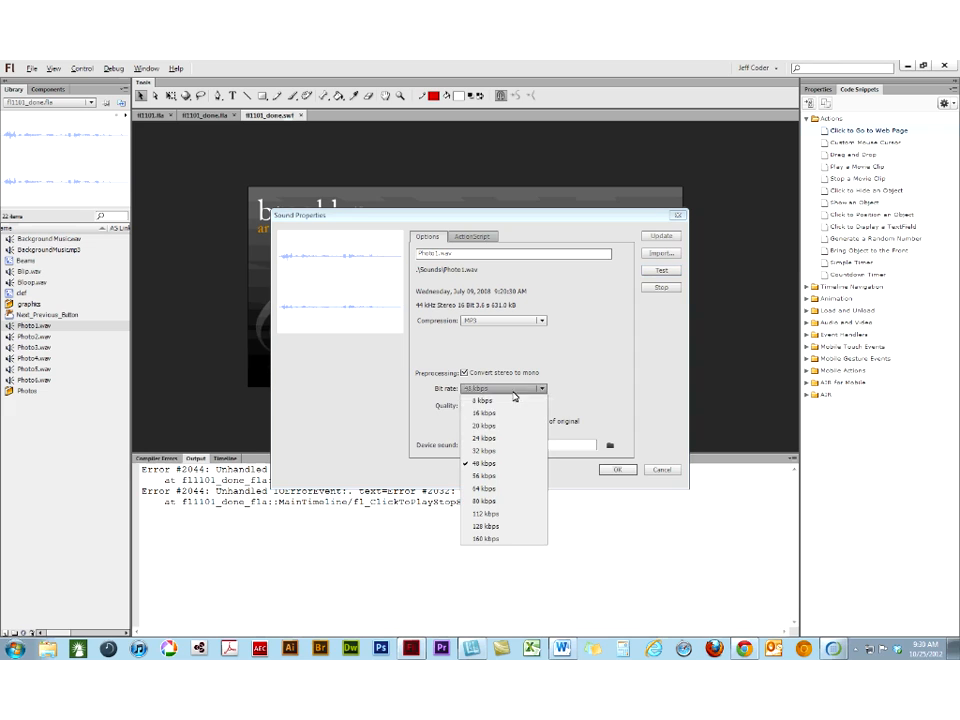
{"action": "left_click", "coordinate": [484, 450]}
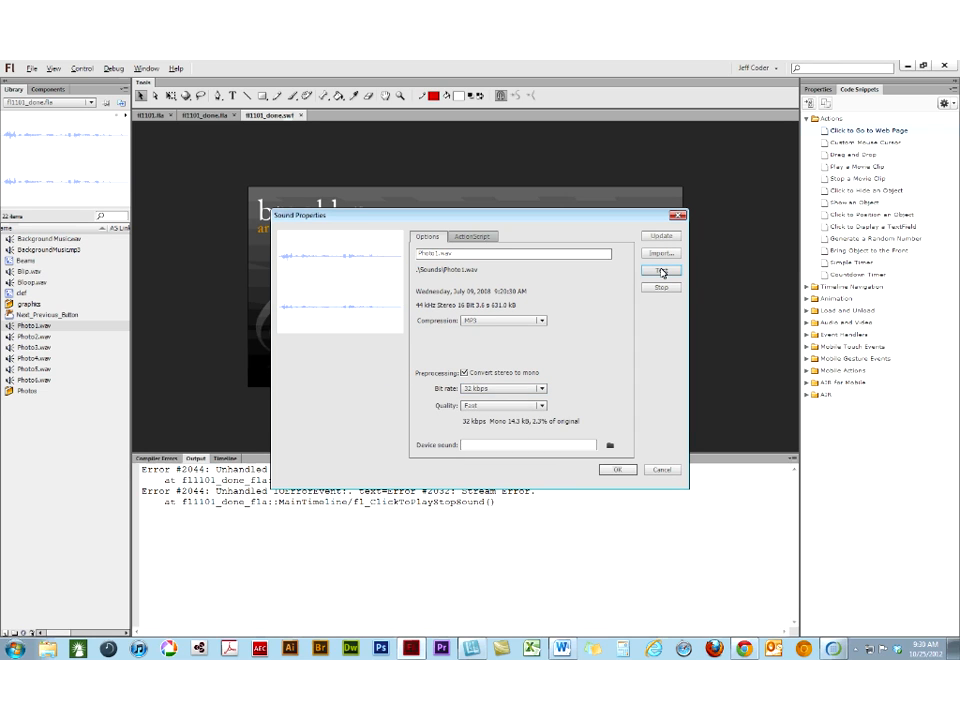
{"action": "left_click", "coordinate": [530, 393]}
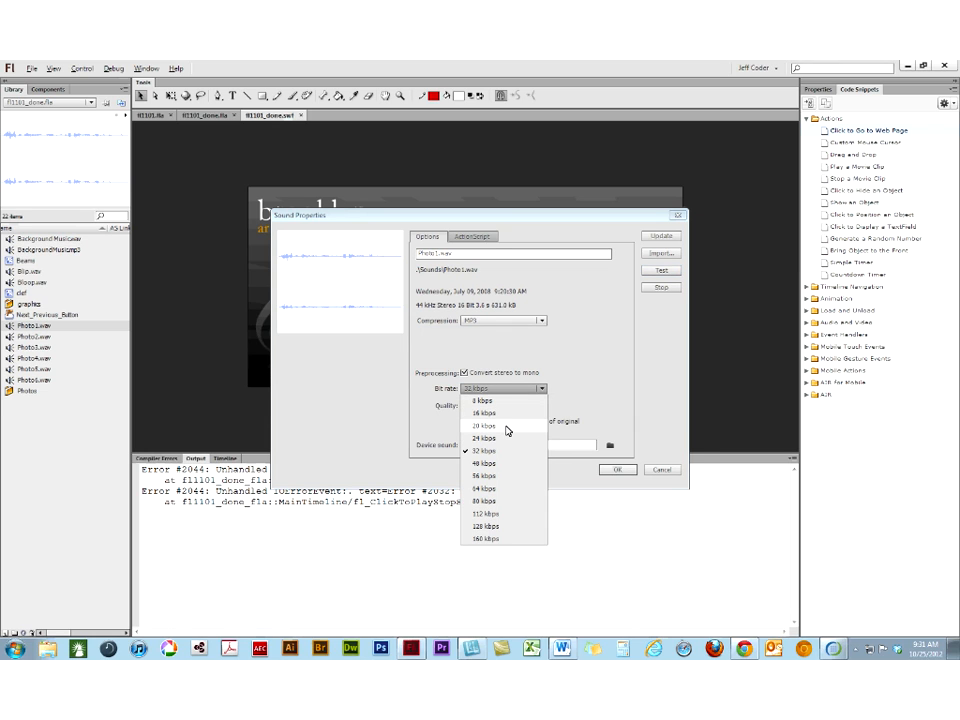
{"action": "left_click", "coordinate": [506, 440]}
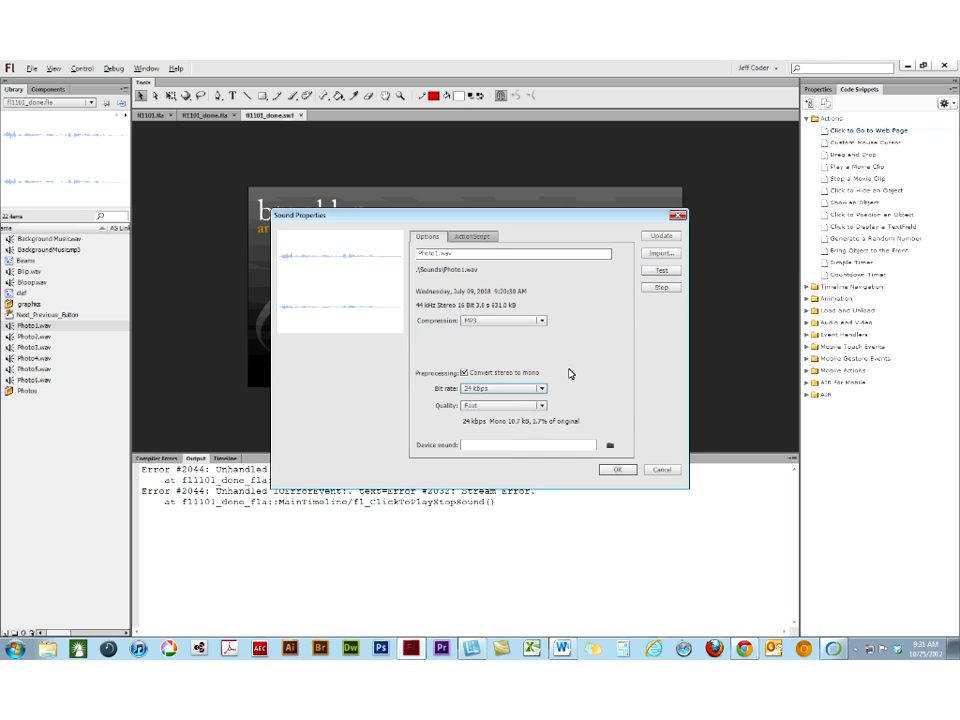
{"action": "left_click", "coordinate": [523, 390]}
{"action": "left_click", "coordinate": [491, 413]}
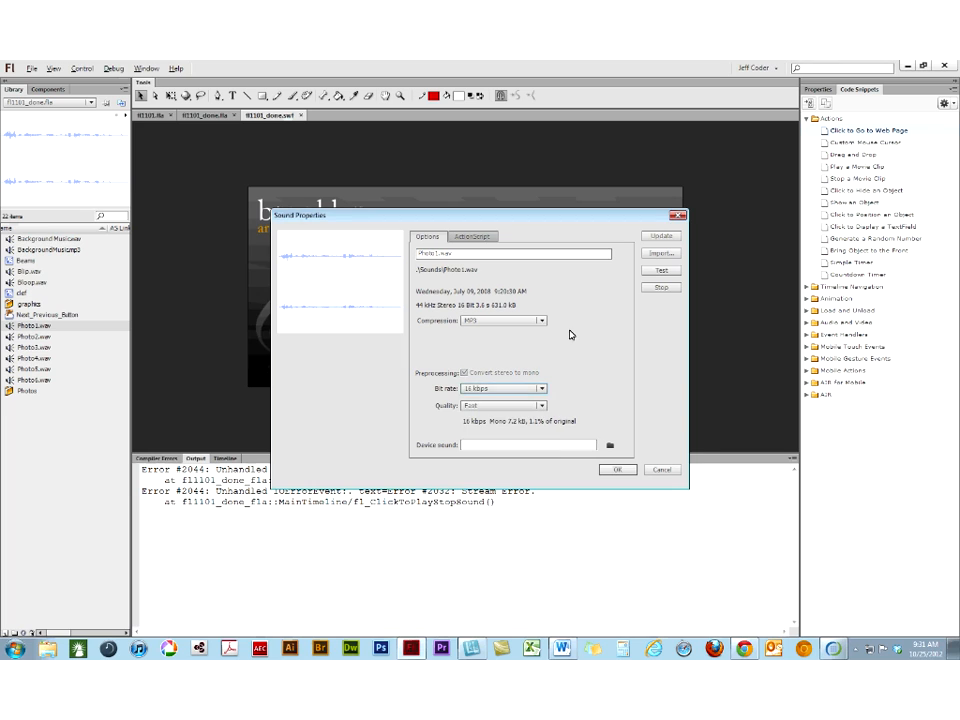
{"action": "left_click", "coordinate": [533, 390]}
{"action": "left_click", "coordinate": [514, 454]}
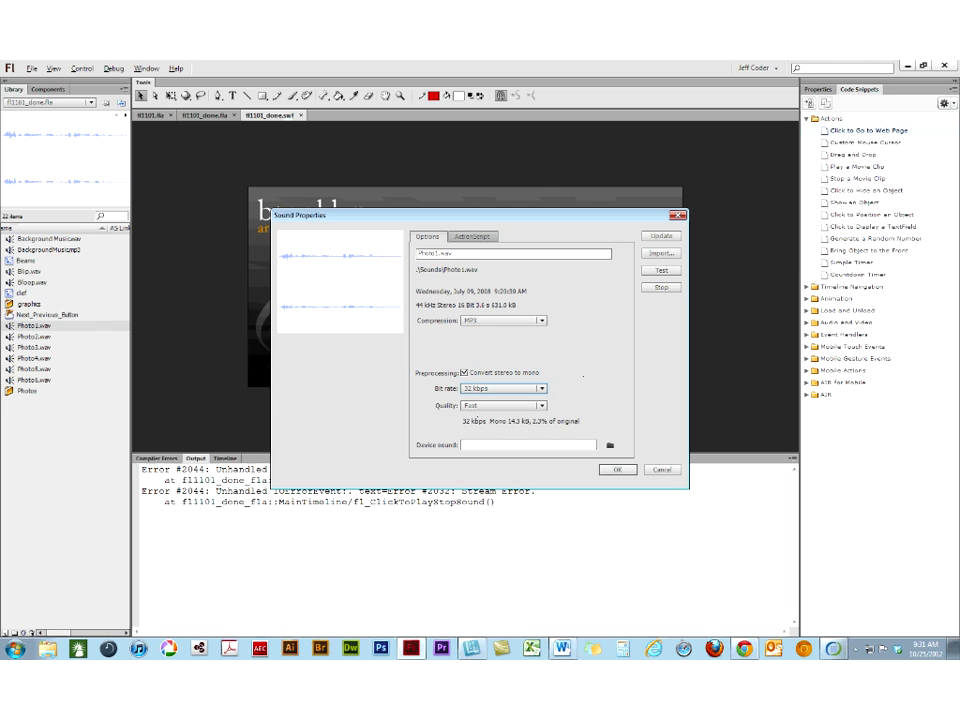
- Return Photo1.wav's compression to Default and accept the sound properties
{"action": "left_click", "coordinate": [480, 320]}
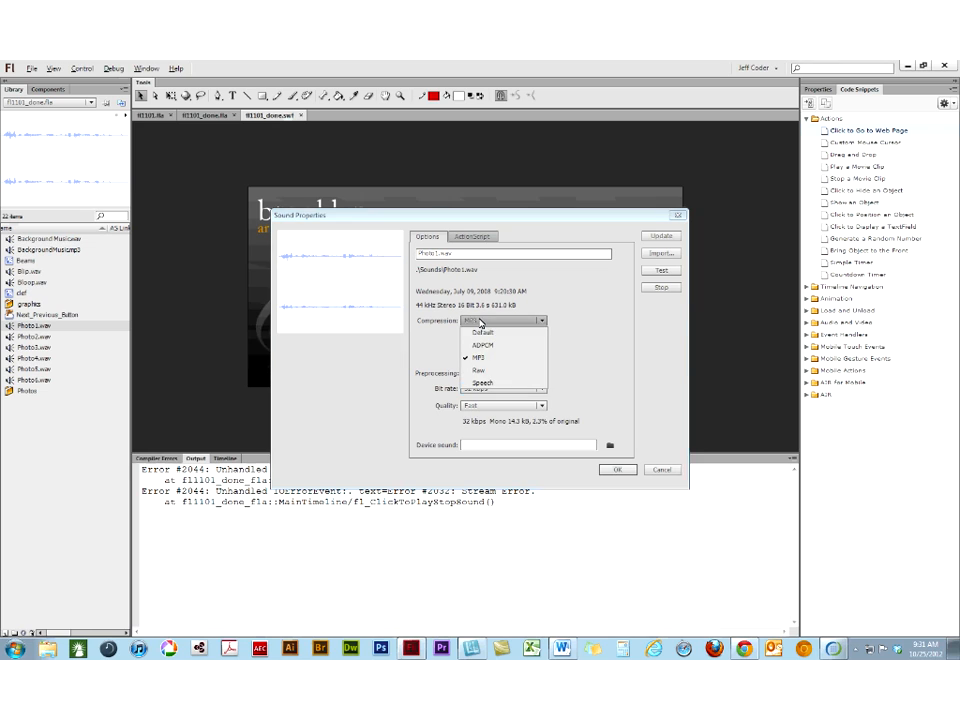
{"action": "left_click", "coordinate": [481, 331]}
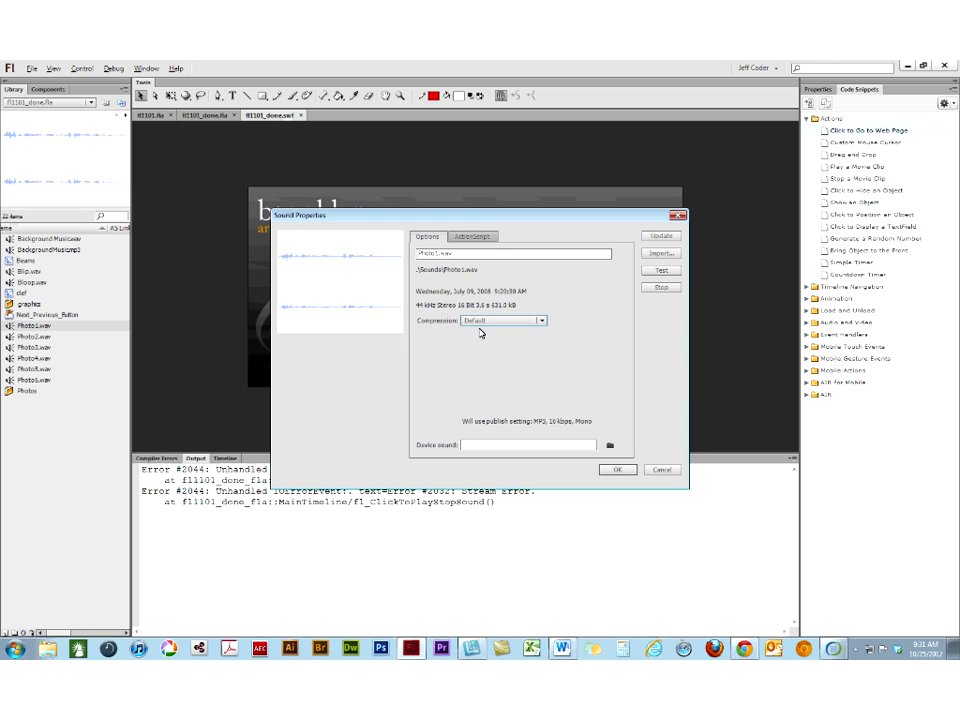
{"action": "left_click", "coordinate": [614, 470]}
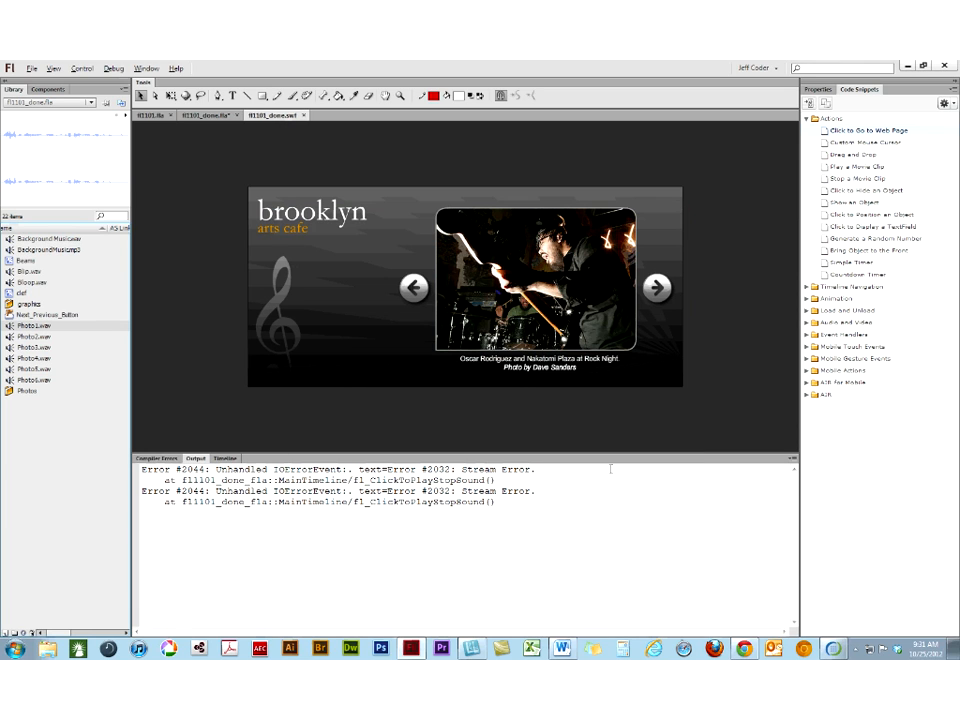
- Close the fl1101_done.swf test movie to return to the fl1101_done.fla document
{"action": "left_click", "coordinate": [55, 68]}
{"action": "mouse_move", "coordinate": [32, 68]}
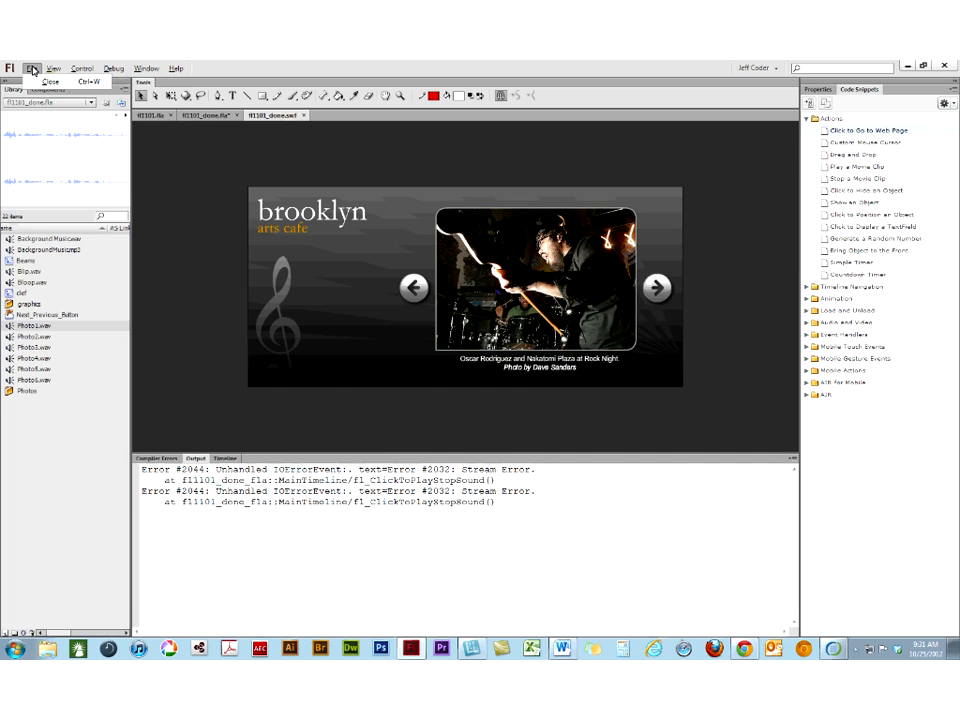
{"action": "left_click", "coordinate": [50, 81]}
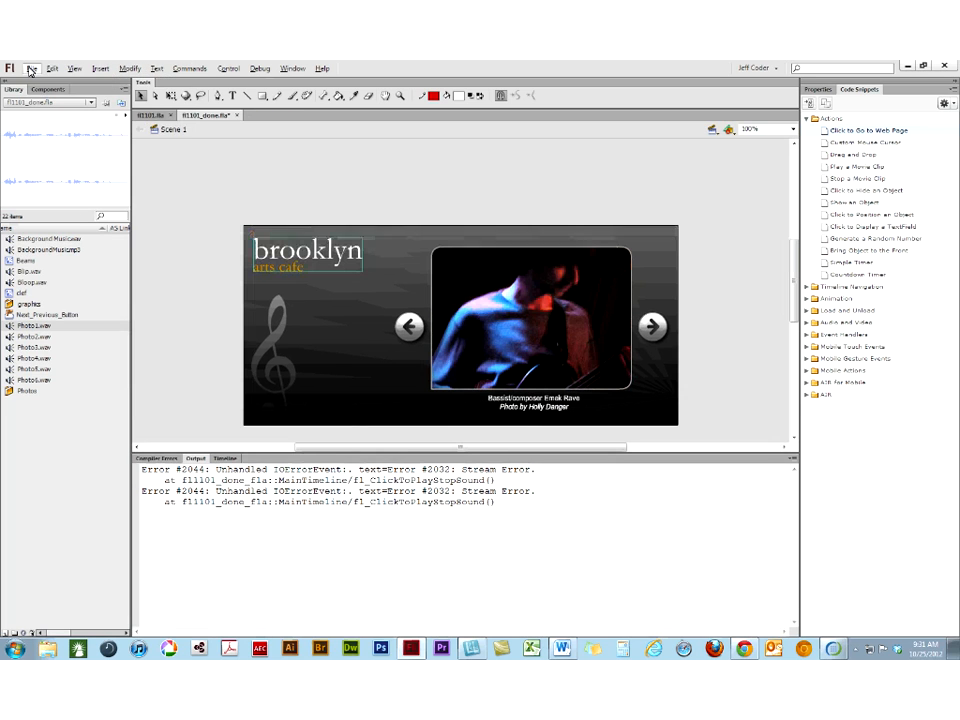
- In the publish settings, set the MP3 audio stream bit rate to 32 kbps and accept the changes
{"action": "left_click", "coordinate": [32, 68]}
{"action": "mouse_move", "coordinate": [52, 69]}
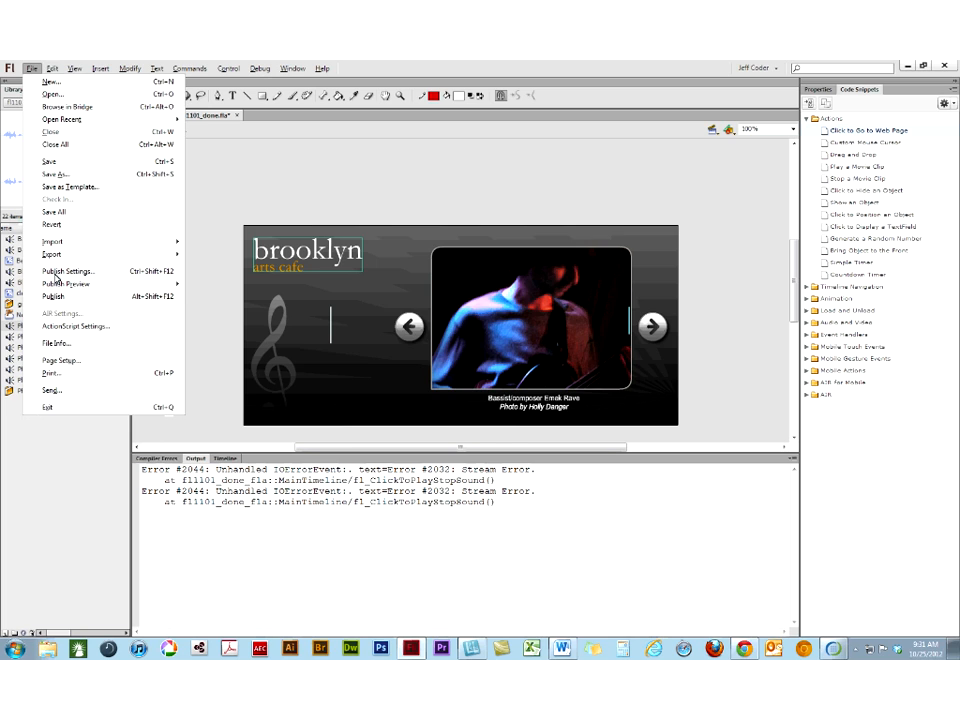
{"action": "left_click", "coordinate": [60, 272]}
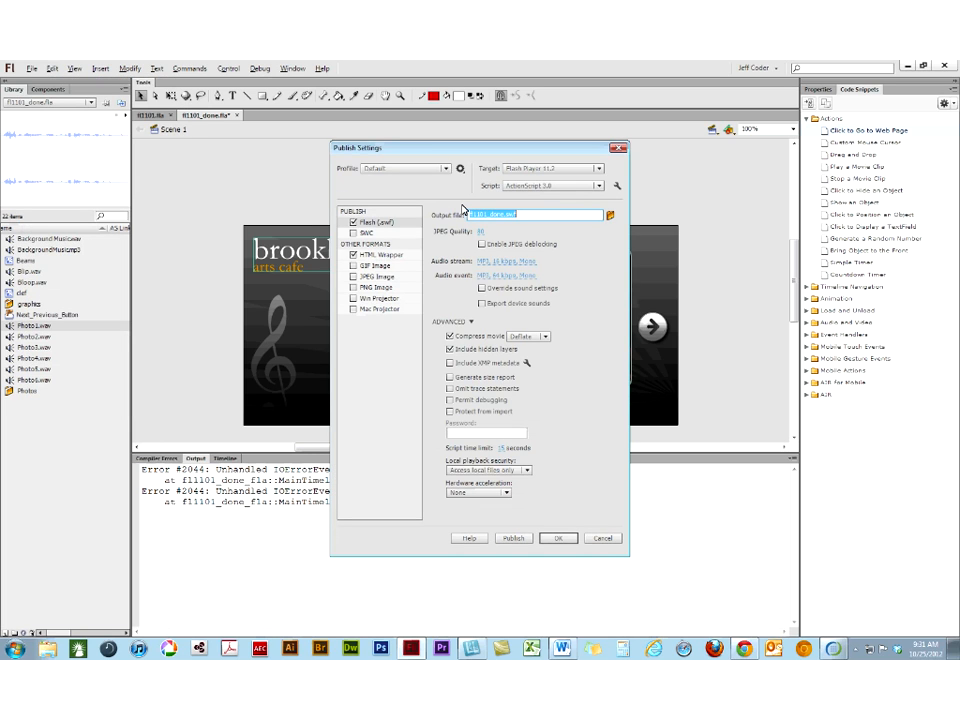
{"action": "left_click", "coordinate": [449, 349]}
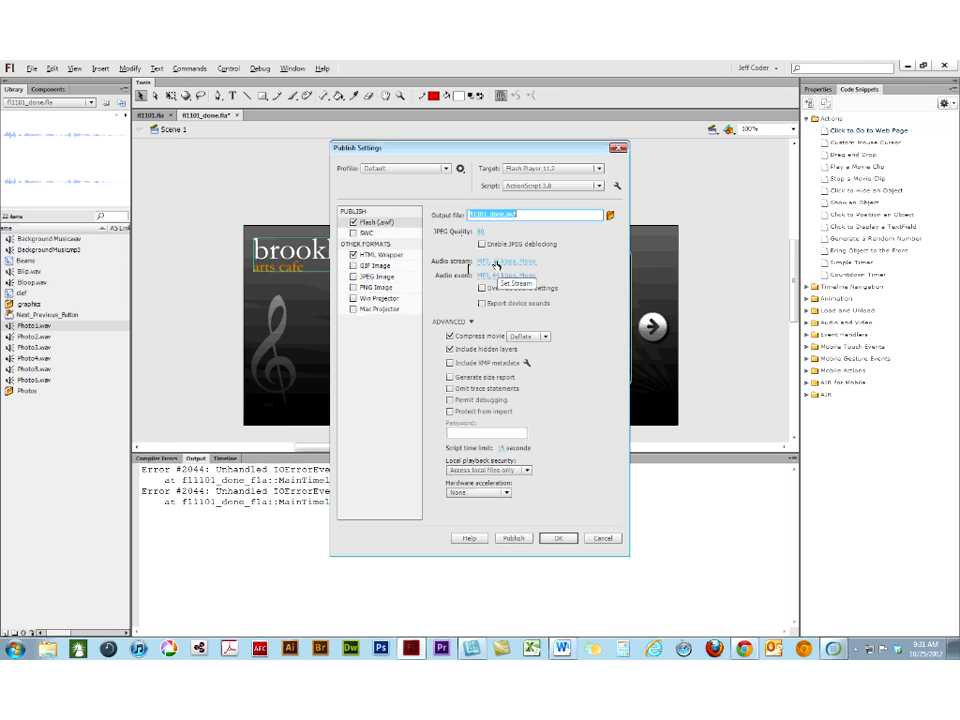
{"action": "left_click", "coordinate": [496, 264]}
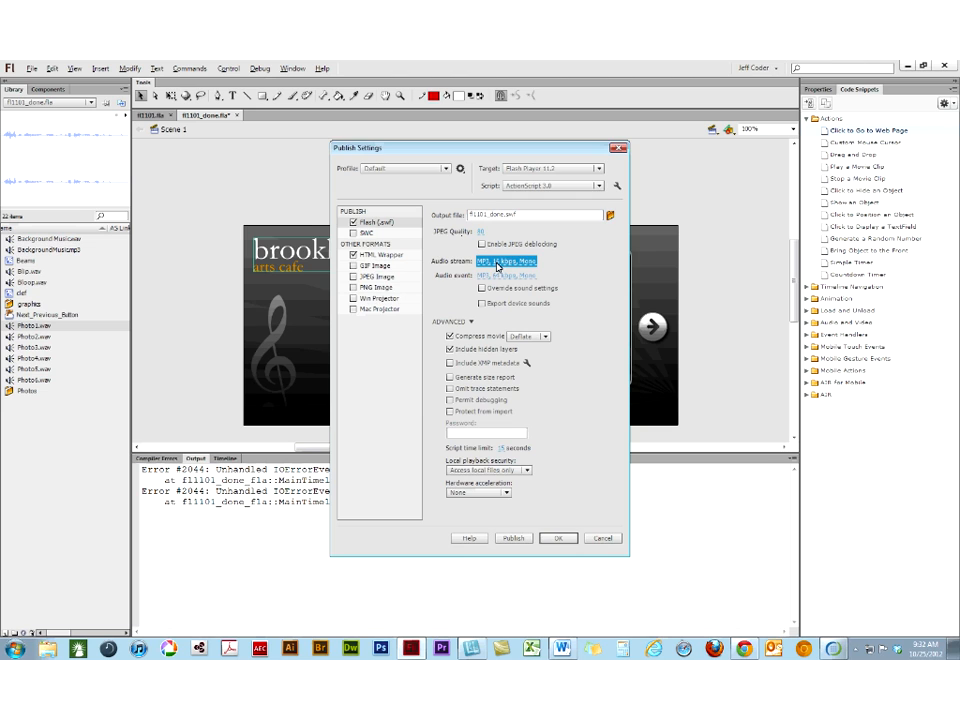
{"action": "left_click", "coordinate": [476, 359]}
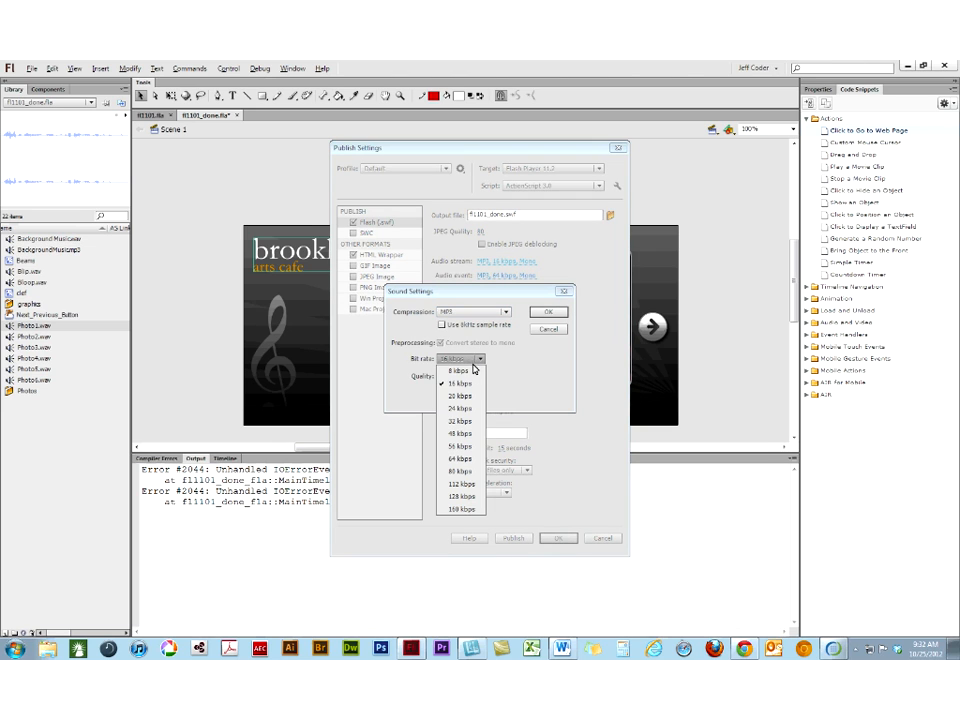
{"action": "left_click", "coordinate": [460, 421]}
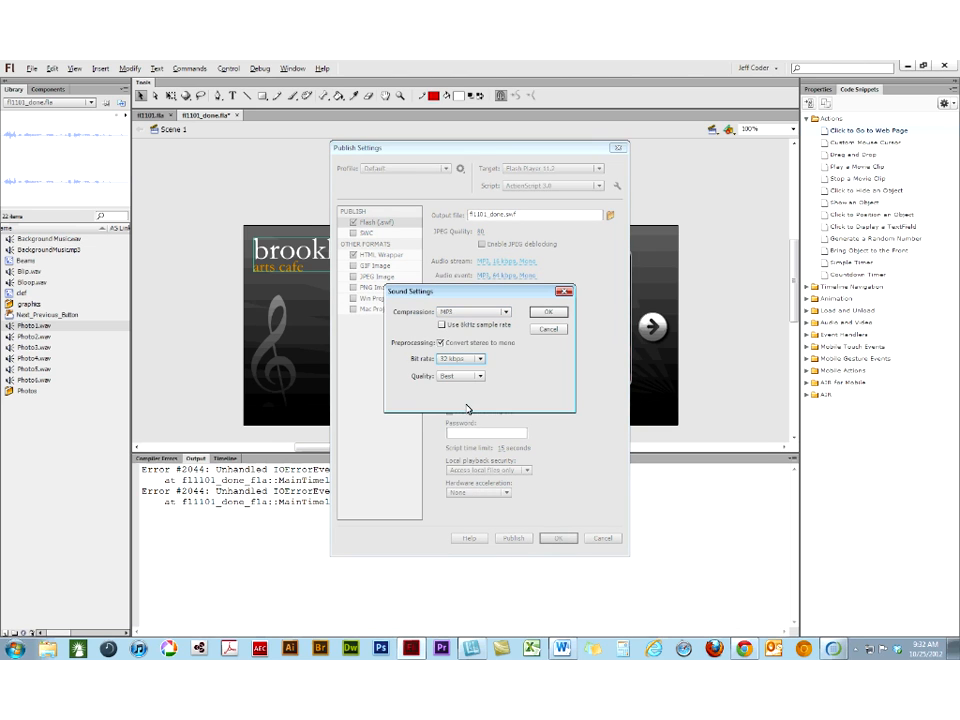
{"action": "left_click", "coordinate": [549, 316]}
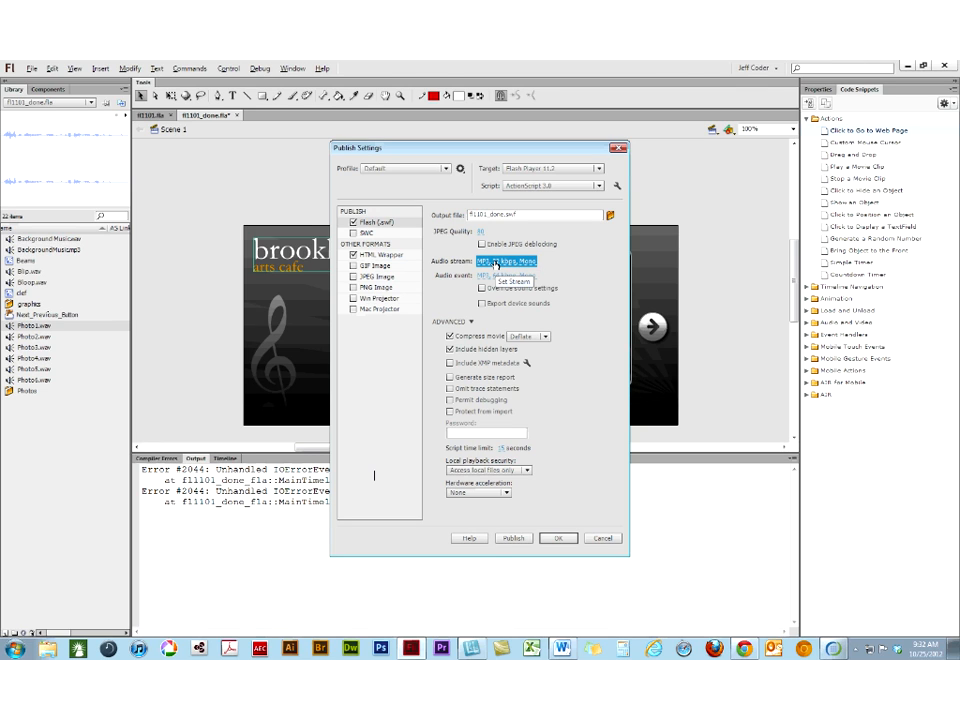
{"action": "left_click", "coordinate": [556, 538]}
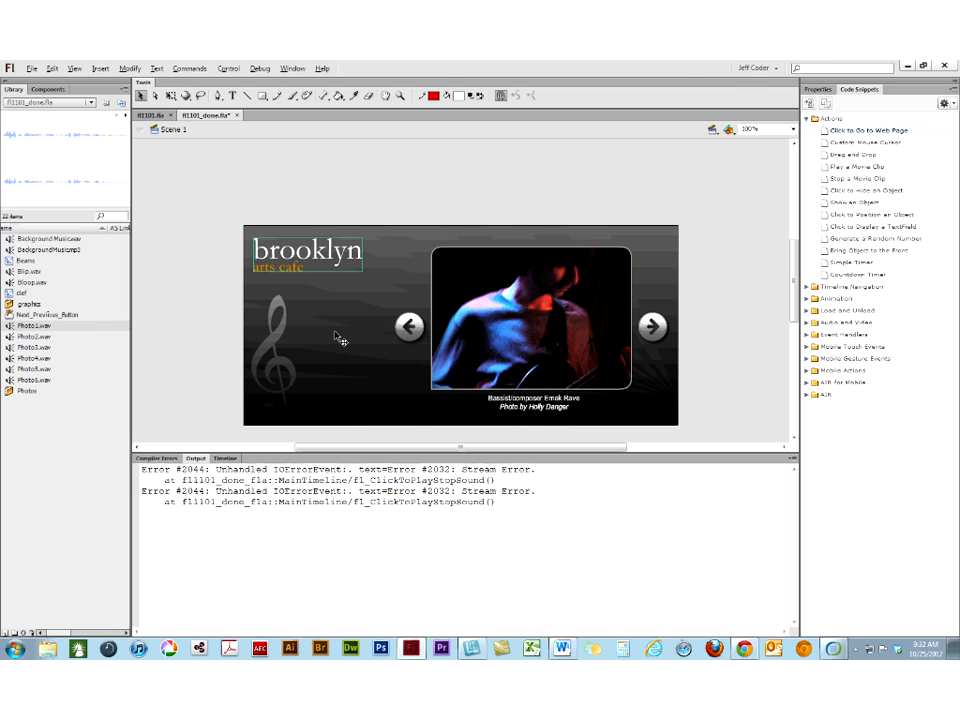
- Check Photo2.wav's sound properties, switching its compression to MP3 and back to Default before accepting
{"action": "left_click", "coordinate": [27, 337]}
{"action": "right_click", "coordinate": [27, 337]}
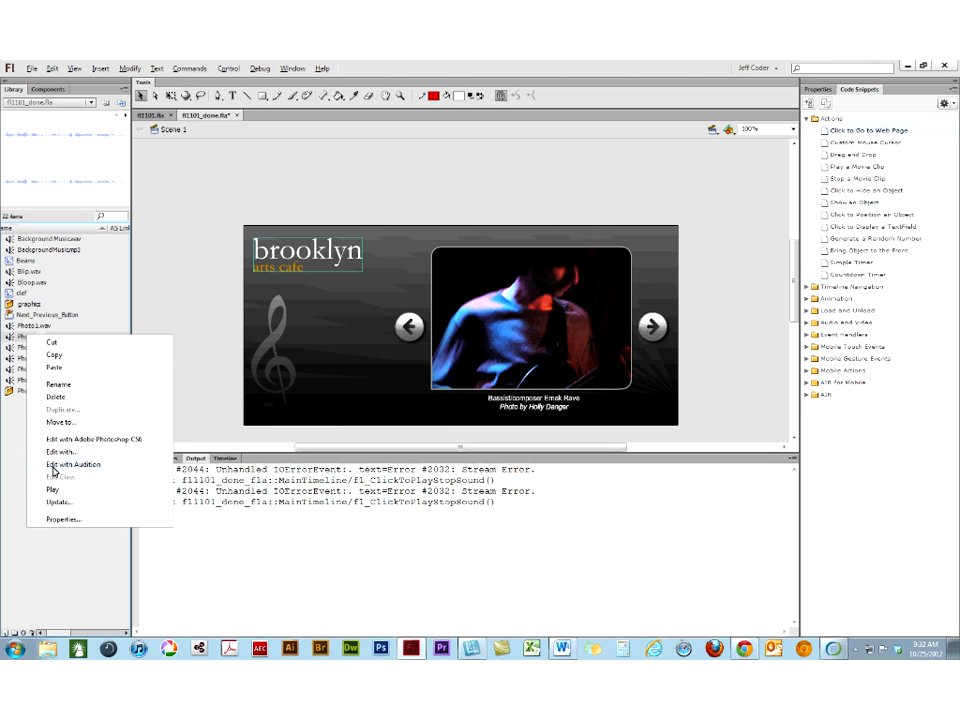
{"action": "left_click", "coordinate": [53, 520]}
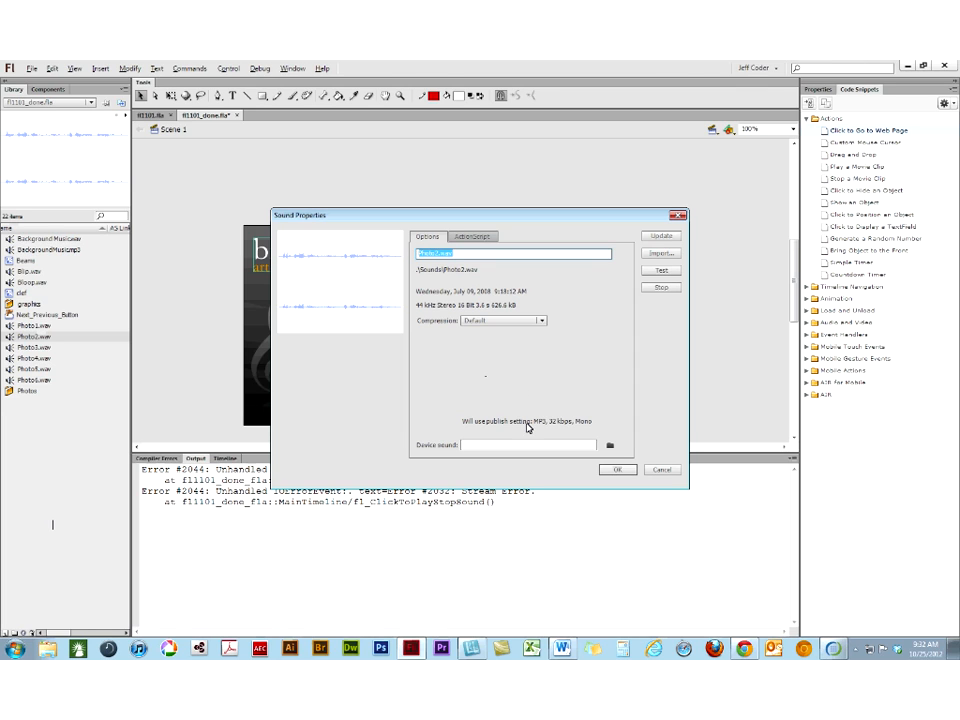
{"action": "left_click", "coordinate": [505, 322]}
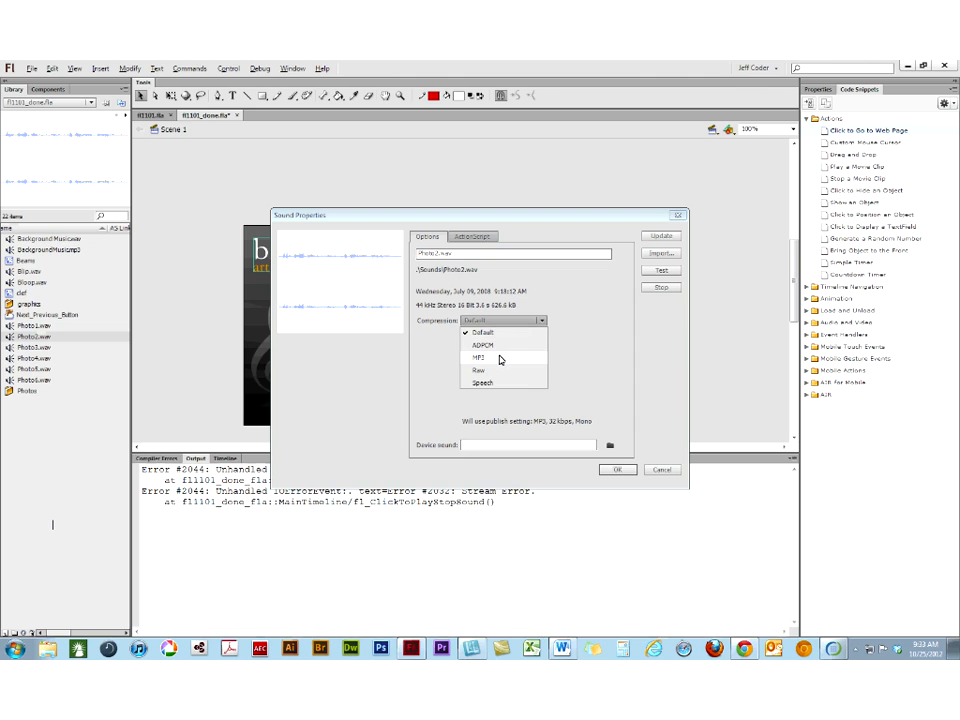
{"action": "left_click", "coordinate": [500, 359]}
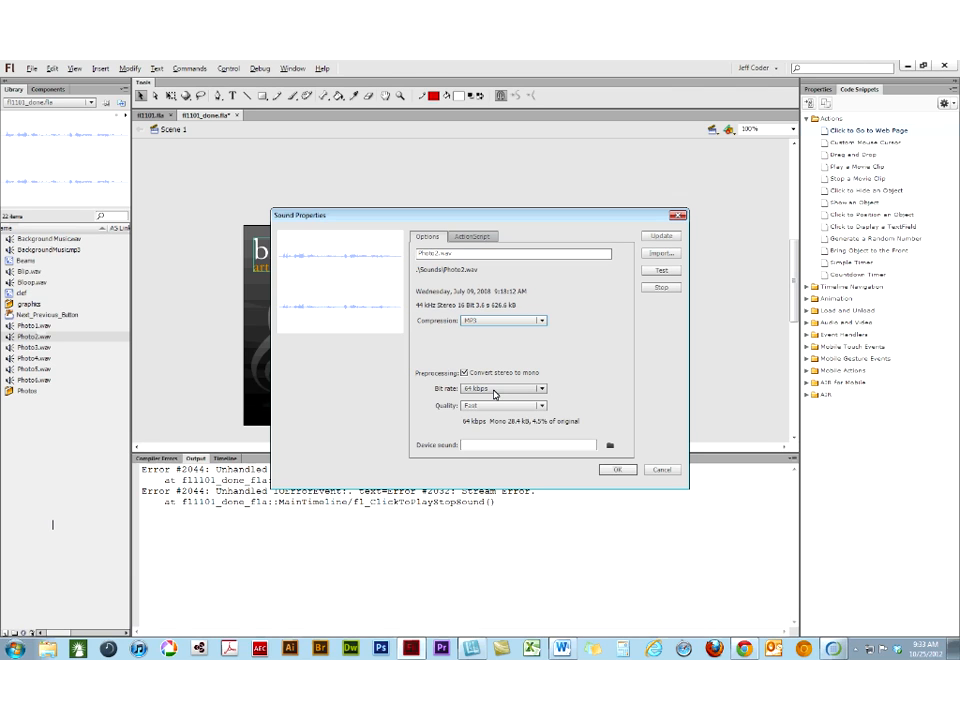
{"action": "left_click", "coordinate": [477, 320]}
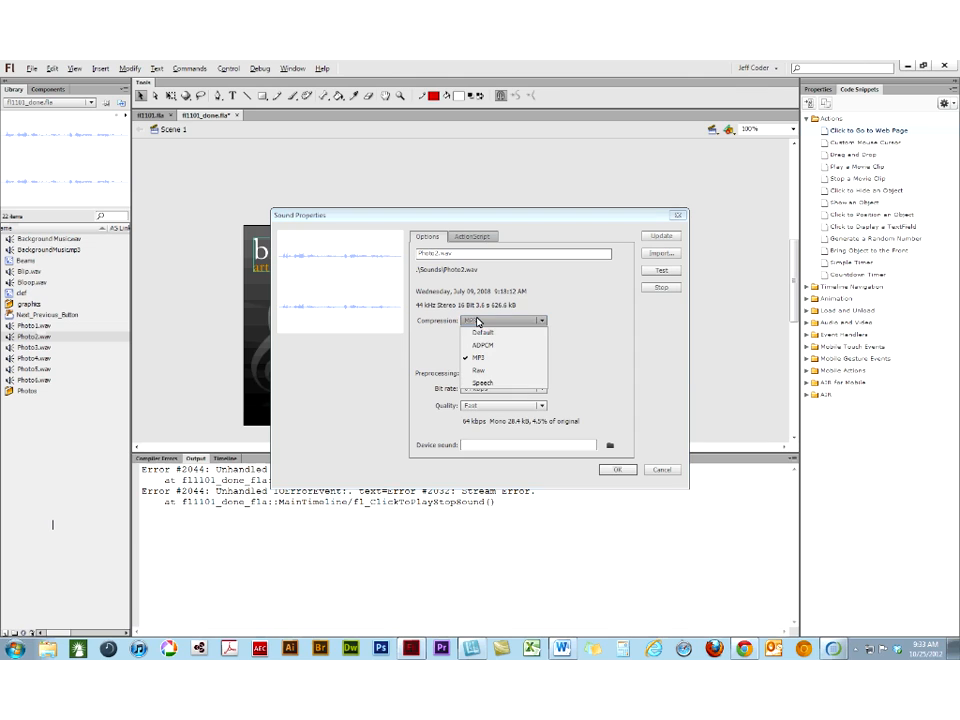
{"action": "left_click", "coordinate": [476, 334]}
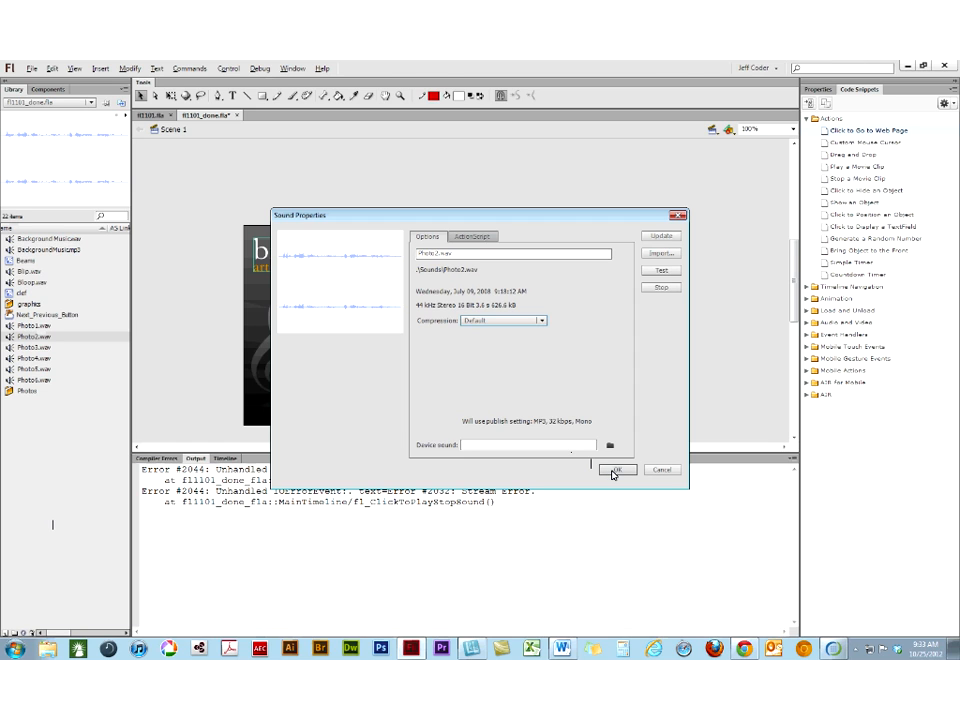
{"action": "left_click", "coordinate": [616, 470]}
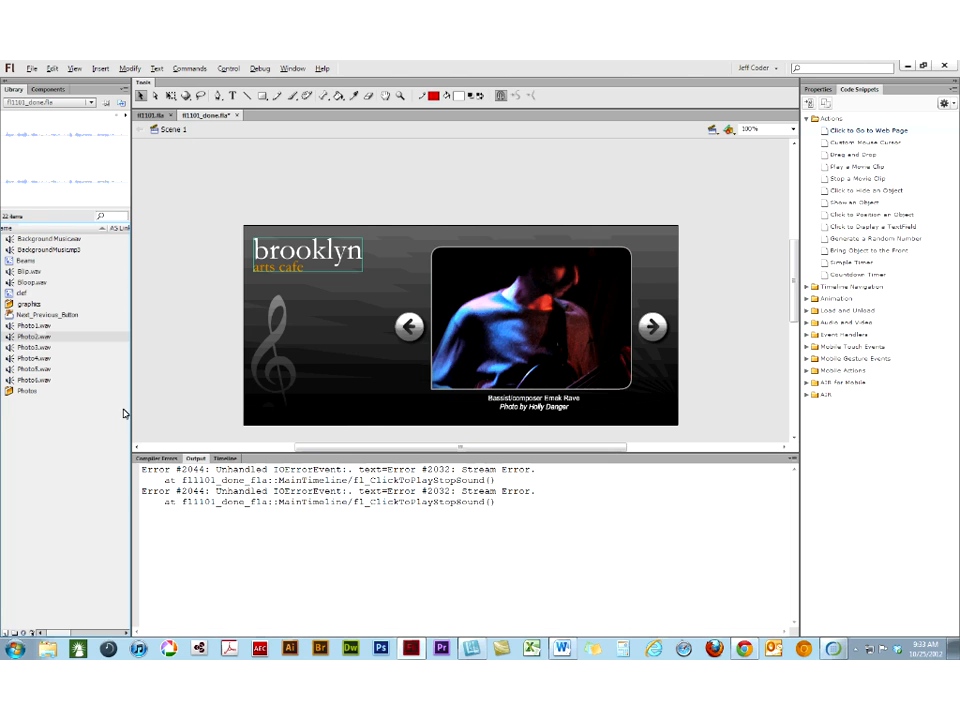
- Open the envelope editor for the Photo1.wav sound on frame 2 of the Stop Sounds layer
{"action": "left_click", "coordinate": [226, 458]}
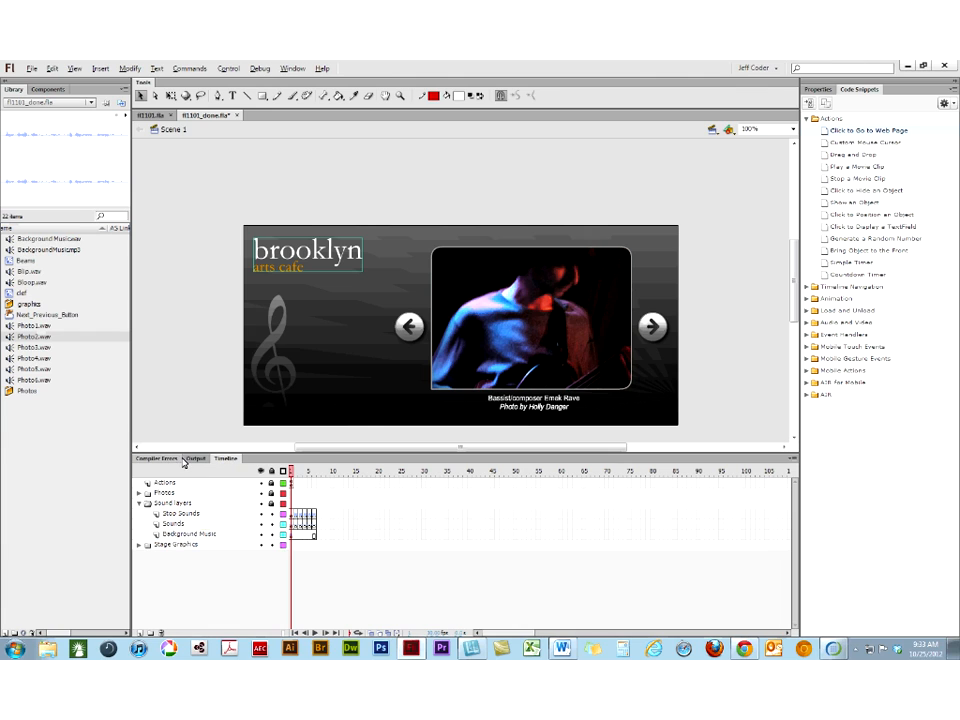
{"action": "left_click", "coordinate": [297, 520]}
{"action": "left_click", "coordinate": [297, 514]}
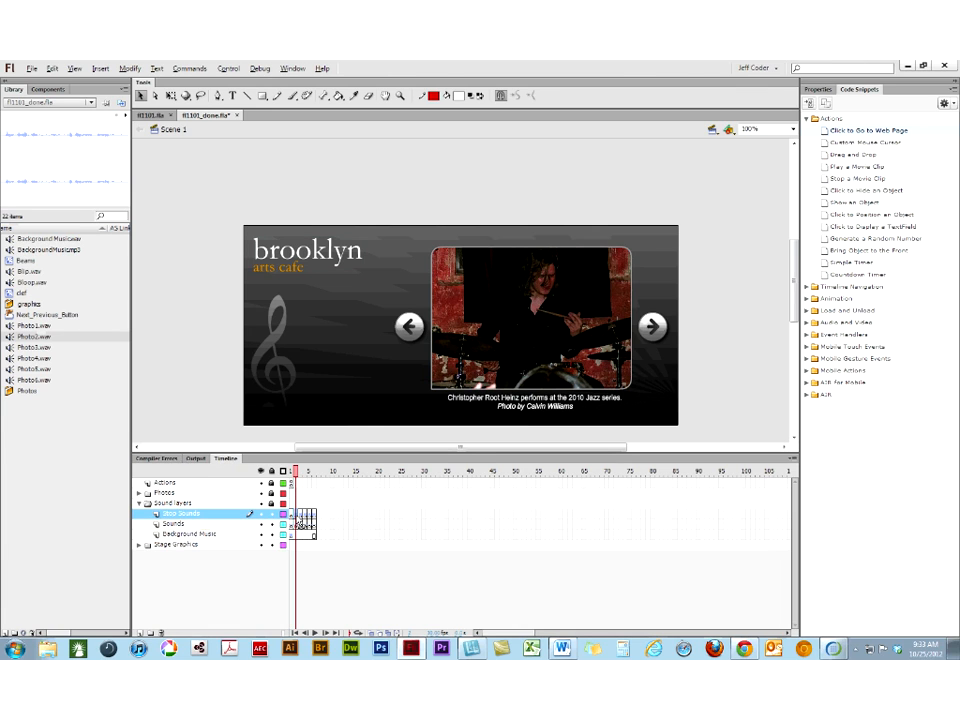
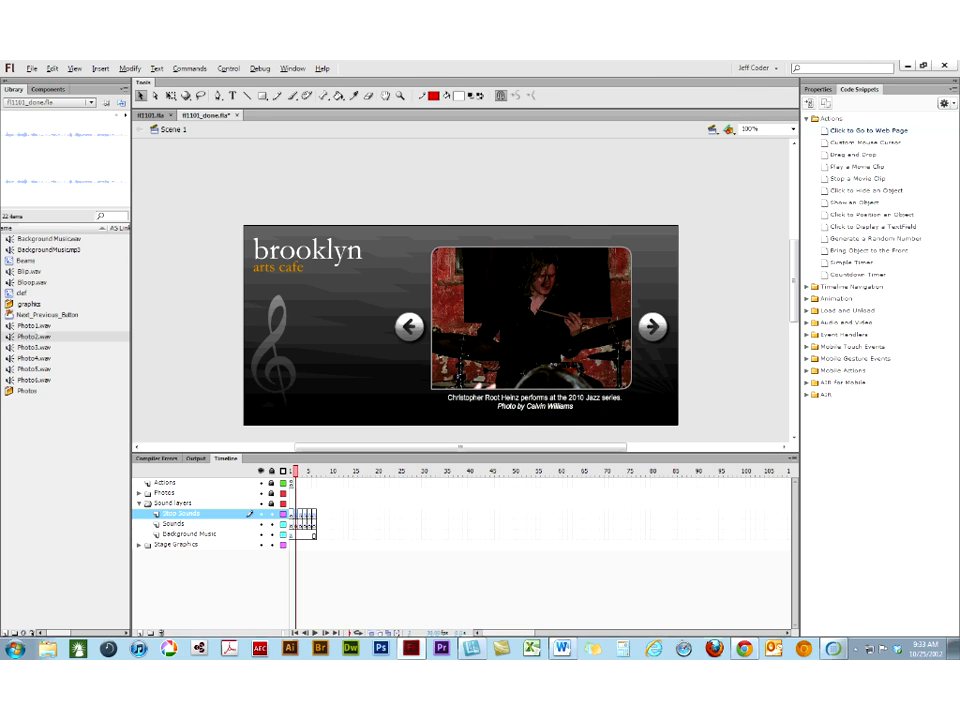
{"action": "left_click", "coordinate": [817, 89]}
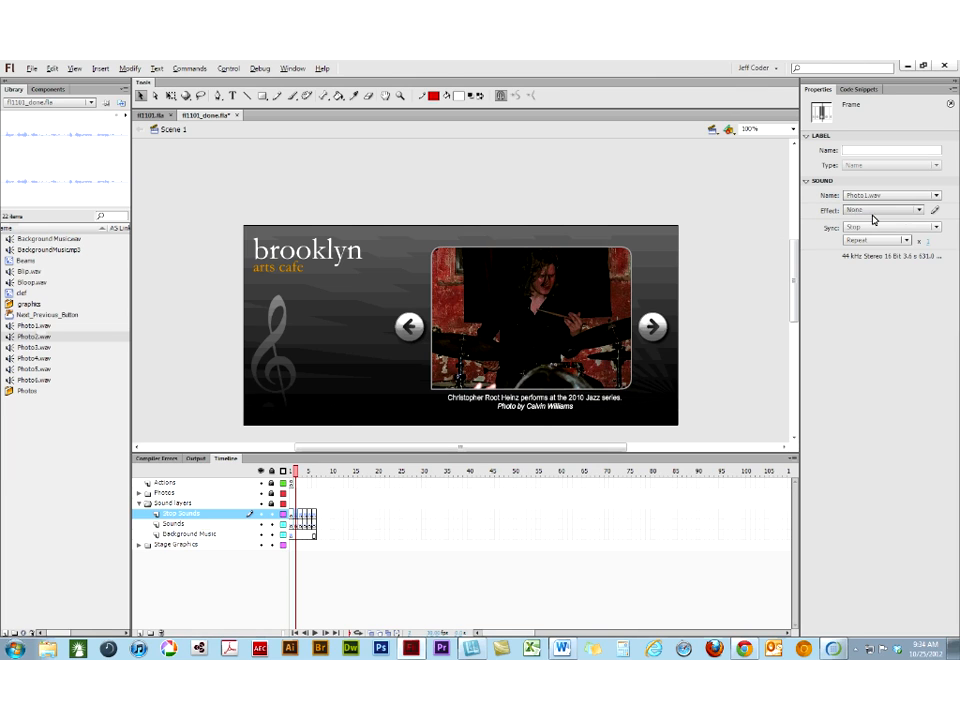
{"action": "left_click", "coordinate": [934, 210]}
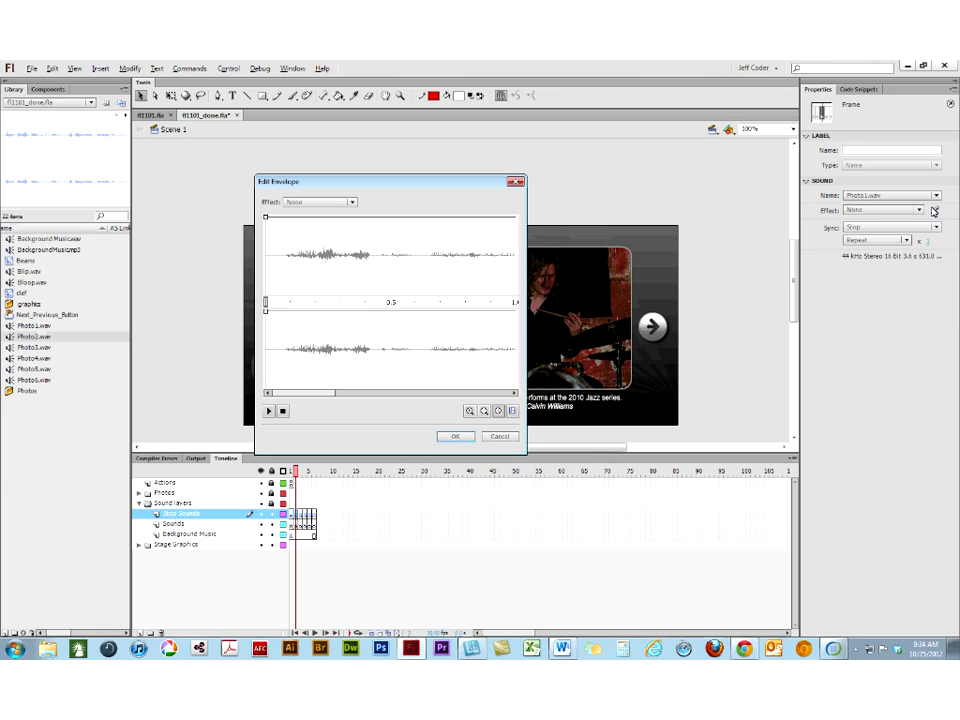
- Examine Photo1.wav's waveform at closer and wider zoom levels, with the time scale in frames and in seconds
{"action": "left_click", "coordinate": [469, 411]}
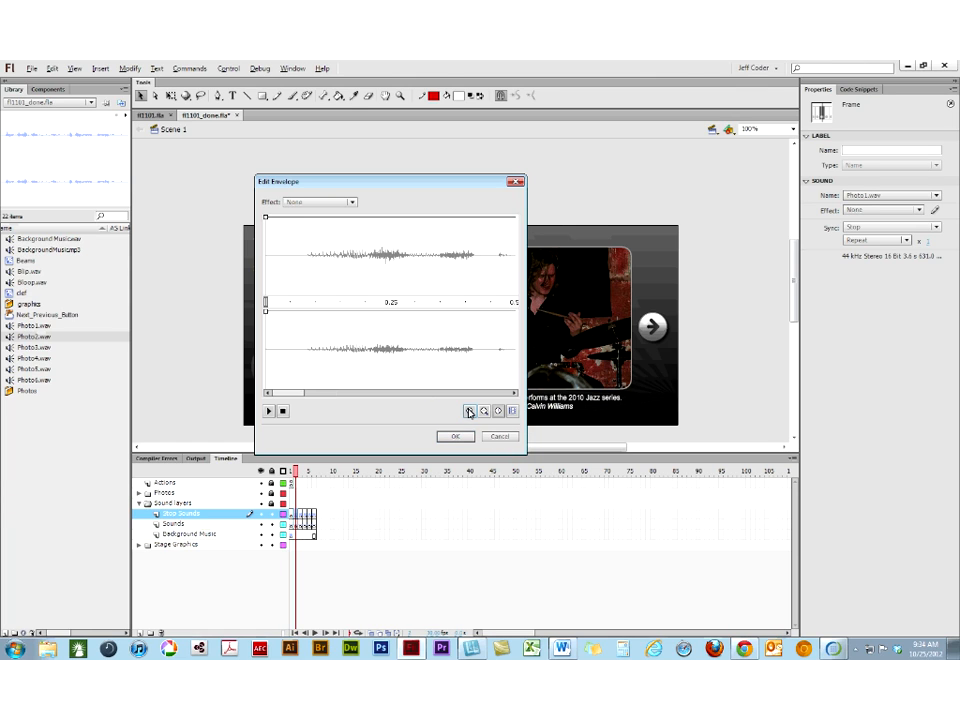
{"action": "left_click", "coordinate": [484, 411]}
{"action": "left_click", "coordinate": [484, 411]}
{"action": "left_click", "coordinate": [484, 411]}
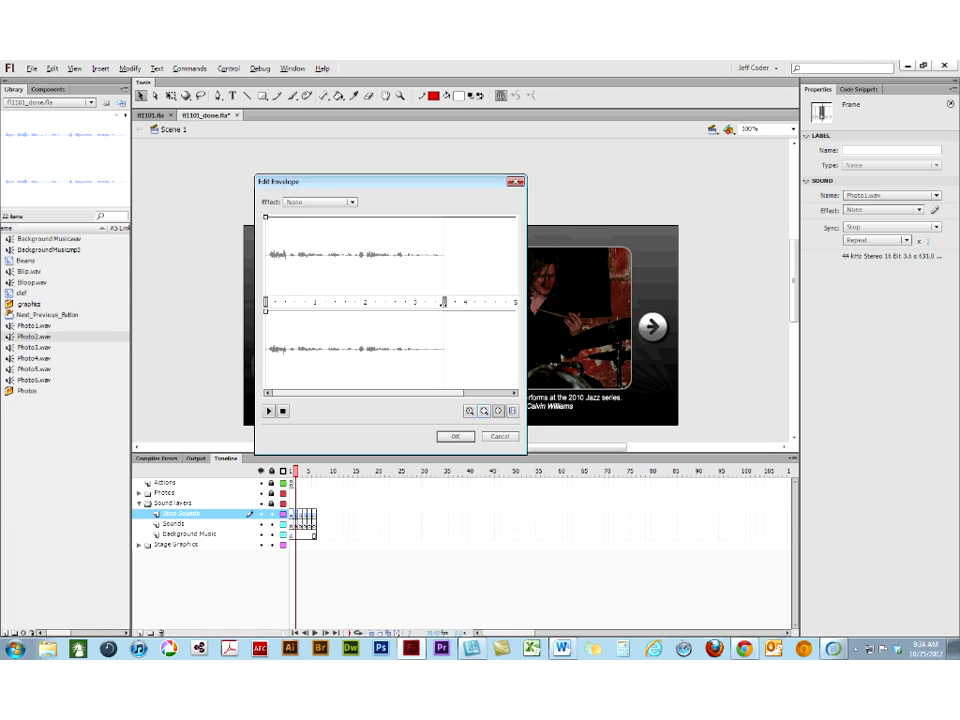
{"action": "left_click", "coordinate": [511, 411]}
{"action": "left_click", "coordinate": [499, 411]}
{"action": "left_click", "coordinate": [275, 410]}
{"action": "left_click", "coordinate": [469, 410]}
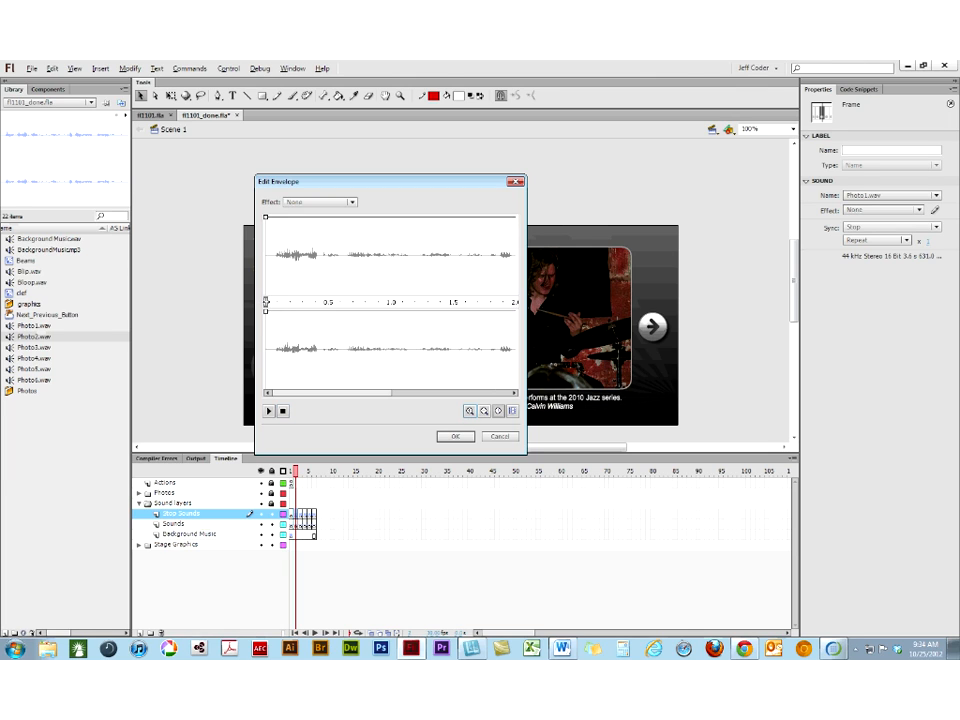
- Trim Photo1.wav's start to about 0.1 s and its end to about 3.5 s, and play the trimmed sound
{"action": "left_click_drag", "start_coordinate": [265, 300], "coordinate": [274, 301]}
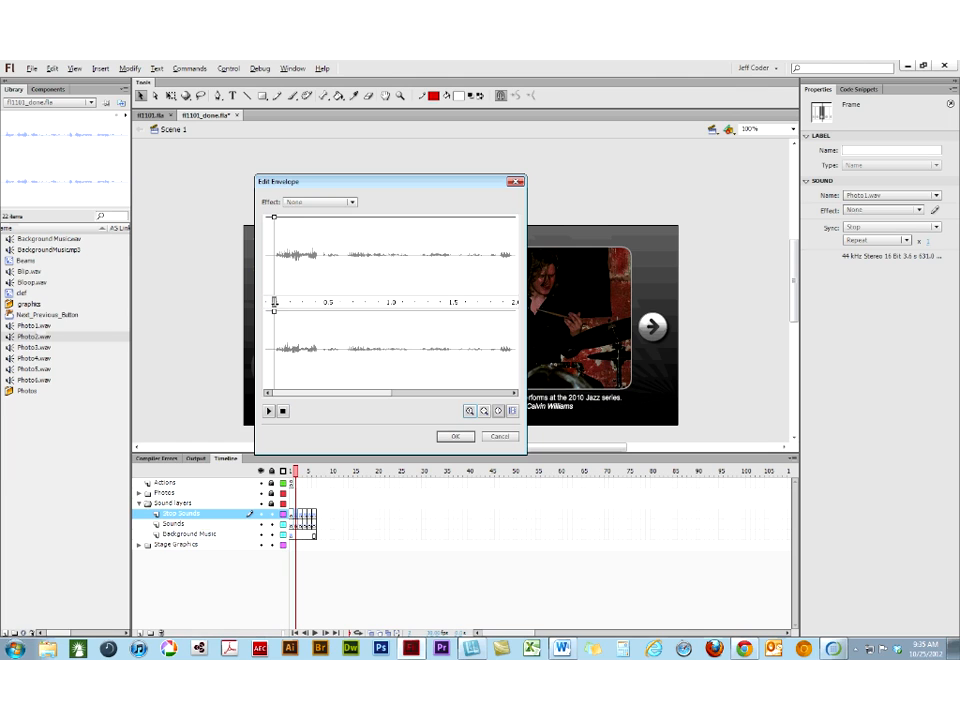
{"action": "left_click_drag", "start_coordinate": [321, 393], "coordinate": [446, 407]}
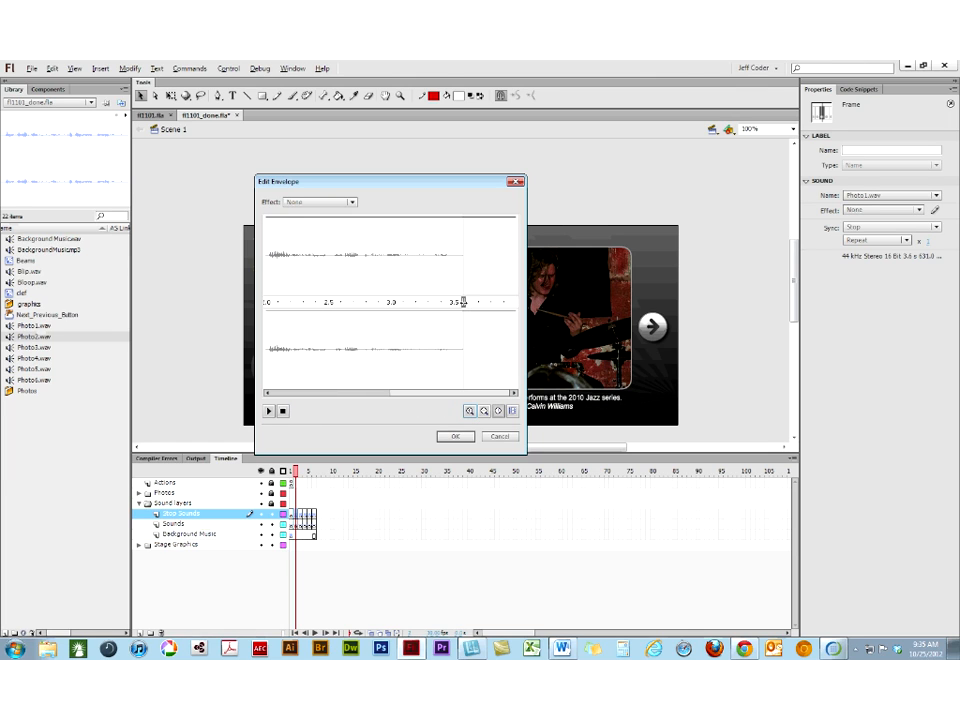
{"action": "left_click_drag", "start_coordinate": [458, 301], "coordinate": [453, 301]}
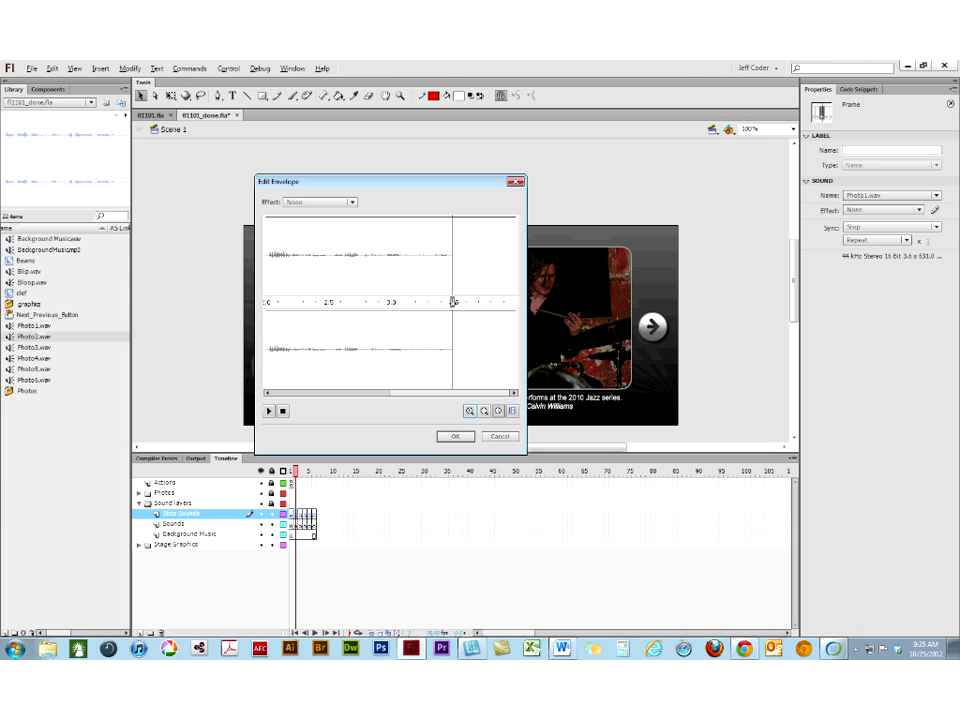
{"action": "left_click", "coordinate": [269, 413]}
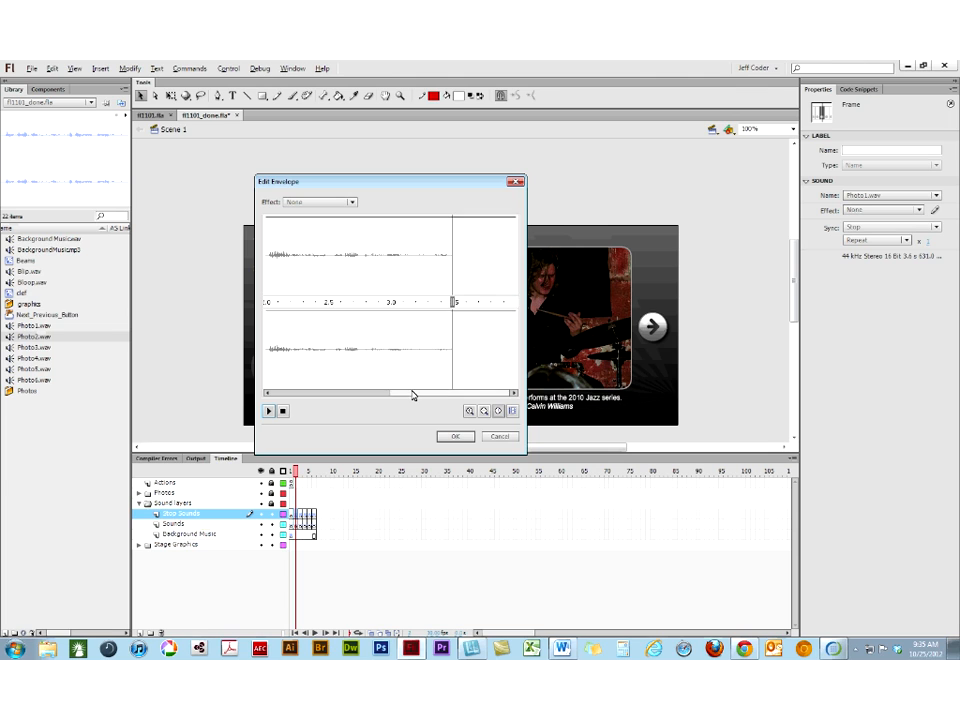
{"action": "left_click_drag", "start_coordinate": [414, 393], "coordinate": [274, 392]}
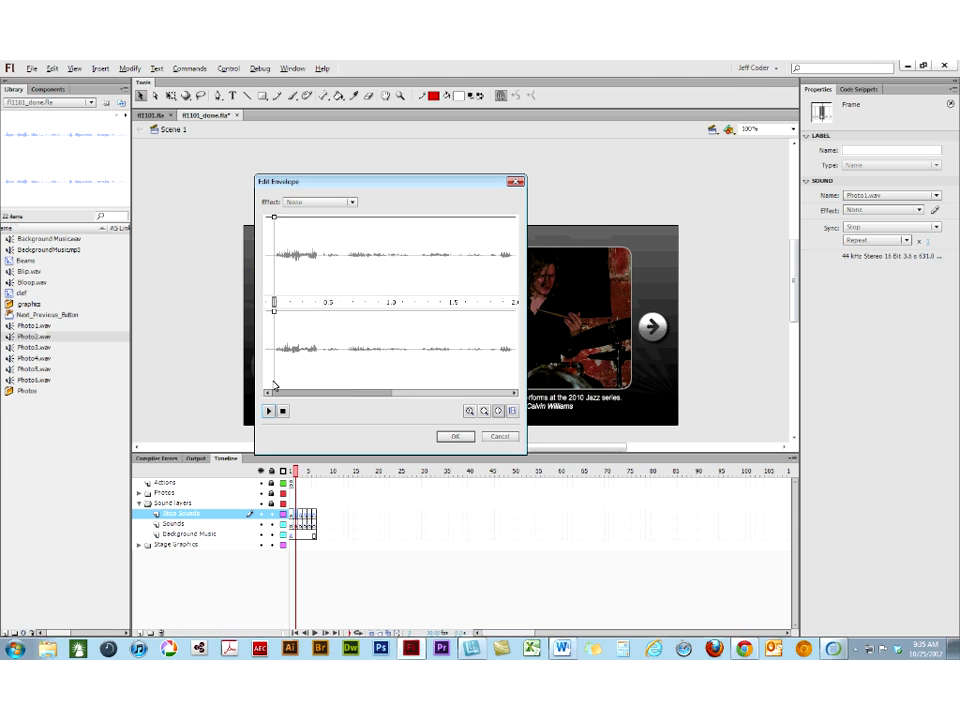
- Try the Fade Left to Right, Fade In and Fade Out effects on Photo1.wav, playing the left-to-right fade
{"action": "left_click", "coordinate": [313, 203]}
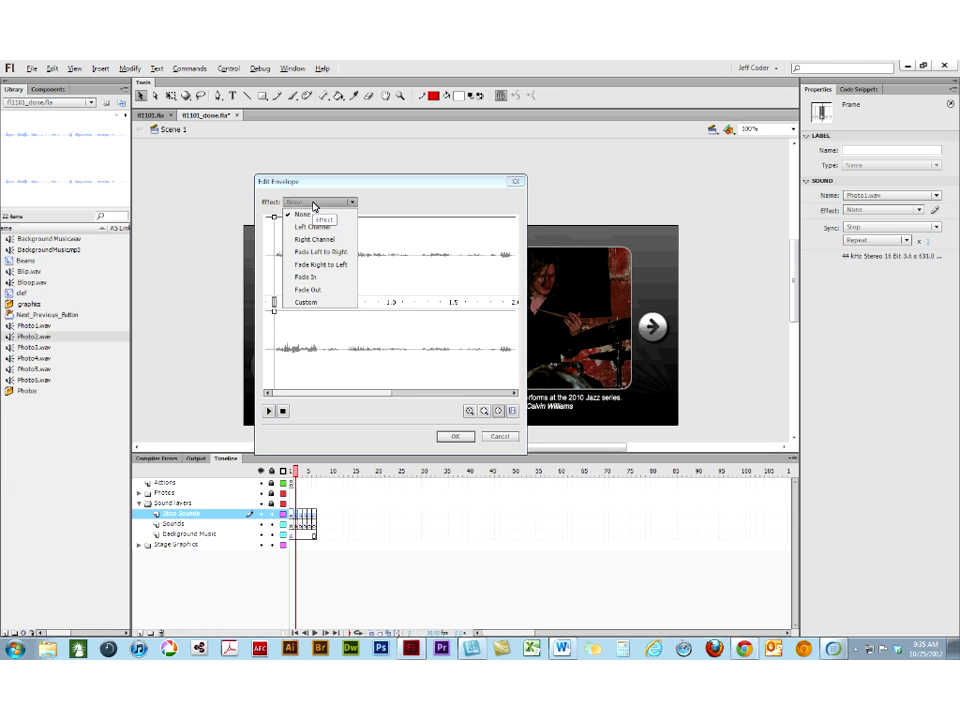
{"action": "left_click", "coordinate": [324, 257]}
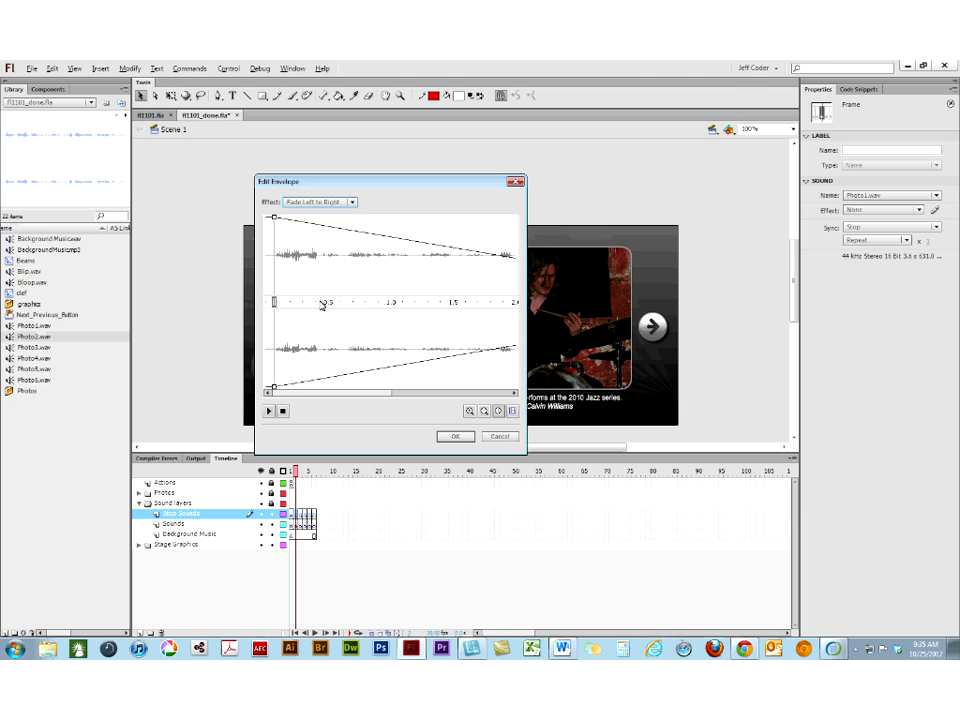
{"action": "left_click", "coordinate": [268, 411]}
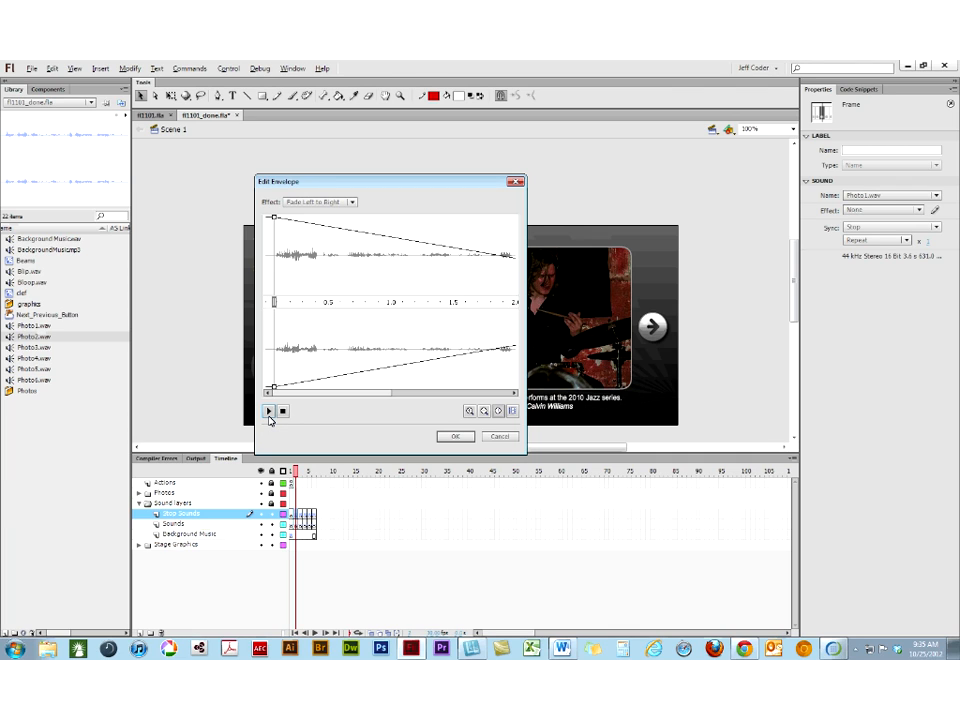
{"action": "left_click", "coordinate": [345, 206]}
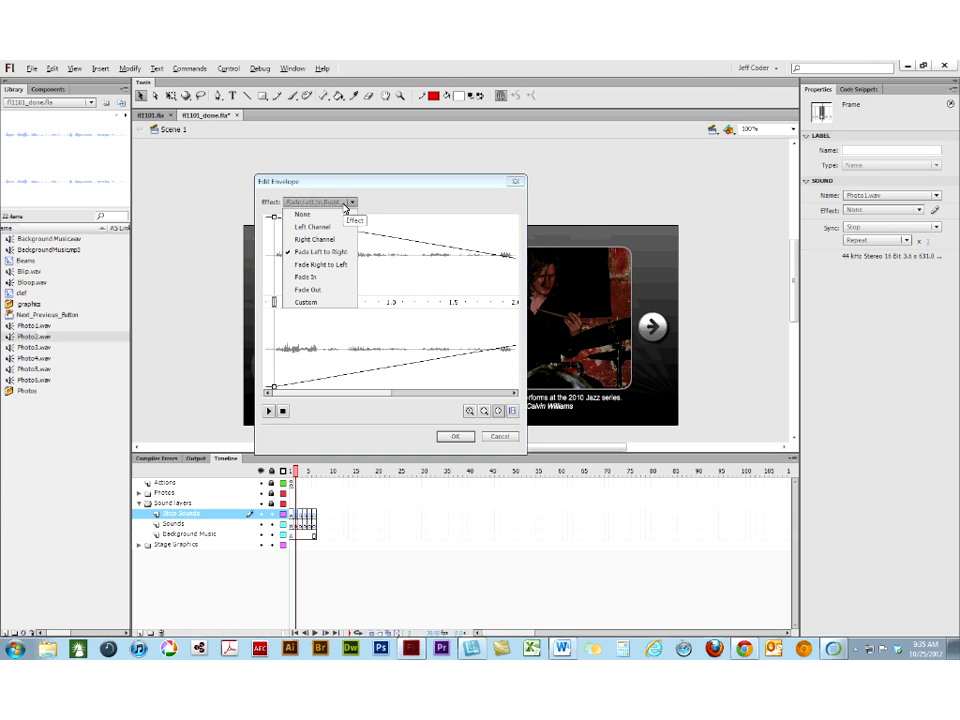
{"action": "left_click", "coordinate": [322, 279]}
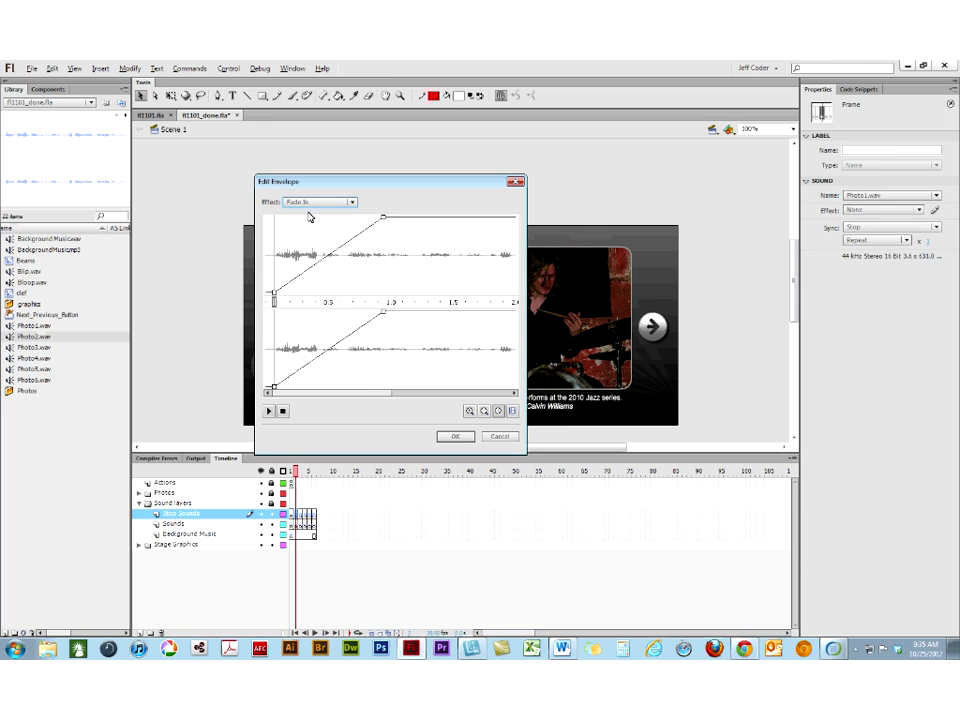
{"action": "left_click", "coordinate": [311, 205]}
{"action": "left_click", "coordinate": [300, 289]}
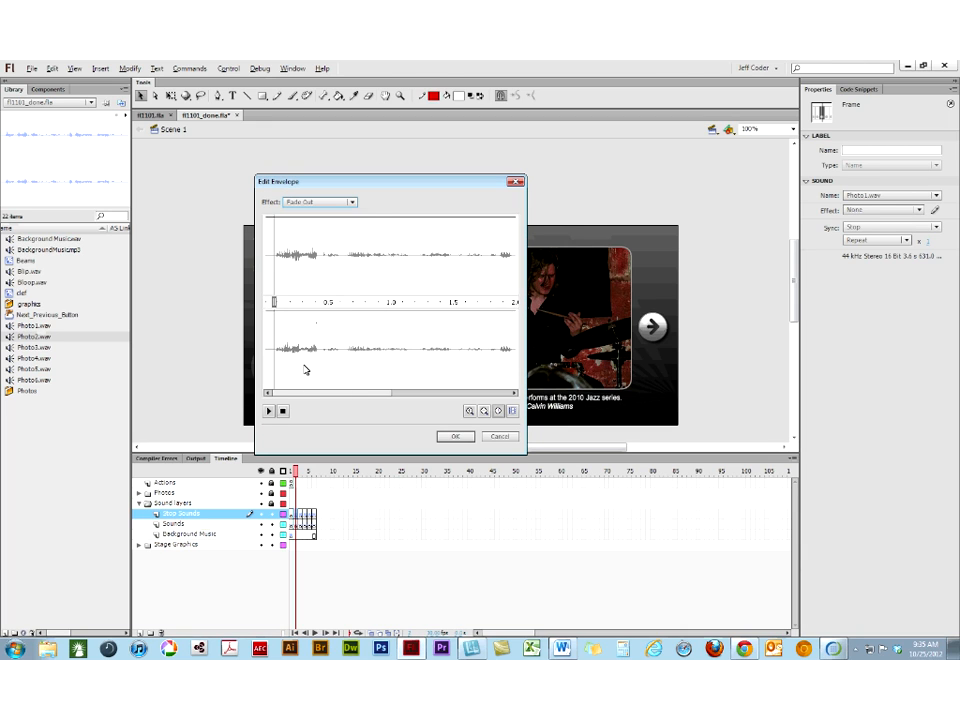
- Try shaping a custom rising and falling volume envelope on Photo1.wav's left channel, and discard the envelope edits
{"action": "left_click_drag", "start_coordinate": [307, 394], "coordinate": [281, 362]}
{"action": "left_click_drag", "start_coordinate": [285, 217], "coordinate": [284, 262]}
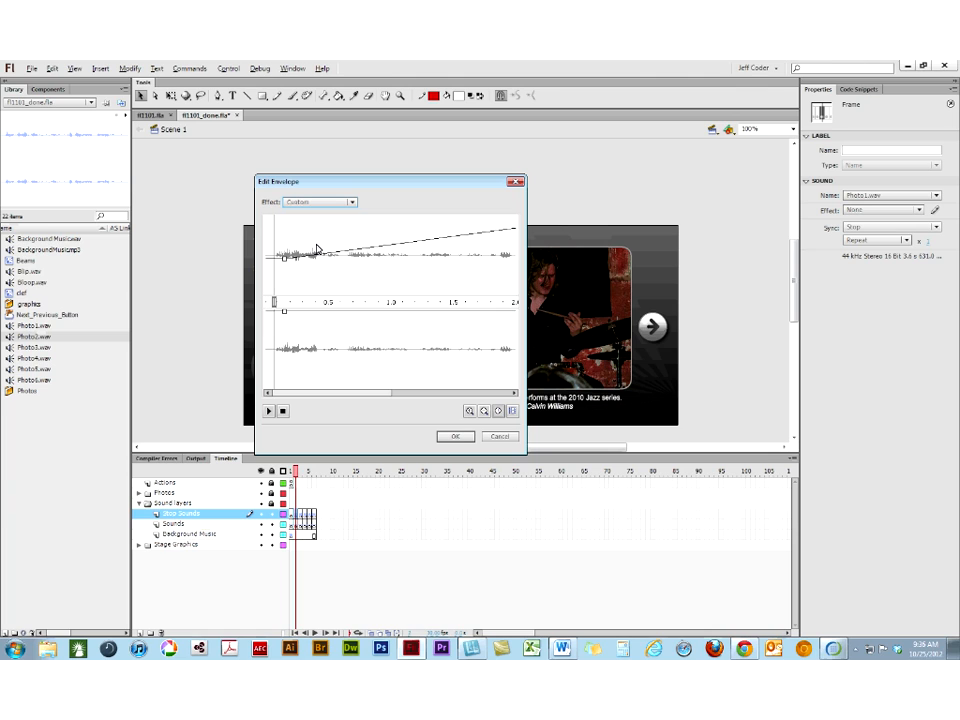
{"action": "left_click", "coordinate": [378, 247]}
{"action": "mouse_move", "coordinate": [378, 247]}
{"action": "left_mouse_down"}
{"action": "mouse_move", "coordinate": [374, 230]}
{"action": "mouse_move", "coordinate": [428, 229]}
{"action": "mouse_move", "coordinate": [431, 274]}
{"action": "left_mouse_up"}
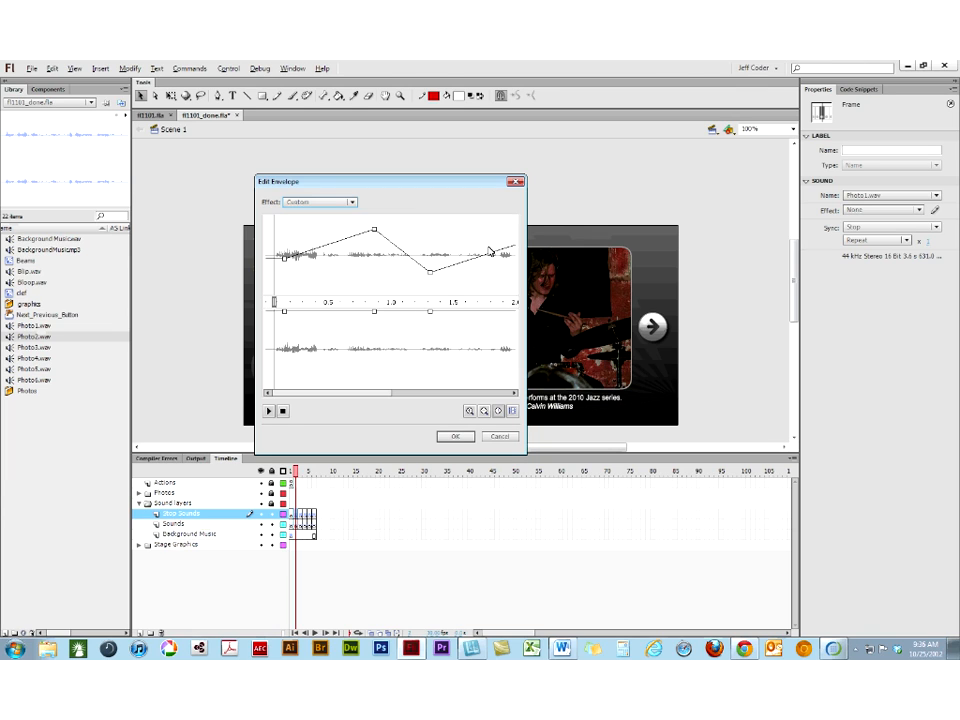
{"action": "mouse_move", "coordinate": [490, 253]}
{"action": "left_mouse_down"}
{"action": "mouse_move", "coordinate": [470, 232]}
{"action": "mouse_move", "coordinate": [512, 223]}
{"action": "mouse_move", "coordinate": [511, 275]}
{"action": "left_mouse_up"}
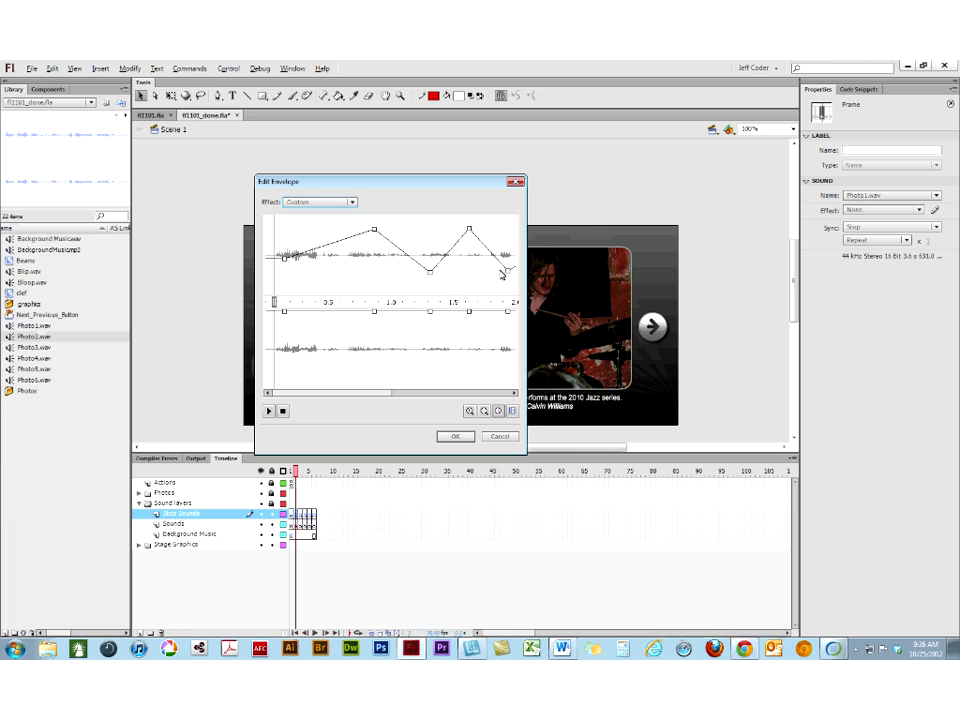
{"action": "left_click", "coordinate": [498, 437]}
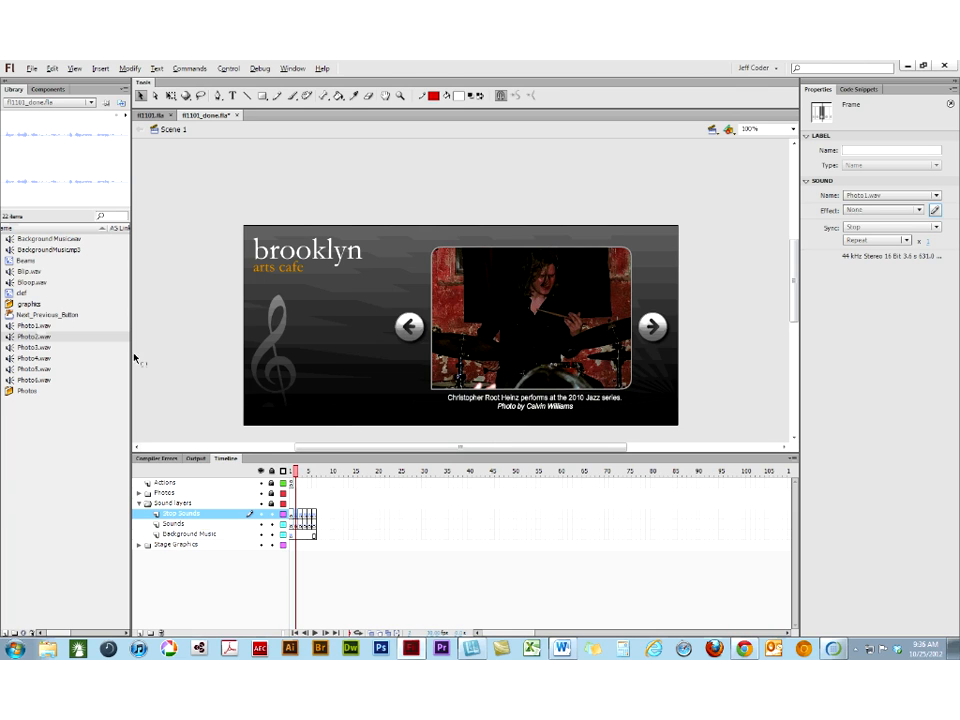
- Review the file formats available for importing to the library, including MP3 Sound and Adobe Sound Document, without importing anything
{"action": "left_click", "coordinate": [32, 68]}
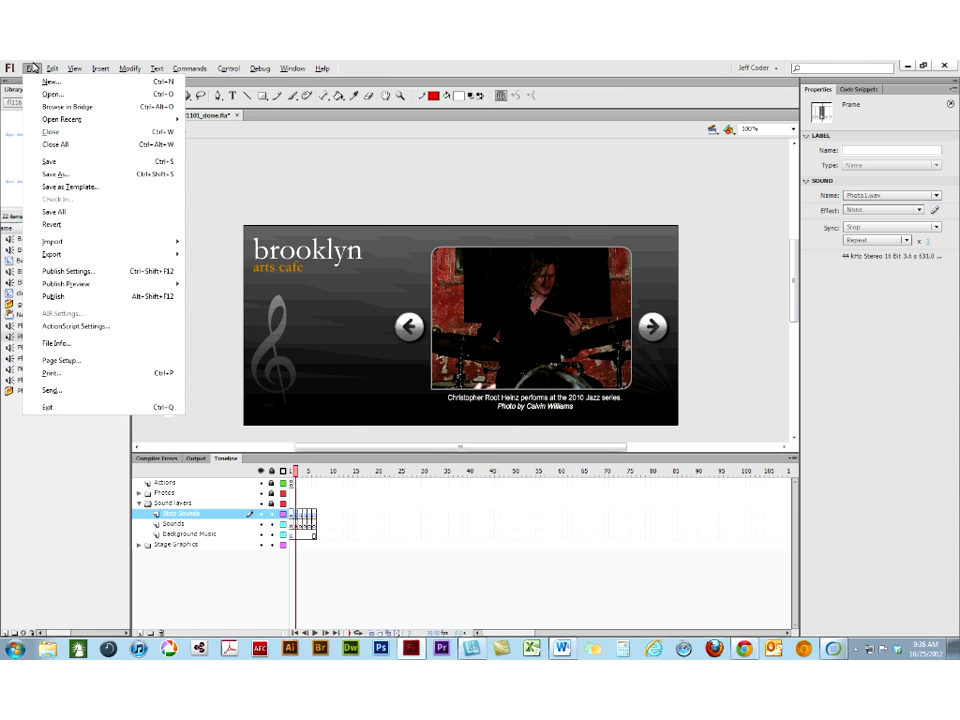
{"action": "mouse_move", "coordinate": [34, 242]}
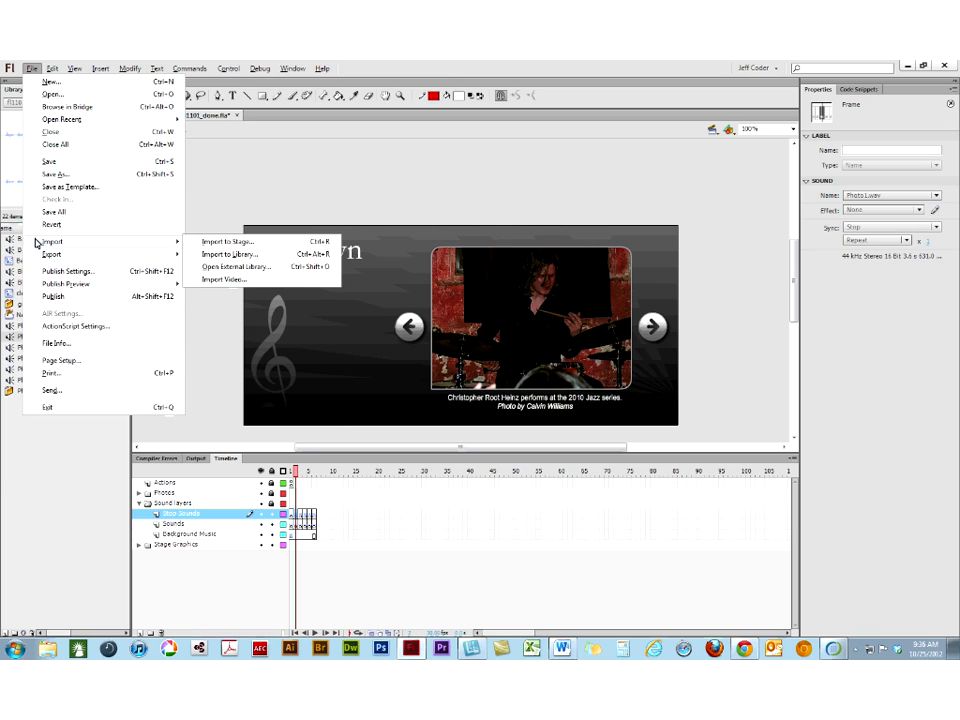
{"action": "left_click", "coordinate": [213, 256]}
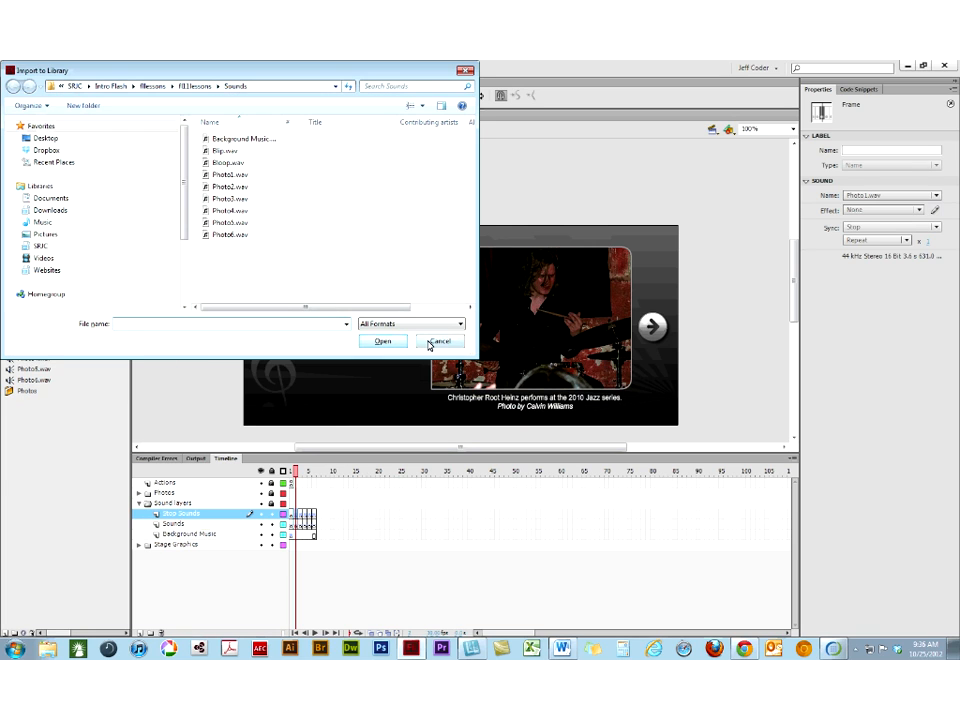
{"action": "left_click", "coordinate": [420, 325]}
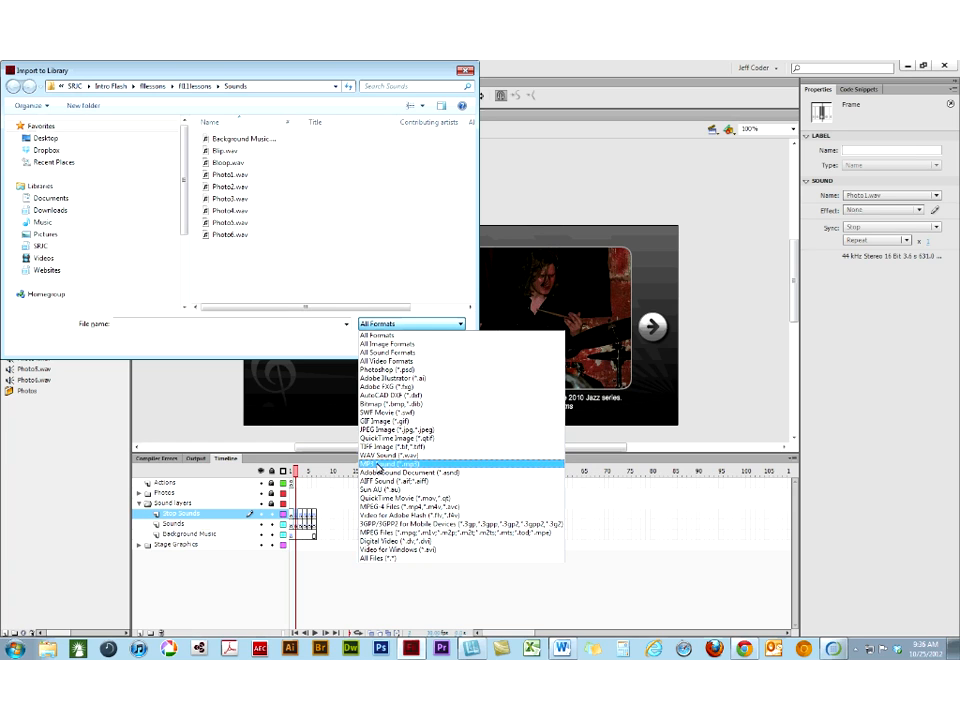
{"action": "left_click", "coordinate": [955, 209]}
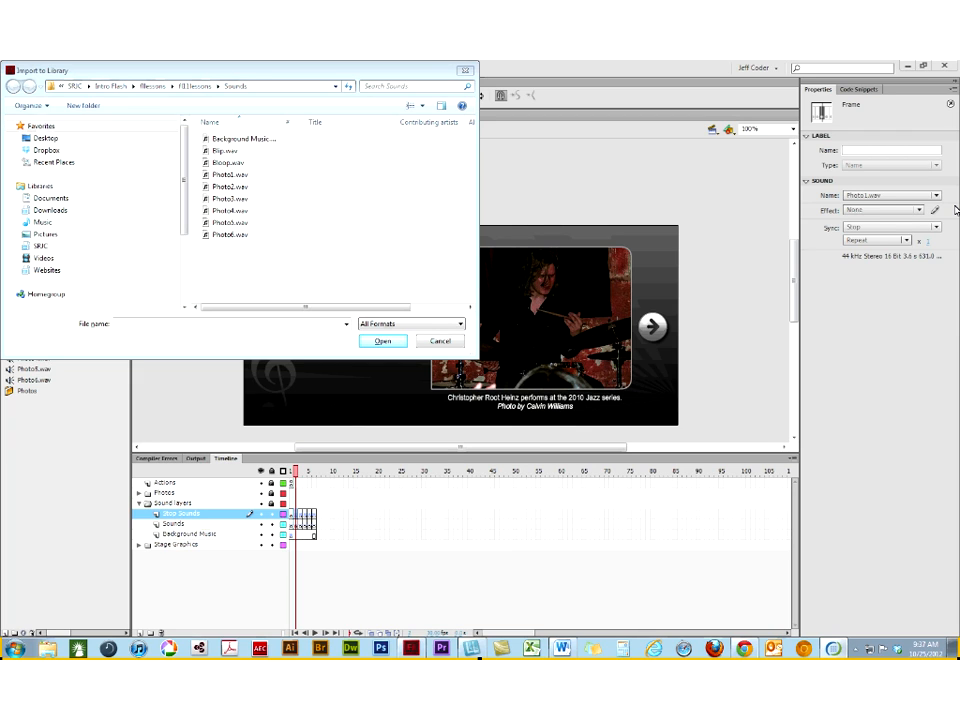
{"action": "left_click", "coordinate": [408, 324]}
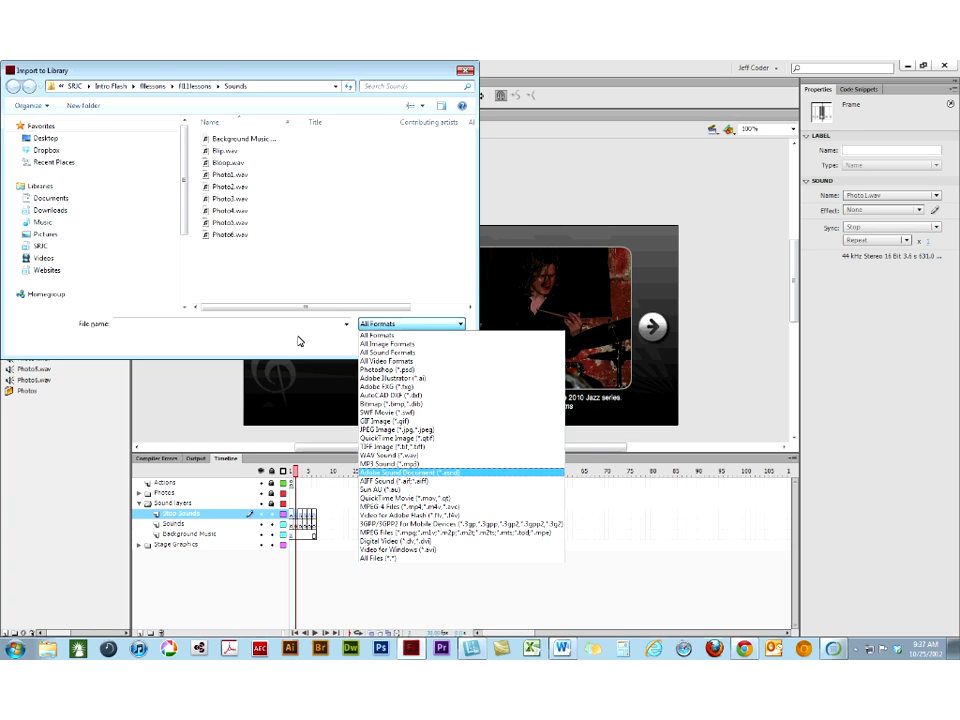
{"action": "key", "text": "Escape"}
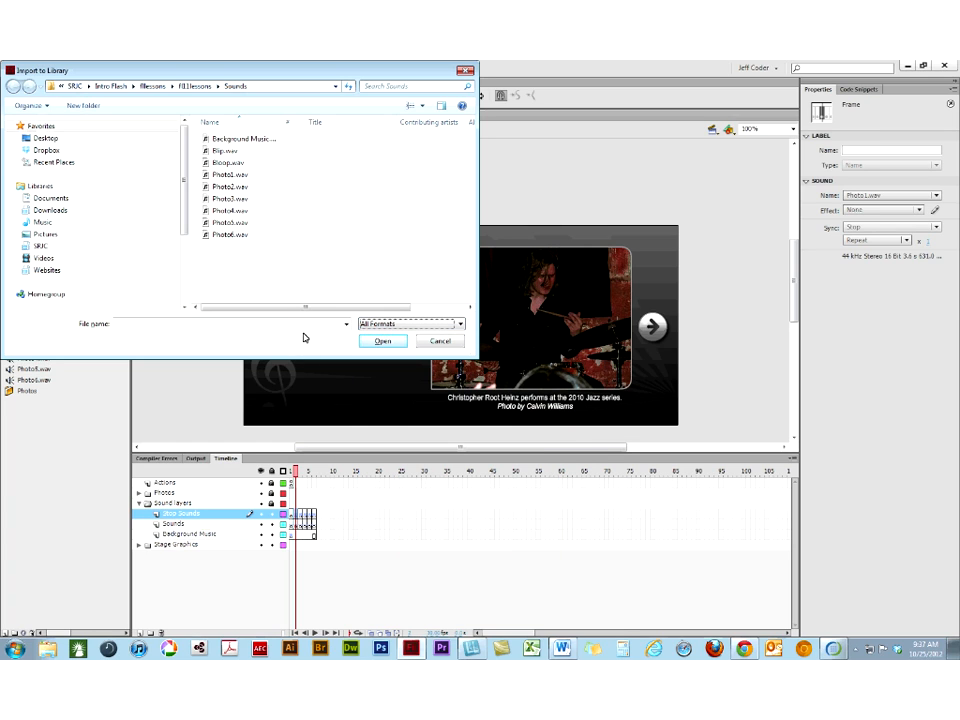
{"action": "left_click", "coordinate": [431, 343]}
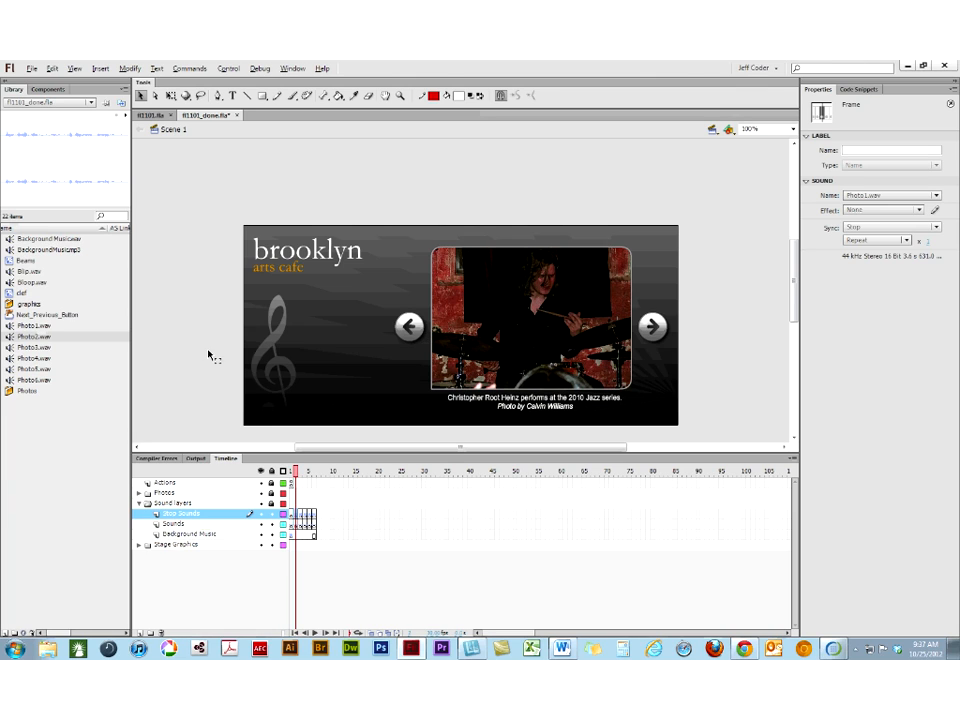
- View the layers inside fl1101.fla's Sound layers folder, and return to the frame 2 stop sound in fl1101_done.fla
{"action": "left_click", "coordinate": [150, 116]}
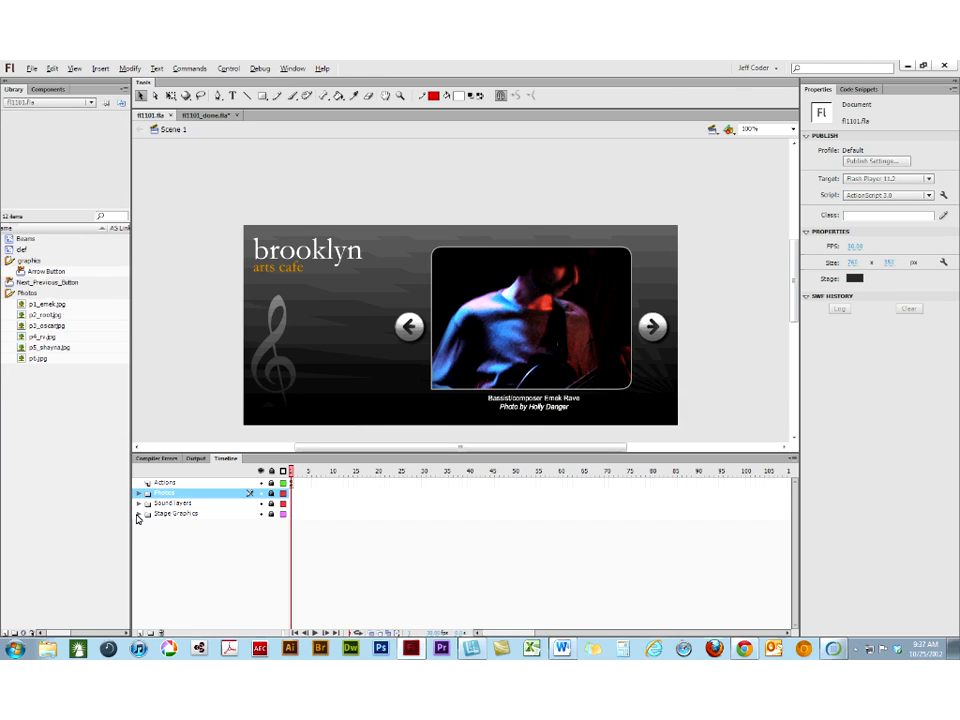
{"action": "left_click", "coordinate": [140, 504]}
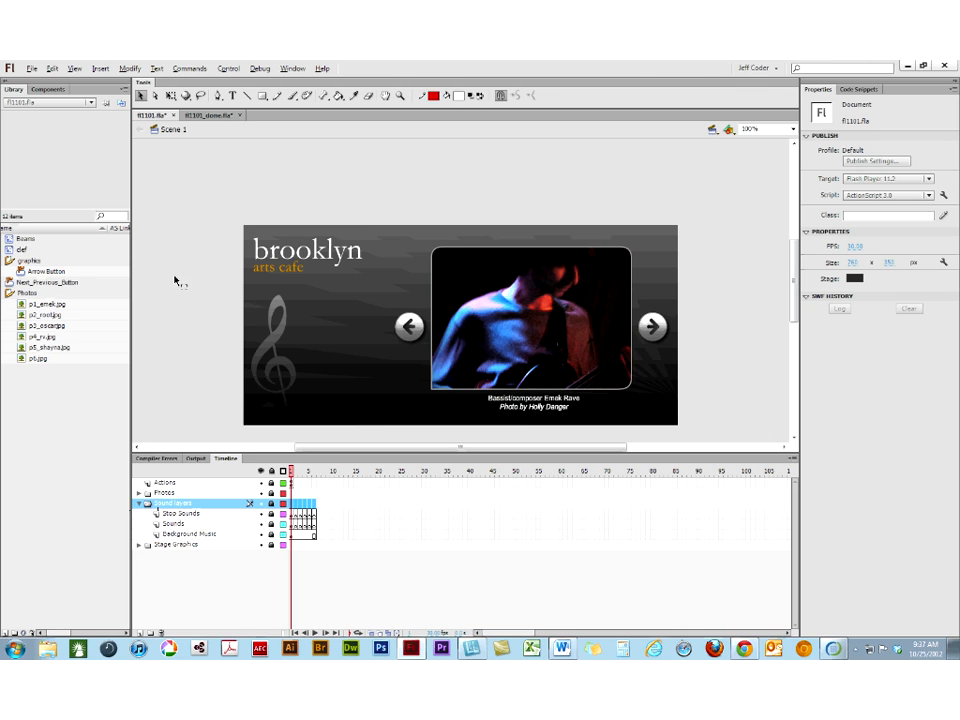
{"action": "left_click", "coordinate": [188, 117]}
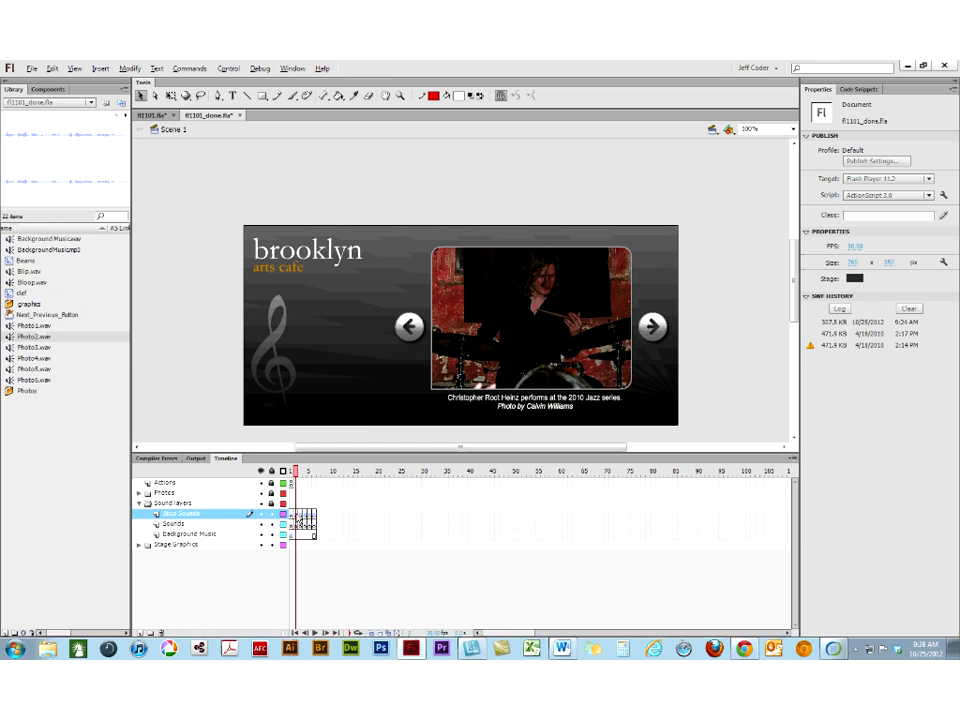
{"action": "left_click", "coordinate": [299, 521]}
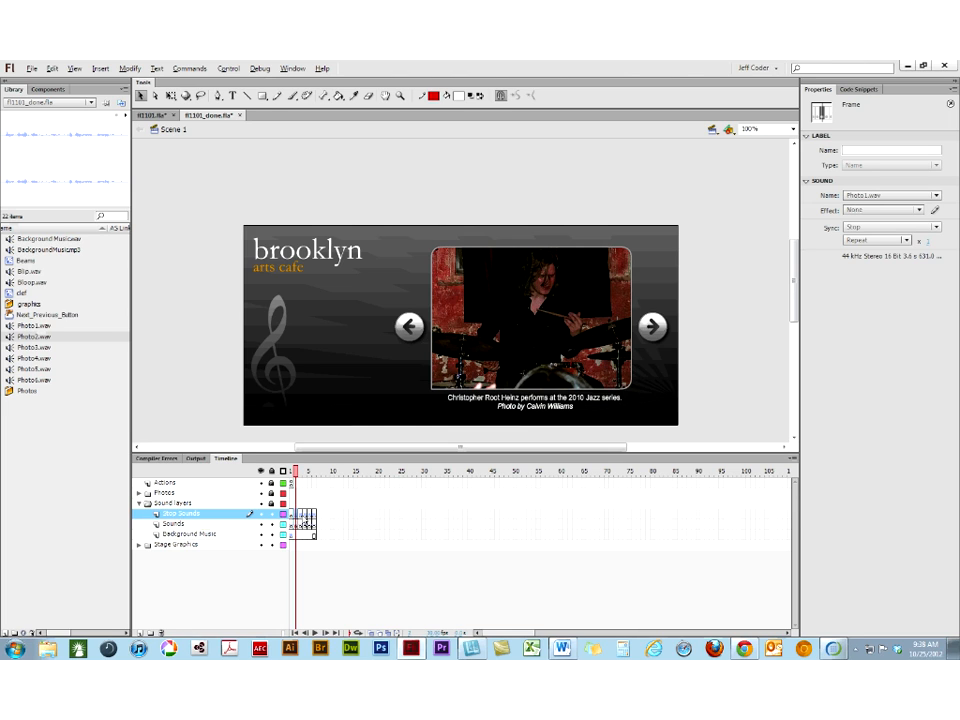
- Examine the sync settings of the early Stop Sounds and Sounds keyframes in fl1101_done.fla, and return to fl1101.fla
{"action": "left_click", "coordinate": [304, 521]}
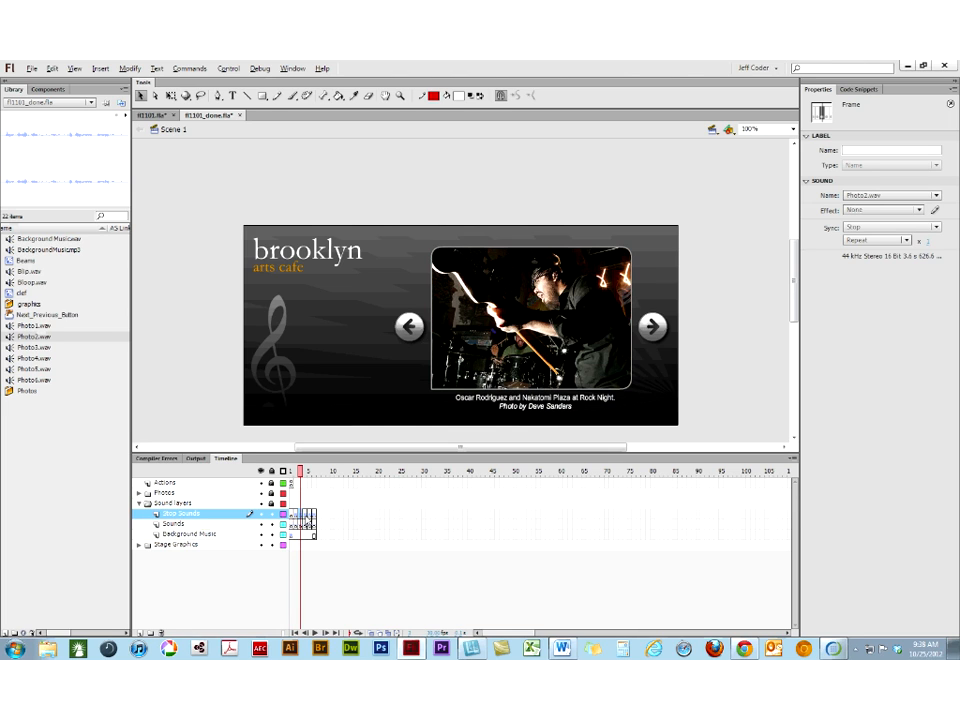
{"action": "left_click", "coordinate": [292, 524]}
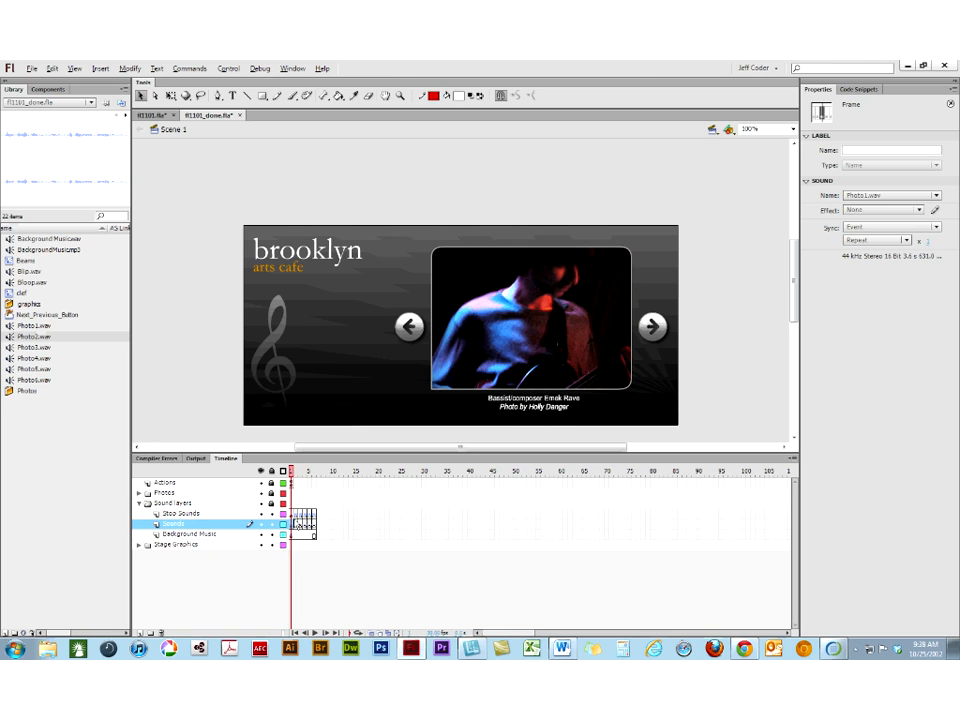
{"action": "left_click", "coordinate": [297, 514]}
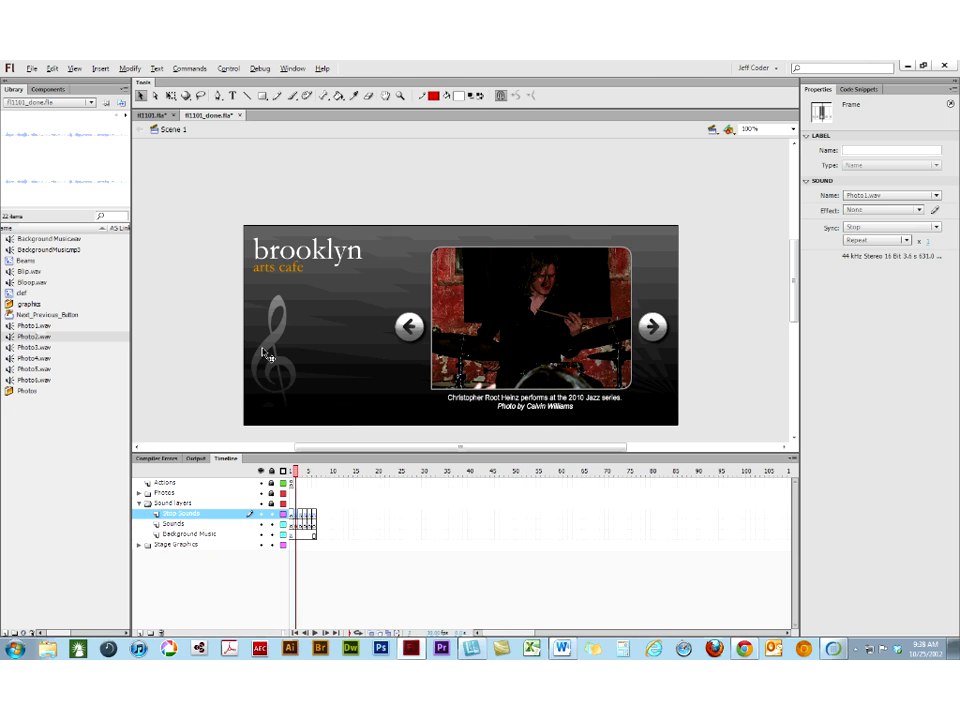
{"action": "left_click", "coordinate": [160, 116]}
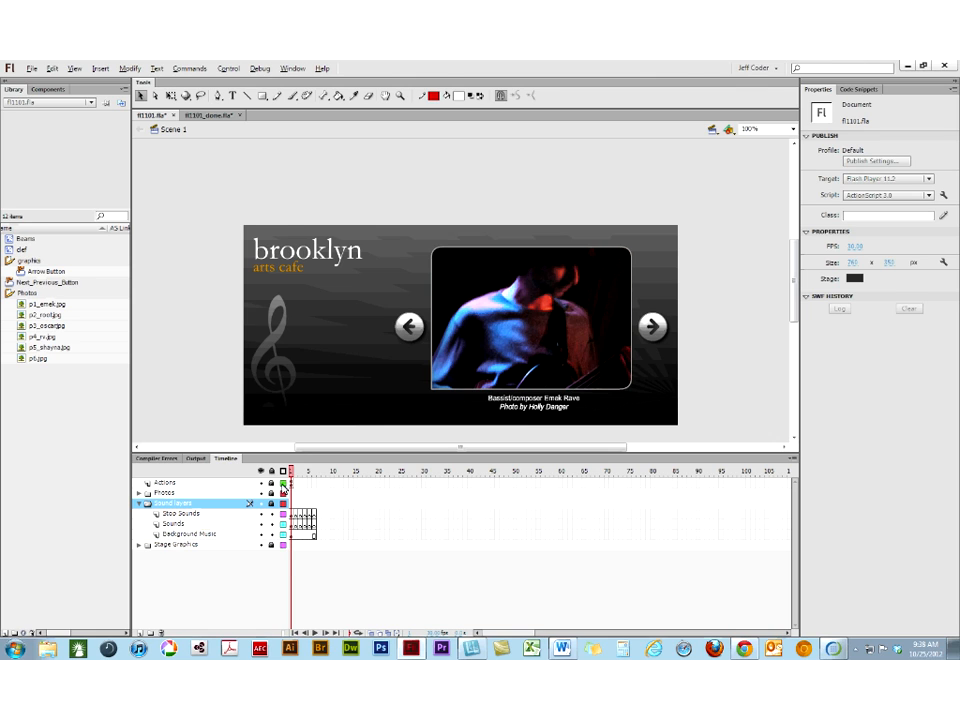
- Try spreading the keyframes apart on the Stop Sounds layer alone, and undo all of those frame insertions
{"action": "left_click", "coordinate": [293, 514]}
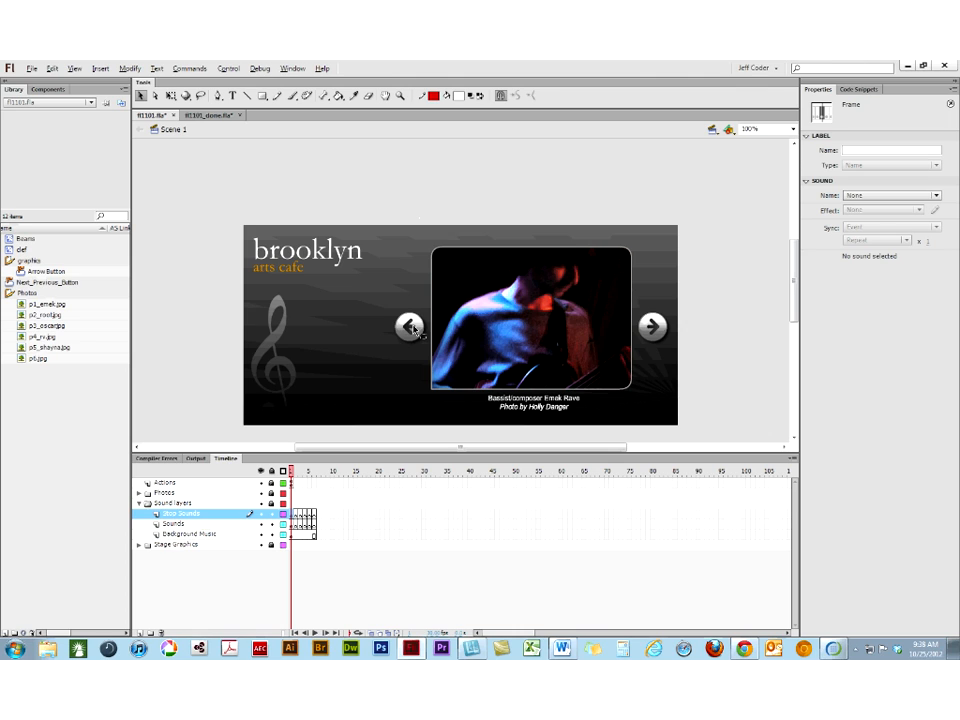
{"action": "left_click_drag", "start_coordinate": [300, 514], "coordinate": [528, 520]}
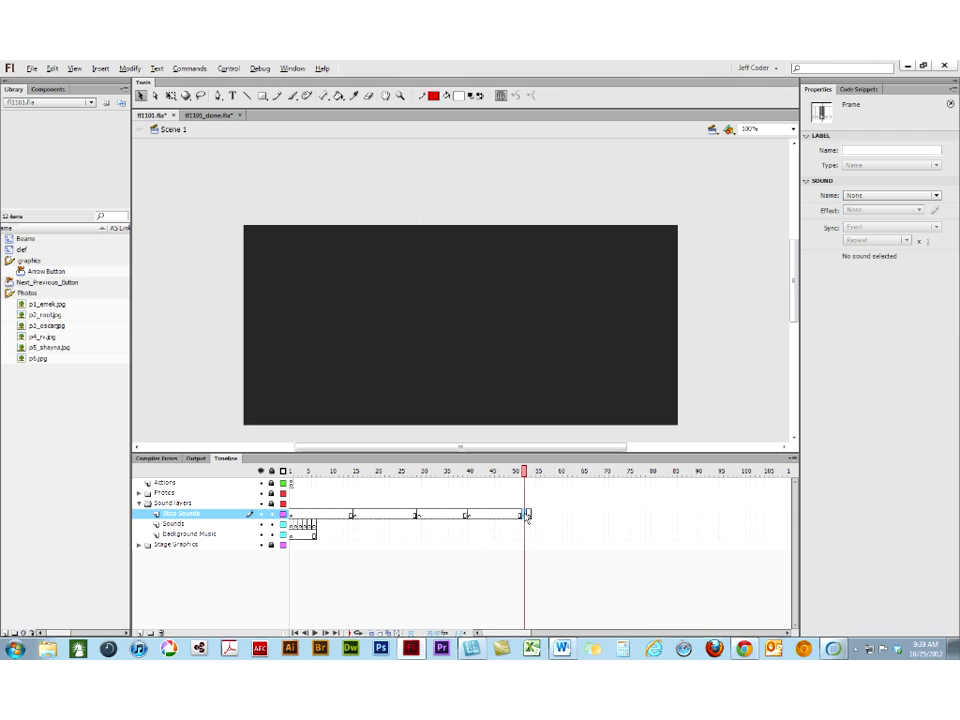
{"action": "key", "text": "ctrl+z"}
{"action": "key", "text": "ctrl+z"}
{"action": "key", "text": "ctrl+z"}
{"action": "key", "text": "ctrl+z"}
{"action": "key", "text": "ctrl+z"}
{"action": "key", "text": "ctrl+z"}
{"action": "key", "text": "ctrl+z"}
{"action": "key", "text": "ctrl+z"}
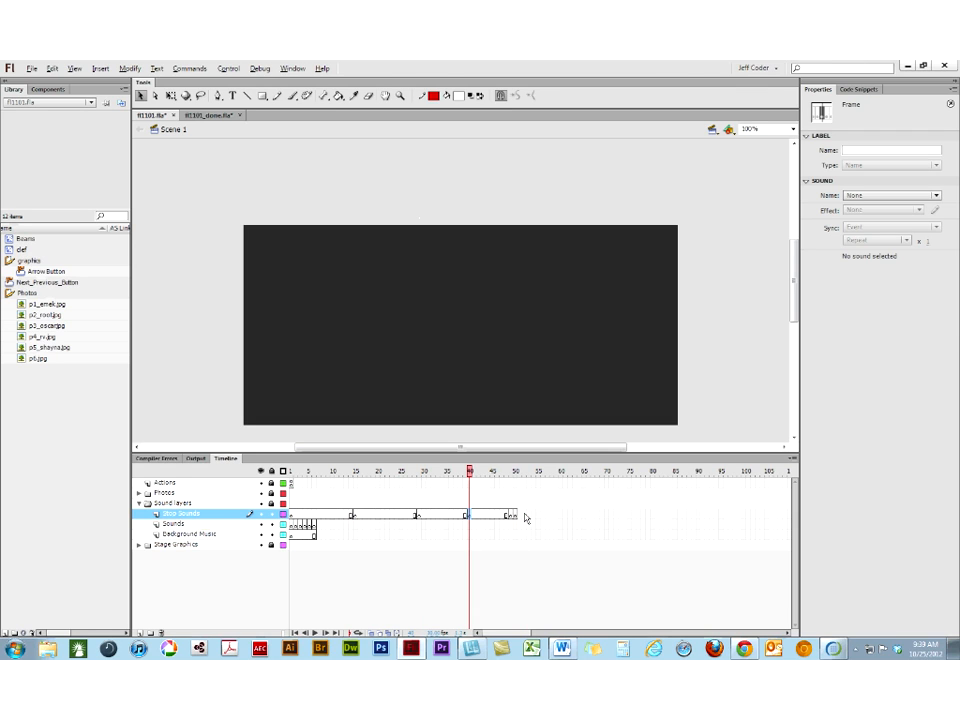
{"action": "key", "text": "ctrl+z"}
{"action": "key", "text": "ctrl+z"}
{"action": "key", "text": "ctrl+z"}
{"action": "key", "text": "ctrl+z"}
{"action": "key", "text": "ctrl+z"}
{"action": "key", "text": "ctrl+z"}
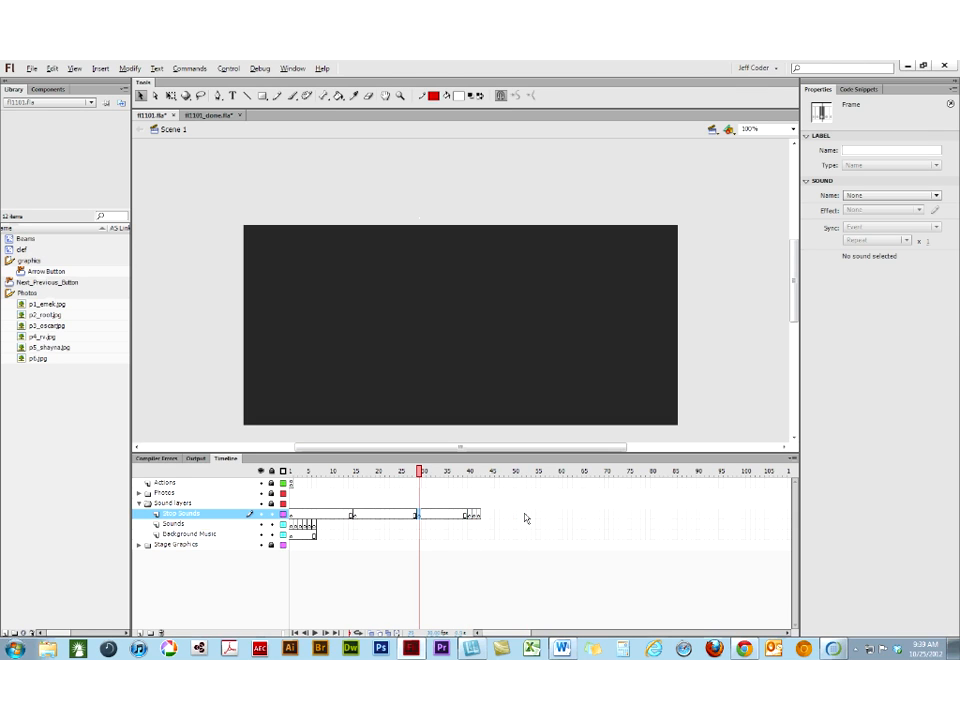
{"action": "key", "text": "ctrl+z"}
{"action": "key", "text": "ctrl+z"}
{"action": "key", "text": "ctrl+z"}
{"action": "key", "text": "ctrl+z"}
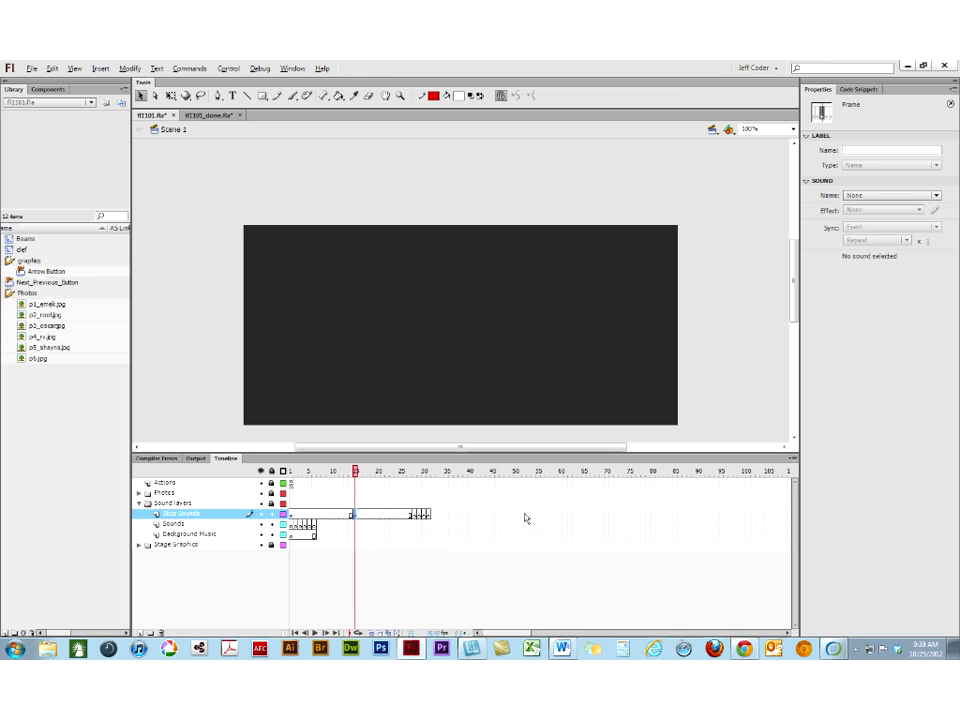
{"action": "key", "text": "ctrl+z"}
{"action": "key", "text": "ctrl+z"}
{"action": "key", "text": "ctrl+z"}
{"action": "key", "text": "ctrl+z"}
{"action": "key", "text": "ctrl+z"}
{"action": "key", "text": "ctrl+z"}
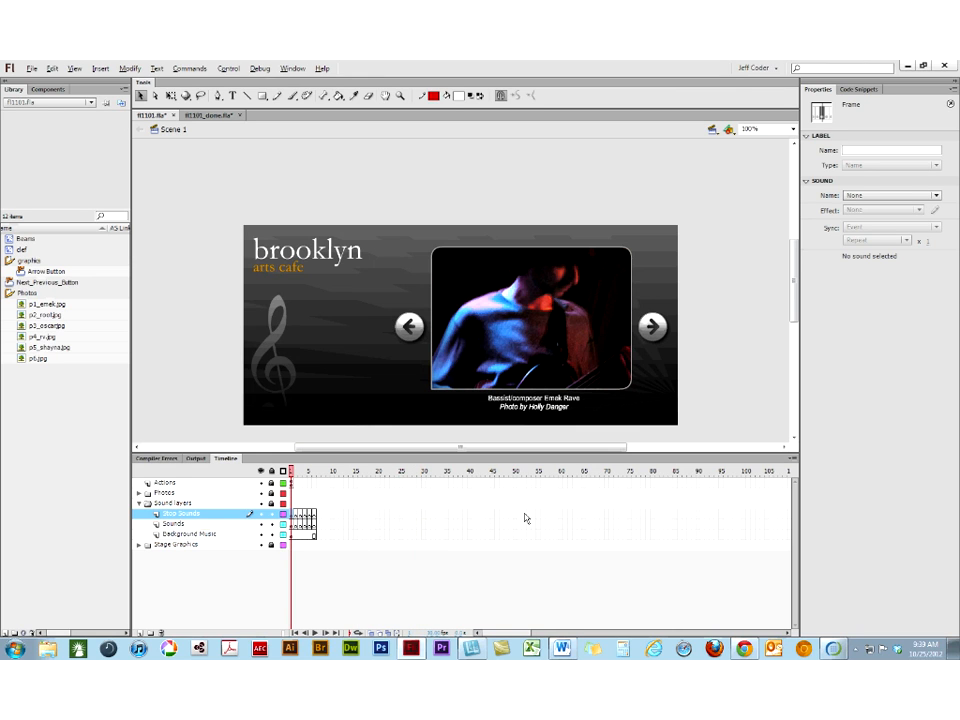
- Extend the first keyframe's span to about frame 13 on the Stop Sounds and Sounds layers together
{"action": "left_click", "coordinate": [271, 523]}
{"action": "left_click", "coordinate": [271, 533]}
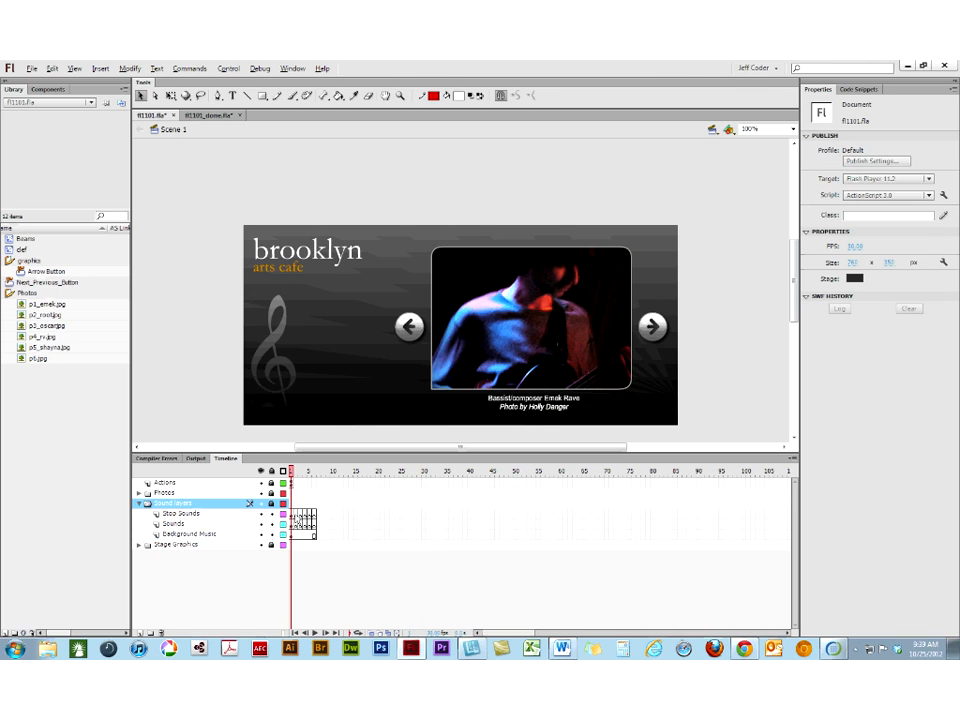
{"action": "left_click", "coordinate": [293, 523]}
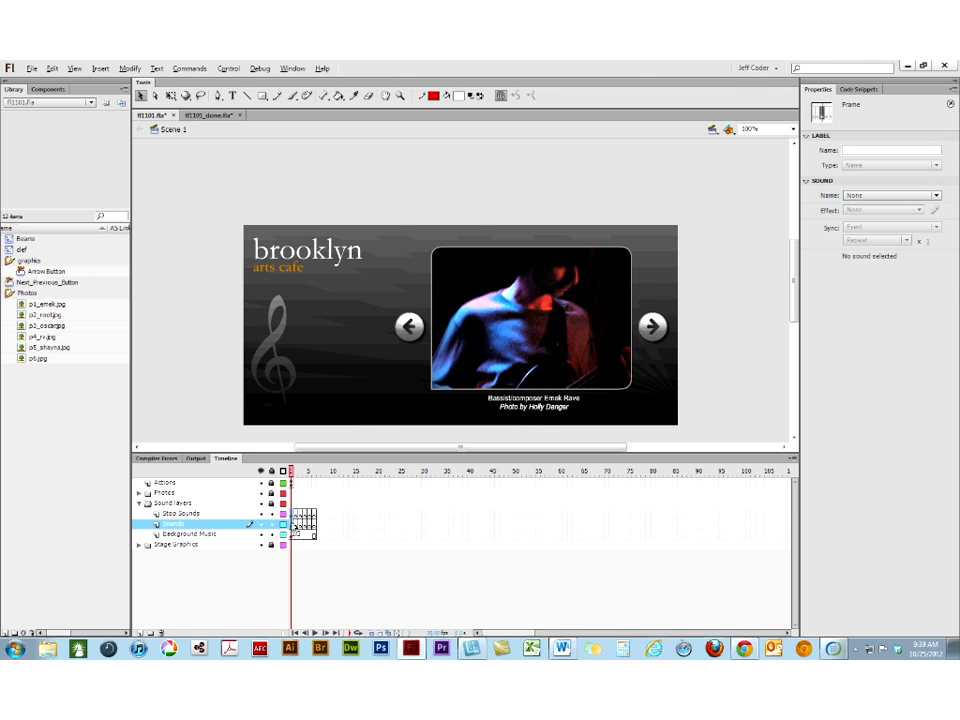
{"action": "left_click_drag", "start_coordinate": [295, 524], "coordinate": [351, 523]}
{"action": "key", "text": "F5"}
{"action": "key", "text": "F5"}
{"action": "key", "text": "F5"}
{"action": "key", "text": "F5"}
{"action": "key", "text": "F5"}
{"action": "key", "text": "F5"}
{"action": "key", "text": "F5"}
{"action": "key", "text": "F5"}
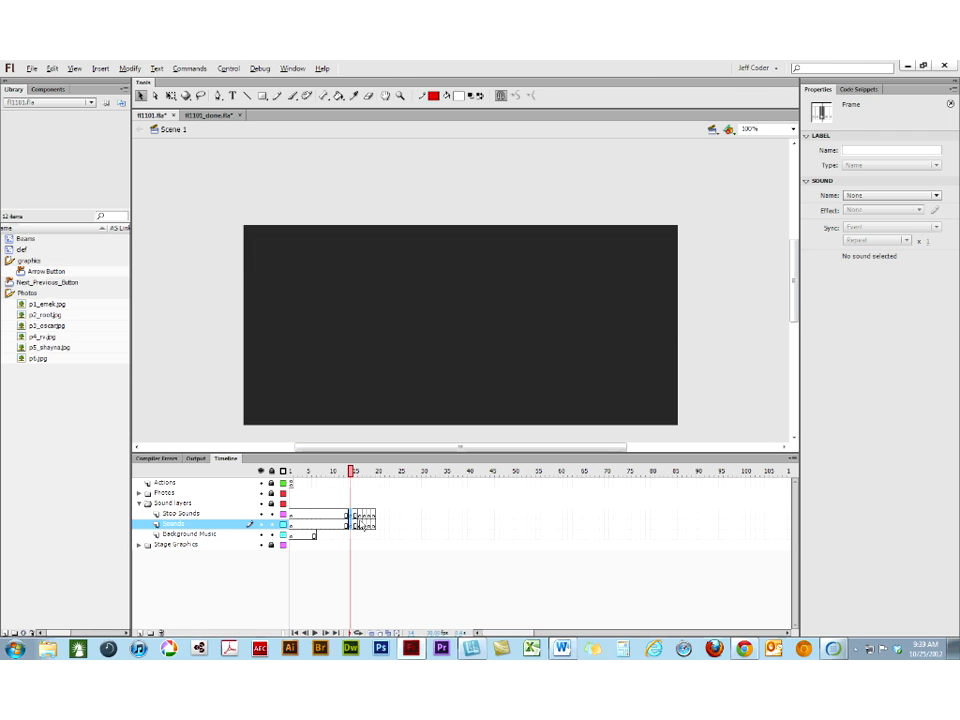
- Extend the second keyframe's span on the Stop Sounds and Sounds layers from frame 14 to about frame 28
{"action": "key", "text": "F5"}
{"action": "key", "text": "F5"}
{"action": "key", "text": "F5"}
{"action": "key", "text": "F5"}
{"action": "key", "text": "F5"}
{"action": "key", "text": "F5"}
- Extend the third keyframe's span on both sound layers from frame 29 to about frame 40
{"action": "left_click_drag", "start_coordinate": [420, 514], "coordinate": [421, 524]}
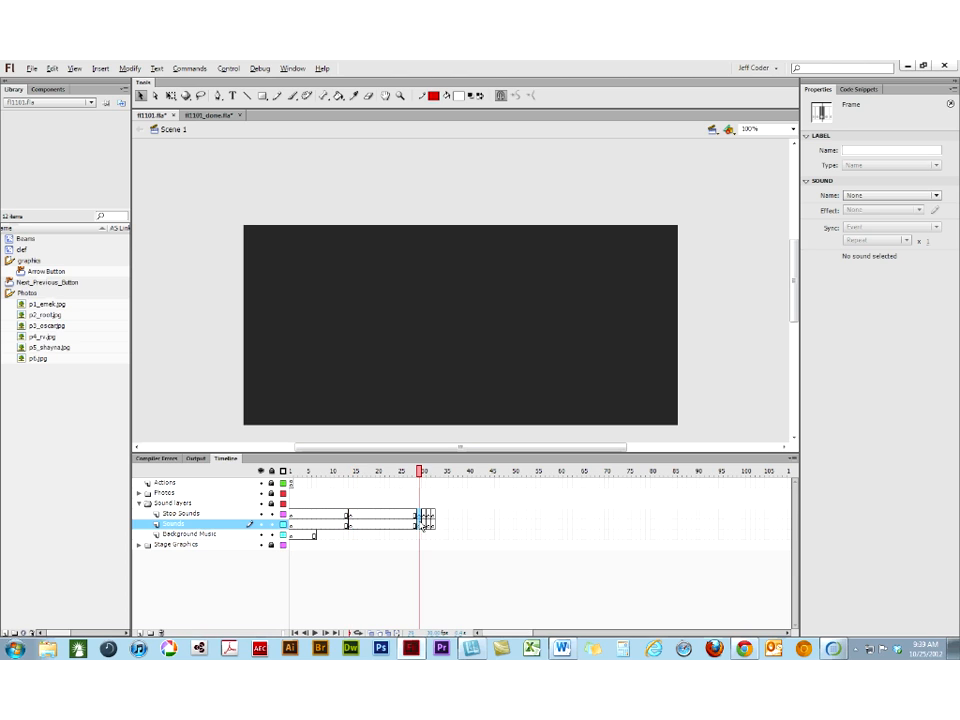
{"action": "key", "text": "F5"}
{"action": "key", "text": "F5"}
{"action": "key", "text": "F5"}
{"action": "key", "text": "F5"}
{"action": "key", "text": "F5"}
{"action": "key", "text": "F5"}
{"action": "key", "text": "F5"}
{"action": "key", "text": "F5"}
{"action": "key", "text": "F5"}
{"action": "key", "text": "F5"}
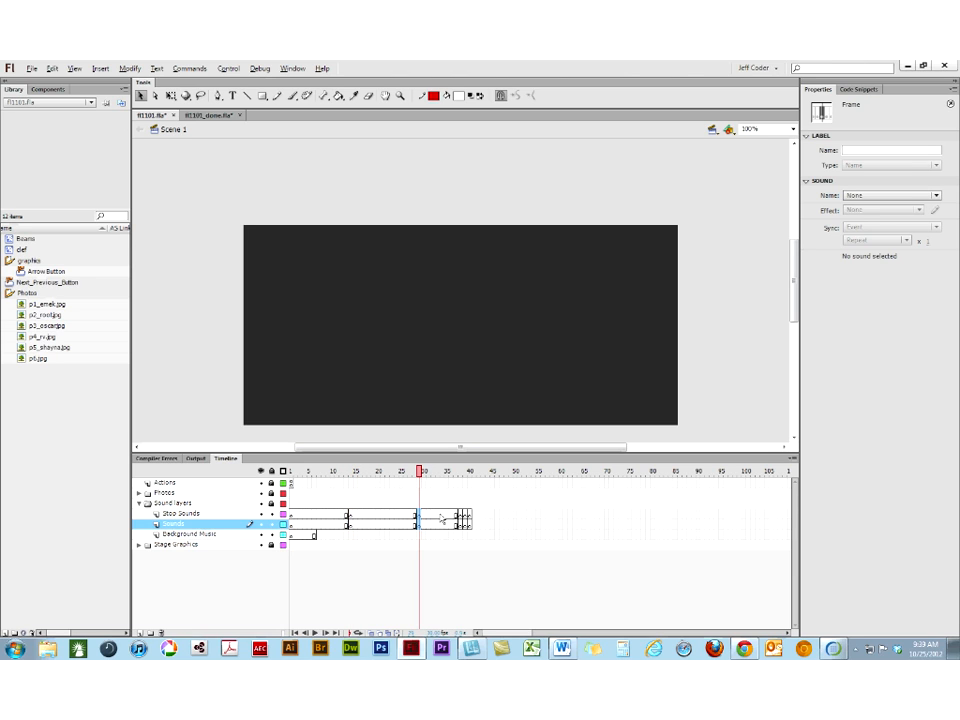
- Extend the fourth keyframe's span on both sound layers from frame 41 to about frame 55
{"action": "left_click_drag", "start_coordinate": [475, 514], "coordinate": [476, 524]}
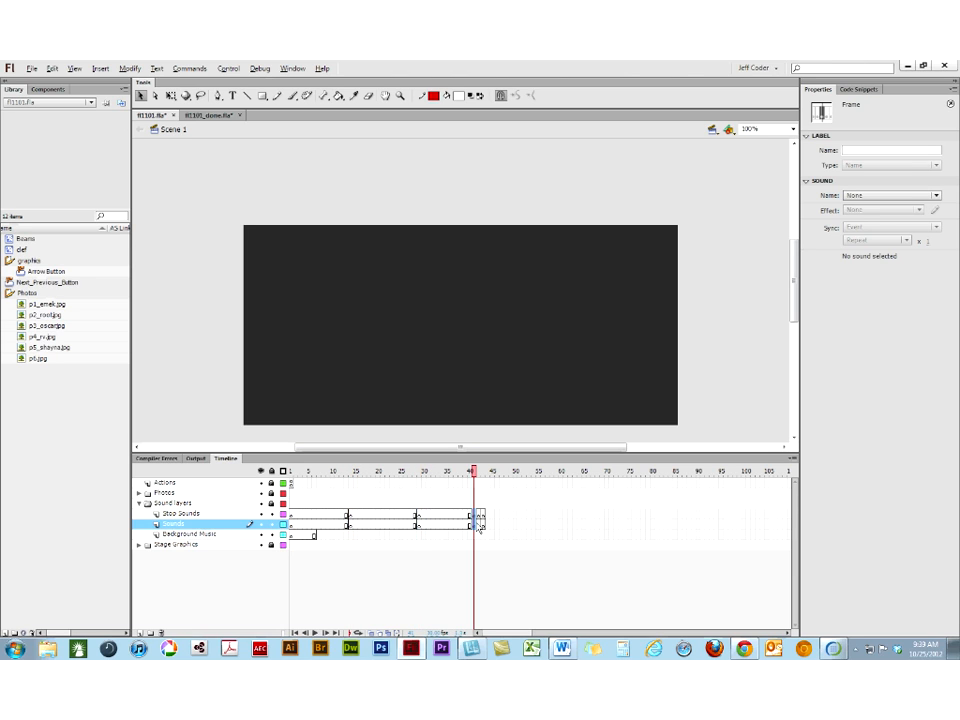
{"action": "key", "text": "F5"}
{"action": "key", "text": "F5"}
{"action": "key", "text": "F5"}
{"action": "key", "text": "F5"}
{"action": "key", "text": "F5"}
{"action": "key", "text": "F5"}
{"action": "key", "text": "F5"}
{"action": "key", "text": "F5"}
{"action": "key", "text": "F5"}
{"action": "key", "text": "F5"}
{"action": "key", "text": "F5"}
{"action": "key", "text": "F5"}
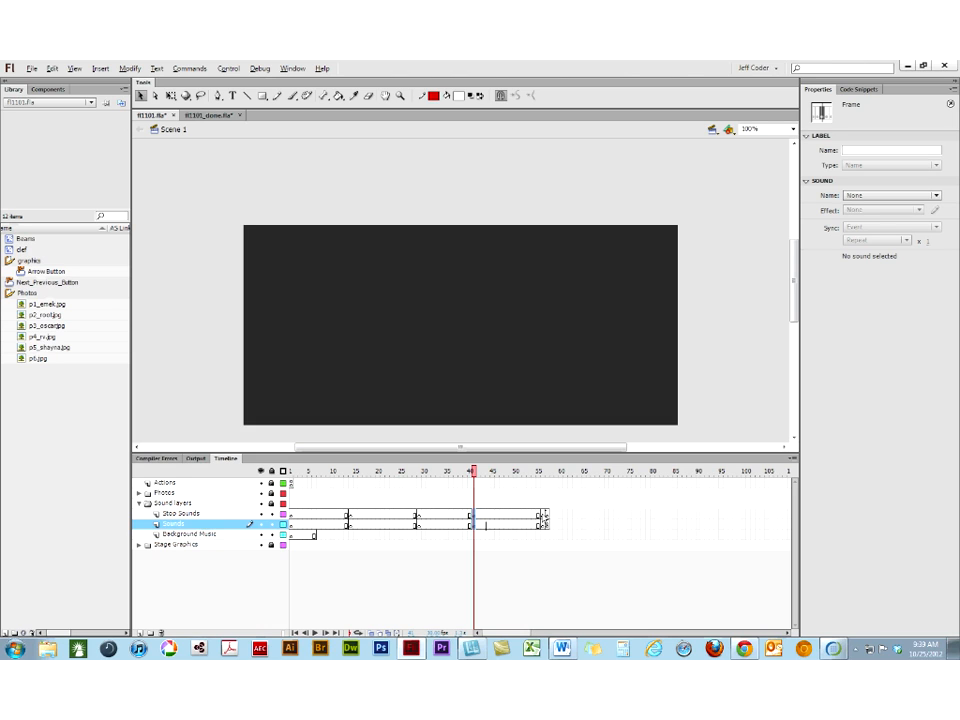
- Extend the fifth keyframe's span on both sound layers from frame 56 to about frame 71
{"action": "left_click_drag", "start_coordinate": [543, 515], "coordinate": [543, 524]}
{"action": "key", "text": "F5"}
{"action": "key", "text": "F5"}
{"action": "key", "text": "F5"}
{"action": "key", "text": "F5"}
{"action": "key", "text": "F5"}
{"action": "key", "text": "F5"}
{"action": "key", "text": "F5"}
{"action": "key", "text": "F5"}
{"action": "key", "text": "F5"}
{"action": "key", "text": "F5"}
{"action": "key", "text": "F5"}
{"action": "key", "text": "F5"}
{"action": "key", "text": "F5"}
{"action": "key", "text": "F5"}
{"action": "key", "text": "F5"}
{"action": "key", "text": "F5"}
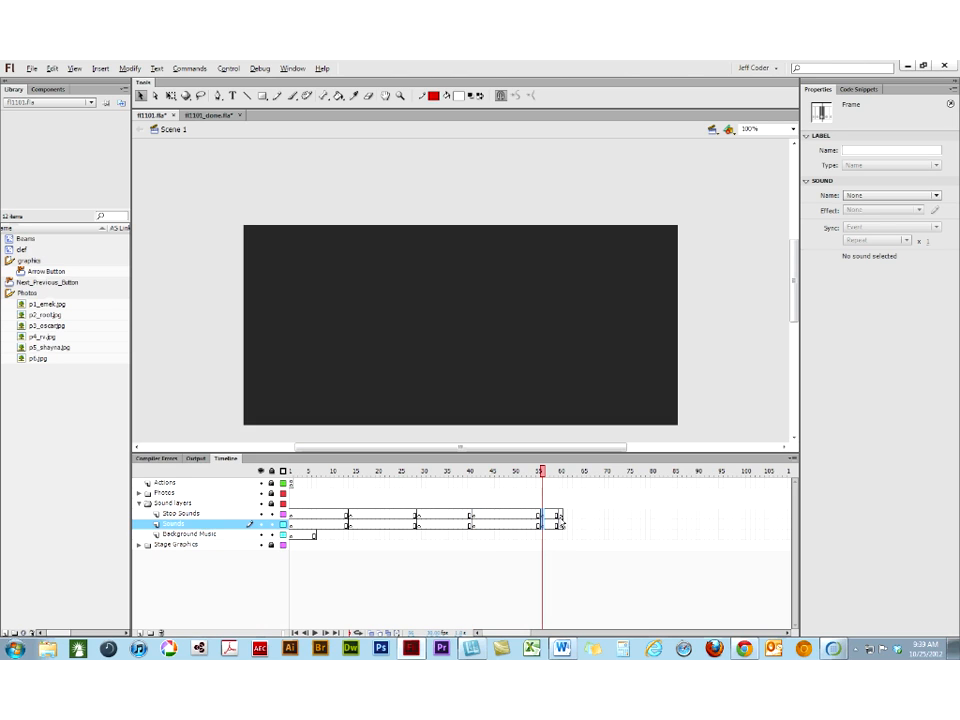
- Extend the last keyframe's span on both sound layers from frame 72 to about frame 87
{"action": "left_click_drag", "start_coordinate": [614, 514], "coordinate": [614, 525]}
{"action": "key", "text": "F5"}
{"action": "key", "text": "F5"}
{"action": "key", "text": "F5"}
{"action": "key", "text": "F5"}
{"action": "key", "text": "F5"}
{"action": "key", "text": "F5"}
{"action": "key", "text": "F5"}
{"action": "key", "text": "F5"}
{"action": "key", "text": "F5"}
{"action": "key", "text": "F5"}
{"action": "key", "text": "F5"}
{"action": "key", "text": "F5"}
{"action": "key", "text": "F5"}
{"action": "key", "text": "F5"}
{"action": "key", "text": "F5"}
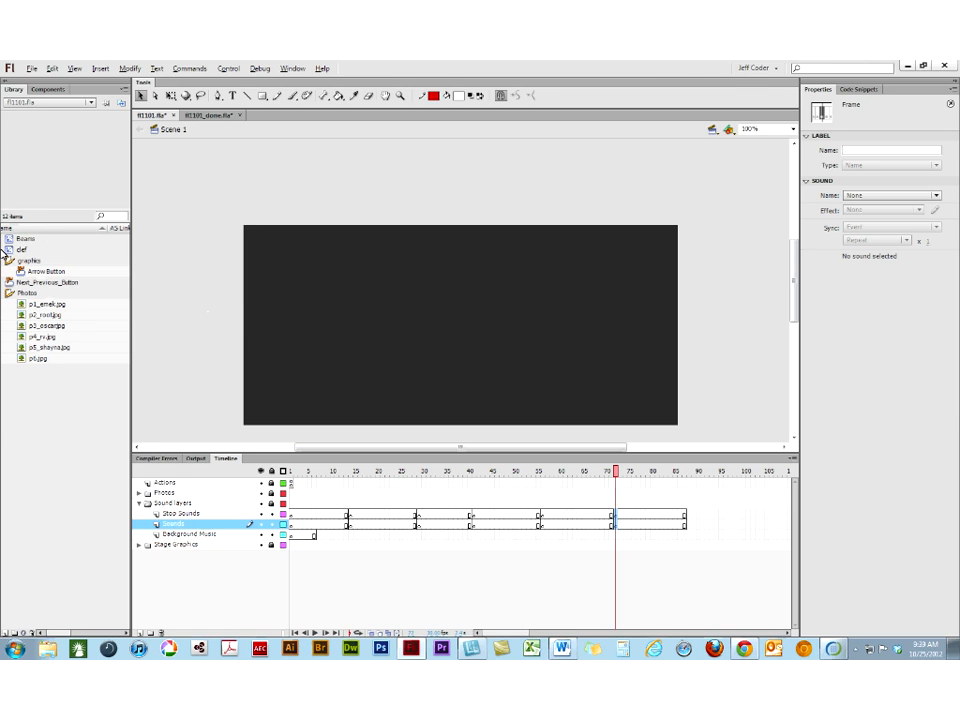
{"action": "left_click", "coordinate": [32, 69]}
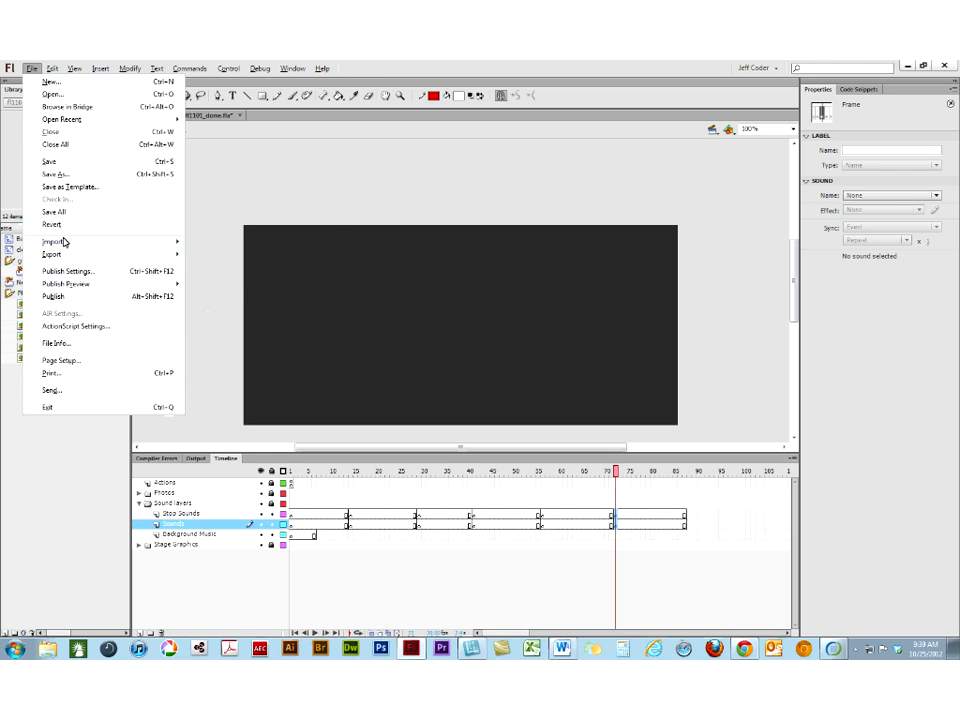
{"action": "mouse_move", "coordinate": [64, 243]}
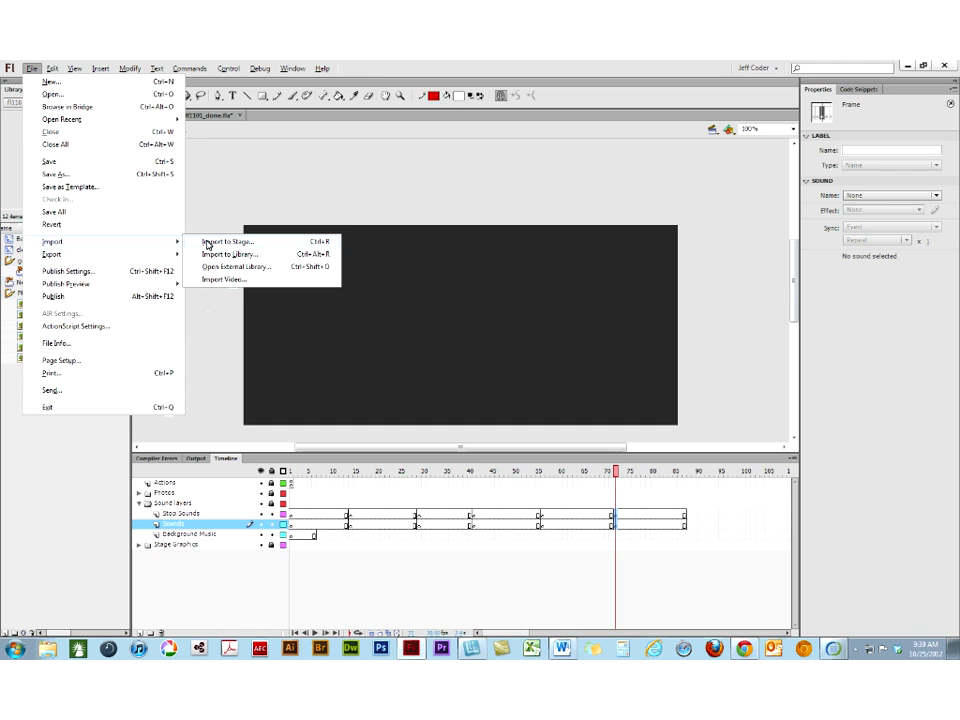
{"action": "left_click", "coordinate": [52, 457]}
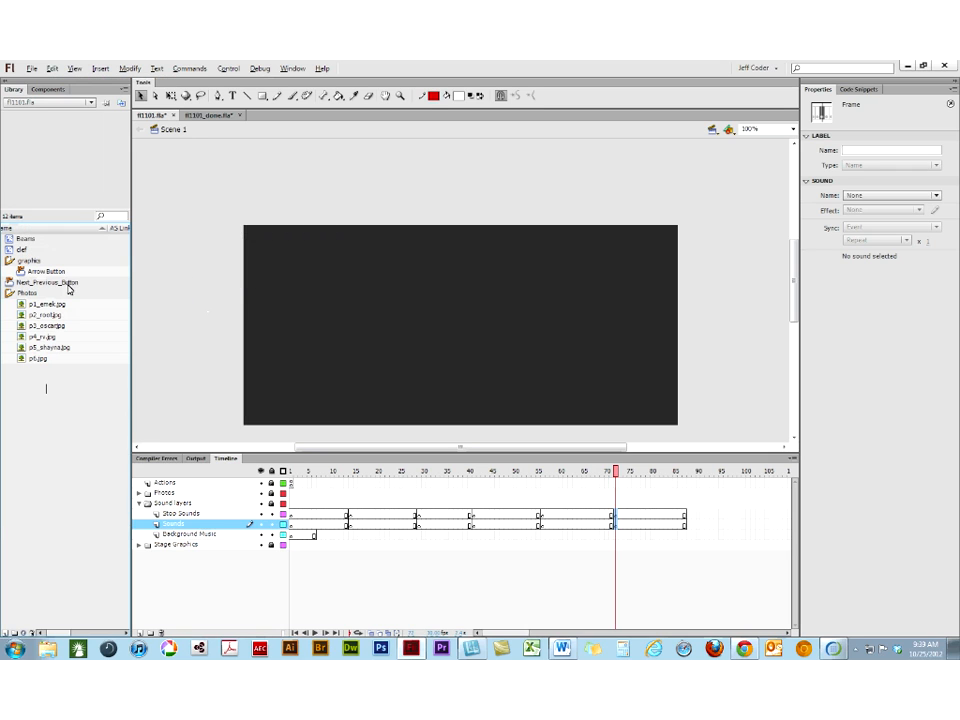
- Copy Photo1.wav through Photo6.wav from fl1101_done.fla's library into fl1101.fla by placing them beside its stage, and display fl1101.fla's library
{"action": "left_click", "coordinate": [62, 102]}
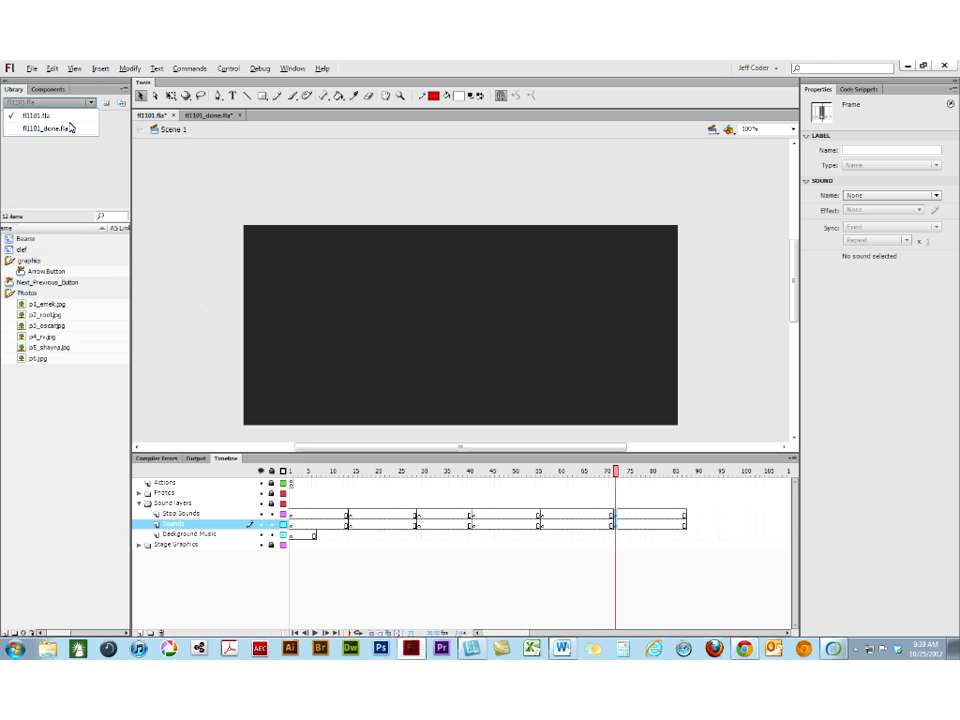
{"action": "left_click", "coordinate": [71, 128]}
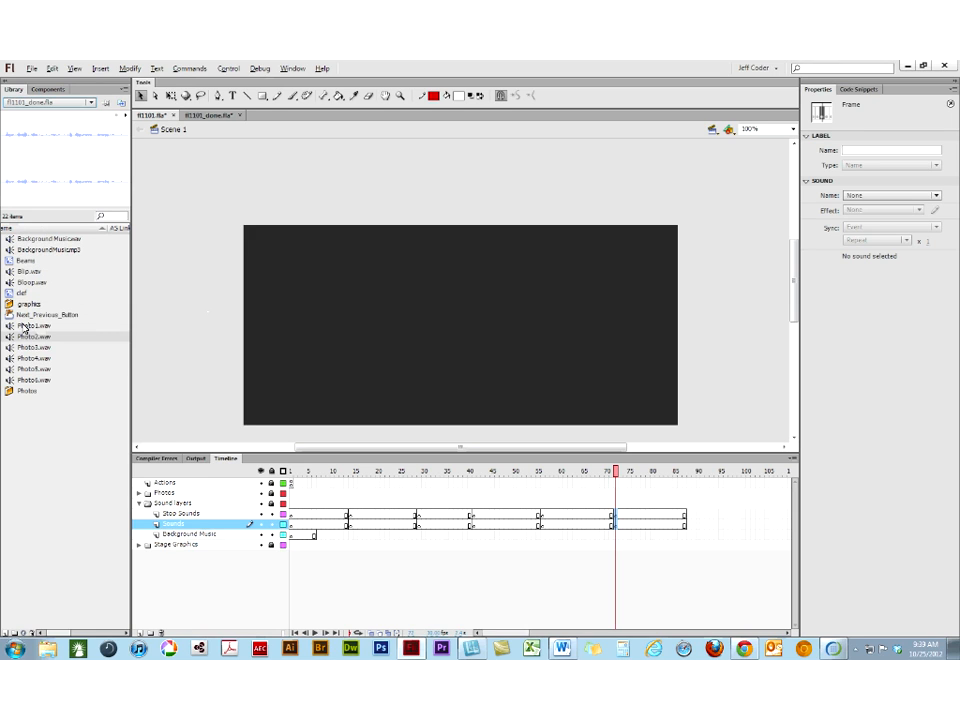
{"action": "left_click", "coordinate": [17, 375], "text": "shift"}
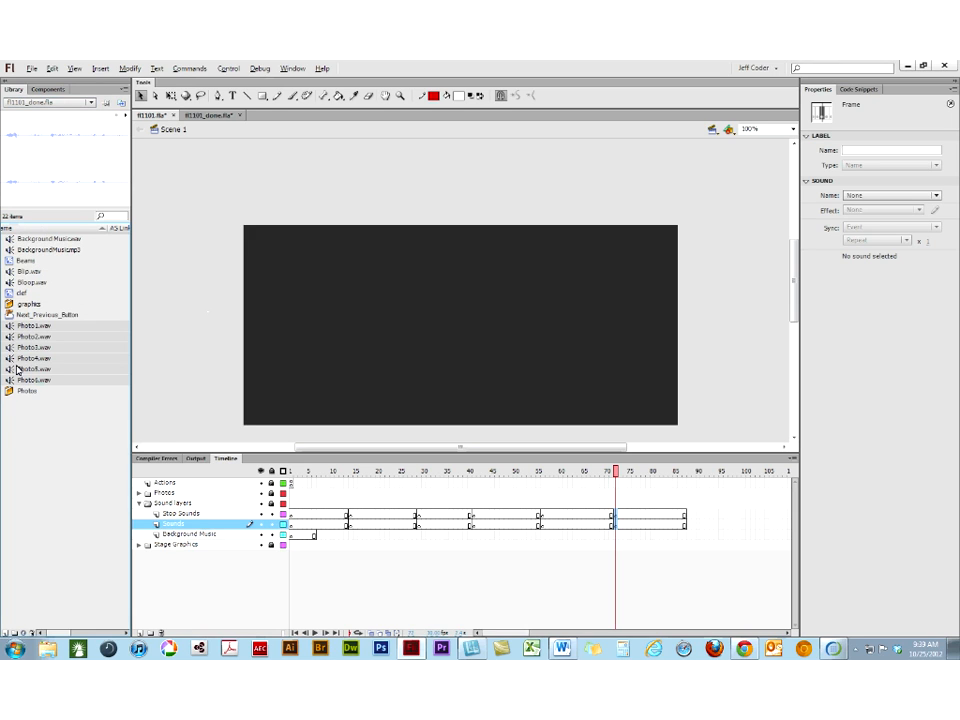
{"action": "left_click_drag", "start_coordinate": [7, 328], "coordinate": [208, 243]}
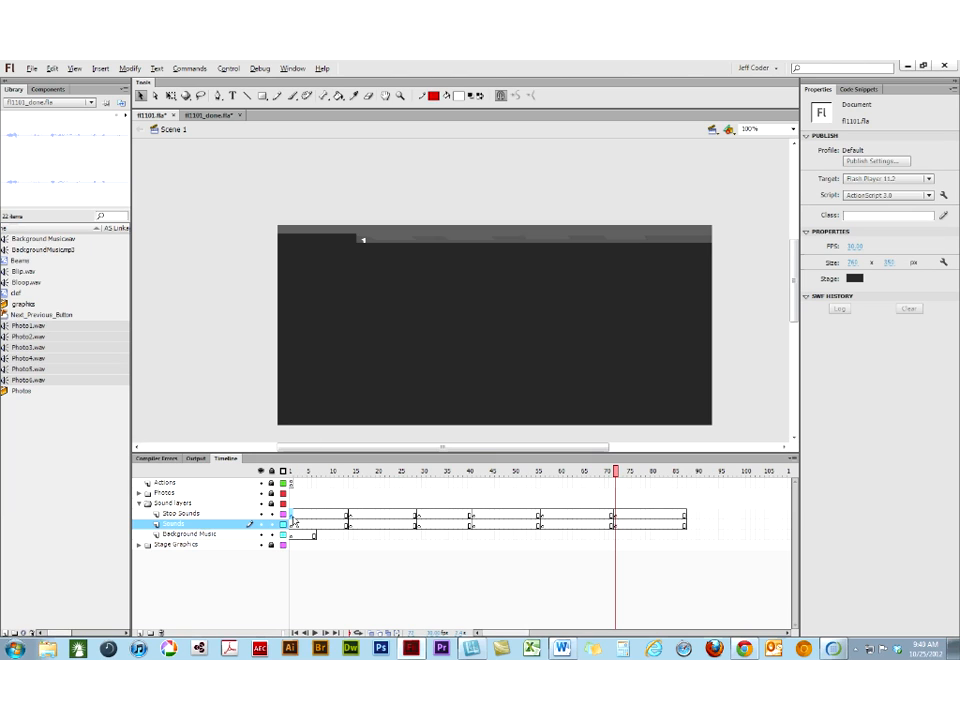
{"action": "left_click_drag", "start_coordinate": [6, 325], "coordinate": [224, 258]}
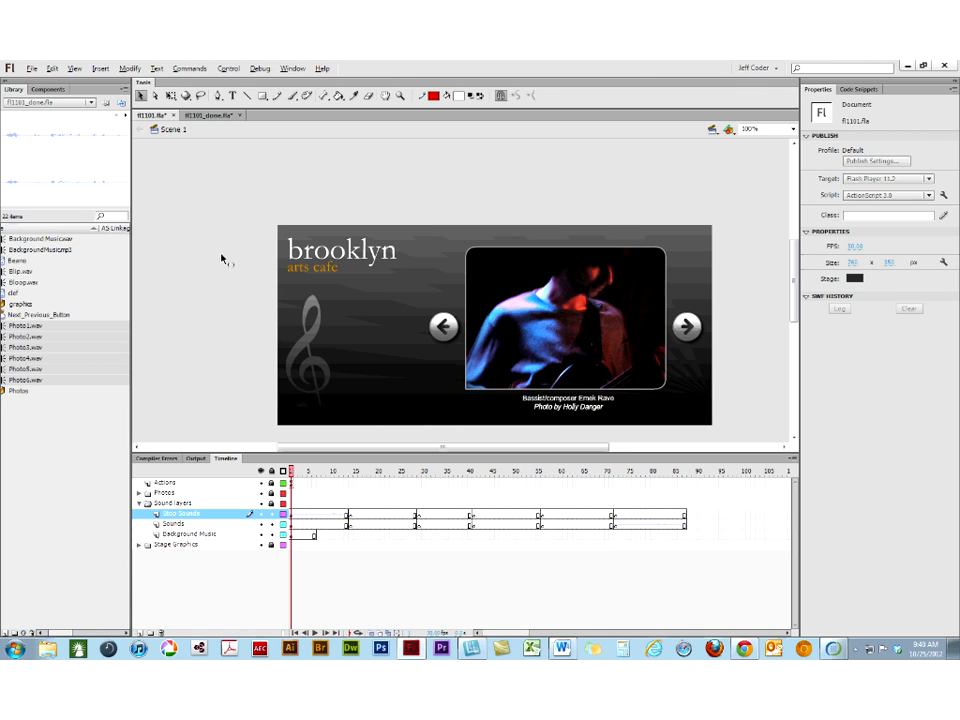
{"action": "left_click", "coordinate": [37, 104]}
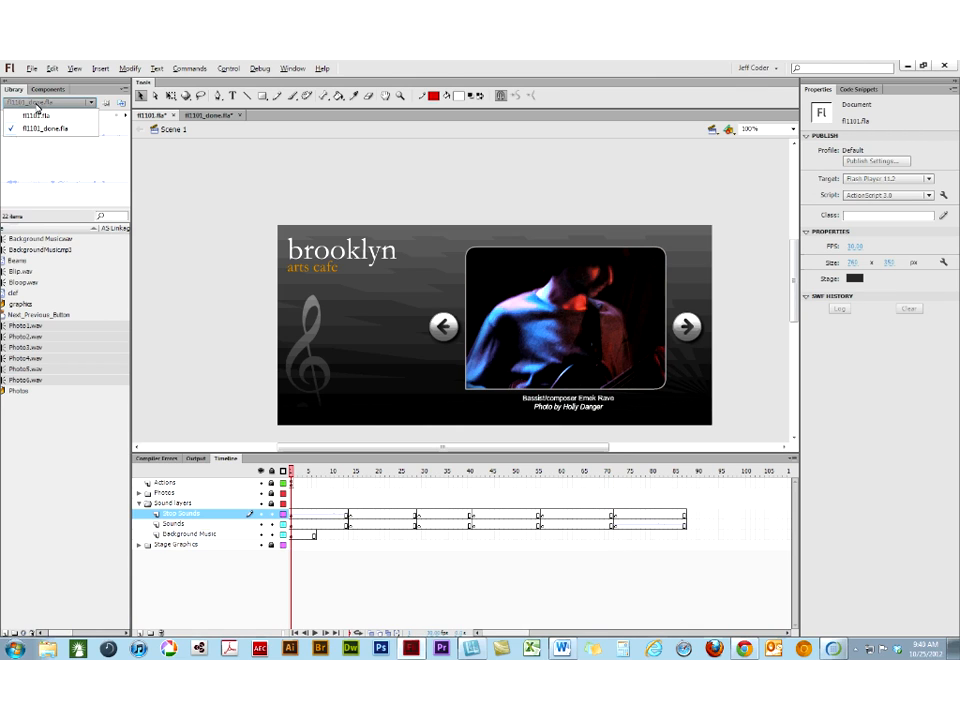
{"action": "left_click", "coordinate": [37, 112]}
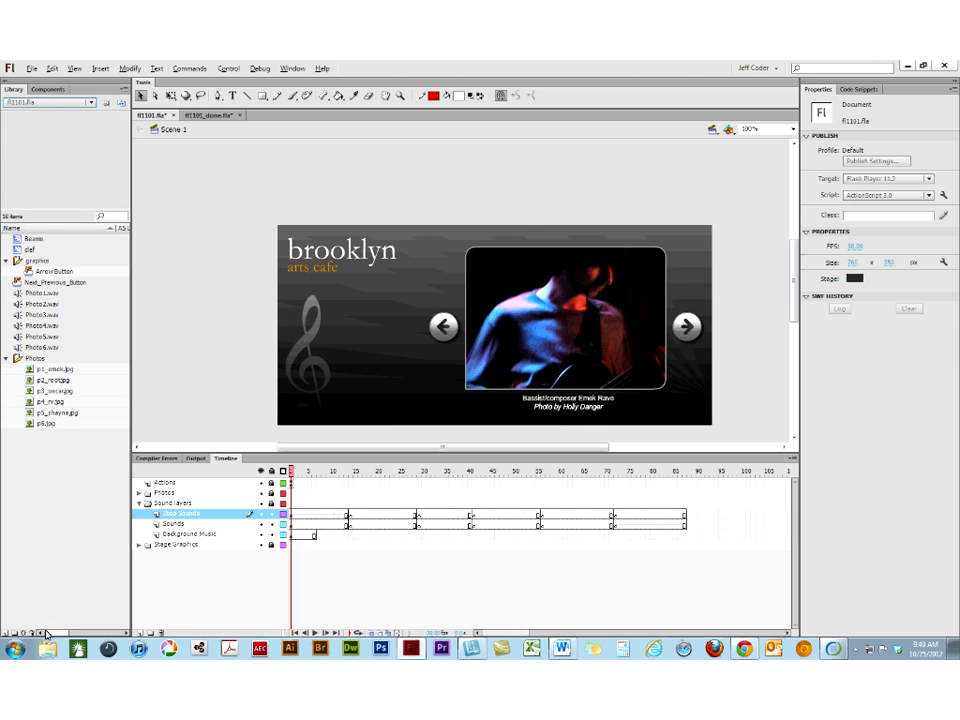
- Copy Background Music.wav, BackgroundMusic.mp3, Blip.wav and Bloop.wav from fl1101_done.fla's library into fl1101.fla, and display fl1101.fla's library
{"action": "left_click", "coordinate": [48, 103]}
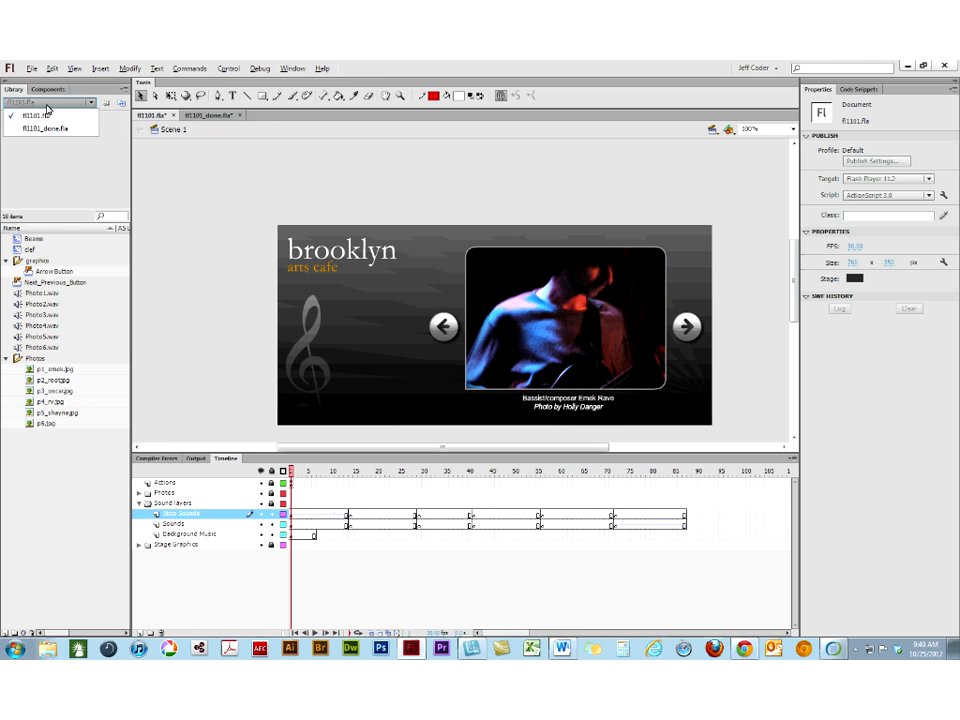
{"action": "left_click", "coordinate": [50, 130]}
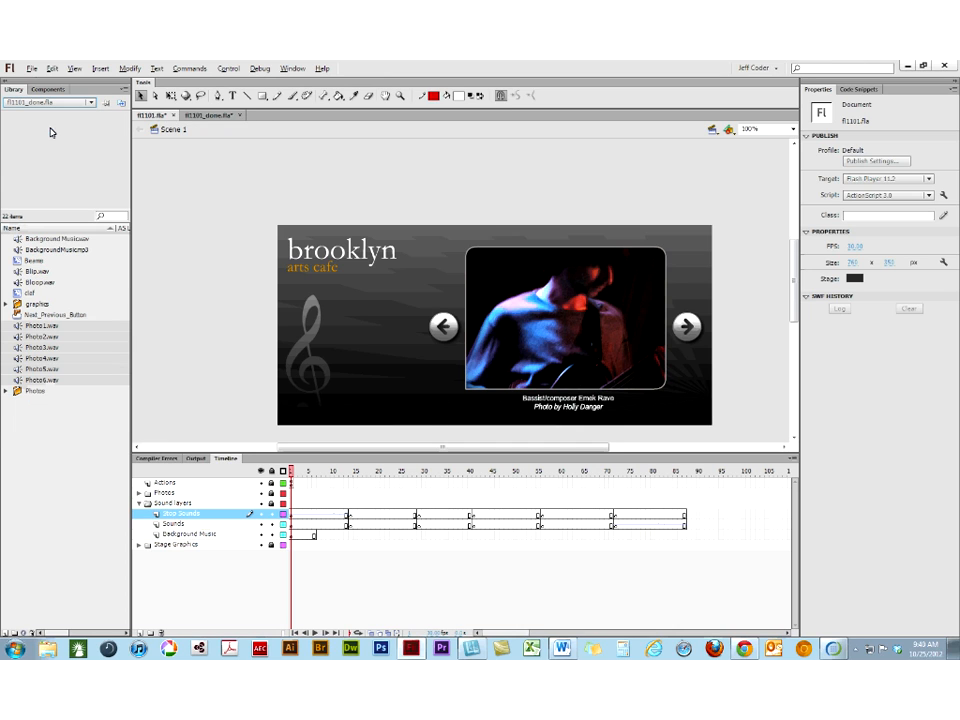
{"action": "left_click", "coordinate": [14, 282]}
{"action": "left_click", "coordinate": [18, 272], "text": "ctrl"}
{"action": "left_click", "coordinate": [19, 250], "text": "ctrl"}
{"action": "left_click", "coordinate": [19, 240], "text": "ctrl"}
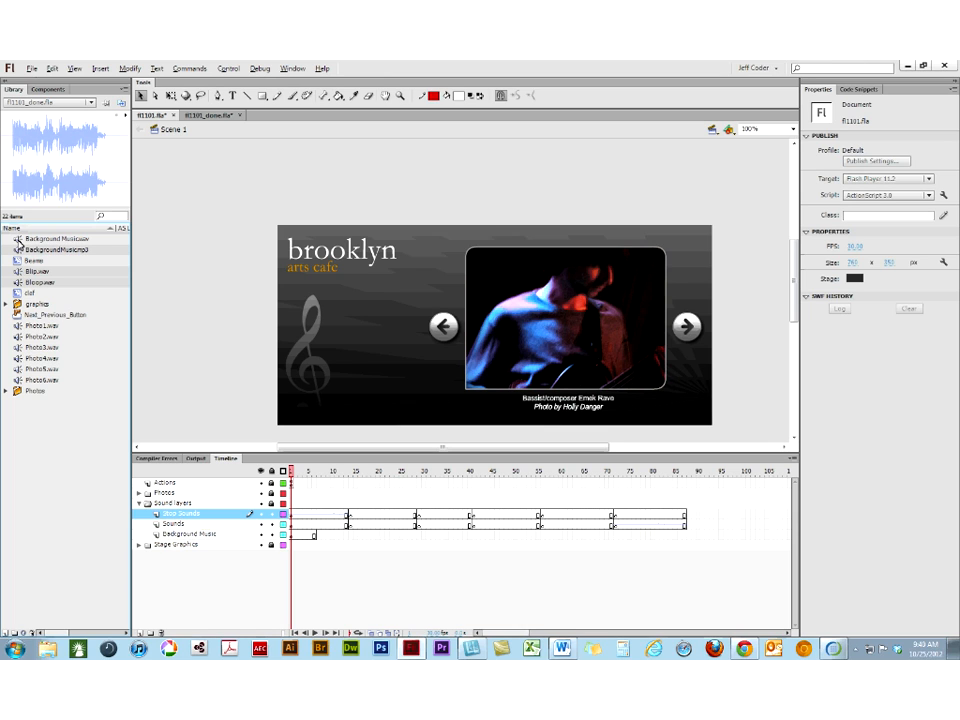
{"action": "left_click_drag", "start_coordinate": [19, 243], "coordinate": [196, 309]}
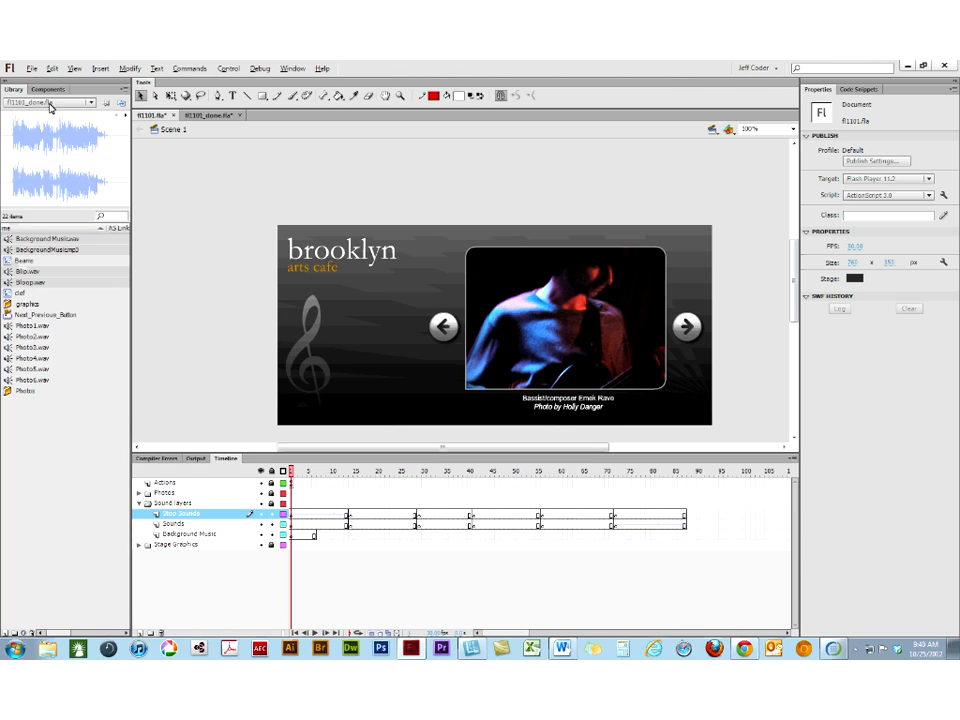
{"action": "left_click", "coordinate": [46, 102]}
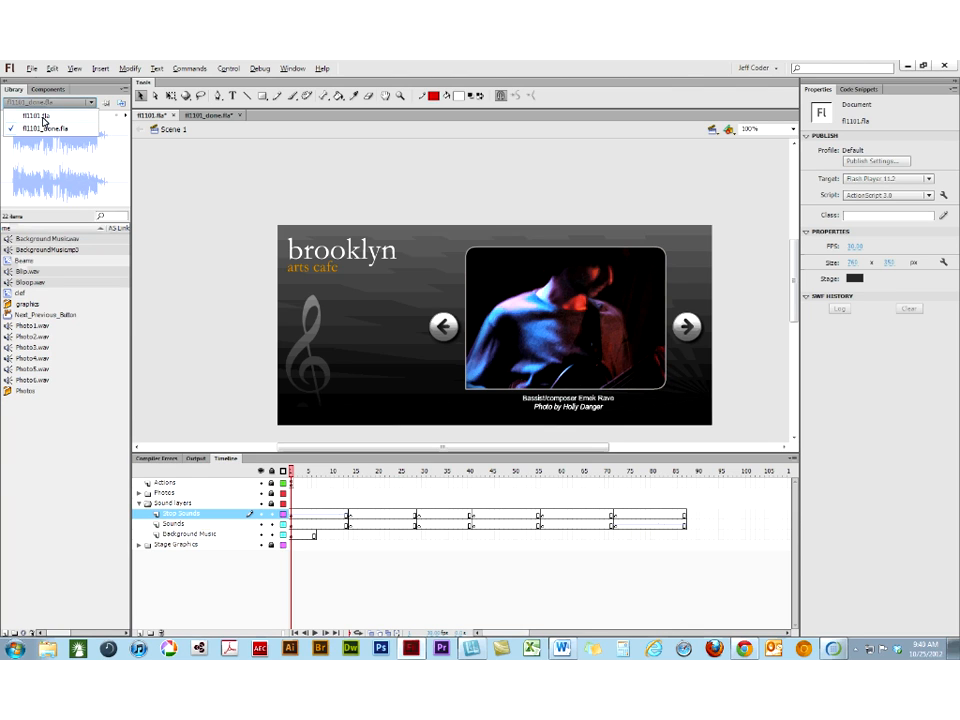
{"action": "left_click", "coordinate": [44, 118]}
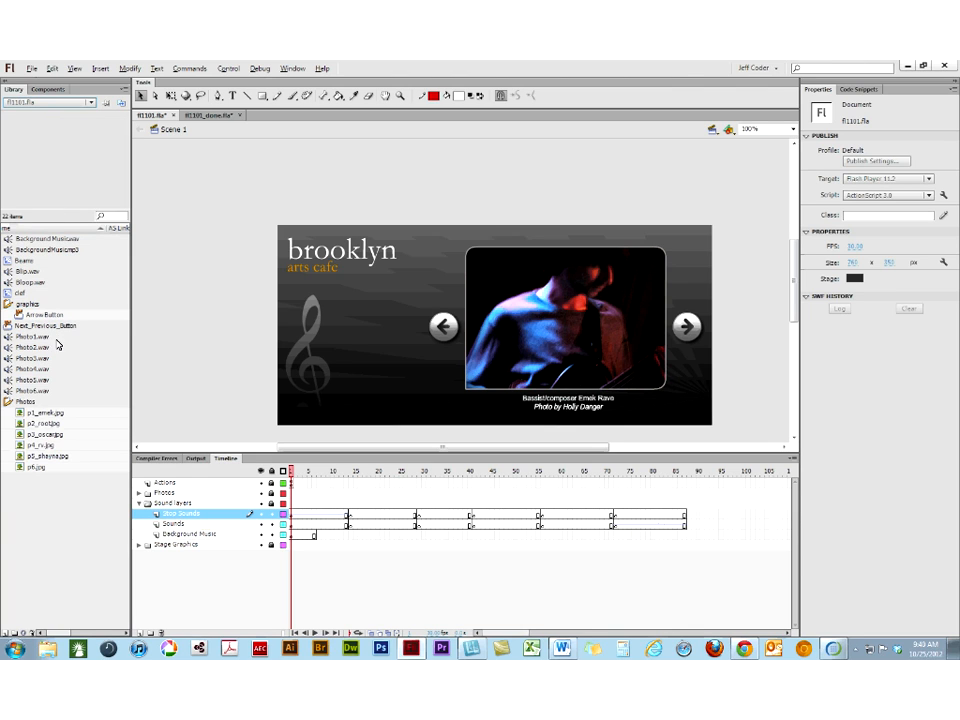
- Create a library folder named sounds and move Photo1.wav through Photo6.wav into it
{"action": "left_click", "coordinate": [15, 633]}
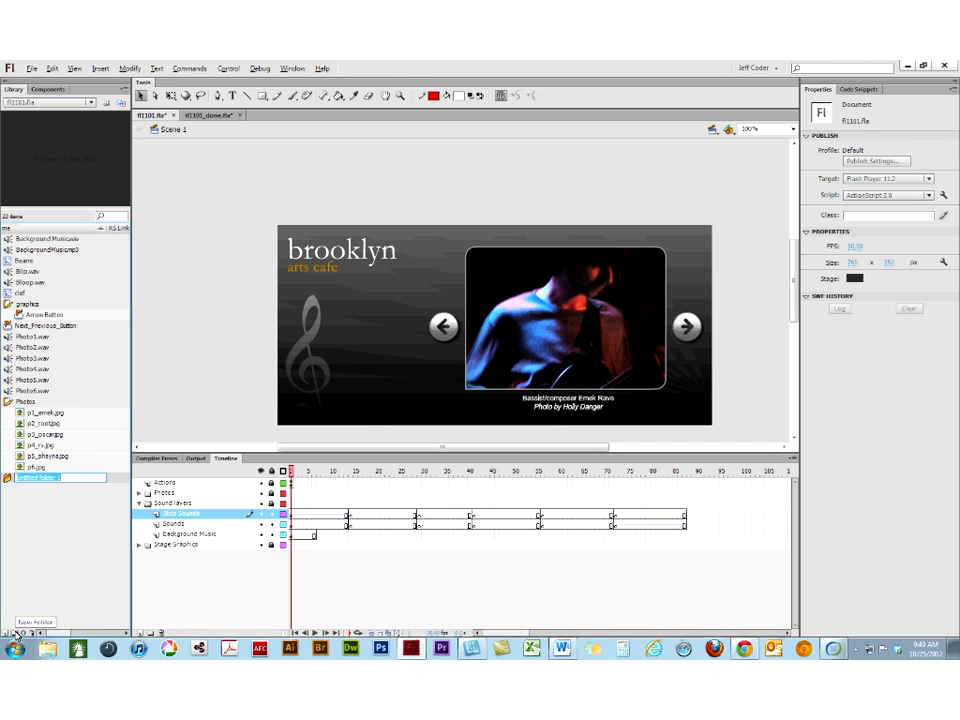
{"action": "type", "text": "sounds"}
{"action": "key", "text": "Return"}
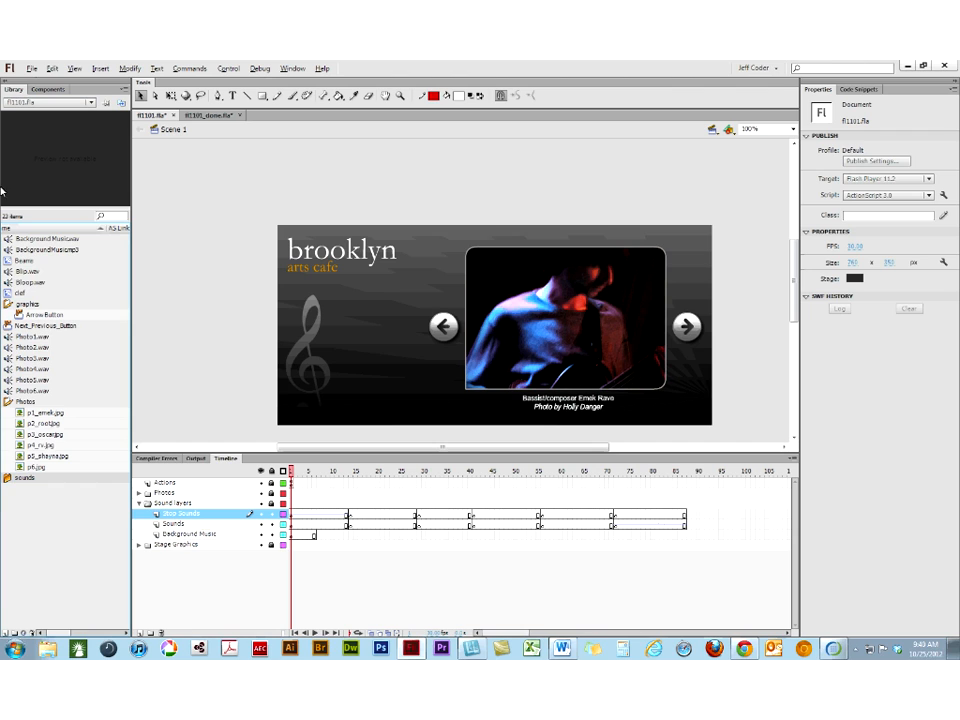
{"action": "left_click", "coordinate": [12, 336]}
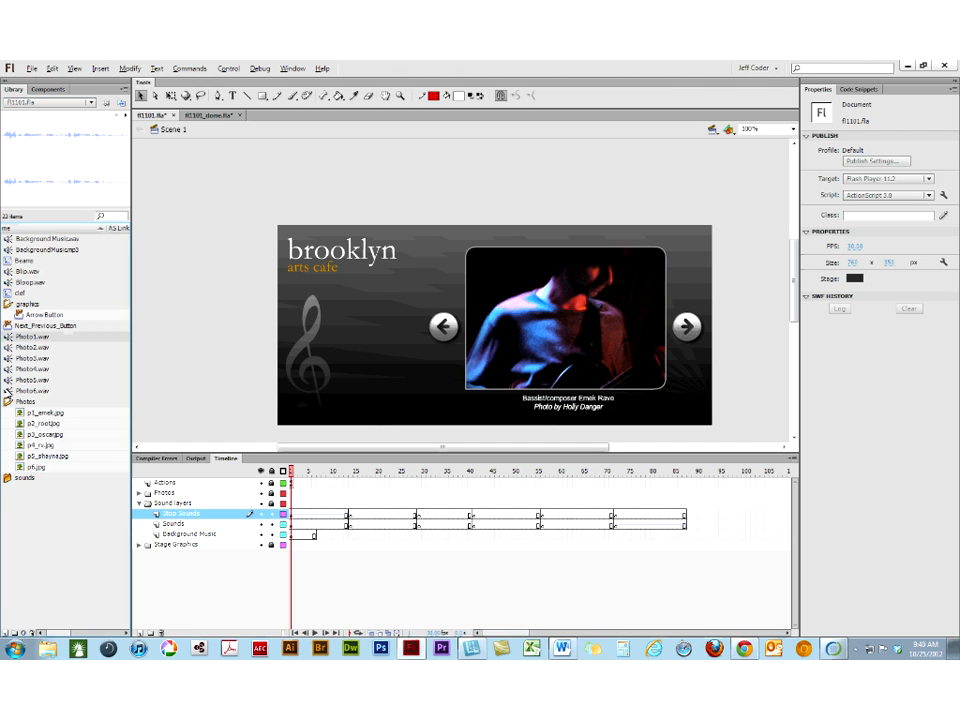
{"action": "left_click", "coordinate": [8, 391], "text": "shift"}
{"action": "left_click_drag", "start_coordinate": [8, 391], "coordinate": [19, 481]}
- Move Background Music.wav, BackgroundMusic.mp3, Blip.wav and Bloop.wav into the library's sounds folder
{"action": "left_click", "coordinate": [20, 240]}
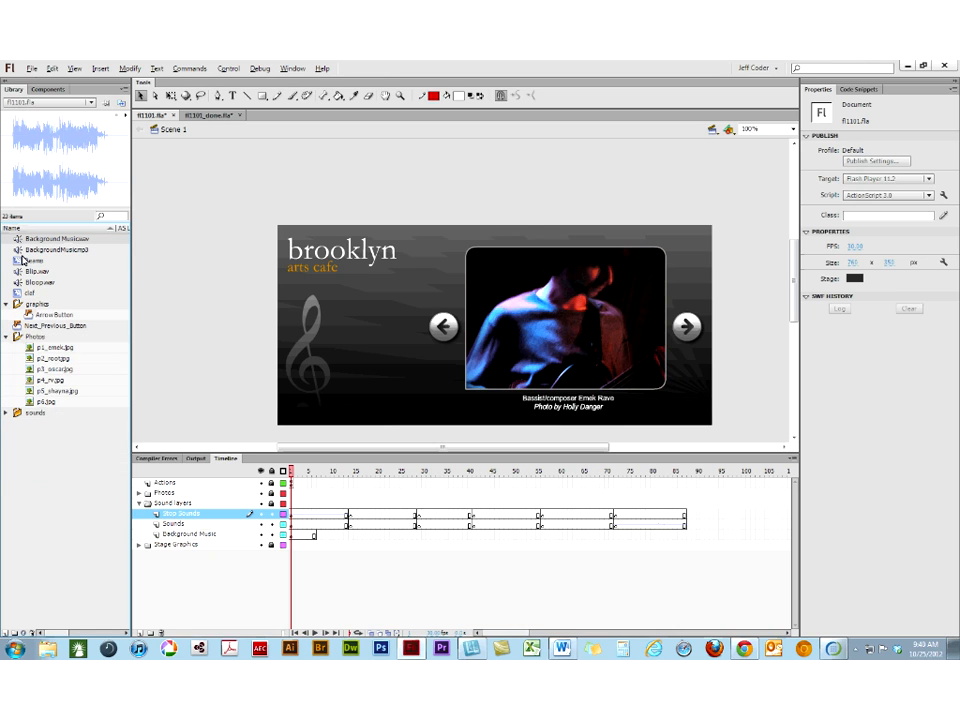
{"action": "left_click", "coordinate": [17, 272], "text": "shift"}
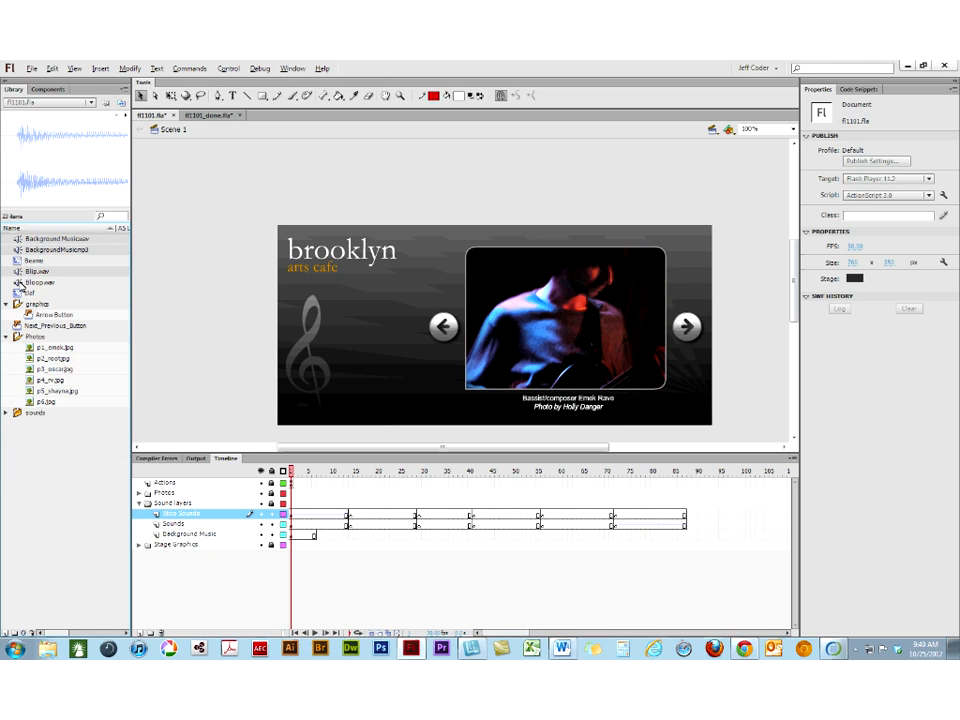
{"action": "left_click", "coordinate": [15, 283], "text": "shift"}
{"action": "left_click_drag", "start_coordinate": [15, 283], "coordinate": [19, 414]}
- Set the sound to None on the first Stop Sounds keyframe and on the last Sounds keyframe at frame 72
{"action": "left_click", "coordinate": [291, 514]}
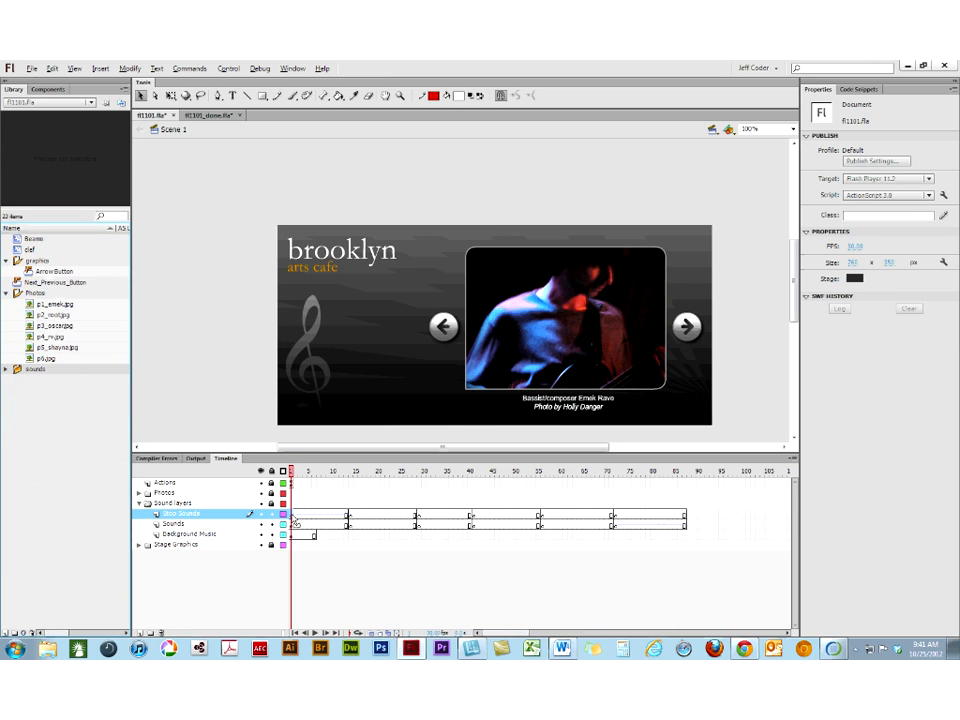
{"action": "left_click", "coordinate": [880, 195]}
{"action": "left_click", "coordinate": [877, 209]}
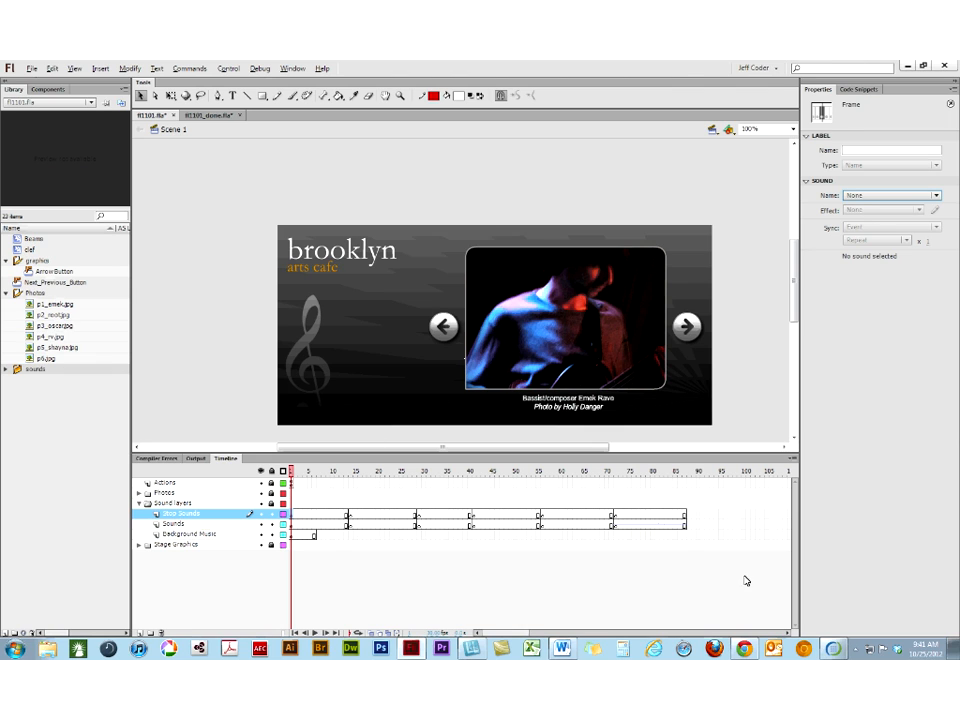
{"action": "left_click", "coordinate": [616, 525]}
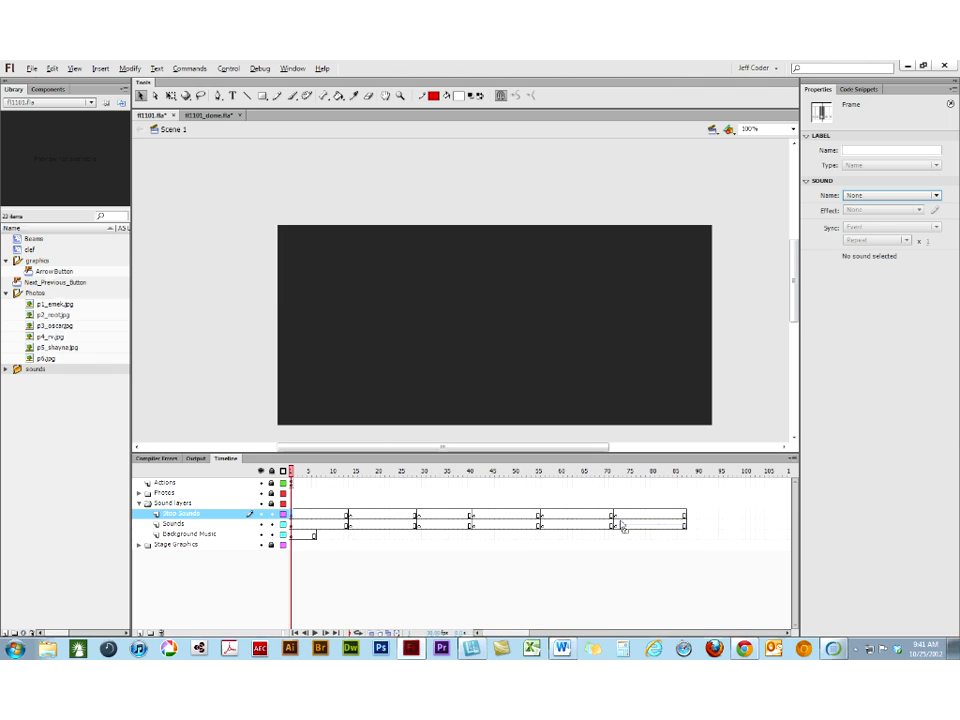
{"action": "left_click", "coordinate": [858, 196]}
{"action": "left_click", "coordinate": [864, 209]}
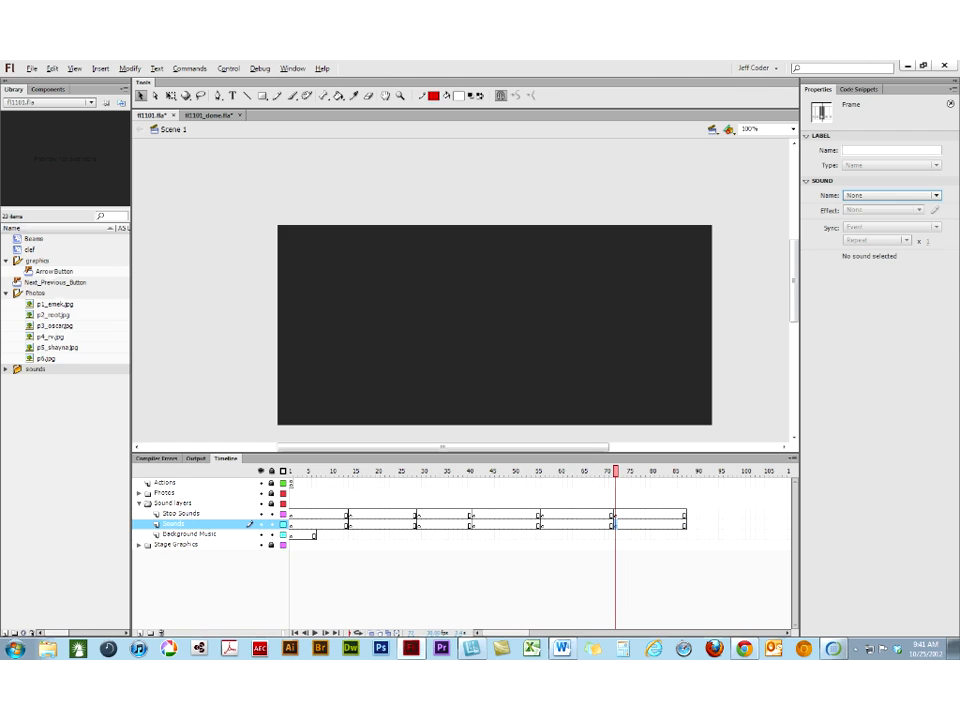
{"action": "left_click", "coordinate": [217, 348]}
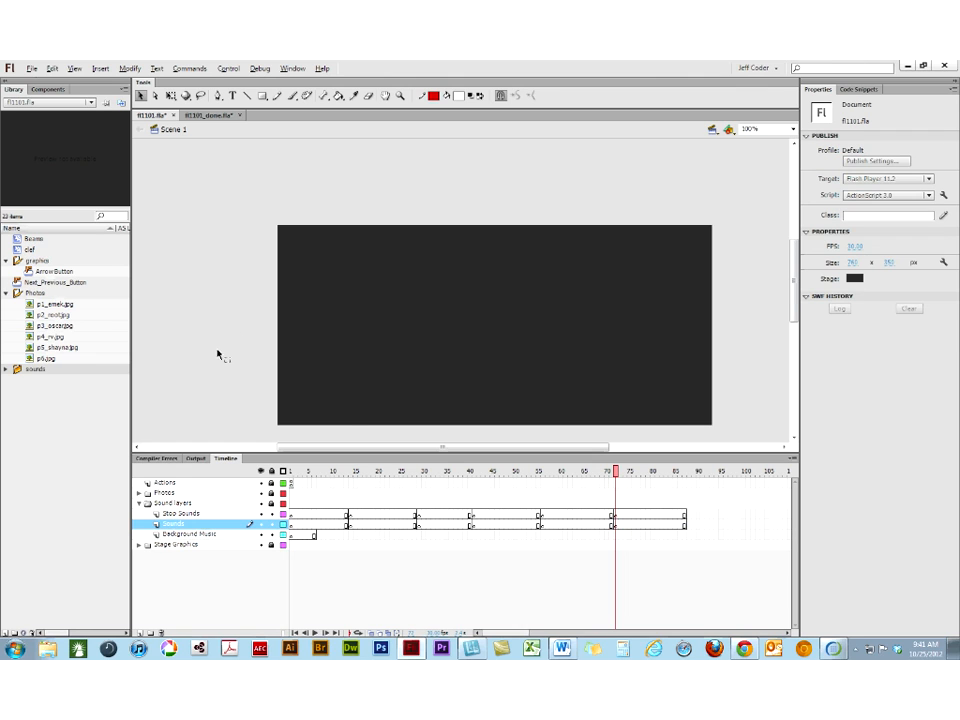
- Extend the Background Music layer to about frame 87 and expand the Photos layer folder in the timeline
{"action": "left_click", "coordinate": [684, 535]}
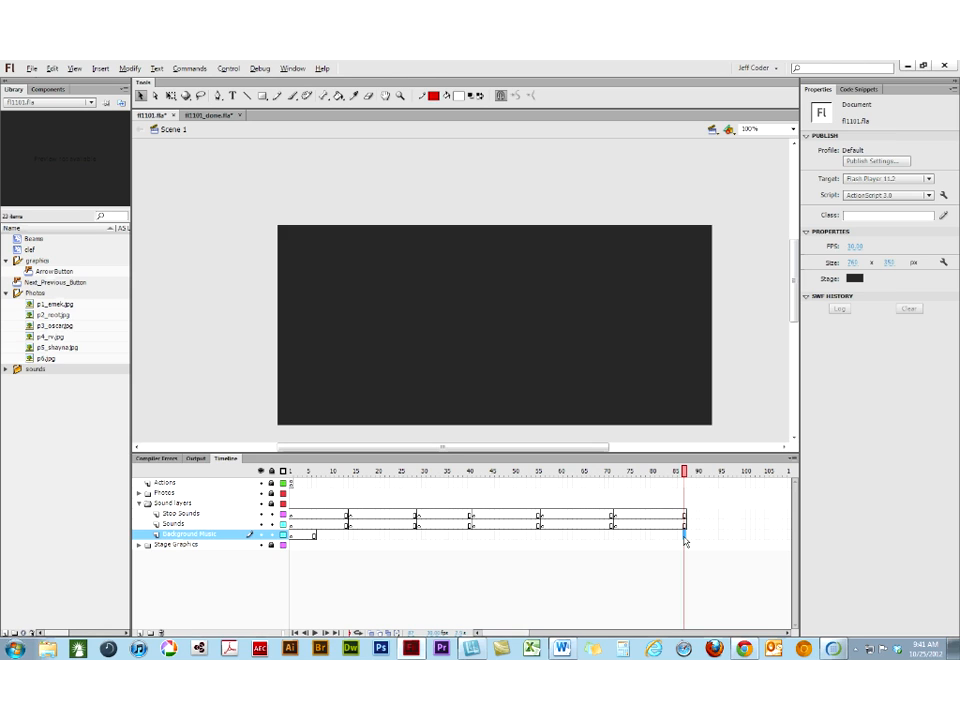
{"action": "key", "text": "F5"}
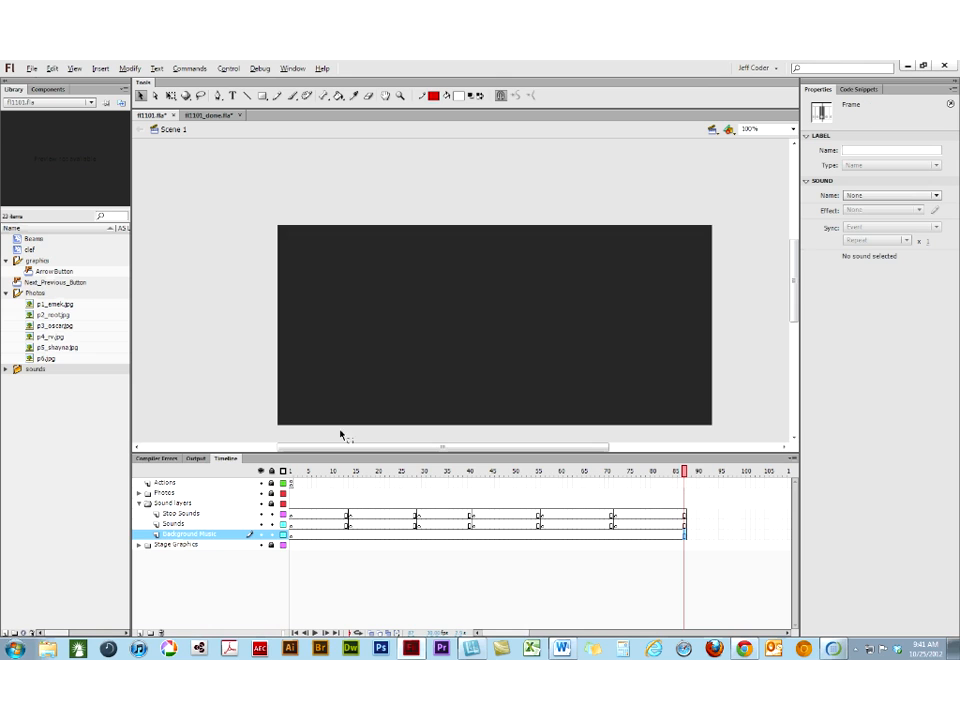
{"action": "left_click", "coordinate": [141, 493]}
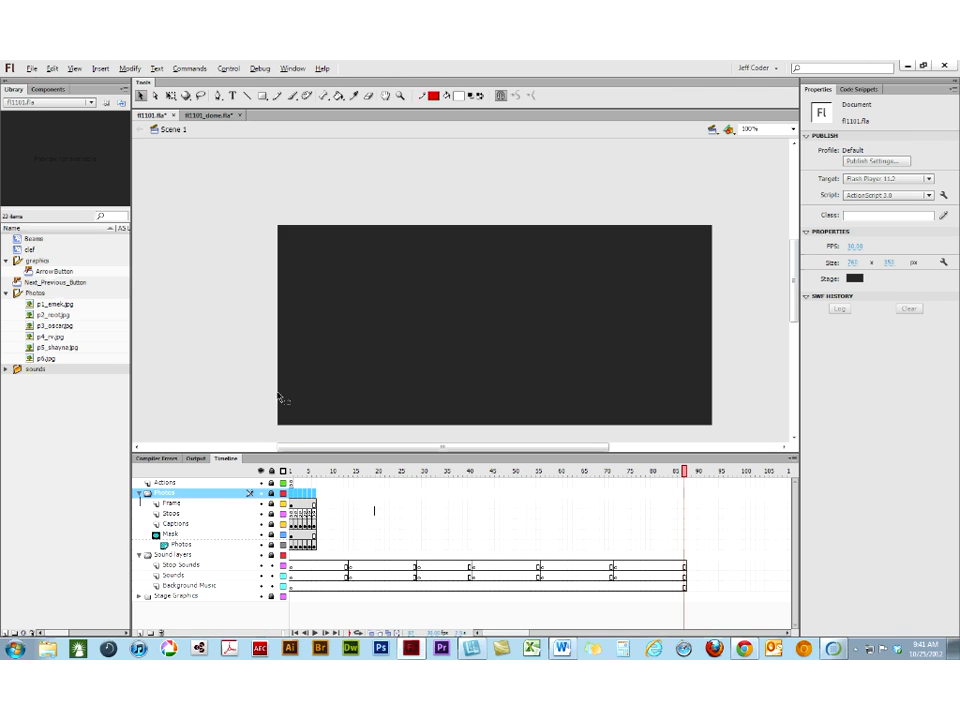
- Preview Photo1.wav from the library's sounds folder and add it to the Sounds layer's keyframe at frame 1
{"action": "left_click", "coordinate": [291, 478]}
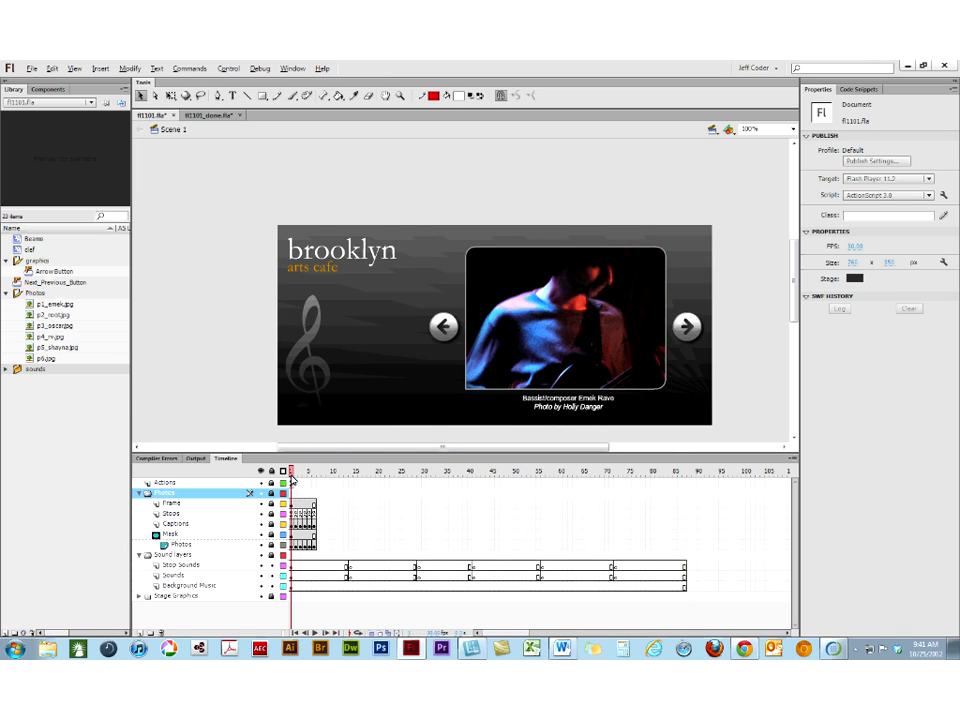
{"action": "left_click", "coordinate": [293, 577]}
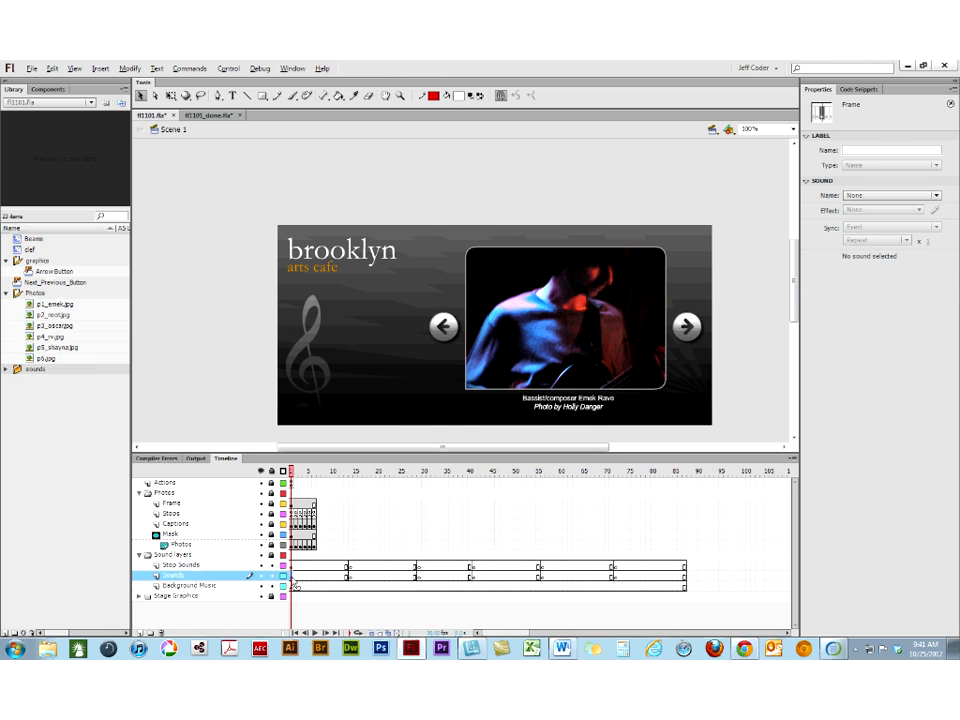
{"action": "left_click", "coordinate": [6, 370]}
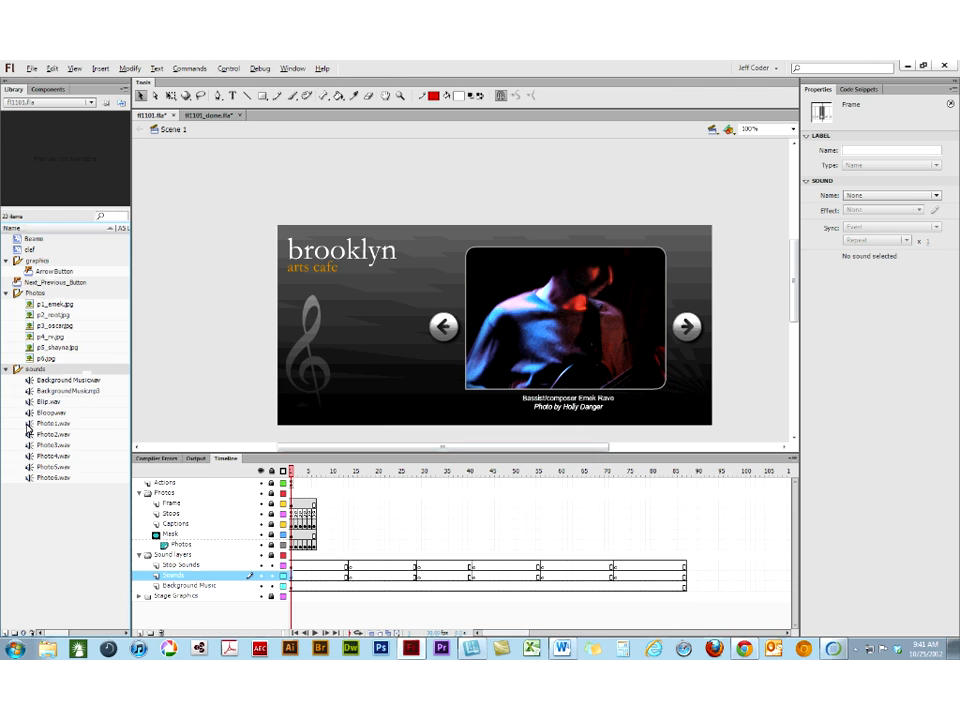
{"action": "left_click", "coordinate": [28, 424]}
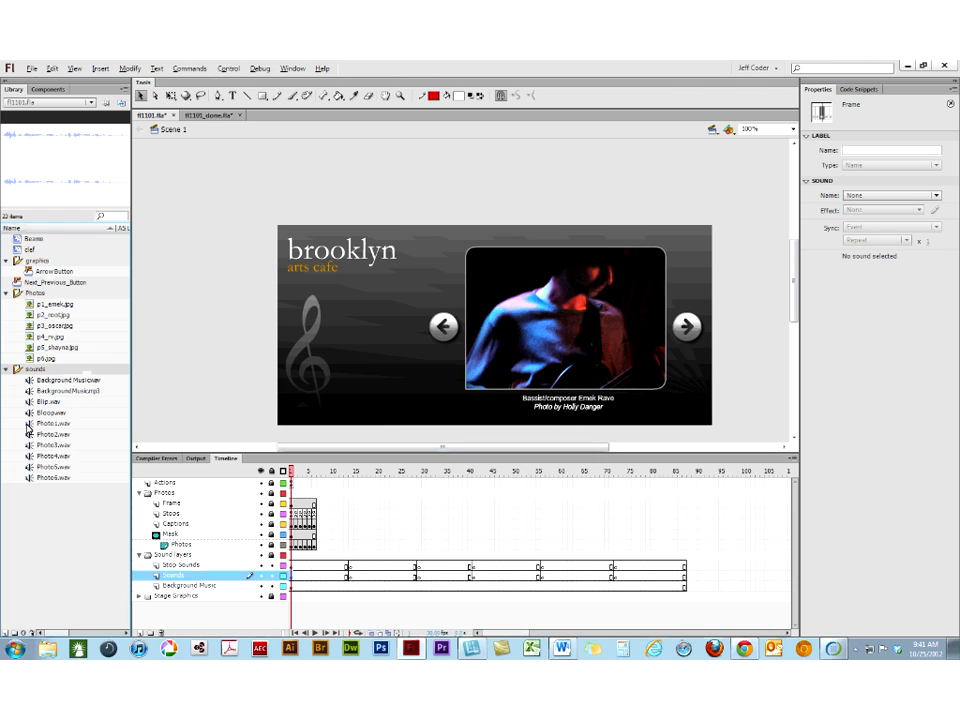
{"action": "left_click", "coordinate": [119, 118]}
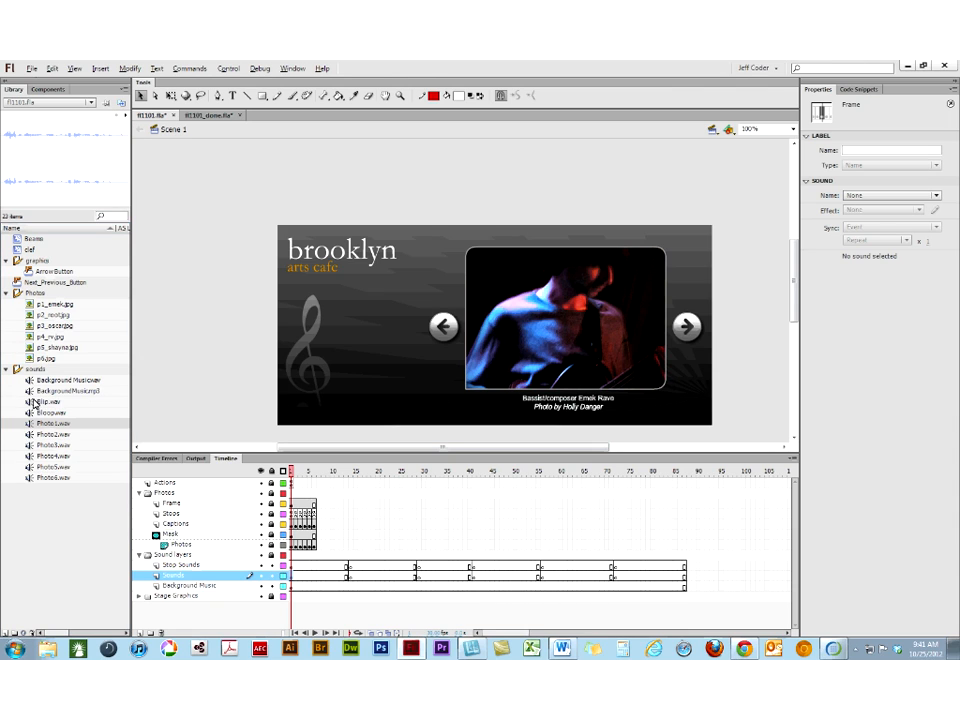
{"action": "left_click_drag", "start_coordinate": [30, 423], "coordinate": [204, 402]}
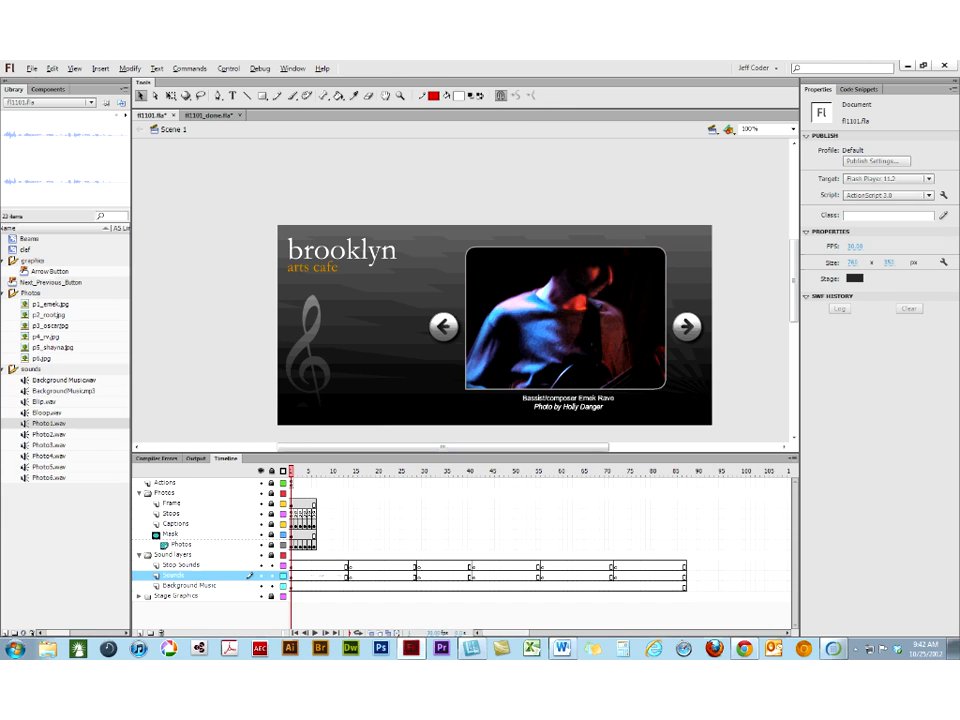
- Examine the sound settings and Sync options of the Sounds layer's first keyframe
{"action": "left_click", "coordinate": [292, 576]}
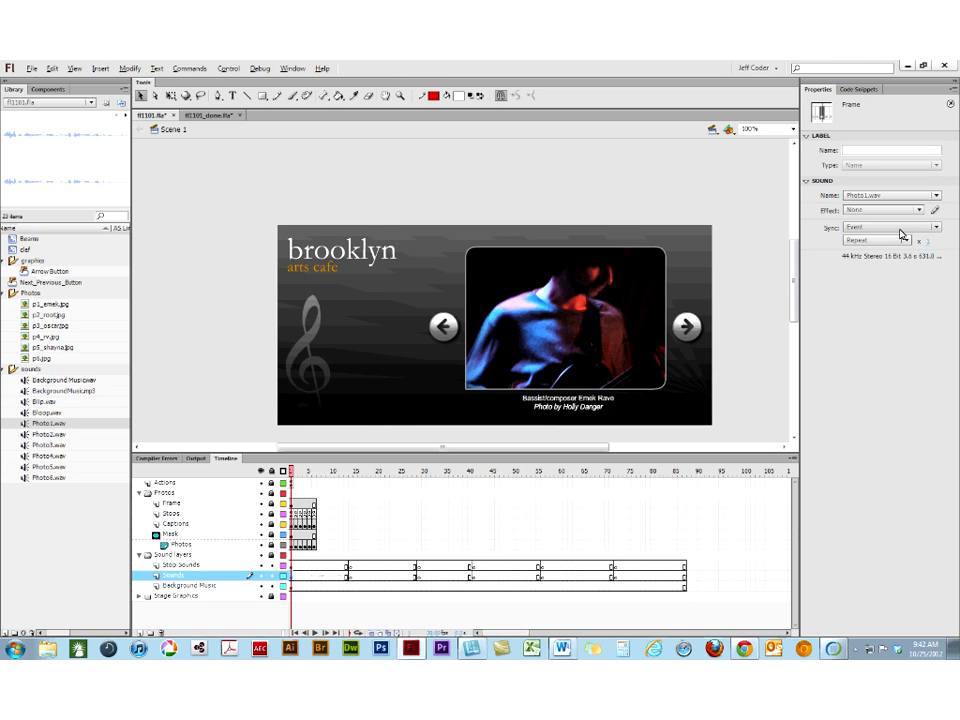
{"action": "left_click", "coordinate": [936, 228]}
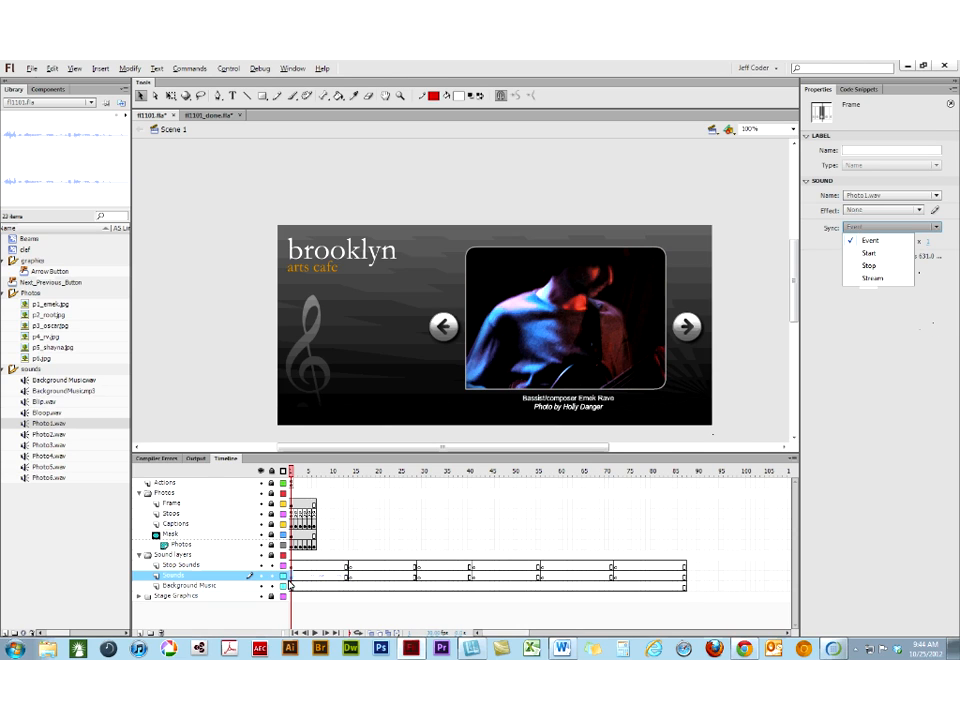
{"action": "left_click", "coordinate": [292, 579]}
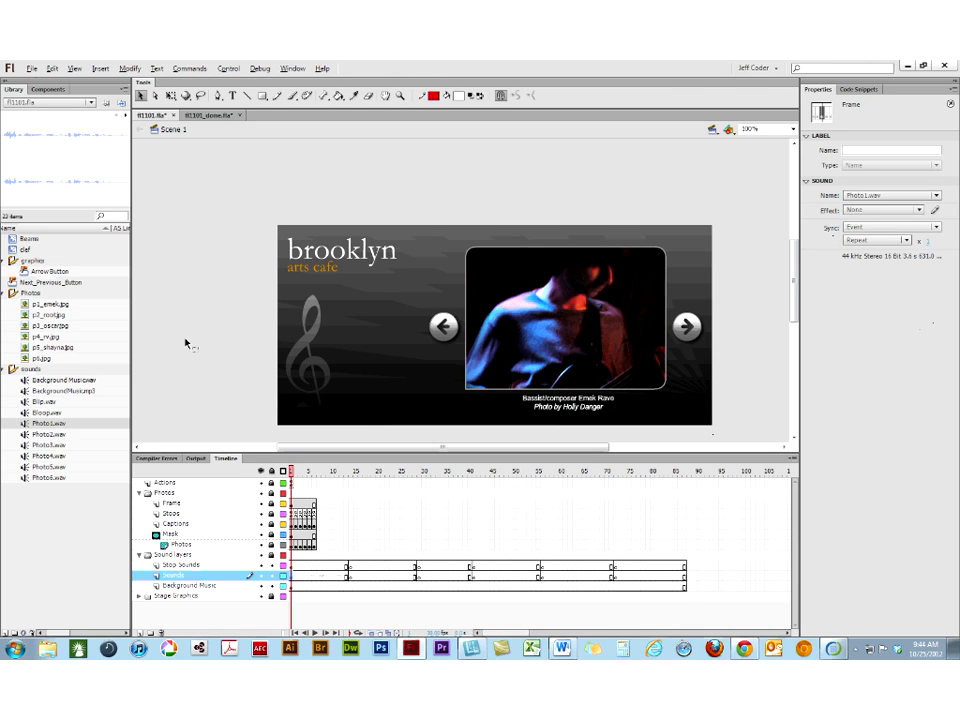
- Add Photo2.wav to the Sounds layer's keyframe at frame 14 and Photo3.wav to the one at frame 29
{"action": "left_click", "coordinate": [350, 578]}
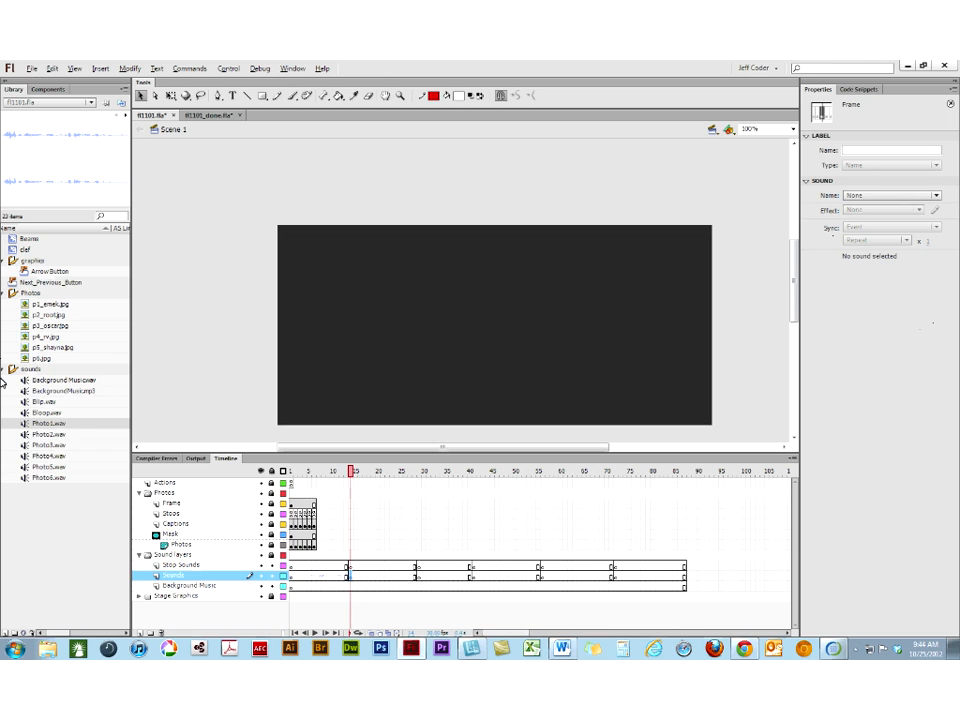
{"action": "left_click", "coordinate": [30, 435]}
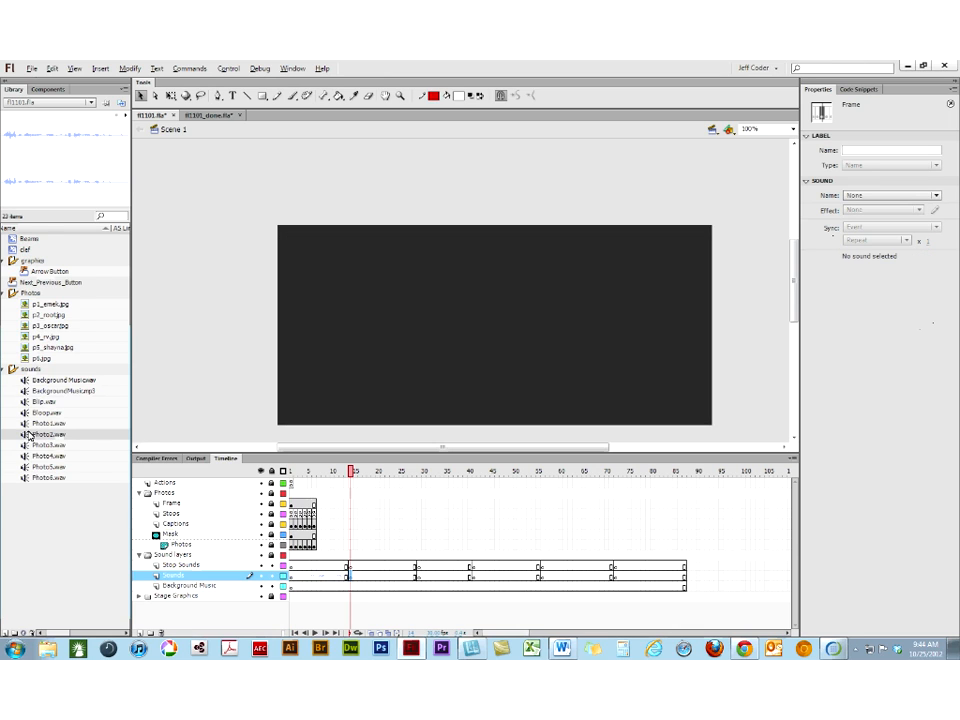
{"action": "left_click", "coordinate": [182, 379]}
{"action": "left_click", "coordinate": [419, 579]}
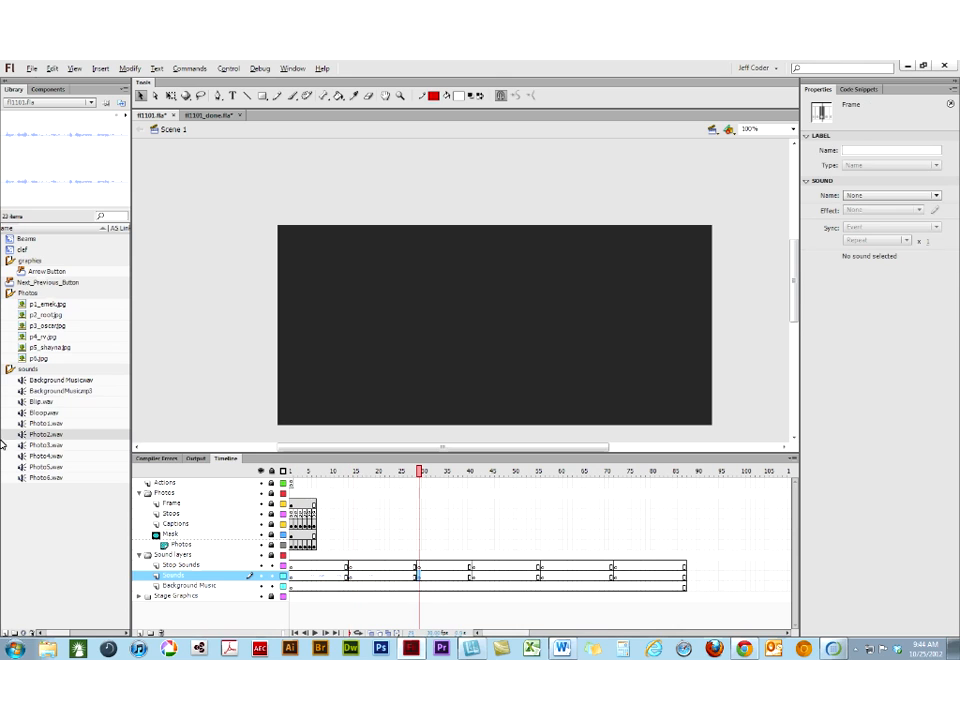
{"action": "left_click_drag", "start_coordinate": [40, 445], "coordinate": [204, 362]}
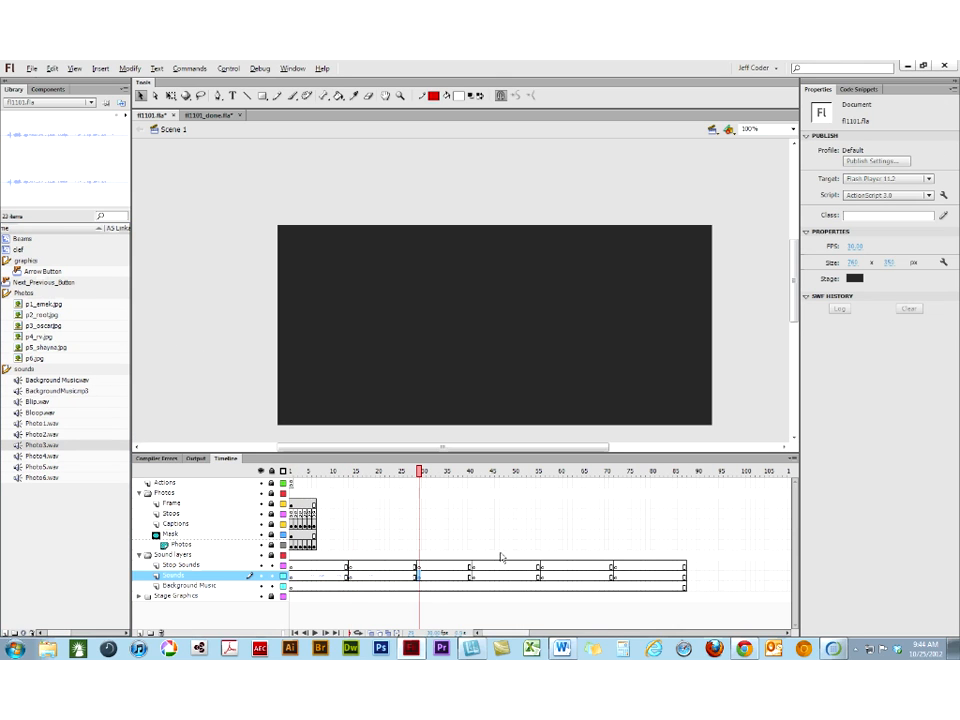
{"action": "left_click", "coordinate": [420, 584]}
{"action": "left_click_drag", "start_coordinate": [17, 447], "coordinate": [48, 447]}
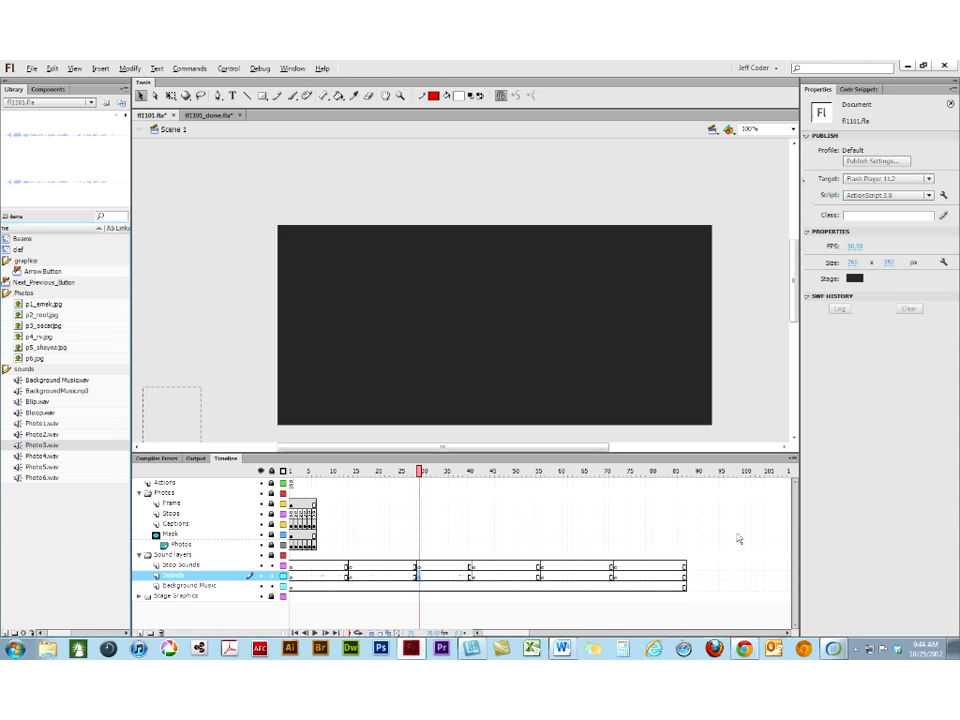
- Add Photo4.wav, Photo5.wav and Photo6.wav to the Sounds layer's keyframes at frames 41, 56 and 72 respectively
{"action": "left_click", "coordinate": [475, 578]}
{"action": "left_click", "coordinate": [17, 457]}
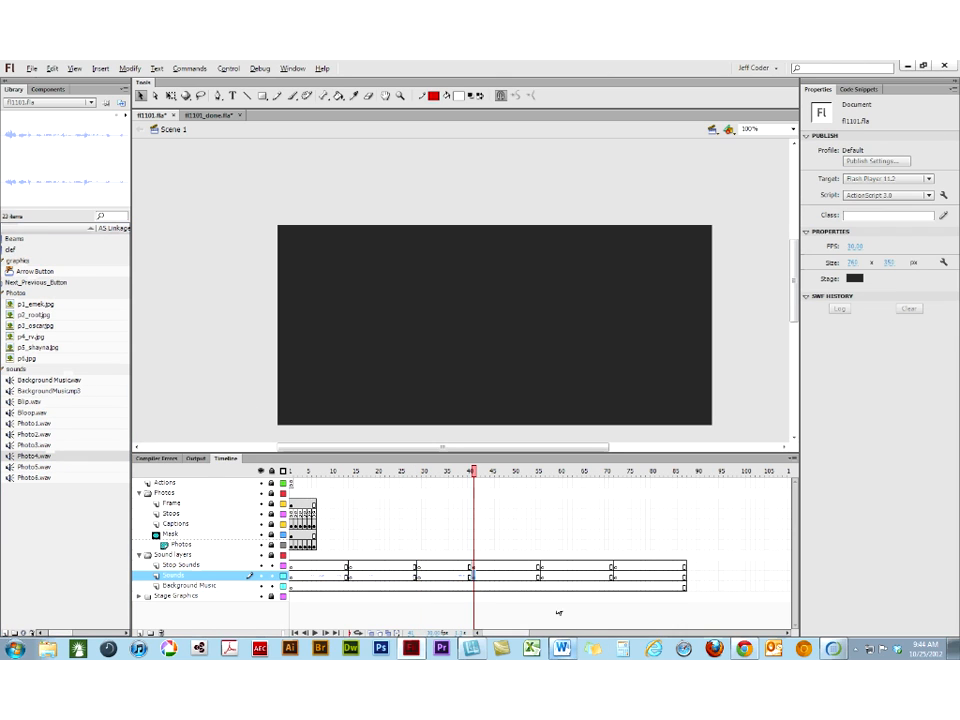
{"action": "left_click", "coordinate": [542, 578]}
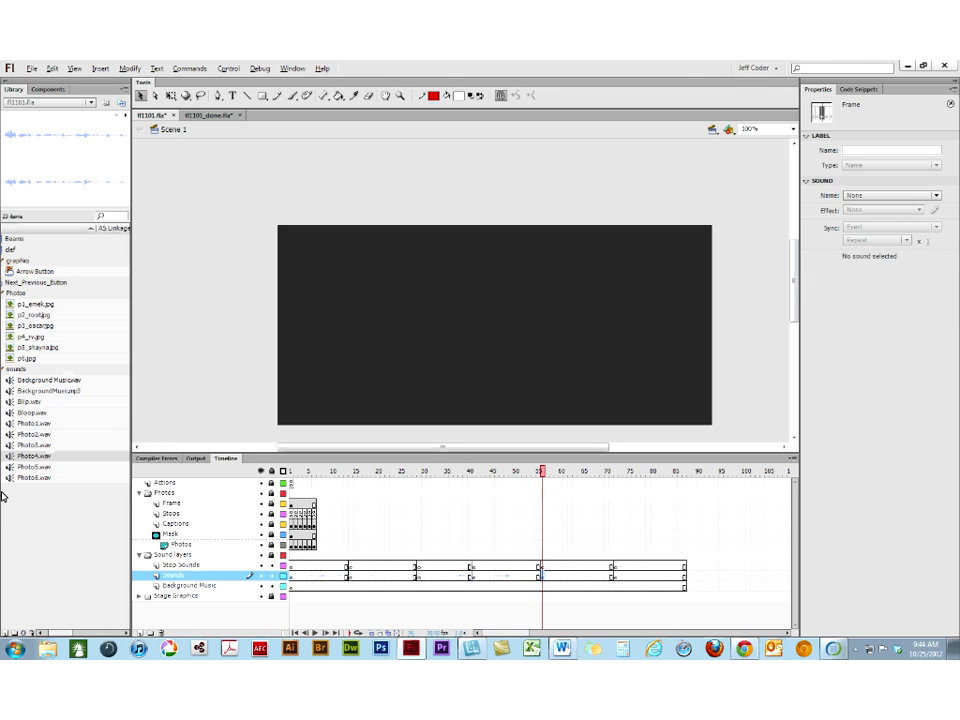
{"action": "left_click", "coordinate": [12, 466]}
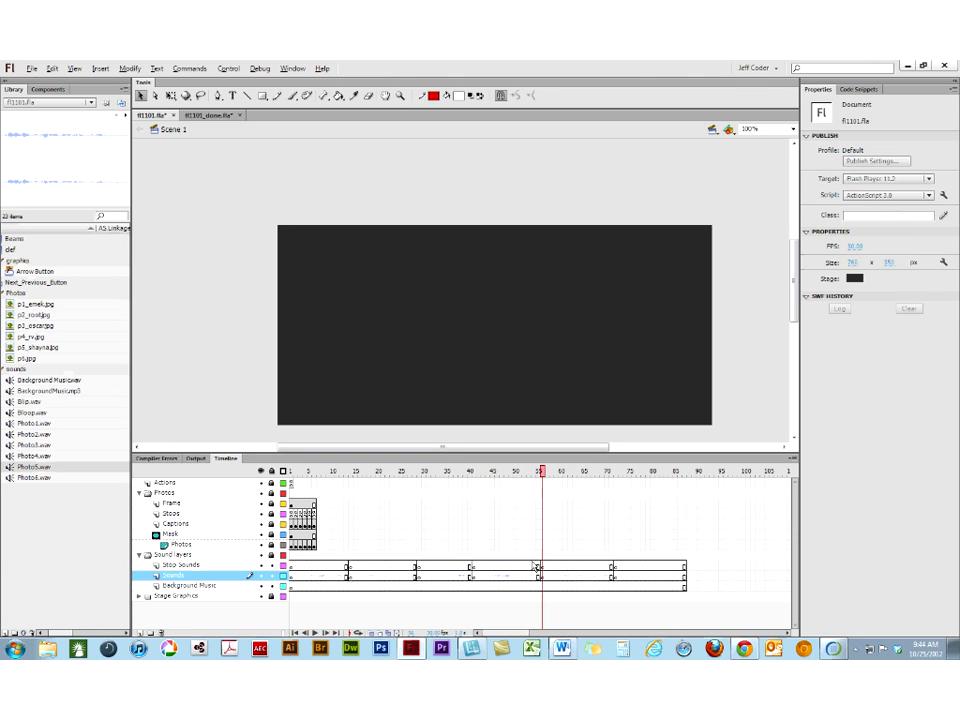
{"action": "left_click", "coordinate": [614, 577]}
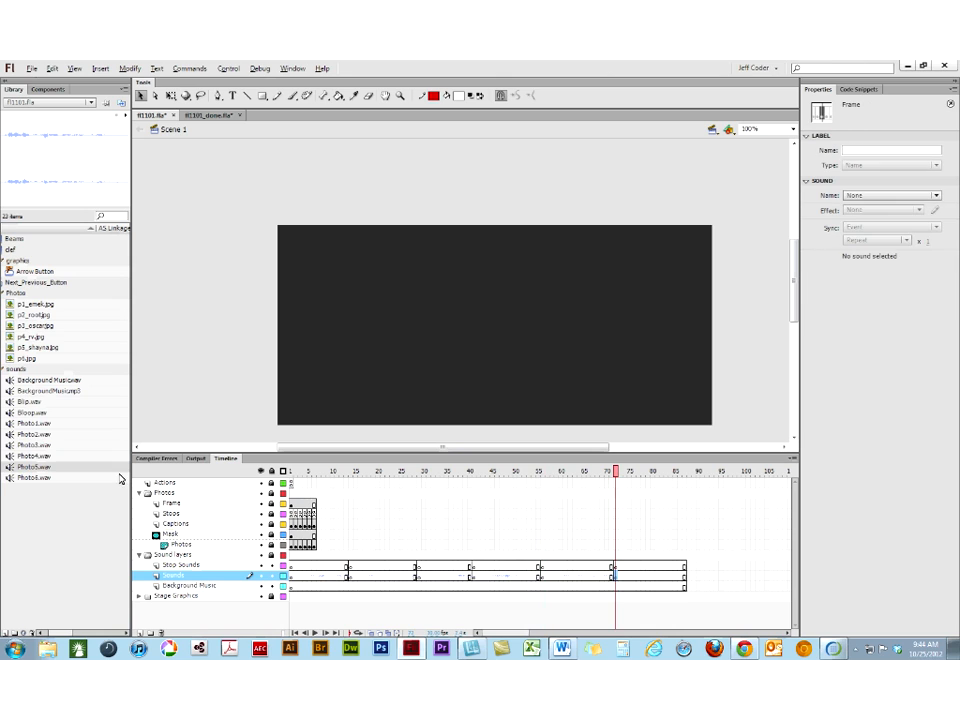
{"action": "left_click", "coordinate": [8, 478]}
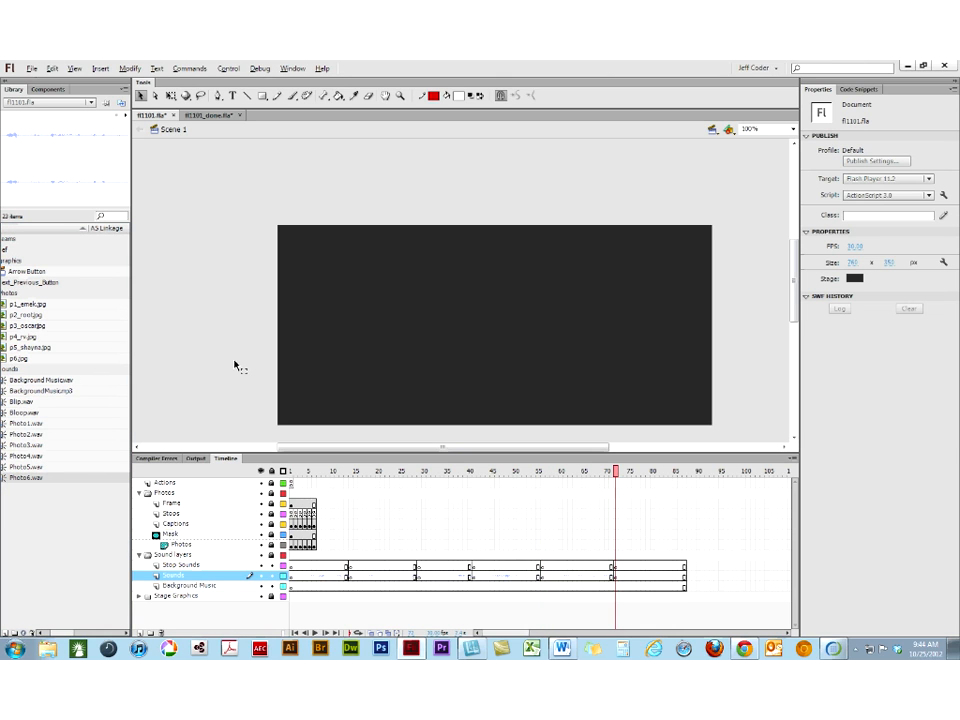
- Set the Sound layers folder's layer height to 300%
{"action": "left_click", "coordinate": [160, 556]}
{"action": "right_click", "coordinate": [160, 556]}
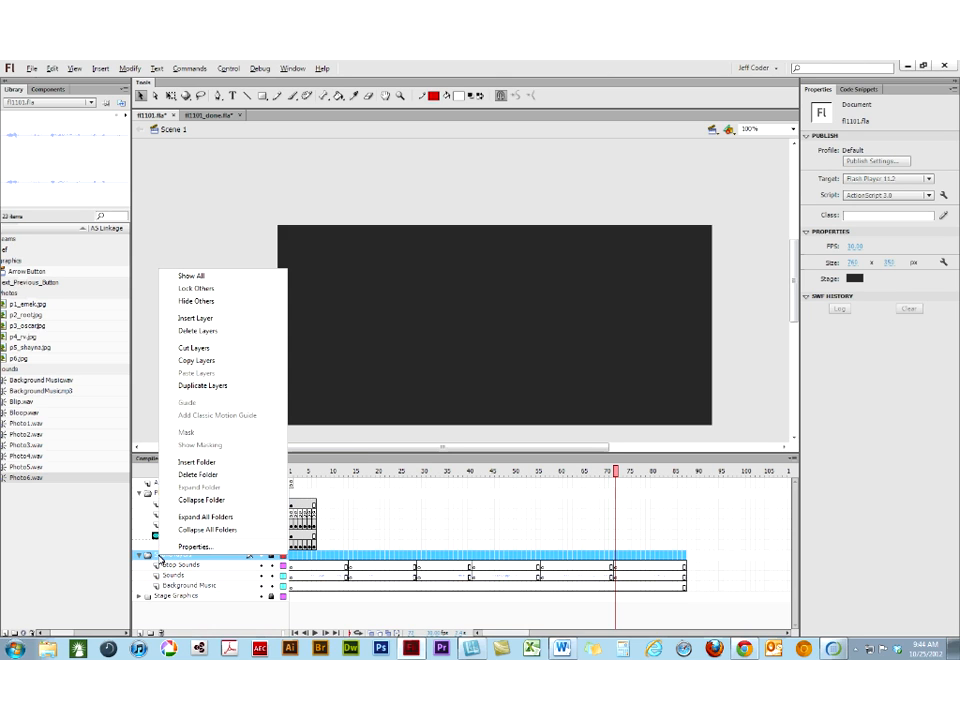
{"action": "left_click", "coordinate": [196, 547]}
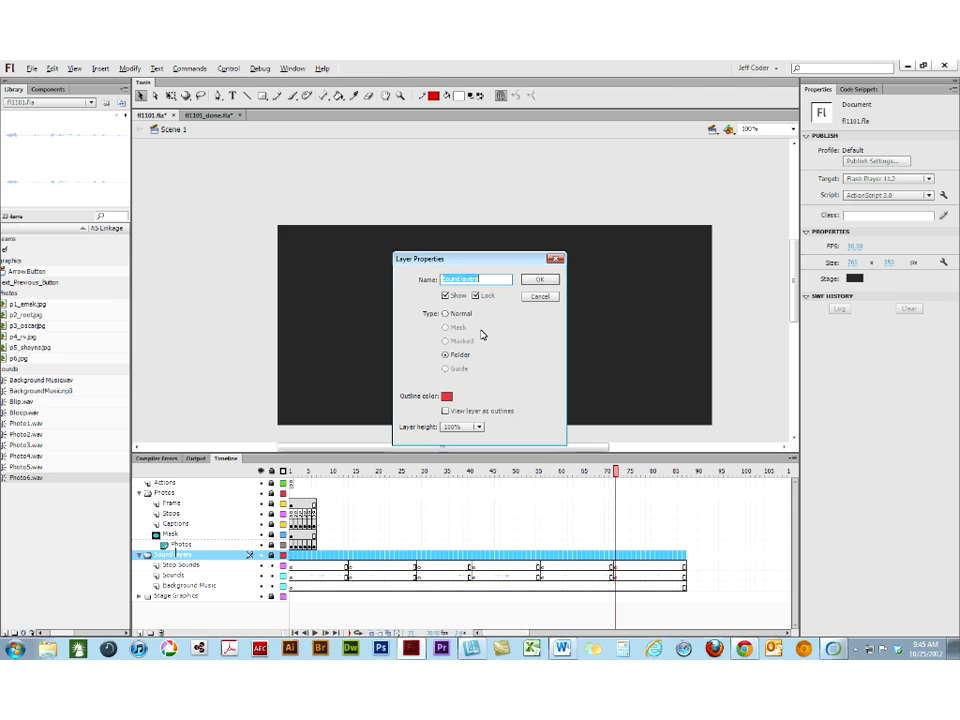
{"action": "left_click", "coordinate": [452, 427]}
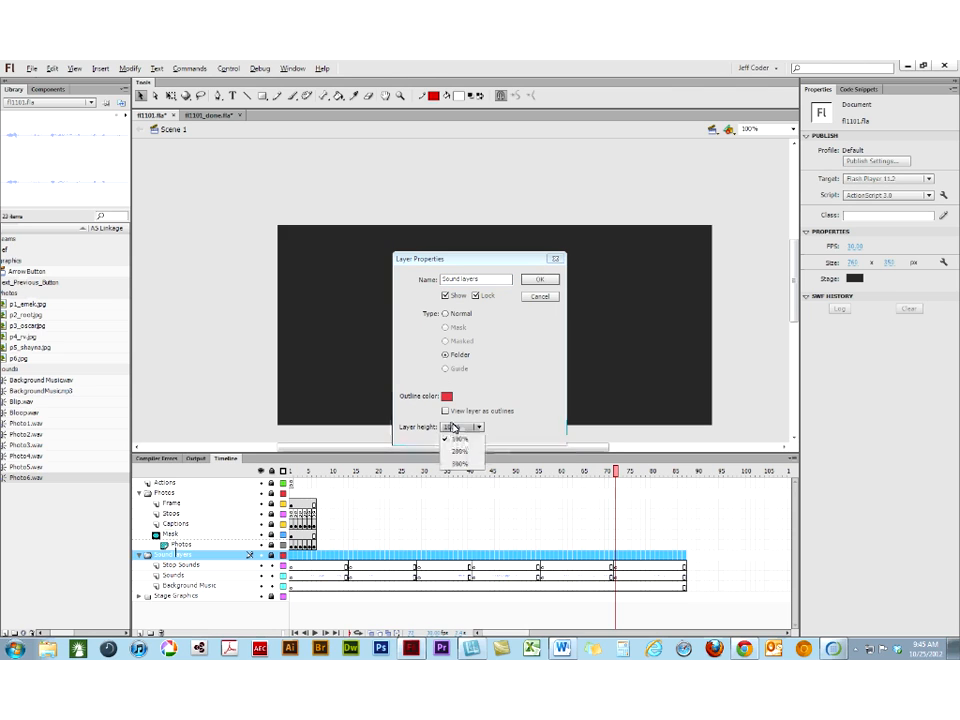
{"action": "left_click", "coordinate": [459, 462]}
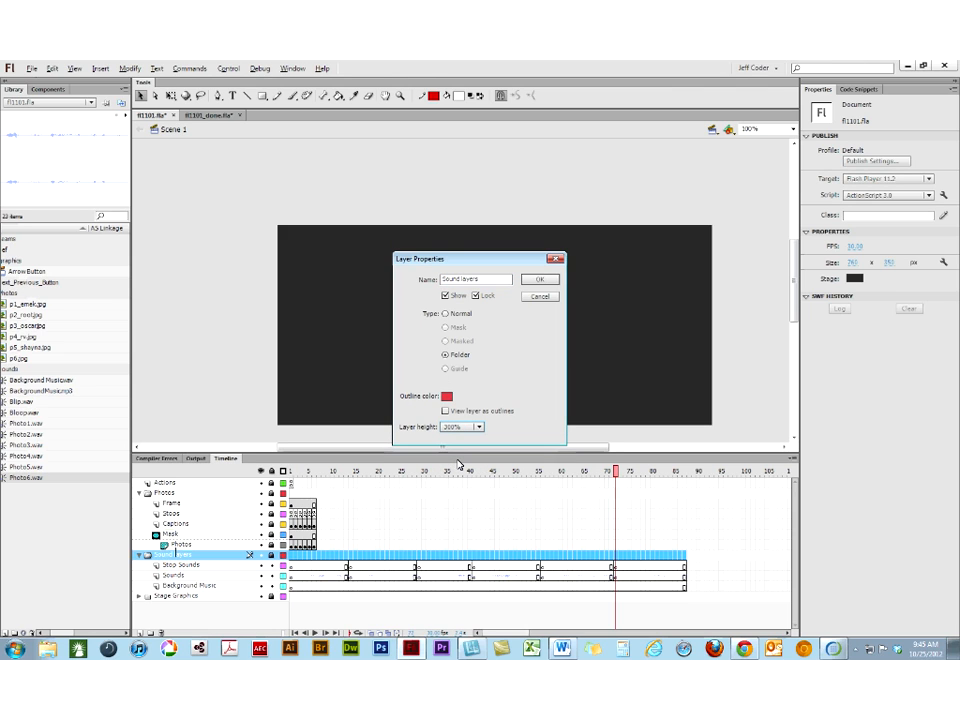
{"action": "left_click", "coordinate": [541, 280]}
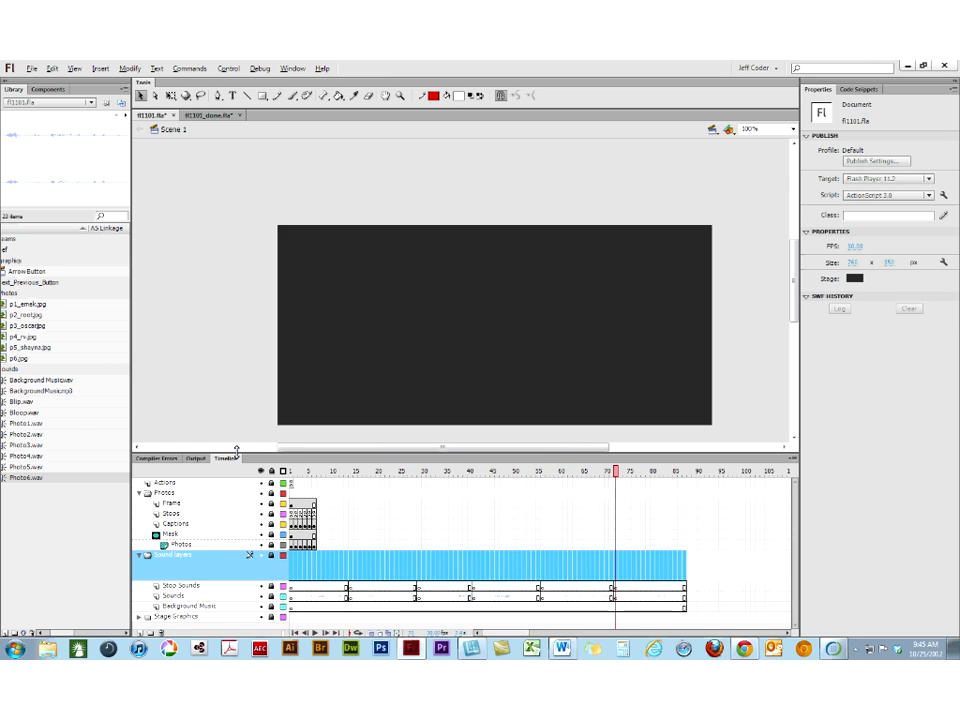
- Enlarge the timeline area and set the Sound layers folder's layer height back to 100%
{"action": "left_click_drag", "start_coordinate": [239, 444], "coordinate": [239, 266]}
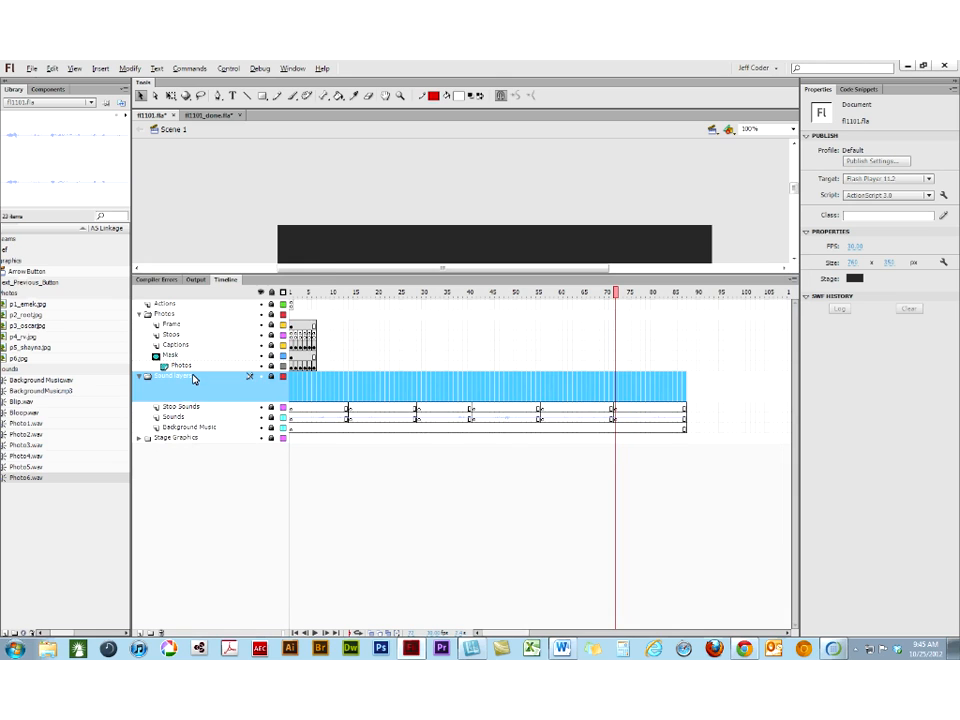
{"action": "right_click", "coordinate": [206, 372]}
{"action": "left_click", "coordinate": [214, 366]}
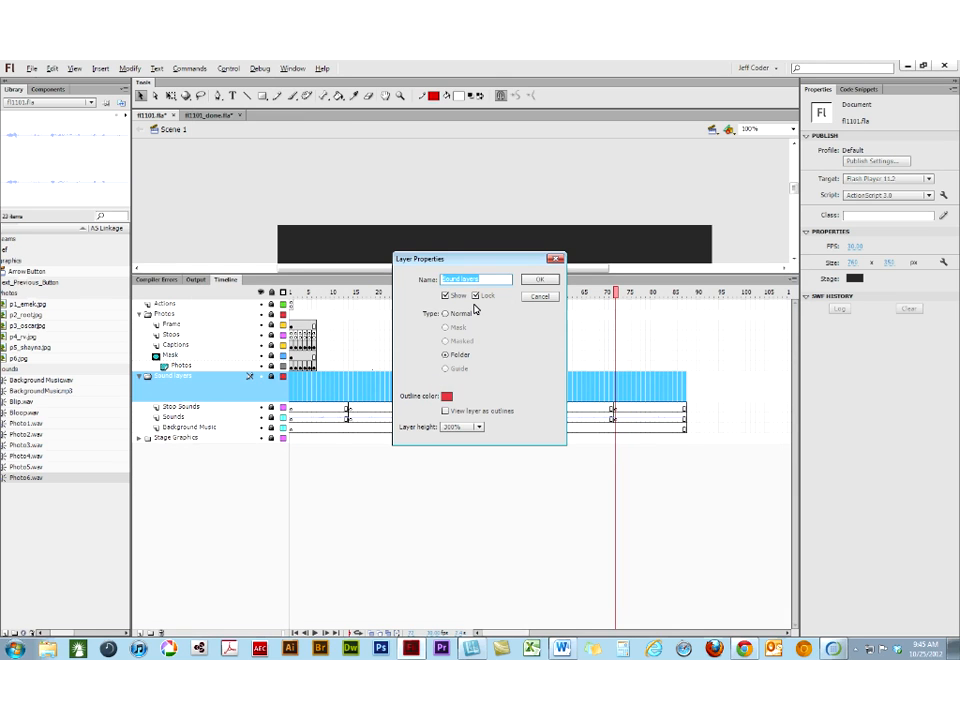
{"action": "left_click", "coordinate": [473, 428]}
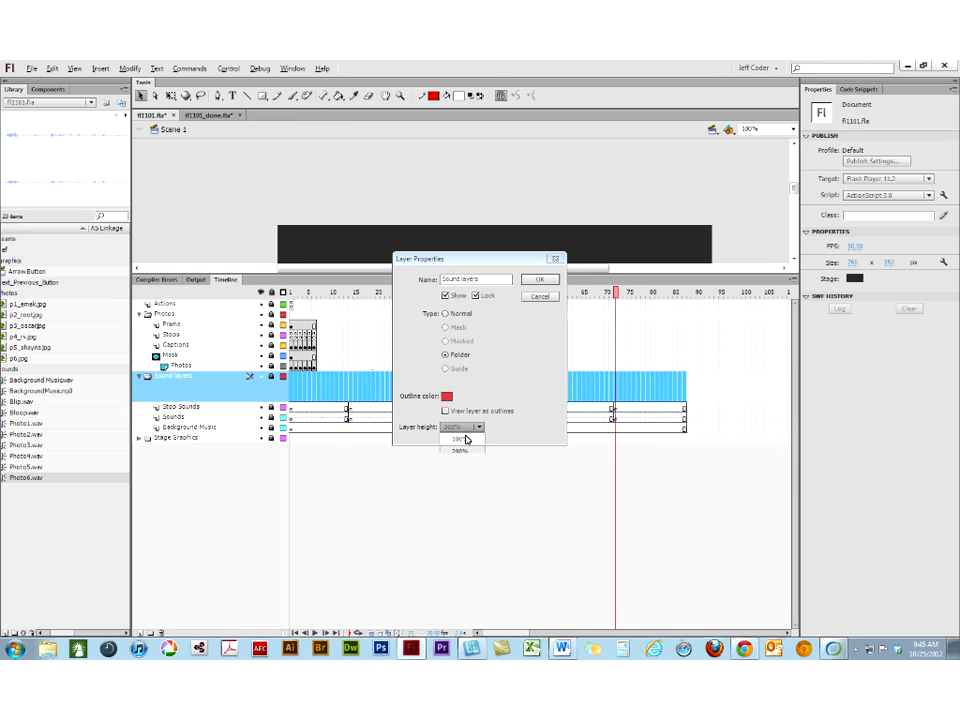
{"action": "left_click", "coordinate": [458, 437]}
{"action": "left_click", "coordinate": [538, 280]}
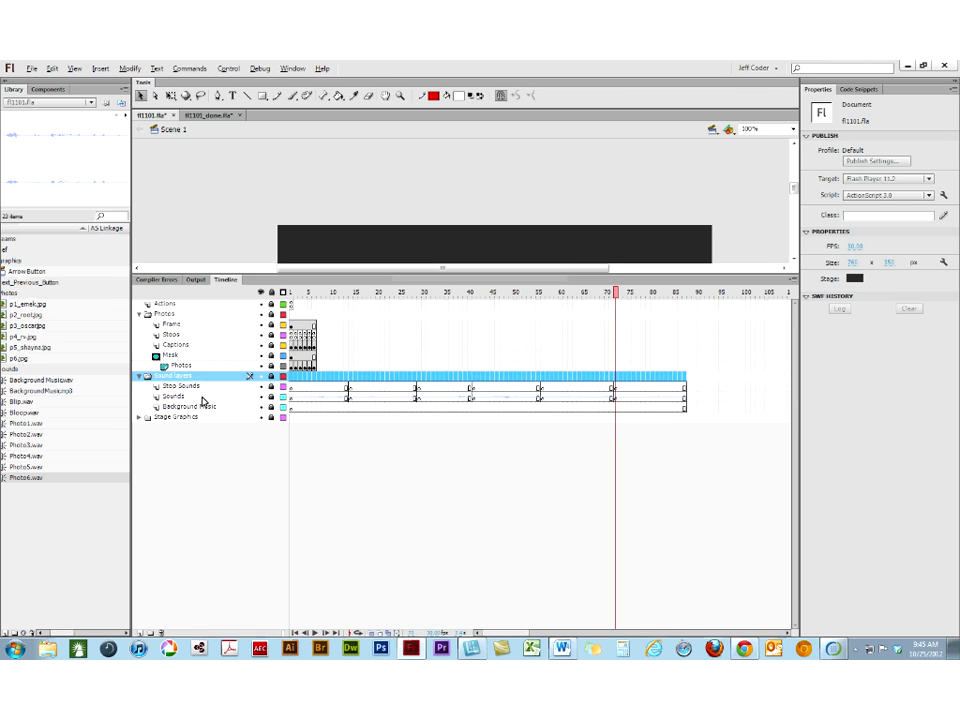
- Set the Sounds layer's height to 300% so its waveforms display larger
{"action": "left_click", "coordinate": [177, 397]}
{"action": "right_click", "coordinate": [177, 397]}
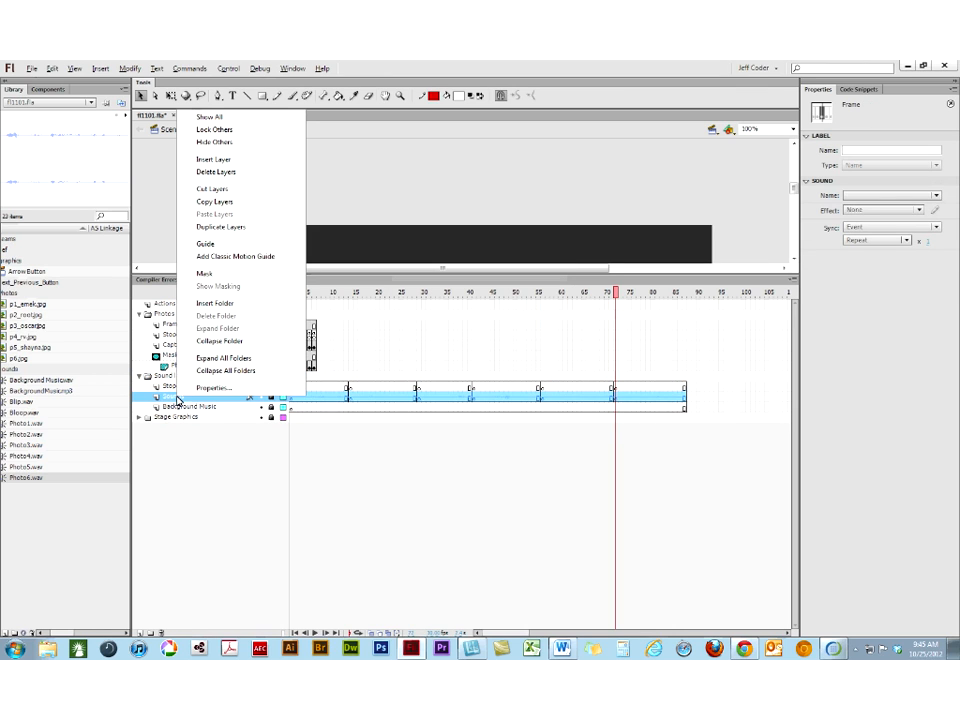
{"action": "left_click", "coordinate": [200, 387]}
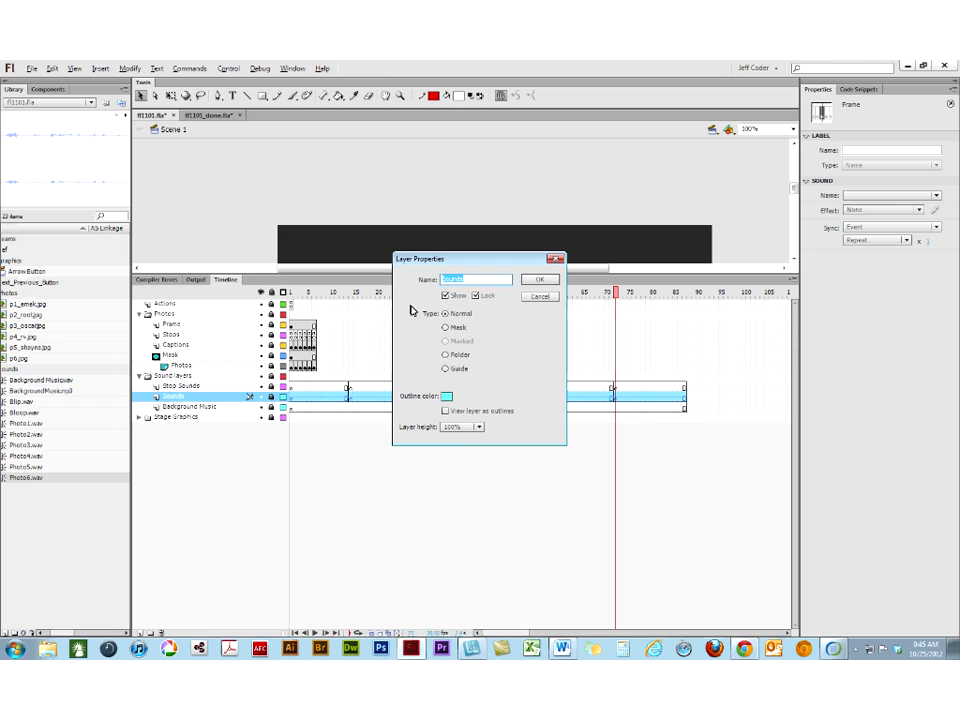
{"action": "left_click", "coordinate": [470, 427]}
{"action": "left_click", "coordinate": [458, 449]}
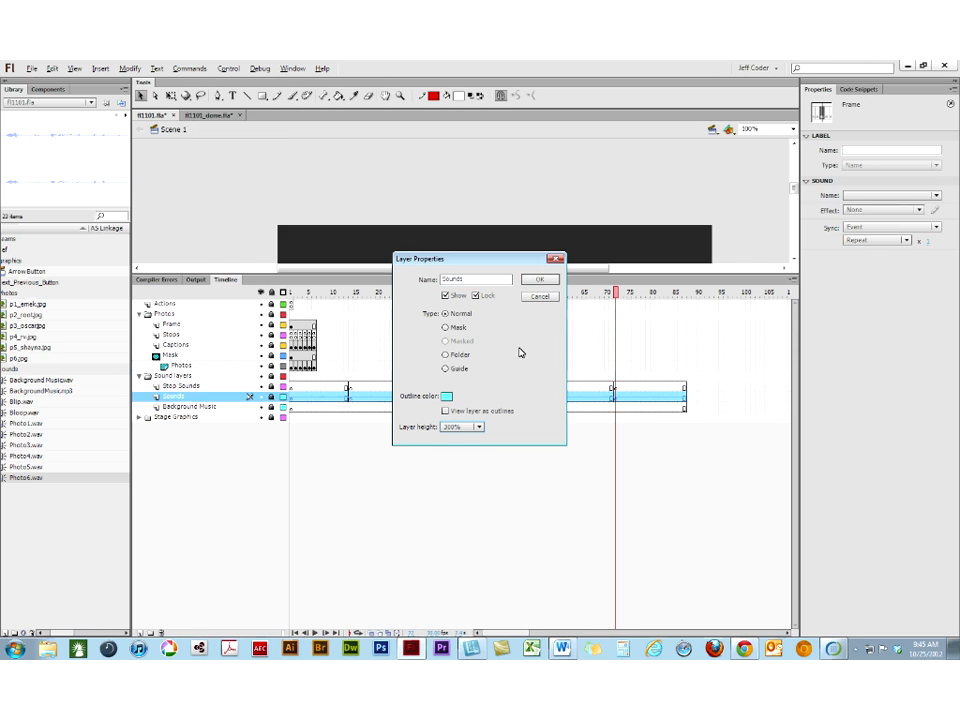
{"action": "left_click", "coordinate": [548, 280]}
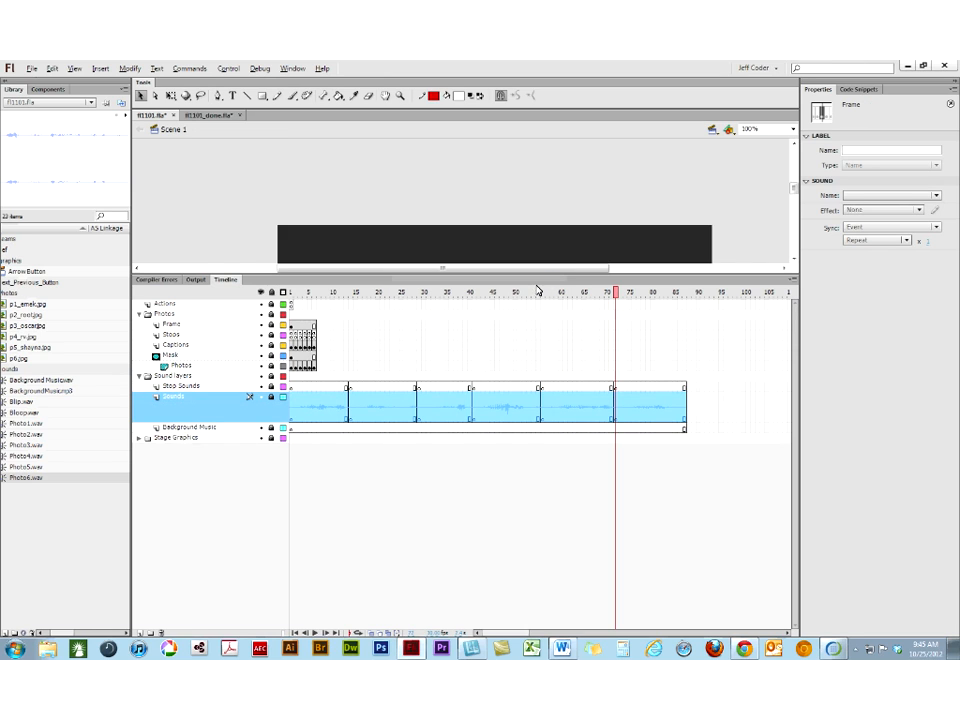
{"action": "left_click", "coordinate": [324, 463]}
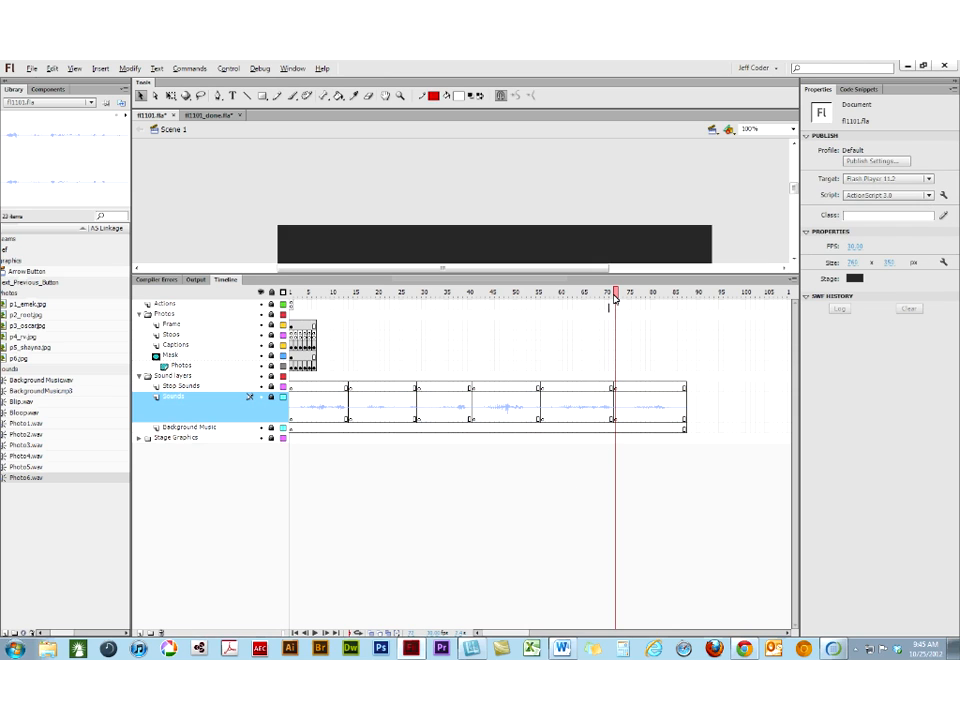
- Trim the silence from Photo2.wav at frame 14, starting it at about 0.1 s and ending it at about 3.4 s
{"action": "left_click", "coordinate": [293, 419]}
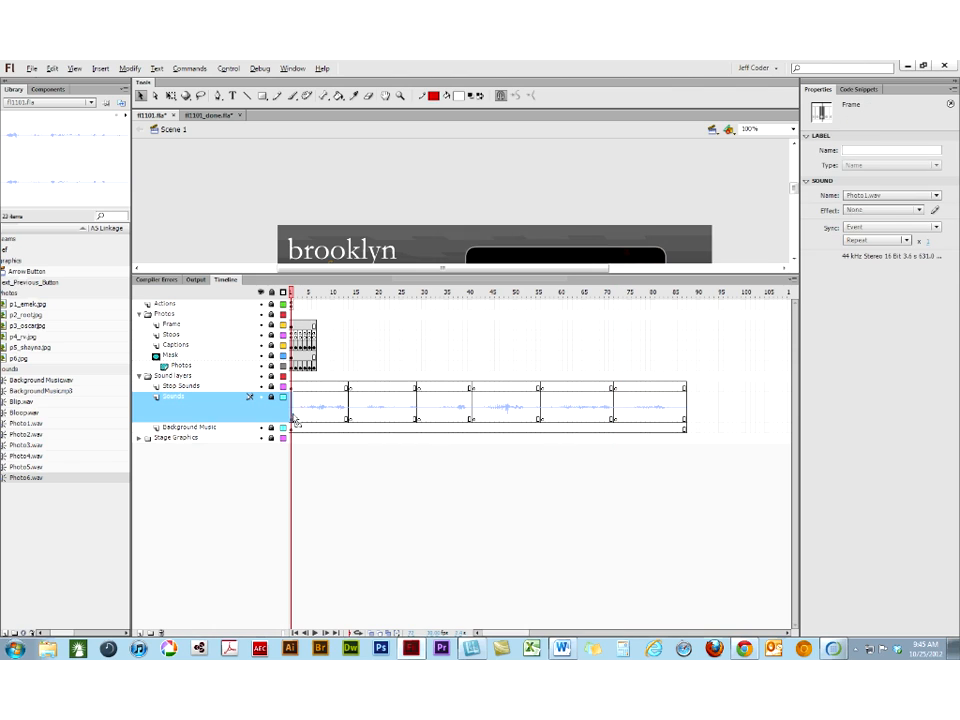
{"action": "left_click", "coordinate": [352, 419]}
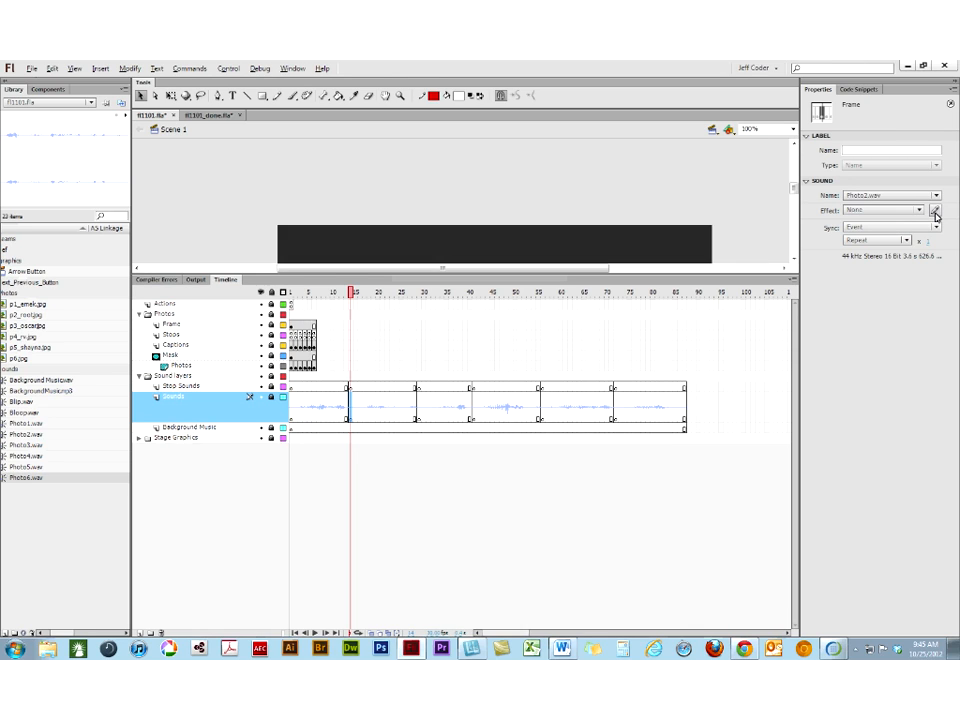
{"action": "left_click", "coordinate": [935, 211]}
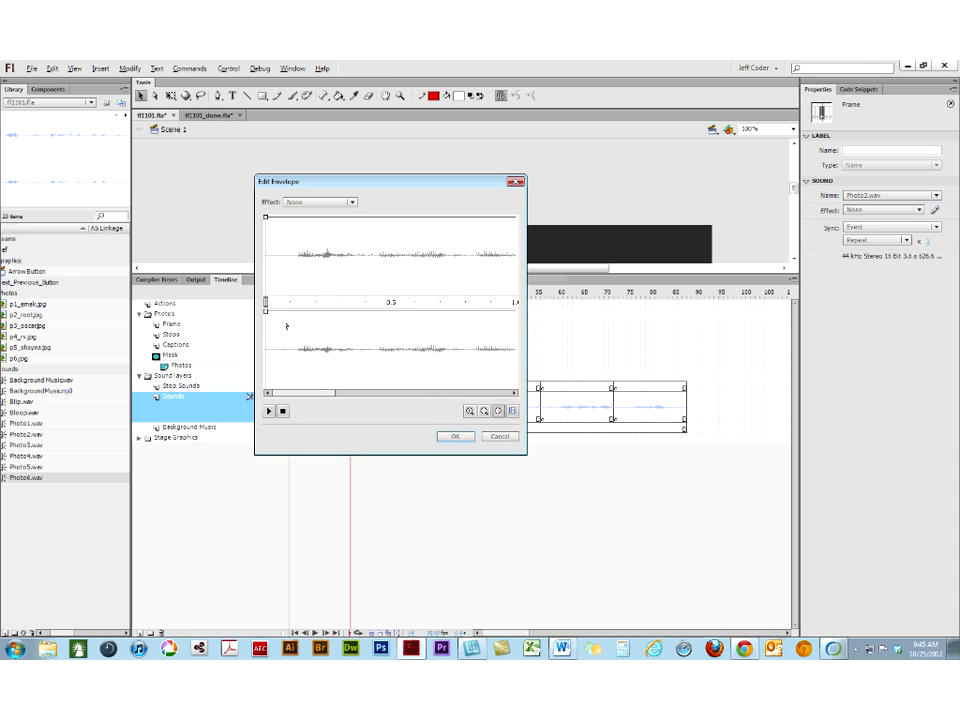
{"action": "left_click_drag", "start_coordinate": [265, 302], "coordinate": [294, 302]}
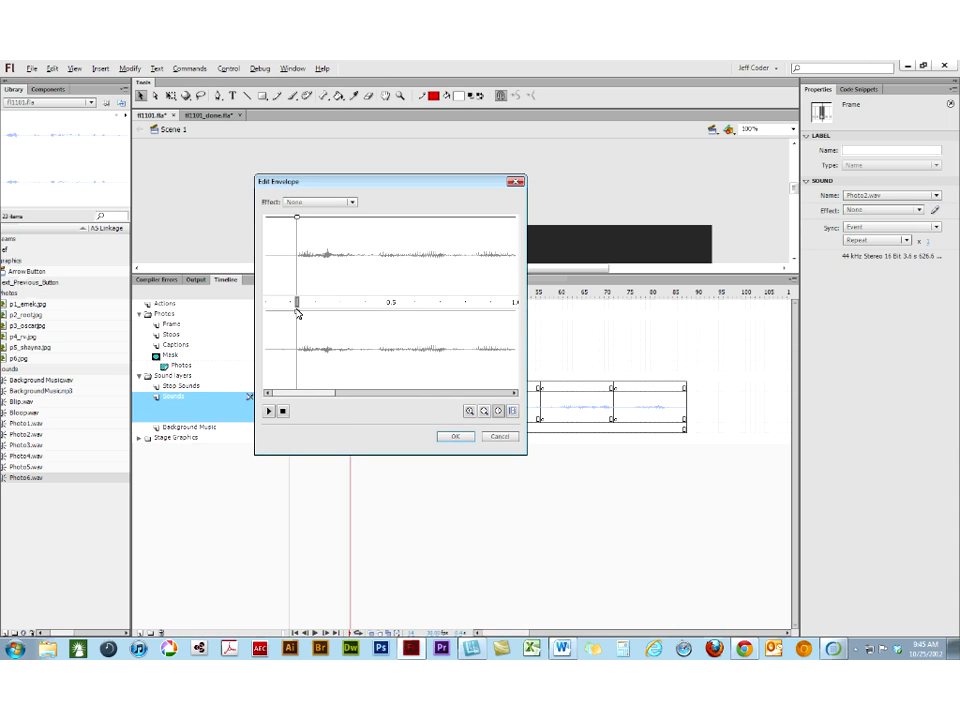
{"action": "left_click_drag", "start_coordinate": [306, 394], "coordinate": [489, 401]}
{"action": "left_click_drag", "start_coordinate": [463, 301], "coordinate": [421, 301]}
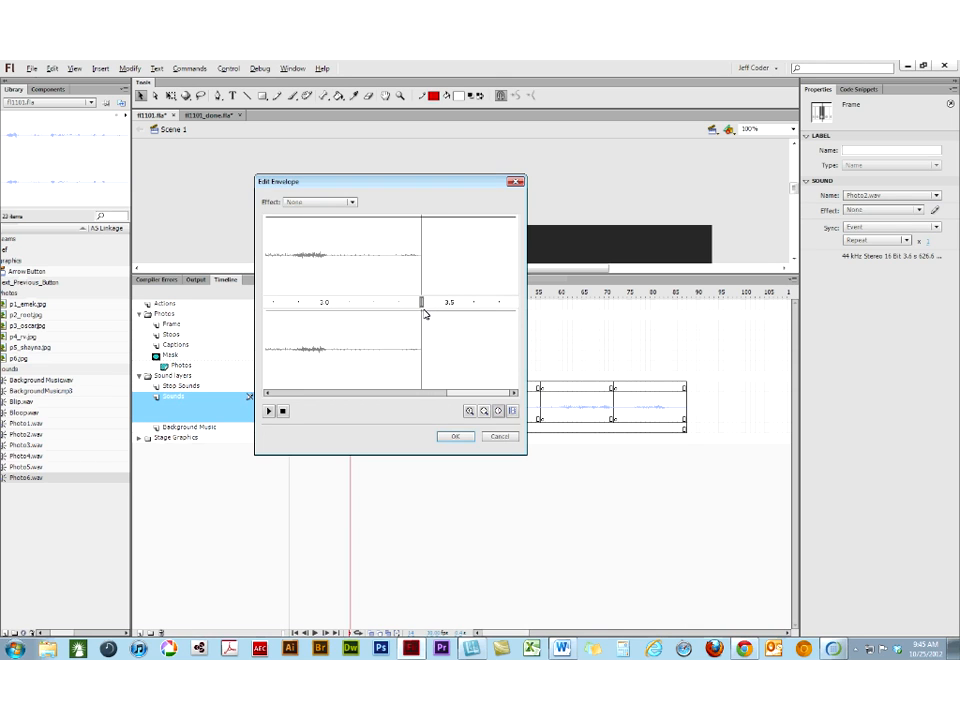
{"action": "left_click", "coordinate": [469, 440]}
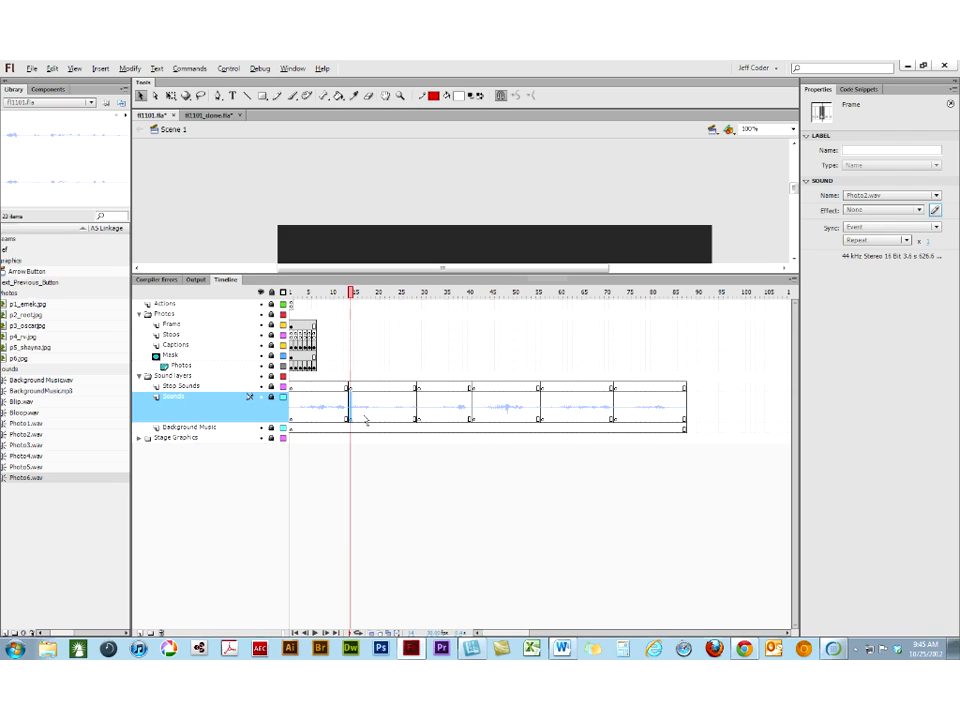
{"action": "left_click", "coordinate": [368, 452]}
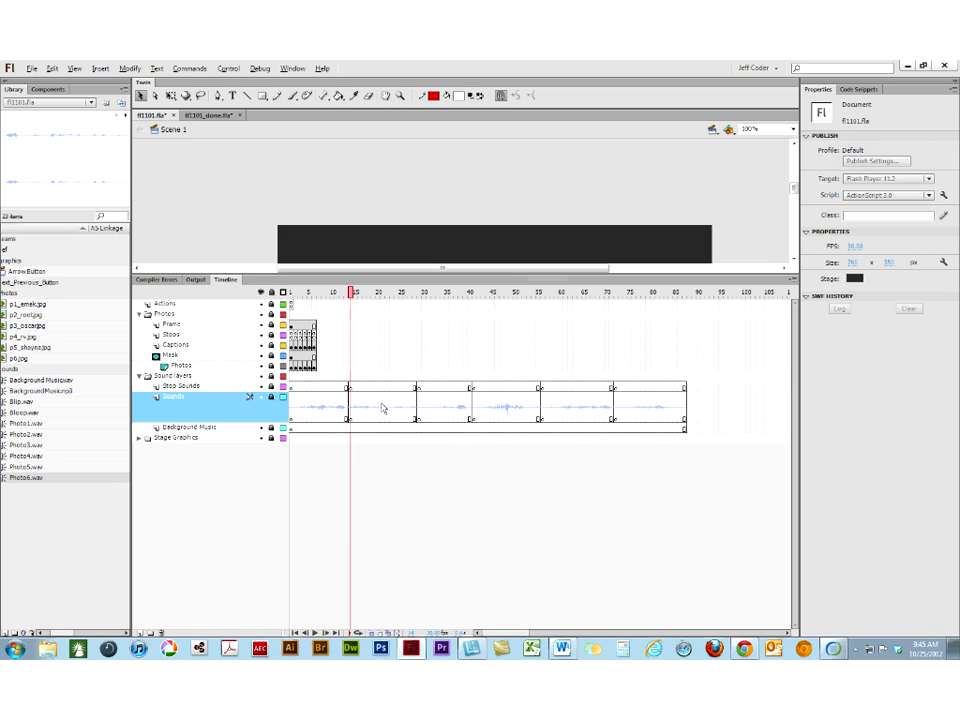
- Trim Photo5.wav at frame 56 in the sound envelope, starting just before its waveform and ending at about 2.5 s
{"action": "left_click", "coordinate": [542, 412]}
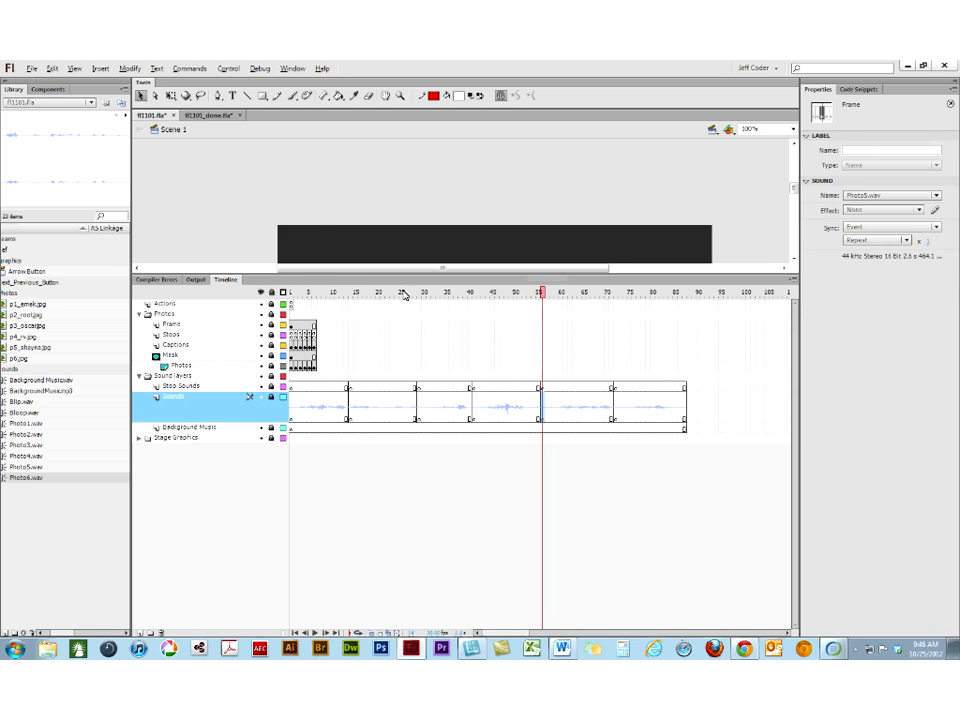
{"action": "left_click", "coordinate": [934, 212]}
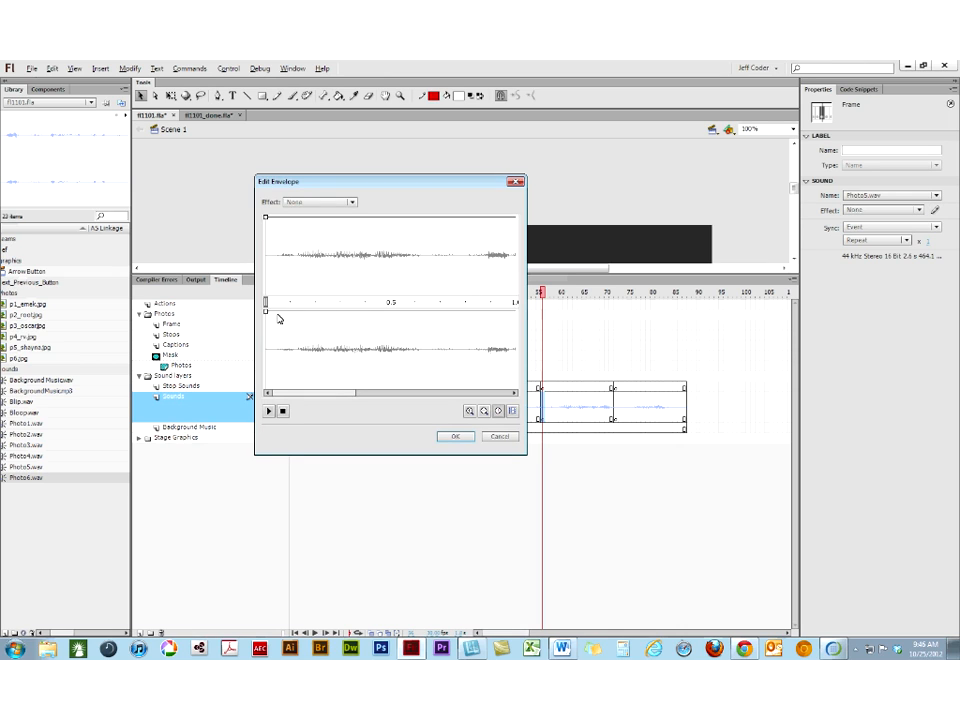
{"action": "left_click_drag", "start_coordinate": [265, 301], "coordinate": [275, 301]}
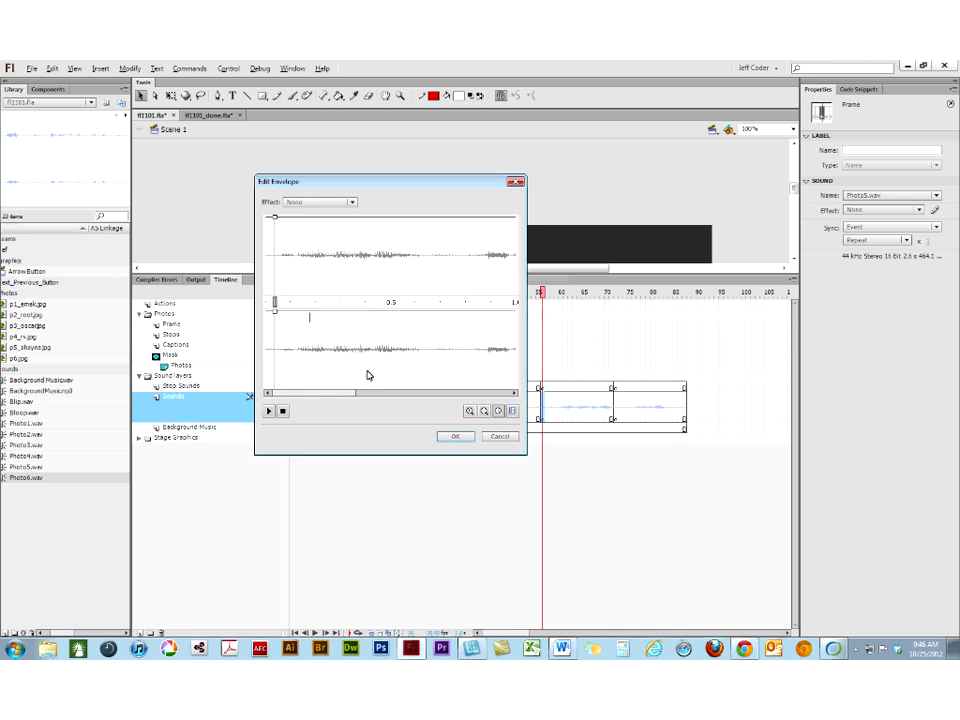
{"action": "mouse_move", "coordinate": [337, 397]}
{"action": "left_mouse_down"}
{"action": "mouse_move", "coordinate": [452, 401]}
{"action": "mouse_move", "coordinate": [465, 336]}
{"action": "mouse_move", "coordinate": [428, 301]}
{"action": "left_mouse_up"}
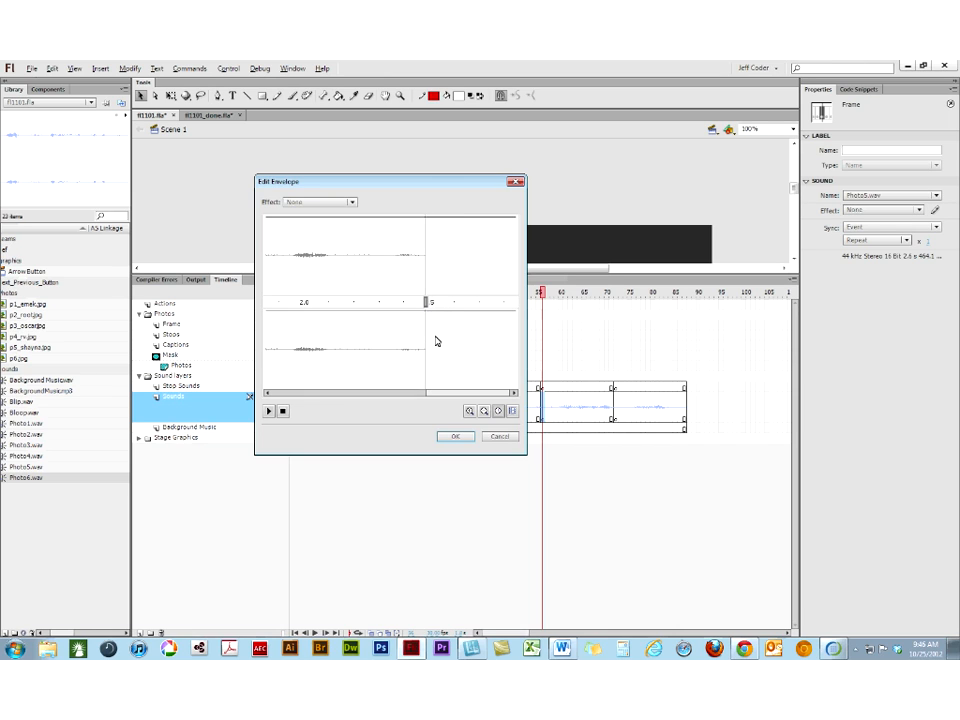
{"action": "left_click", "coordinate": [455, 438]}
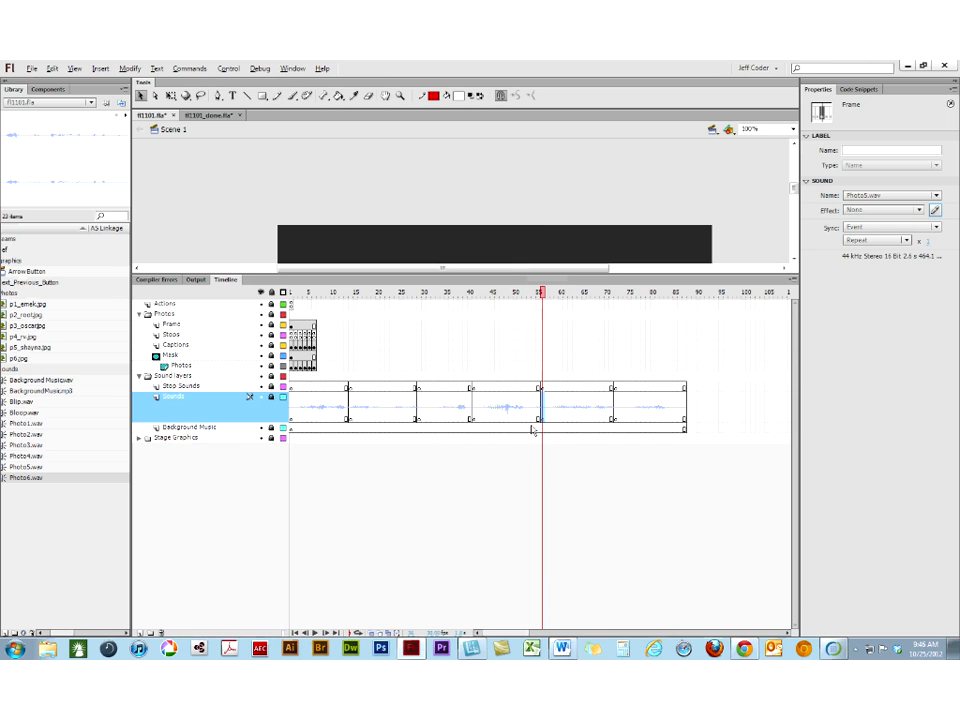
- Trim Photo6.wav at frame 72, starting it at about 0.1 s and ending it at about 2.85 s
{"action": "left_click", "coordinate": [617, 419]}
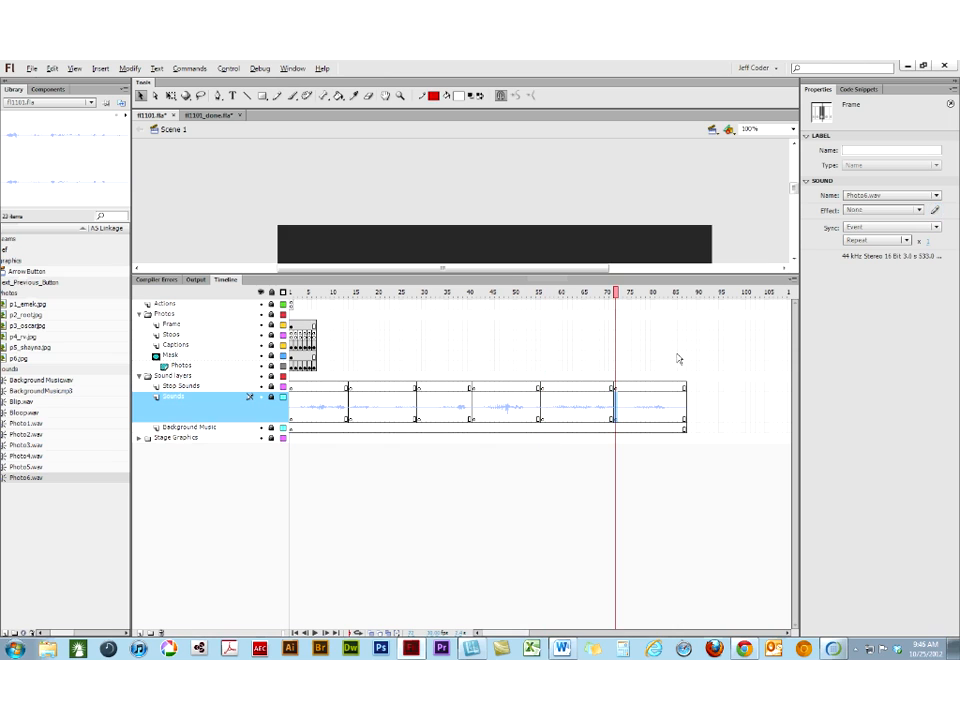
{"action": "left_click", "coordinate": [936, 210]}
{"action": "left_click_drag", "start_coordinate": [266, 302], "coordinate": [293, 302]}
{"action": "left_click_drag", "start_coordinate": [296, 394], "coordinate": [437, 396]}
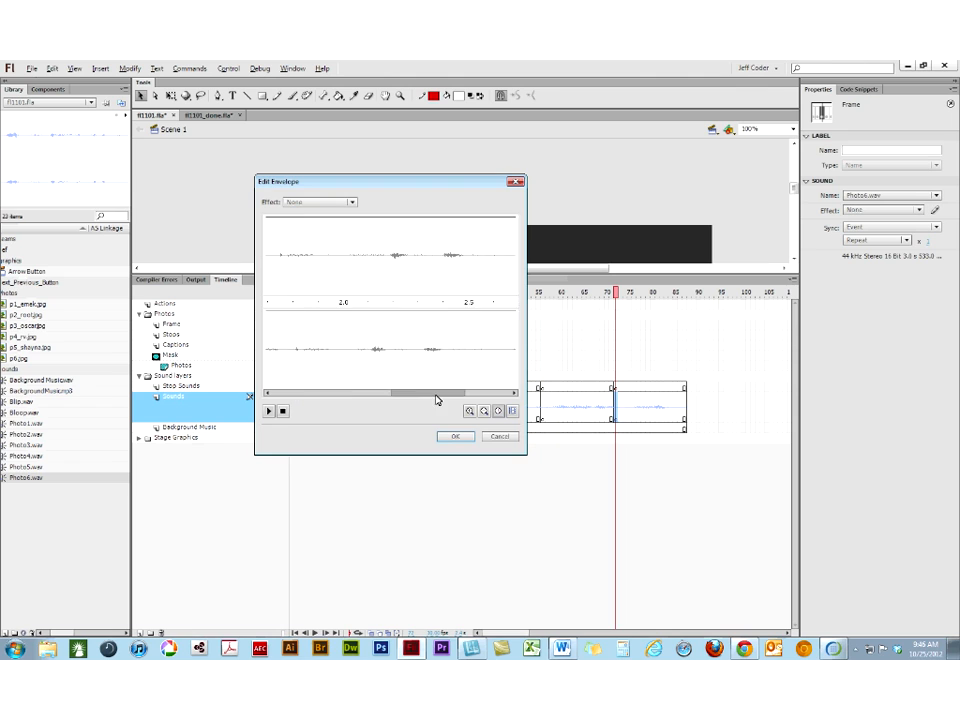
{"action": "left_click_drag", "start_coordinate": [462, 302], "coordinate": [418, 301]}
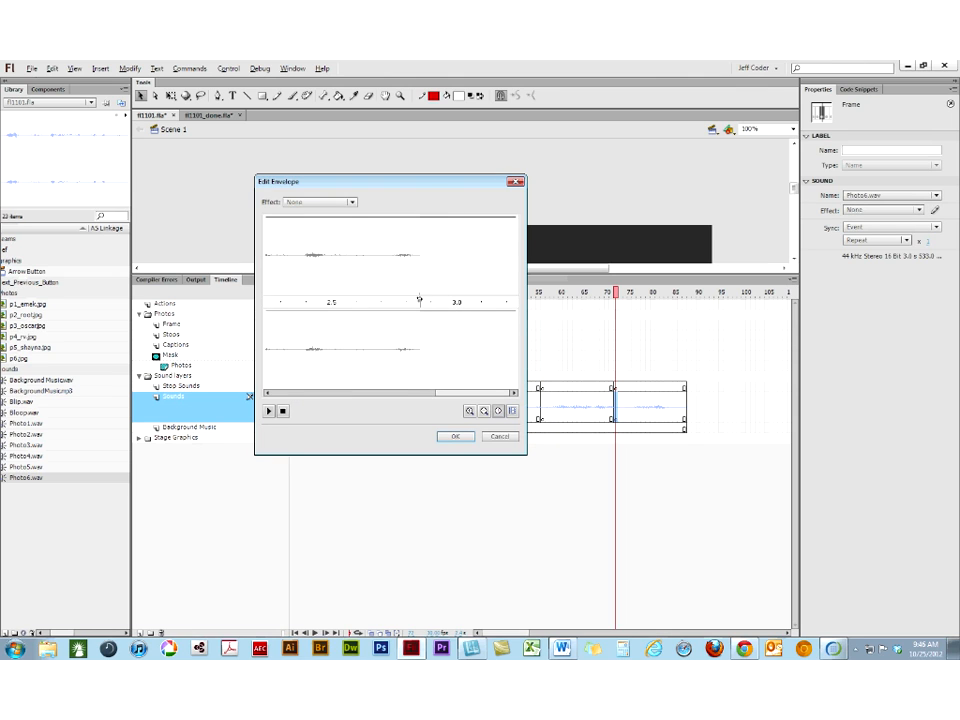
{"action": "left_click", "coordinate": [455, 436]}
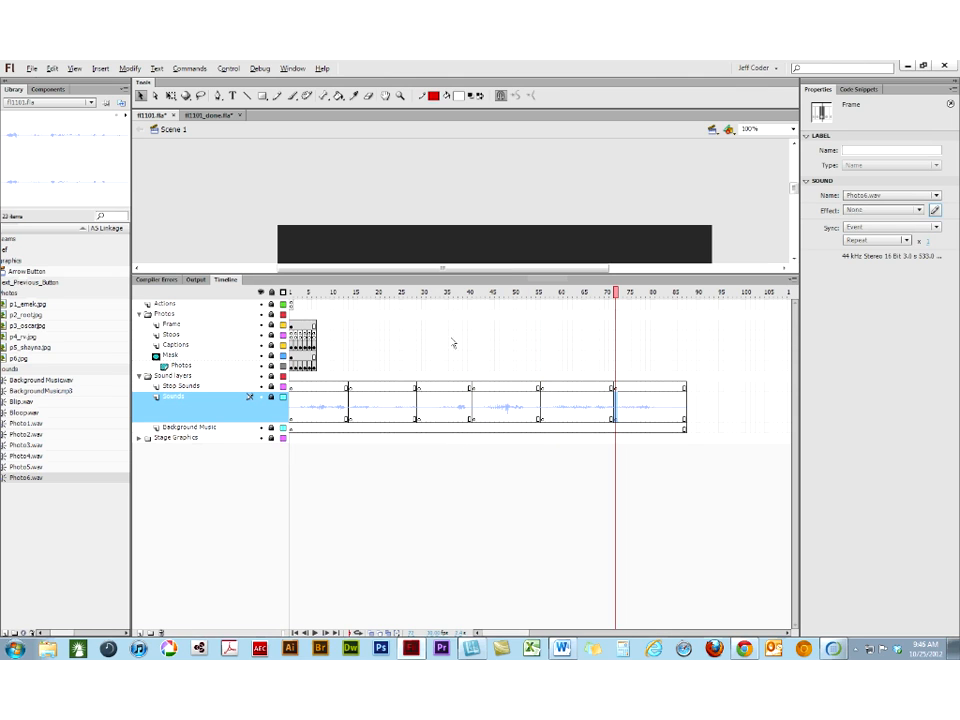
- Return the playhead to frame 1, select the Sounds layer's first keyframe and shrink the timeline area to uncover the stage
{"action": "left_click_drag", "start_coordinate": [617, 302], "coordinate": [284, 334]}
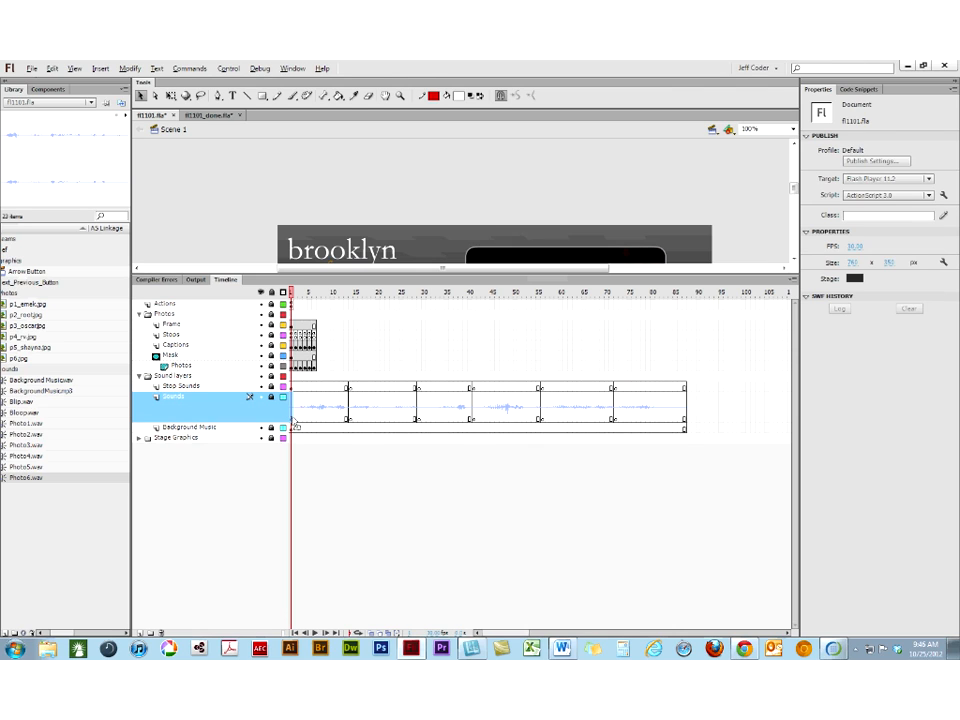
{"action": "left_click", "coordinate": [350, 418]}
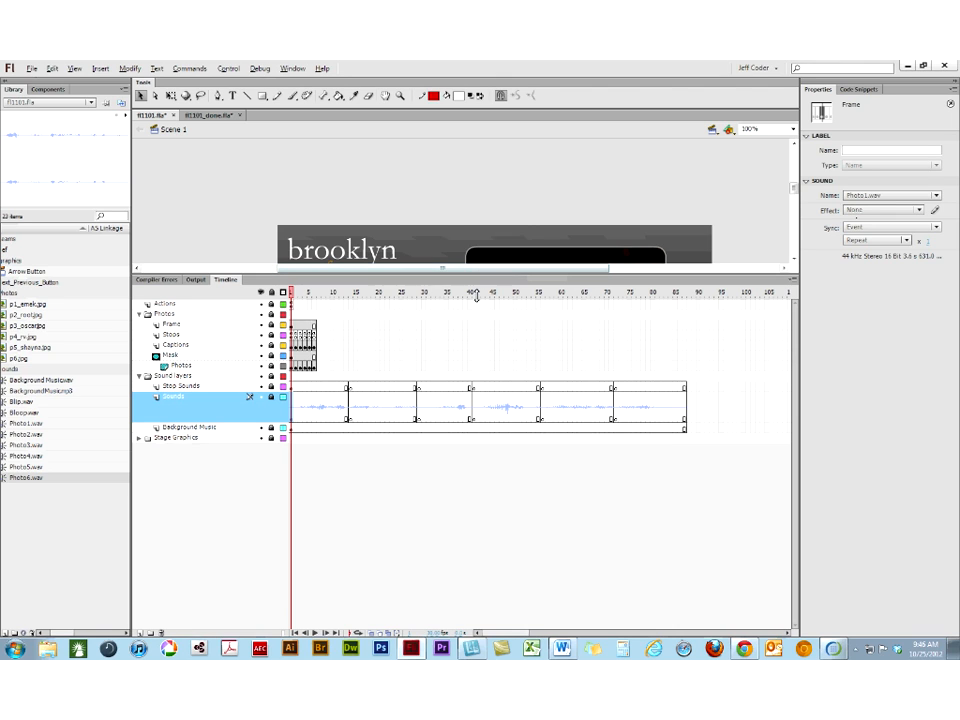
{"action": "left_click_drag", "start_coordinate": [476, 295], "coordinate": [467, 424]}
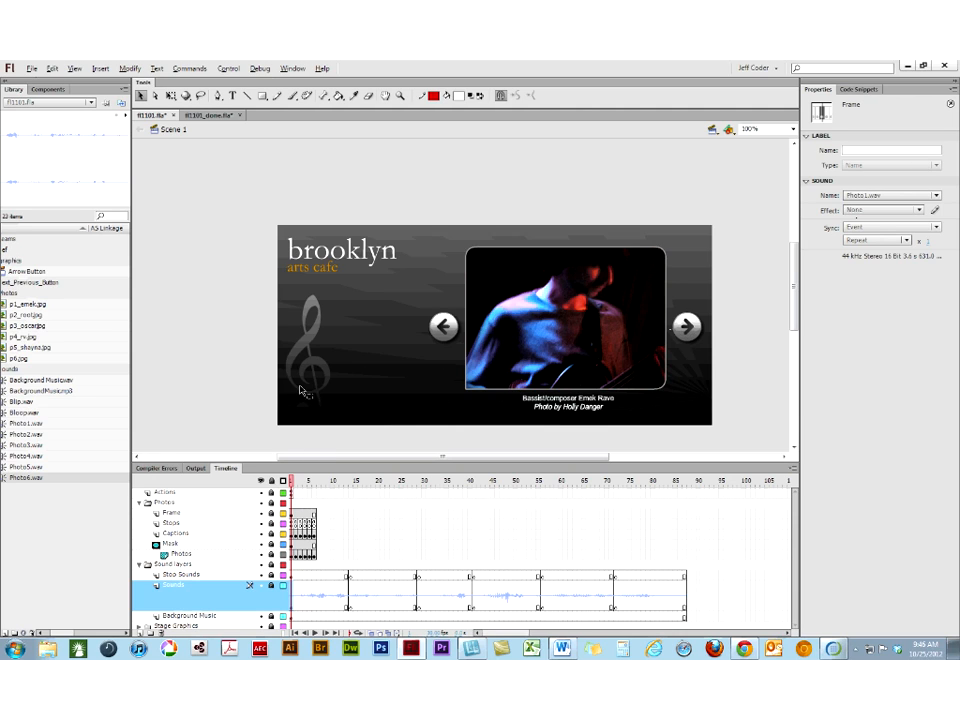
- Unlock the Stop Sounds layer and add Photo1.wav to its keyframe at frame 14 with sync set to Stop
{"action": "left_click", "coordinate": [349, 576]}
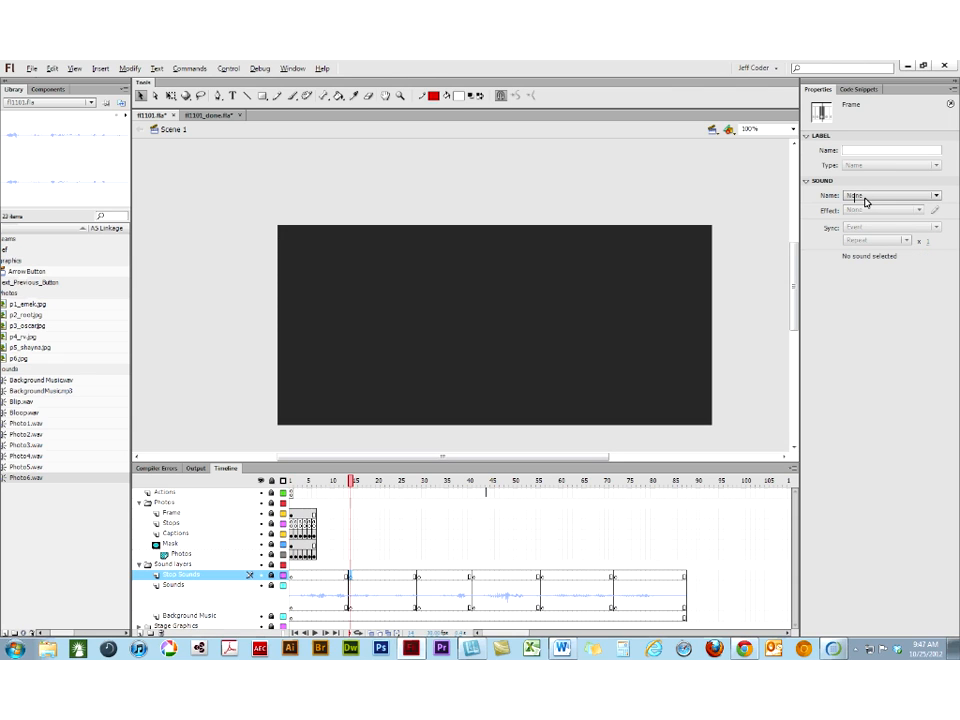
{"action": "left_click", "coordinate": [5, 424]}
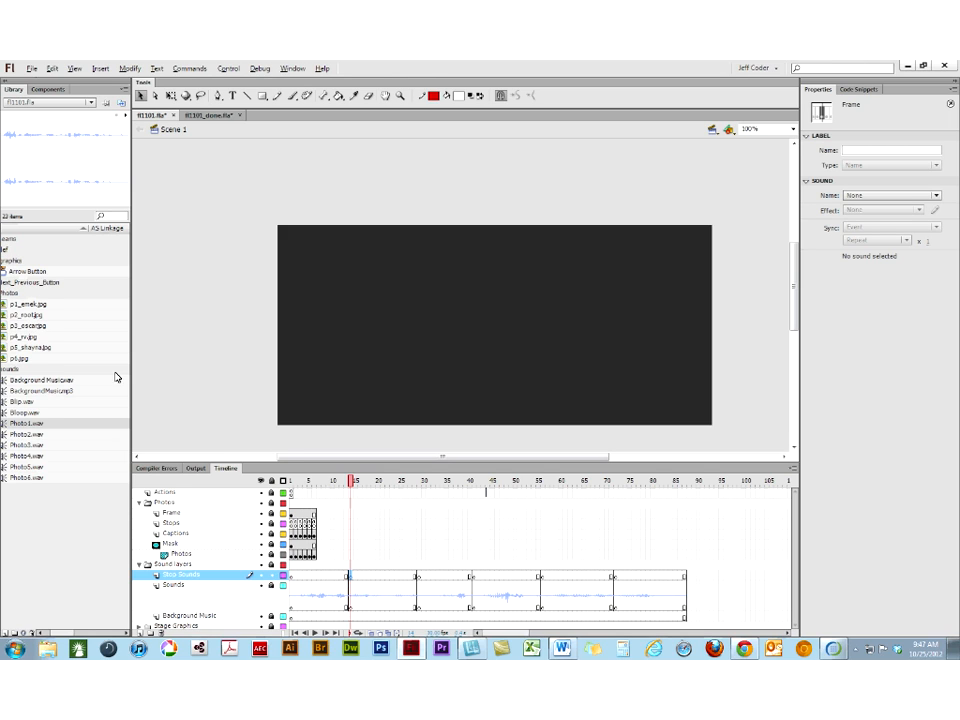
{"action": "left_click_drag", "start_coordinate": [30, 425], "coordinate": [350, 574]}
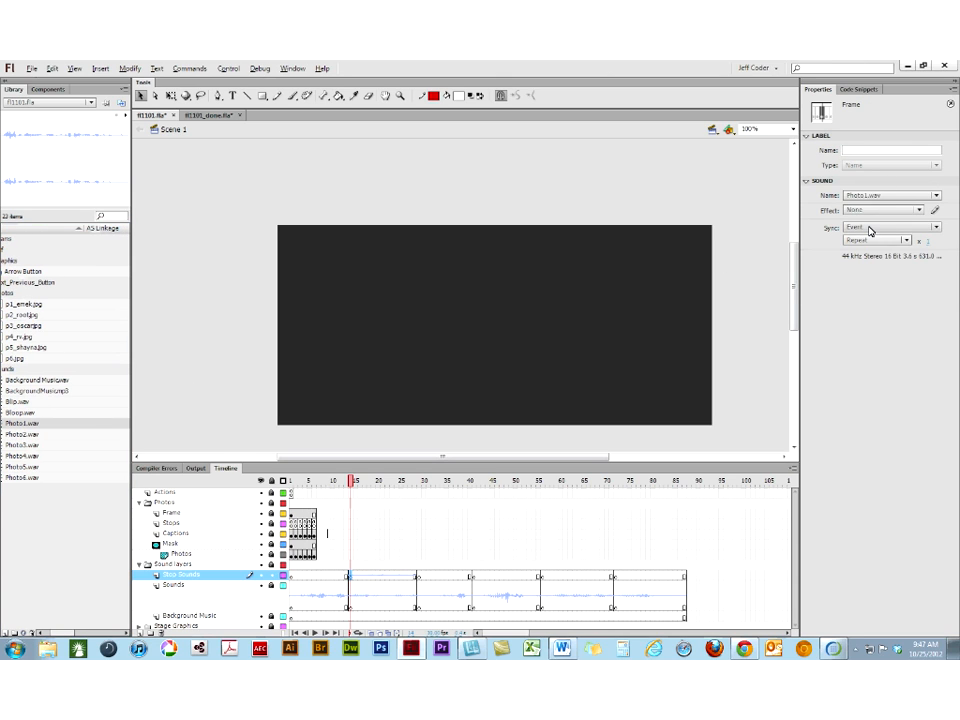
{"action": "left_click", "coordinate": [870, 228]}
{"action": "left_click", "coordinate": [865, 267]}
- Add Photo2.wav, Photo3.wav, Photo4.wav and Photo5.wav to the Stop Sounds keyframes at frames 29, 41, 56 and 72 respectively
{"action": "left_click", "coordinate": [418, 578]}
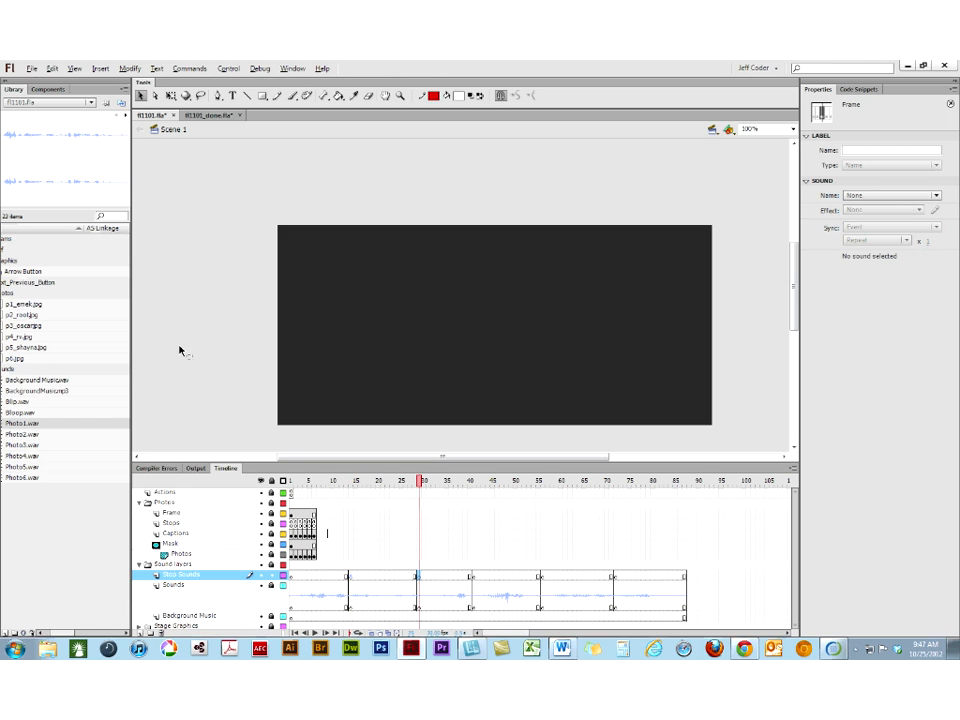
{"action": "left_click", "coordinate": [25, 436]}
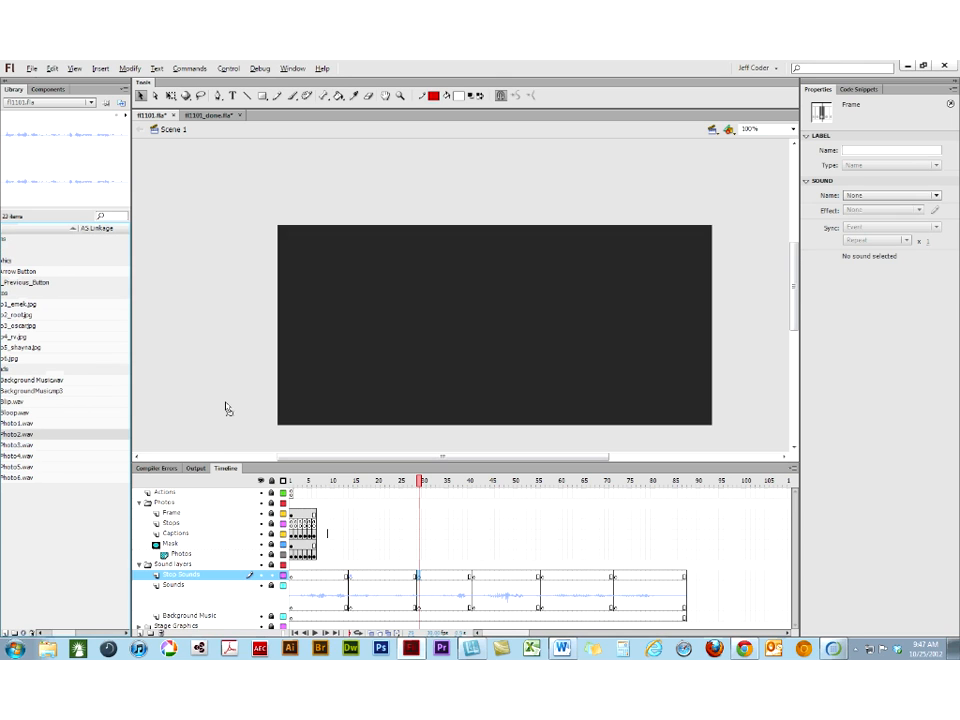
{"action": "left_click", "coordinate": [471, 578]}
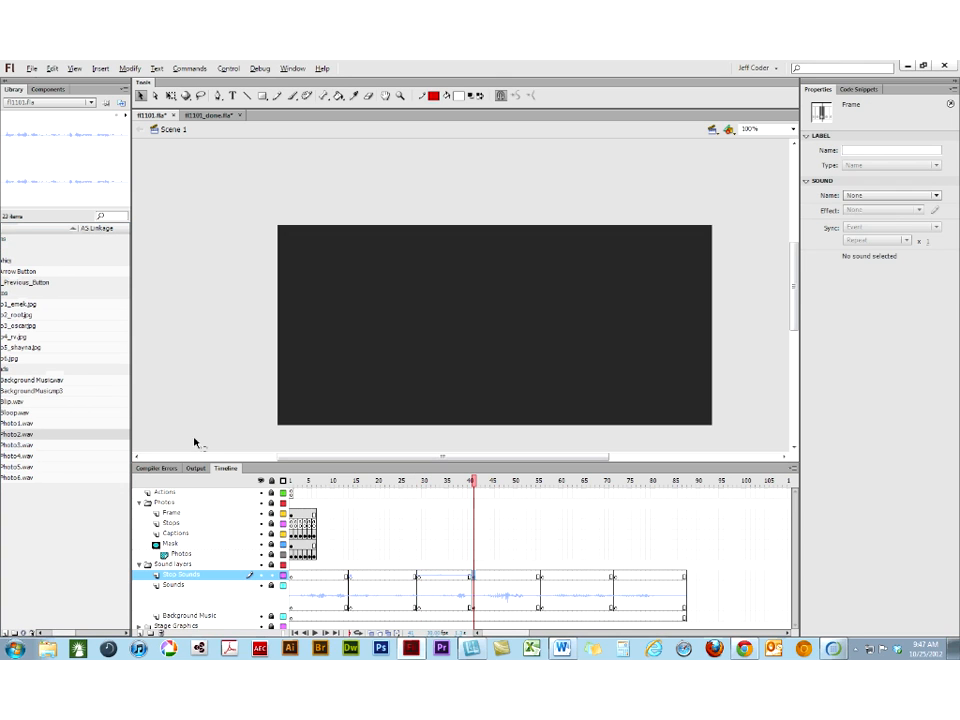
{"action": "left_click", "coordinate": [24, 446]}
{"action": "left_click", "coordinate": [541, 578]}
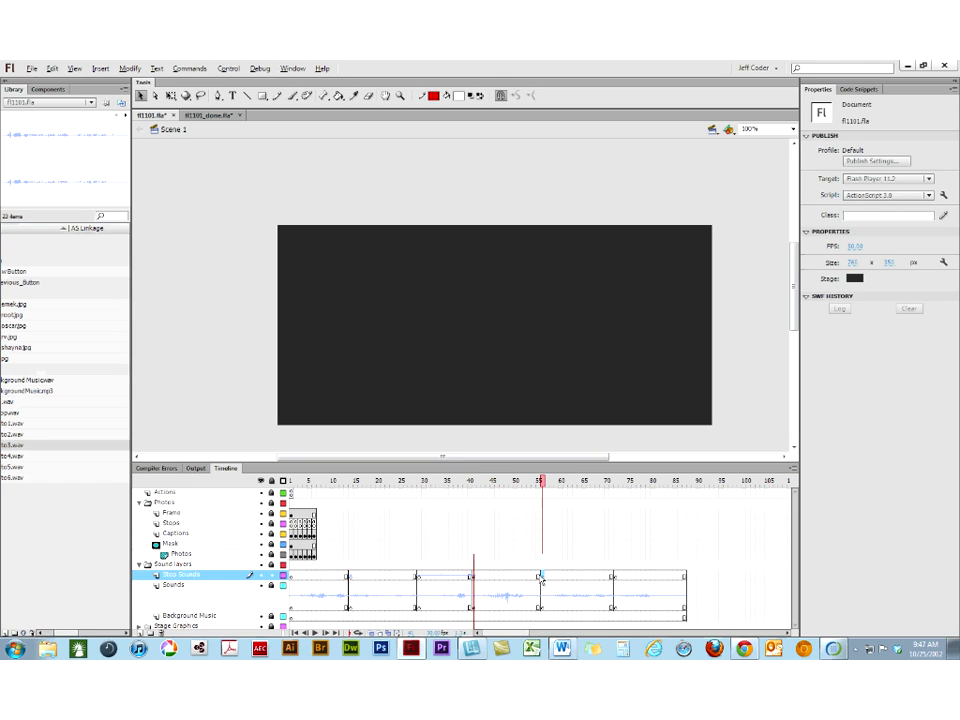
{"action": "left_click", "coordinate": [17, 458]}
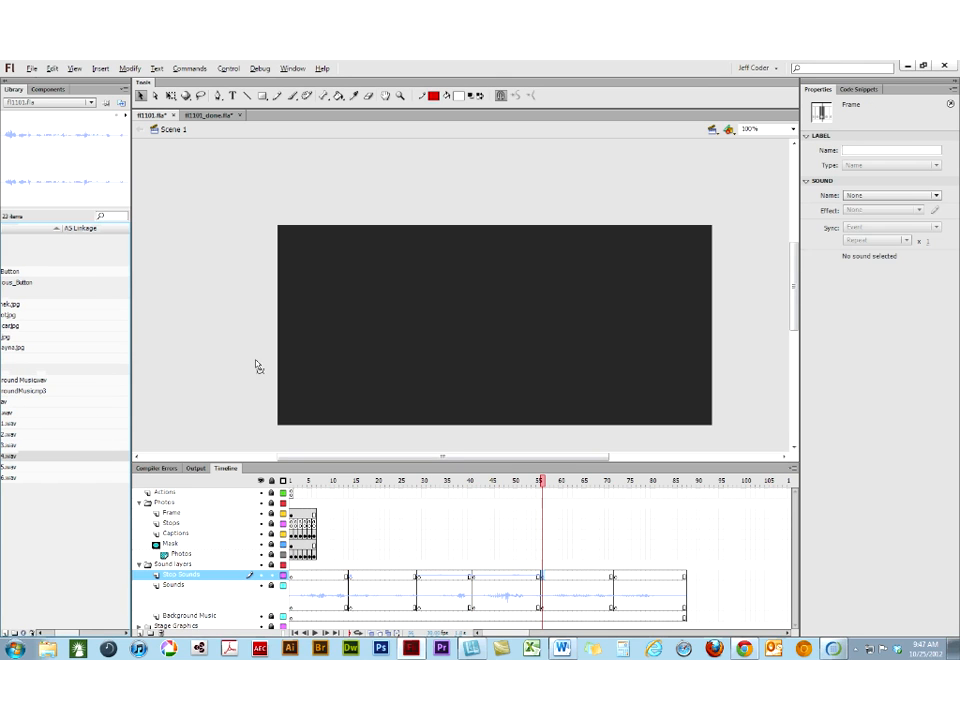
{"action": "left_click", "coordinate": [614, 578]}
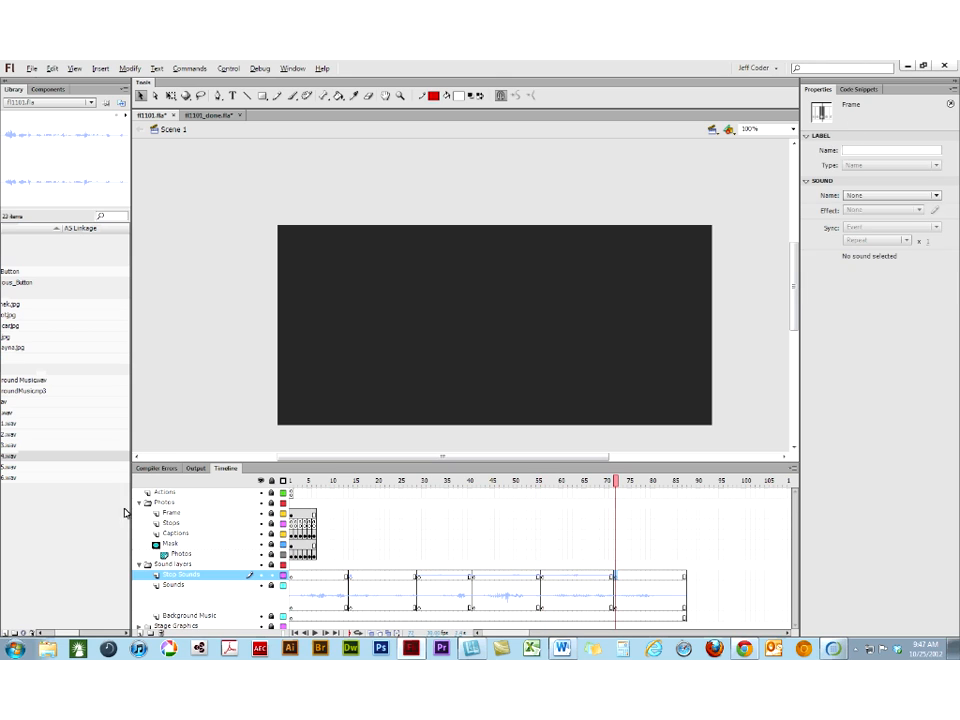
{"action": "left_click", "coordinate": [25, 467]}
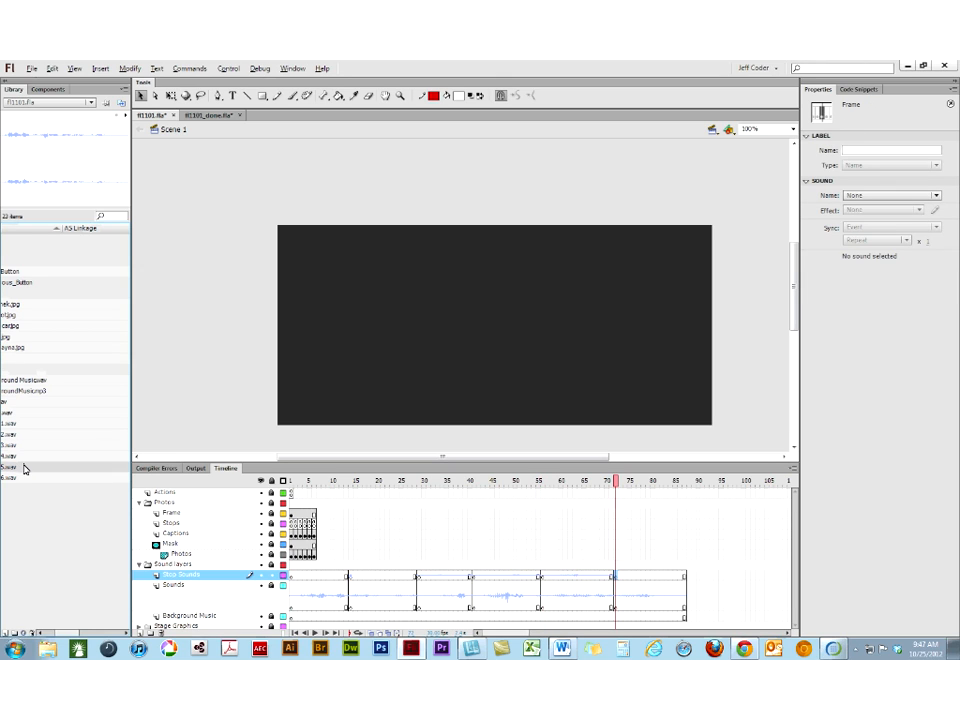
{"action": "left_click", "coordinate": [189, 386]}
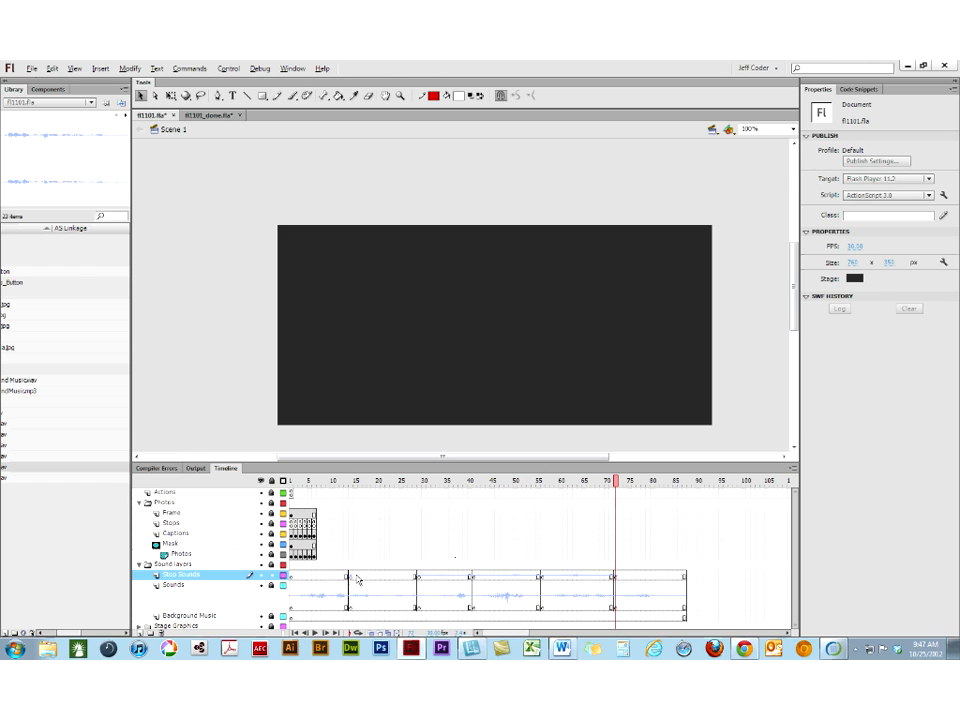
- Set the sync of Photo2.wav at frame 29 and Photo3.wav at frame 41 of the Stop Sounds layer to Stop
{"action": "left_click", "coordinate": [419, 578]}
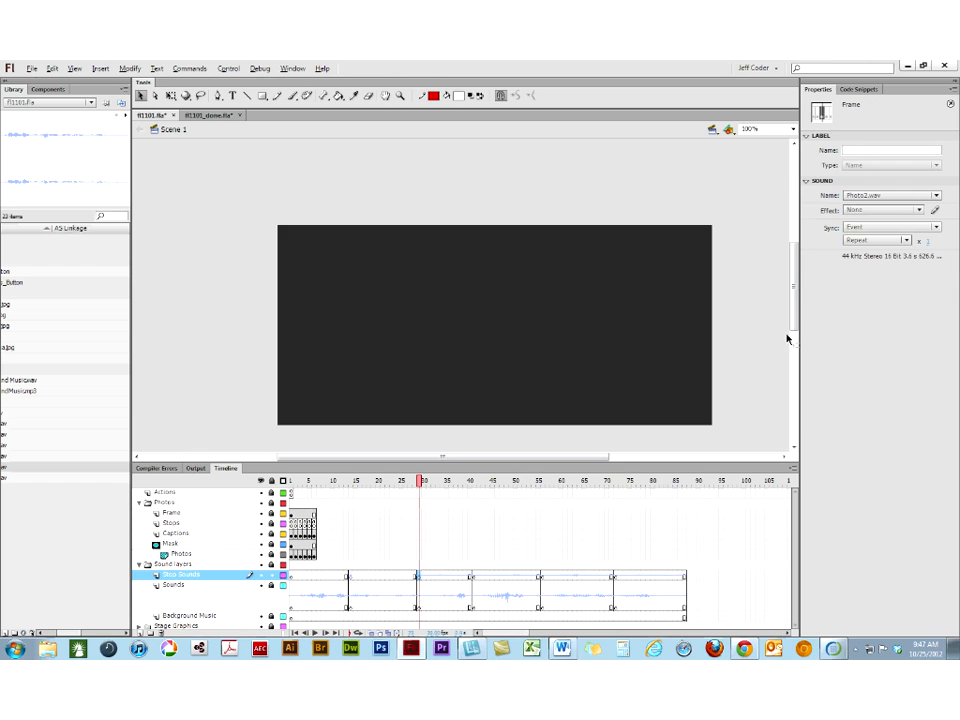
{"action": "left_click", "coordinate": [867, 227]}
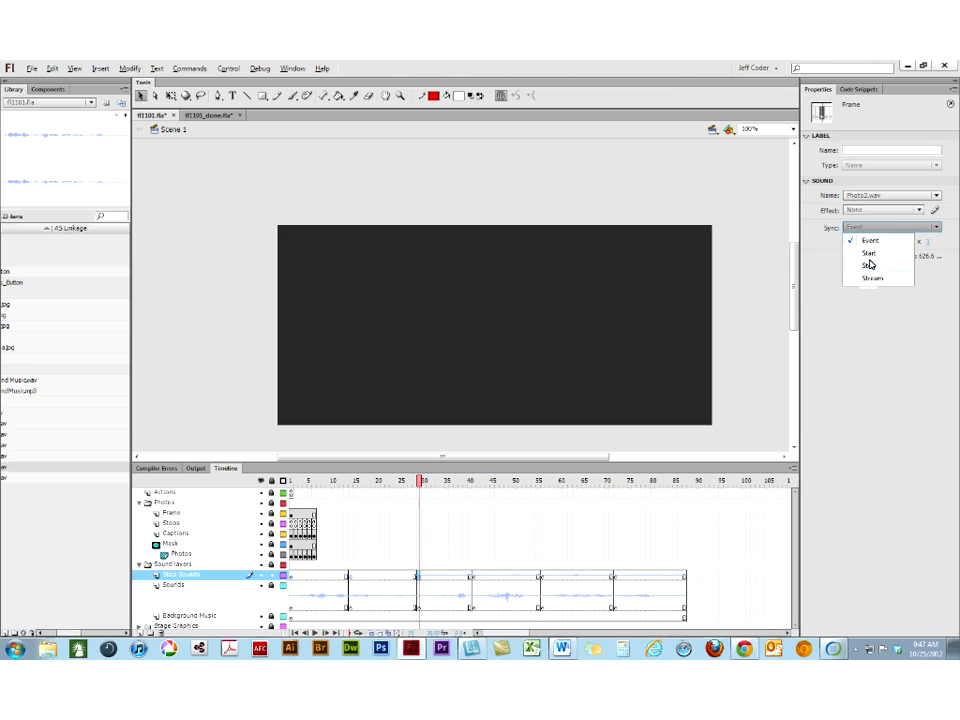
{"action": "left_click", "coordinate": [870, 268]}
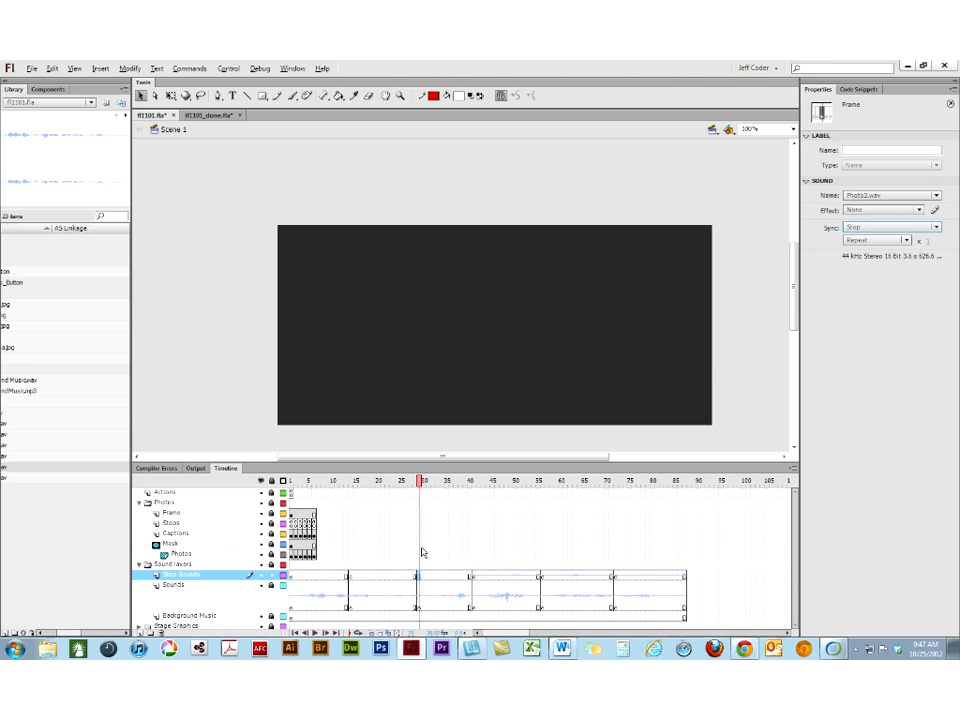
{"action": "left_click", "coordinate": [472, 577]}
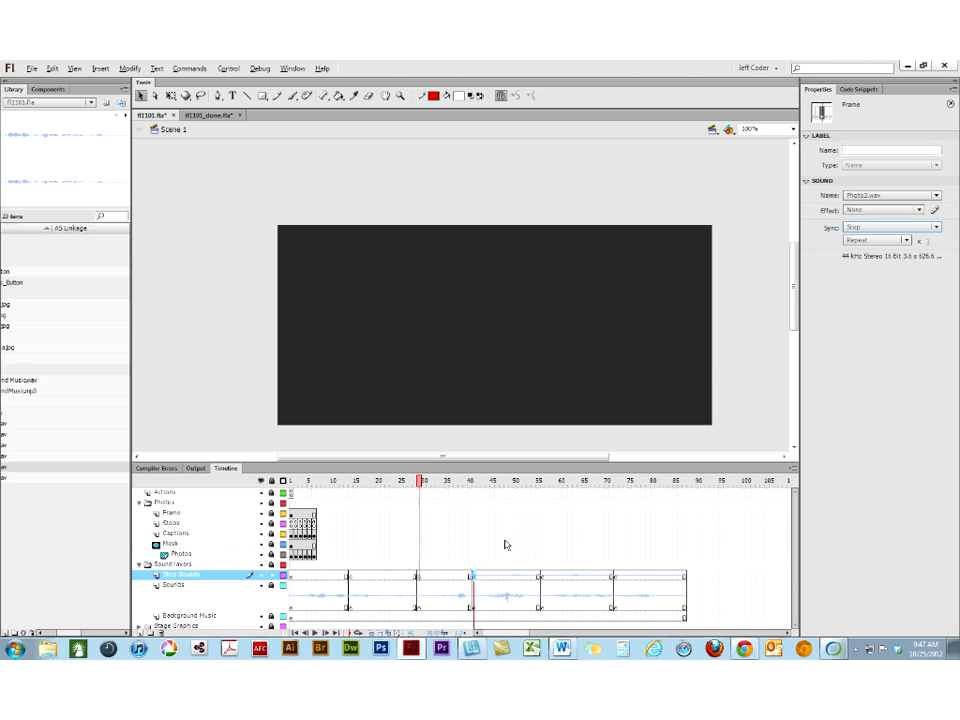
{"action": "left_click", "coordinate": [858, 228]}
{"action": "left_click", "coordinate": [869, 265]}
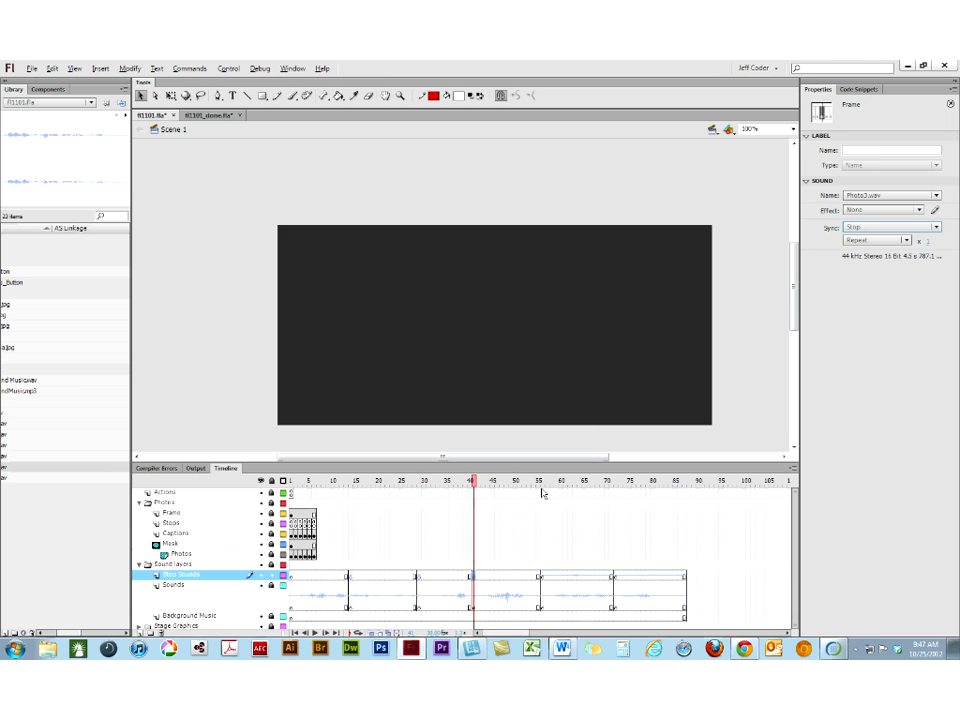
- Set the sync of Photo4.wav at frame 56 and Photo5.wav at frame 72 of the Stop Sounds layer to Stop
{"action": "left_click", "coordinate": [542, 578]}
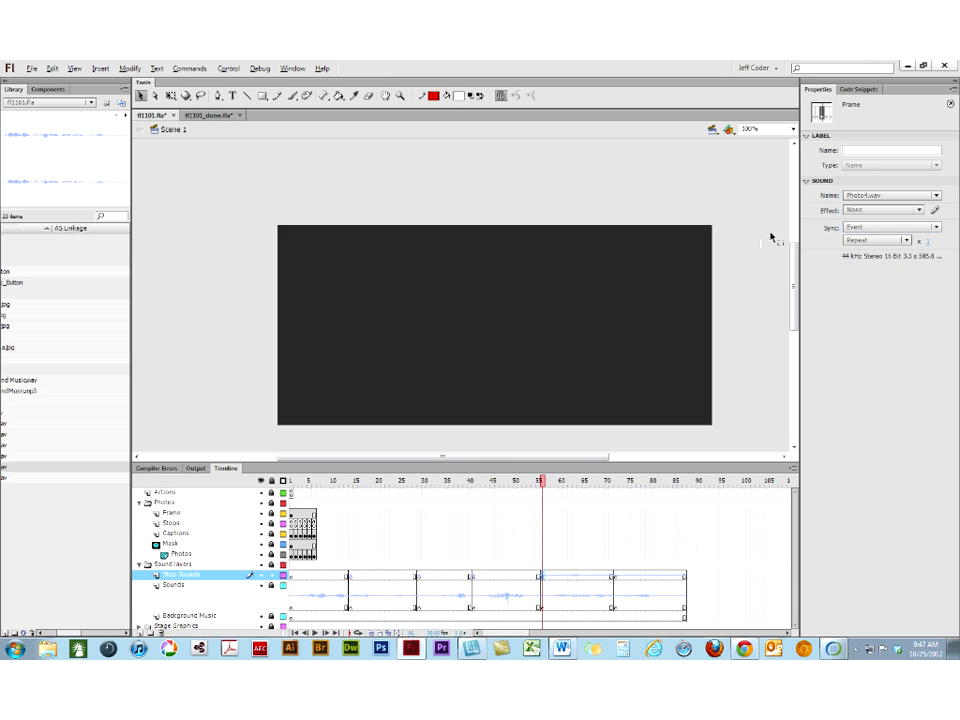
{"action": "left_click", "coordinate": [853, 228]}
{"action": "left_click", "coordinate": [868, 265]}
{"action": "left_click", "coordinate": [617, 582]}
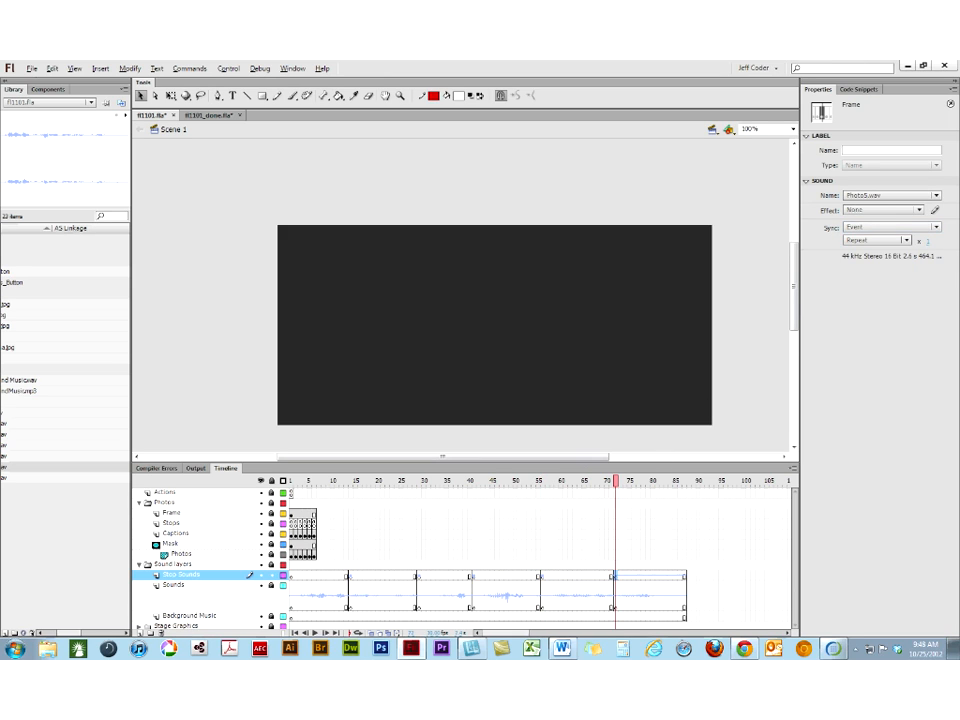
{"action": "left_click", "coordinate": [887, 228]}
{"action": "left_click", "coordinate": [869, 266]}
- Enlarge the timeline area and select the first keyframe of the Background Music layer
{"action": "left_click_drag", "start_coordinate": [525, 462], "coordinate": [401, 298]}
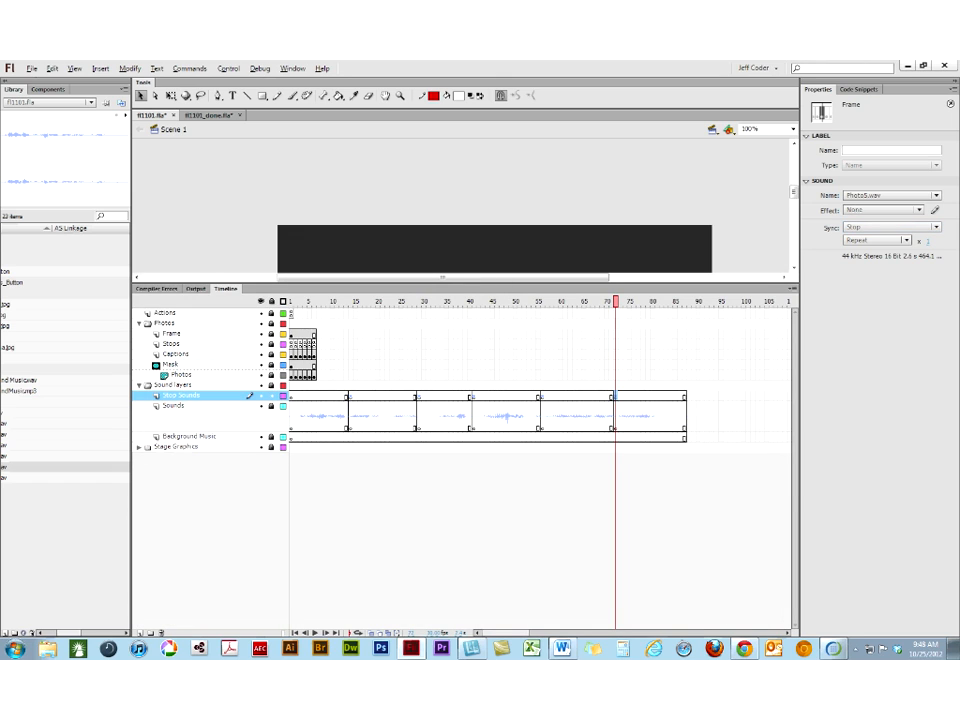
{"action": "left_click_drag", "start_coordinate": [67, 633], "coordinate": [43, 633]}
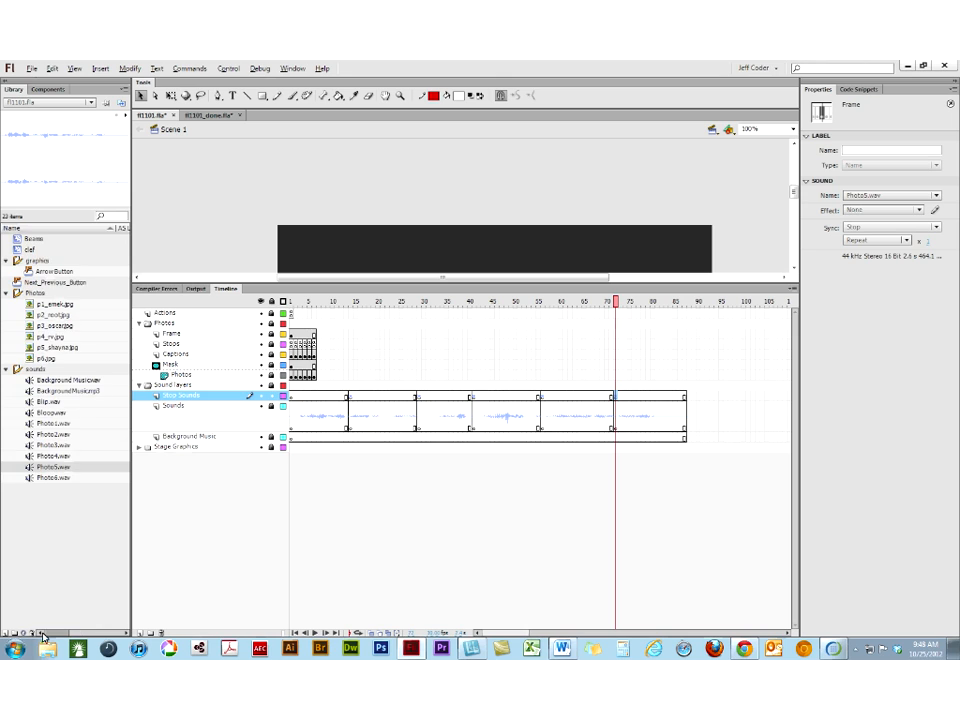
{"action": "left_click", "coordinate": [292, 437]}
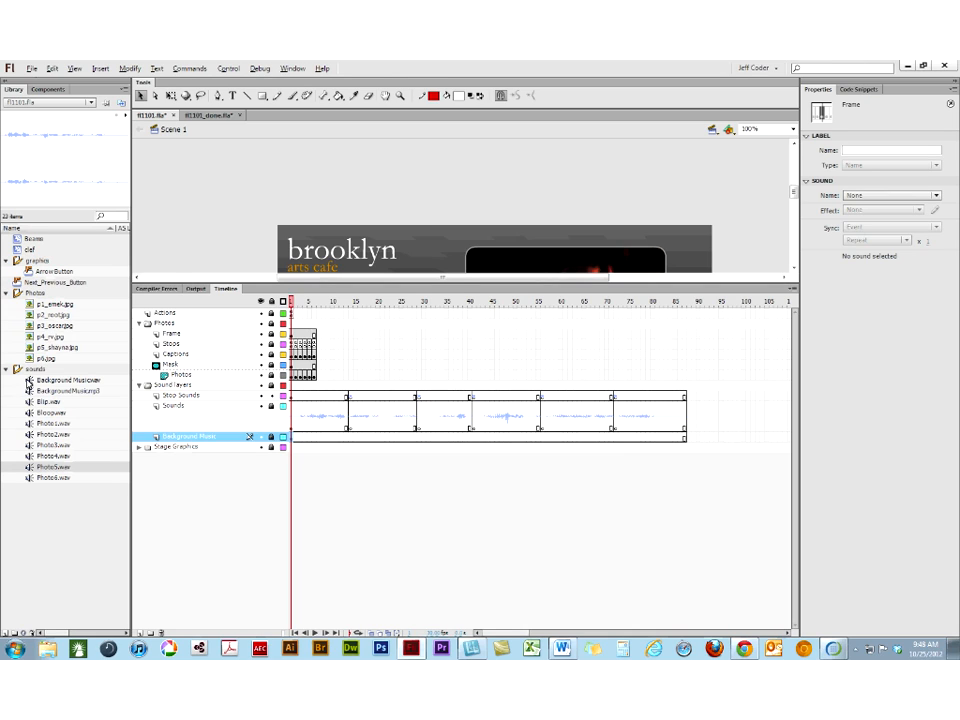
- Review the ActionScript on the Actions layer's first keyframe and close the code window
{"action": "left_click", "coordinate": [293, 314]}
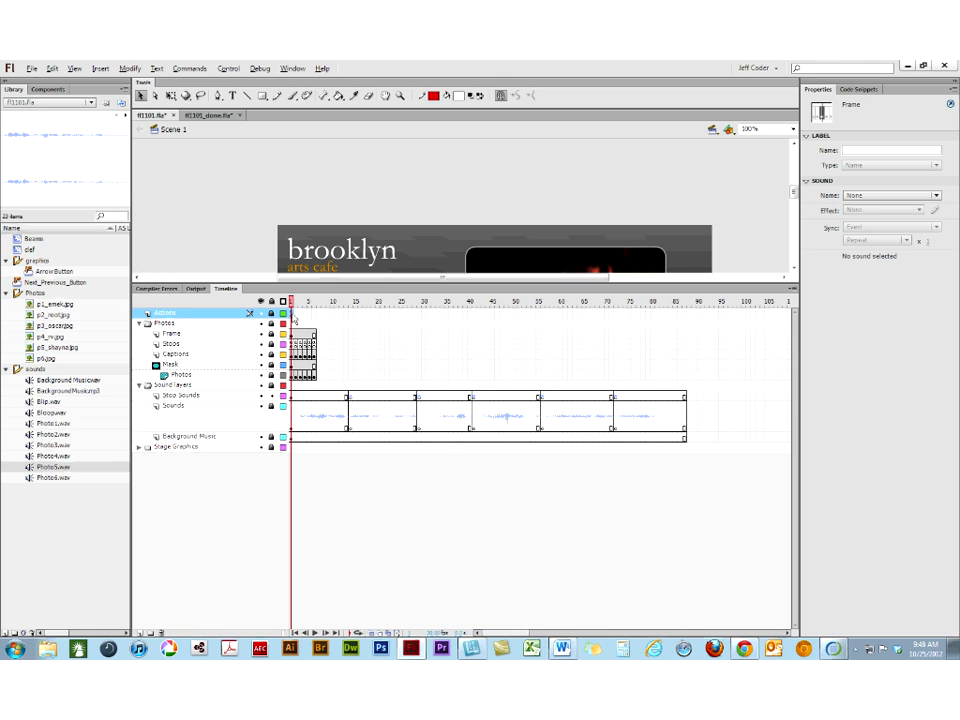
{"action": "right_click", "coordinate": [293, 318]}
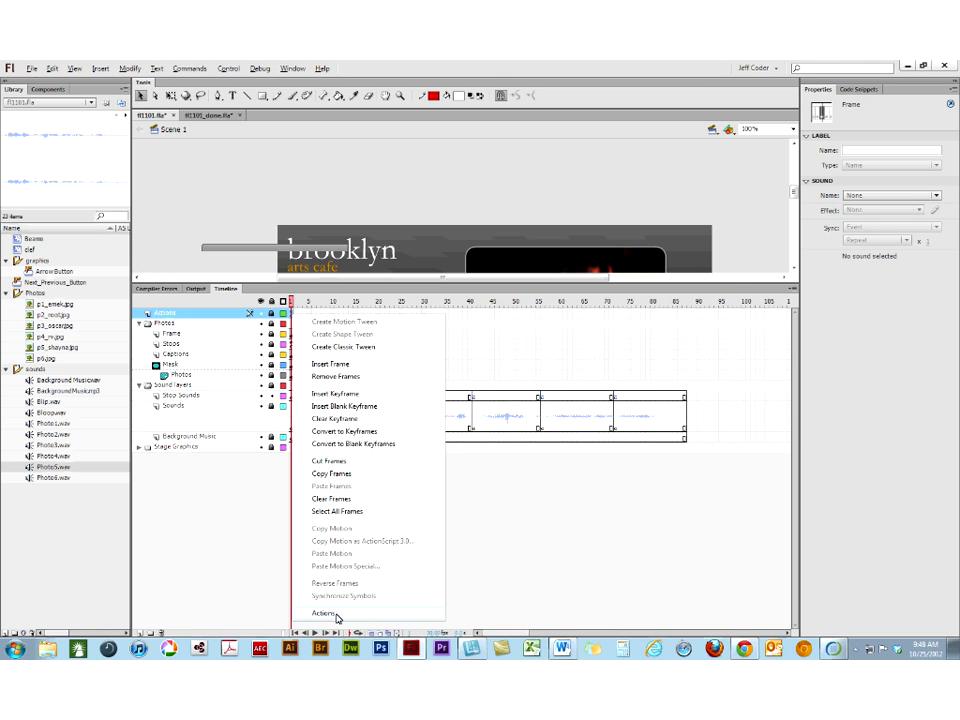
{"action": "left_click", "coordinate": [337, 618]}
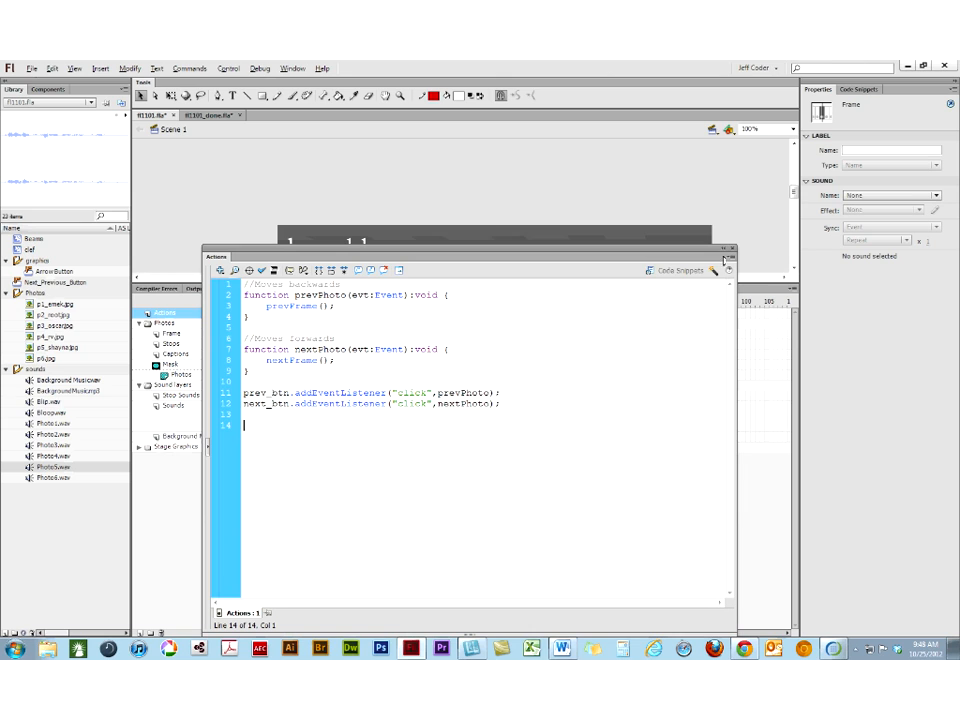
{"action": "left_click", "coordinate": [732, 249]}
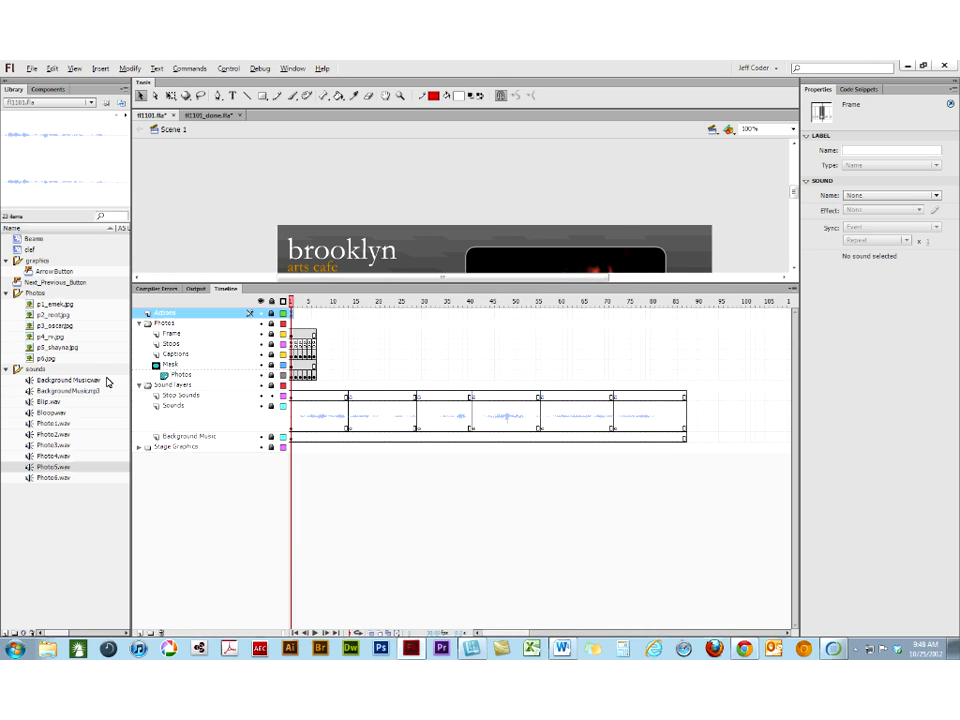
- Unlock the Background Music layer and add Background Music.wav to its first keyframe with sync set to Stream
{"action": "left_click", "coordinate": [292, 439]}
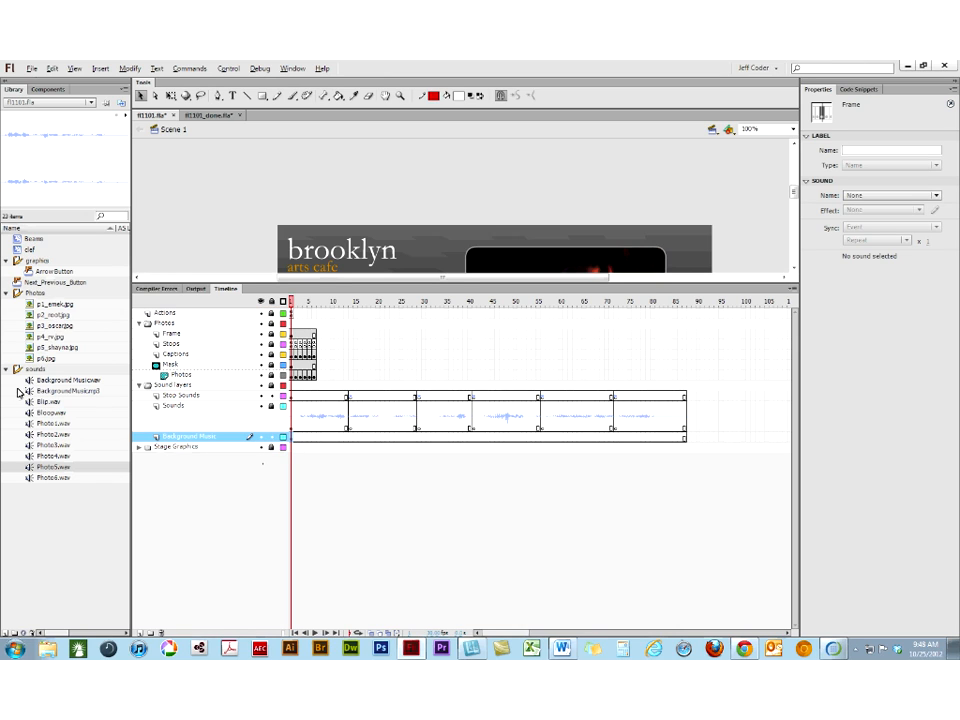
{"action": "left_click_drag", "start_coordinate": [30, 381], "coordinate": [187, 227]}
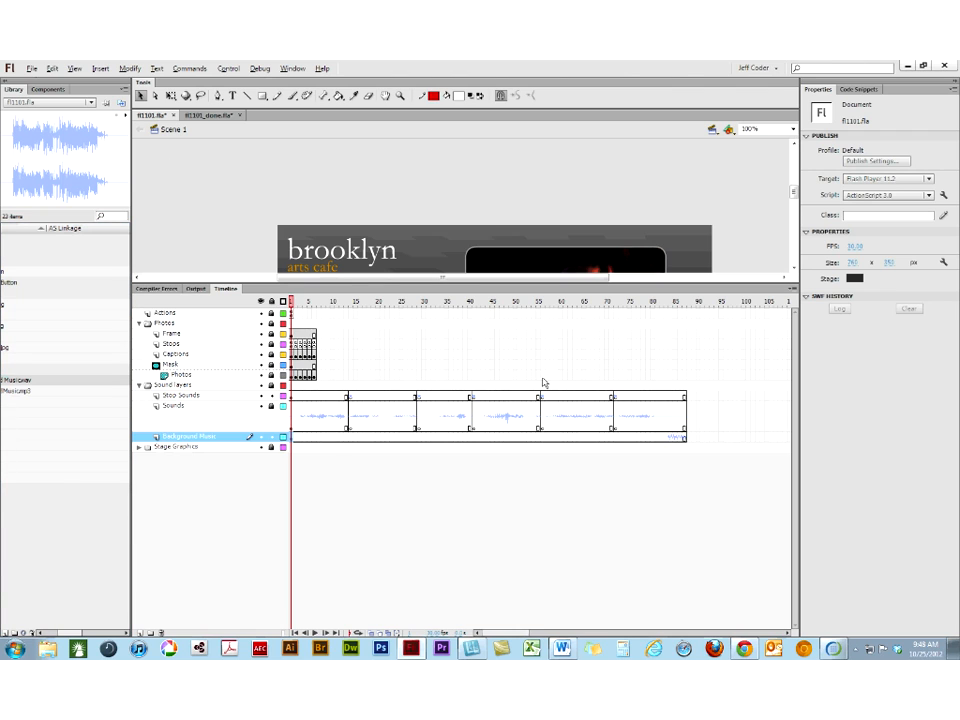
{"action": "left_click", "coordinate": [292, 439]}
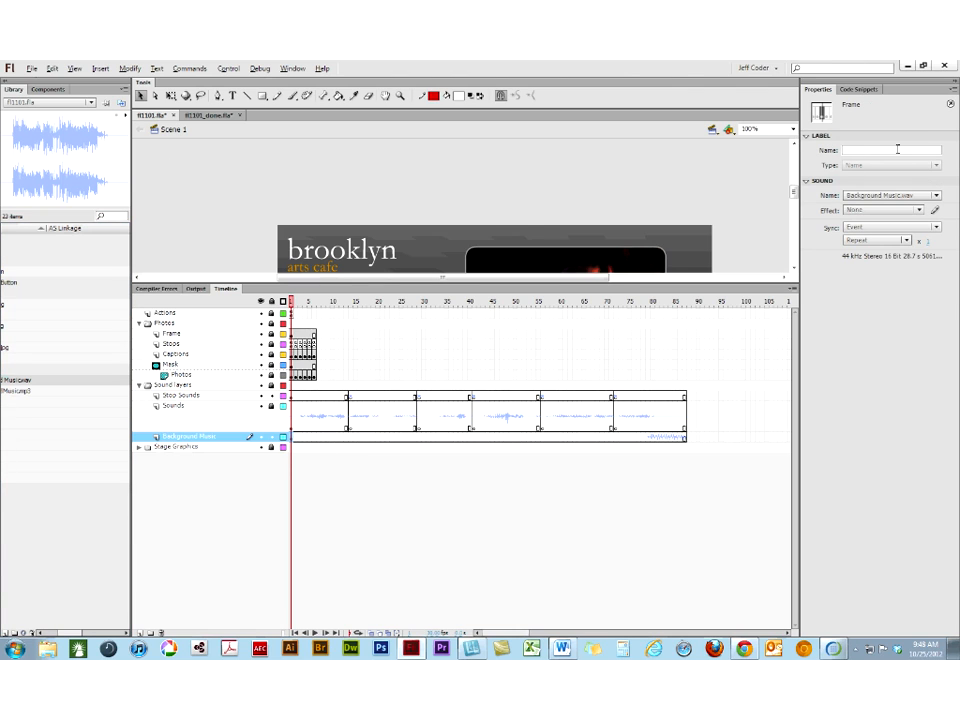
{"action": "left_click", "coordinate": [860, 228]}
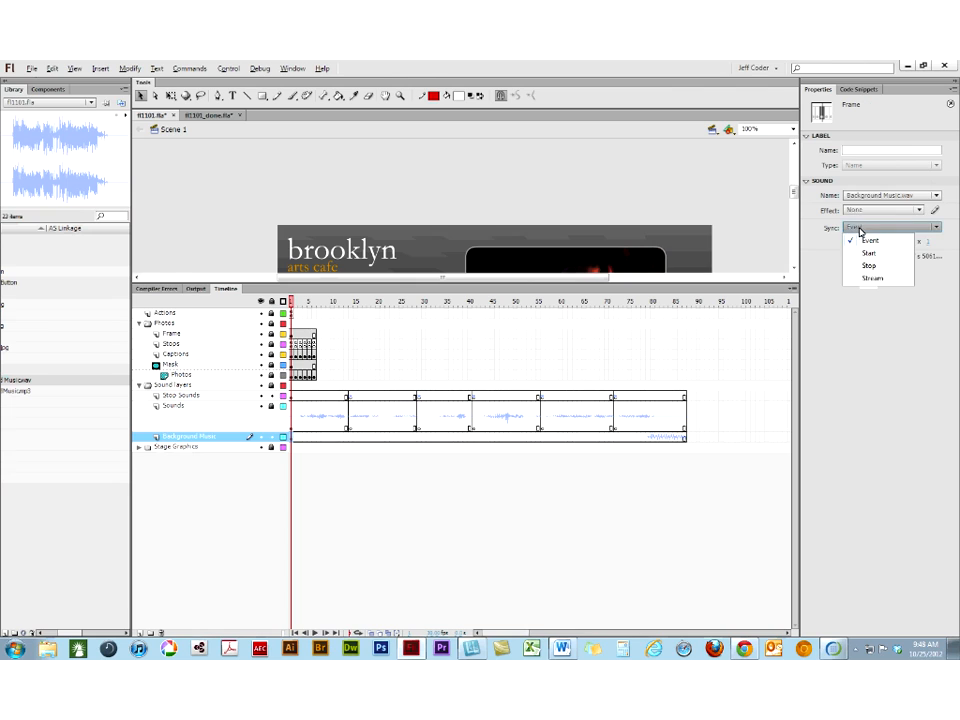
{"action": "left_click", "coordinate": [870, 278]}
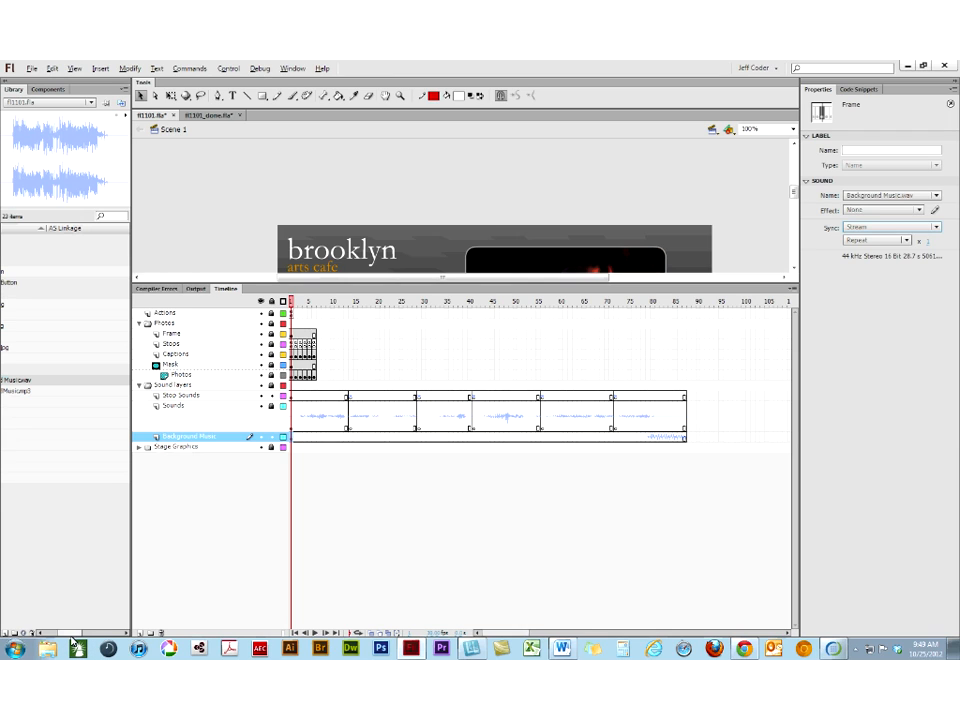
- Open the sound properties of Background Music.wav in the library and show its compression choices
{"action": "left_click_drag", "start_coordinate": [65, 632], "coordinate": [11, 630]}
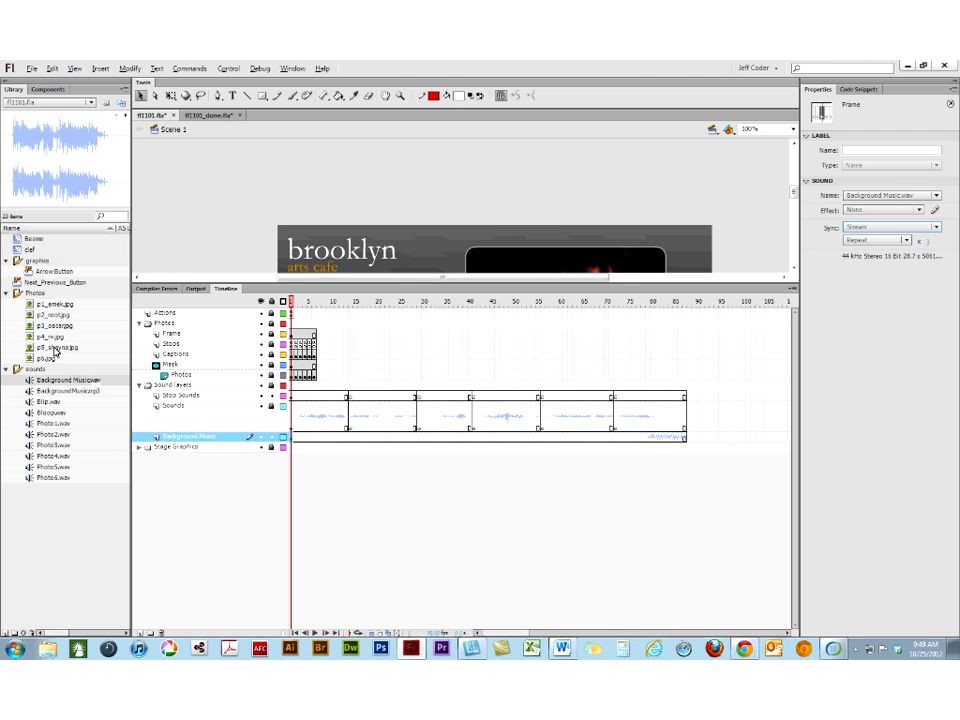
{"action": "right_click", "coordinate": [44, 380]}
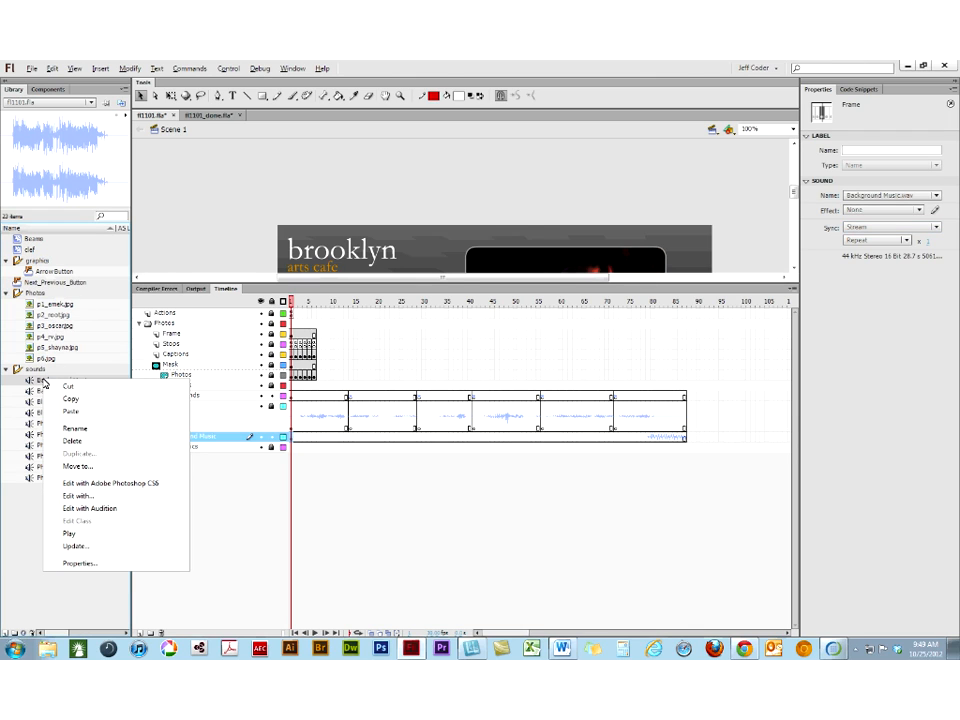
{"action": "left_click", "coordinate": [69, 563]}
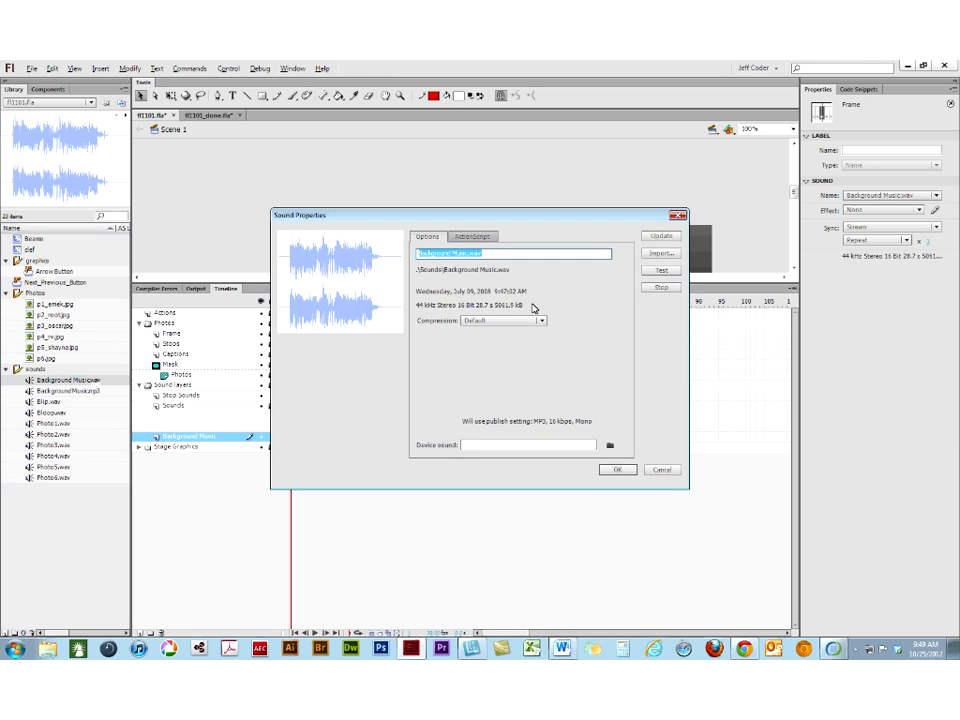
{"action": "left_click", "coordinate": [481, 322]}
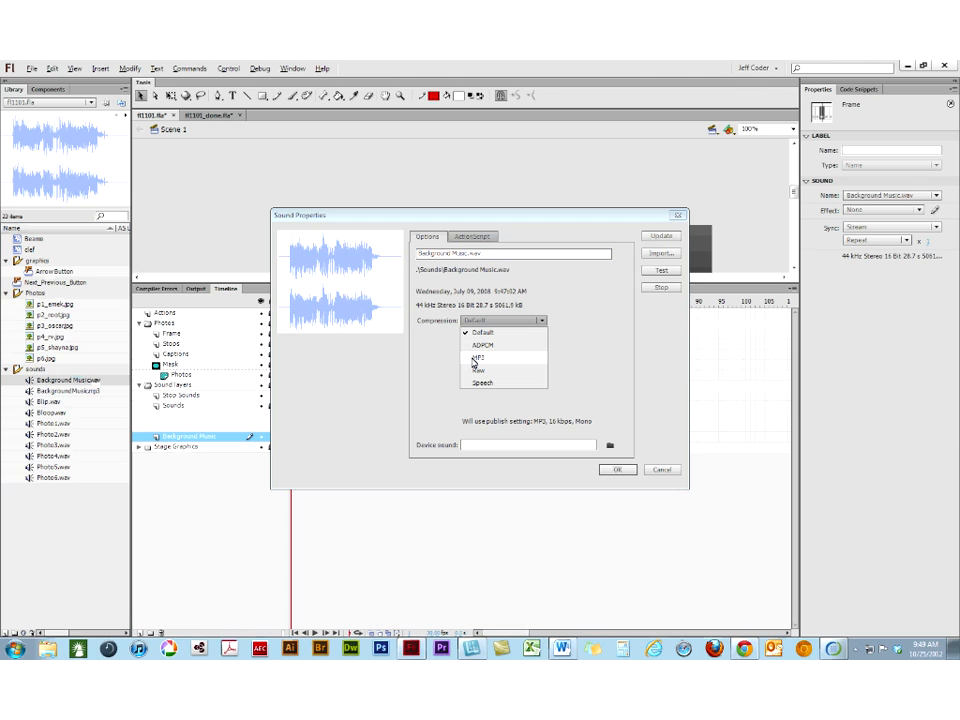
- Try MP3 compression for Background Music.wav in its sound properties
{"action": "left_click", "coordinate": [476, 358]}
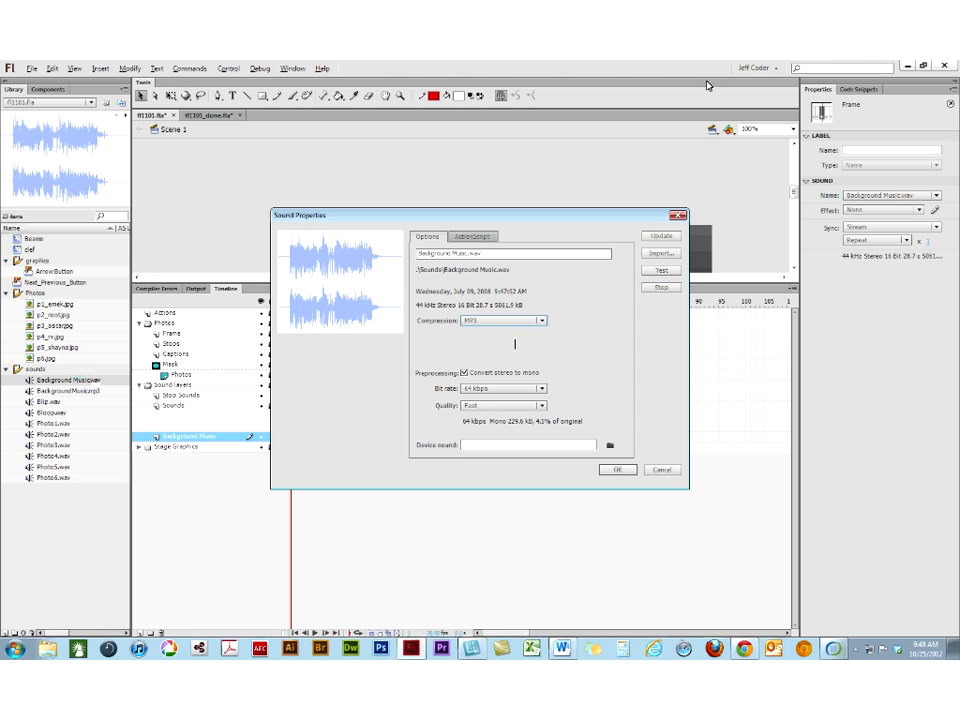
{"action": "left_click", "coordinate": [664, 470]}
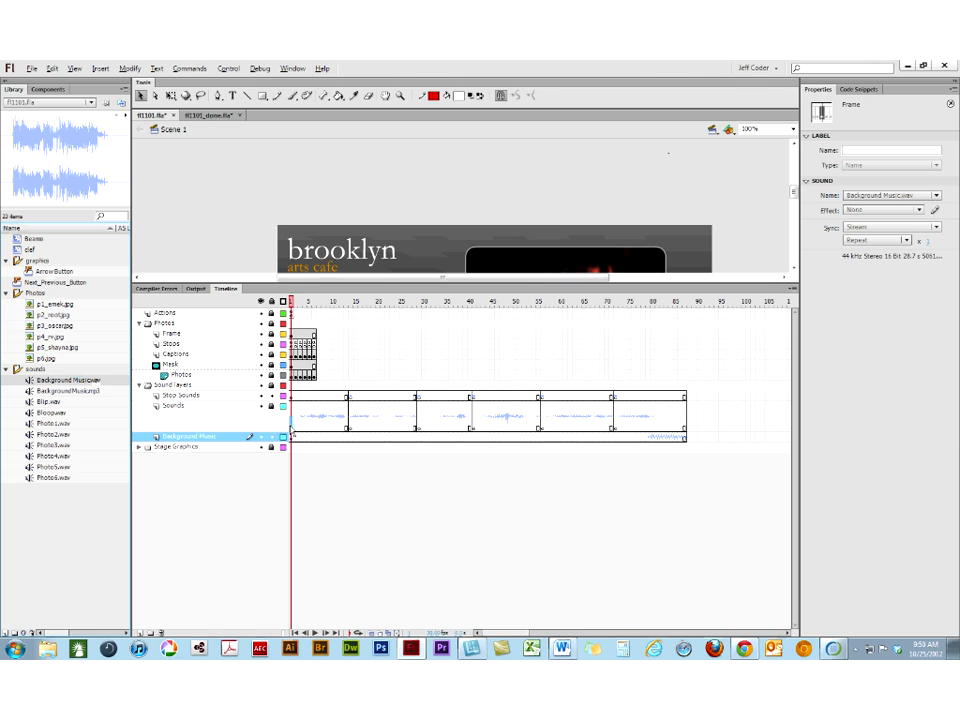
- Remove the extra frames between the first and second keyframes on the Stop Sounds and Sounds layers
{"action": "left_click", "coordinate": [291, 430]}
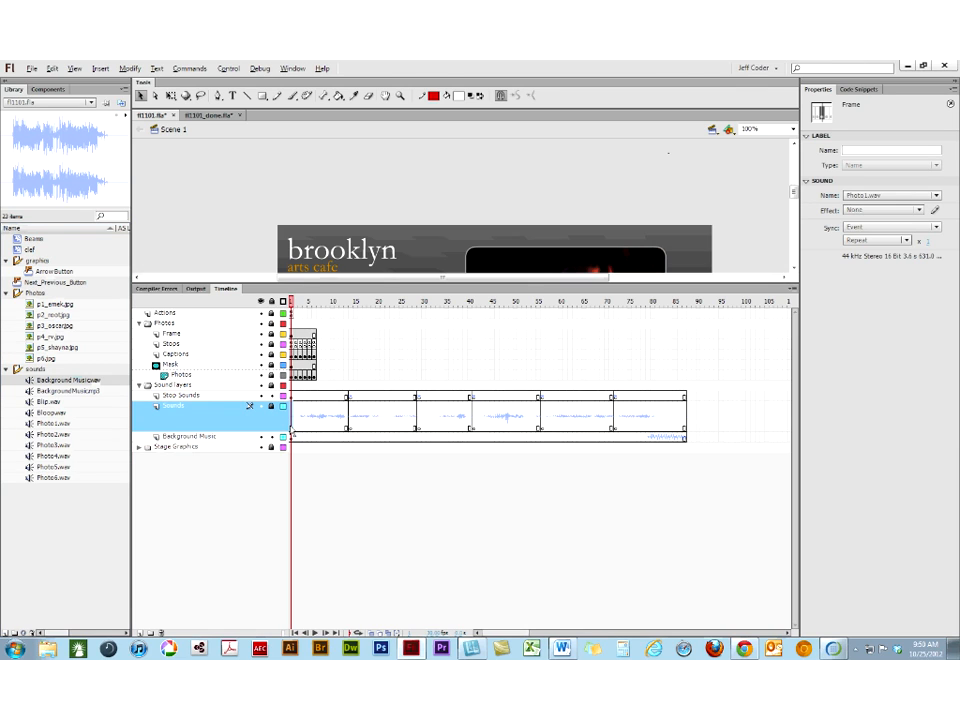
{"action": "left_click", "coordinate": [350, 430]}
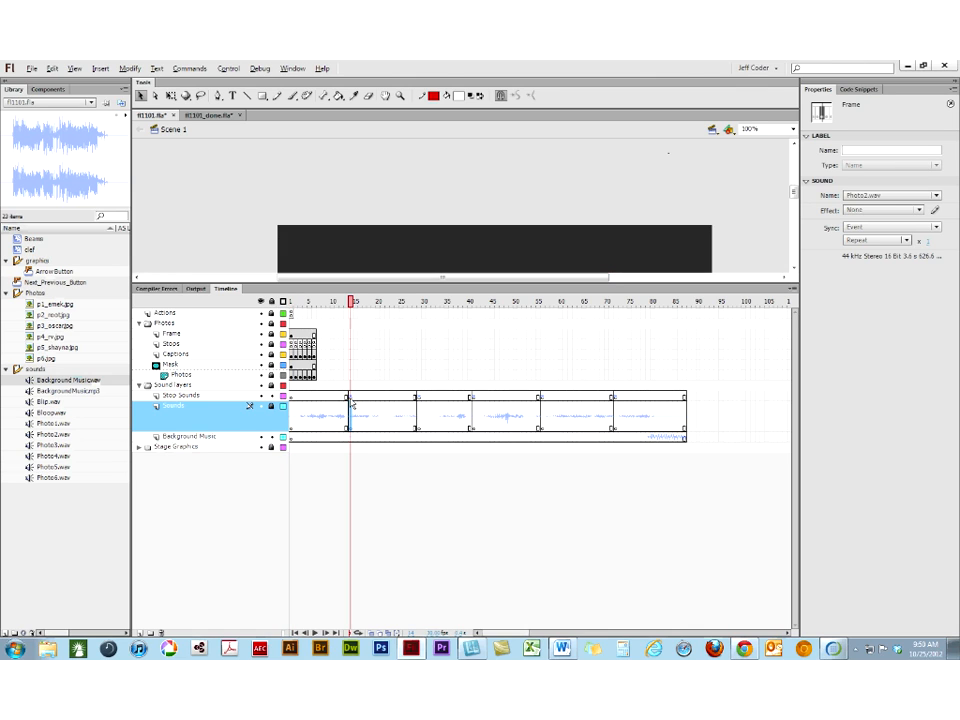
{"action": "left_click", "coordinate": [351, 398]}
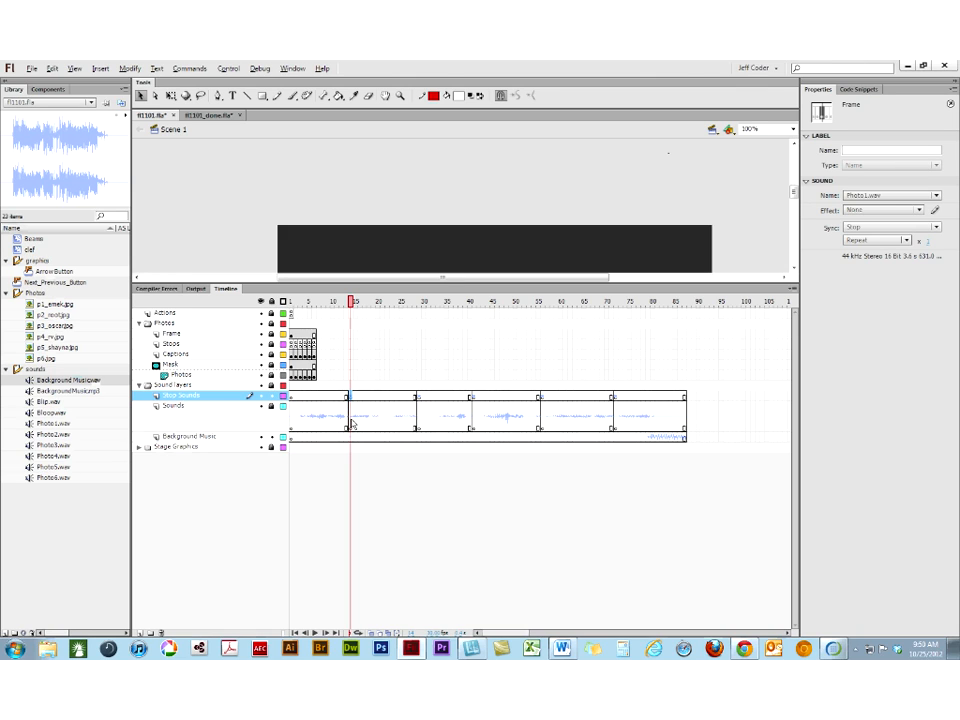
{"action": "left_click_drag", "start_coordinate": [296, 403], "coordinate": [348, 426]}
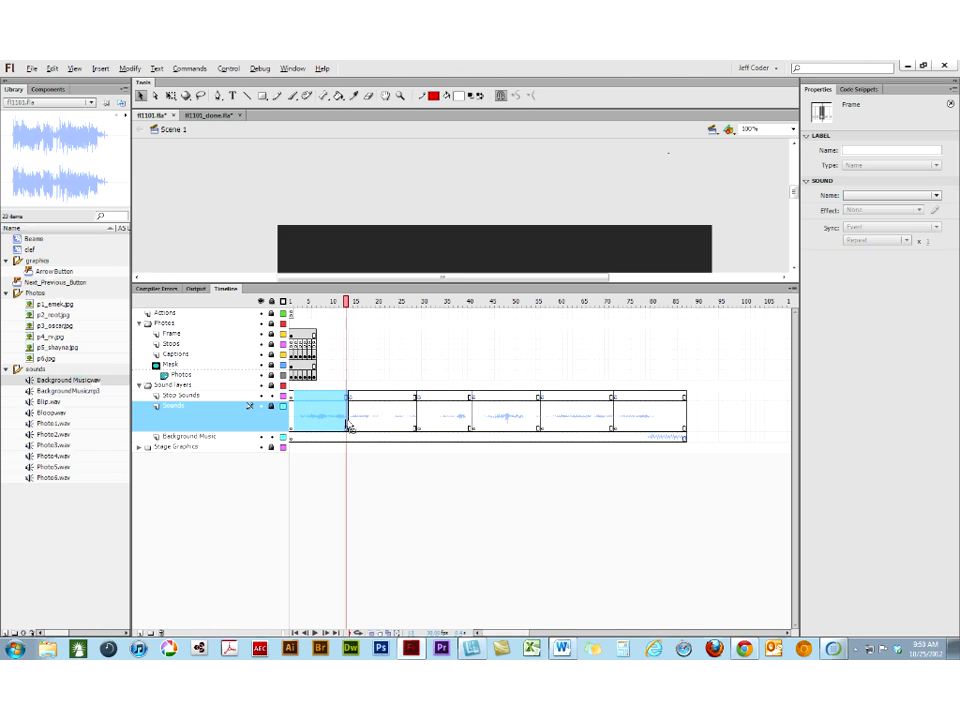
{"action": "key", "text": "shift+F5"}
- Remove the extra frames between the second and third keyframes on the Stop Sounds and Sounds layers
{"action": "left_click", "coordinate": [302, 396]}
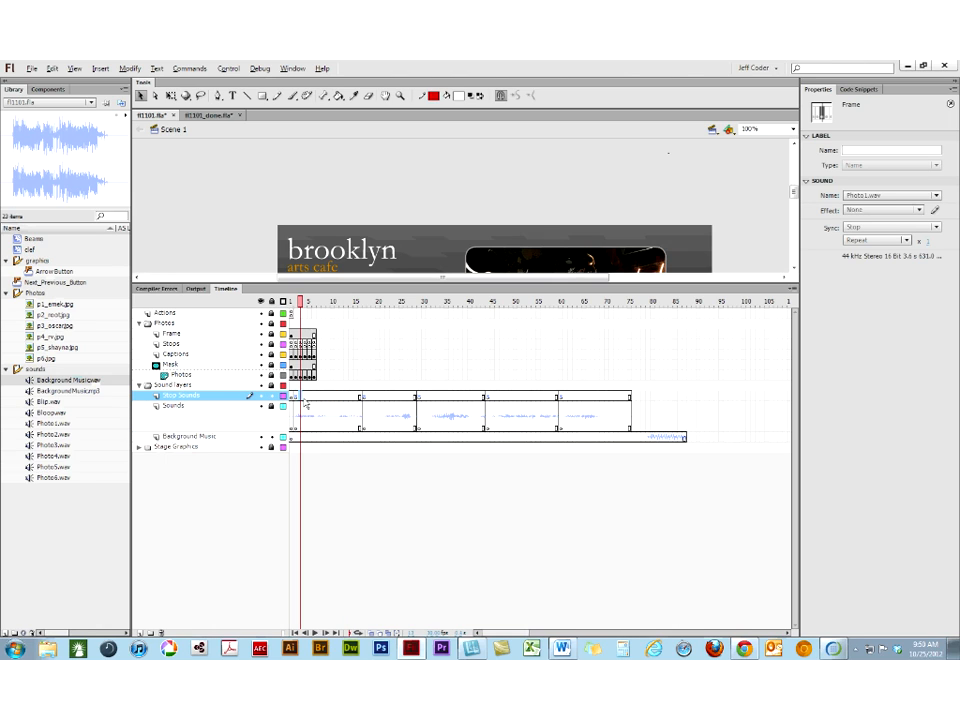
{"action": "left_click", "coordinate": [306, 410]}
{"action": "left_click_drag", "start_coordinate": [306, 407], "coordinate": [299, 398]}
{"action": "left_click_drag", "start_coordinate": [360, 415], "coordinate": [307, 408]}
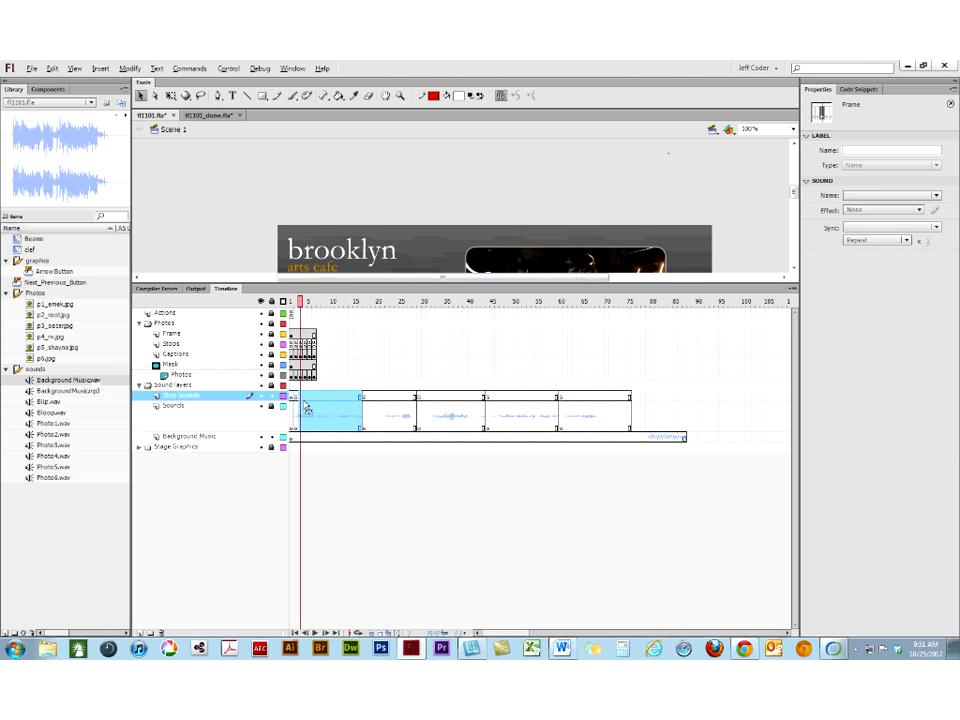
{"action": "key", "text": "shift+F5"}
- Remove the extra frames after the third and fourth keyframes on both the Stop Sounds and Sounds layers
{"action": "left_click", "coordinate": [347, 430]}
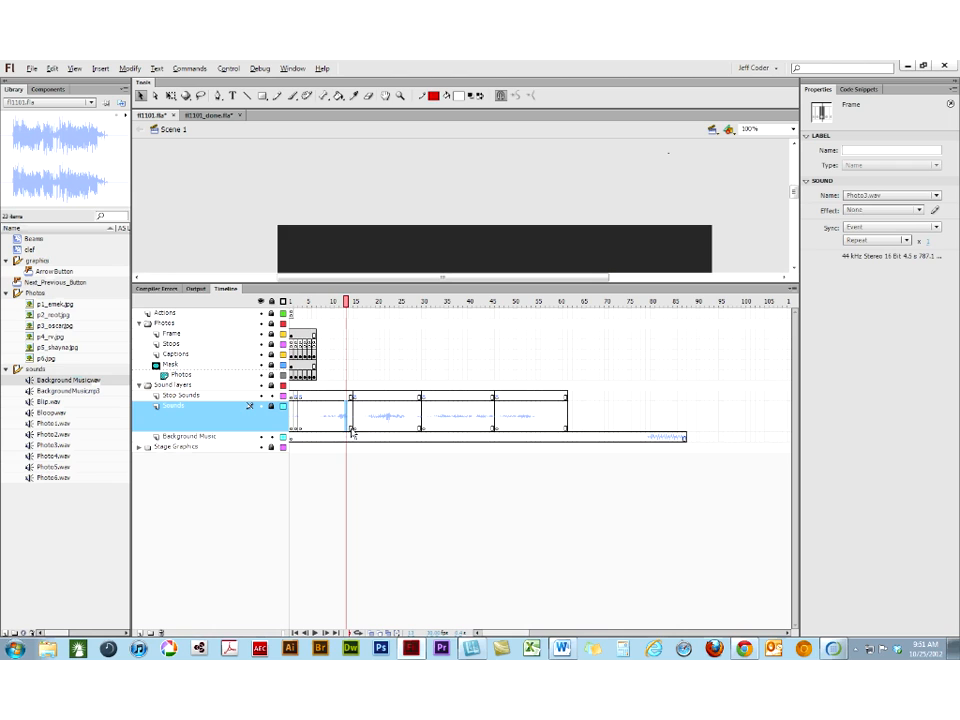
{"action": "left_click_drag", "start_coordinate": [350, 431], "coordinate": [307, 398]}
{"action": "key", "text": "shift+F5"}
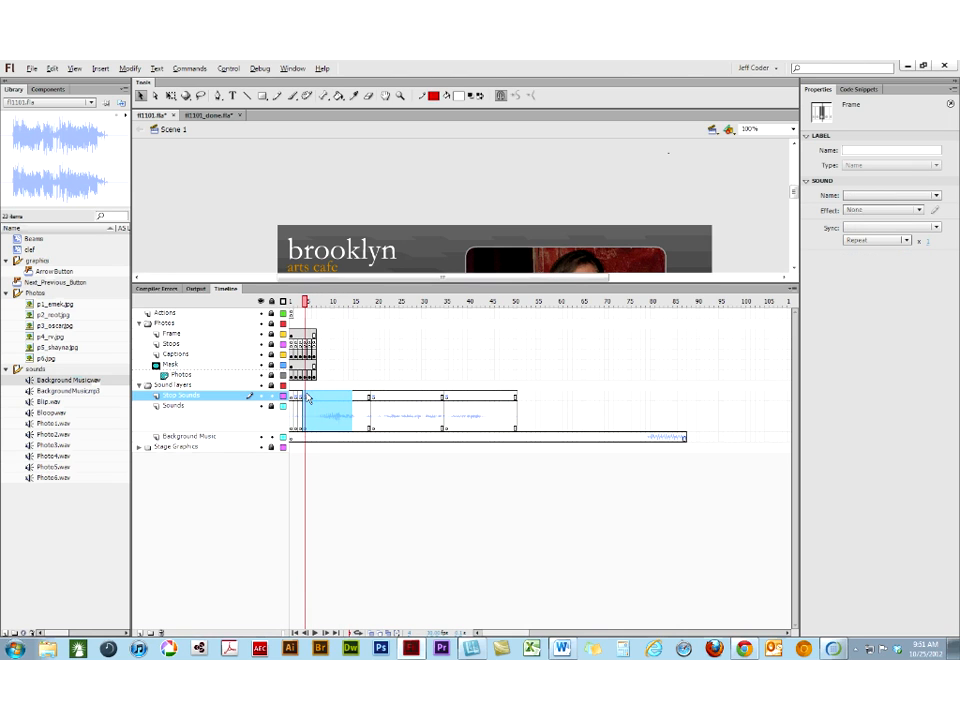
{"action": "left_click_drag", "start_coordinate": [368, 431], "coordinate": [310, 401]}
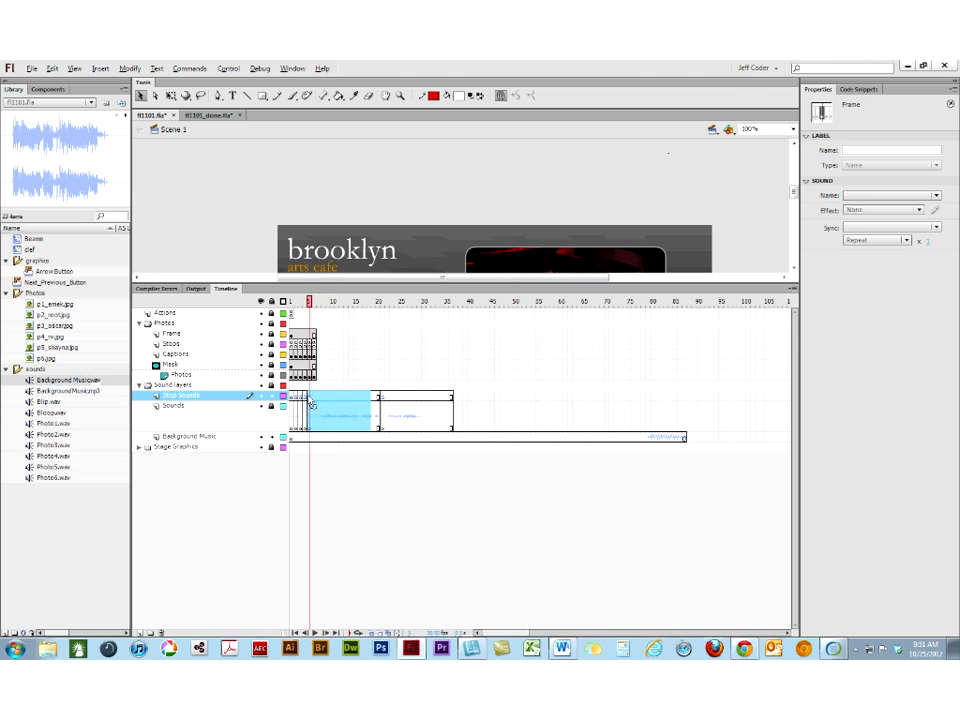
{"action": "key", "text": "shift+F5"}
- Remove the extra frames after the fifth and sixth keyframes on both the Stop Sounds and Sounds layers
{"action": "left_click", "coordinate": [379, 429]}
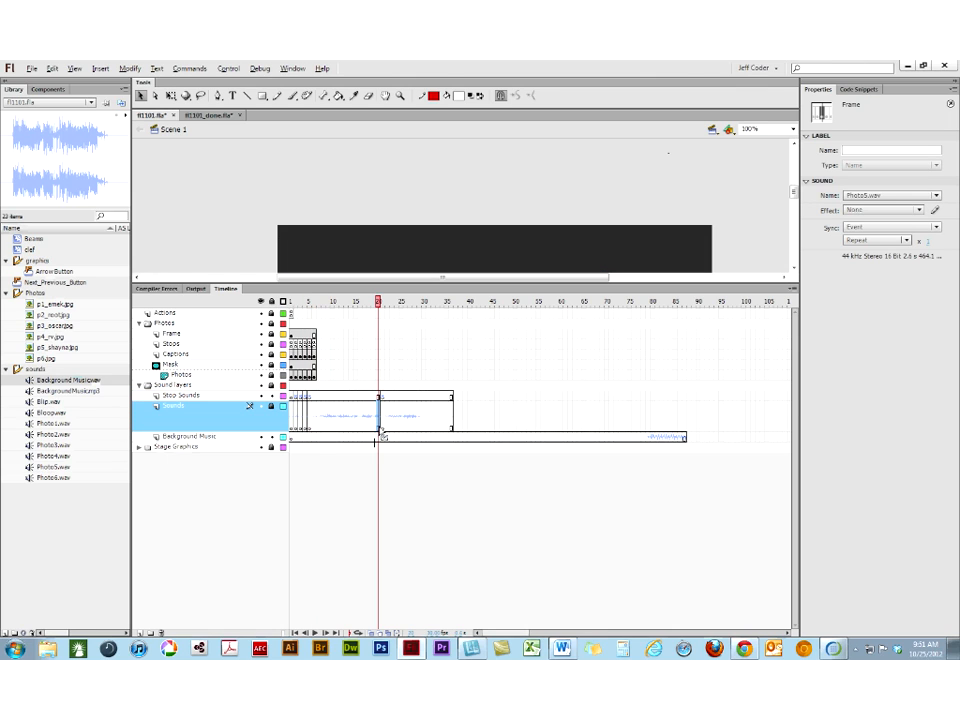
{"action": "left_click", "coordinate": [377, 417]}
{"action": "left_click", "coordinate": [380, 418]}
{"action": "left_click", "coordinate": [336, 424]}
{"action": "left_click_drag", "start_coordinate": [378, 412], "coordinate": [317, 403]}
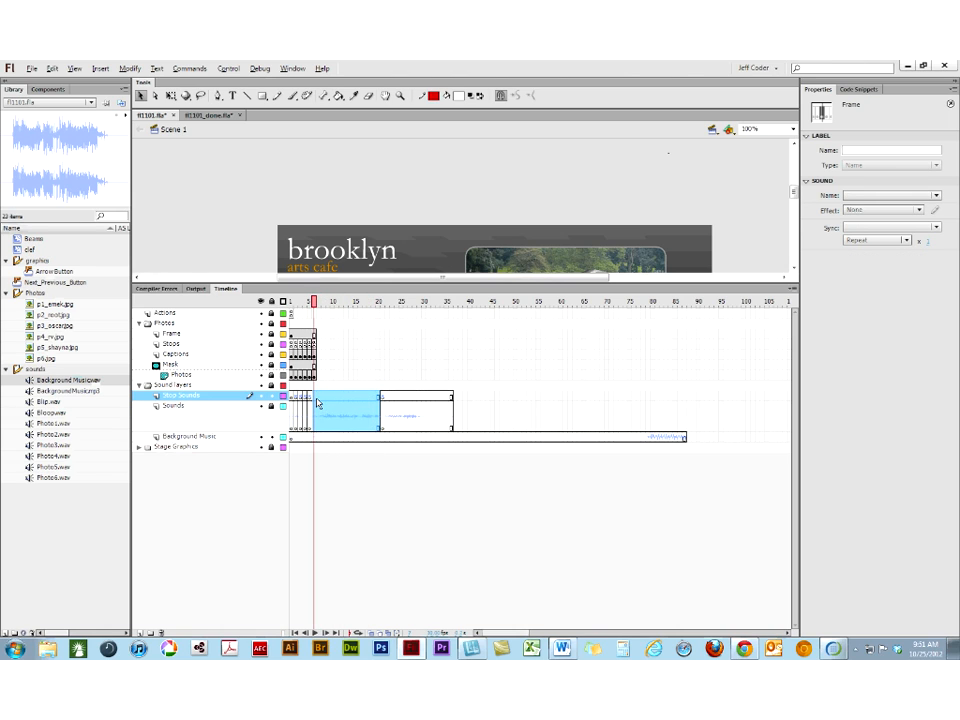
{"action": "left_click", "coordinate": [380, 431]}
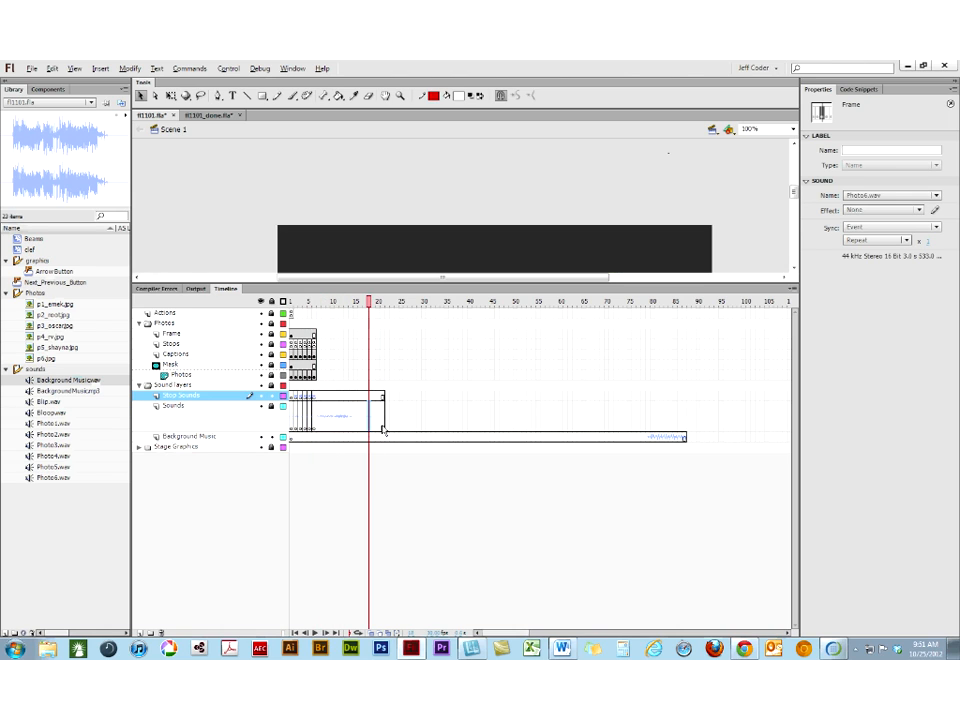
{"action": "left_click_drag", "start_coordinate": [381, 408], "coordinate": [319, 398]}
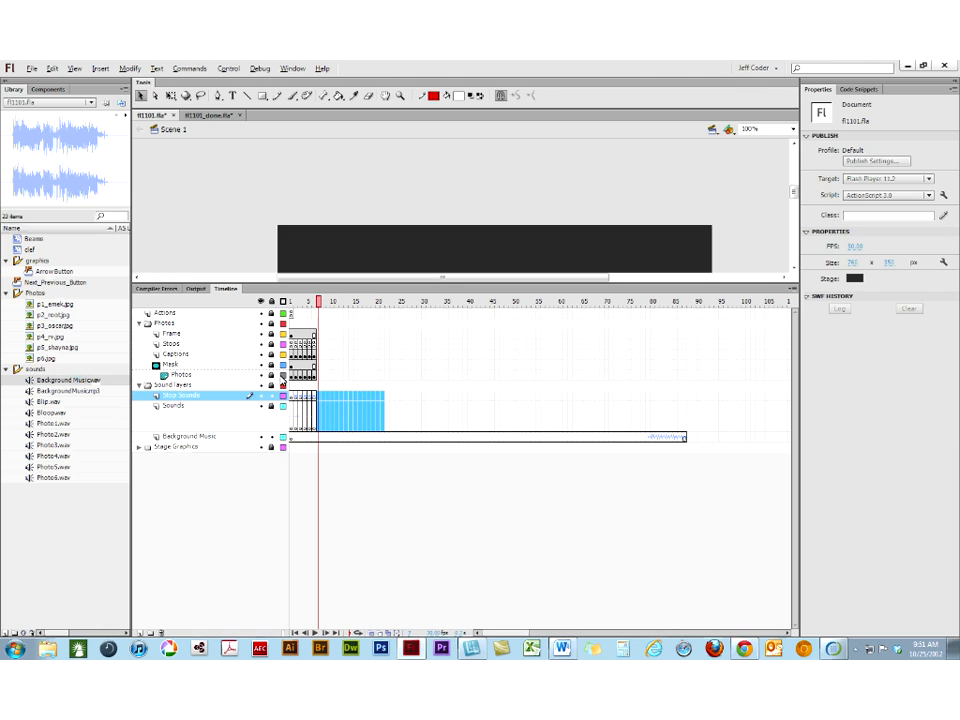
- Remove all frames after frame 1 on the Background Music layer, keeping only its first keyframe
{"action": "left_click", "coordinate": [291, 400]}
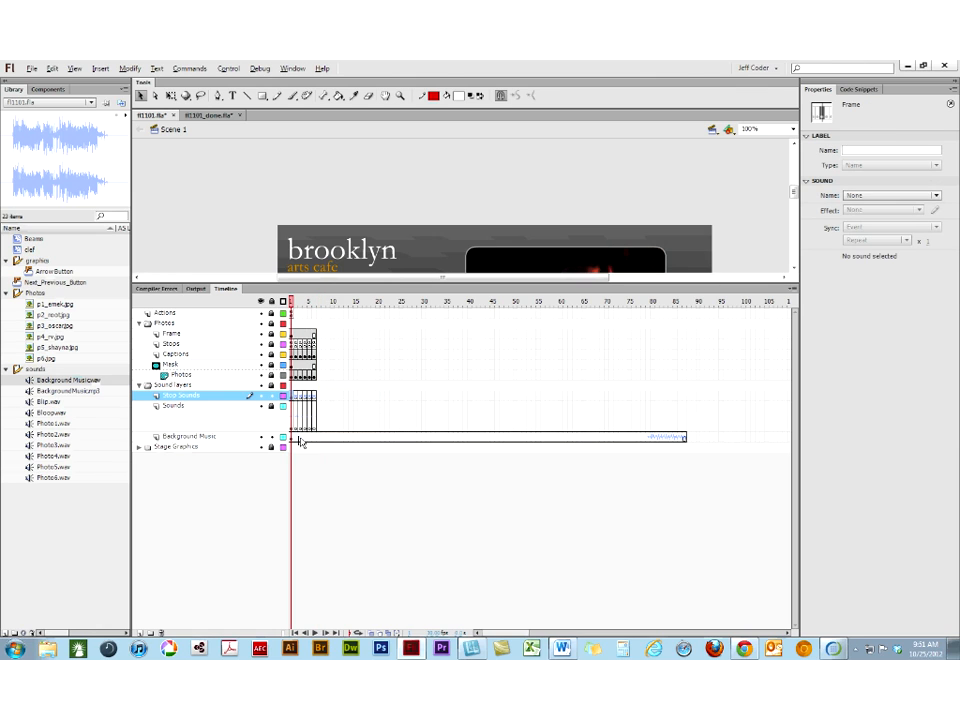
{"action": "left_click_drag", "start_coordinate": [293, 437], "coordinate": [686, 446]}
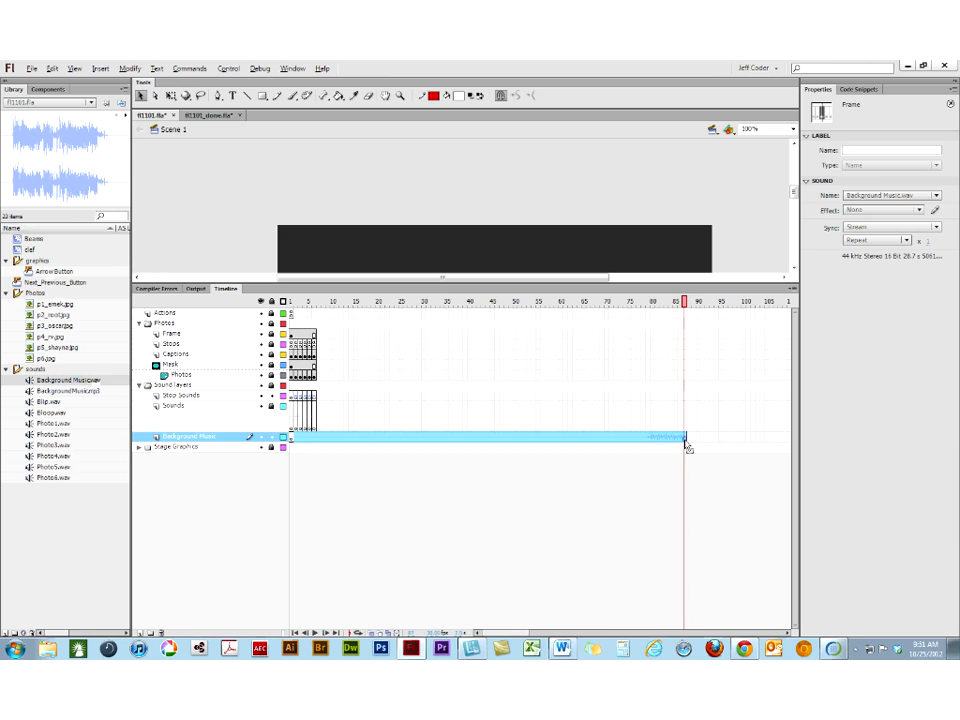
{"action": "key", "text": "ctrl+z"}
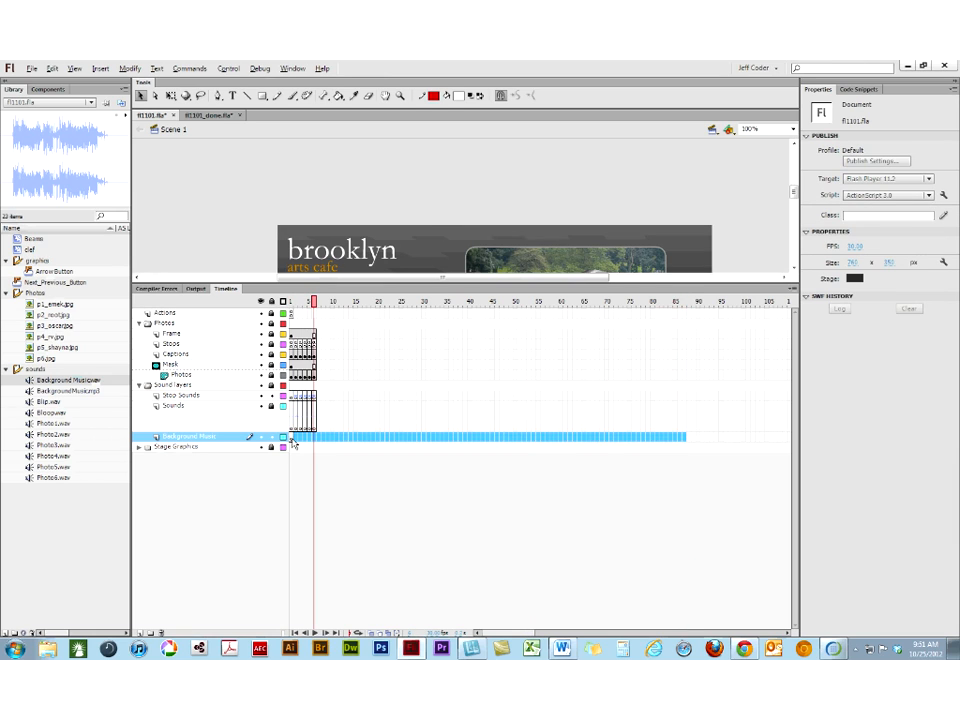
{"action": "left_click", "coordinate": [291, 440]}
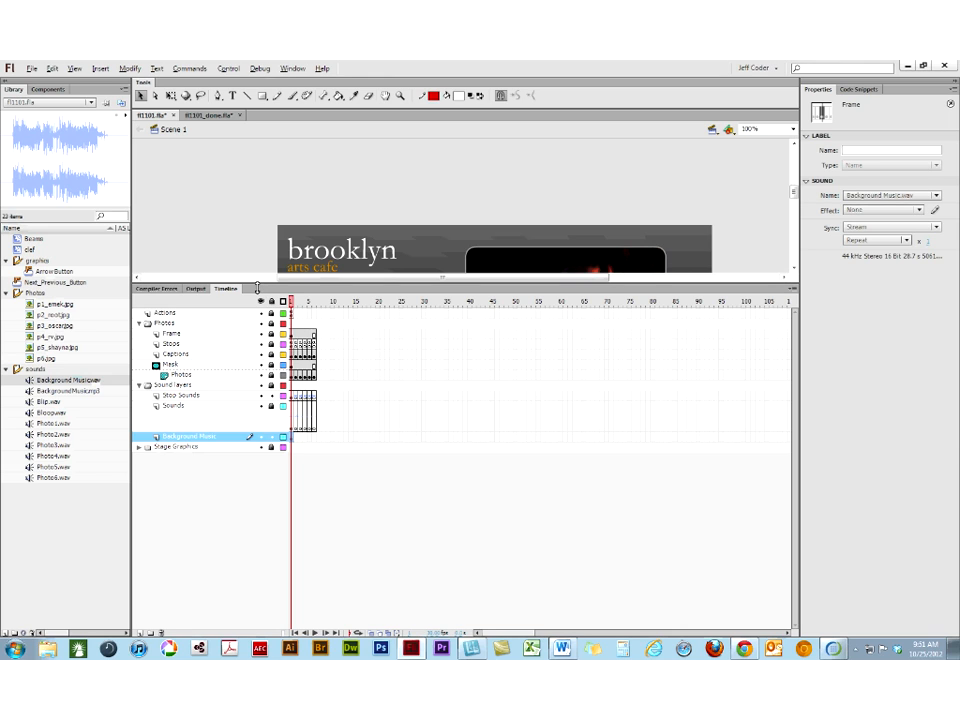
- Shorten the timeline area so the whole stage shows, and test the movie
{"action": "left_click_drag", "start_coordinate": [257, 287], "coordinate": [287, 453]}
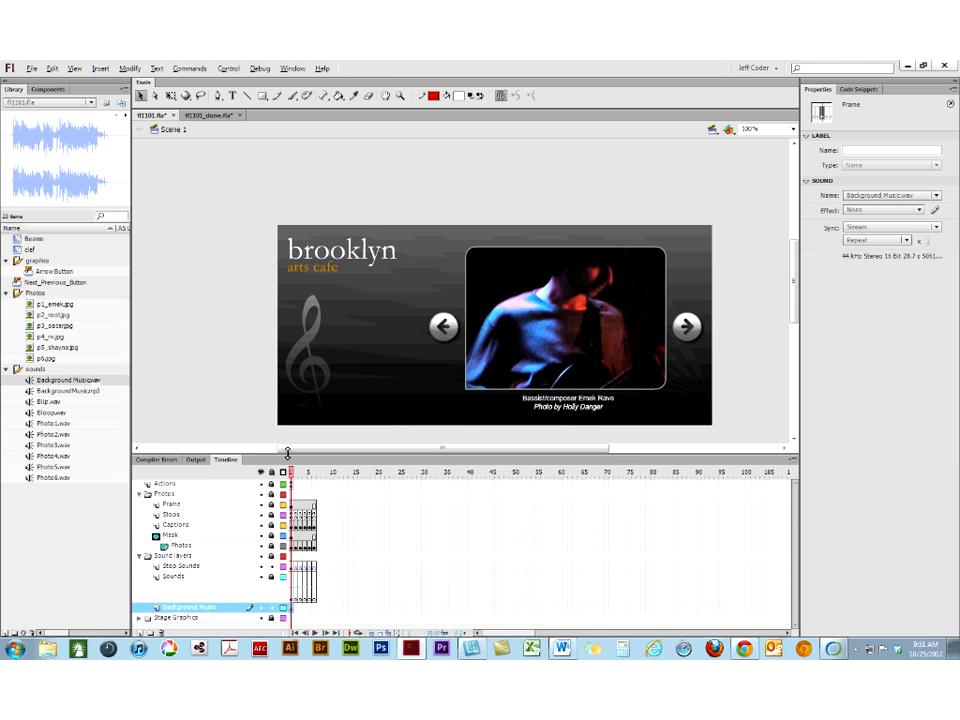
{"action": "key", "text": "ctrl+Return"}
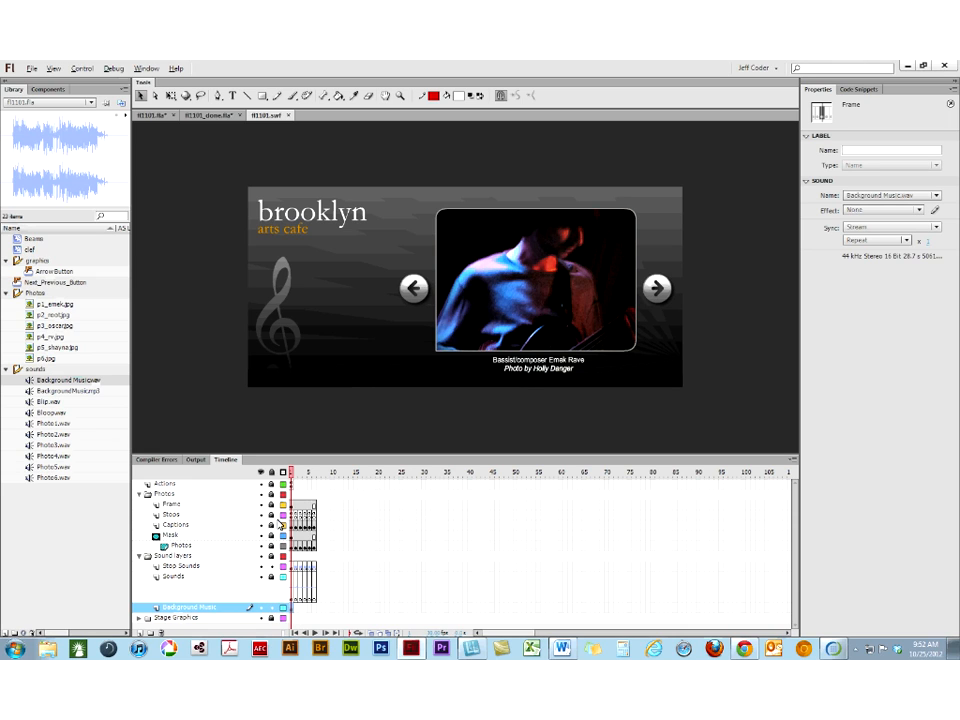
- Review the ActionScript attached to frame 1 of the Actions layer and close the script
{"action": "left_click", "coordinate": [292, 486]}
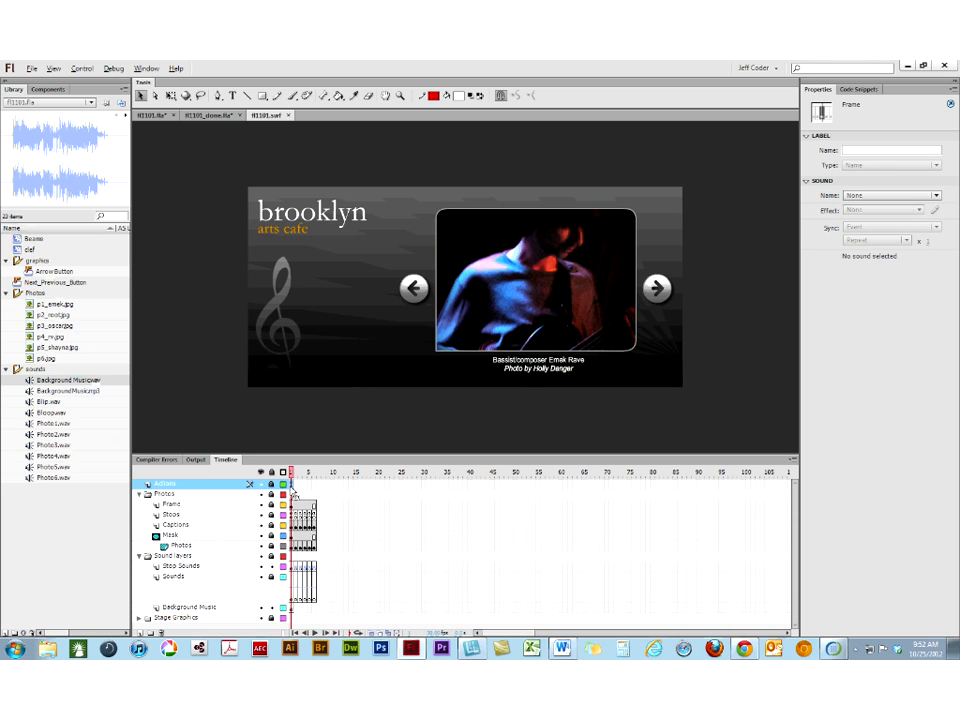
{"action": "right_click", "coordinate": [293, 488]}
{"action": "left_click", "coordinate": [312, 479]}
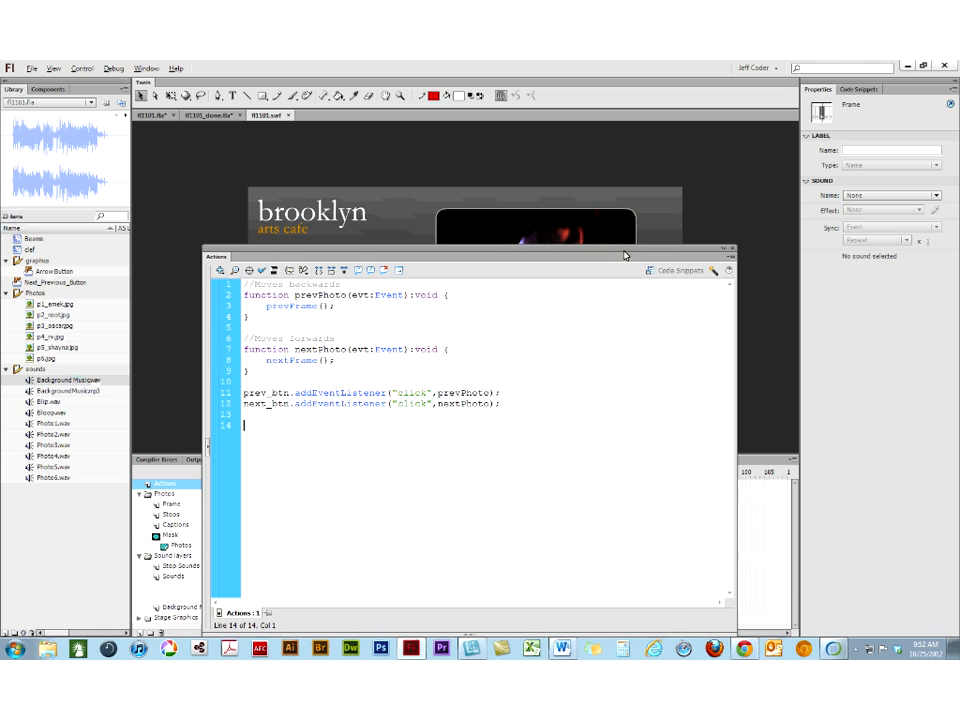
{"action": "left_click", "coordinate": [731, 252]}
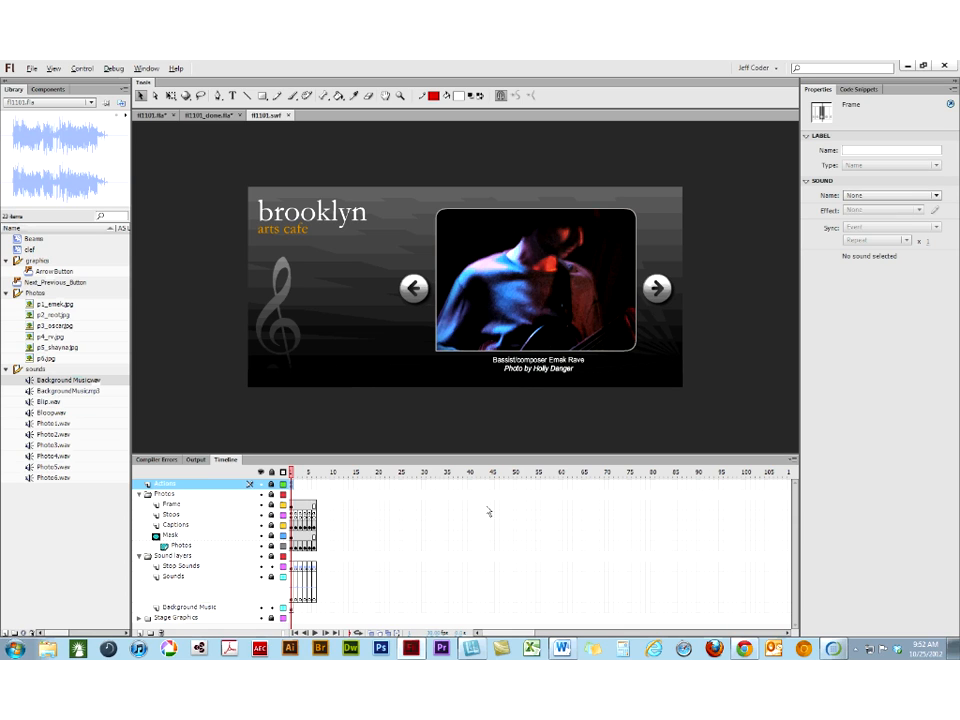
- Trim the silent opening of Background Music.wav in its sound envelope, moving the start point to about 2.5 seconds
{"action": "left_click", "coordinate": [245, 607]}
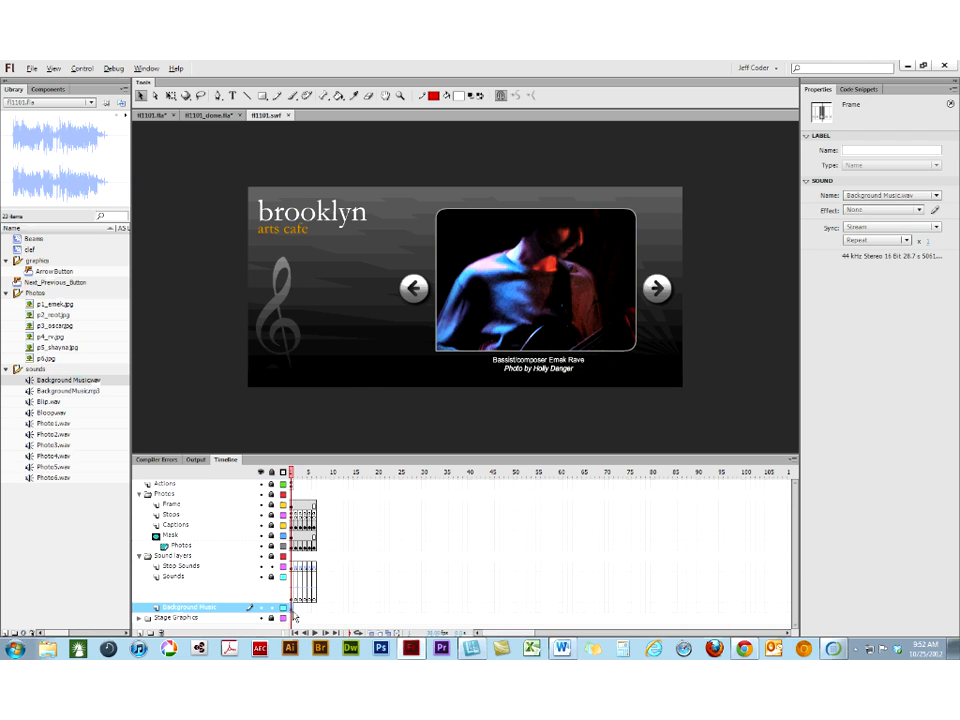
{"action": "left_click", "coordinate": [31, 380]}
{"action": "left_click", "coordinate": [934, 212]}
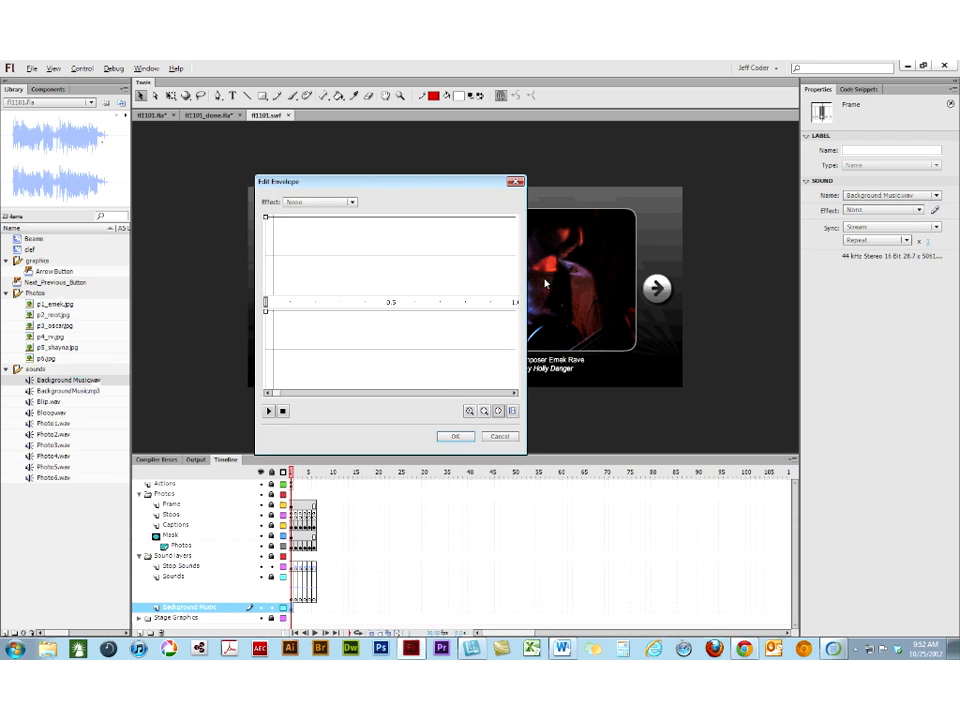
{"action": "left_click", "coordinate": [484, 411]}
{"action": "left_click", "coordinate": [484, 411]}
{"action": "left_click", "coordinate": [484, 411]}
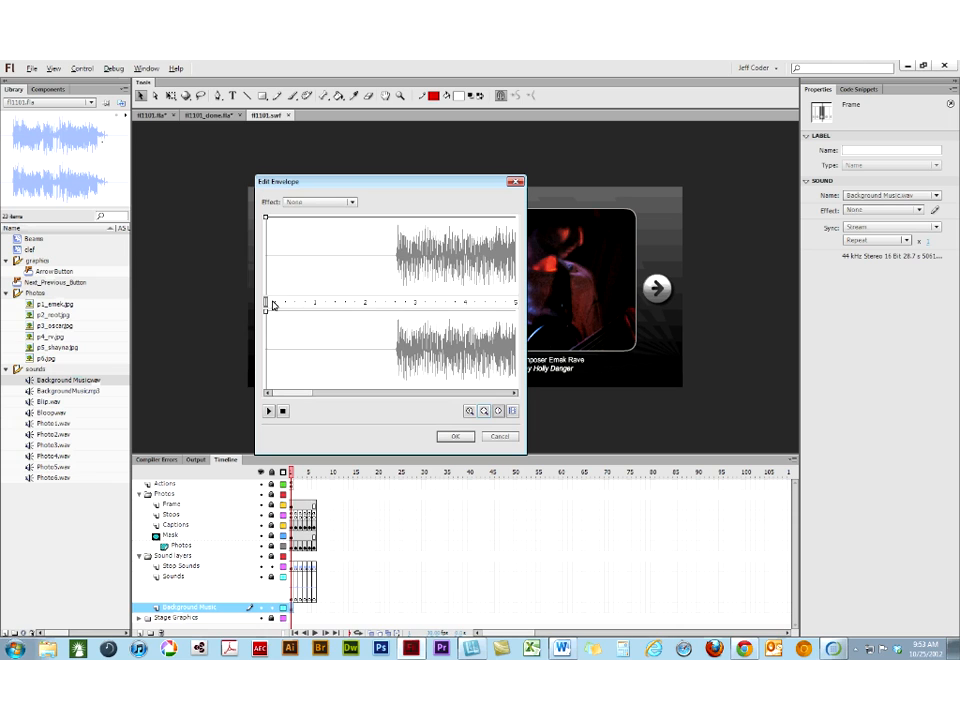
{"action": "left_click_drag", "start_coordinate": [266, 302], "coordinate": [392, 343]}
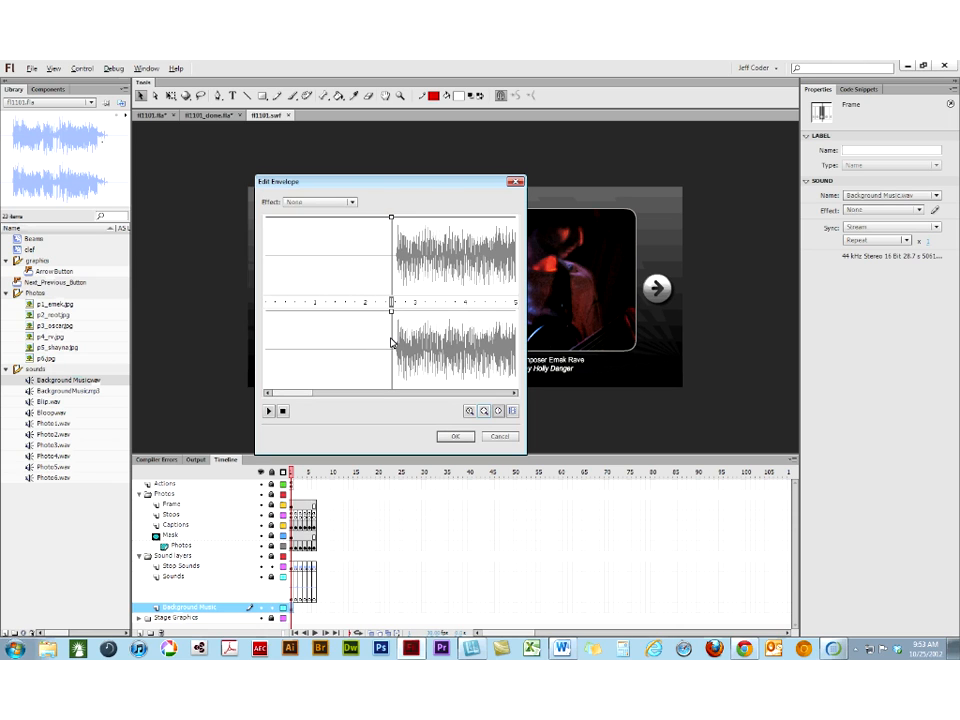
{"action": "left_click", "coordinate": [459, 437]}
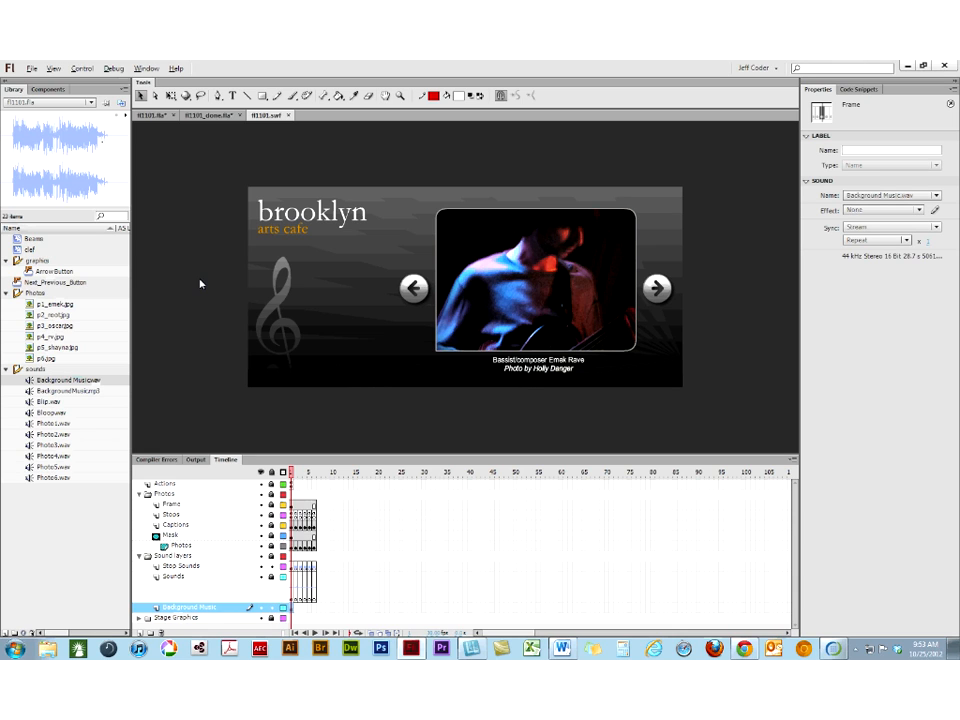
- Review the sync modes and the repeat and loop options of the Background Music sound
{"action": "left_click", "coordinate": [936, 228]}
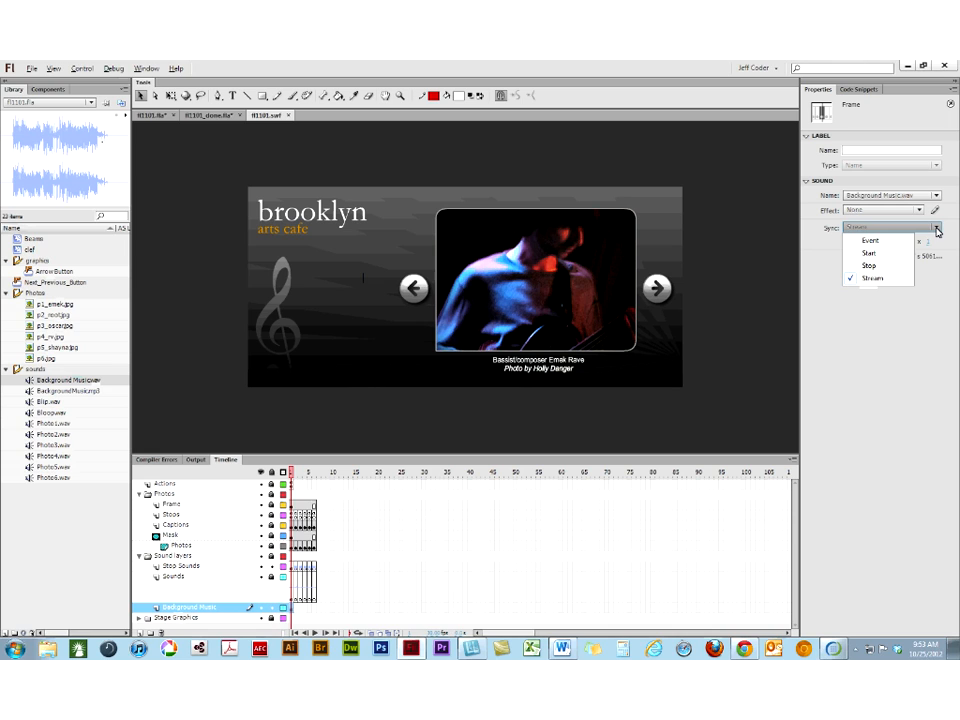
{"action": "left_click", "coordinate": [869, 277]}
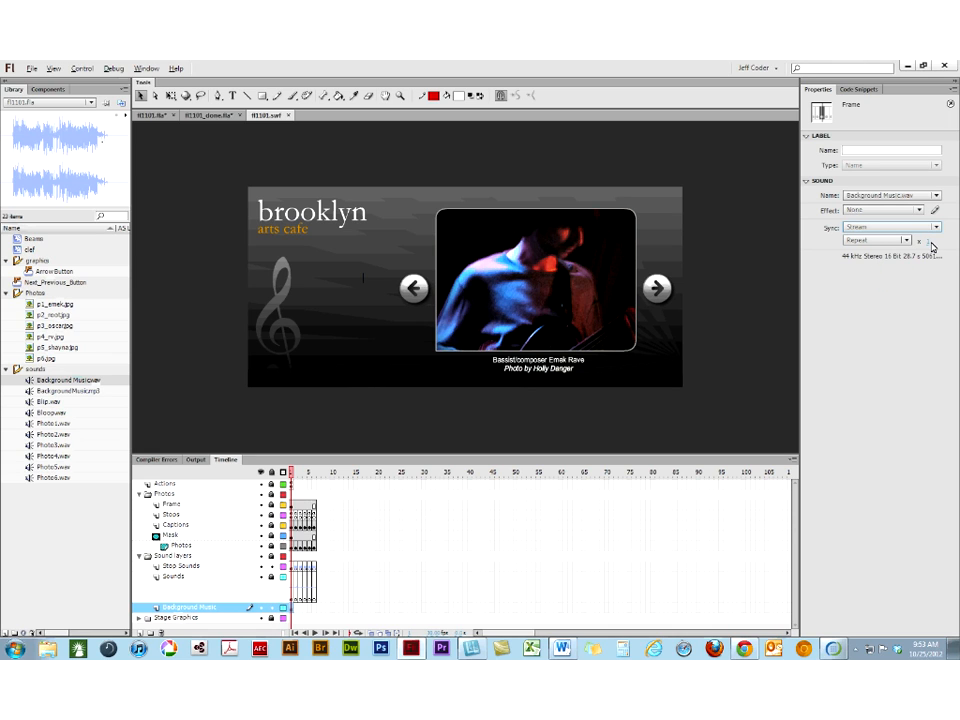
{"action": "left_click", "coordinate": [907, 241]}
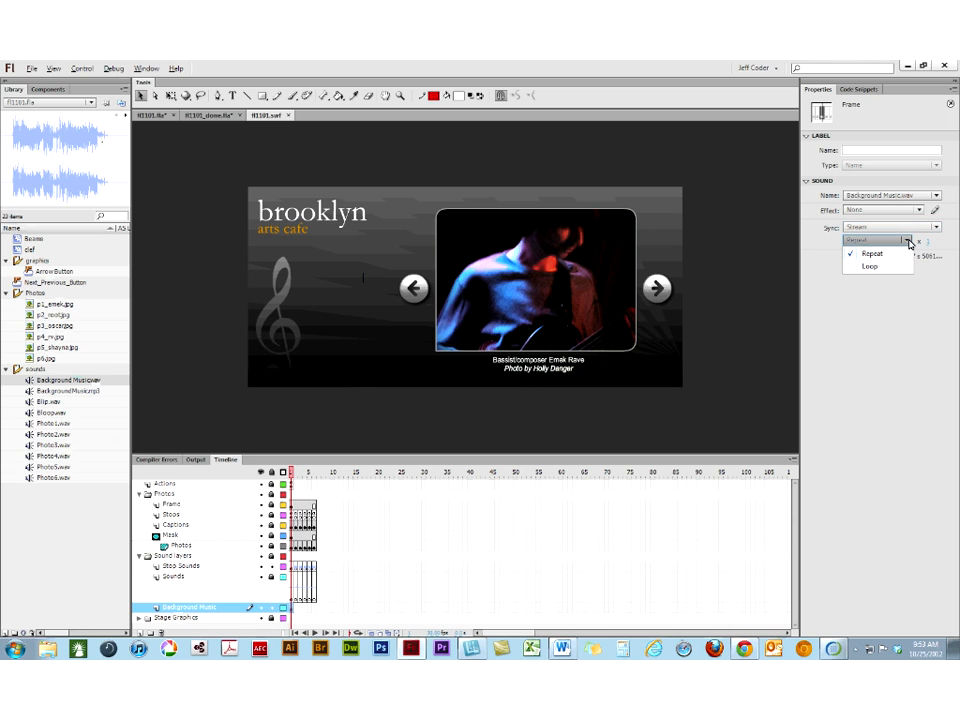
{"action": "left_click", "coordinate": [909, 291]}
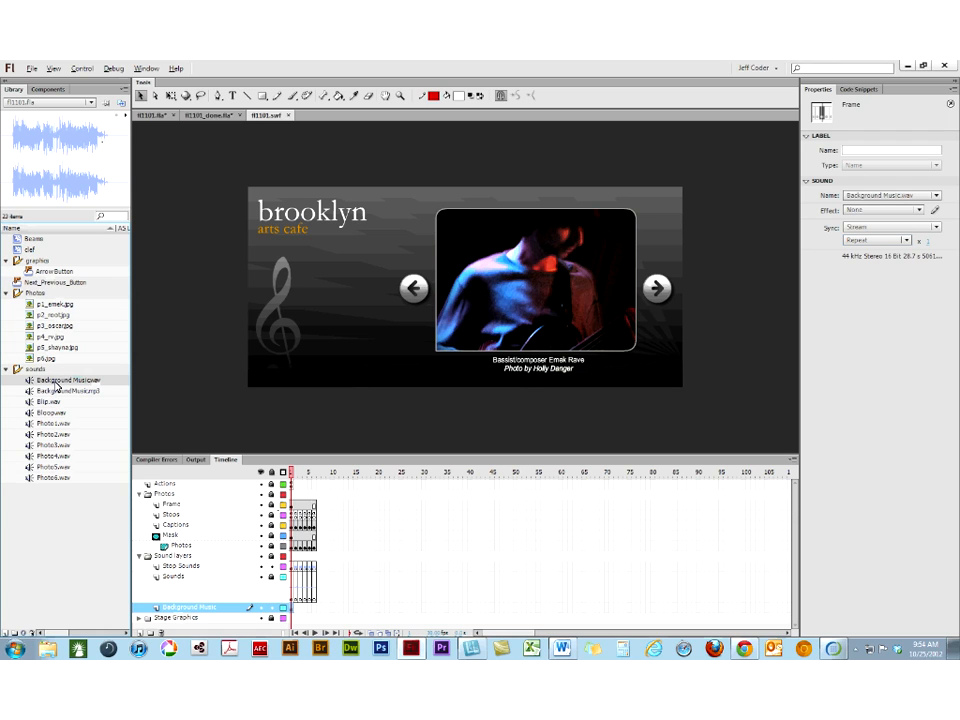
- Review the compression settings of Background Music.wav in its sound properties and close them without changes
{"action": "right_click", "coordinate": [57, 385]}
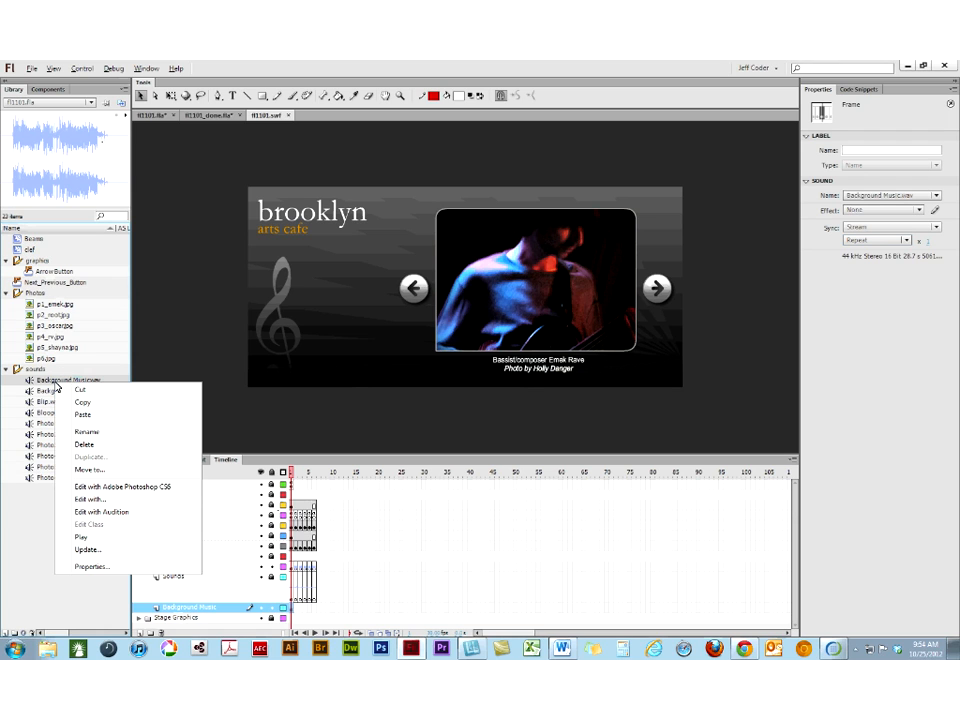
{"action": "left_click", "coordinate": [90, 567]}
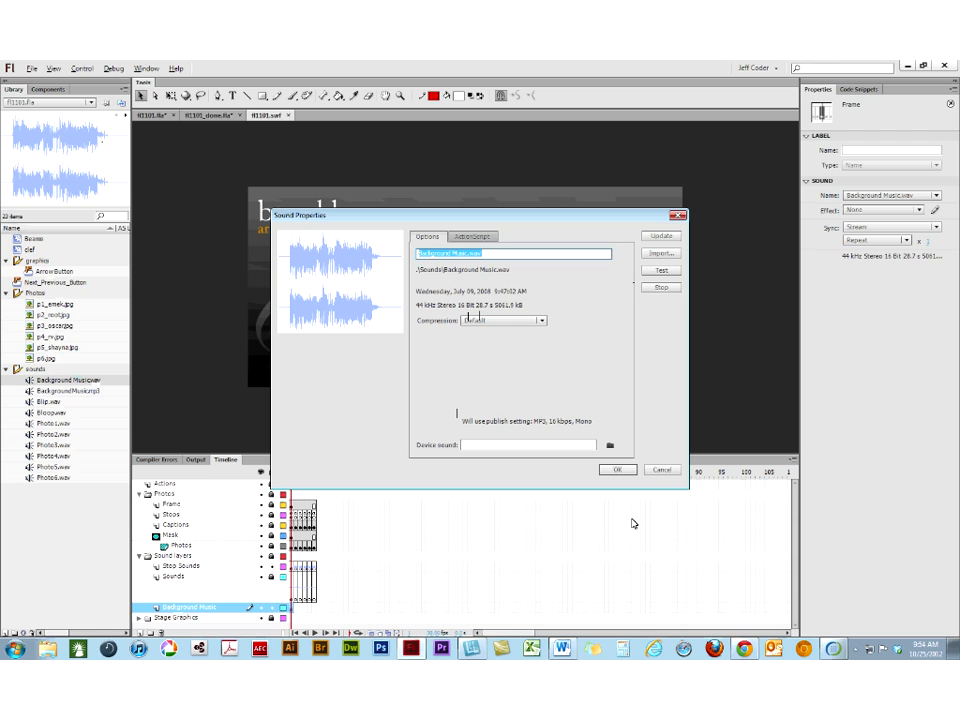
{"action": "left_click", "coordinate": [664, 470]}
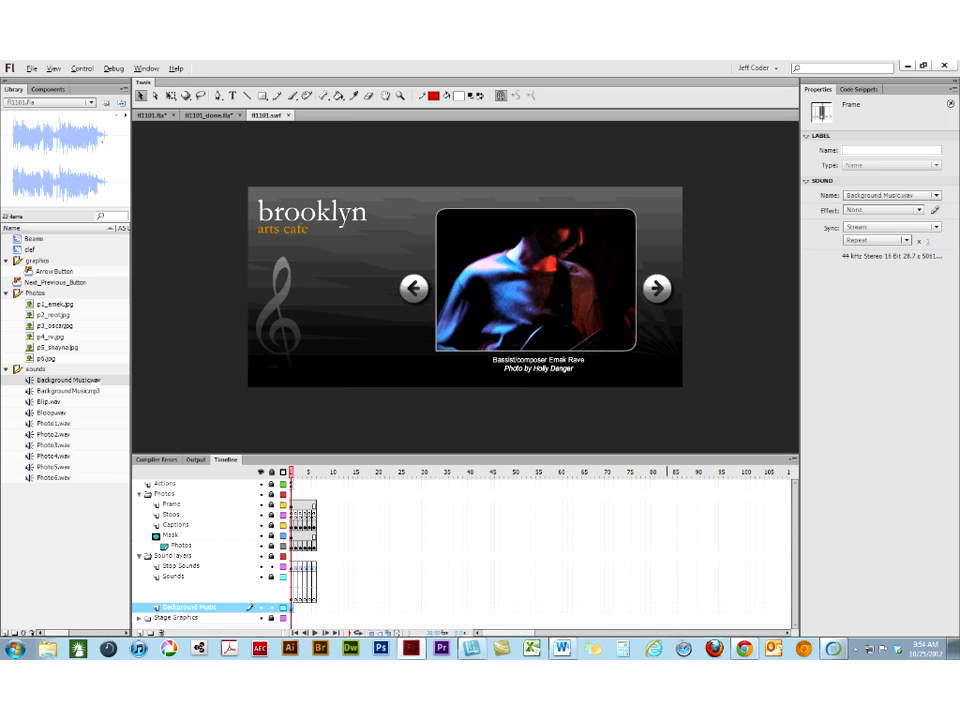
- Close the test movie and check the frame rate in the document settings without changing anything
{"action": "left_click", "coordinate": [288, 115]}
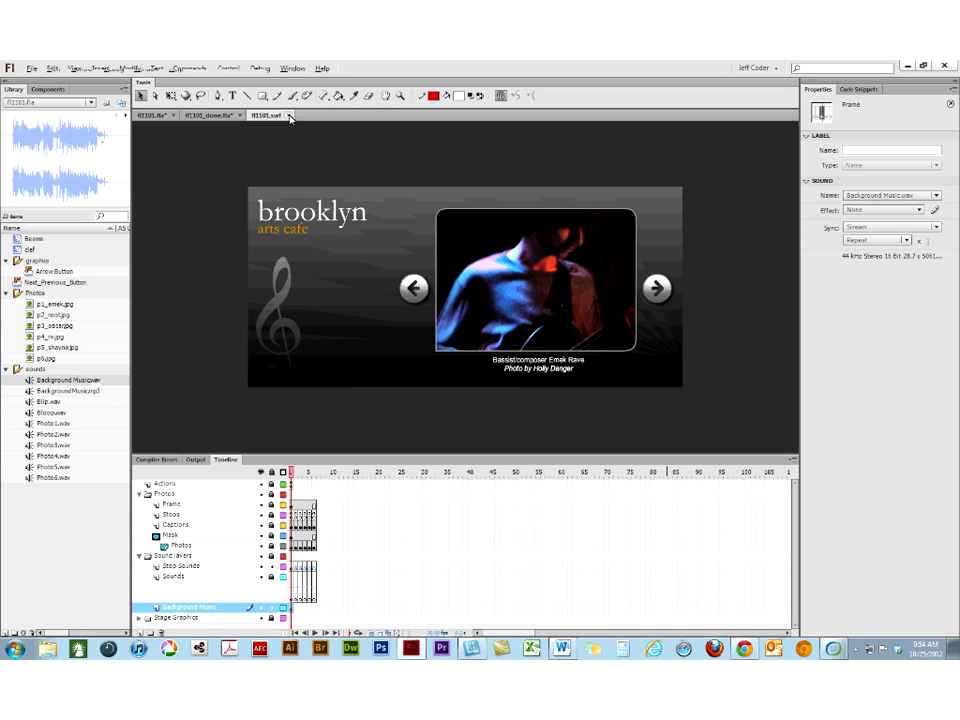
{"action": "left_click", "coordinate": [129, 69]}
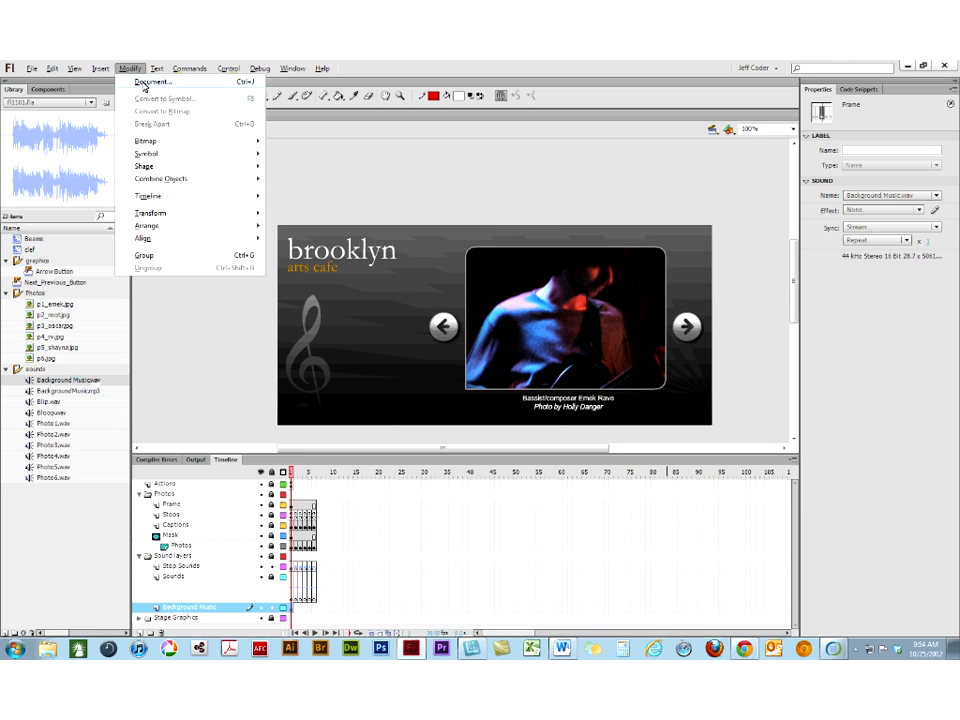
{"action": "left_click", "coordinate": [150, 82]}
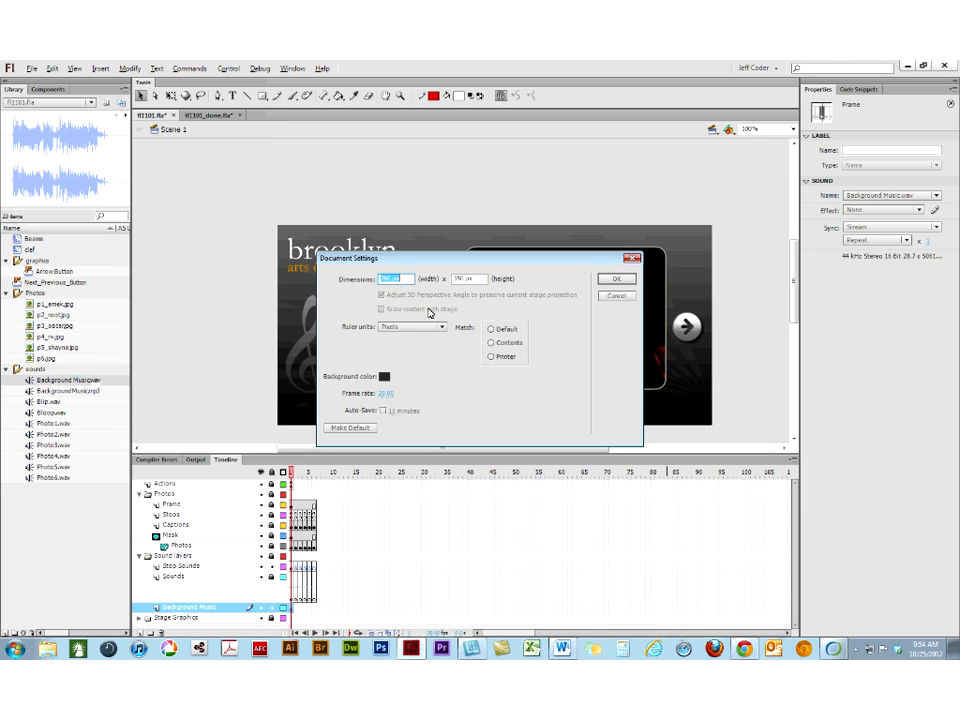
{"action": "left_click", "coordinate": [607, 297]}
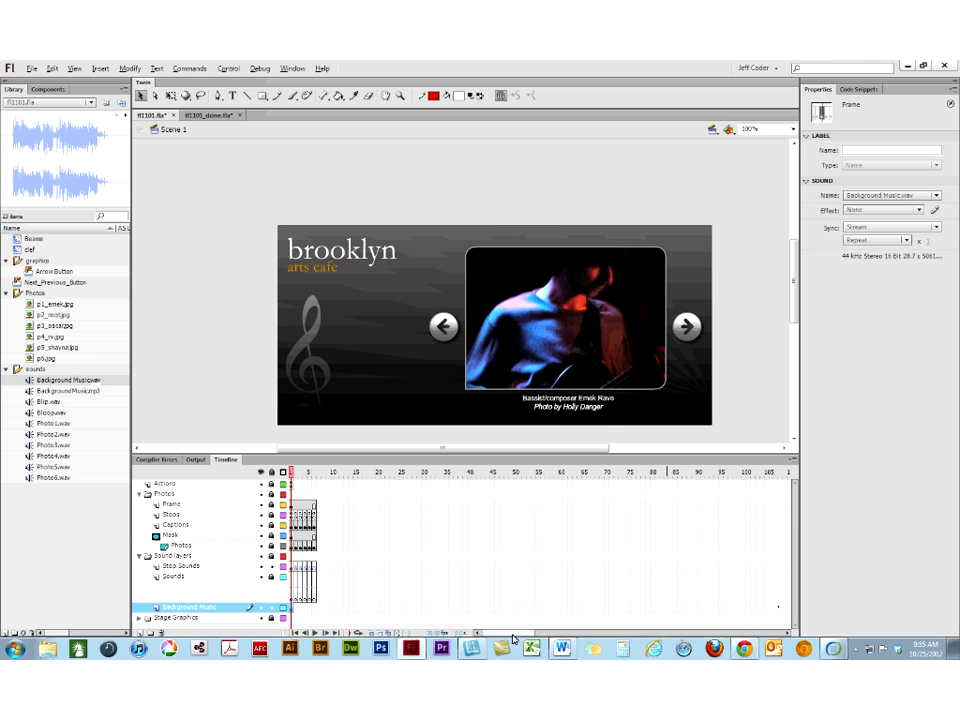
- Extend the Background Music layer to frame 555 and test the movie
{"action": "left_click_drag", "start_coordinate": [512, 633], "coordinate": [764, 627]}
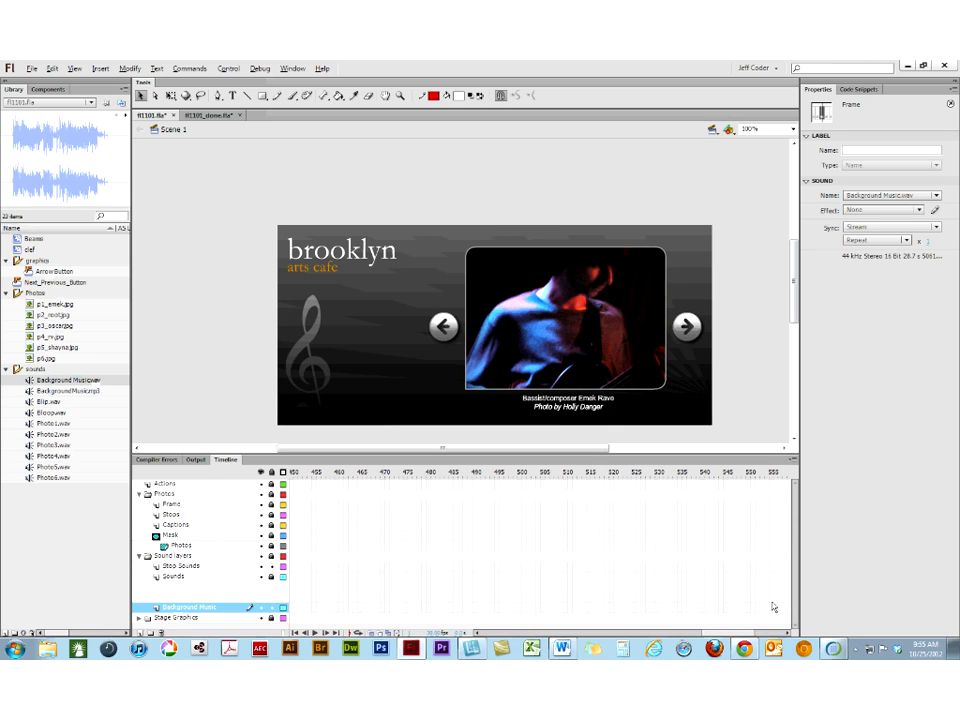
{"action": "left_click", "coordinate": [770, 608]}
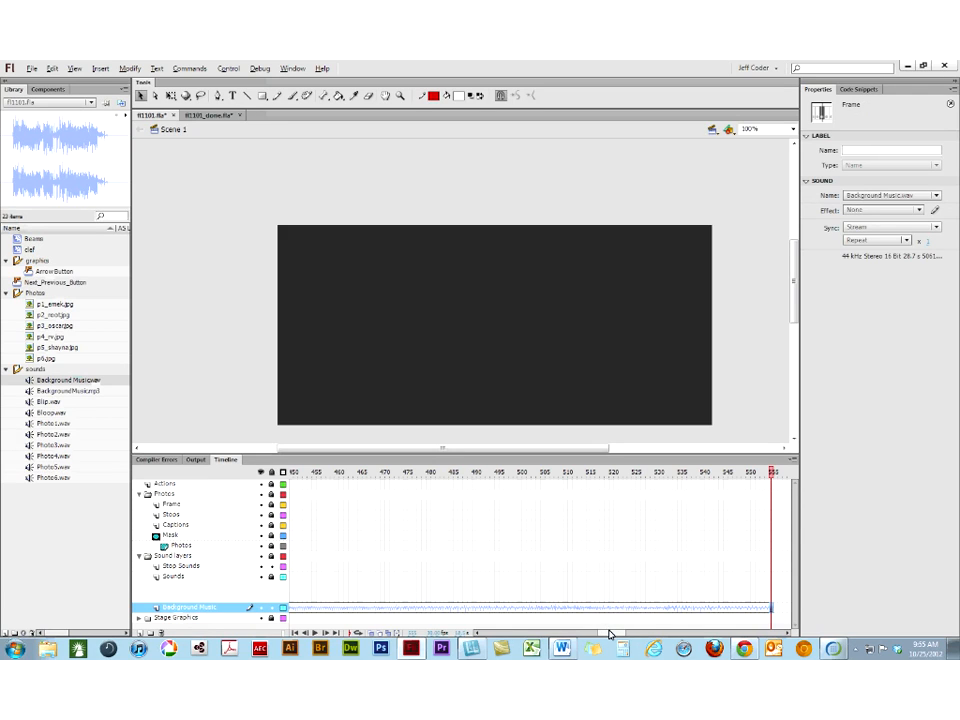
{"action": "left_click_drag", "start_coordinate": [609, 634], "coordinate": [474, 638]}
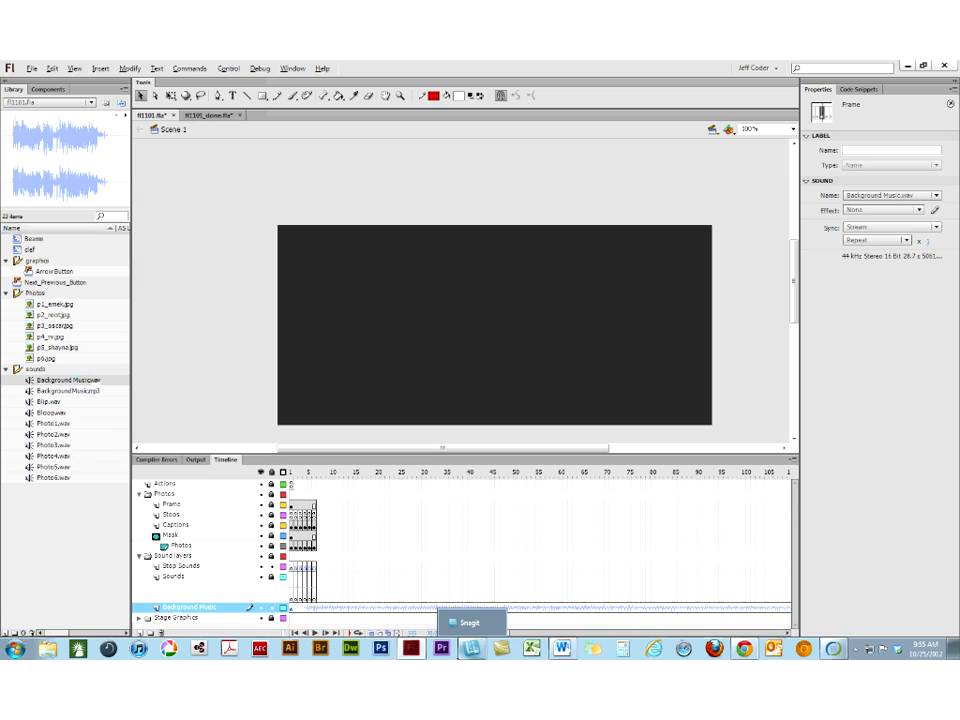
{"action": "key", "text": "ctrl+Return"}
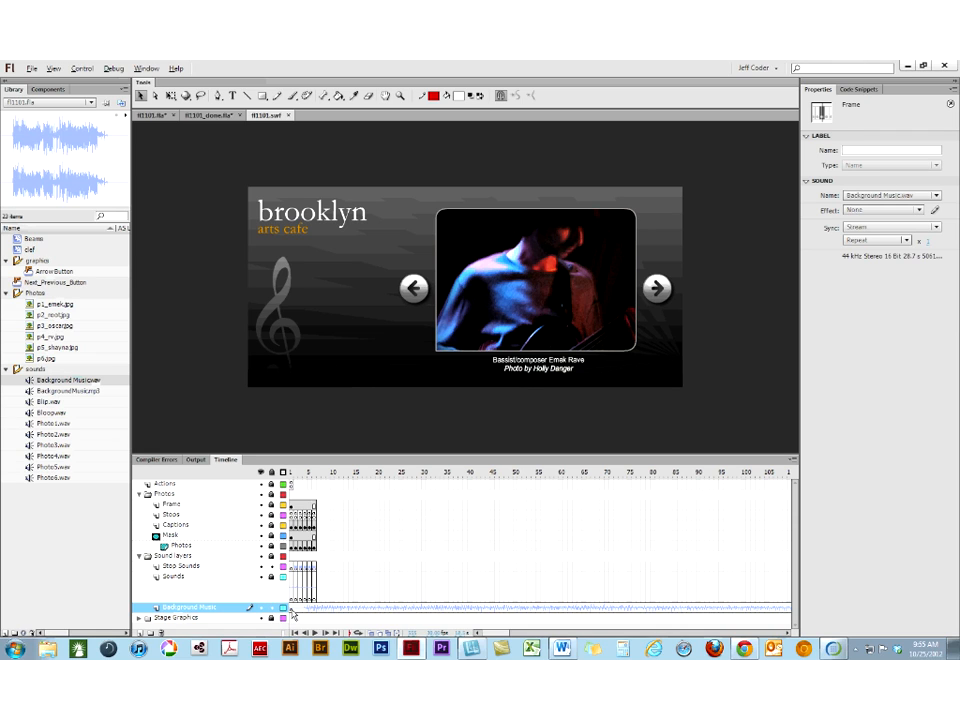
- Set the sync of the Background Music.wav sound to Event and close the test movie
{"action": "left_click", "coordinate": [877, 229]}
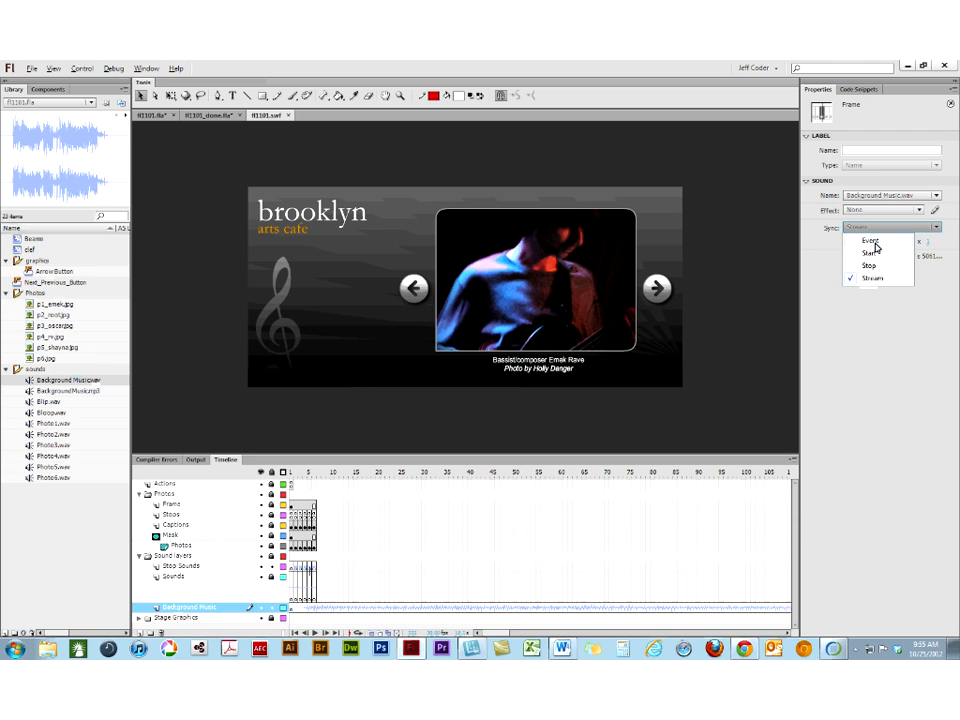
{"action": "left_click", "coordinate": [872, 242]}
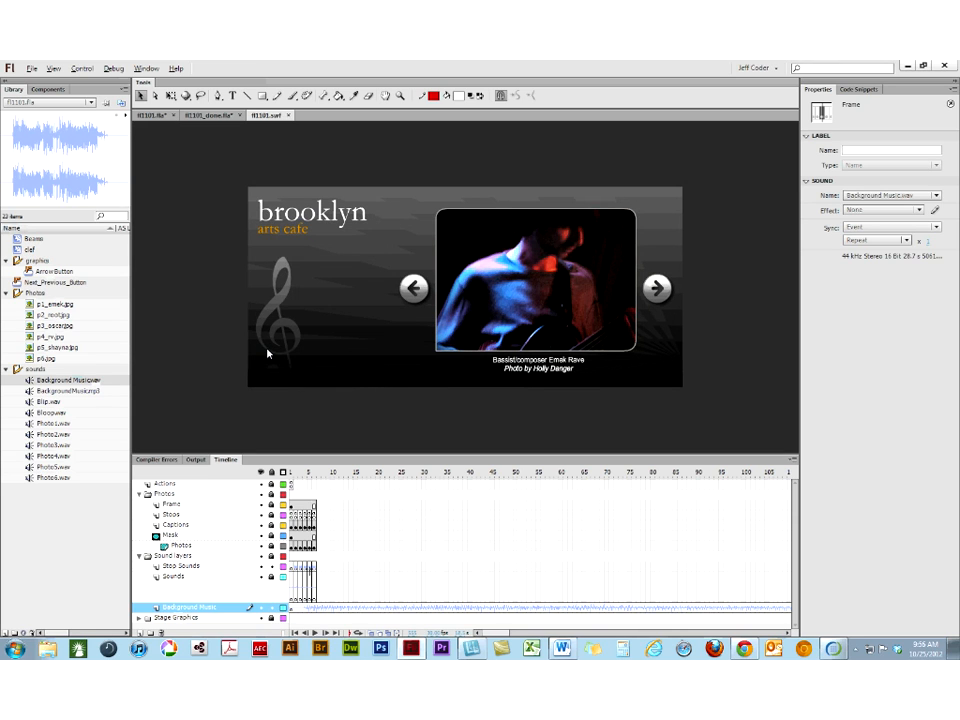
{"action": "left_click", "coordinate": [292, 610]}
{"action": "left_click", "coordinate": [288, 115]}
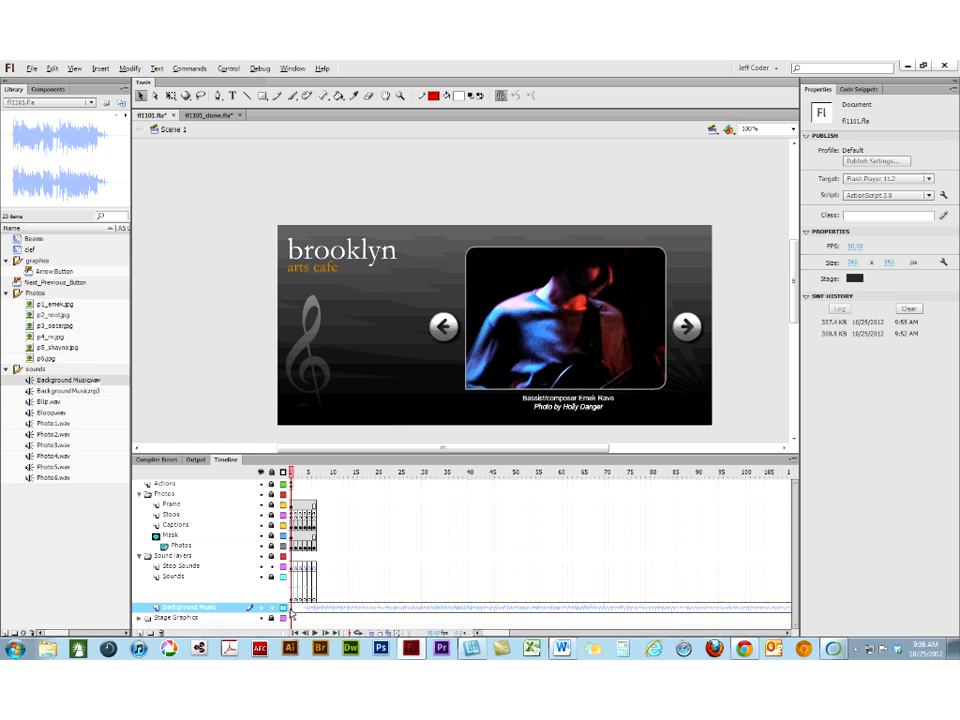
- Replace Background Music.wav on frame 1 of the Background Music layer with BackgroundMusic.mp3 from the library
{"action": "left_click", "coordinate": [294, 610]}
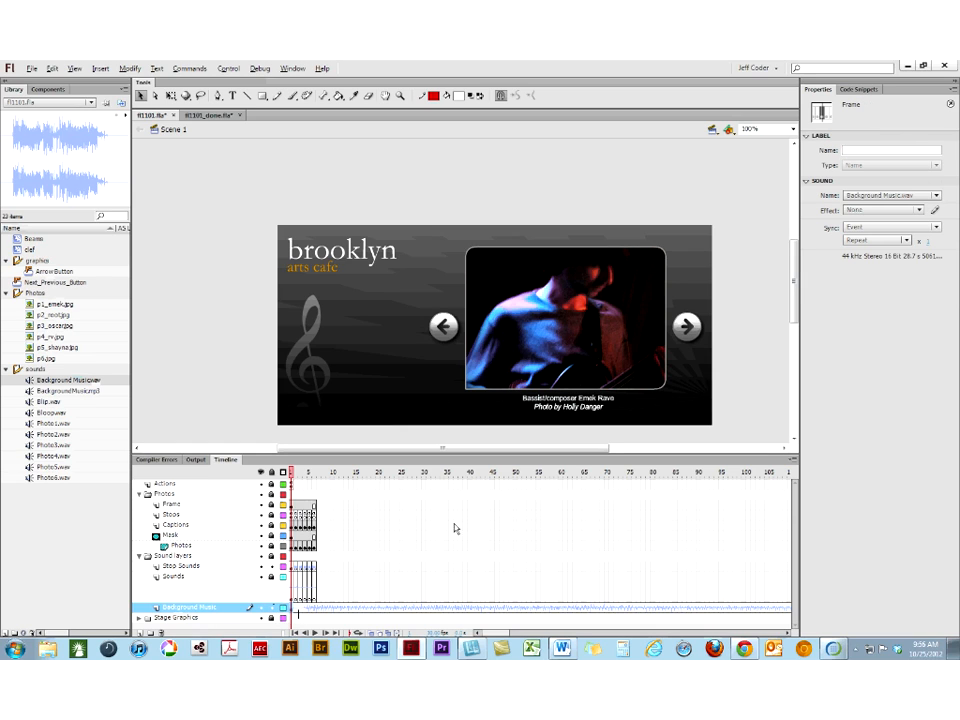
{"action": "left_click", "coordinate": [902, 196]}
{"action": "left_click", "coordinate": [877, 210]}
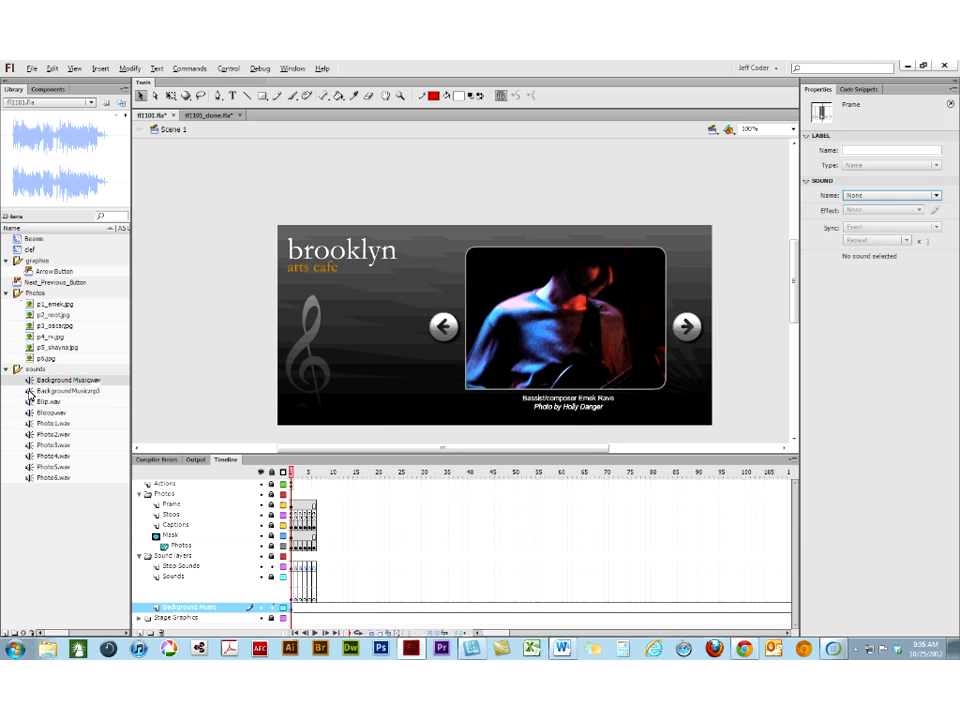
{"action": "left_click_drag", "start_coordinate": [30, 391], "coordinate": [190, 368]}
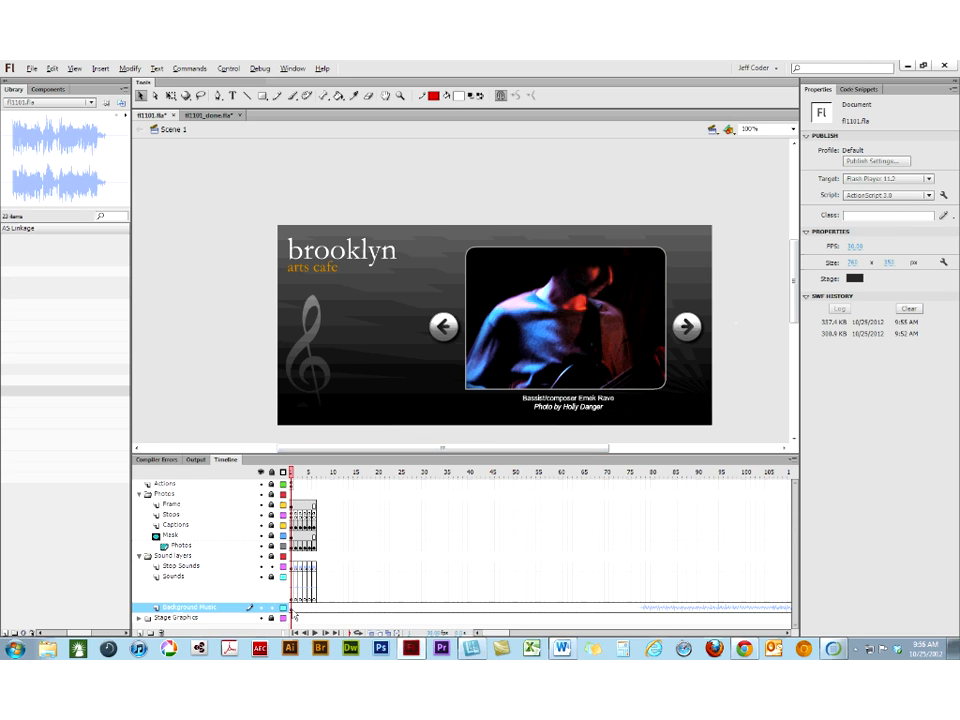
- Trim the silent opening of BackgroundMusic.mp3 in its sound envelope, moving the start point to about 2.6 seconds
{"action": "left_click", "coordinate": [292, 607]}
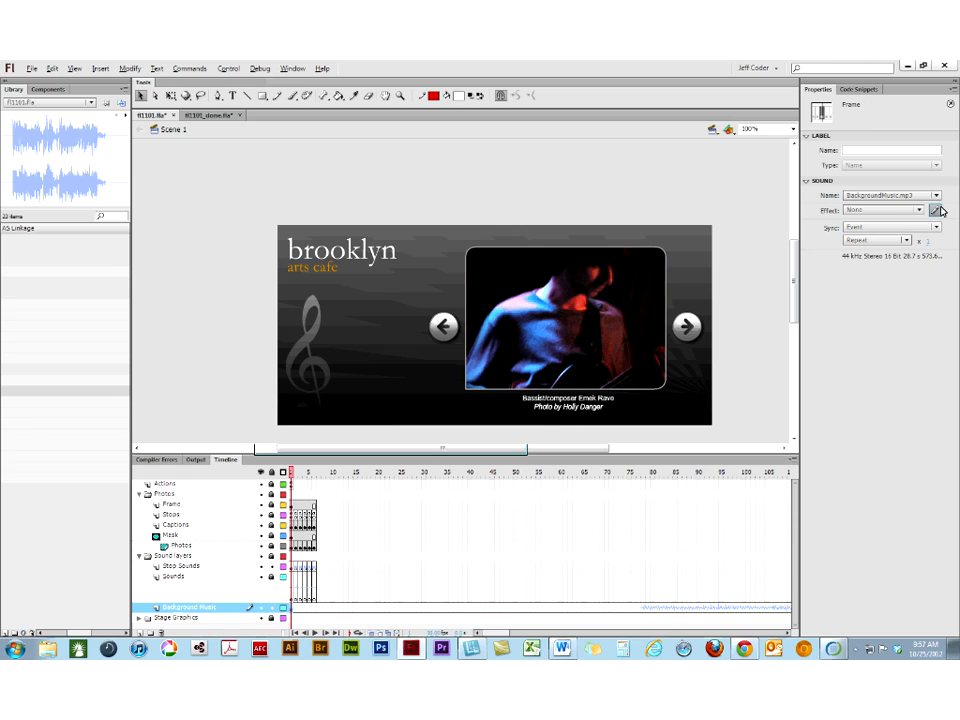
{"action": "left_click", "coordinate": [936, 210]}
{"action": "left_click_drag", "start_coordinate": [274, 394], "coordinate": [272, 395]}
{"action": "left_click", "coordinate": [484, 411]}
{"action": "left_click", "coordinate": [484, 411]}
{"action": "left_click_drag", "start_coordinate": [265, 302], "coordinate": [398, 333]}
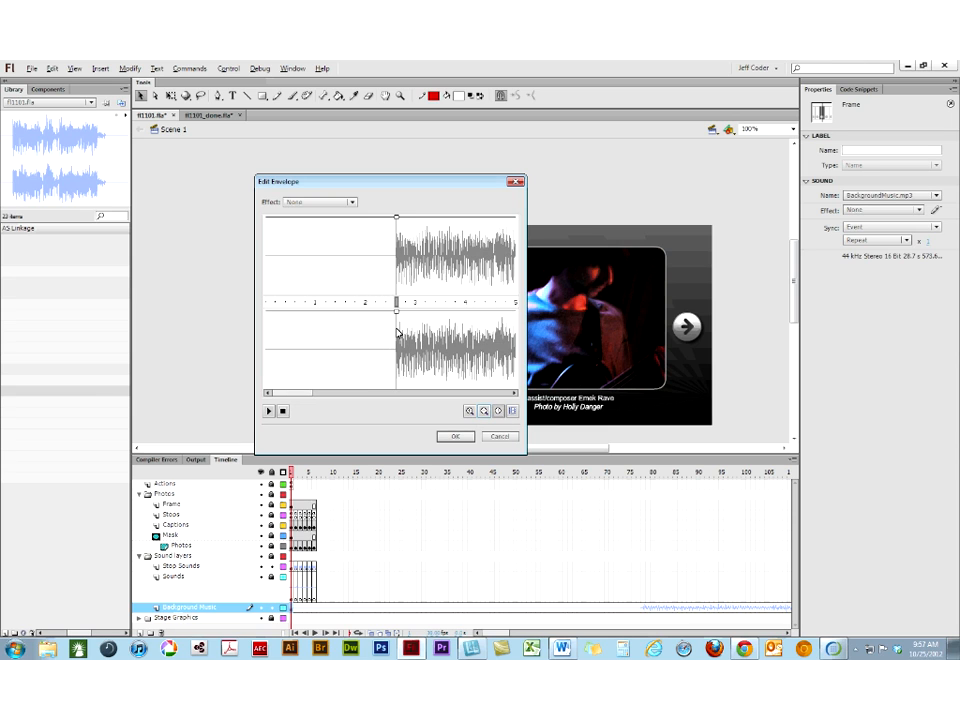
{"action": "left_click", "coordinate": [456, 437]}
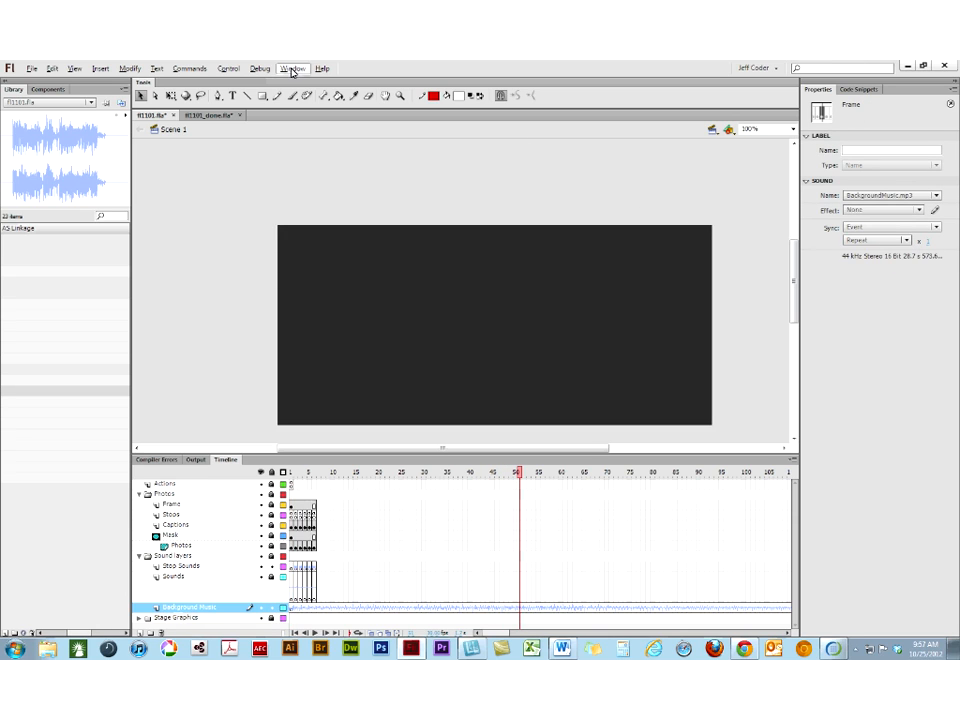
- Test the movie with the trimmed MP3 background music and close the test
{"action": "left_click", "coordinate": [204, 198]}
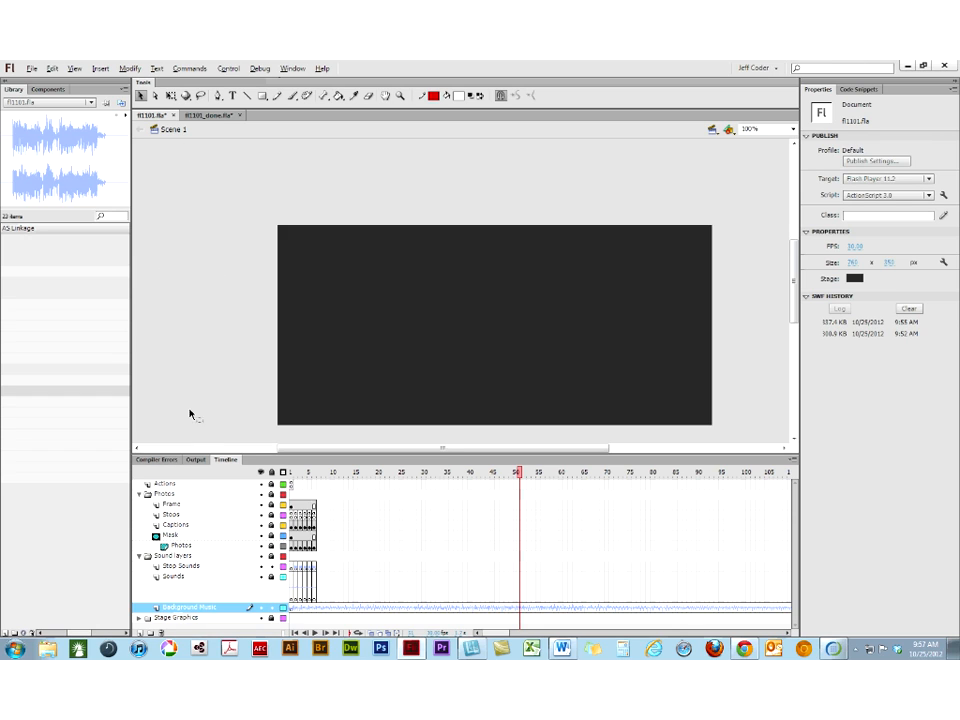
{"action": "key", "text": "ctrl+Return"}
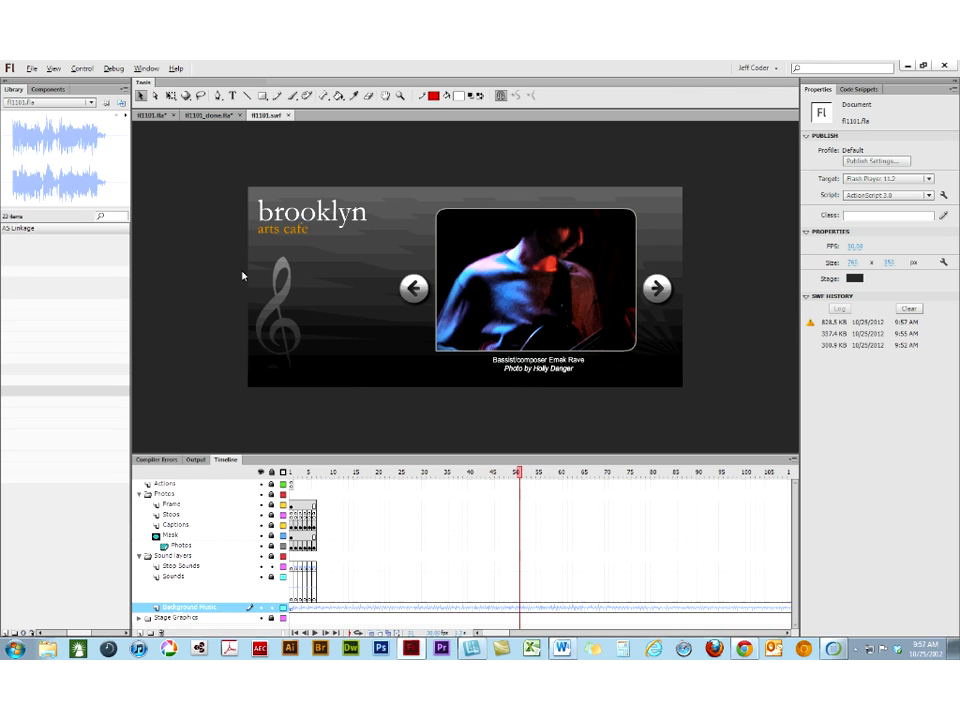
{"action": "left_click", "coordinate": [288, 116]}
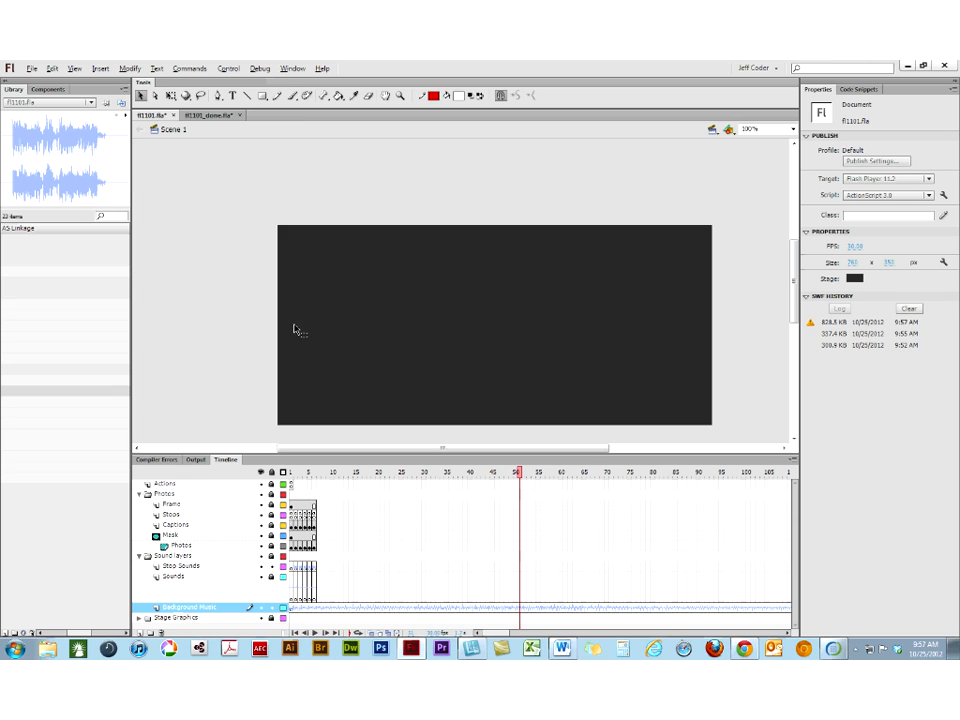
- Remove BackgroundMusic.mp3 from frame 1 of the Background Music layer by choosing None as its sound
{"action": "left_click", "coordinate": [293, 610]}
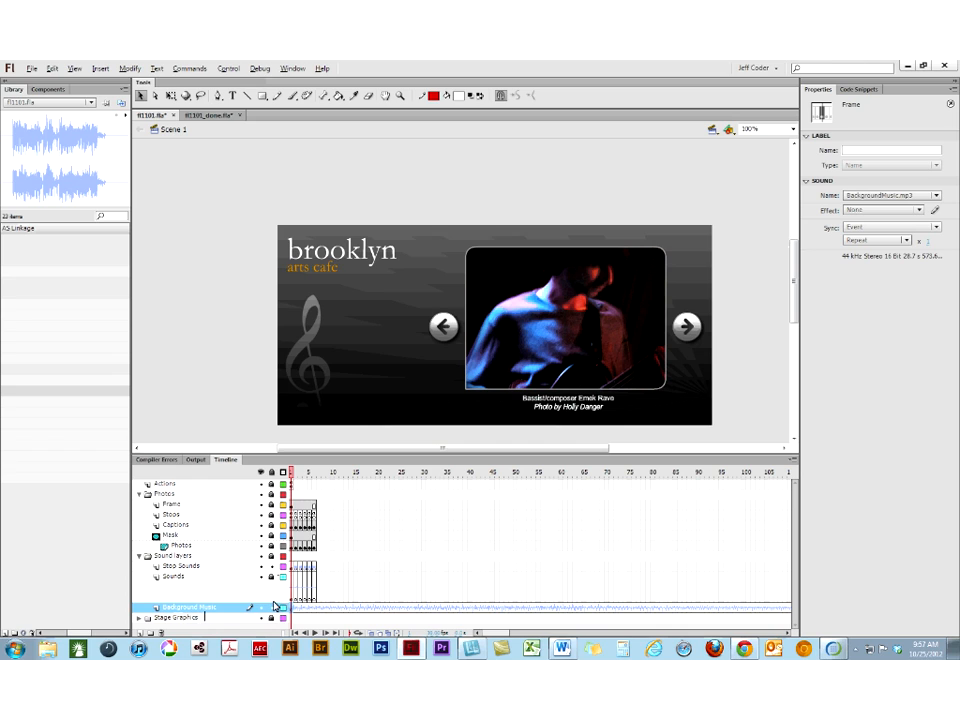
{"action": "left_click", "coordinate": [855, 195]}
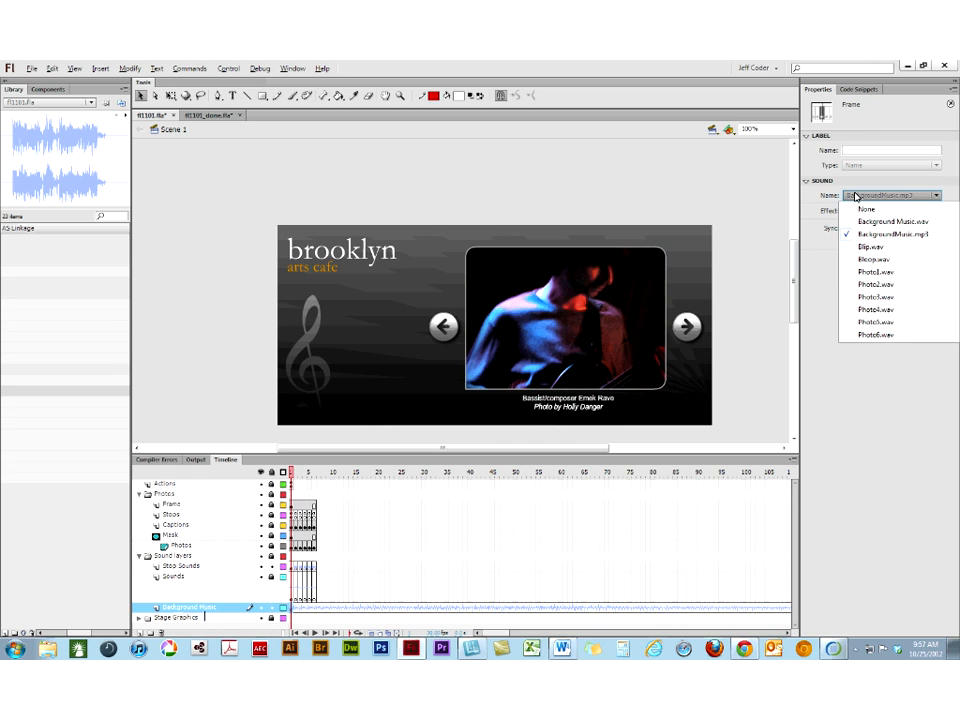
{"action": "left_click", "coordinate": [863, 208]}
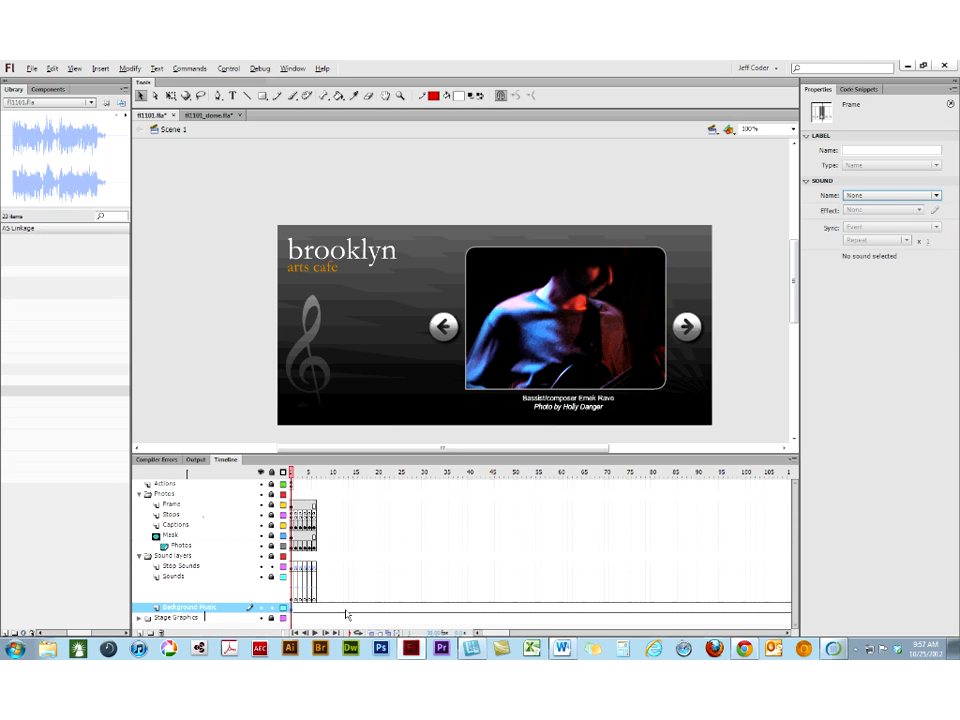
- Undo the background music changes back to the short timeline with no sound on the Background Music layer
{"action": "key", "text": "ctrl+z"}
{"action": "key", "text": "ctrl+z"}
{"action": "key", "text": "ctrl+z"}
{"action": "key", "text": "ctrl+z"}
{"action": "key", "text": "ctrl+z"}
{"action": "key", "text": "ctrl+z"}
{"action": "key", "text": "ctrl+z"}
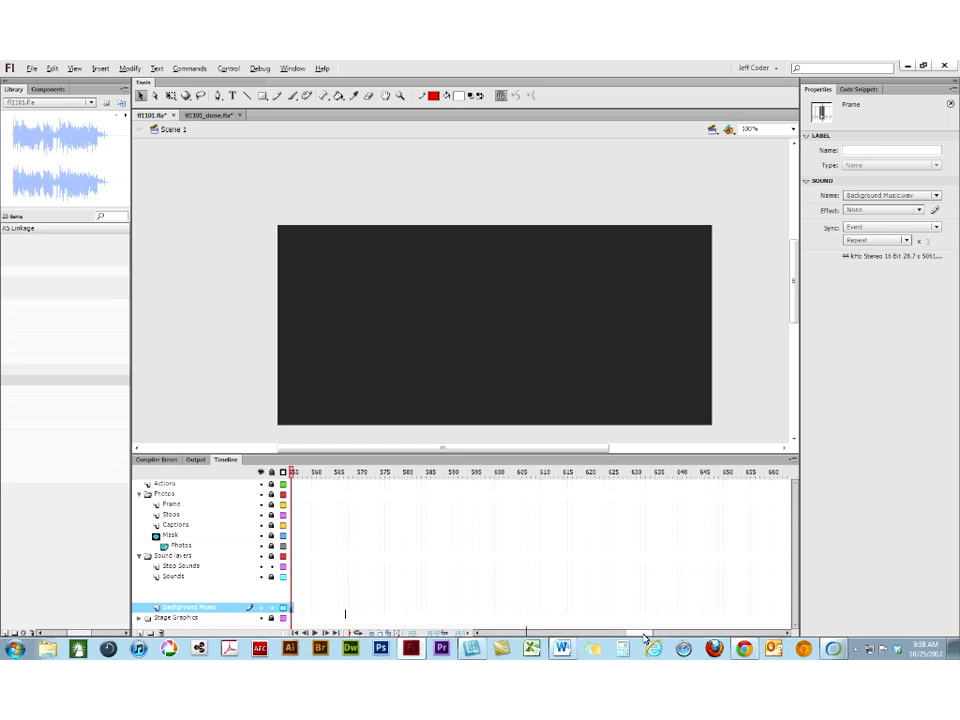
{"action": "left_click_drag", "start_coordinate": [637, 633], "coordinate": [562, 634]}
{"action": "key", "text": "ctrl+z"}
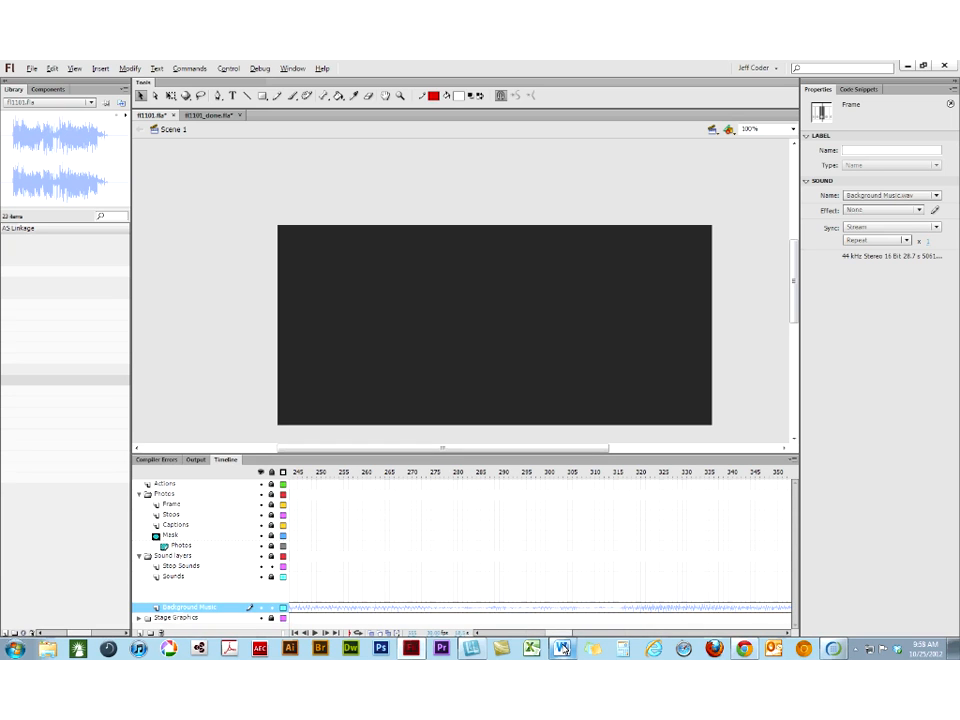
{"action": "key", "text": "ctrl+z"}
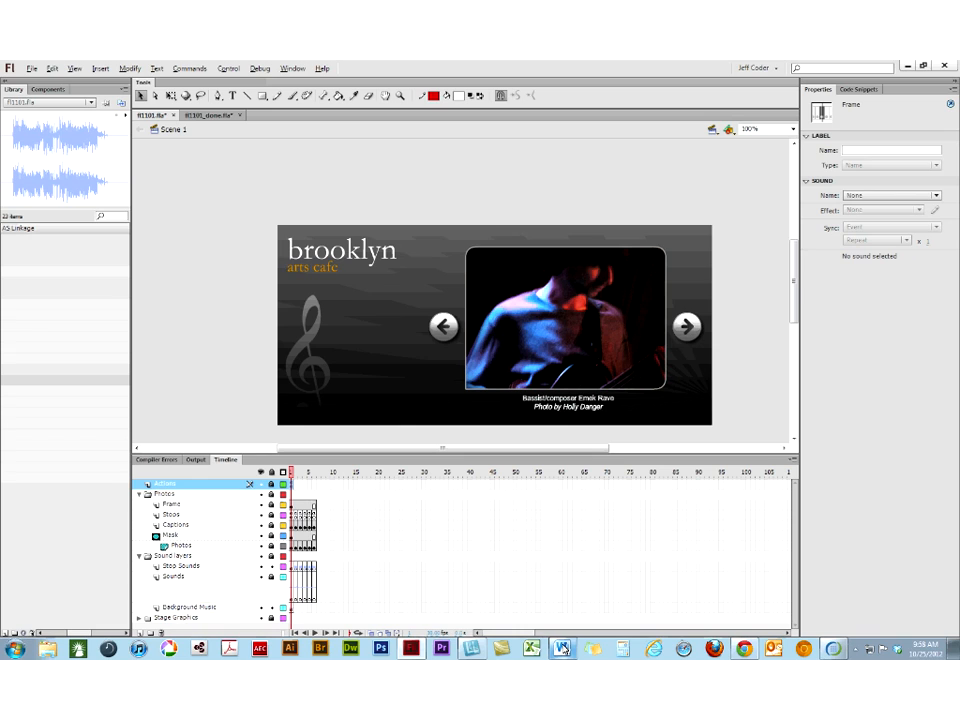
- Collapse the Sound layers and Photos folders and expand the Stage Graphics folder in the timeline
{"action": "mouse_move", "coordinate": [562, 649]}
{"action": "left_click", "coordinate": [139, 555]}
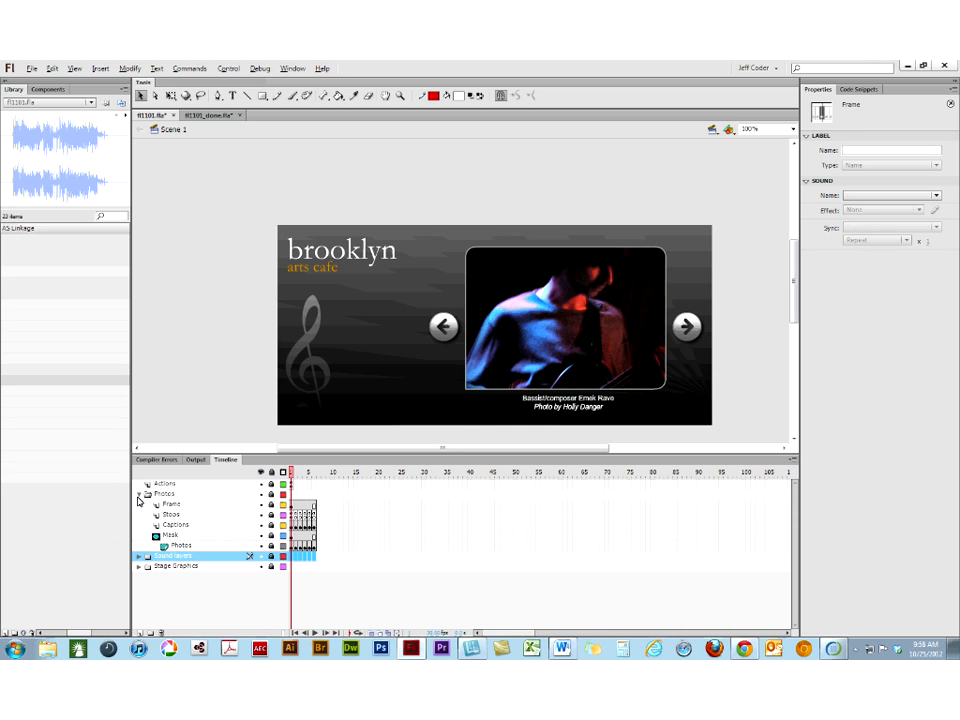
{"action": "left_click", "coordinate": [139, 494]}
{"action": "left_click", "coordinate": [138, 515]}
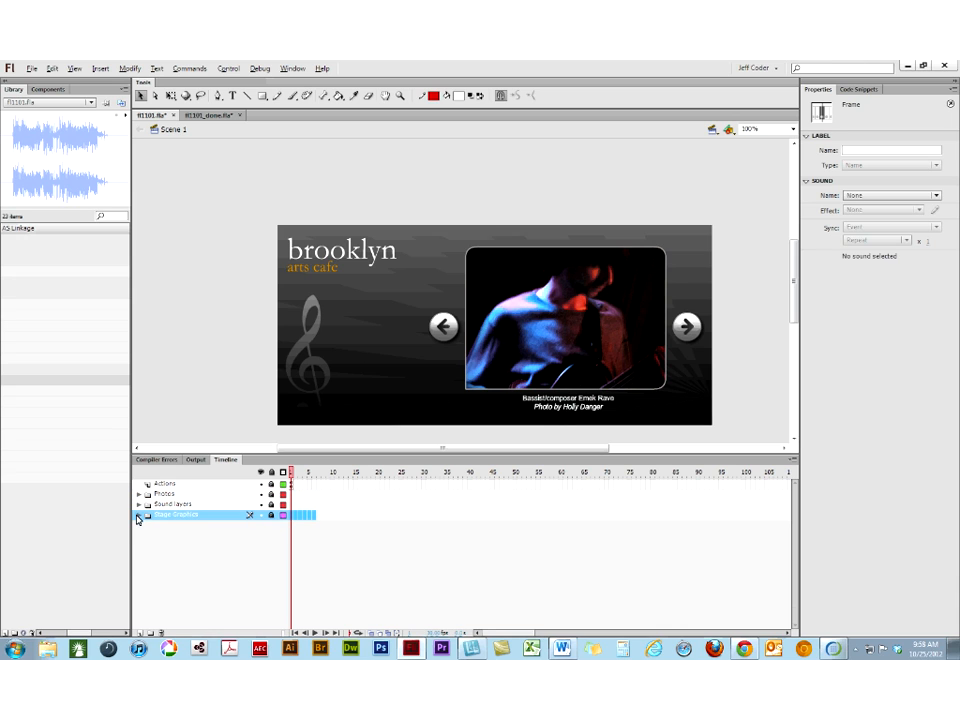
{"action": "left_click", "coordinate": [139, 515]}
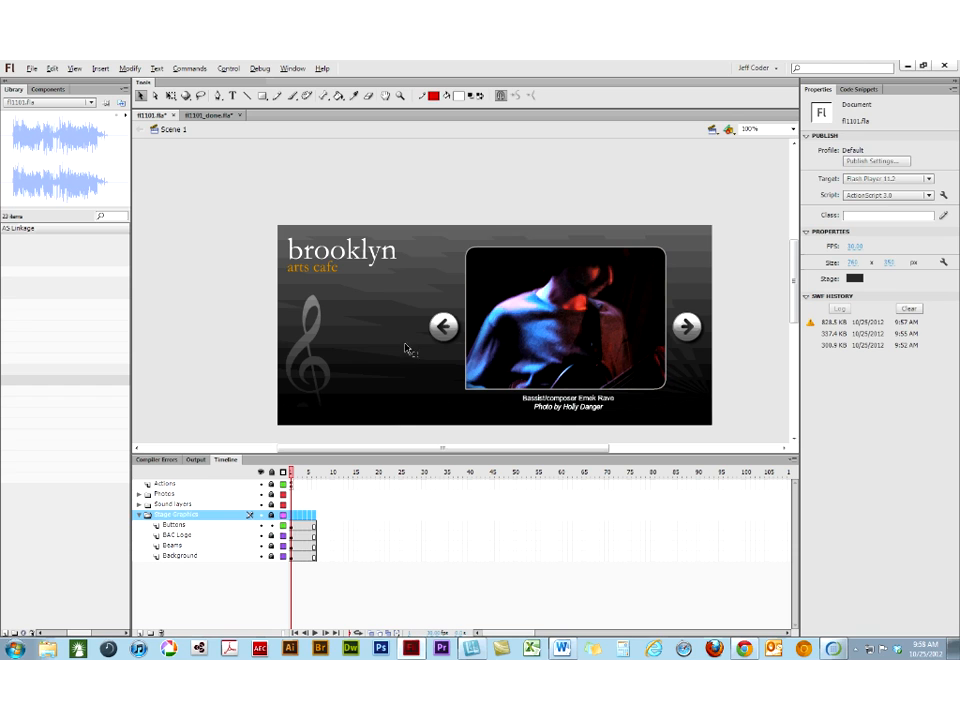
- Open the Next_Previous_Button symbol of the previous-arrow button for editing in place
{"action": "left_click", "coordinate": [443, 332]}
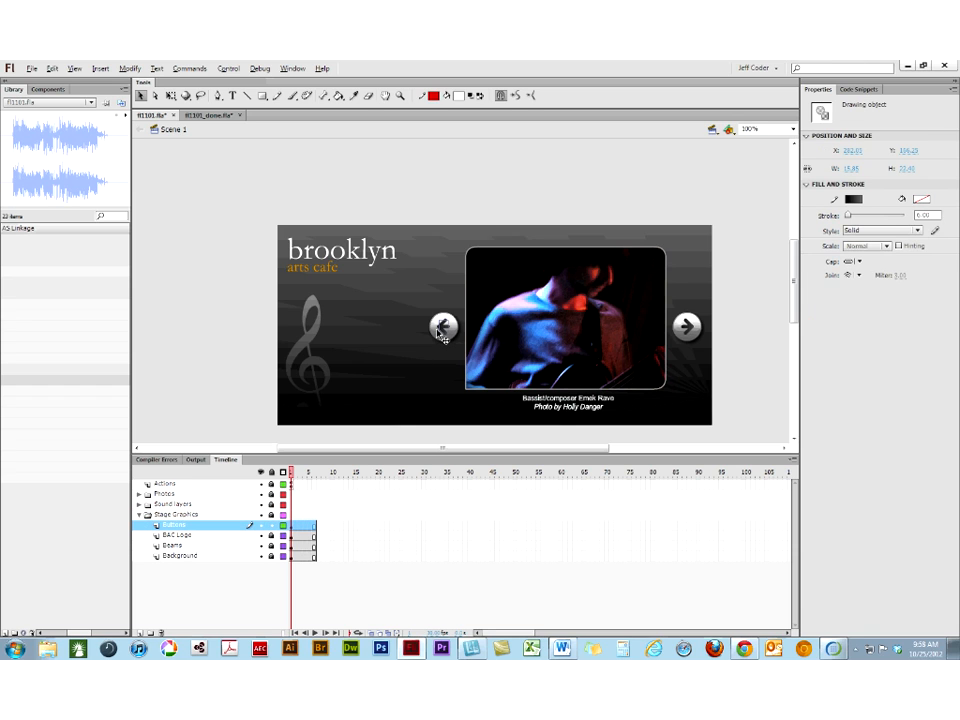
{"action": "left_click", "coordinate": [437, 330]}
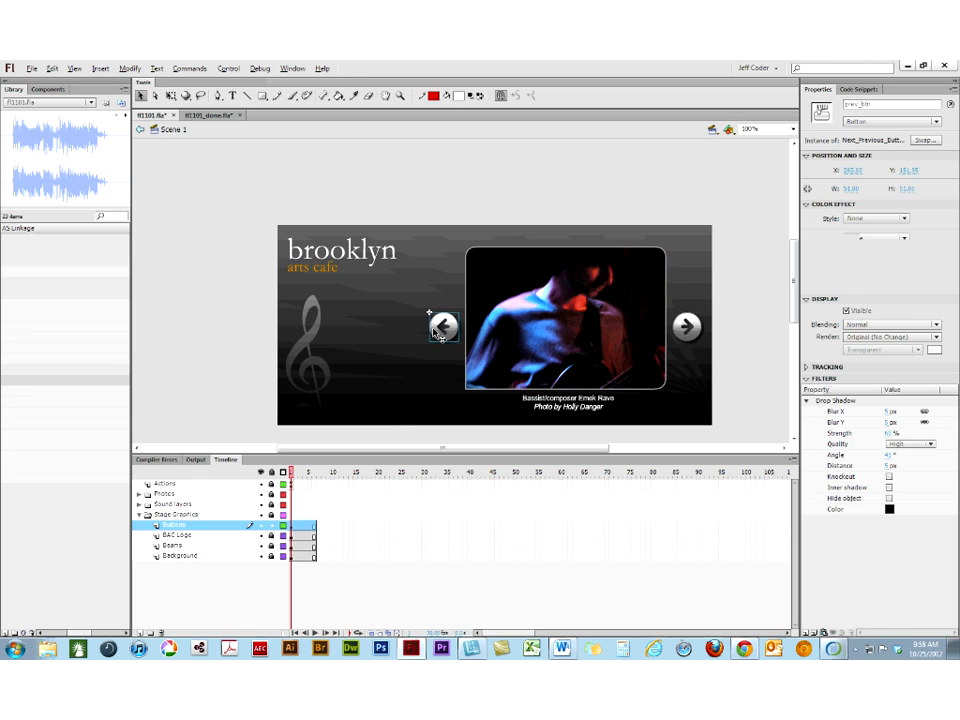
{"action": "double_click", "coordinate": [435, 330]}
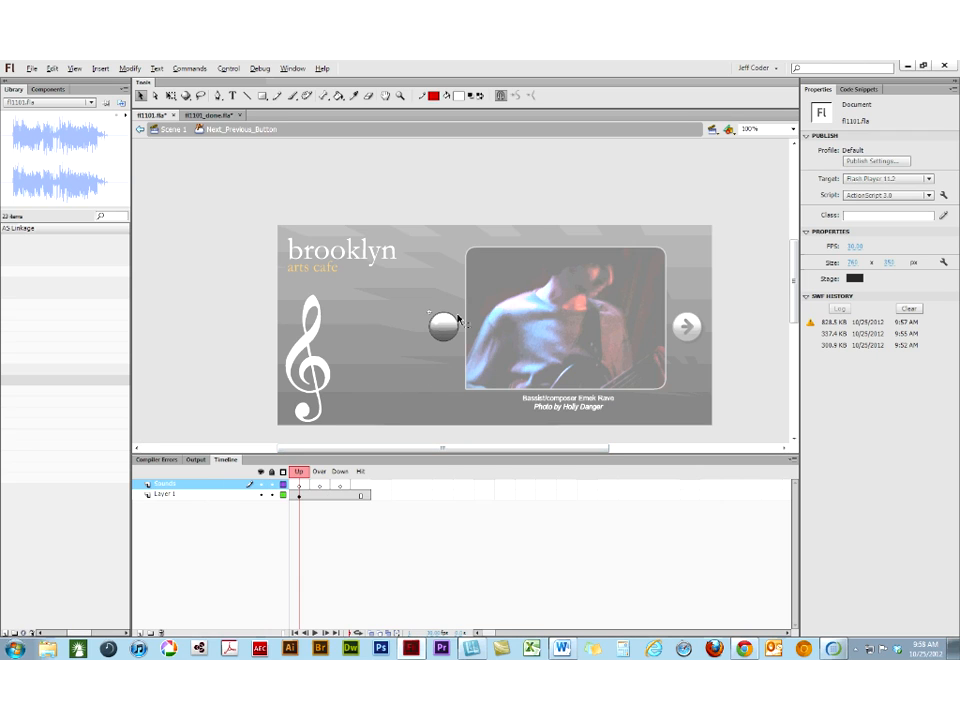
- Preview Blip.wav and Bloop.wav, add Blip.wav to the Down keyframe of the button's Sounds layer, and return to Scene 1
{"action": "left_click", "coordinate": [339, 487]}
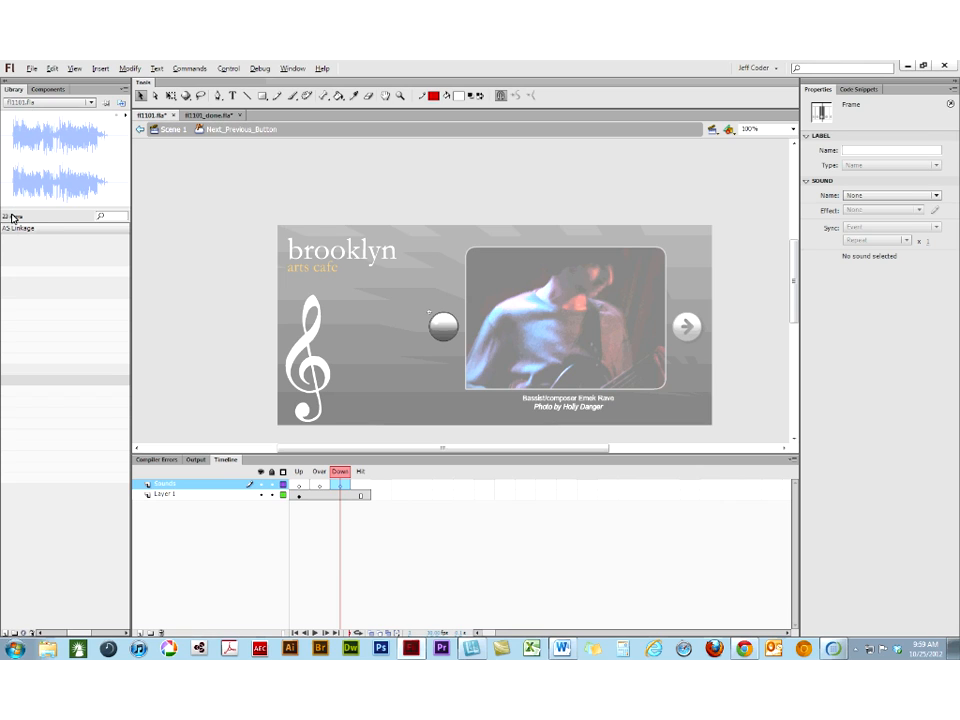
{"action": "mouse_move", "coordinate": [42, 207]}
{"action": "left_mouse_down"}
{"action": "mouse_move", "coordinate": [42, 291]}
{"action": "mouse_move", "coordinate": [45, 210]}
{"action": "left_mouse_up"}
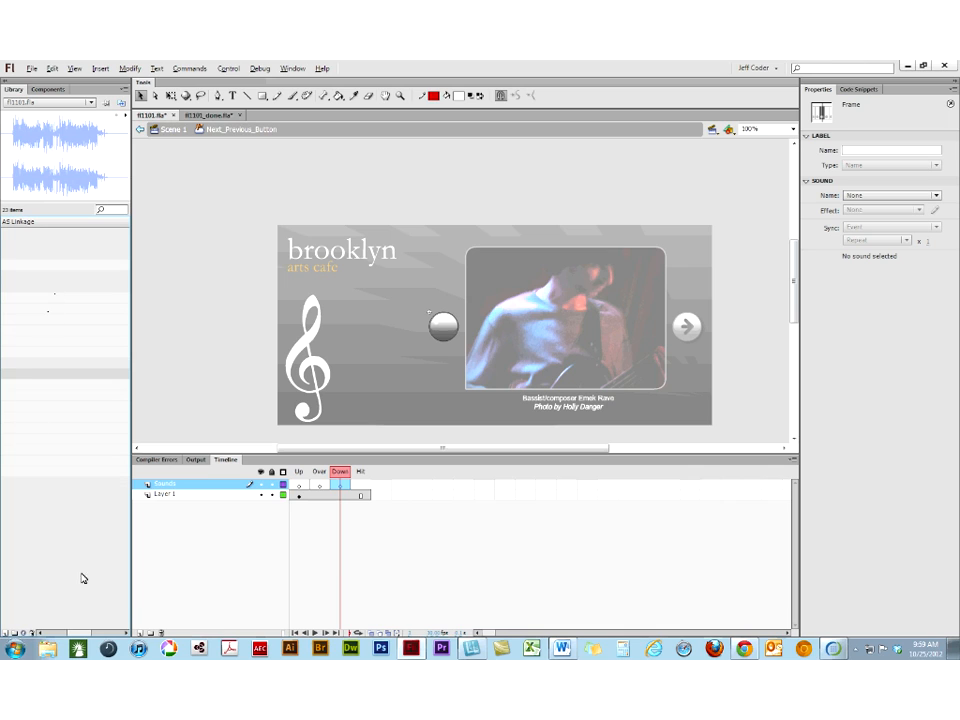
{"action": "left_click_drag", "start_coordinate": [78, 633], "coordinate": [32, 609]}
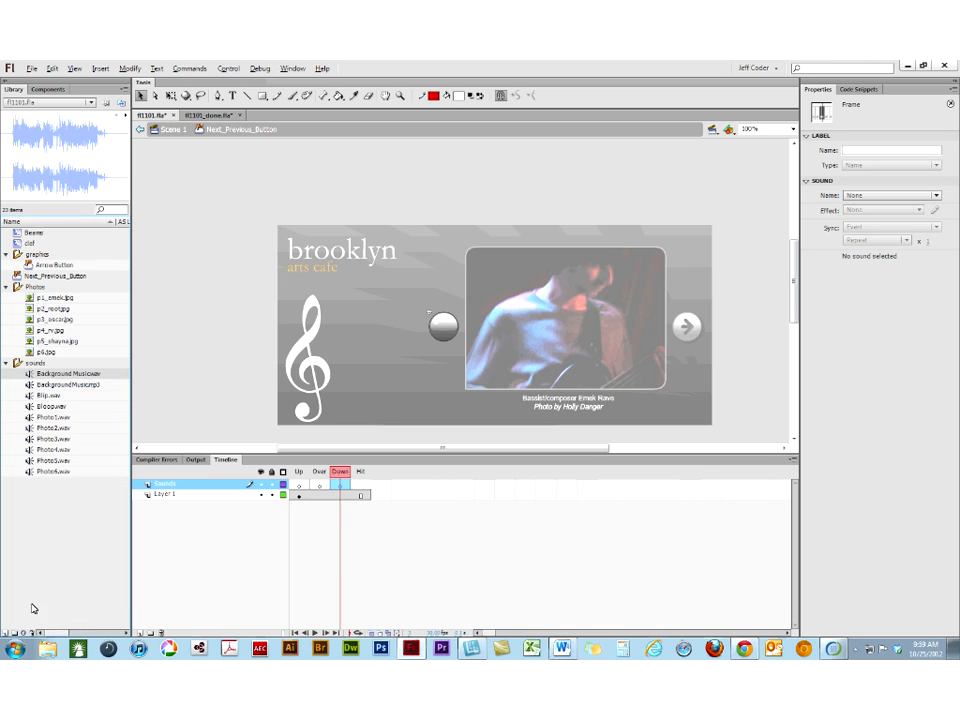
{"action": "left_click", "coordinate": [32, 395]}
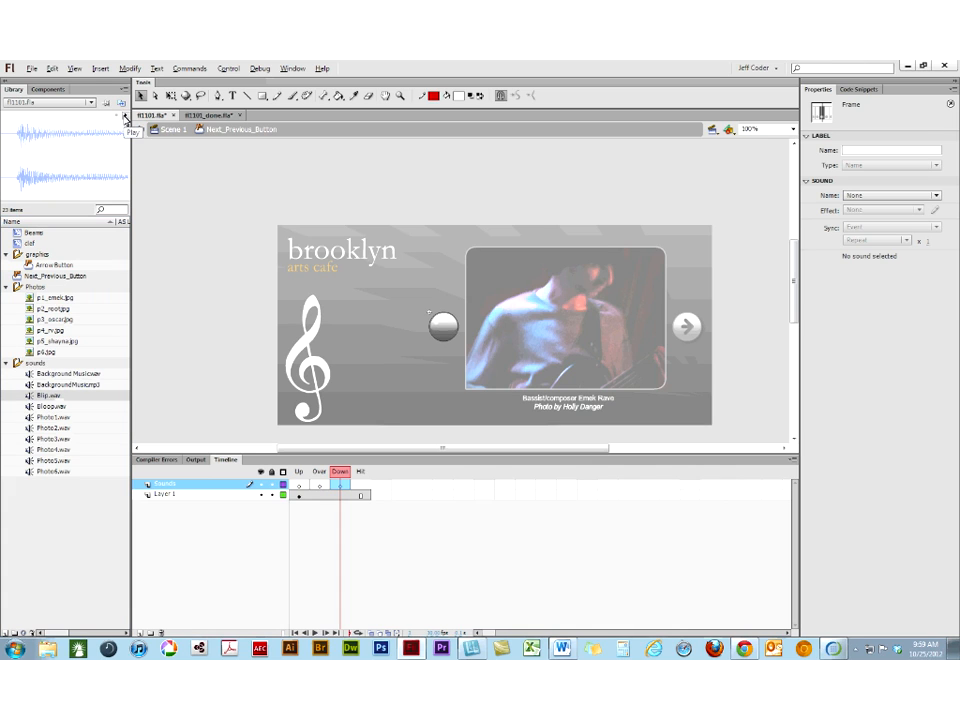
{"action": "left_click", "coordinate": [50, 406]}
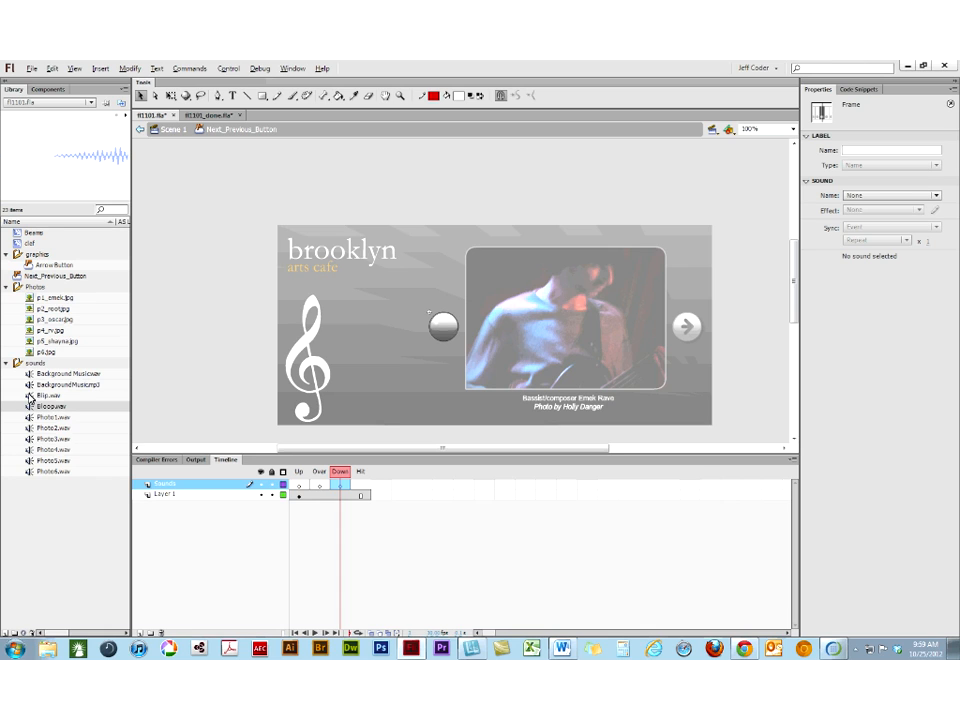
{"action": "left_click_drag", "start_coordinate": [30, 396], "coordinate": [214, 392]}
{"action": "left_click", "coordinate": [184, 132]}
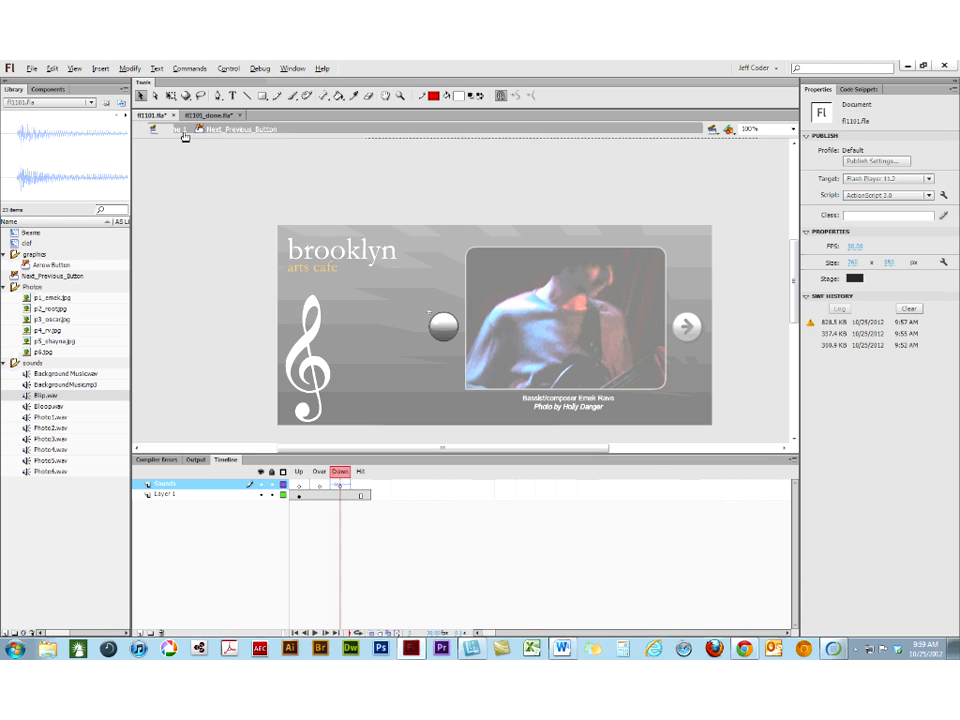
- Open the next-arrow button's symbol in place, check the sound on its Down keyframe, and return to Scene 1
{"action": "left_click", "coordinate": [673, 315]}
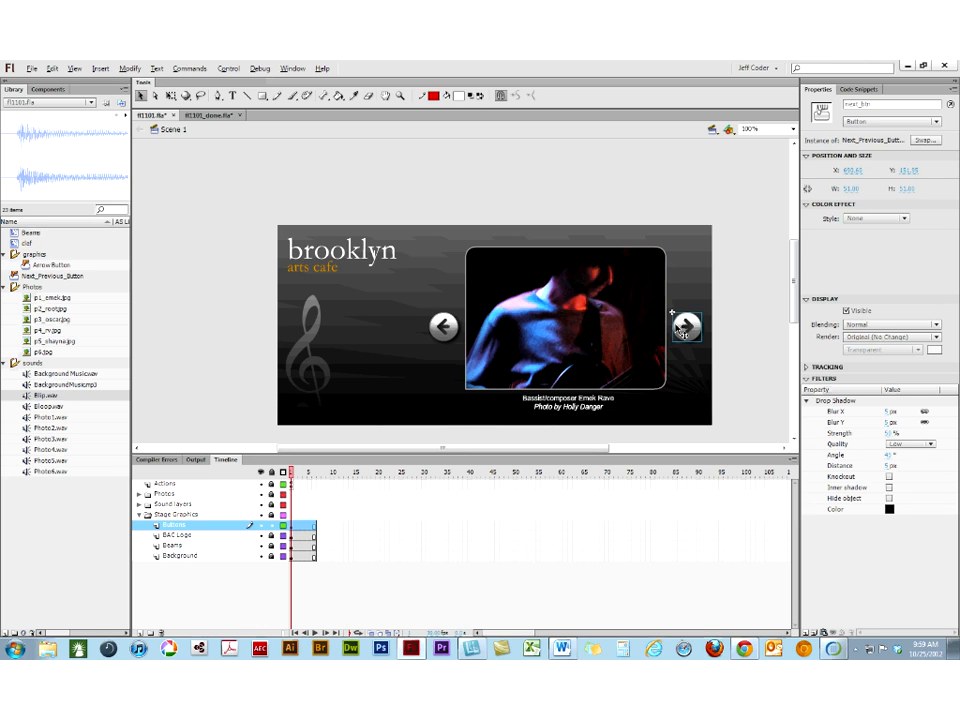
{"action": "double_click", "coordinate": [683, 329]}
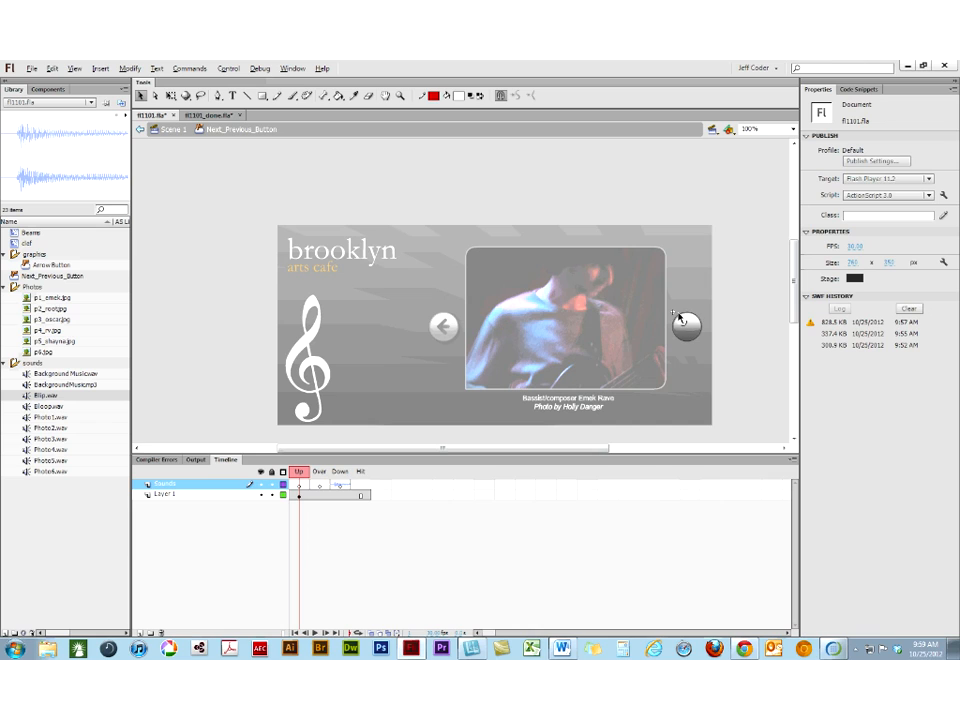
{"action": "left_click", "coordinate": [339, 485]}
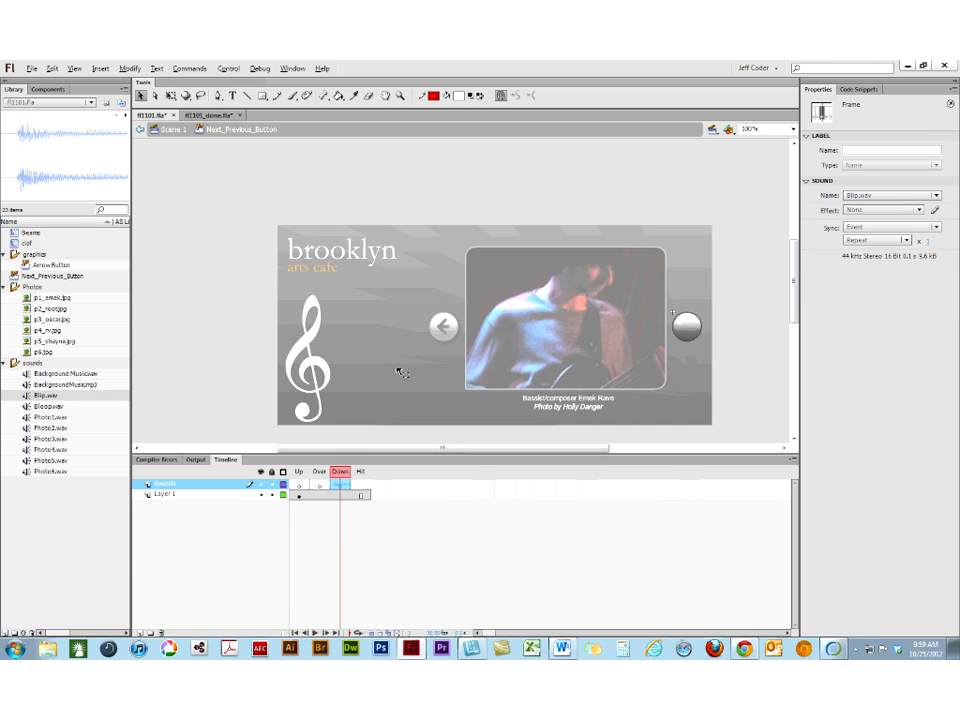
{"action": "left_click", "coordinate": [172, 130]}
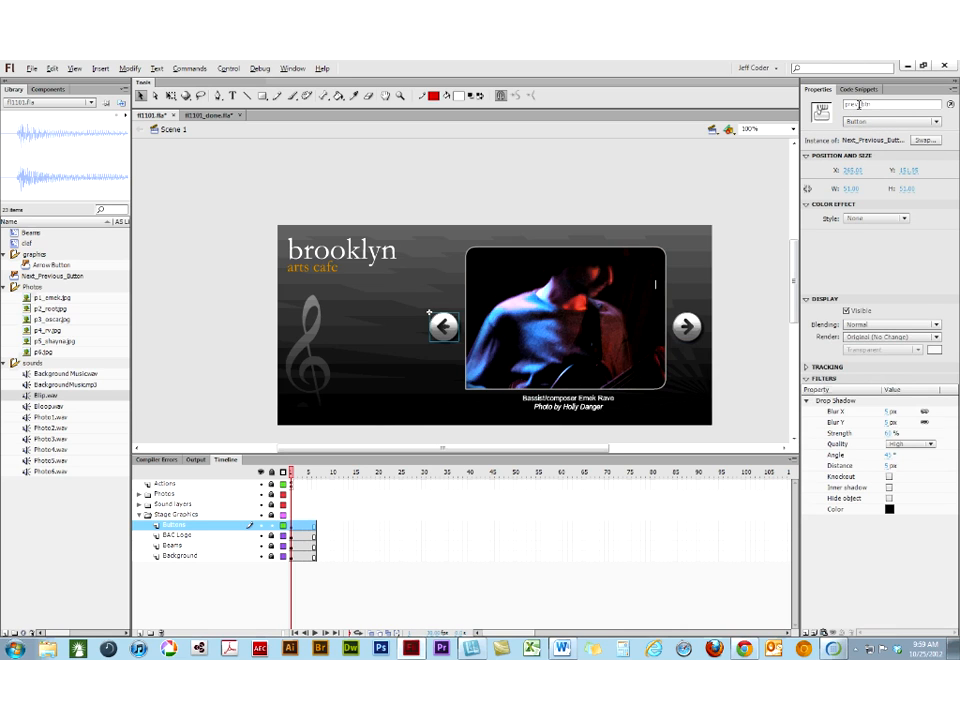
- Check the instance names of the previous-arrow and next-arrow buttons on the stage
{"action": "left_click", "coordinate": [428, 347]}
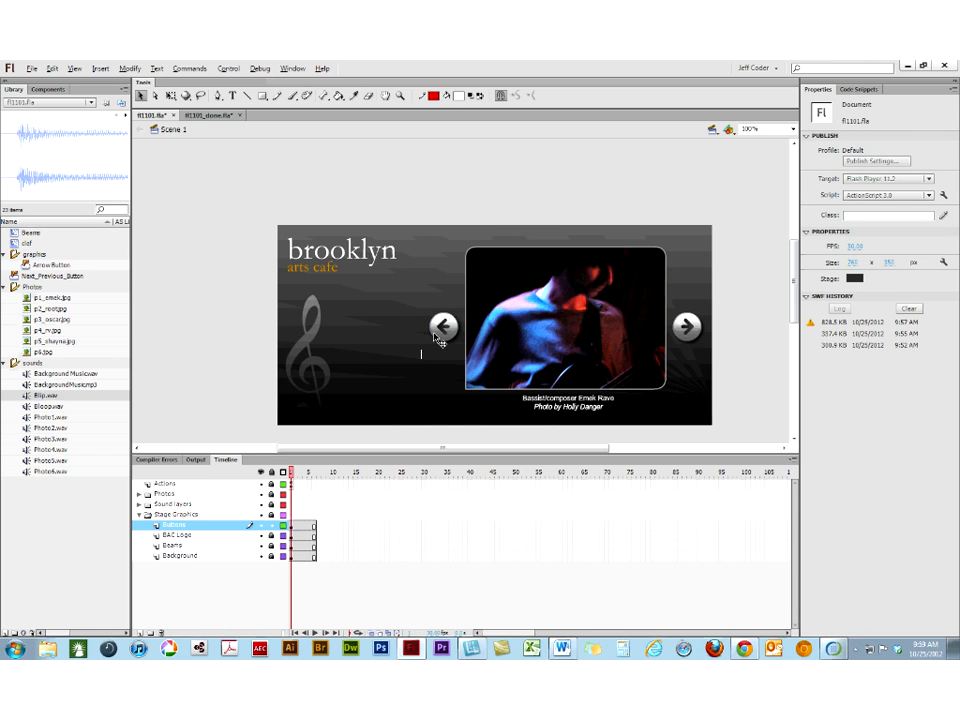
{"action": "left_click", "coordinate": [438, 339]}
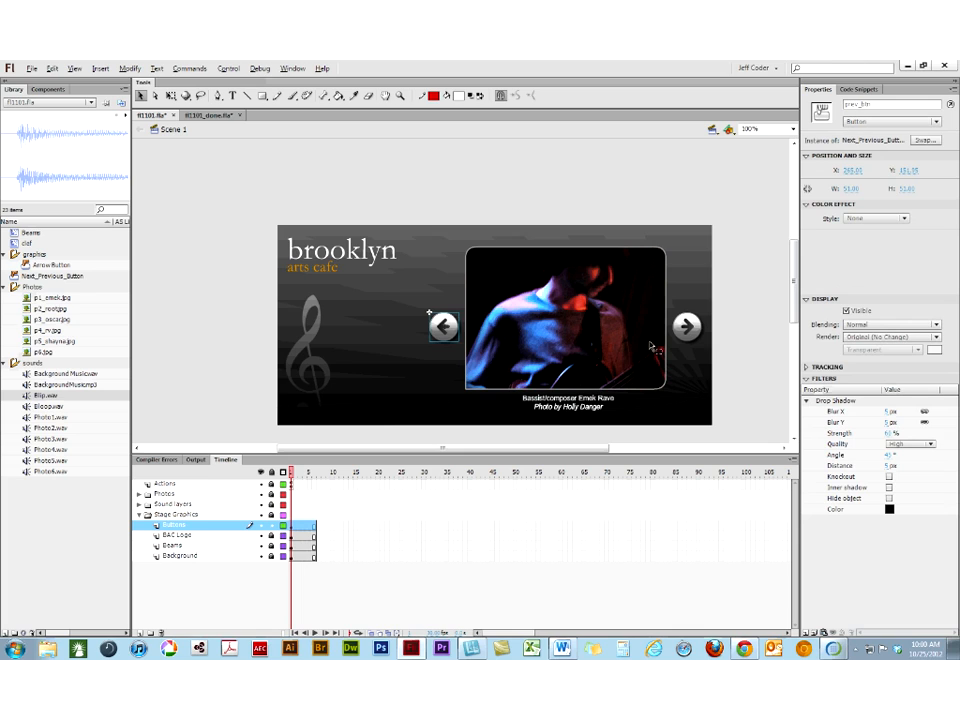
{"action": "left_click", "coordinate": [686, 326]}
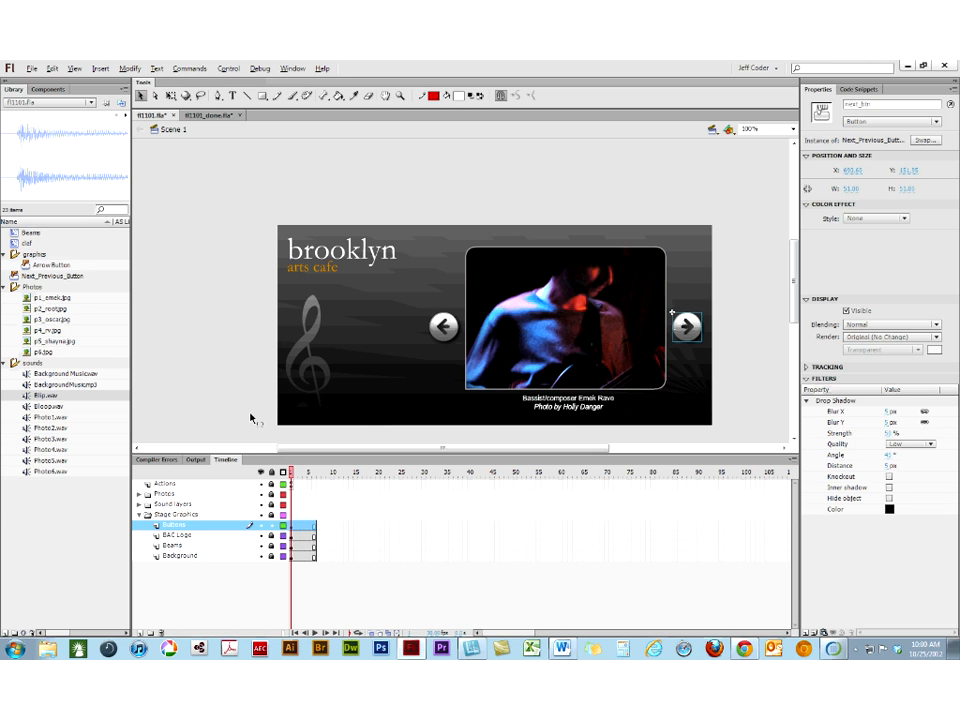
- Test the movie, advance through the photos with the next arrow, and expand the Sound layers folder in the timeline
{"action": "key", "text": "ctrl+Return"}
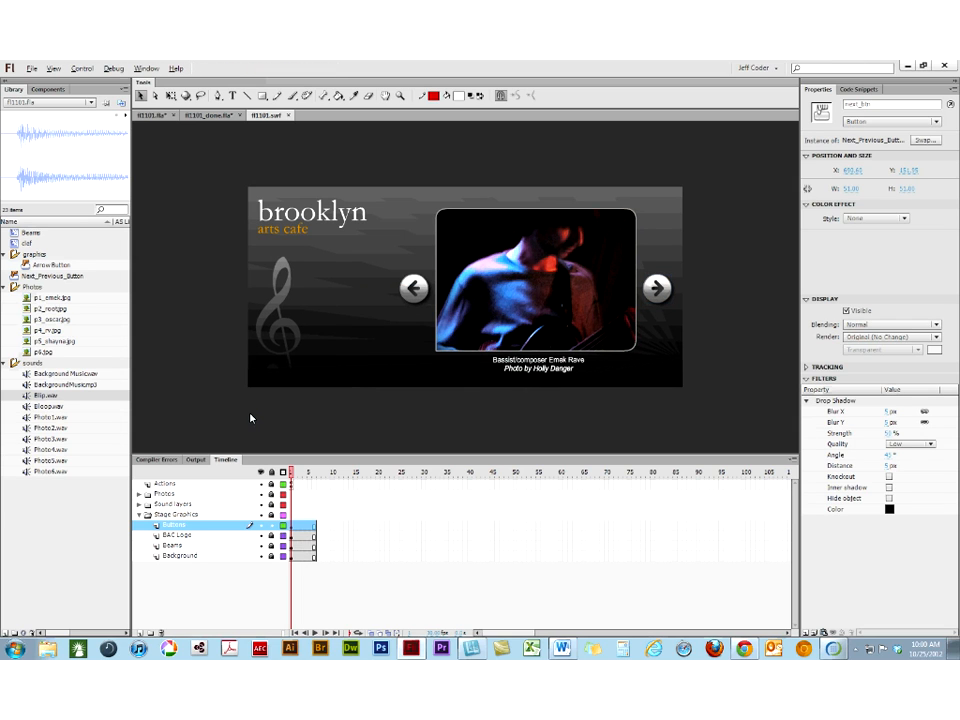
{"action": "left_click", "coordinate": [658, 290]}
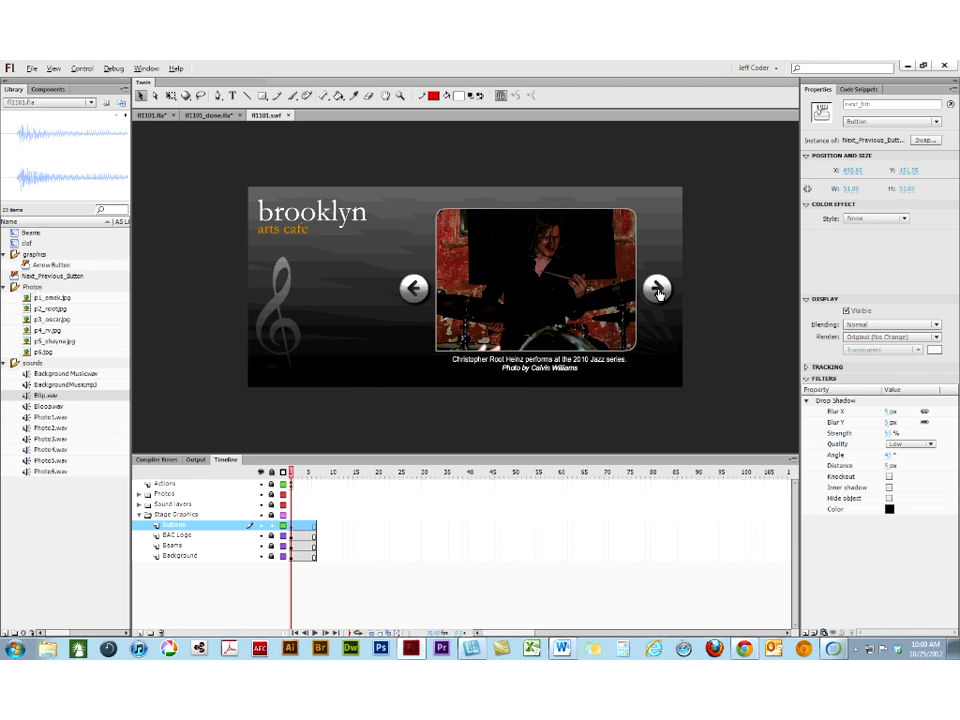
{"action": "left_click", "coordinate": [658, 290]}
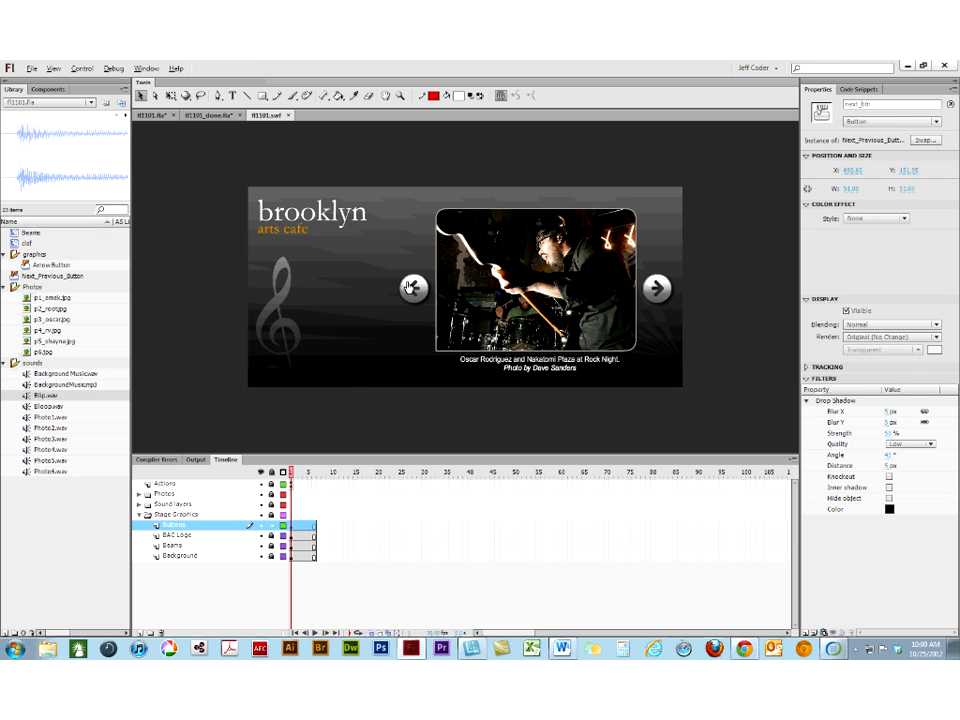
{"action": "left_click", "coordinate": [139, 504]}
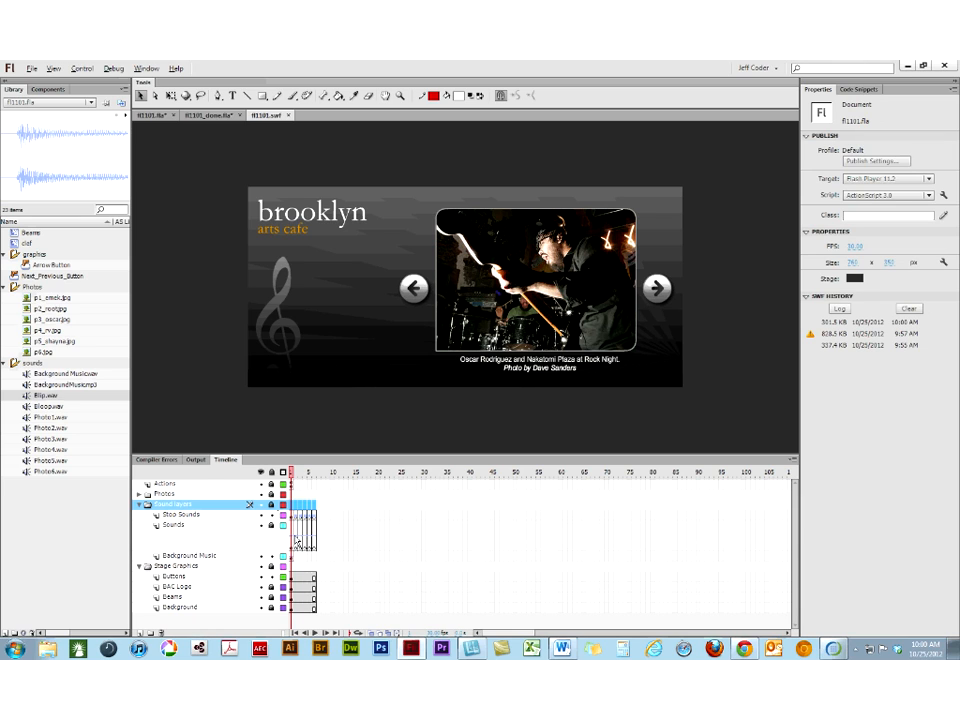
{"action": "left_click", "coordinate": [658, 289]}
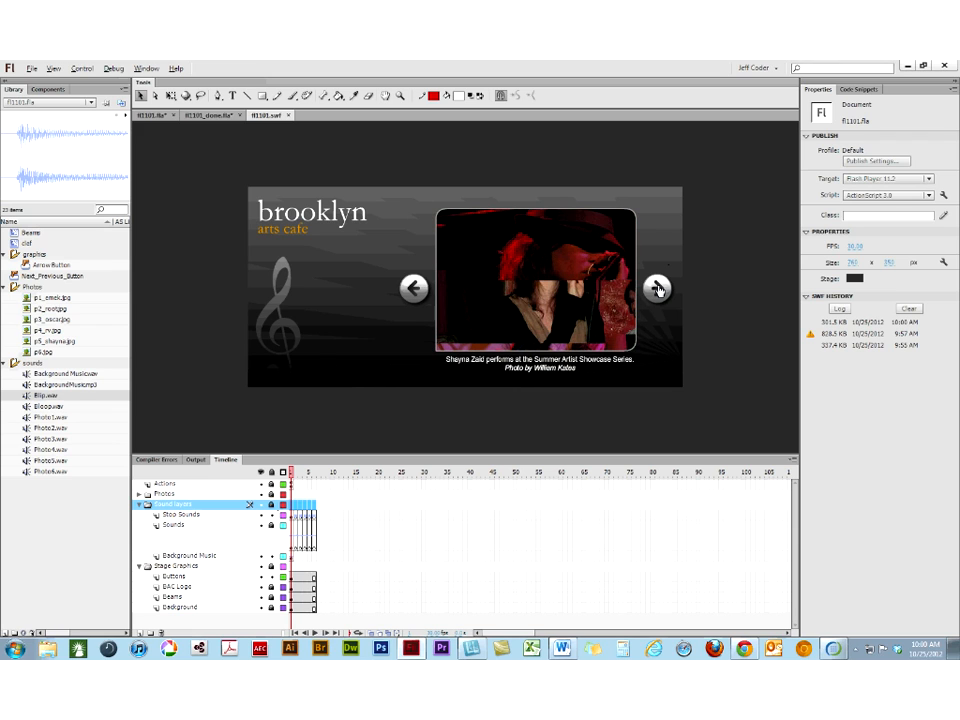
{"action": "left_click", "coordinate": [658, 289]}
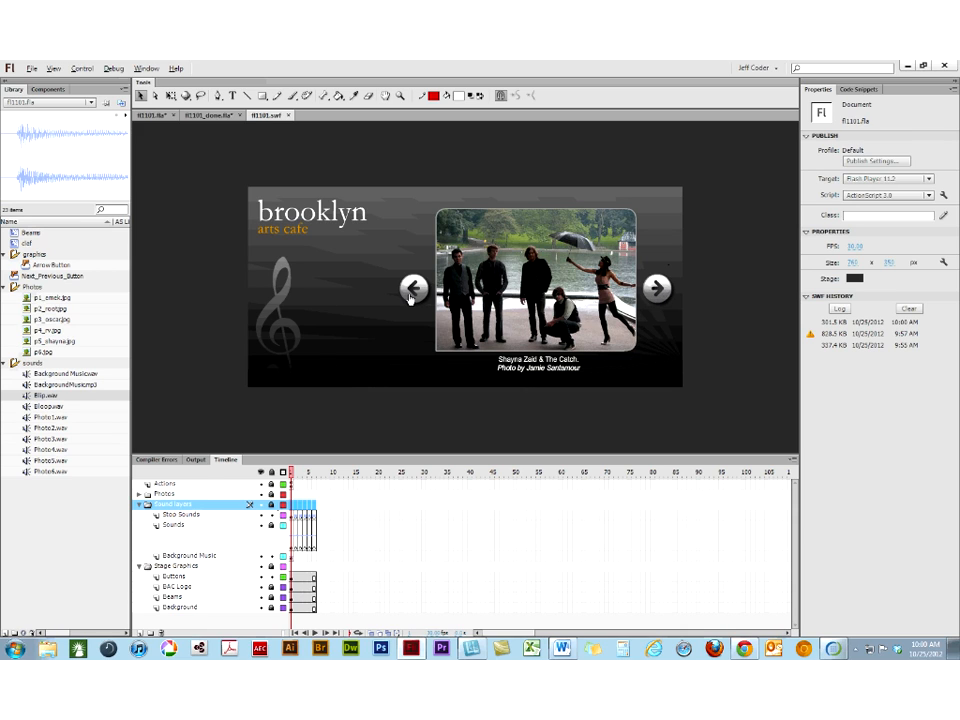
- Show the ActionScript of frame 1 on the Actions layer and move the code window clear of the slideshow and timeline
{"action": "left_click", "coordinate": [291, 484]}
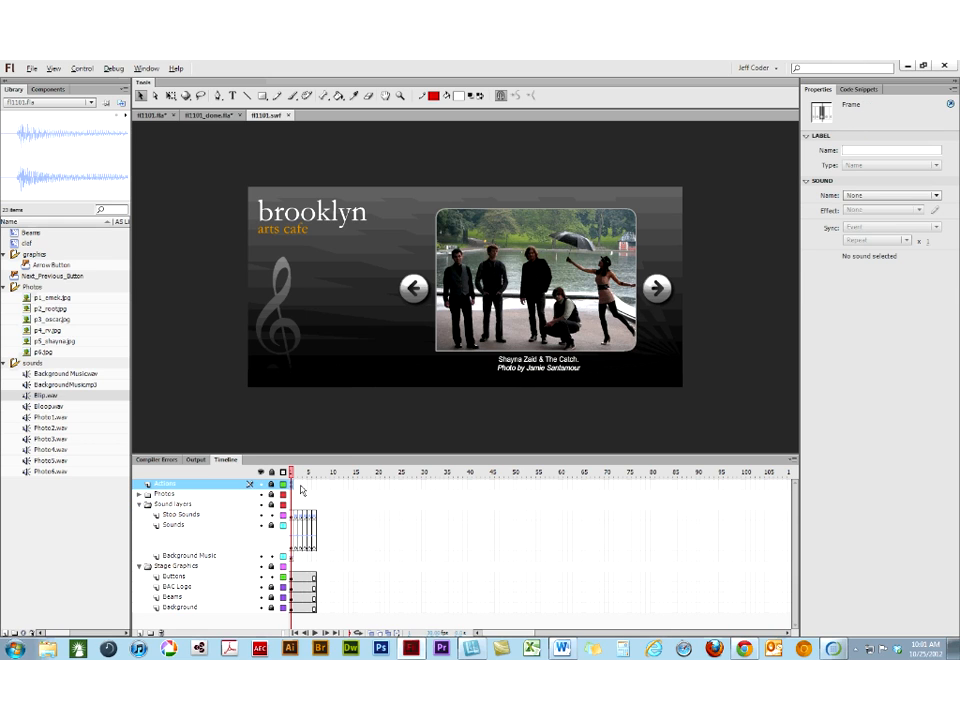
{"action": "right_click", "coordinate": [294, 490]}
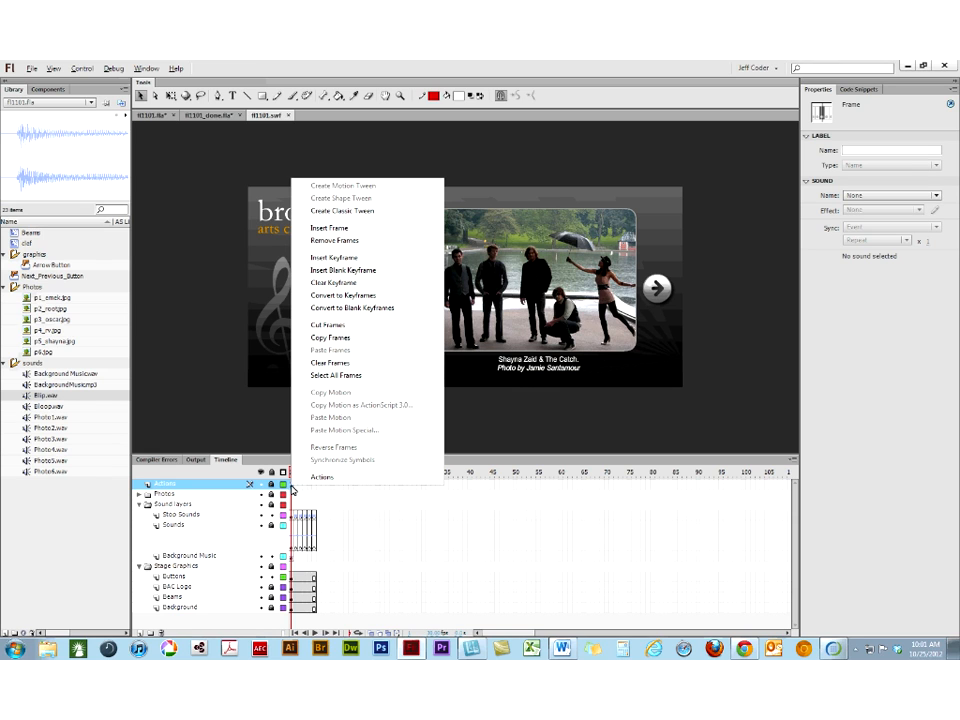
{"action": "left_click", "coordinate": [318, 478]}
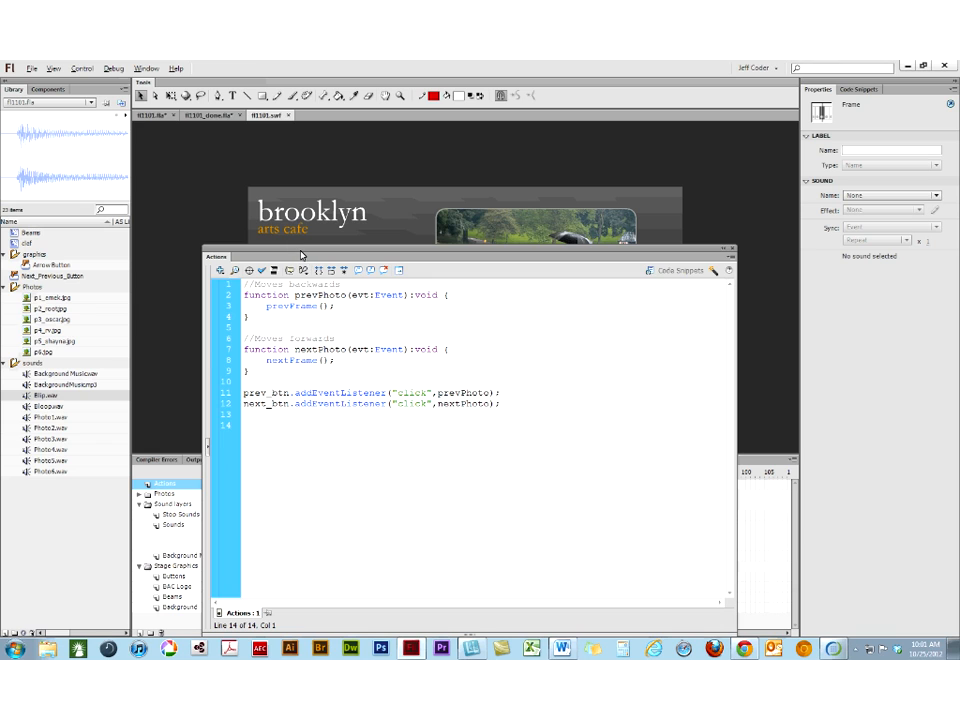
{"action": "left_click_drag", "start_coordinate": [302, 260], "coordinate": [525, 260]}
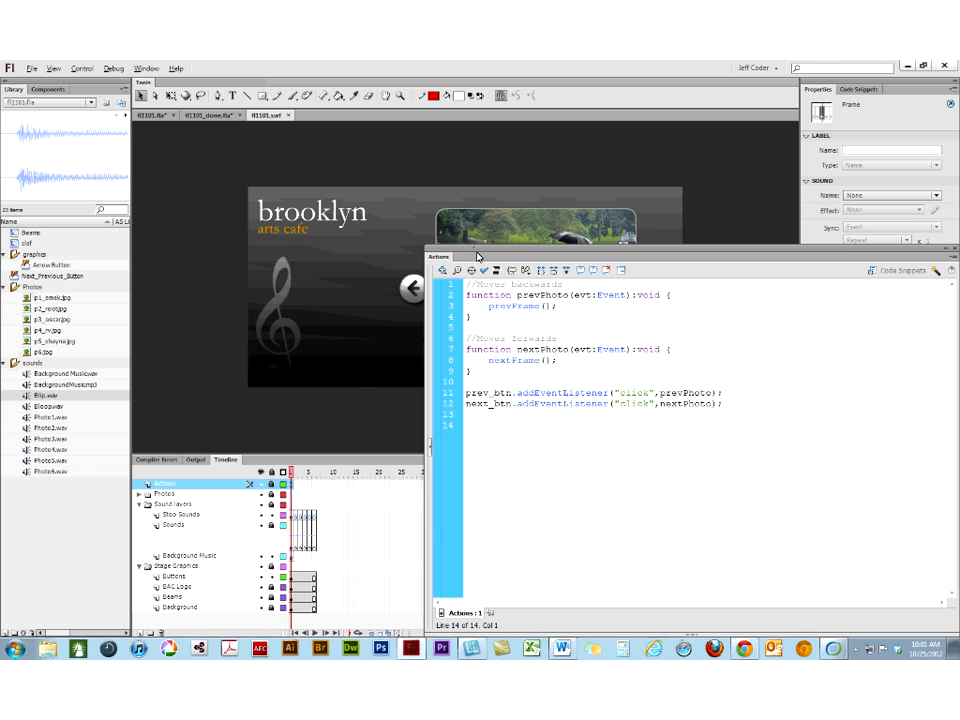
{"action": "left_click_drag", "start_coordinate": [477, 256], "coordinate": [539, 394]}
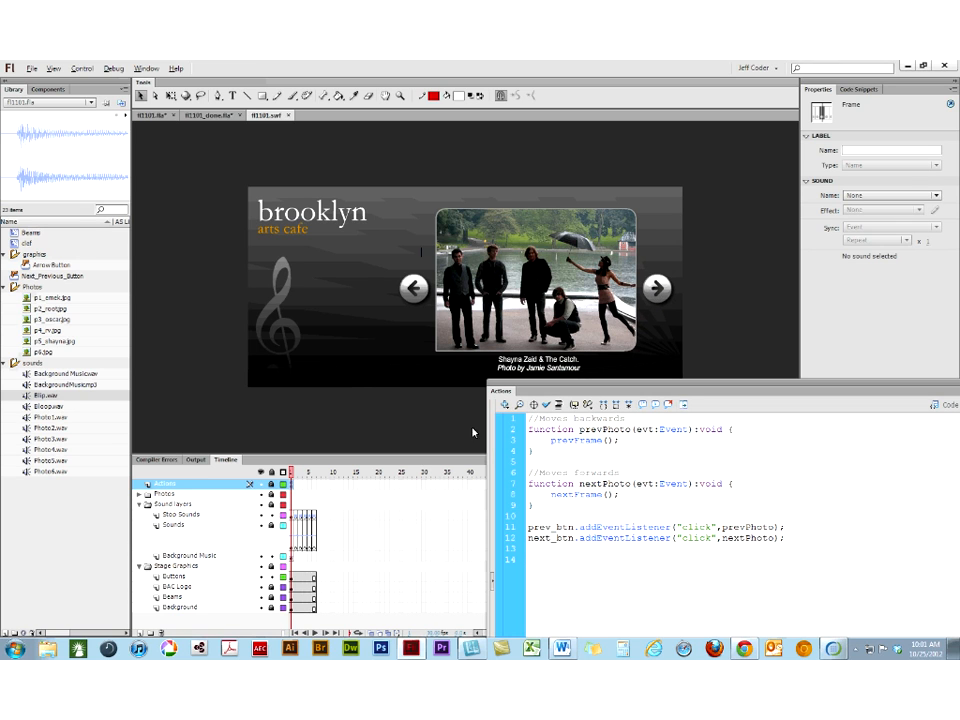
{"action": "mouse_move", "coordinate": [293, 477]}
{"action": "left_mouse_down"}
{"action": "mouse_move", "coordinate": [314, 478]}
{"action": "mouse_move", "coordinate": [286, 477]}
{"action": "left_mouse_up"}
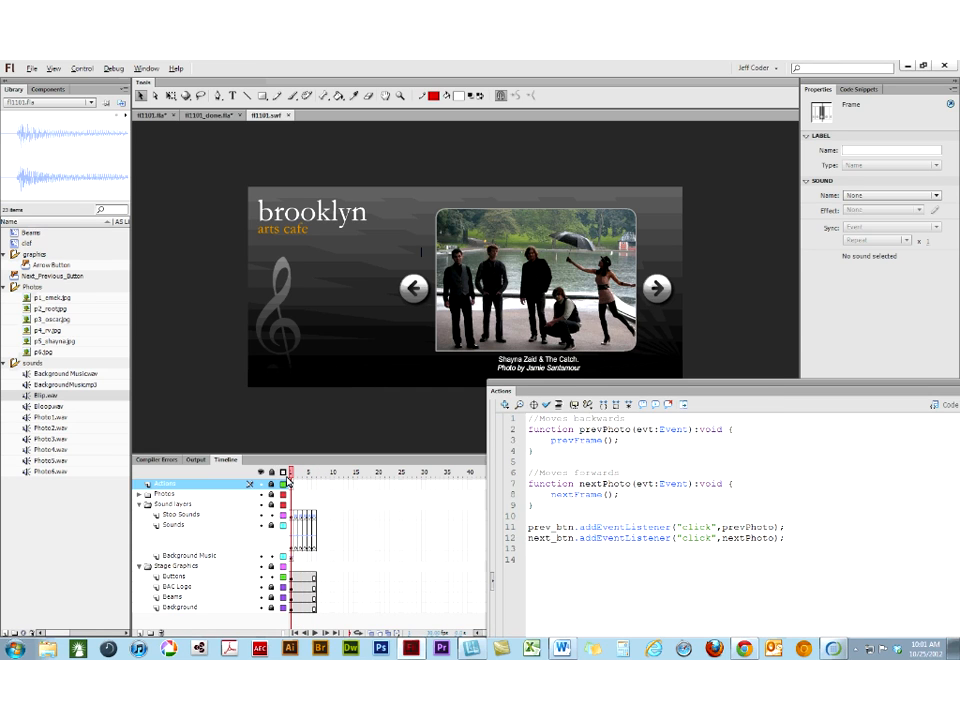
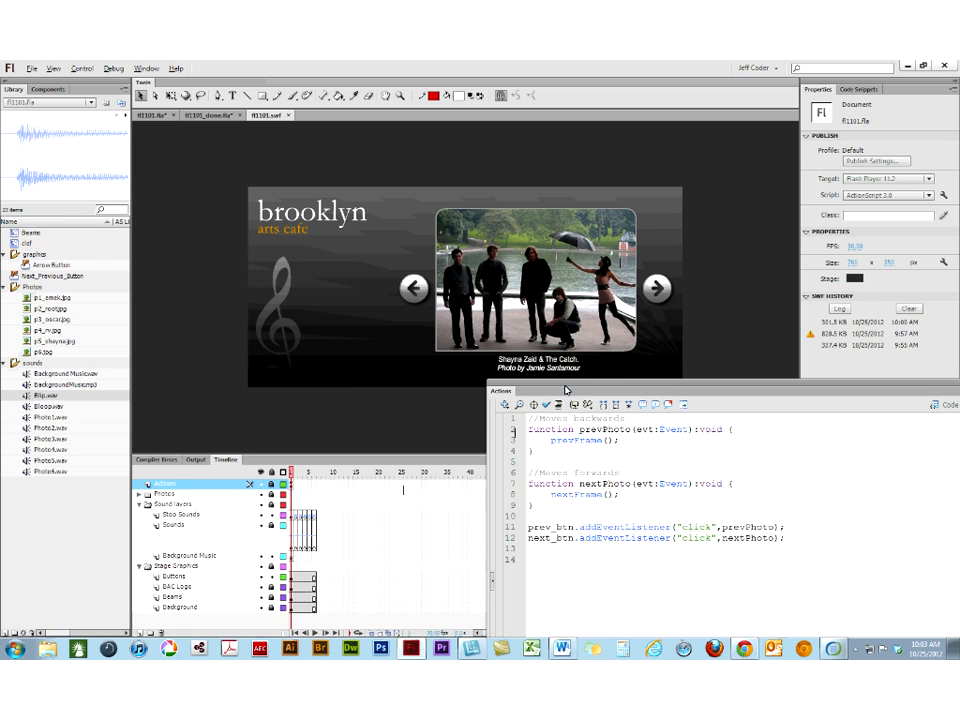
- Restart the movie test and advance from the first photo to the fourth with the next arrow to hear the sounds
{"action": "key", "text": "ctrl+Return"}
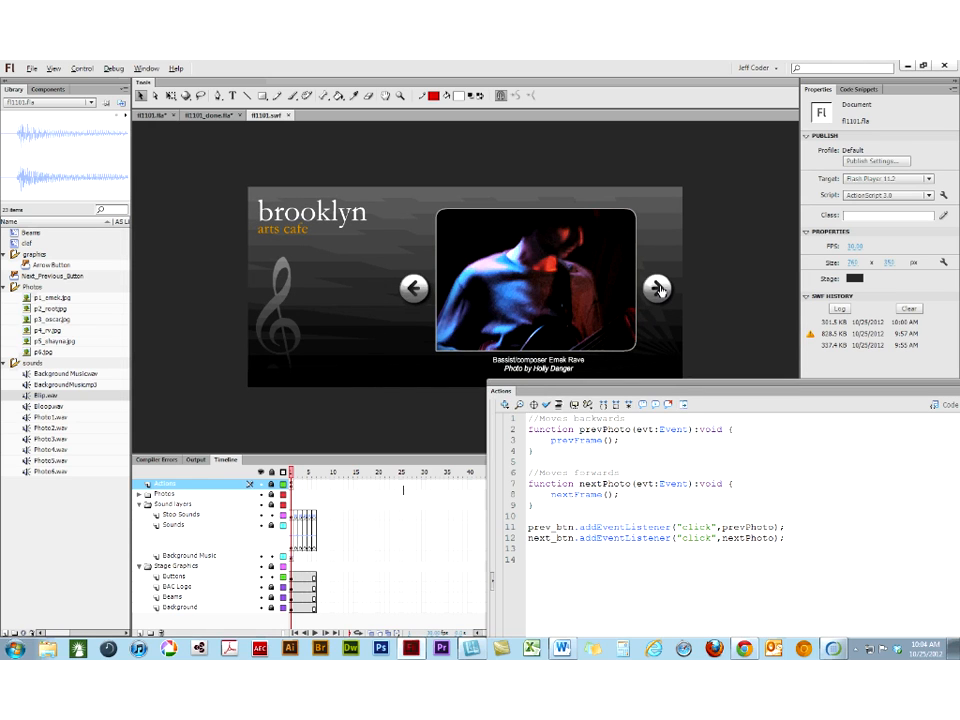
{"action": "left_click", "coordinate": [657, 289]}
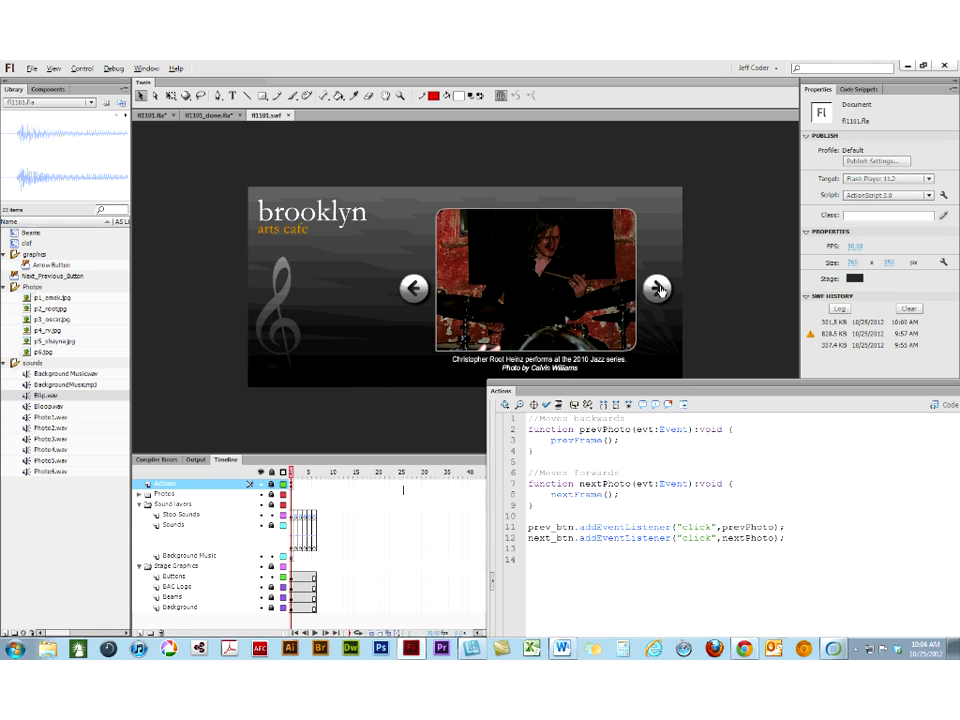
{"action": "left_click", "coordinate": [657, 288]}
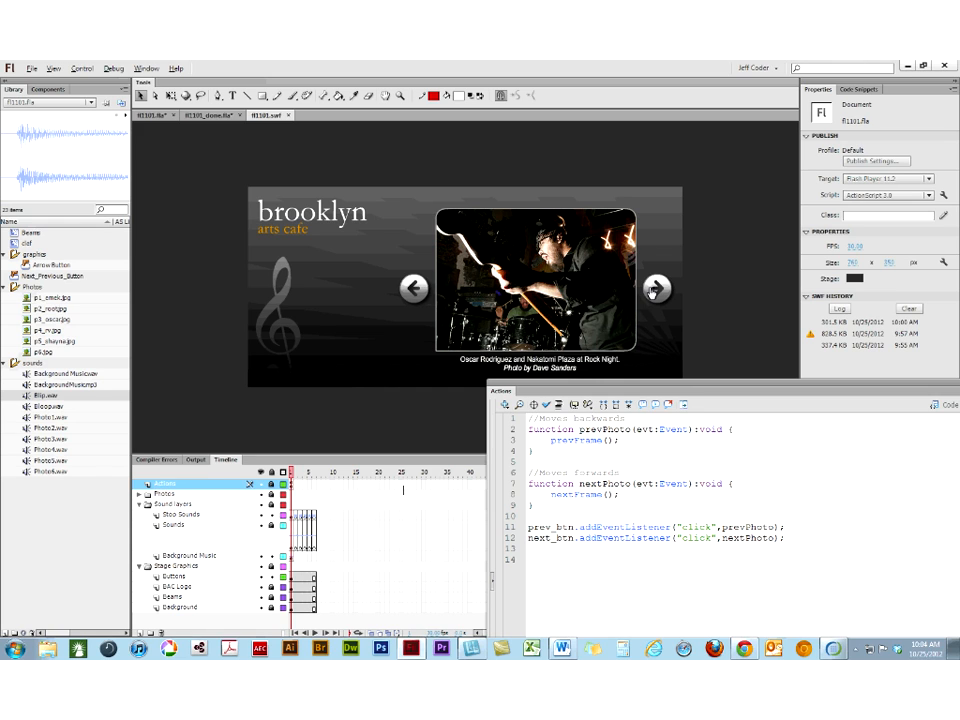
{"action": "left_click", "coordinate": [653, 290]}
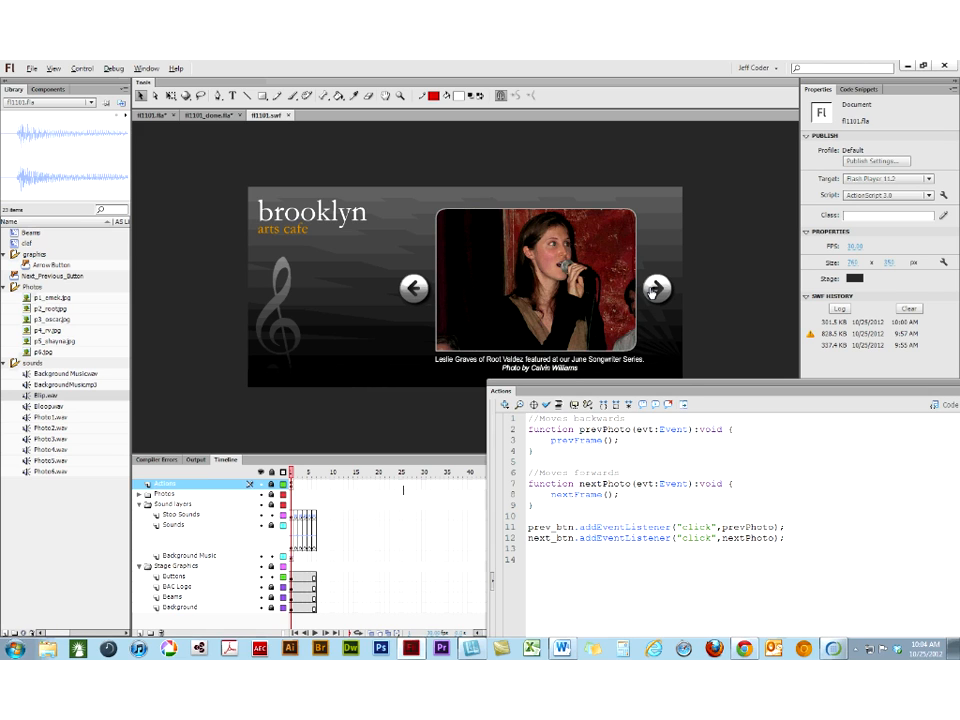
- Trim the silence from the start of Photo2.wav on frame 2 of the Sounds layer, starting it at about 0.12 seconds
{"action": "left_click", "coordinate": [297, 547]}
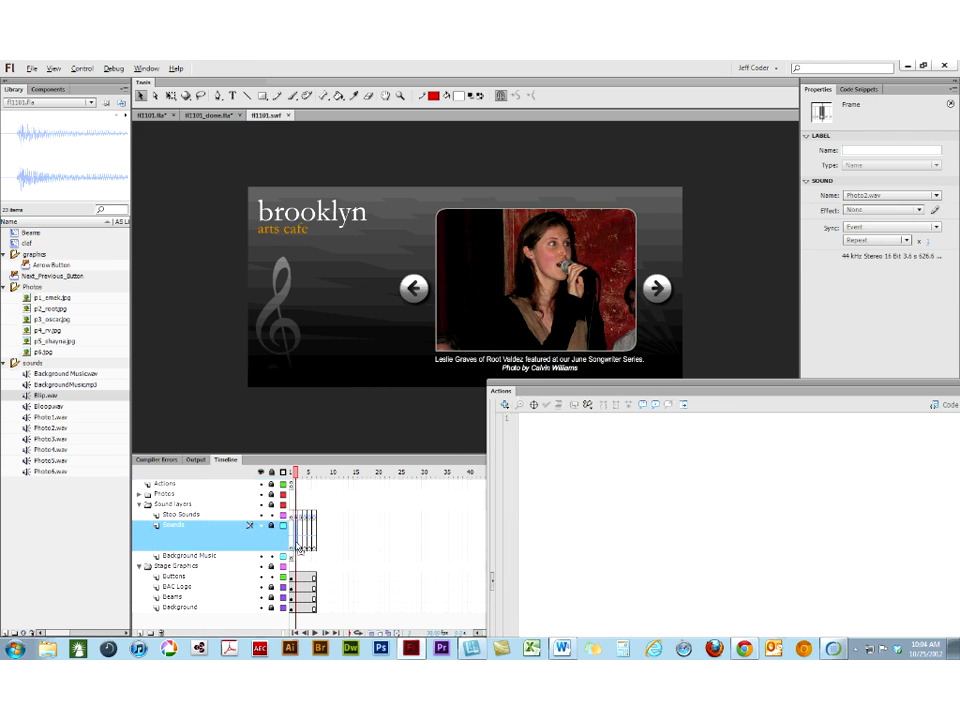
{"action": "left_click", "coordinate": [935, 213]}
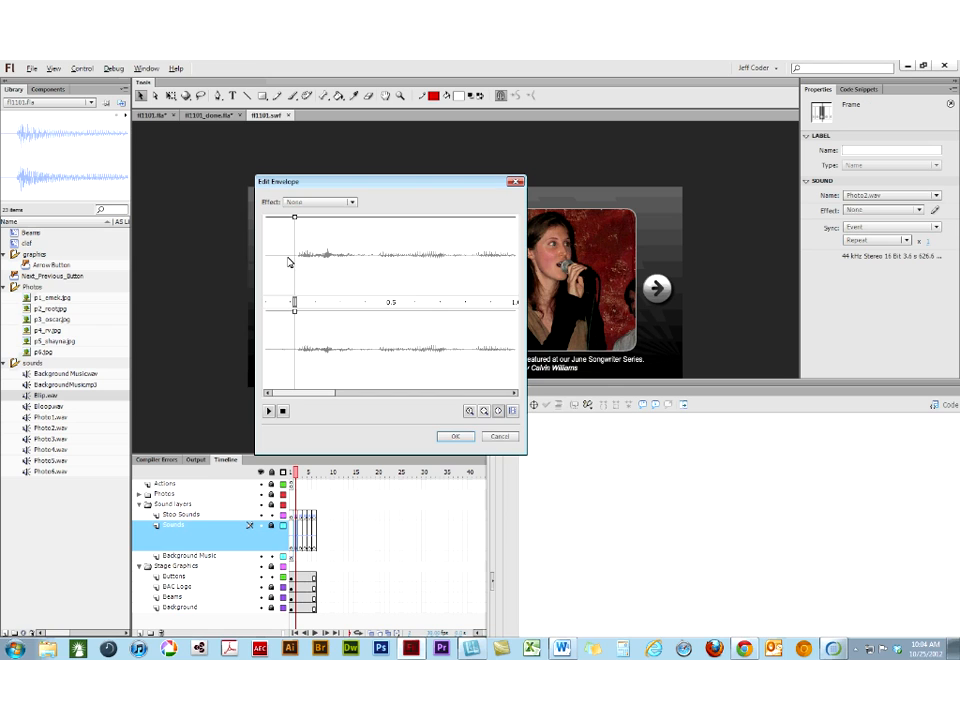
{"action": "left_click", "coordinate": [452, 439]}
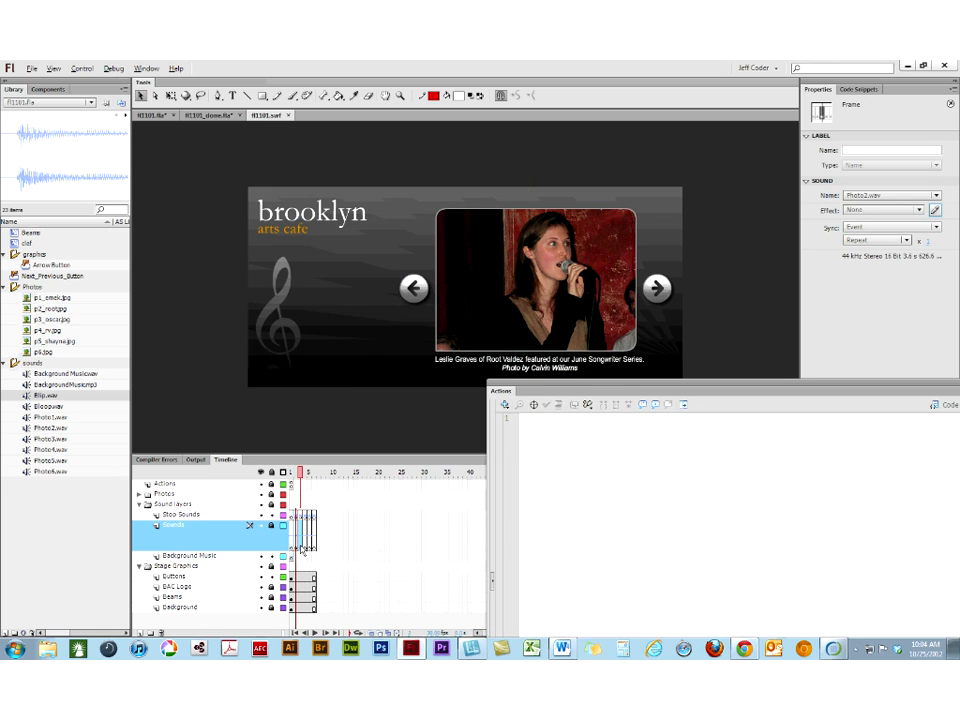
- Trim the silence from the start of Photo3.wav on frame 3 of the Sounds layer, starting it at about 0.16 seconds
{"action": "left_click", "coordinate": [934, 210]}
{"action": "left_click_drag", "start_coordinate": [266, 301], "coordinate": [306, 302]}
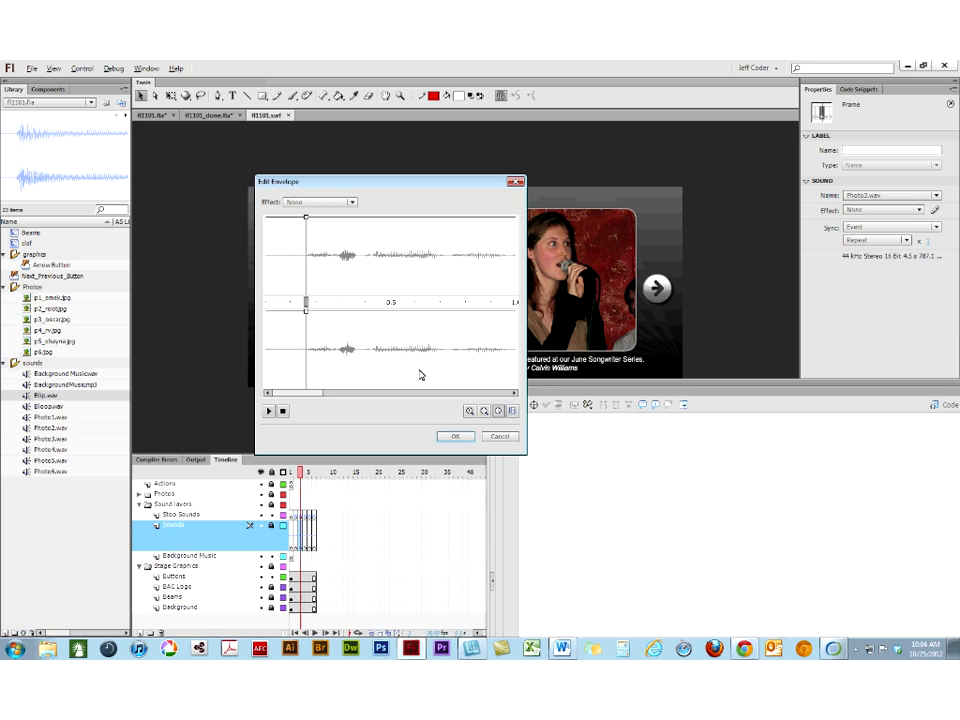
{"action": "left_click", "coordinate": [457, 435]}
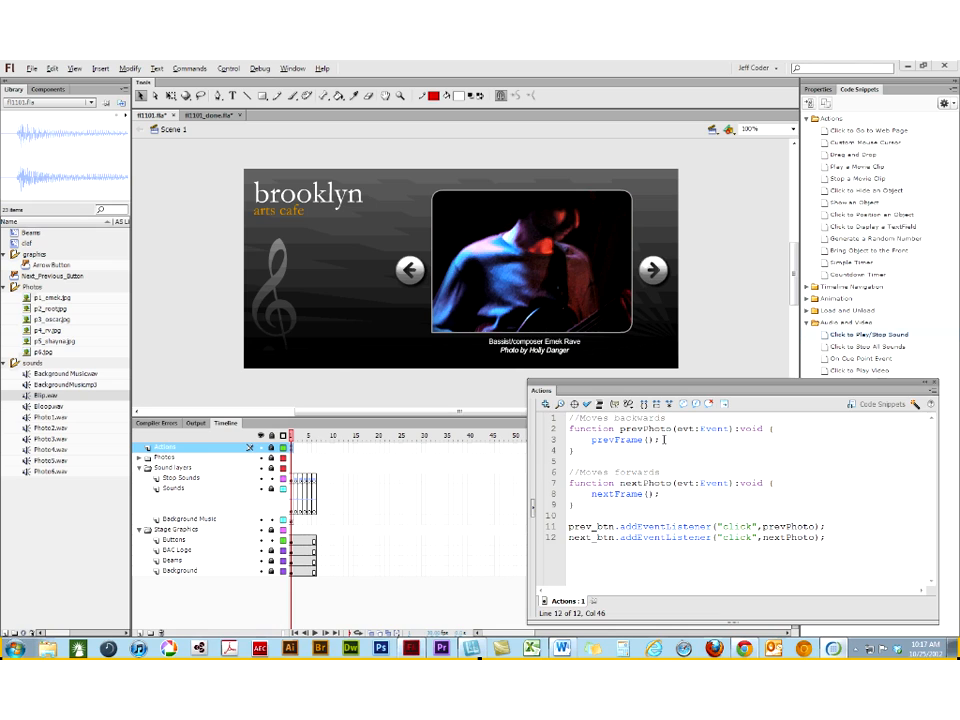
- Add the statement SoundMixer.stopAll(); on a new line after prevFrame(); in the prevPhoto function
{"action": "left_click", "coordinate": [663, 439]}
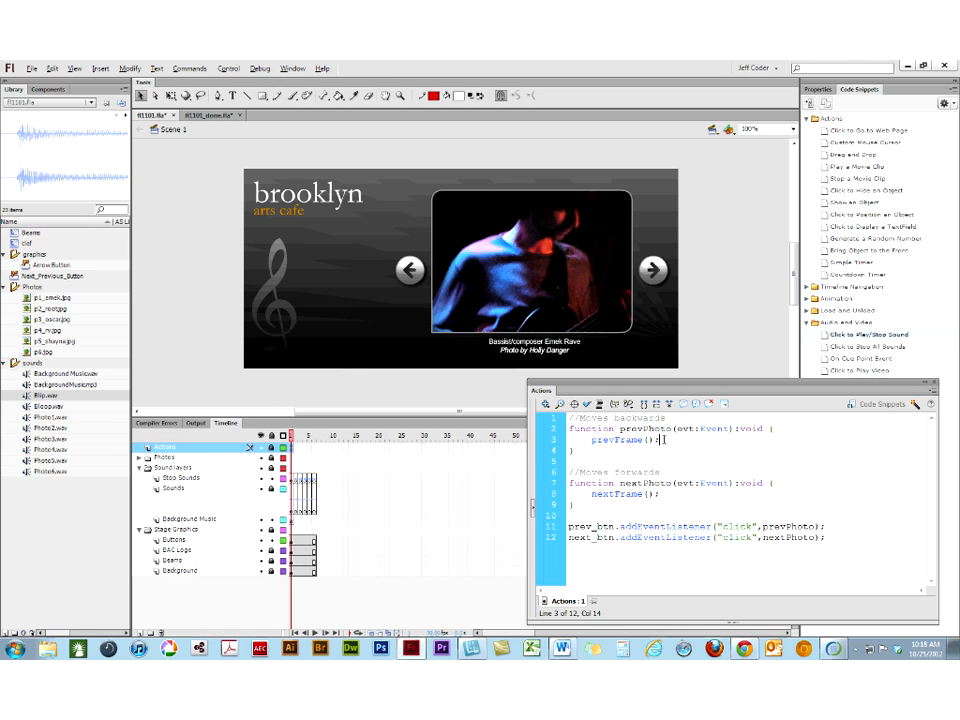
{"action": "key", "text": "Return"}
{"action": "type", "text": "SoundMixer"}
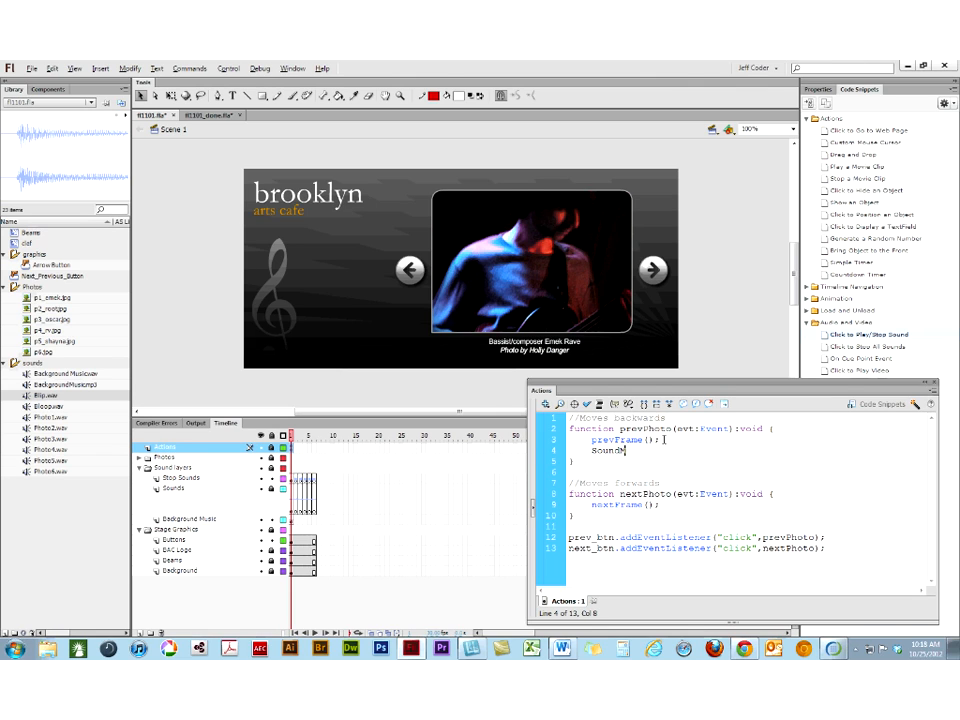
{"action": "type", "text": "."}
{"action": "type", "text": "stopAll();"}
- Copy the SoundMixer.stopAll(); statement onto a new line after nextFrame(); in the nextPhoto function
{"action": "left_click_drag", "start_coordinate": [731, 452], "coordinate": [590, 451]}
{"action": "key", "text": "ctrl+c"}
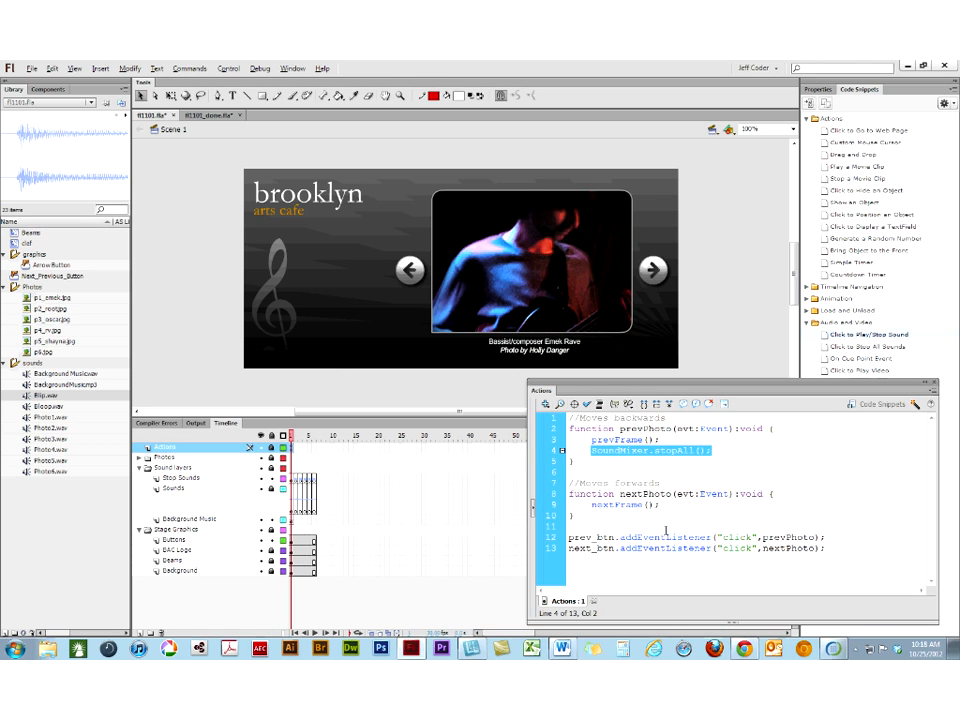
{"action": "left_click", "coordinate": [667, 506]}
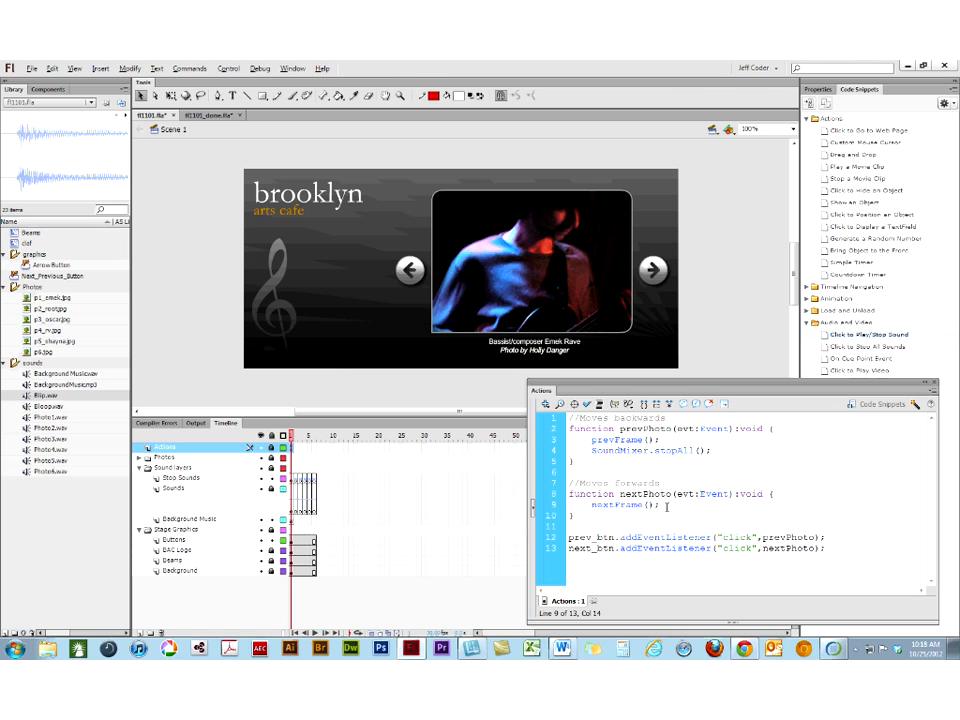
{"action": "key", "text": "Return"}
{"action": "key", "text": "ctrl+v"}
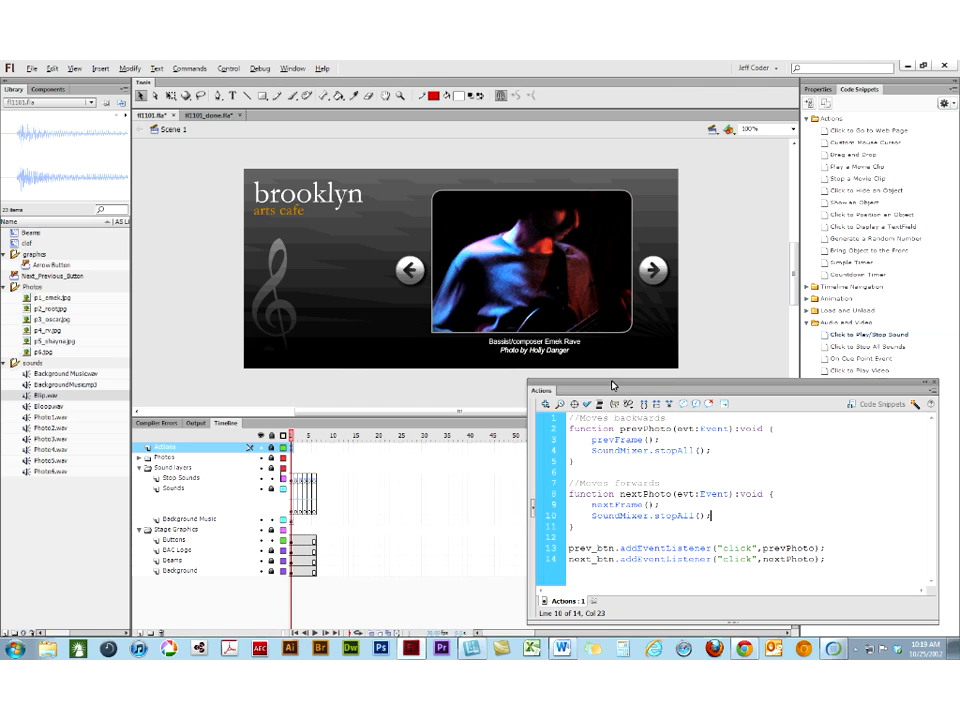
- Select frame 1 of Background Music and BackgroundMusic.mp3, then test the movie and advance to the fourth photo to hear the sounds
{"action": "left_click", "coordinate": [292, 520]}
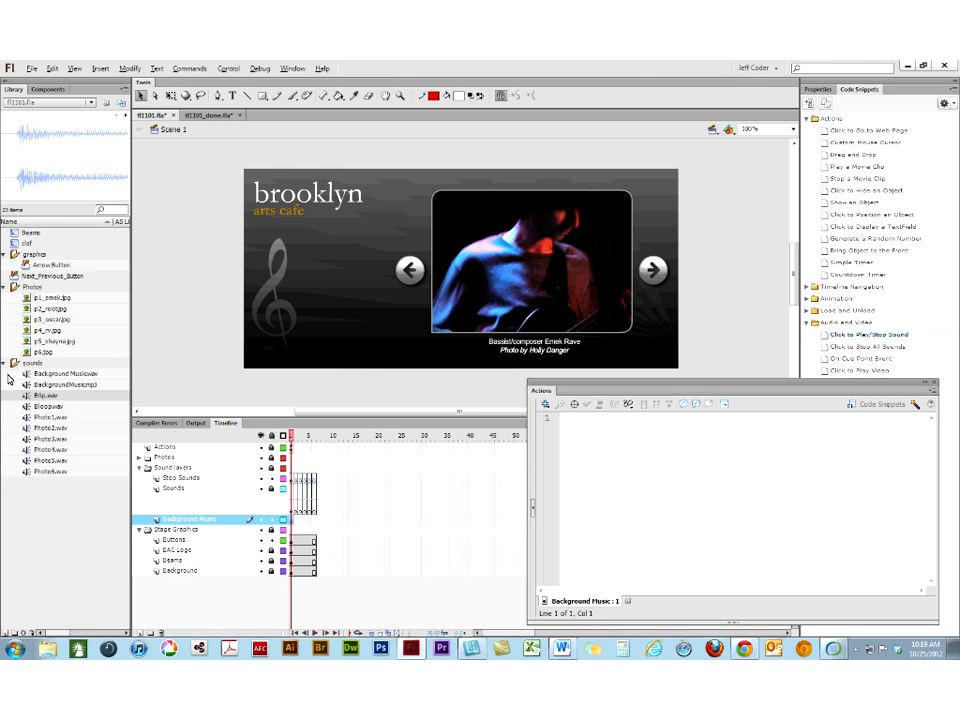
{"action": "left_click", "coordinate": [26, 386]}
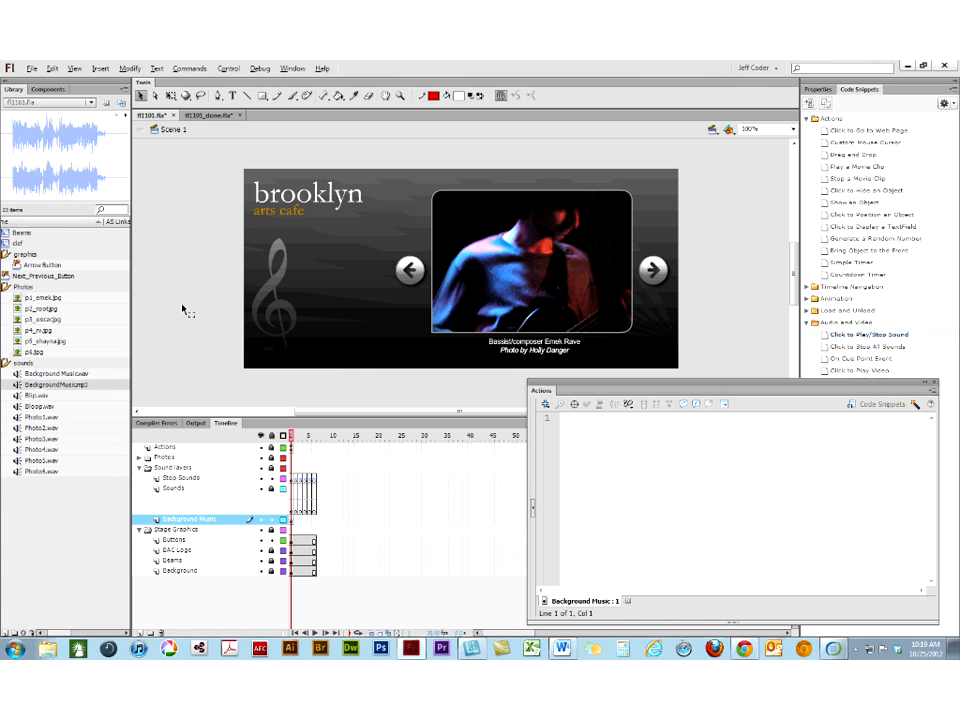
{"action": "key", "text": "ctrl+Return"}
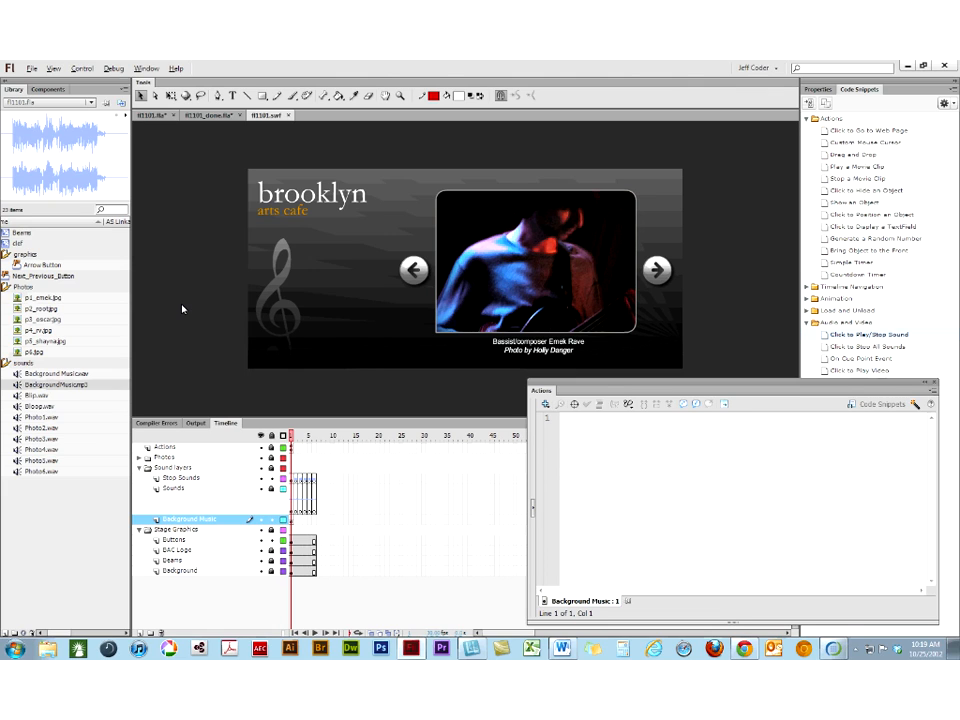
{"action": "left_click", "coordinate": [656, 272]}
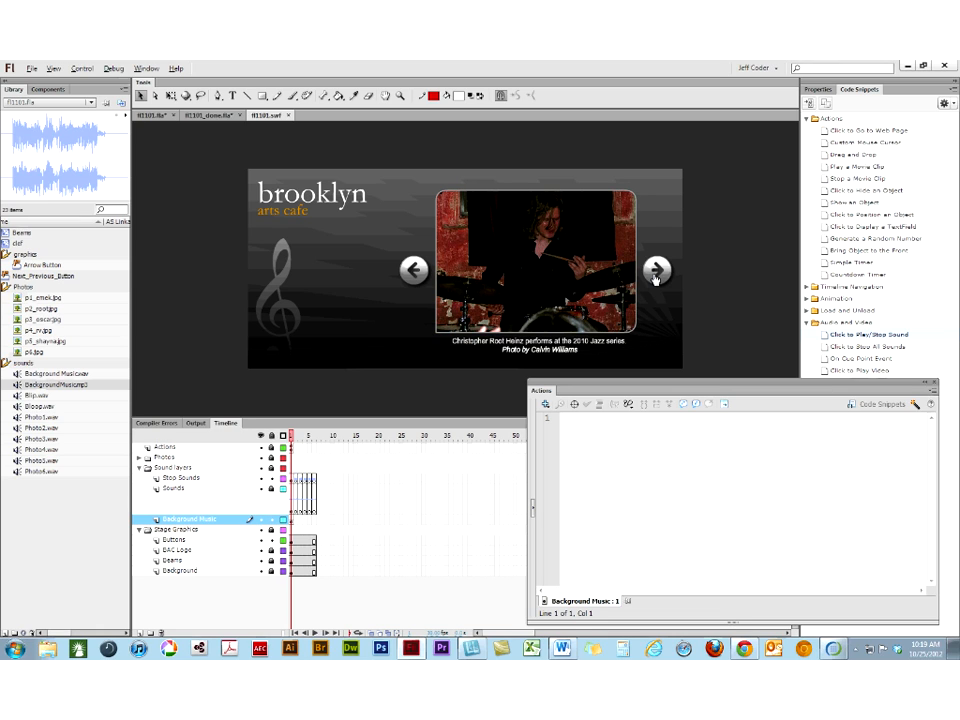
{"action": "left_click", "coordinate": [656, 274]}
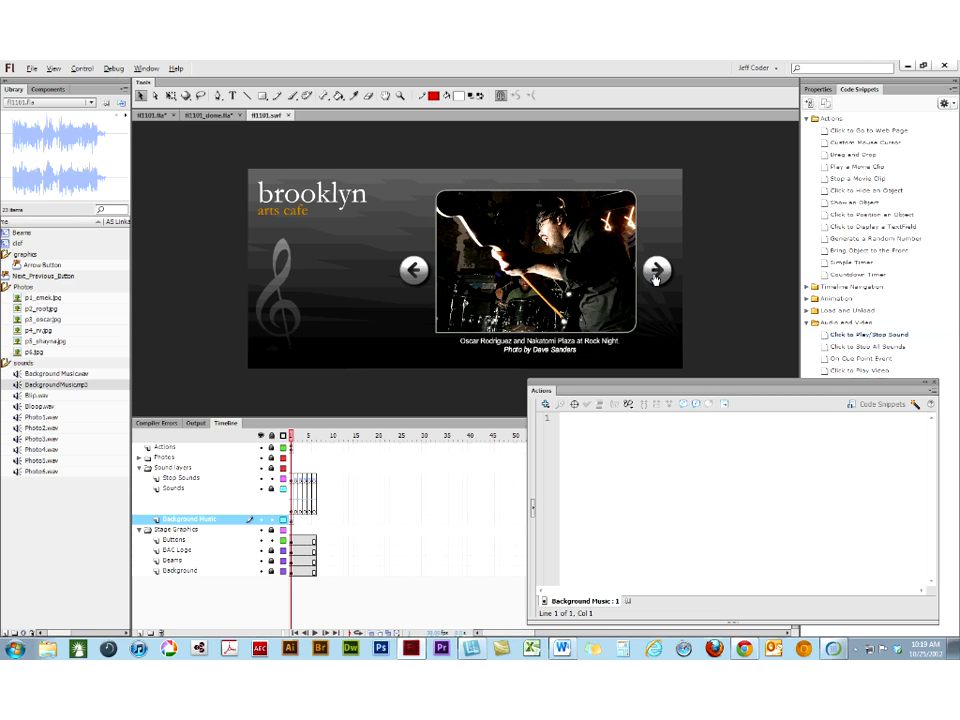
{"action": "left_click", "coordinate": [656, 274]}
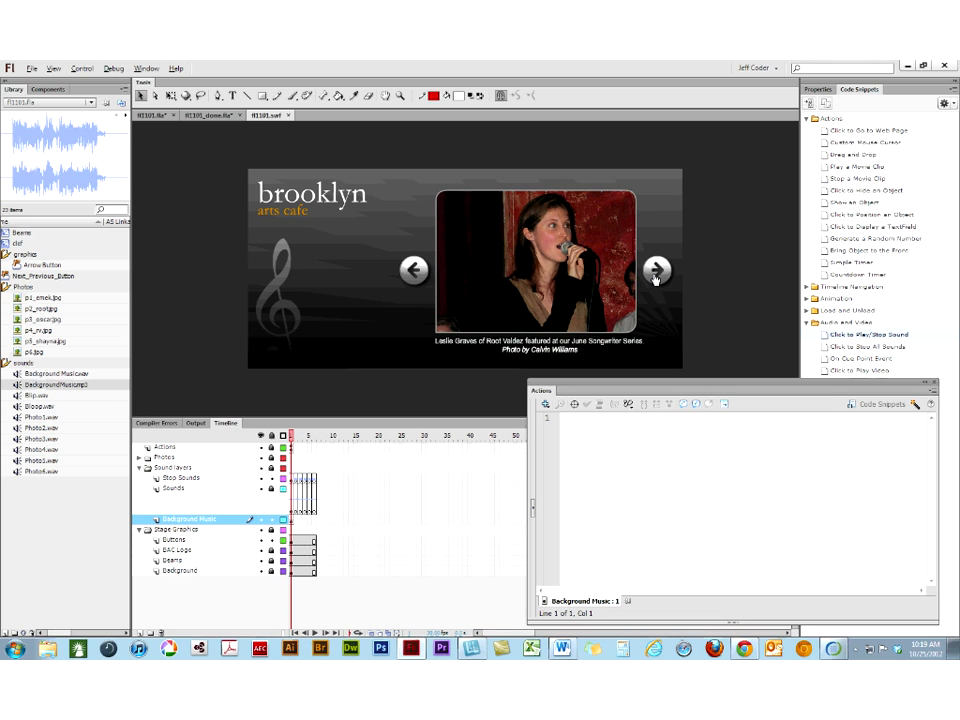
- Look up SoundMixer from the frame 1 code in the online ActionScript reference and read down to the stopAll() method
{"action": "left_click", "coordinate": [292, 449]}
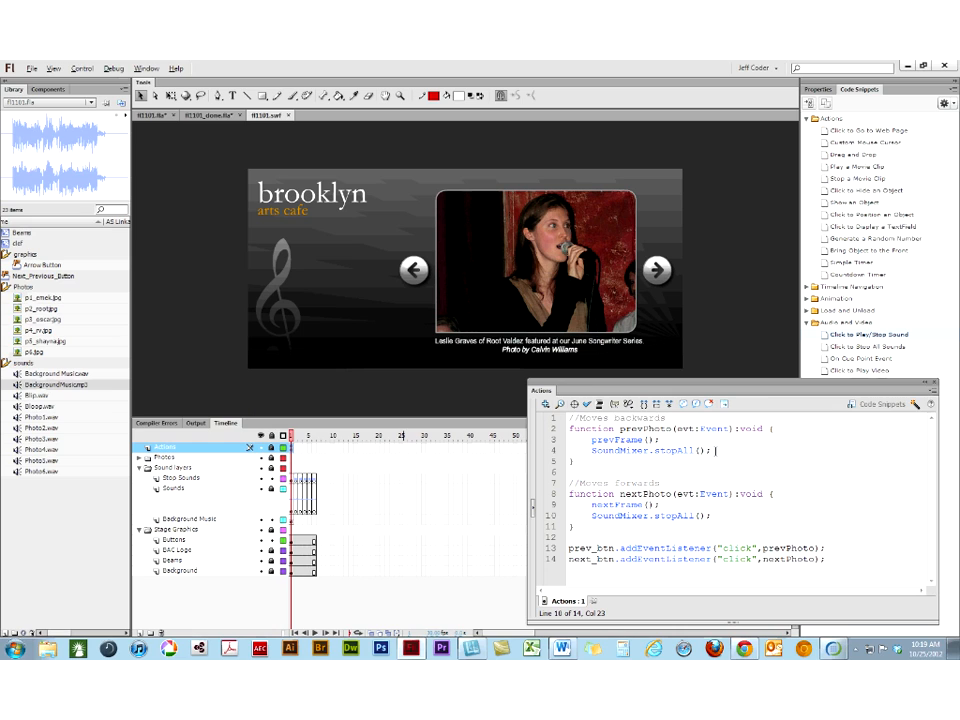
{"action": "double_click", "coordinate": [622, 451]}
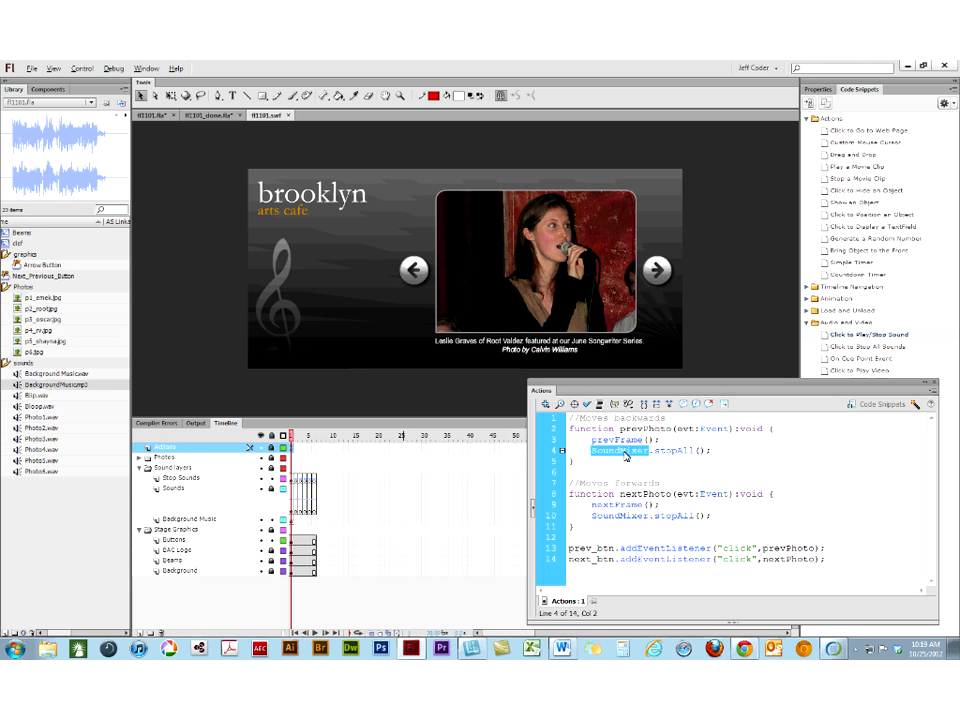
{"action": "left_click", "coordinate": [932, 405]}
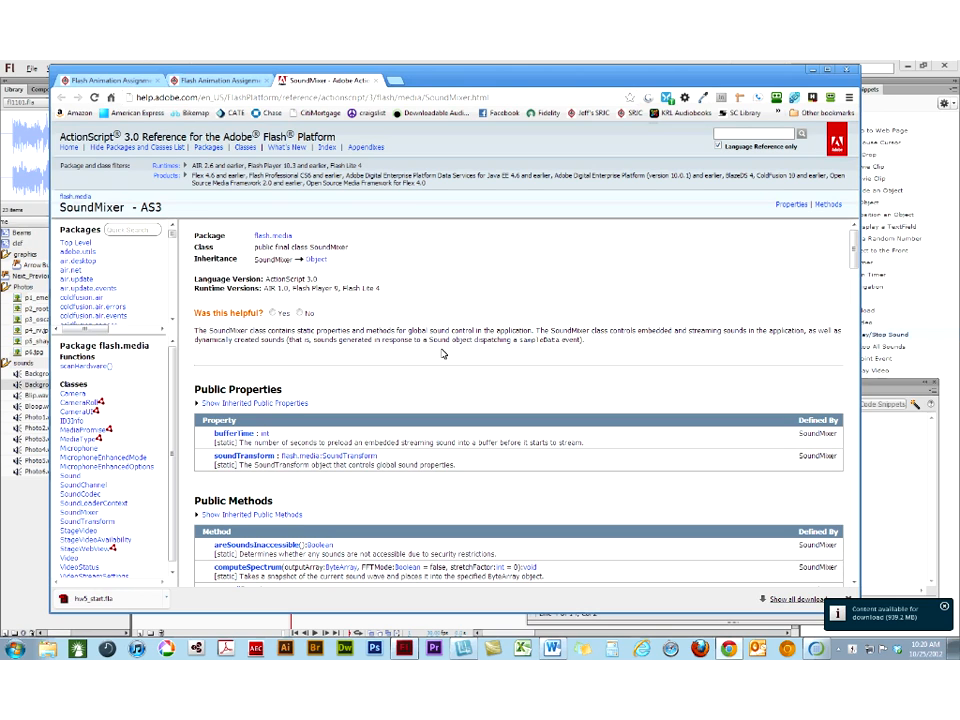
{"action": "scroll", "coordinate": [443, 353], "scroll_direction": "down", "scroll_amount": 3}
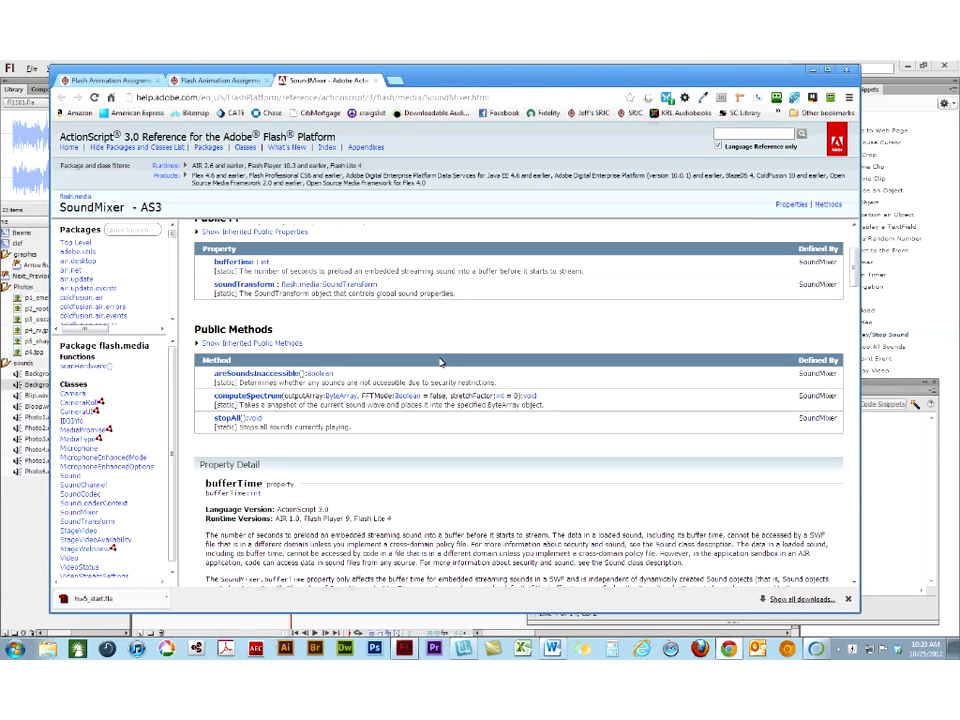
{"action": "scroll", "coordinate": [441, 362], "scroll_direction": "down", "scroll_amount": 4}
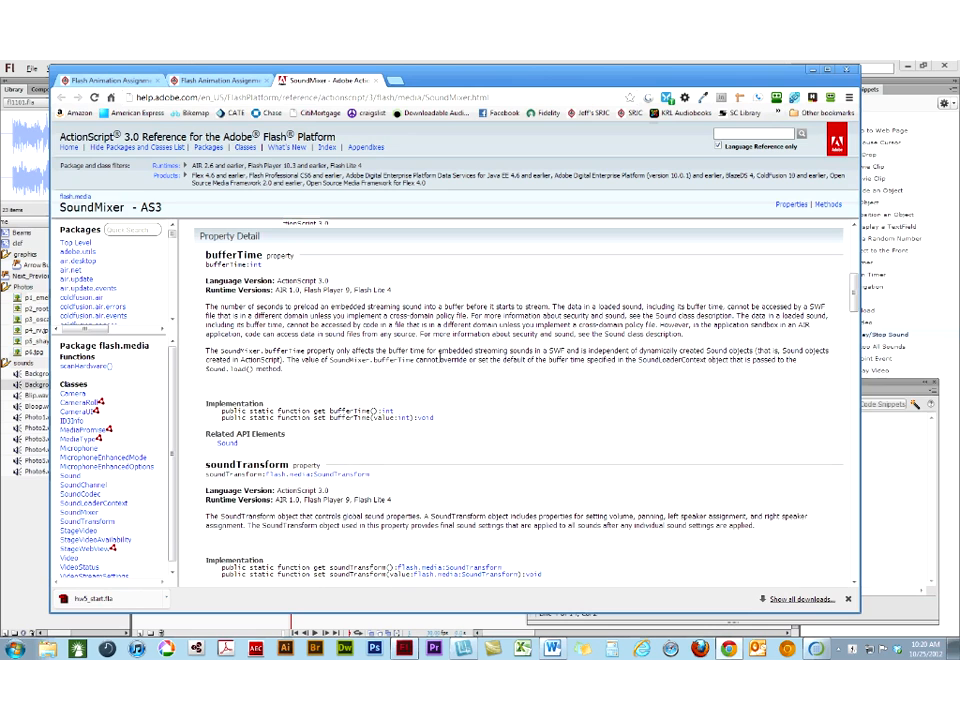
{"action": "scroll", "coordinate": [441, 358], "scroll_direction": "down", "scroll_amount": 2}
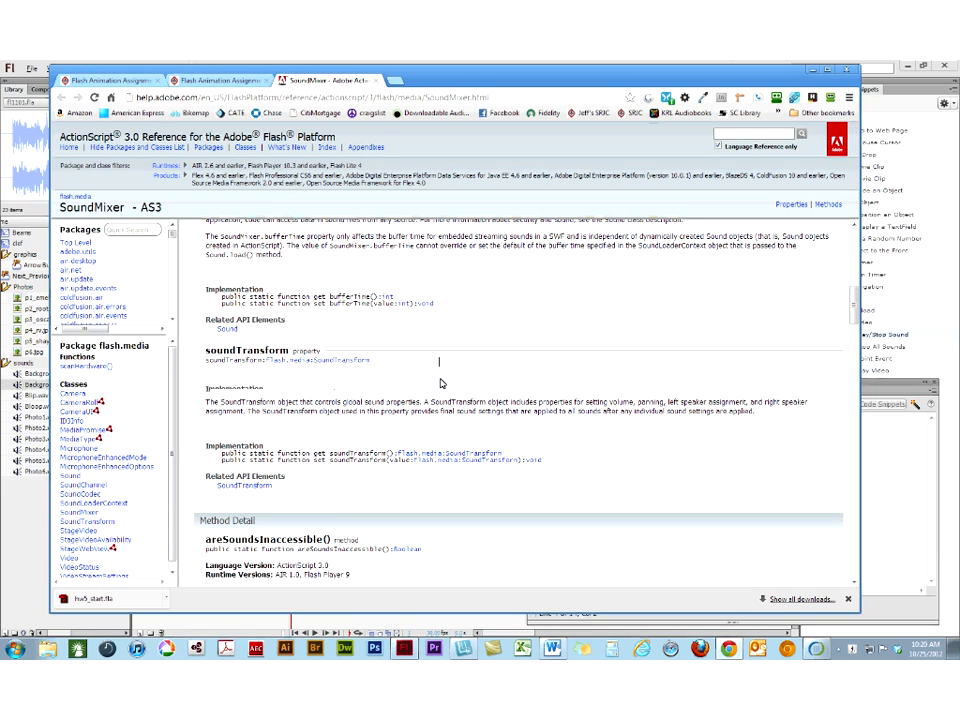
{"action": "scroll", "coordinate": [441, 383], "scroll_direction": "down", "scroll_amount": 10}
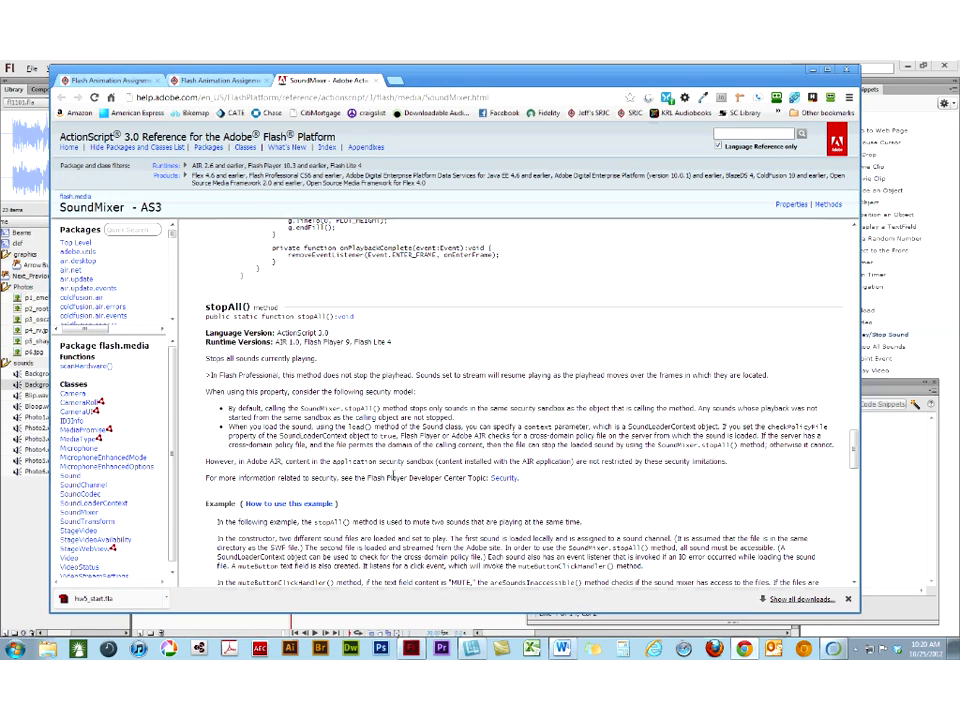
- Review the SoundMixer property details and method summary further up the reference page, then switch back to Flash
{"action": "scroll", "coordinate": [391, 477], "scroll_direction": "up", "scroll_amount": 5}
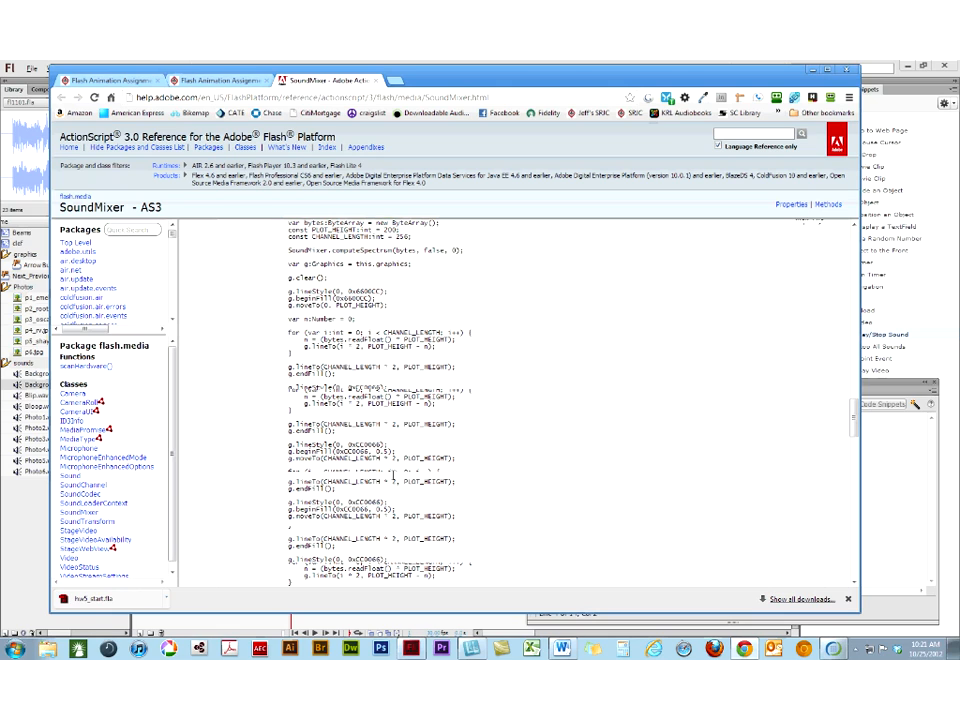
{"action": "scroll", "coordinate": [393, 477], "scroll_direction": "up", "scroll_amount": 10}
{"action": "scroll", "coordinate": [393, 479], "scroll_direction": "up", "scroll_amount": 1}
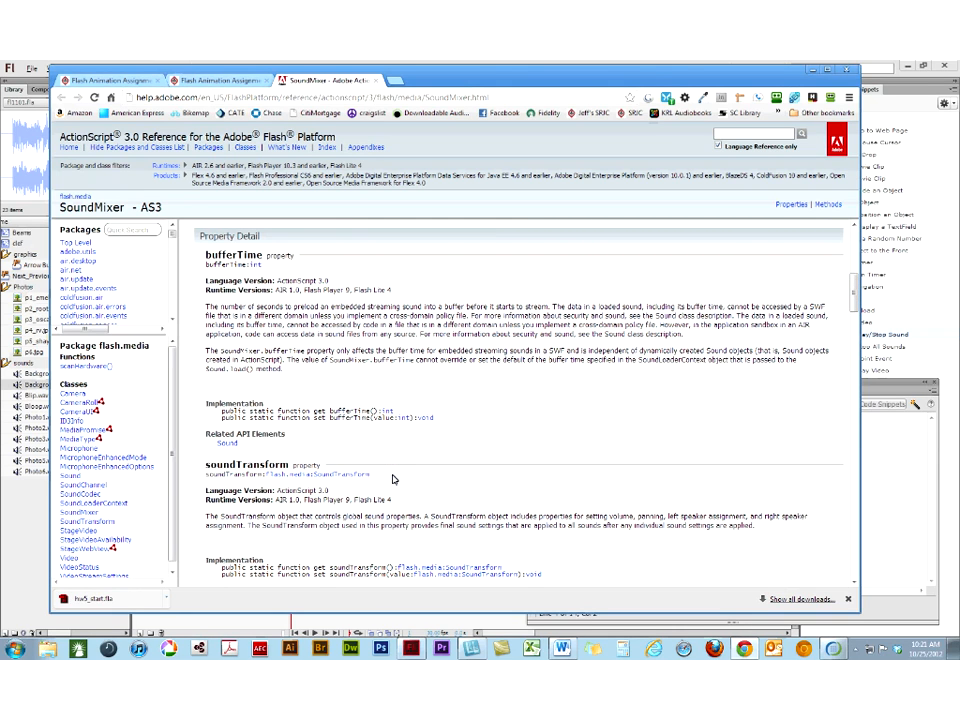
{"action": "scroll", "coordinate": [393, 479], "scroll_direction": "up", "scroll_amount": 1}
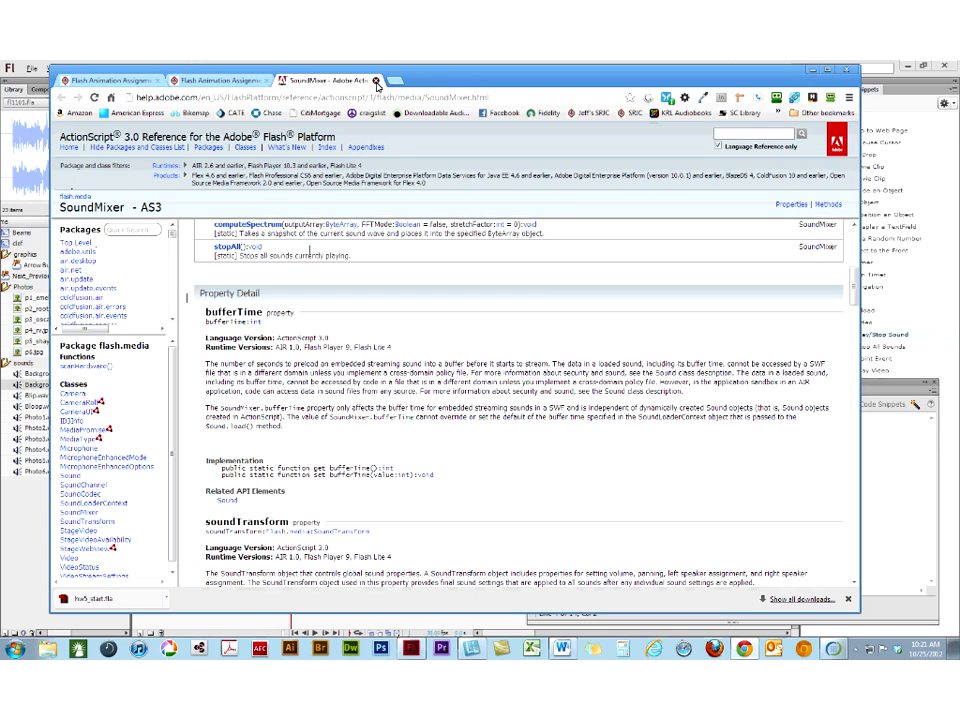
{"action": "key", "text": "alt+Tab"}
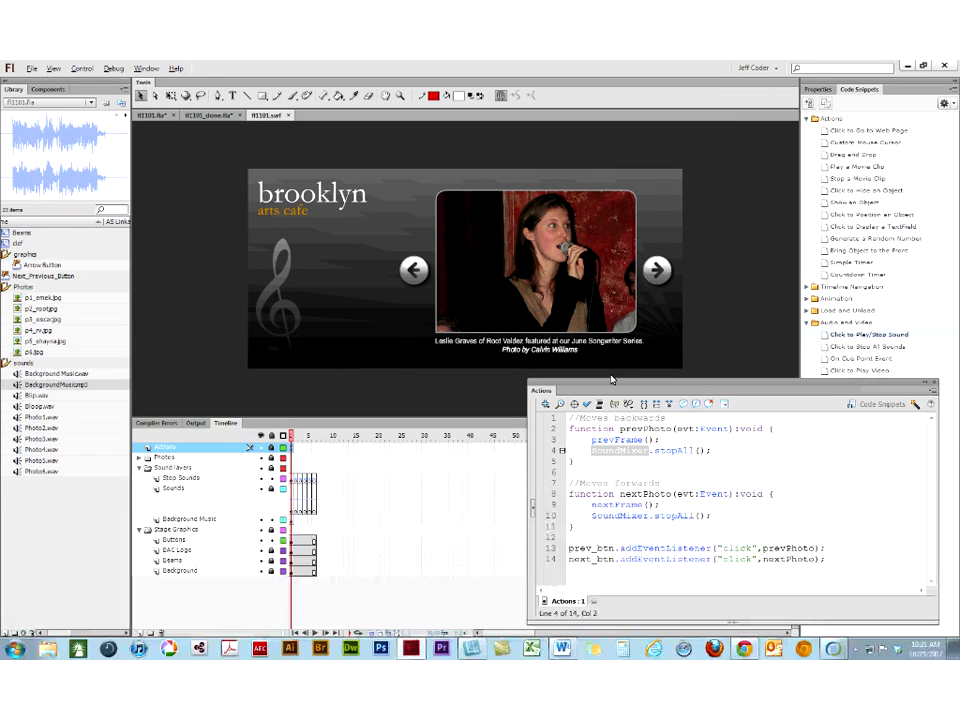
- Remove the SoundMixer.stopAll(); lines from both the prevPhoto and nextPhoto functions
{"action": "left_click_drag", "start_coordinate": [611, 382], "coordinate": [532, 359]}
{"action": "left_click_drag", "start_coordinate": [643, 427], "coordinate": [452, 424]}
{"action": "key", "text": "BackSpace"}
{"action": "key", "text": "BackSpace"}
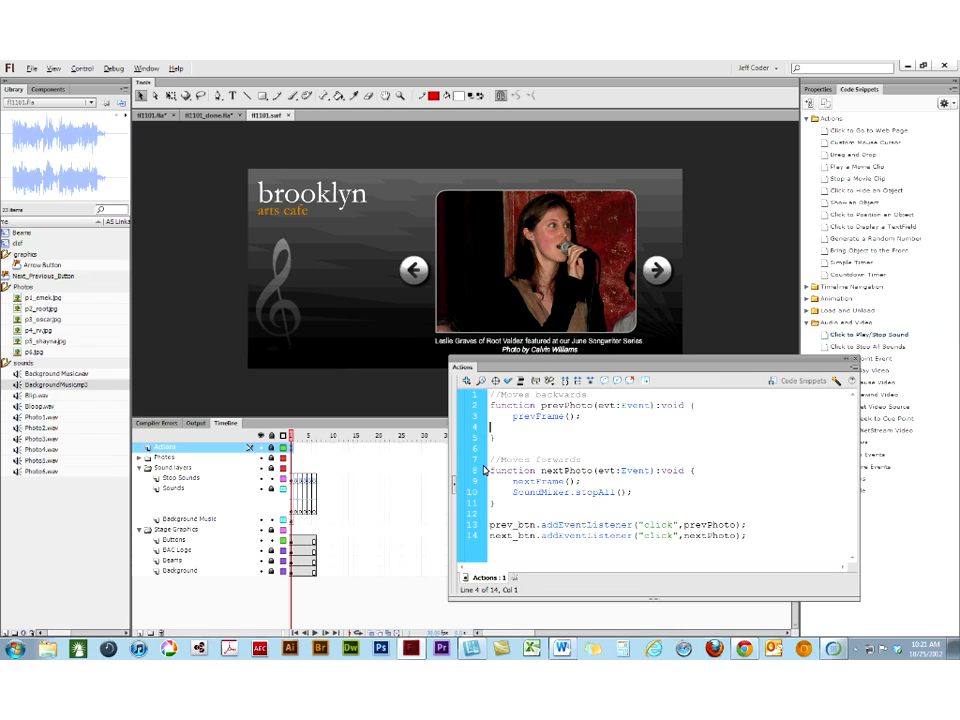
{"action": "left_click_drag", "start_coordinate": [643, 482], "coordinate": [472, 489]}
{"action": "key", "text": "BackSpace"}
{"action": "key", "text": "BackSpace"}
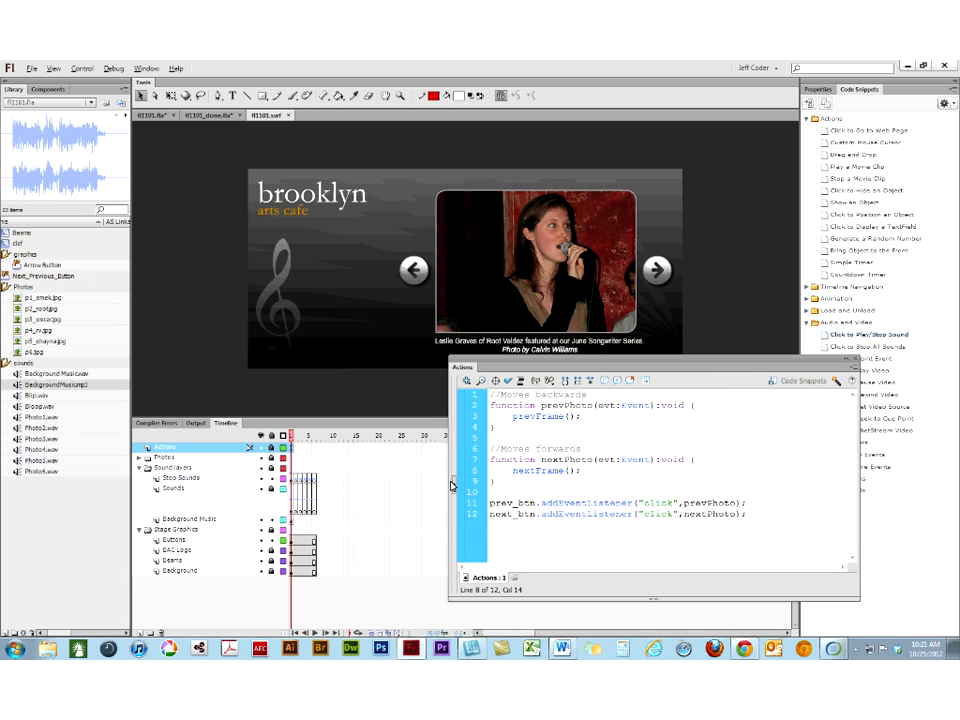
- Add two blank lines at the end of the frame 1 code and close the fl1101.swf movie test
{"action": "left_click", "coordinate": [759, 516]}
{"action": "key", "text": "Return"}
{"action": "key", "text": "Return"}
{"action": "left_click", "coordinate": [288, 116]}
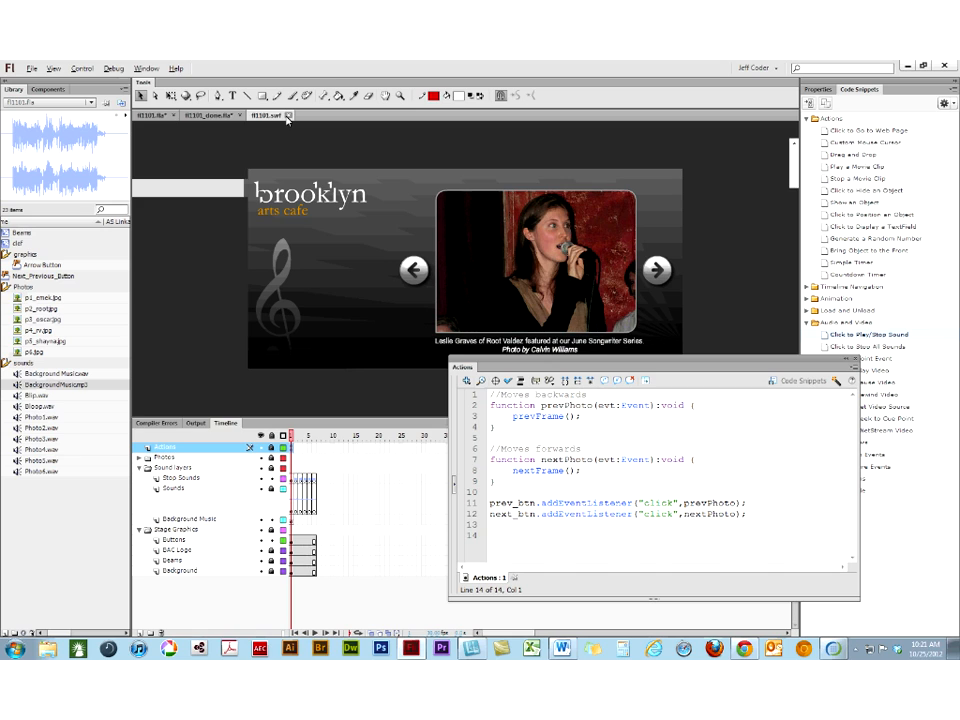
{"action": "left_click", "coordinate": [288, 116]}
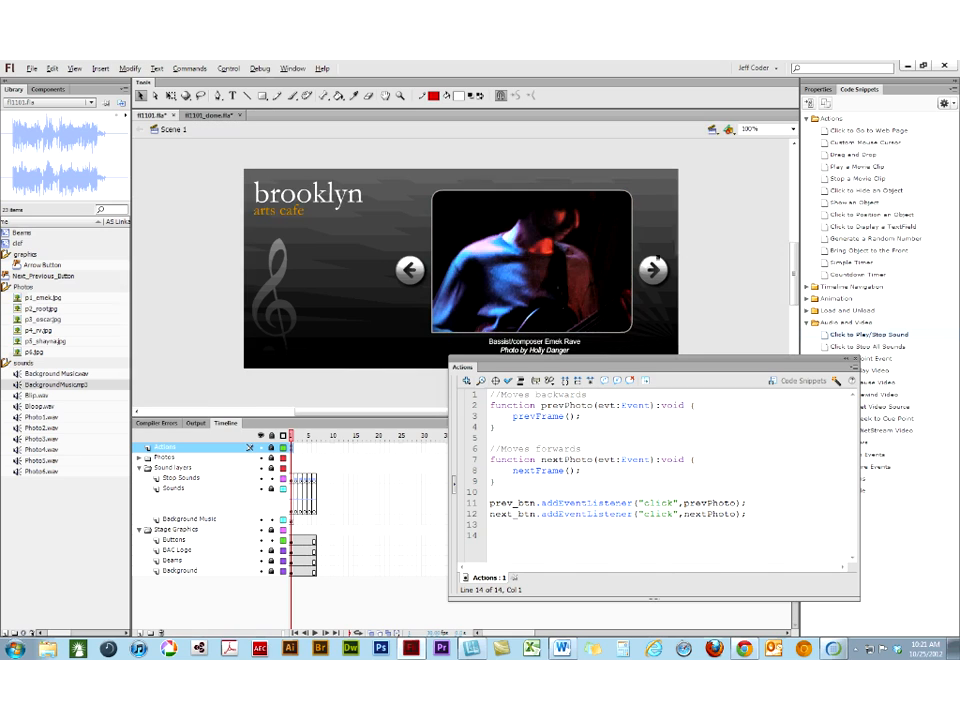
- Apply the Click to Play/Stop Sound code snippet to the next arrow button and enlarge the code window to show the code
{"action": "left_click", "coordinate": [648, 277]}
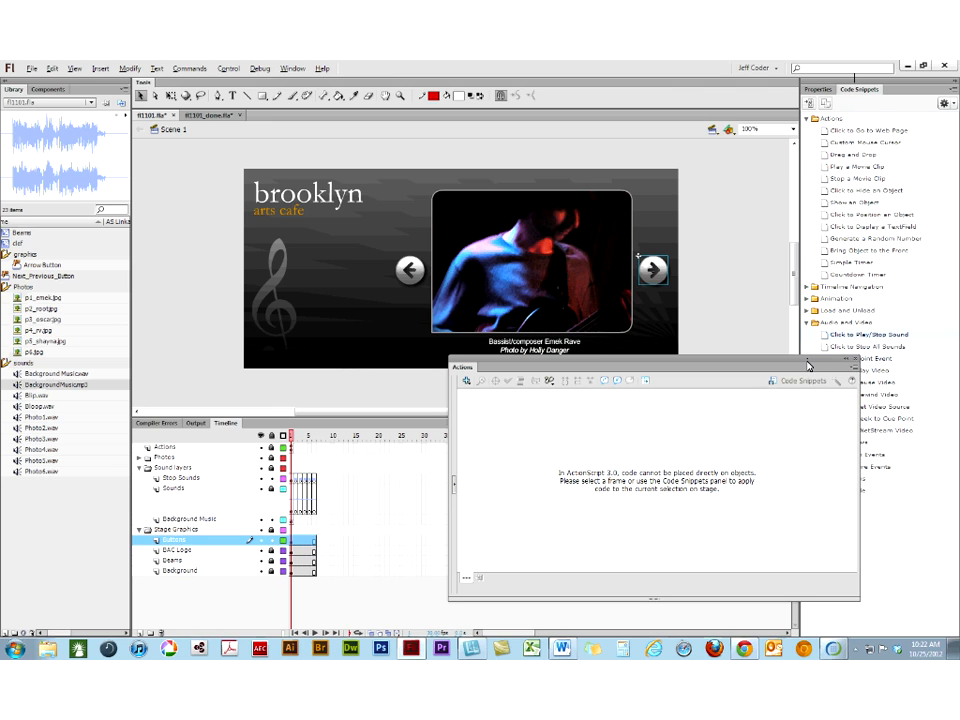
{"action": "left_click_drag", "start_coordinate": [808, 366], "coordinate": [747, 391]}
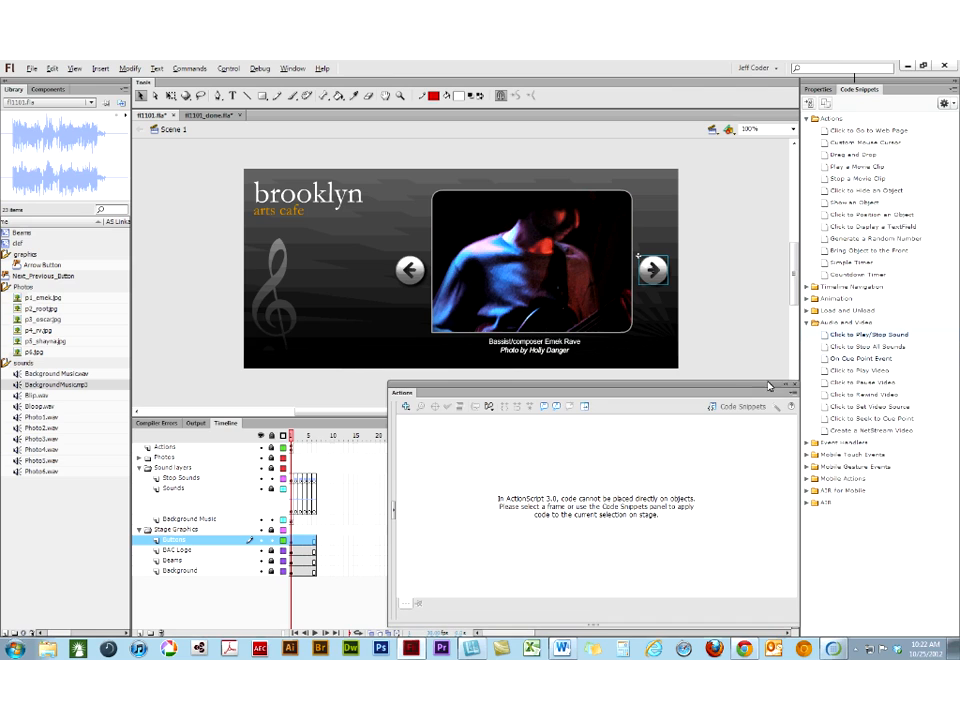
{"action": "double_click", "coordinate": [828, 338]}
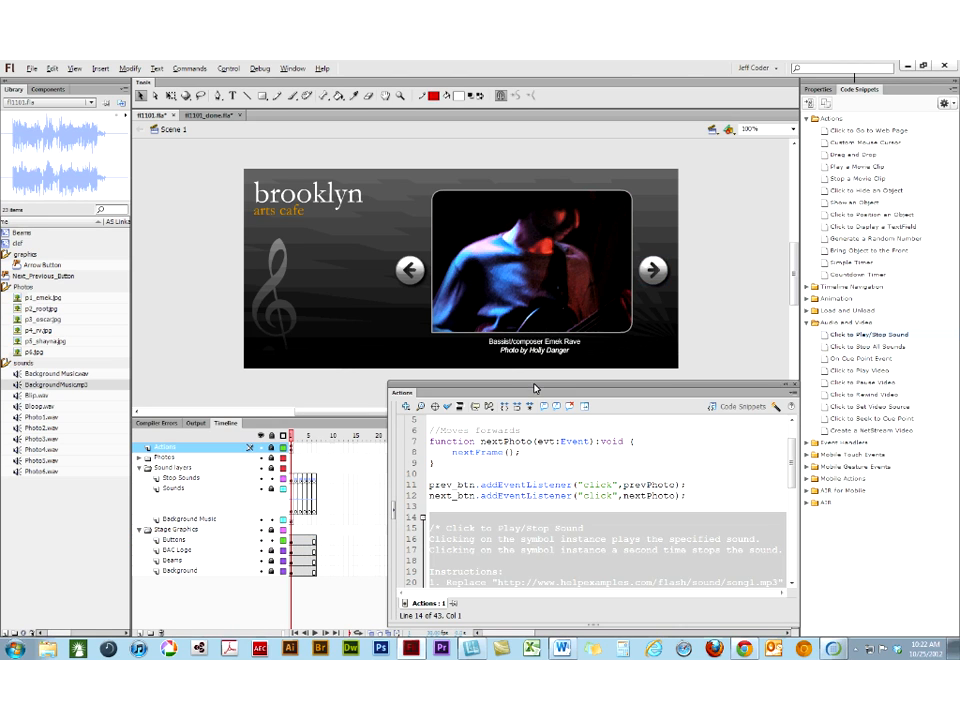
{"action": "left_click_drag", "start_coordinate": [535, 388], "coordinate": [408, 177]}
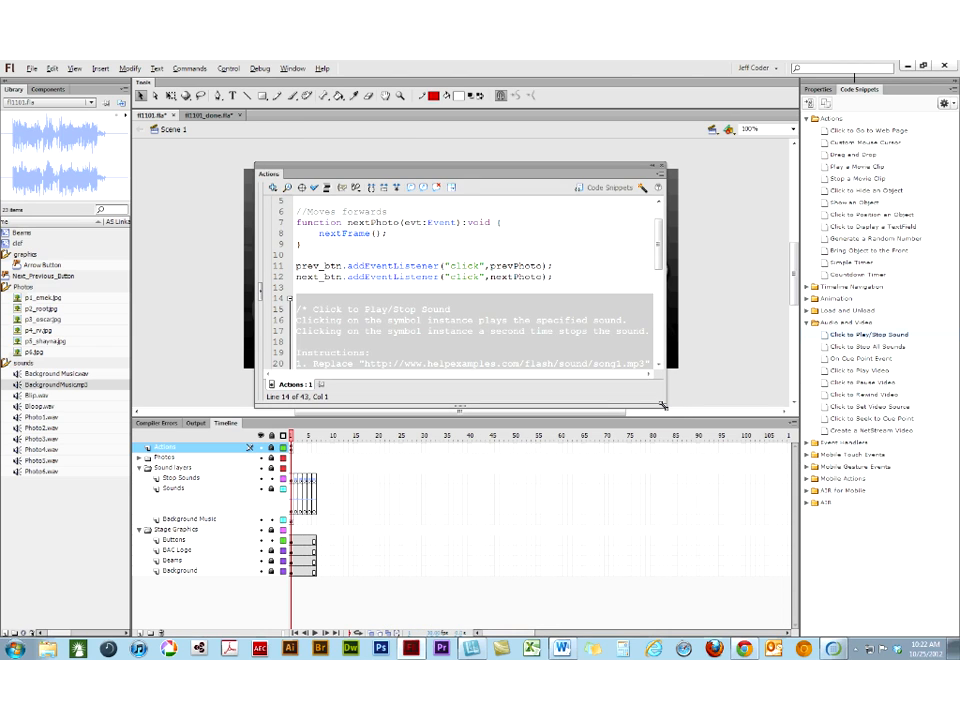
{"action": "left_click_drag", "start_coordinate": [662, 405], "coordinate": [903, 572]}
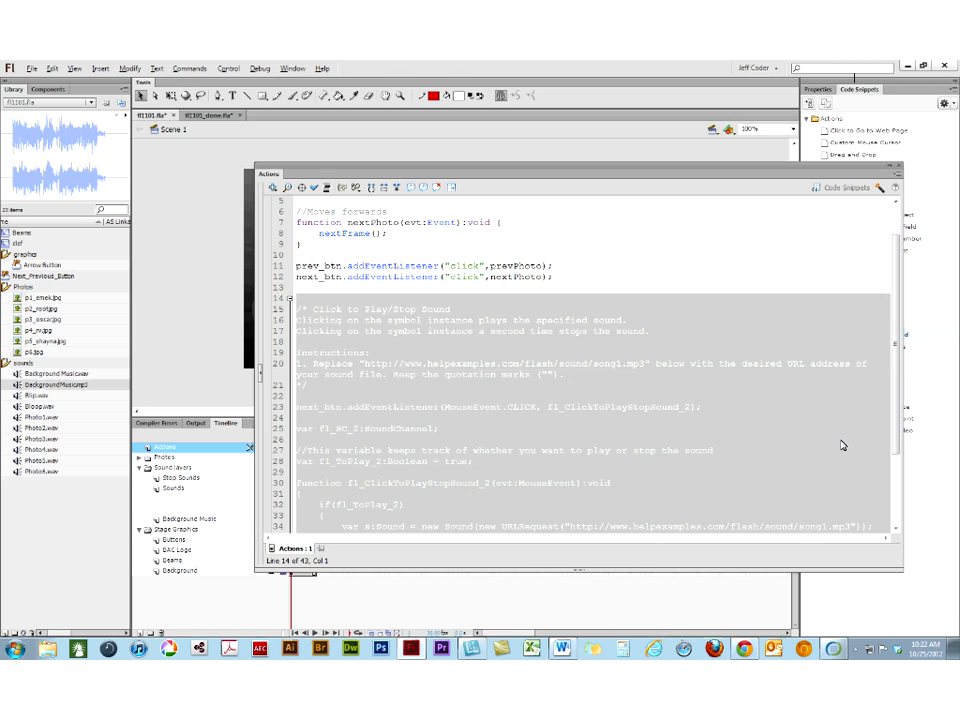
- Delete the whole Click to Play/Stop Sound snippet from the frame 1 code and close the code window
{"action": "left_click", "coordinate": [362, 311]}
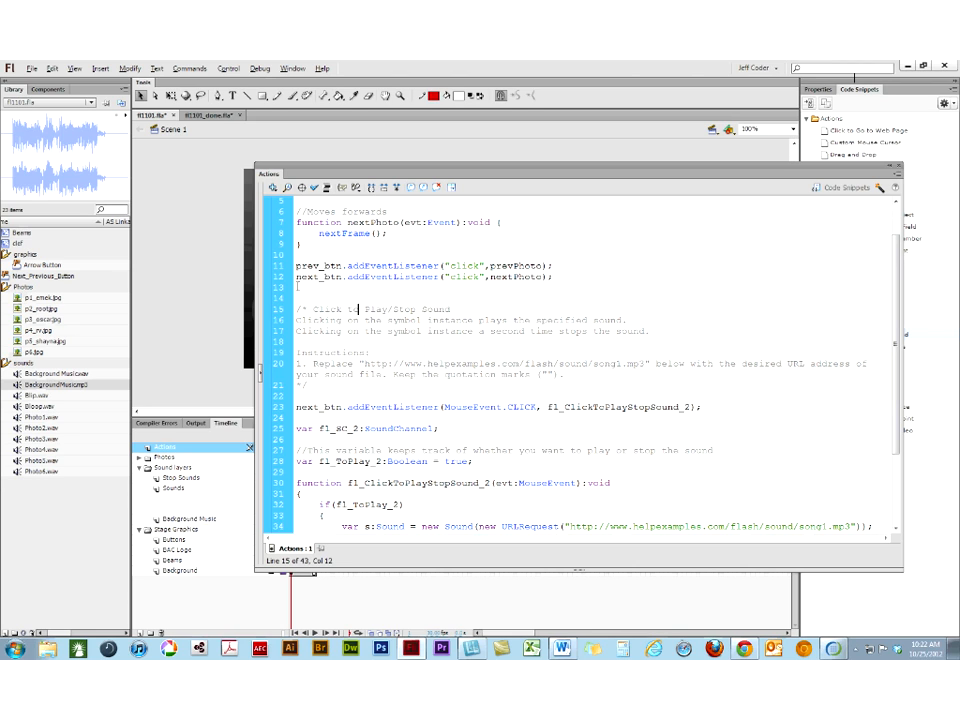
{"action": "left_click_drag", "start_coordinate": [297, 307], "coordinate": [373, 567]}
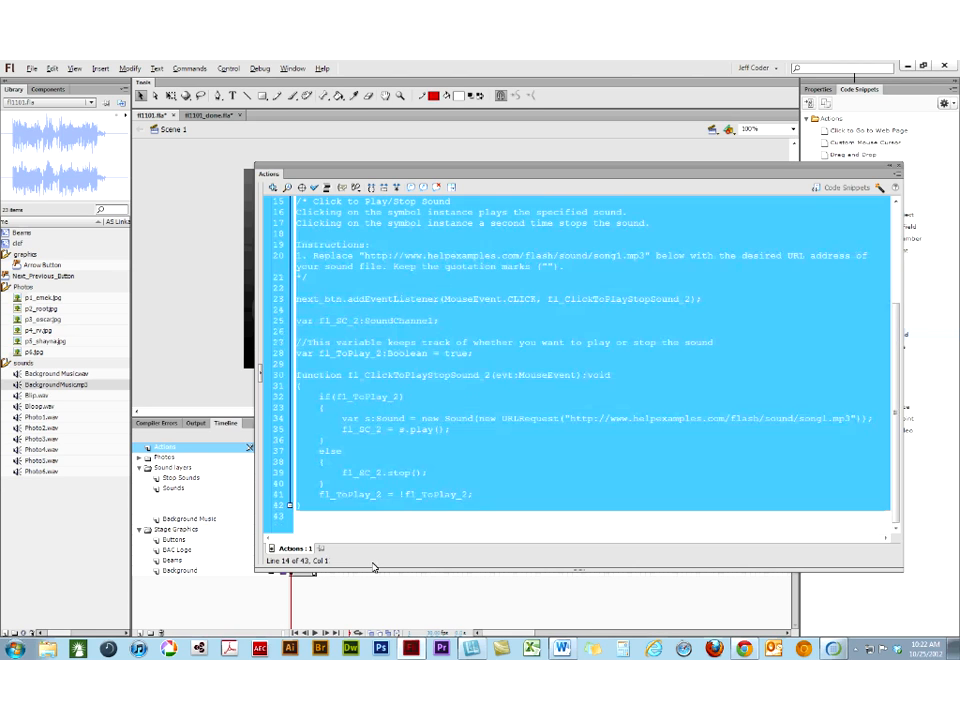
{"action": "key", "text": "Delete"}
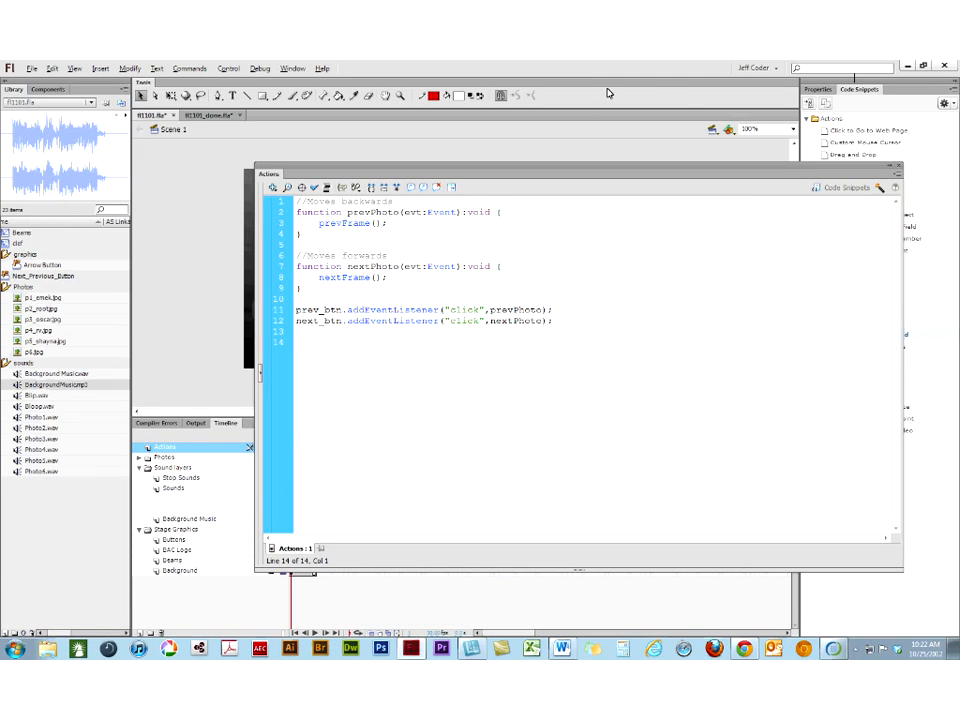
{"action": "left_click", "coordinate": [899, 168]}
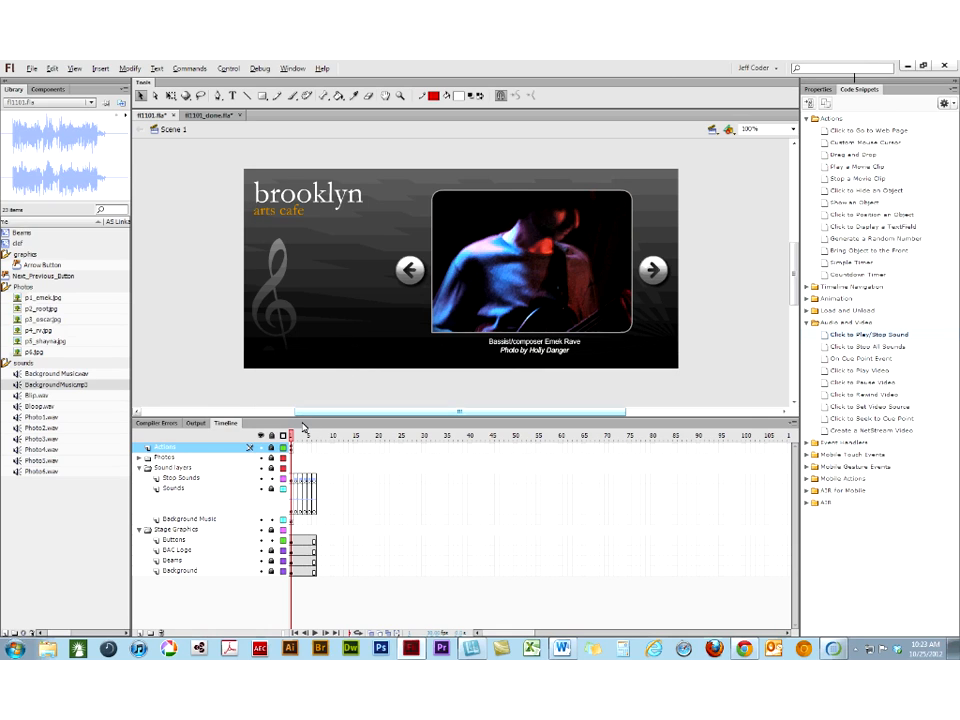
- Collapse the Sound layers folder, select frame 1 of the Buttons layer, and open and enlarge the common Buttons library
{"action": "left_click", "coordinate": [141, 468]}
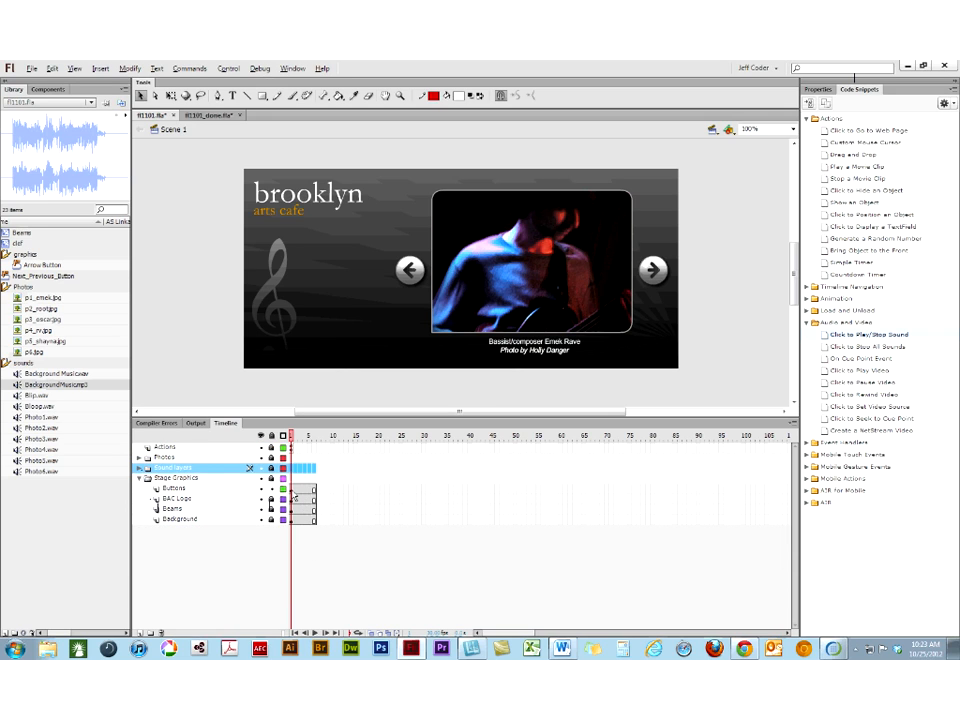
{"action": "left_click", "coordinate": [294, 488]}
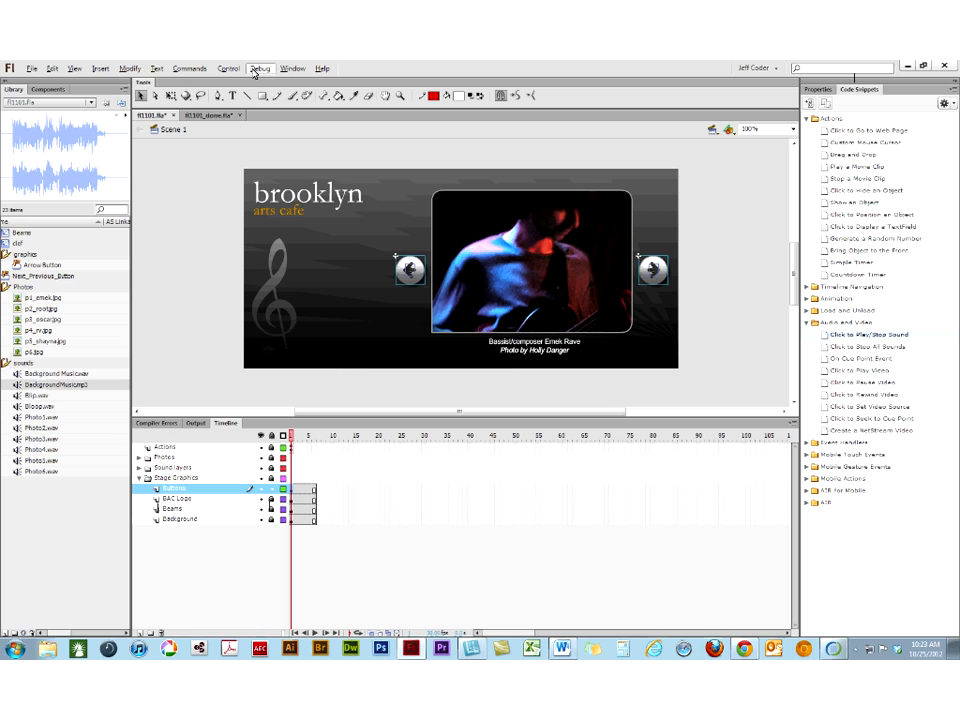
{"action": "left_click", "coordinate": [292, 68]}
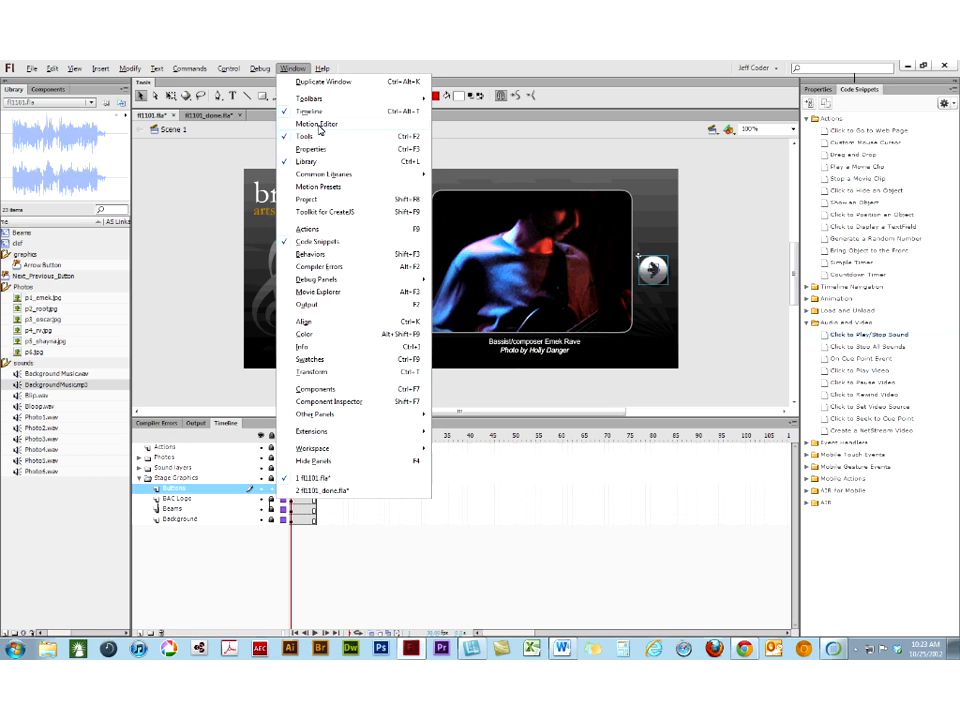
{"action": "mouse_move", "coordinate": [332, 176]}
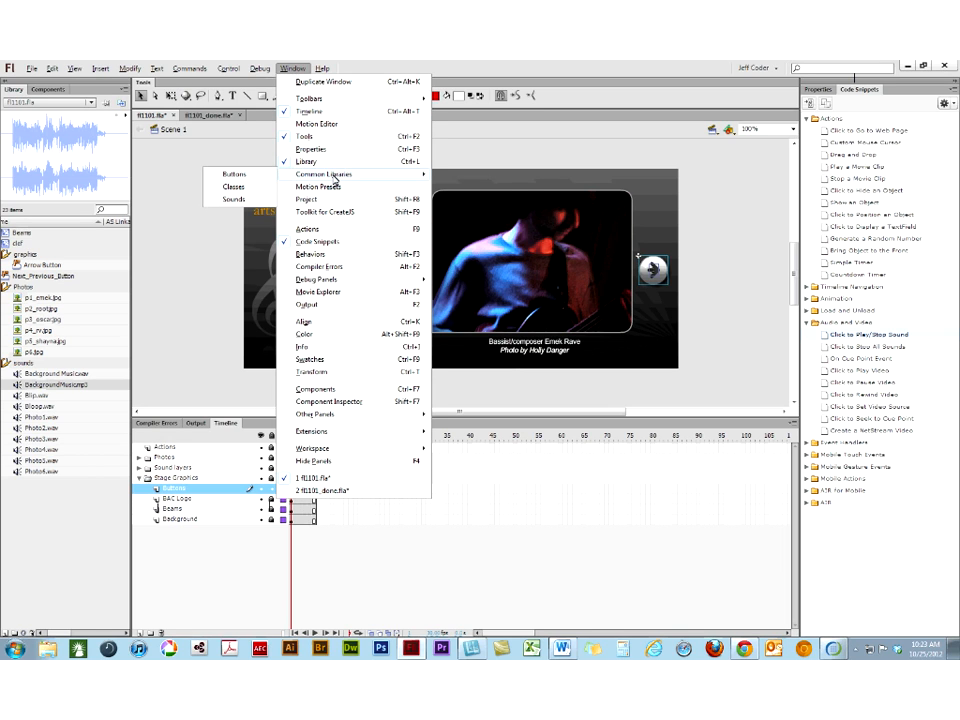
{"action": "left_click", "coordinate": [258, 174]}
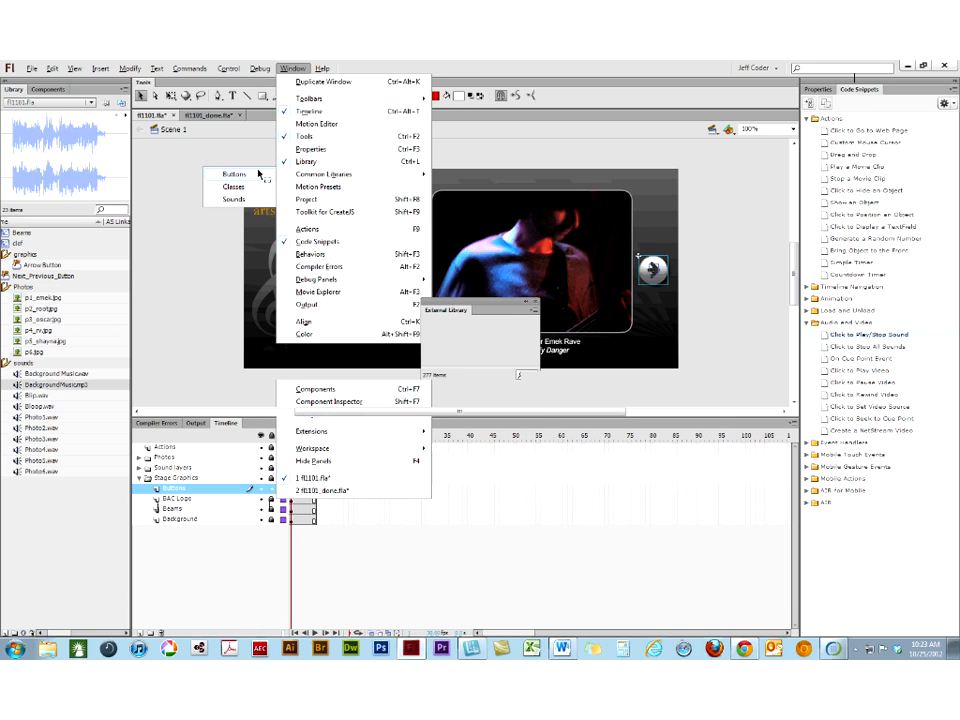
{"action": "left_click_drag", "start_coordinate": [470, 310], "coordinate": [746, 268]}
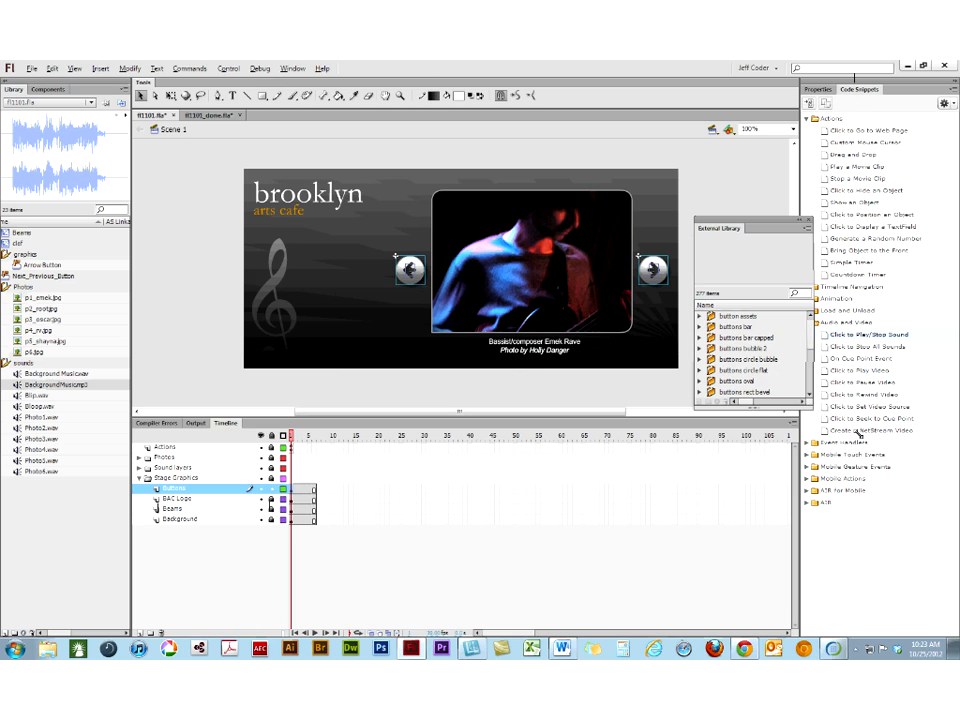
{"action": "left_click_drag", "start_coordinate": [812, 408], "coordinate": [950, 550]}
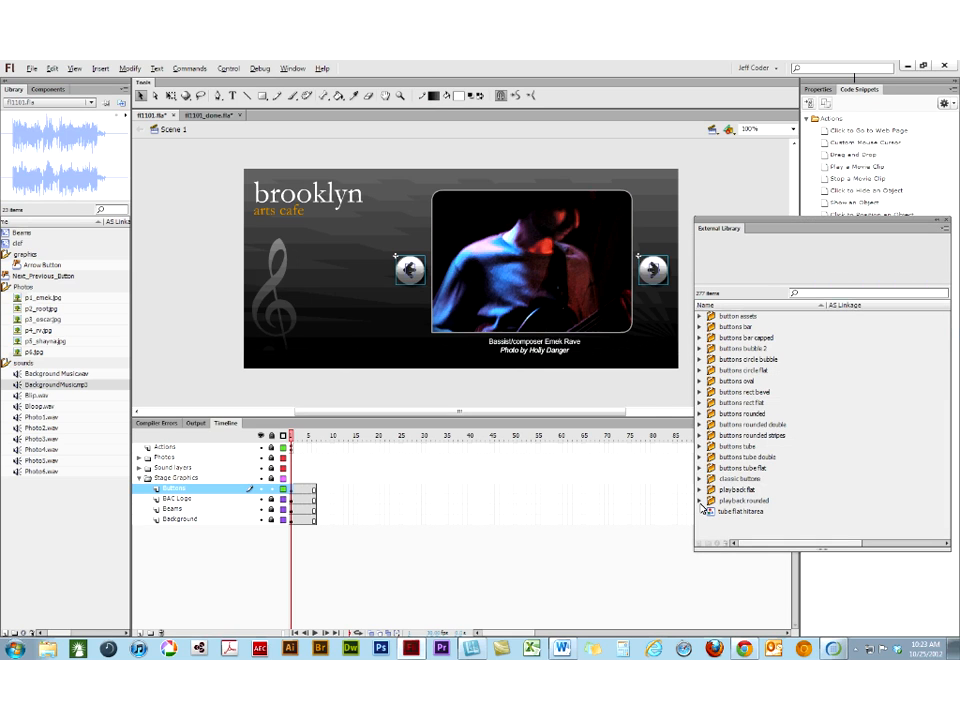
- Examine the green and grey button previews in the playback rounded folder of the external library
{"action": "left_click", "coordinate": [724, 511]}
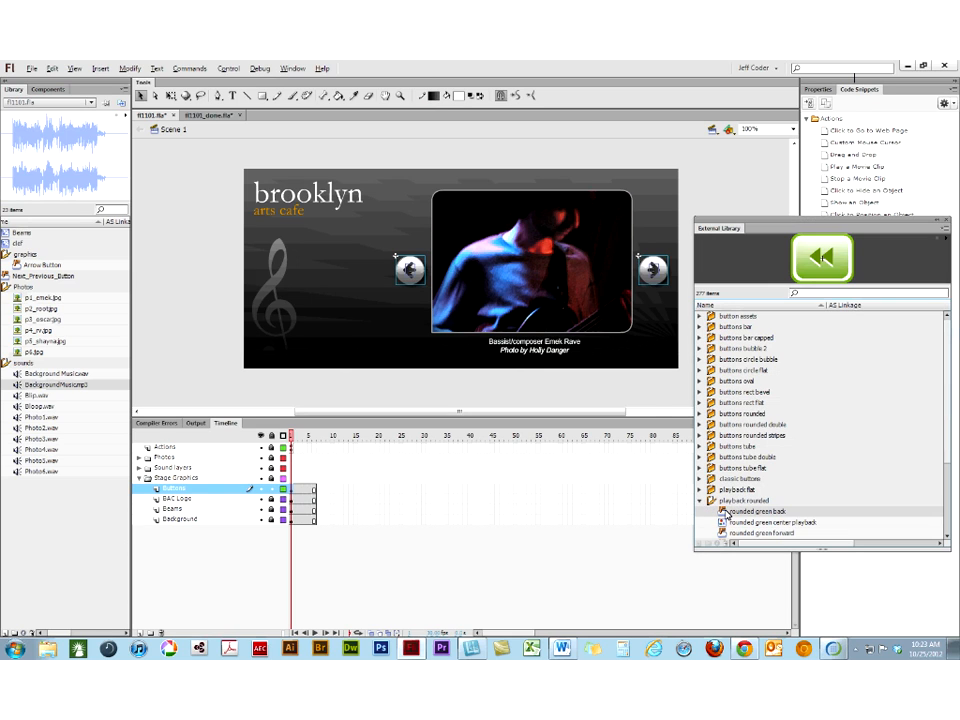
{"action": "key", "text": "Down"}
{"action": "key", "text": "Down"}
{"action": "key", "text": "Down"}
{"action": "key", "text": "Down"}
{"action": "key", "text": "Down"}
{"action": "key", "text": "Down"}
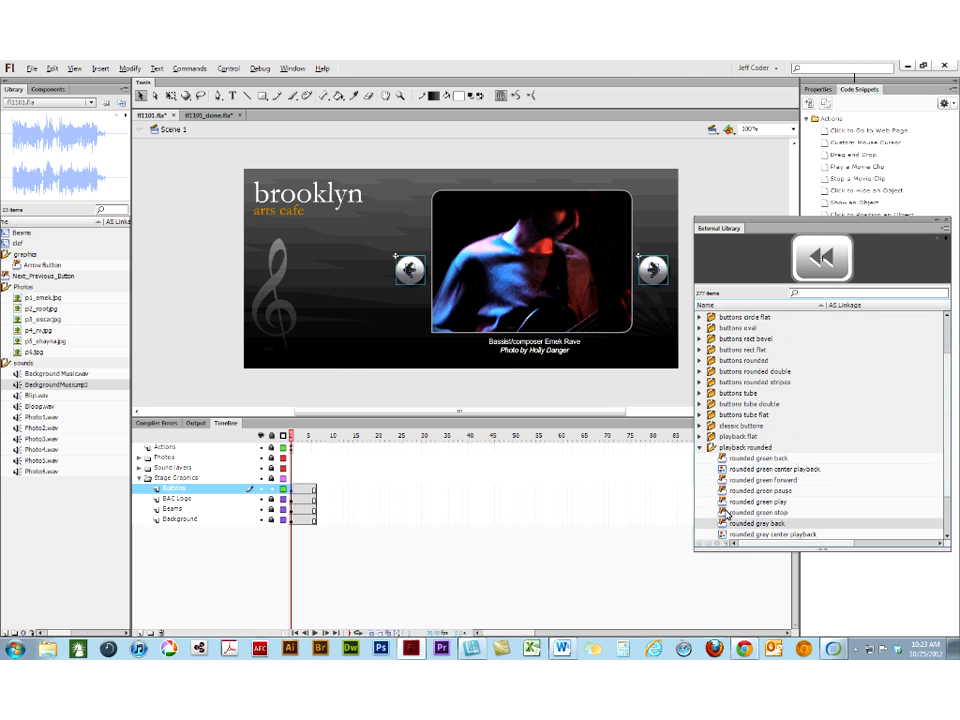
{"action": "key", "text": "Down"}
{"action": "key", "text": "Down"}
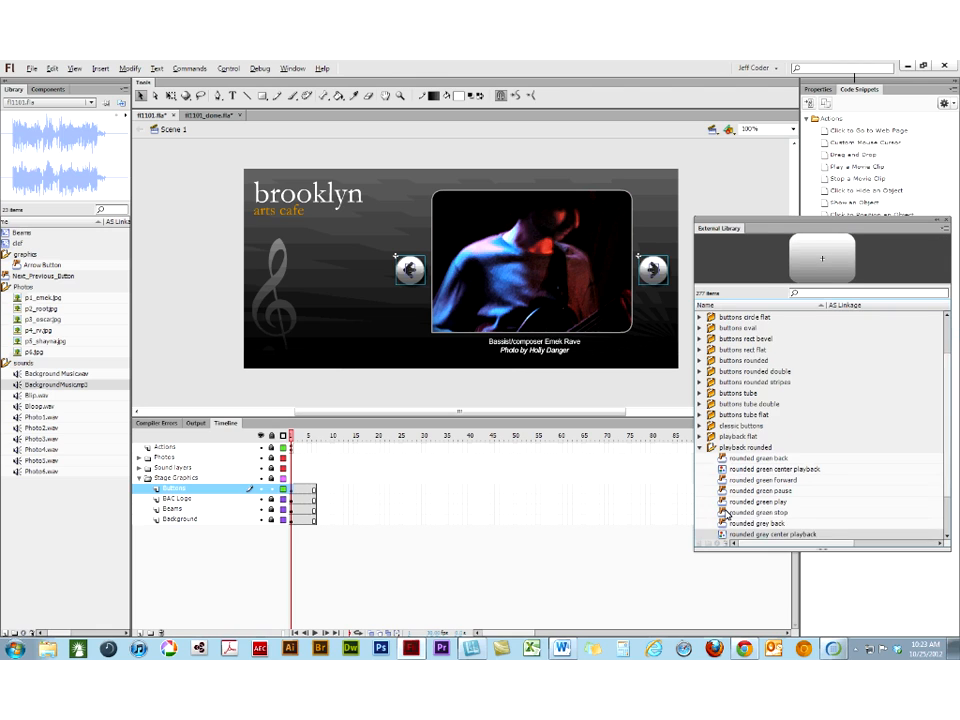
{"action": "key", "text": "Down"}
{"action": "key", "text": "Down"}
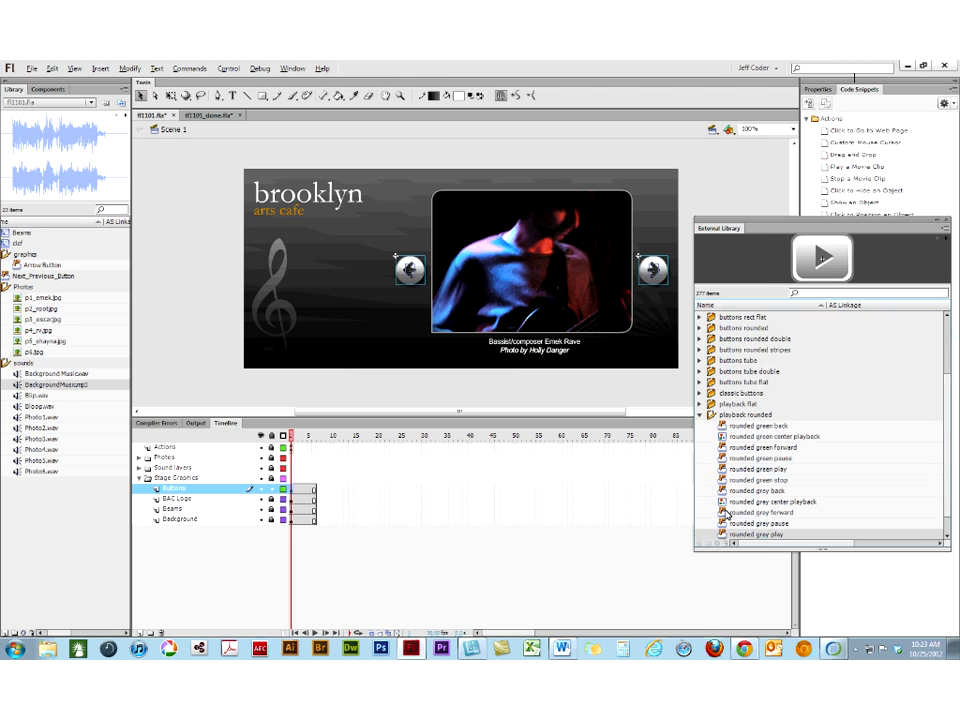
{"action": "key", "text": "Down"}
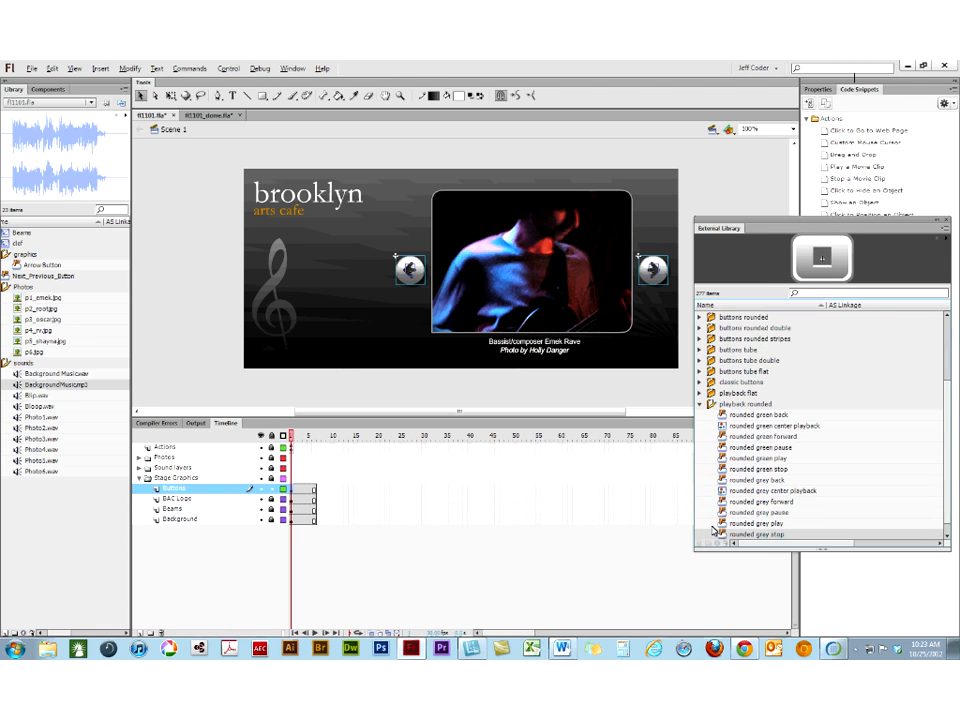
{"action": "key", "text": "Down"}
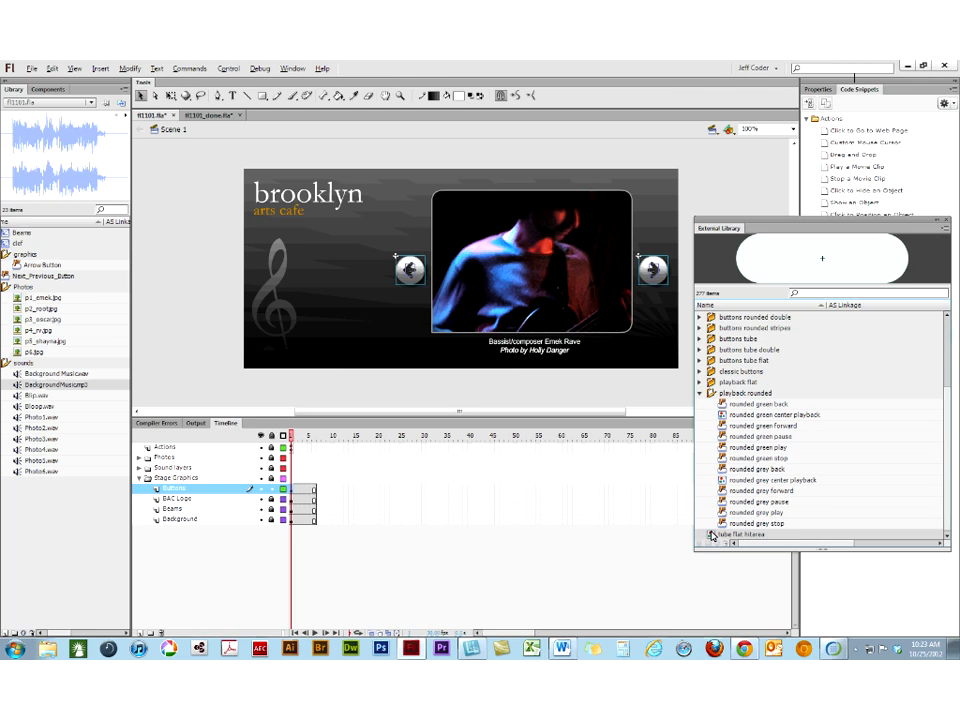
{"action": "key", "text": "Up"}
{"action": "key", "text": "Up"}
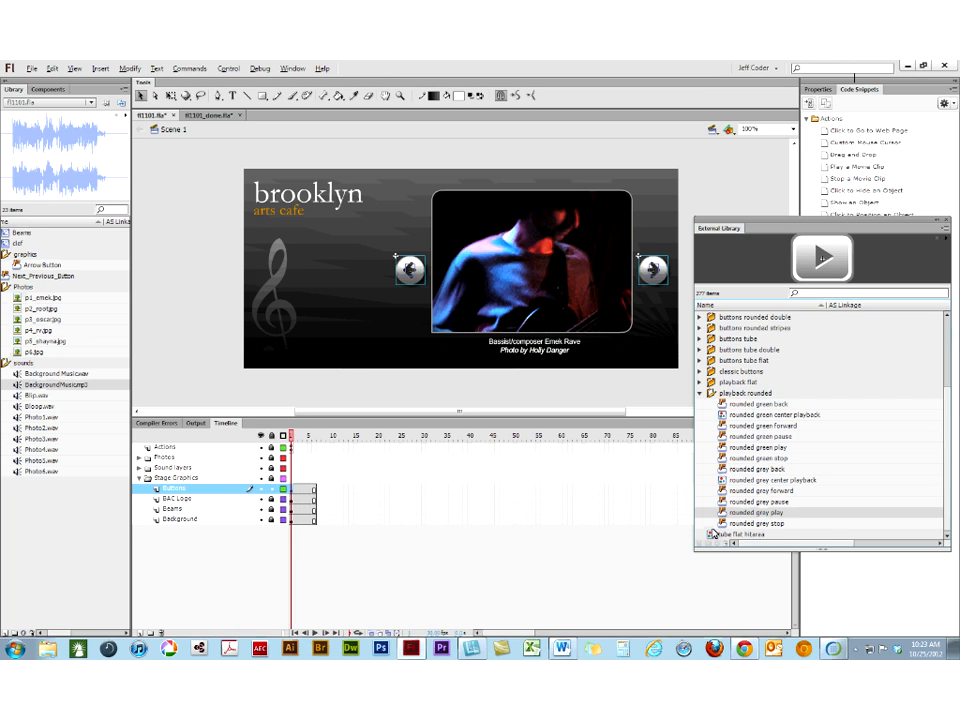
{"action": "key", "text": "Up"}
{"action": "left_click", "coordinate": [699, 393]}
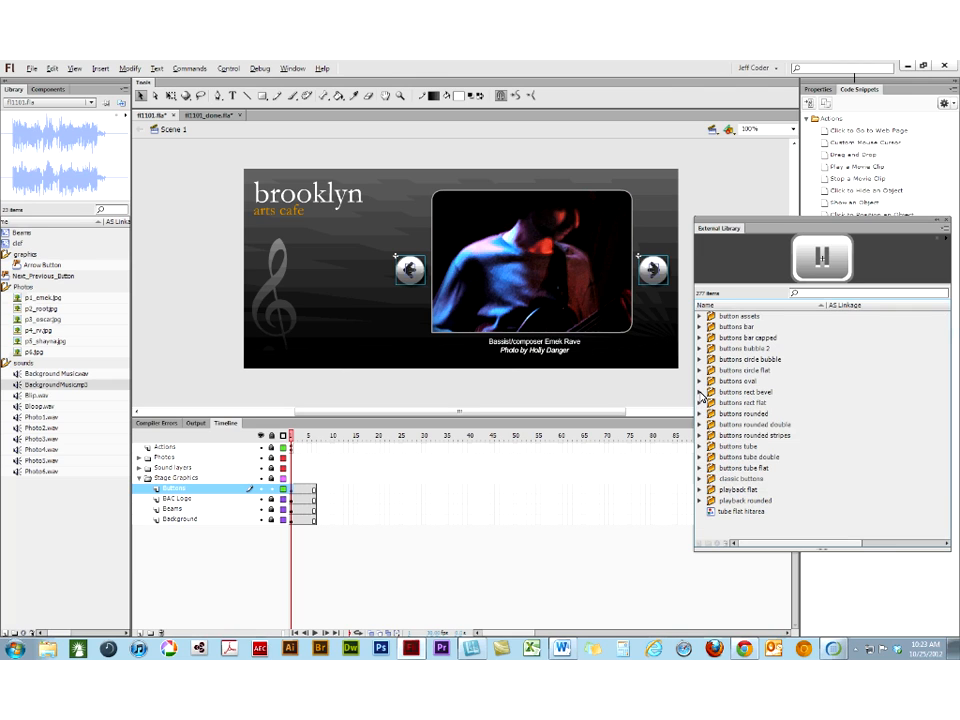
- Examine buttons from the playback flat, classic buttons, buttons tube flat, buttons tube double and buttons tube folders
{"action": "left_click", "coordinate": [699, 490]}
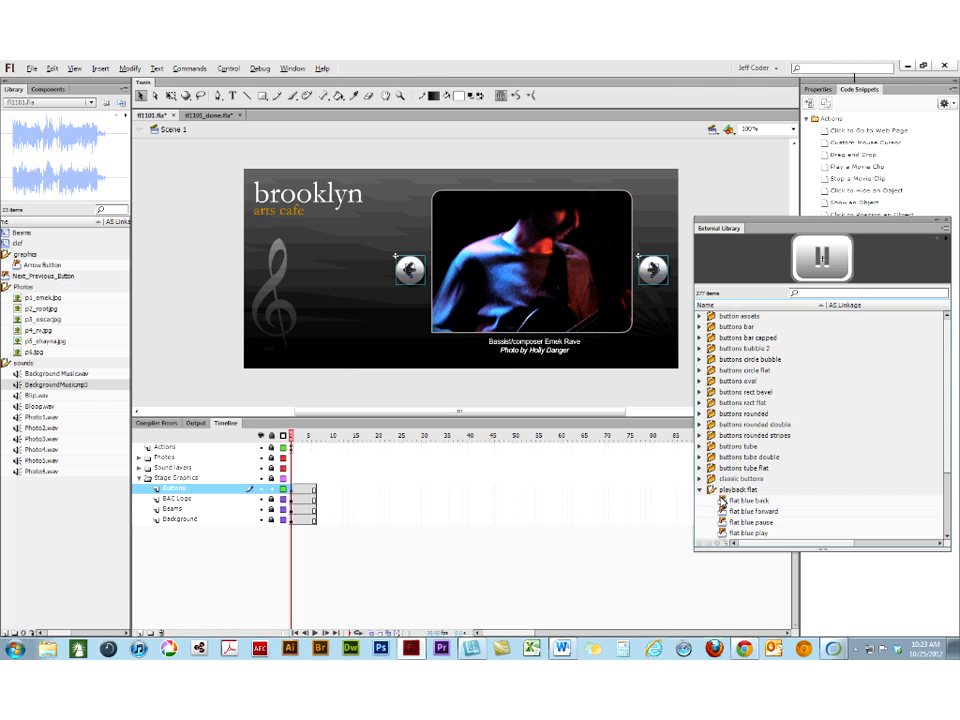
{"action": "left_click", "coordinate": [724, 500]}
{"action": "left_click", "coordinate": [700, 479]}
{"action": "left_click", "coordinate": [749, 501]}
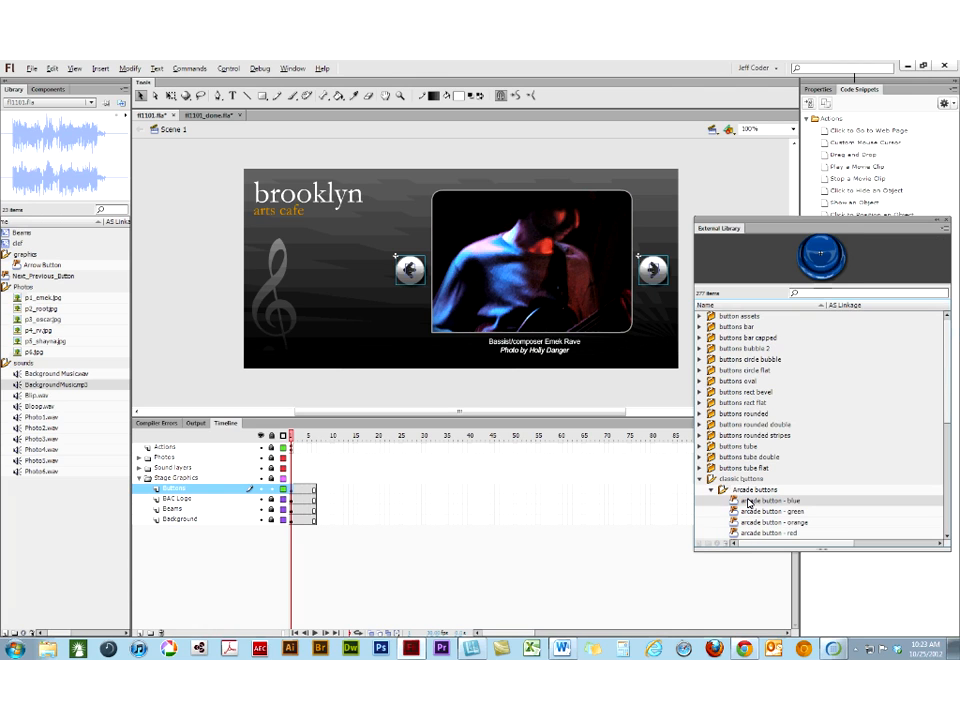
{"action": "left_click", "coordinate": [700, 468]}
{"action": "left_click", "coordinate": [731, 479]}
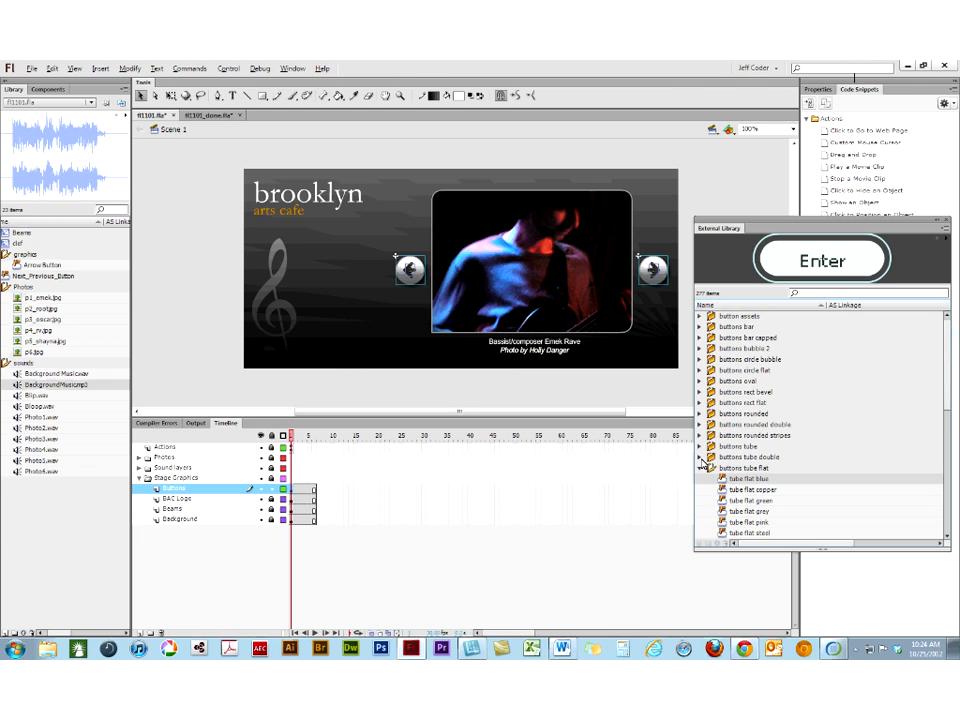
{"action": "left_click", "coordinate": [700, 457]}
{"action": "left_click", "coordinate": [739, 468]}
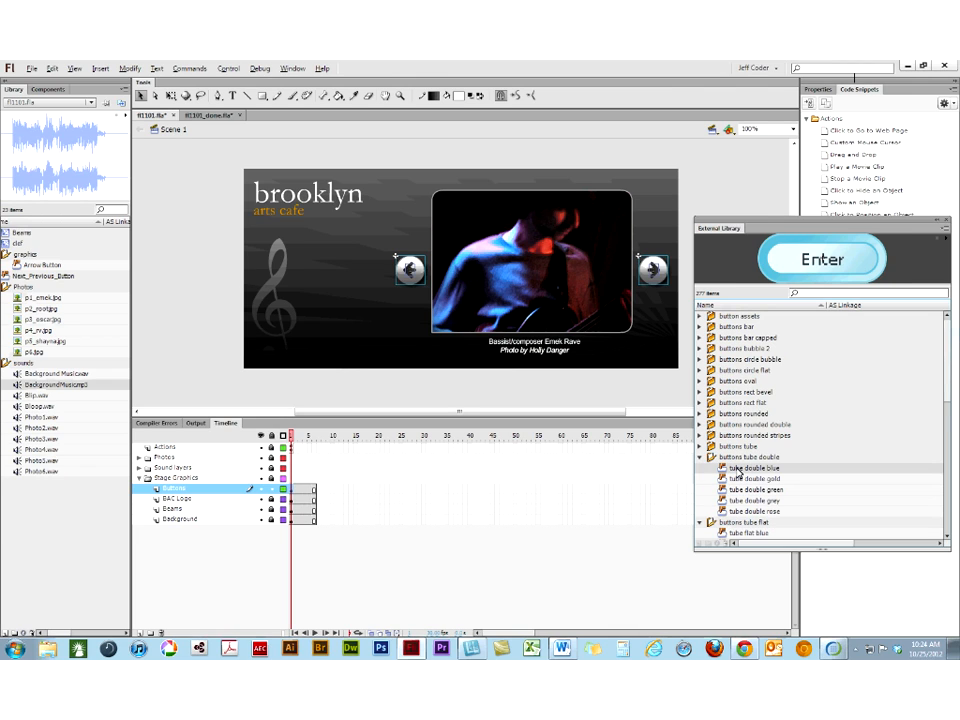
{"action": "left_click", "coordinate": [700, 446]}
{"action": "left_click", "coordinate": [725, 467]}
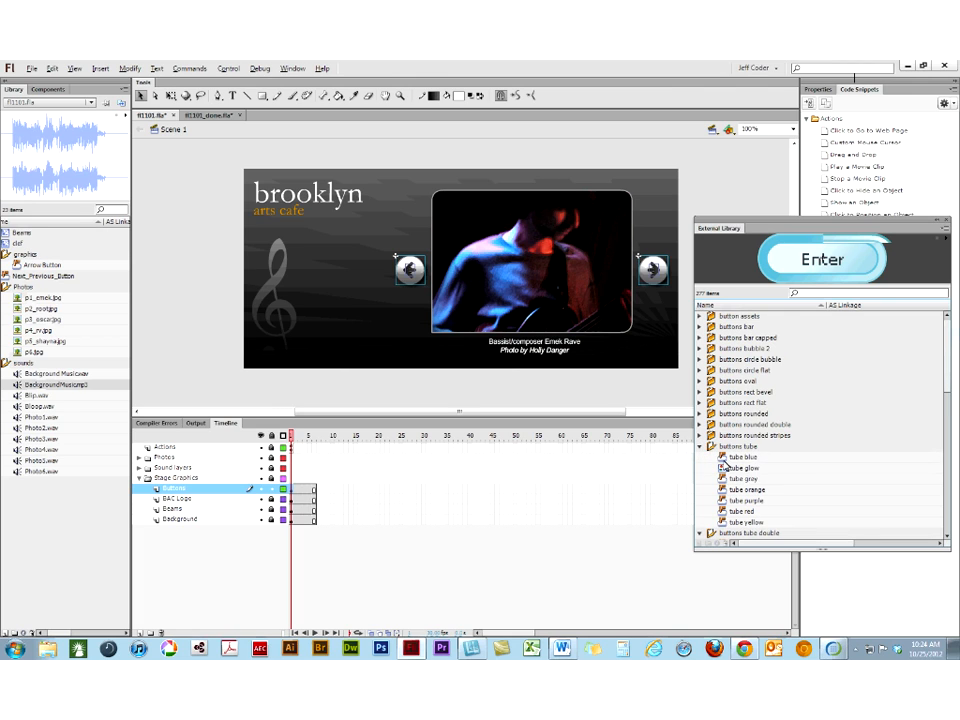
- Place the tube grey button from the buttons tube folder below the treble clef's right side on the stage and close the external library
{"action": "left_click", "coordinate": [728, 467]}
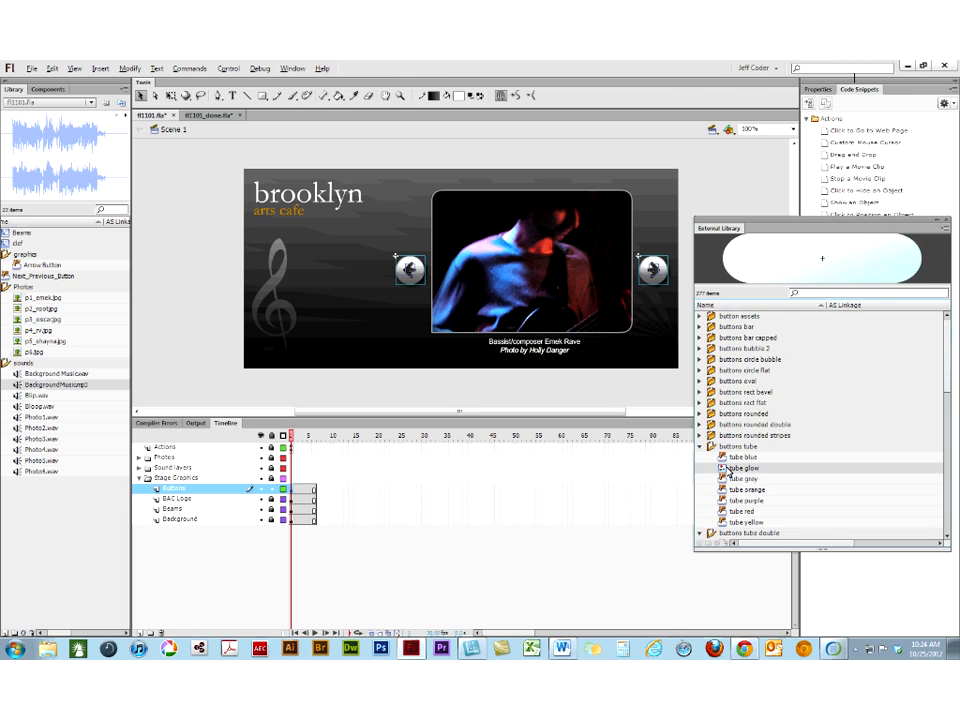
{"action": "left_click", "coordinate": [726, 478]}
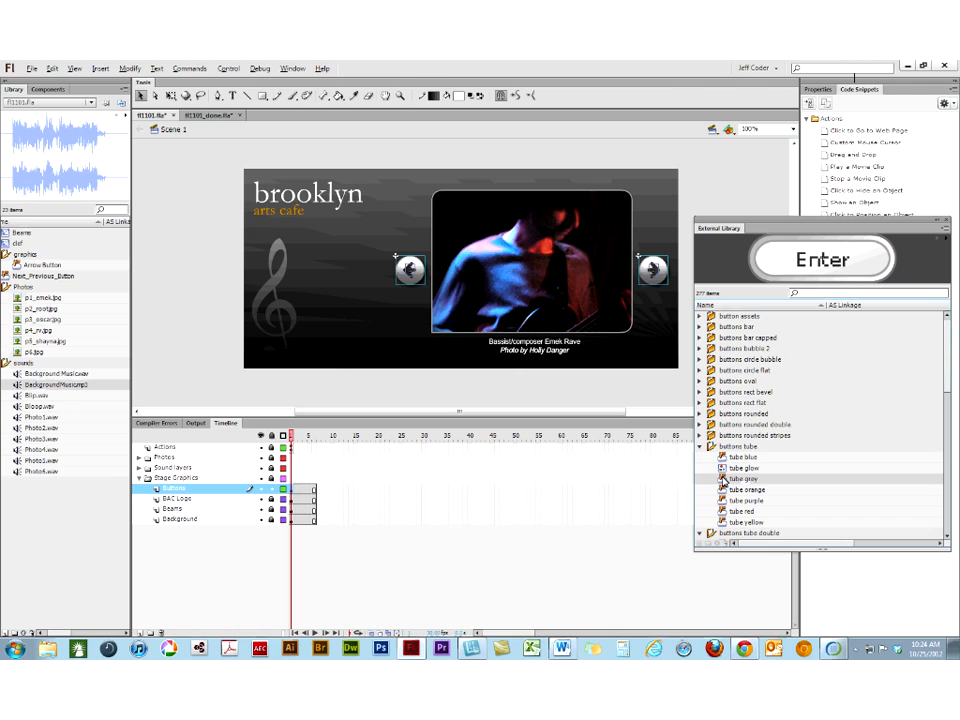
{"action": "left_click_drag", "start_coordinate": [723, 478], "coordinate": [372, 369]}
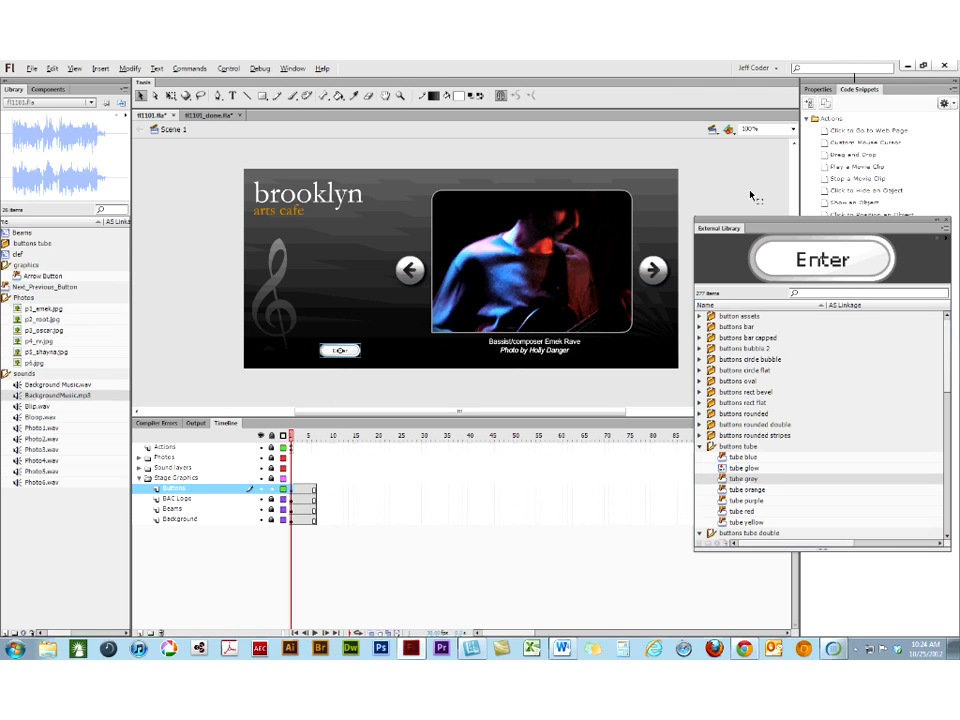
{"action": "left_click", "coordinate": [947, 218]}
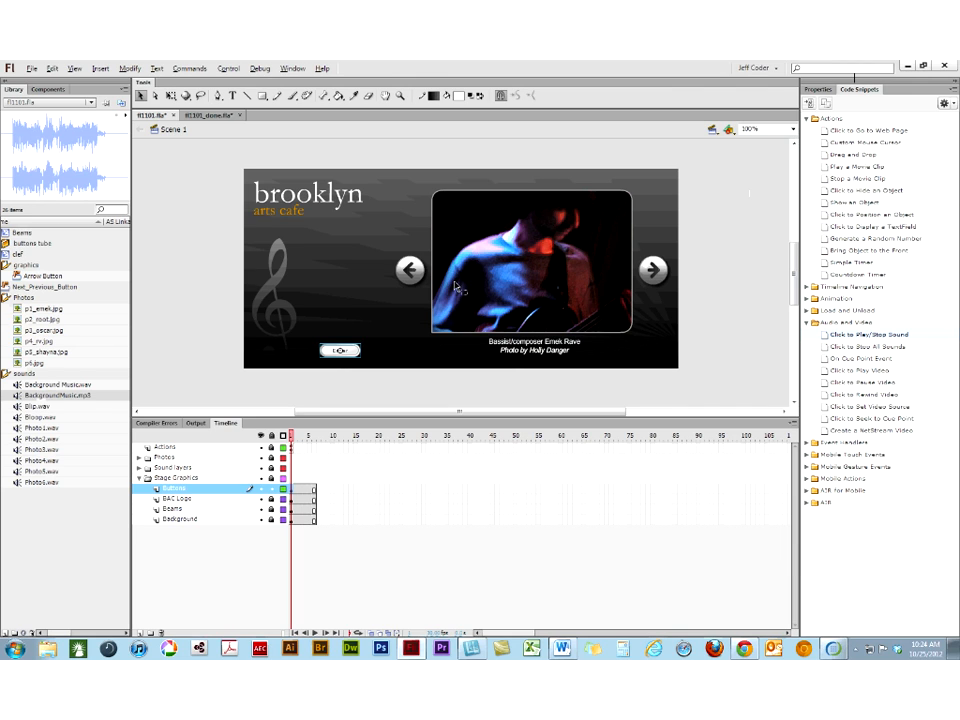
- Enlarge the Enter button moderately with Free Transform, keeping it near the stage's lower edge
{"action": "left_click", "coordinate": [326, 349]}
{"action": "key", "text": "q"}
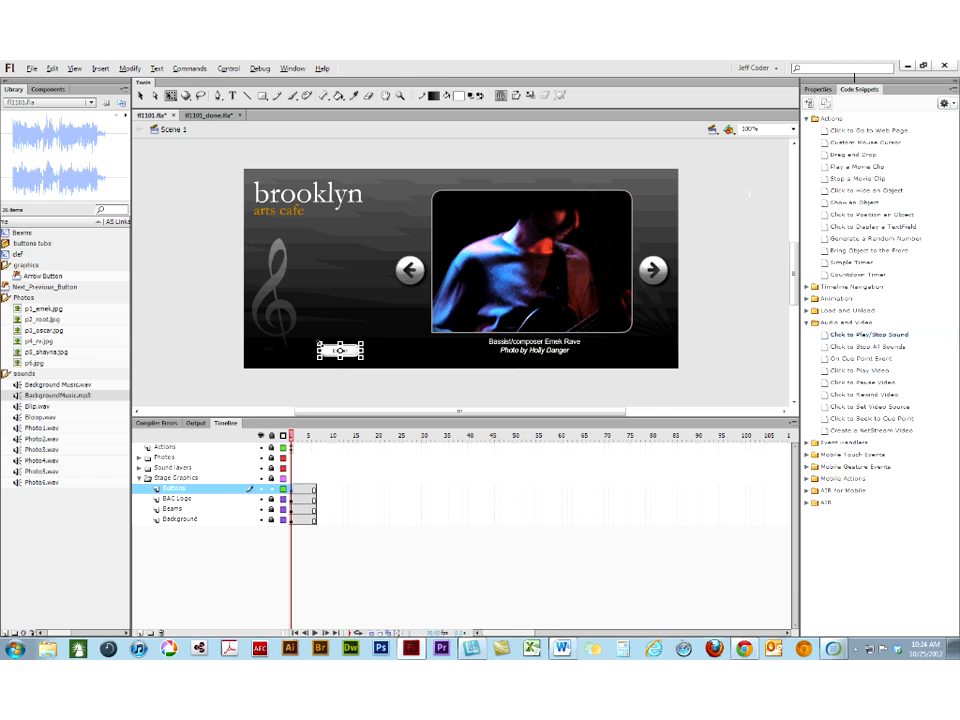
{"action": "mouse_move", "coordinate": [362, 357]}
{"action": "left_mouse_down"}
{"action": "mouse_move", "coordinate": [388, 368]}
{"action": "mouse_move", "coordinate": [381, 355]}
{"action": "left_mouse_up"}
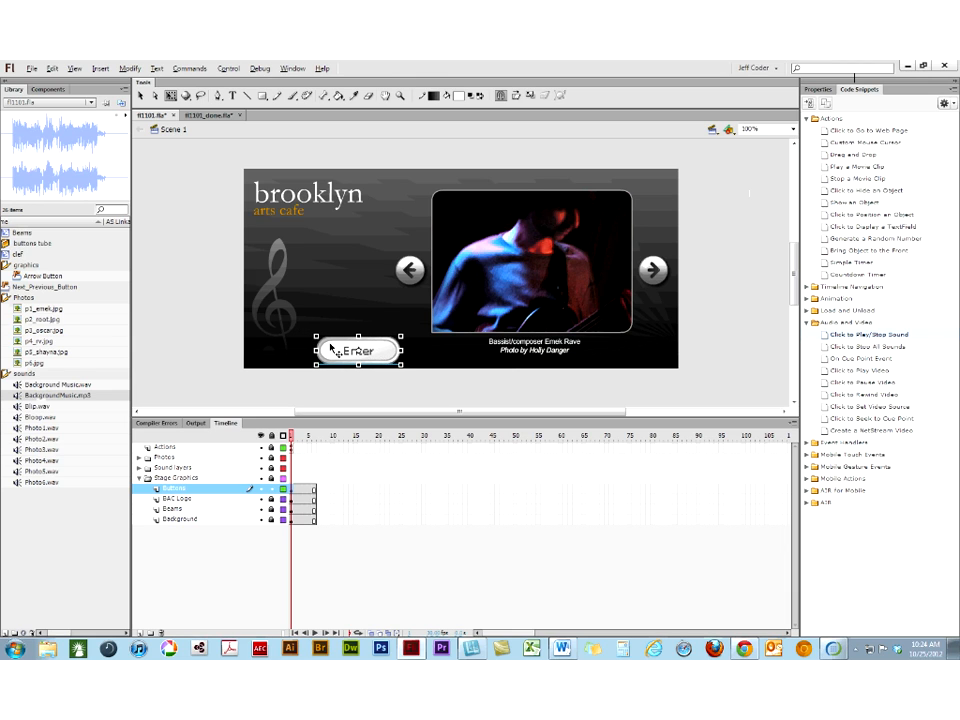
{"action": "left_click_drag", "start_coordinate": [316, 336], "coordinate": [335, 343]}
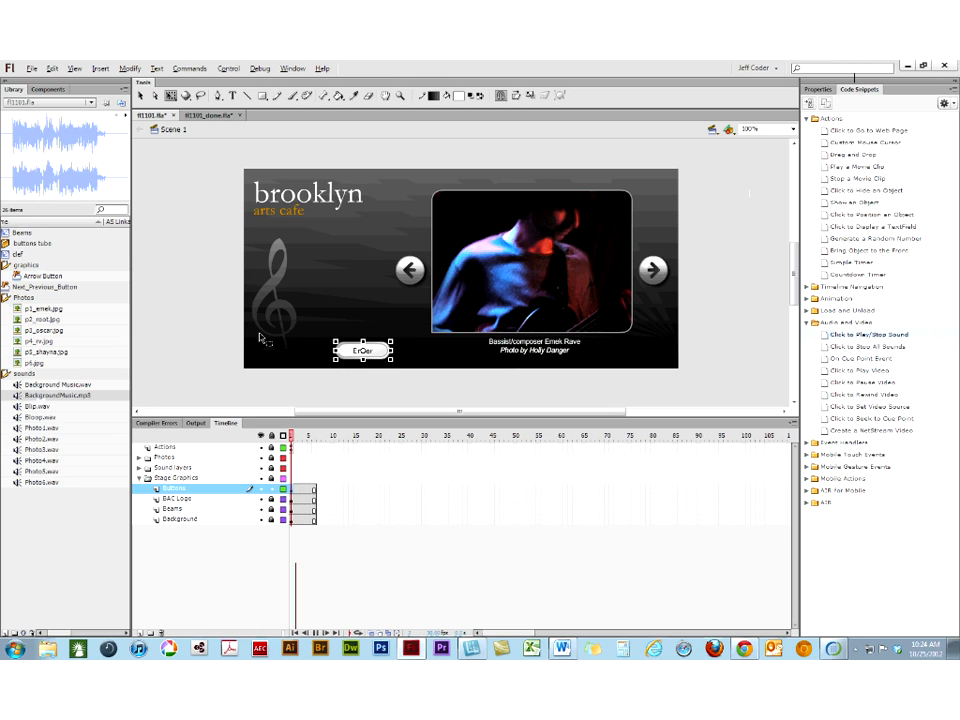
- Play the timeline to its last frame, look inside the tube grey button symbol and return to Scene 1
{"action": "key", "text": "Return"}
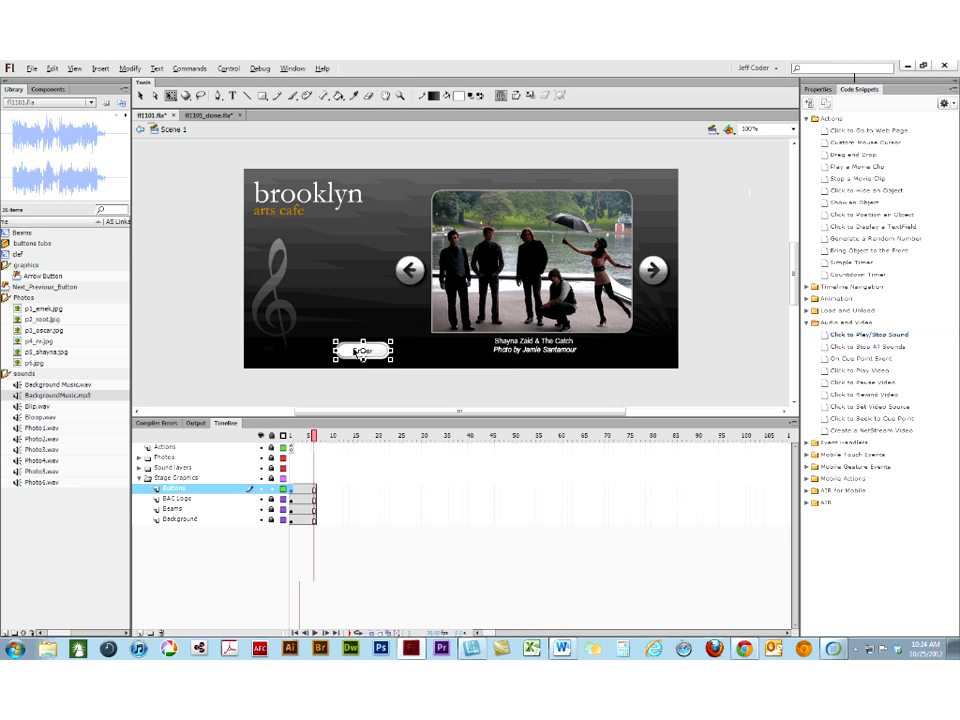
{"action": "double_click", "coordinate": [360, 352]}
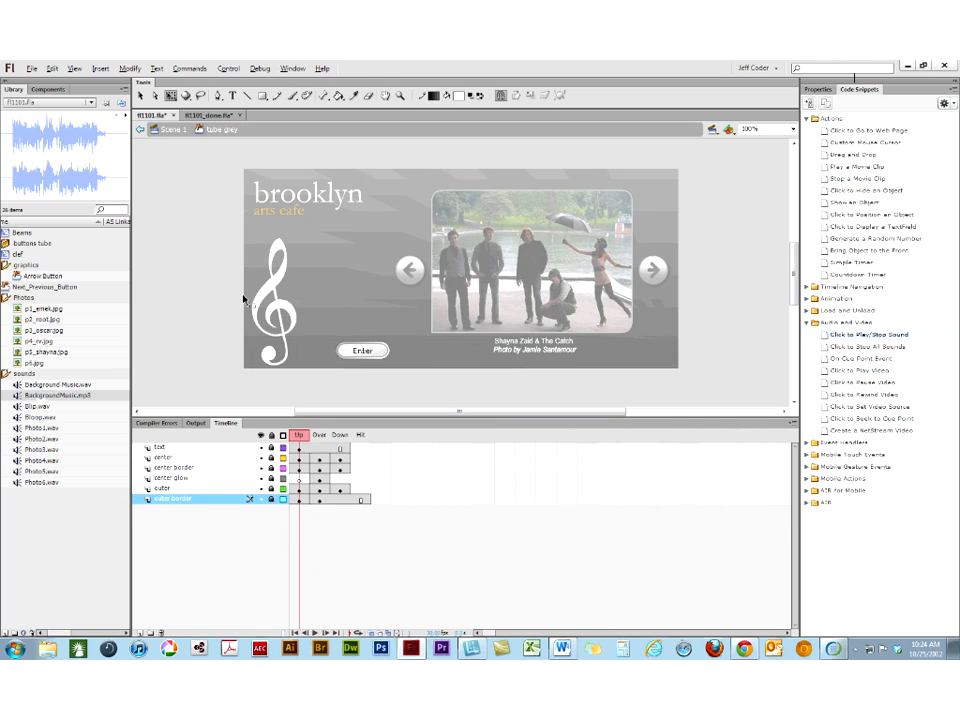
{"action": "left_click", "coordinate": [178, 131]}
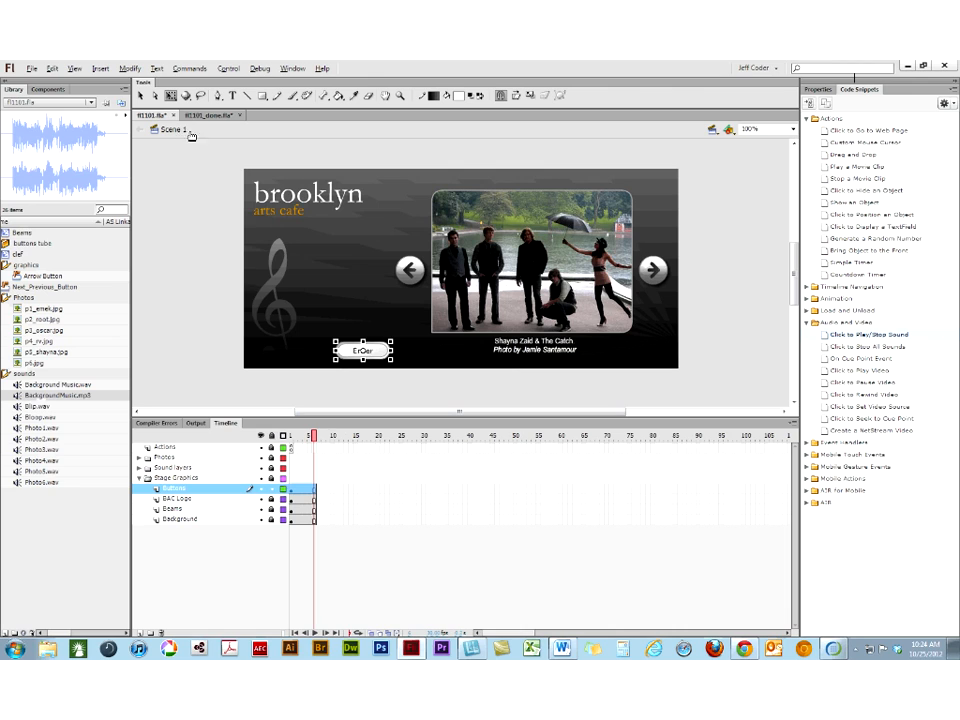
- Expand the Sound layers folder and set the sound on frame 1 of the Background Music layer to None
{"action": "left_click", "coordinate": [167, 176]}
{"action": "left_click", "coordinate": [140, 468]}
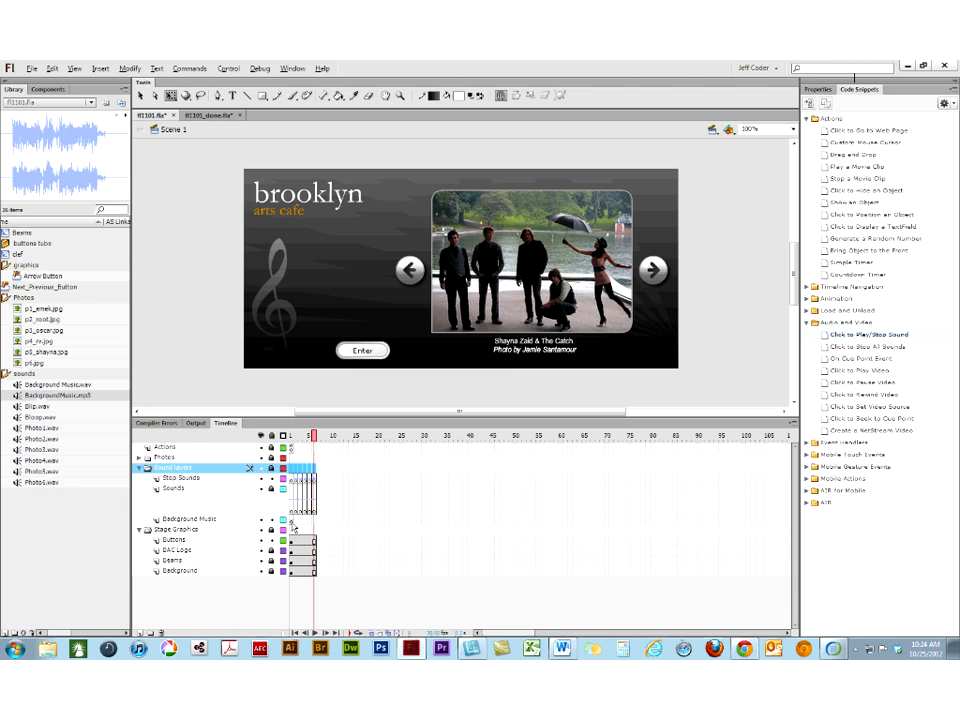
{"action": "left_click", "coordinate": [292, 521]}
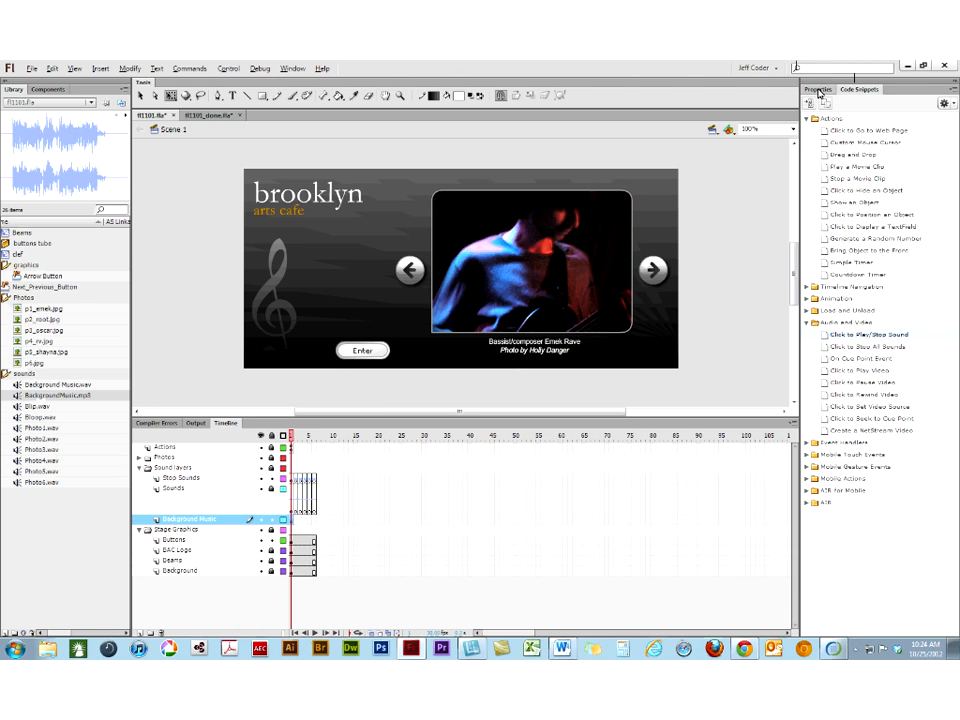
{"action": "left_click", "coordinate": [818, 89]}
{"action": "left_click", "coordinate": [872, 195]}
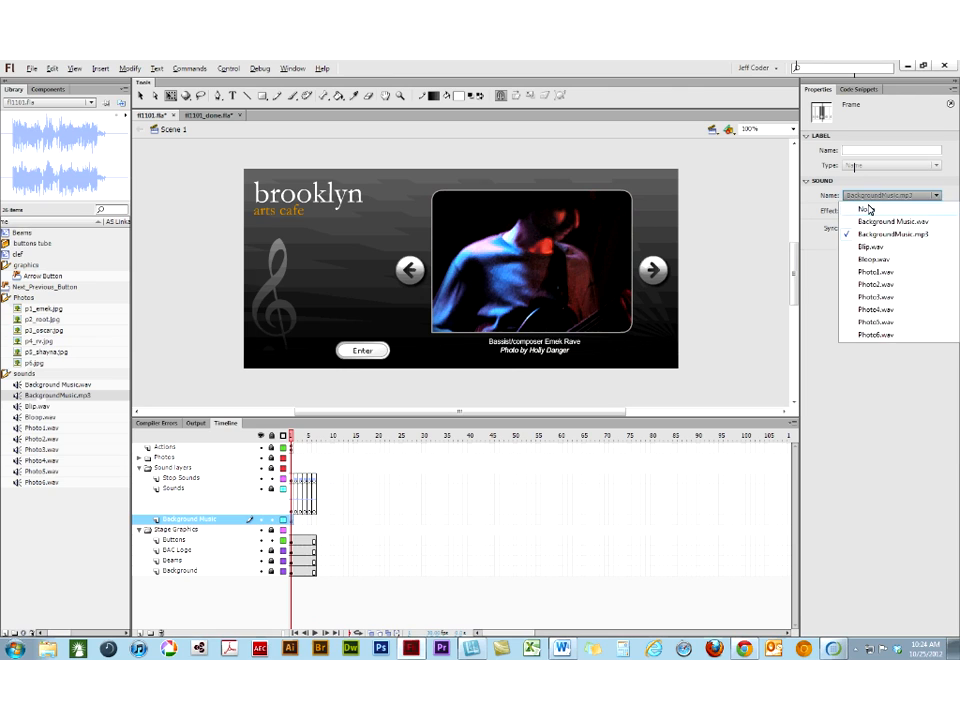
{"action": "left_click", "coordinate": [869, 208]}
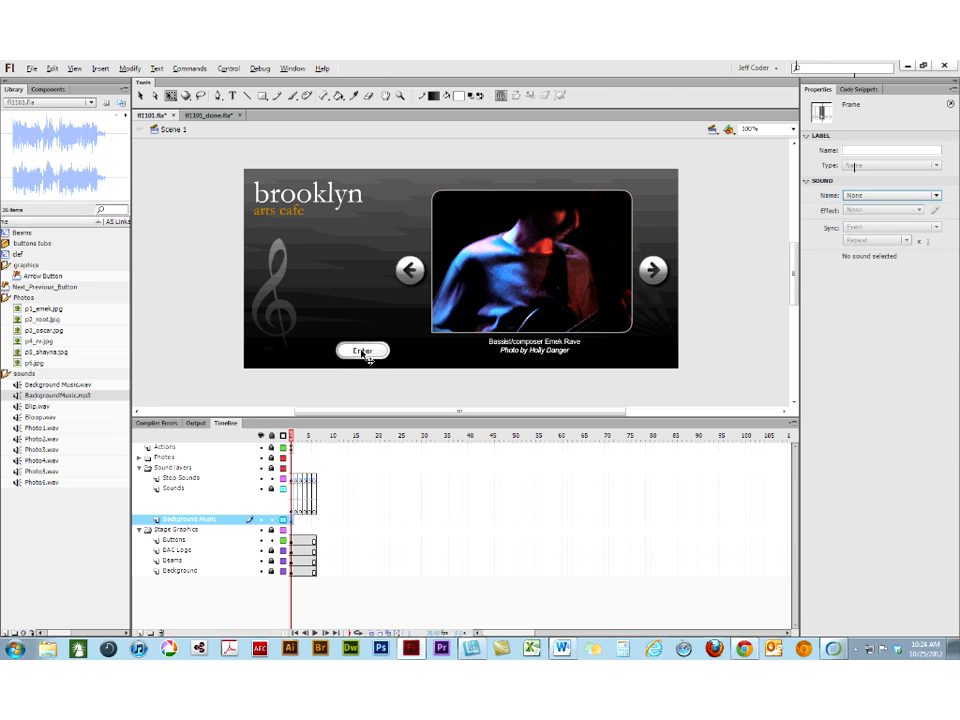
- Open the Enter button's symbol for editing, unlock its text layer and select the whole Enter label
{"action": "left_click", "coordinate": [365, 353]}
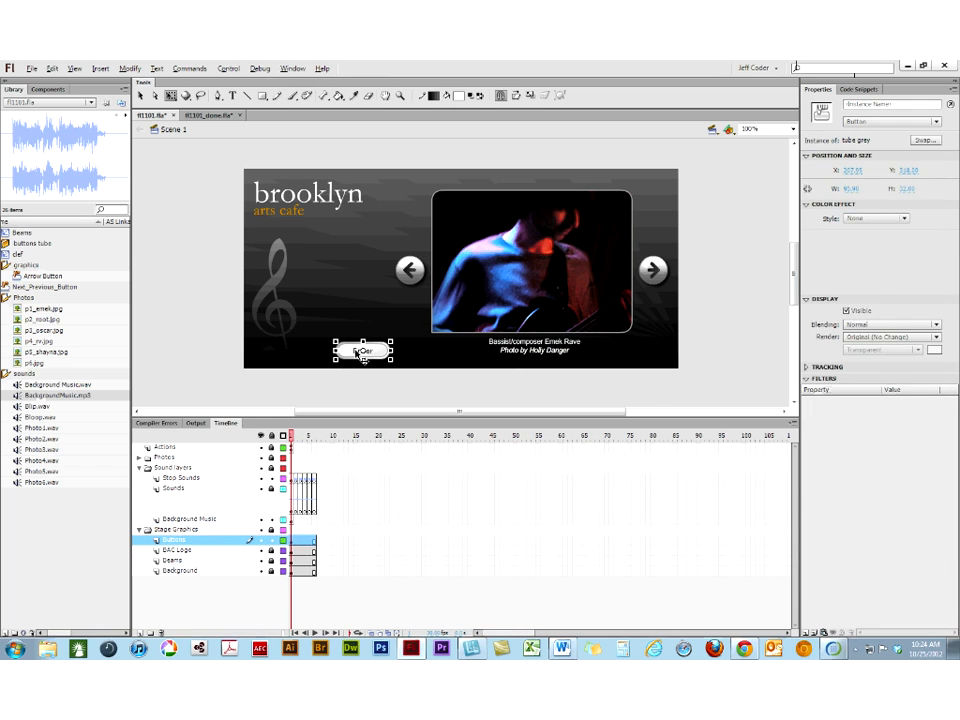
{"action": "double_click", "coordinate": [363, 352]}
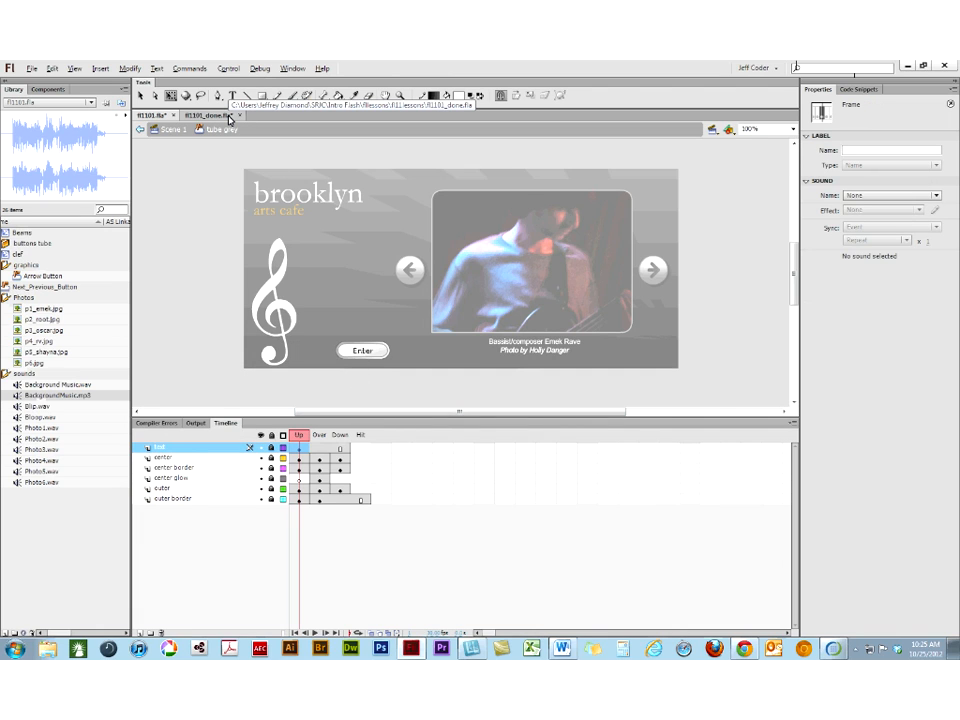
{"action": "key", "text": "ctrl+="}
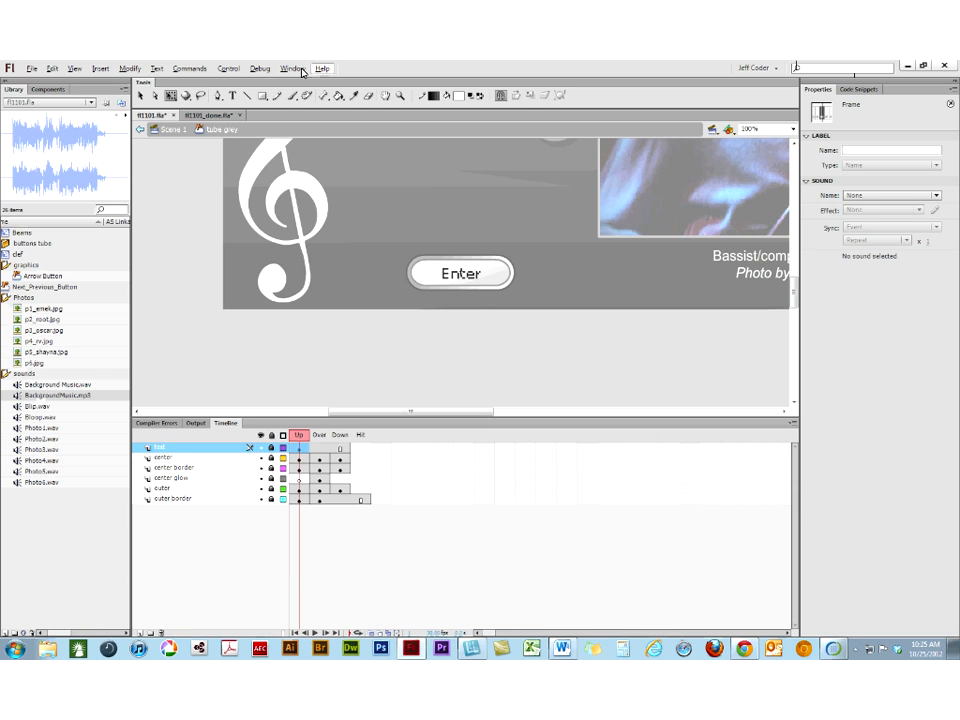
{"action": "left_click", "coordinate": [233, 96]}
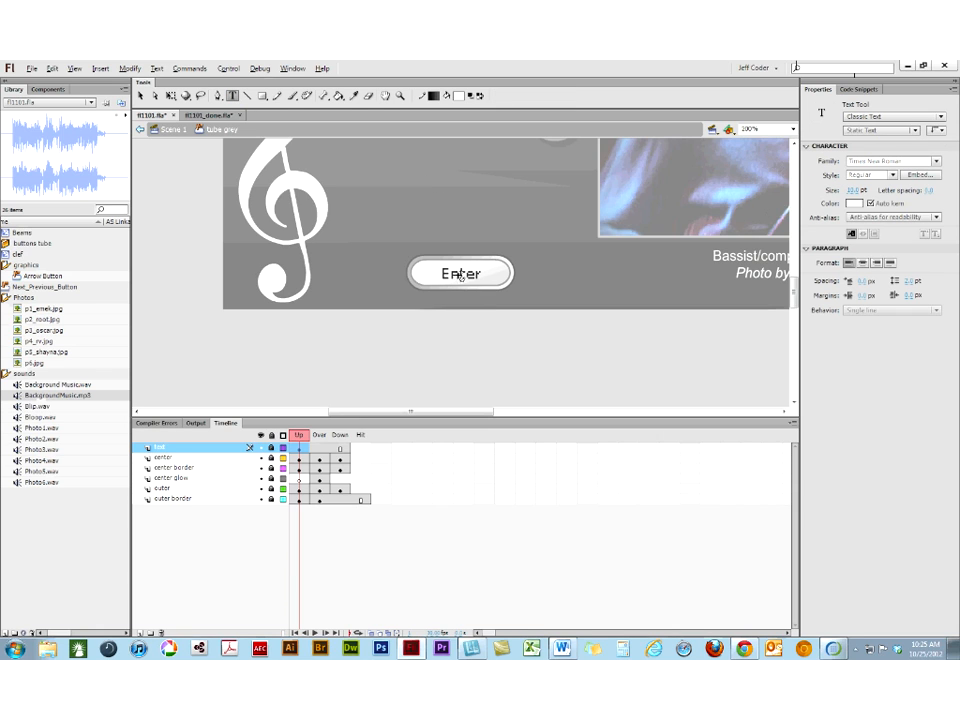
{"action": "left_click", "coordinate": [271, 447]}
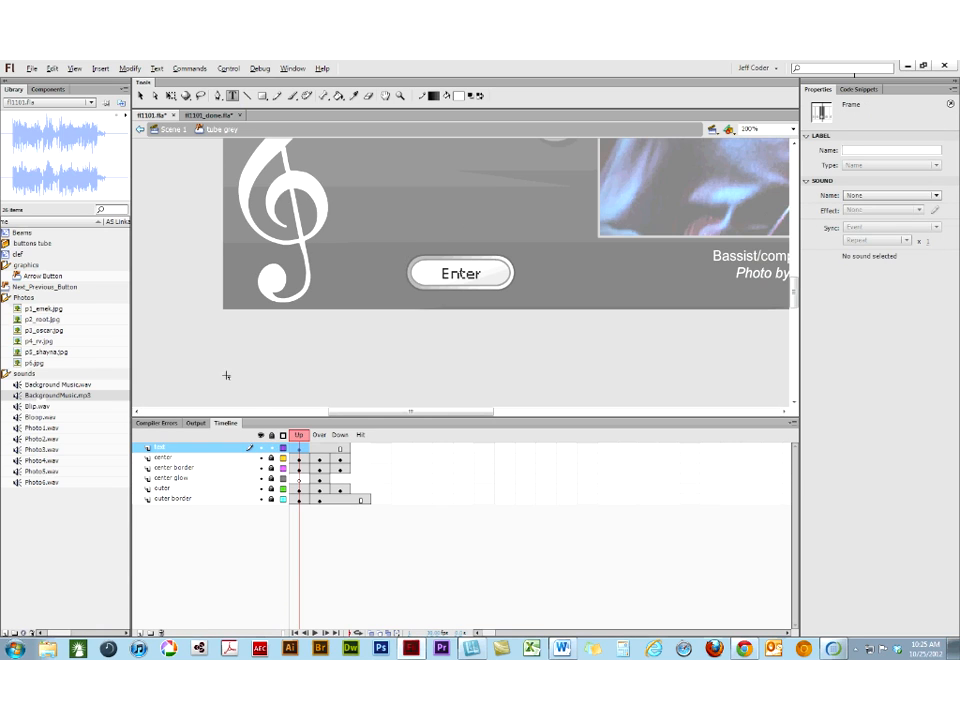
{"action": "left_click", "coordinate": [141, 96]}
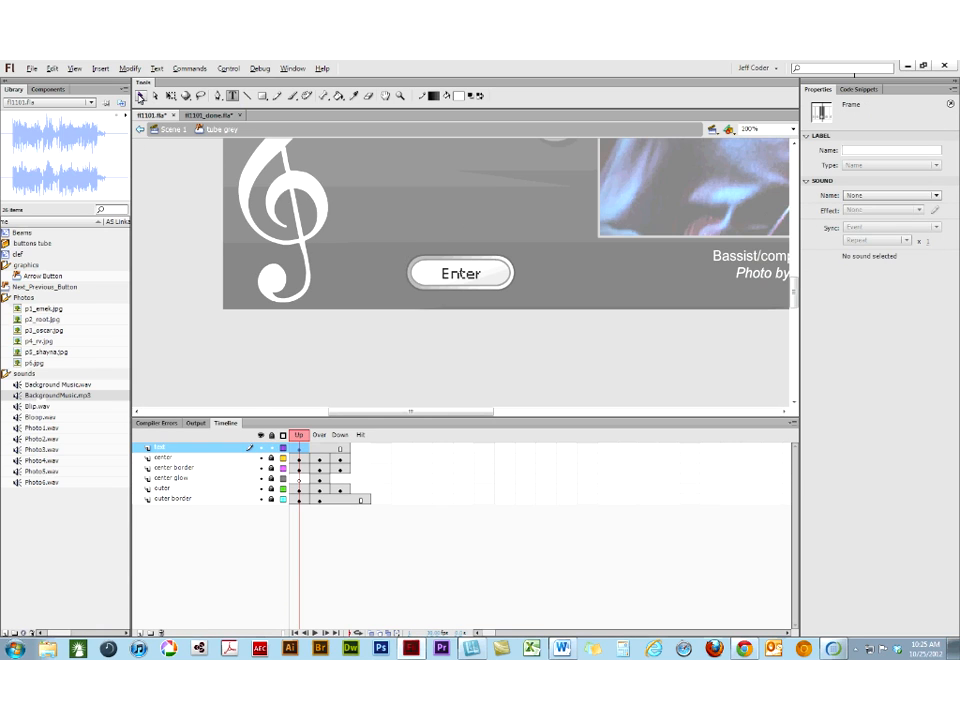
{"action": "left_click", "coordinate": [454, 275]}
{"action": "double_click", "coordinate": [459, 278]}
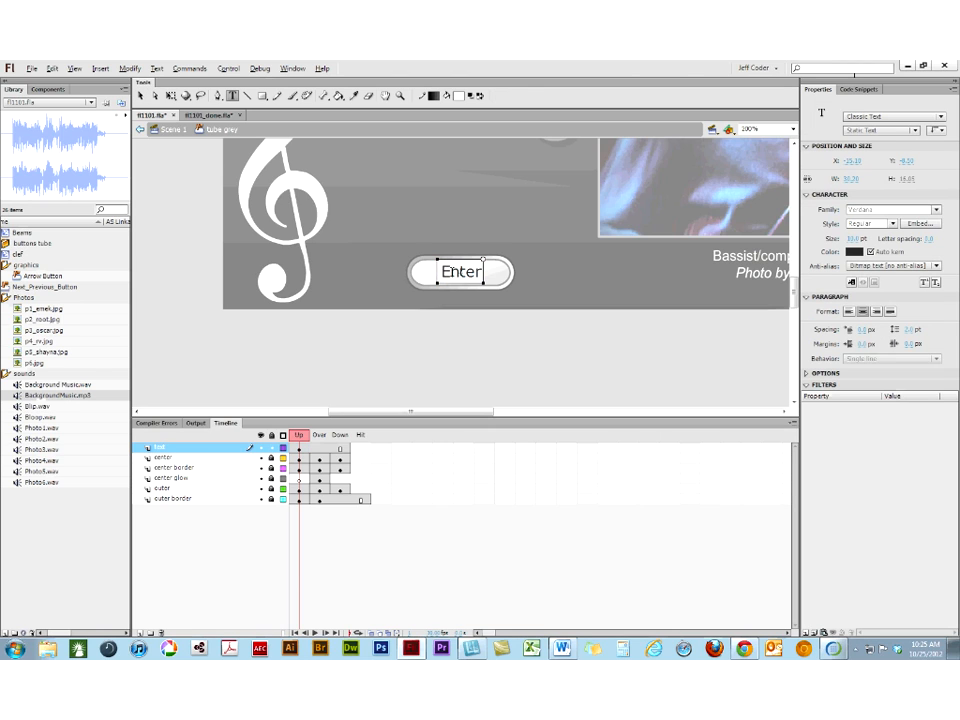
{"action": "left_click_drag", "start_coordinate": [483, 276], "coordinate": [402, 268]}
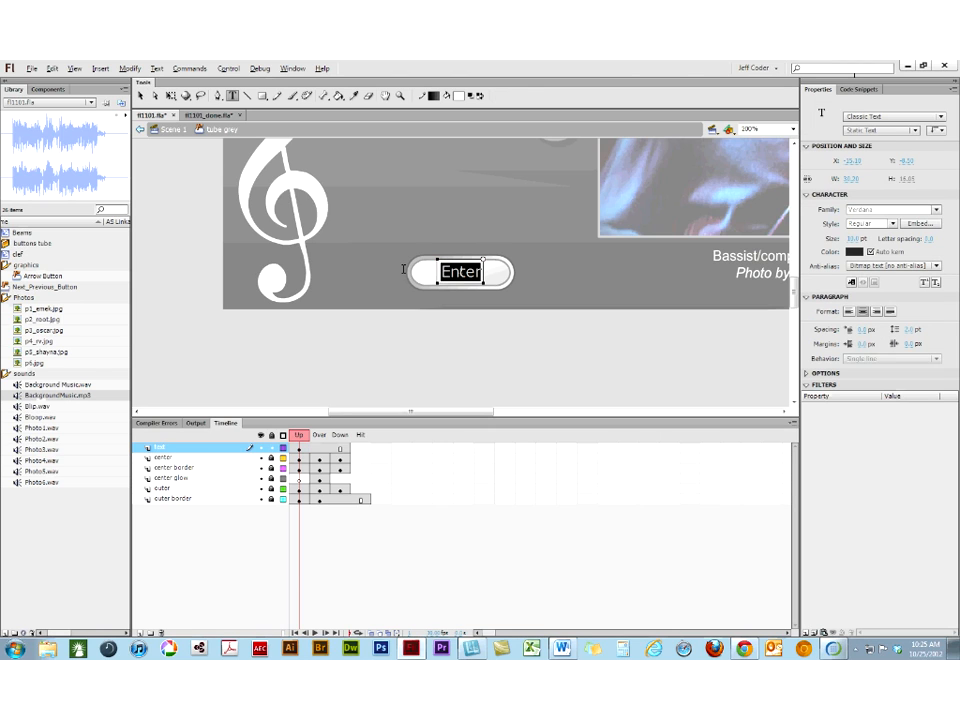
{"action": "type", "text": "B"}
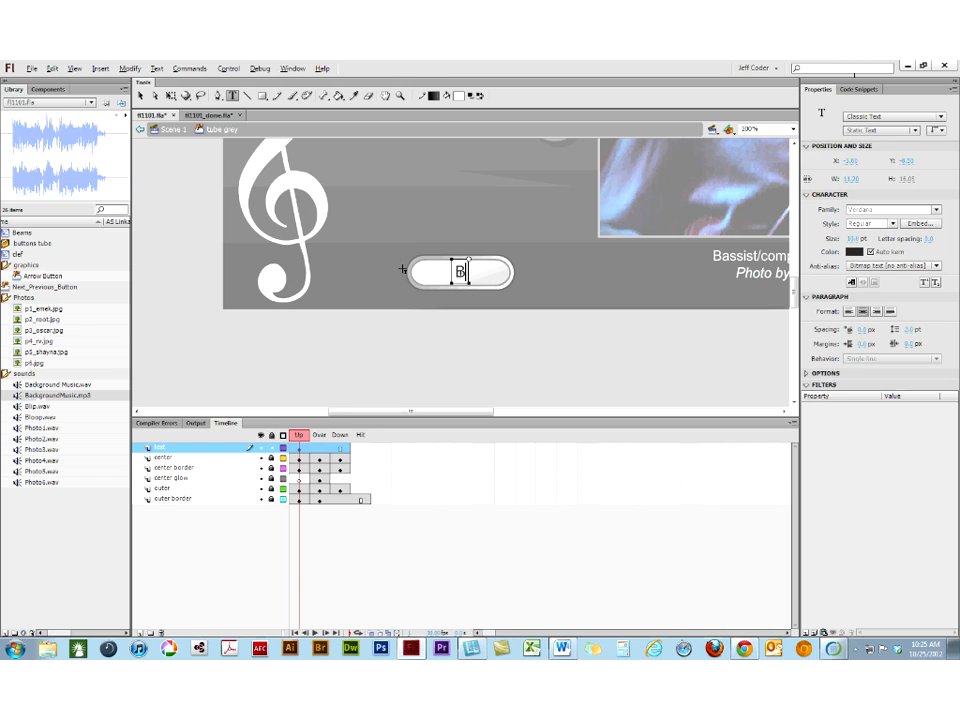
{"action": "type", "text": "ackground"}
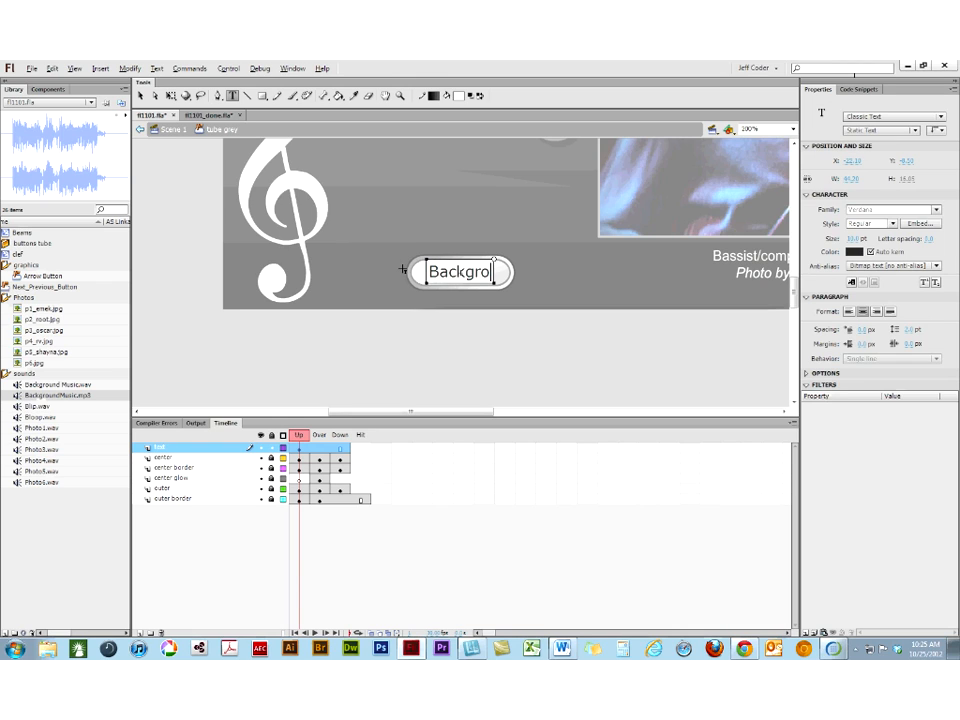
{"action": "key", "text": "BackSpace"}
{"action": "key", "text": "BackSpace"}
{"action": "key", "text": "BackSpace"}
{"action": "key", "text": "BackSpace"}
{"action": "key", "text": "BackSpace"}
{"action": "key", "text": "BackSpace"}
{"action": "key", "text": "BackSpace"}
{"action": "key", "text": "BackSpace"}
{"action": "key", "text": "BackSpace"}
{"action": "key", "text": "BackSpace"}
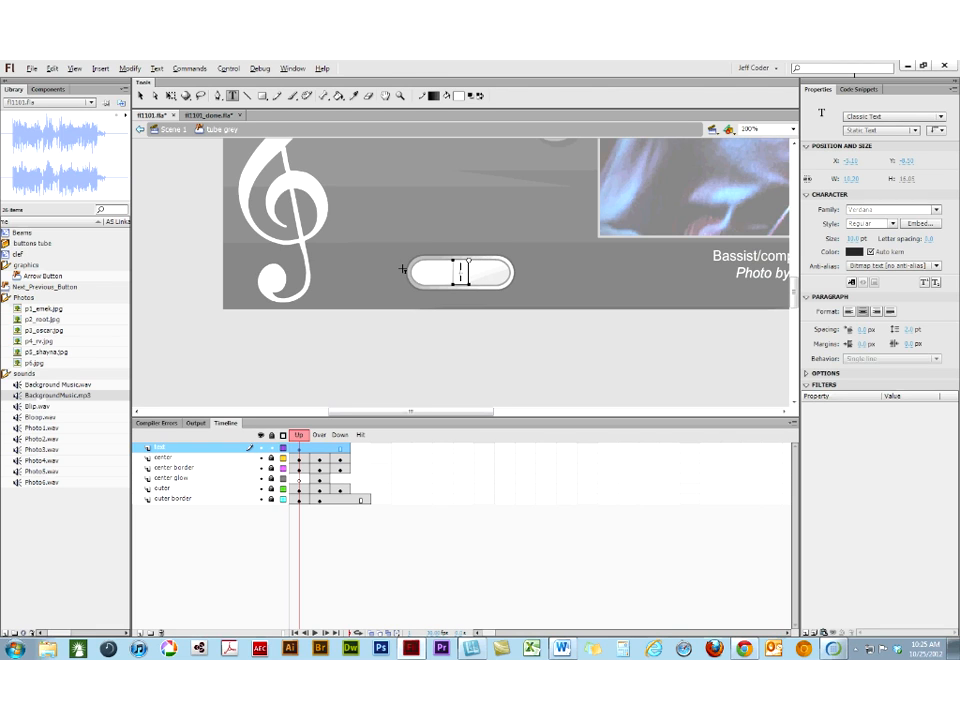
- Change the button's label to "BG- On-Off" and return to Scene 1
{"action": "type", "text": "BG"}
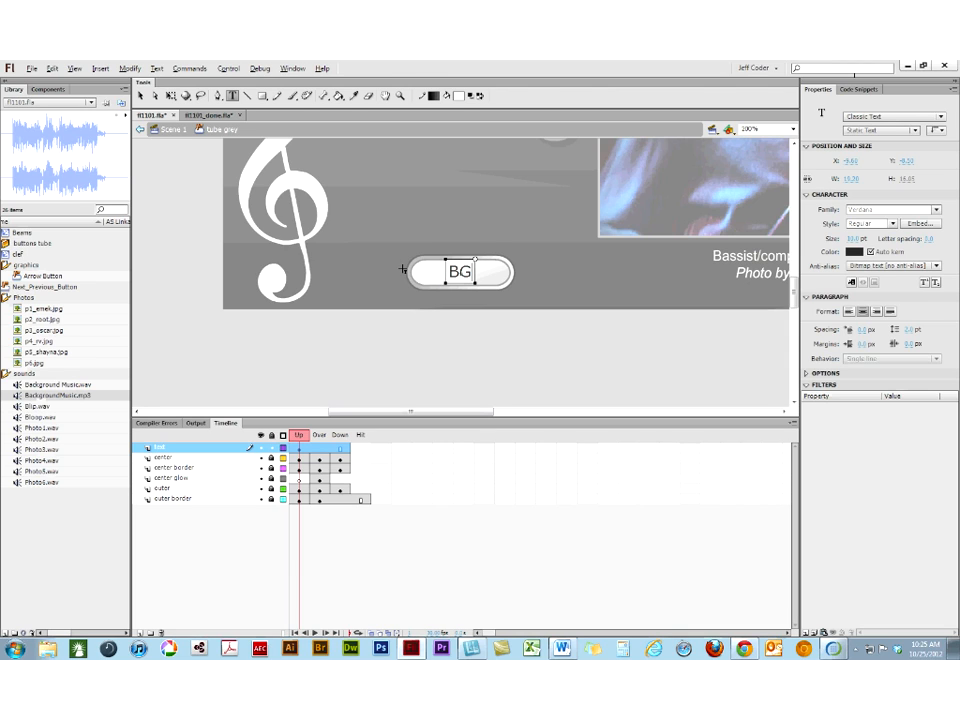
{"action": "type", "text": "-"}
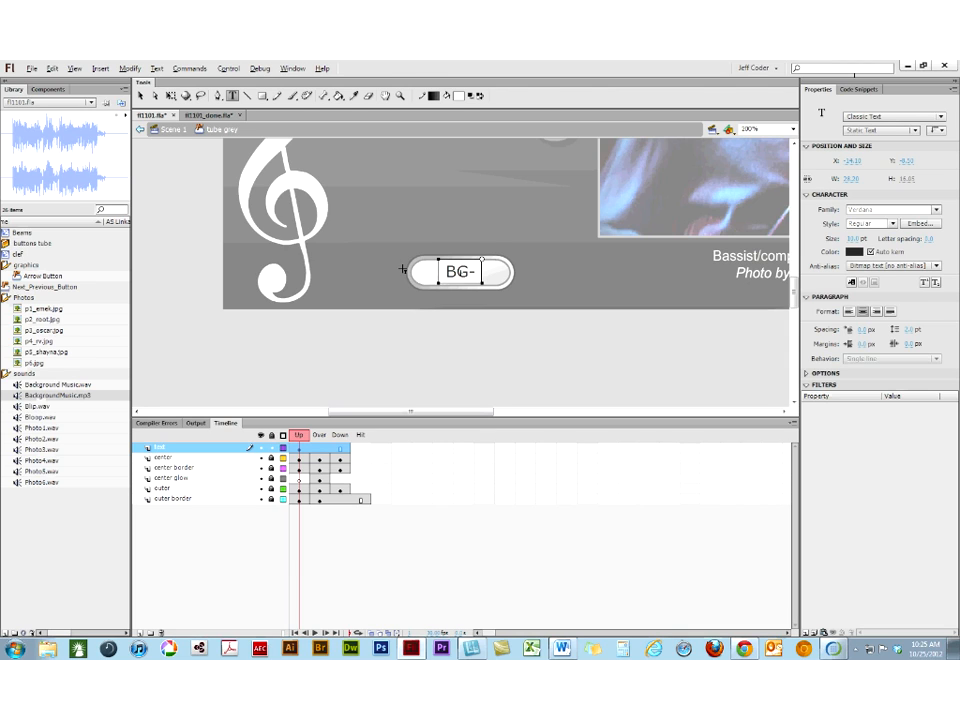
{"action": "type", "text": "> On-"}
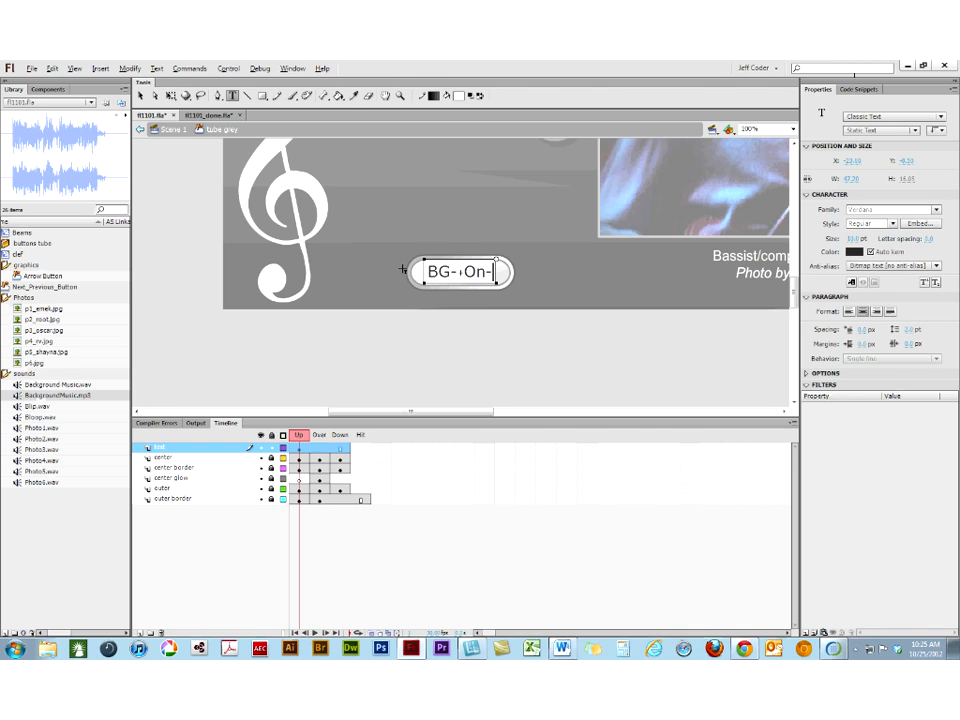
{"action": "type", "text": "Off"}
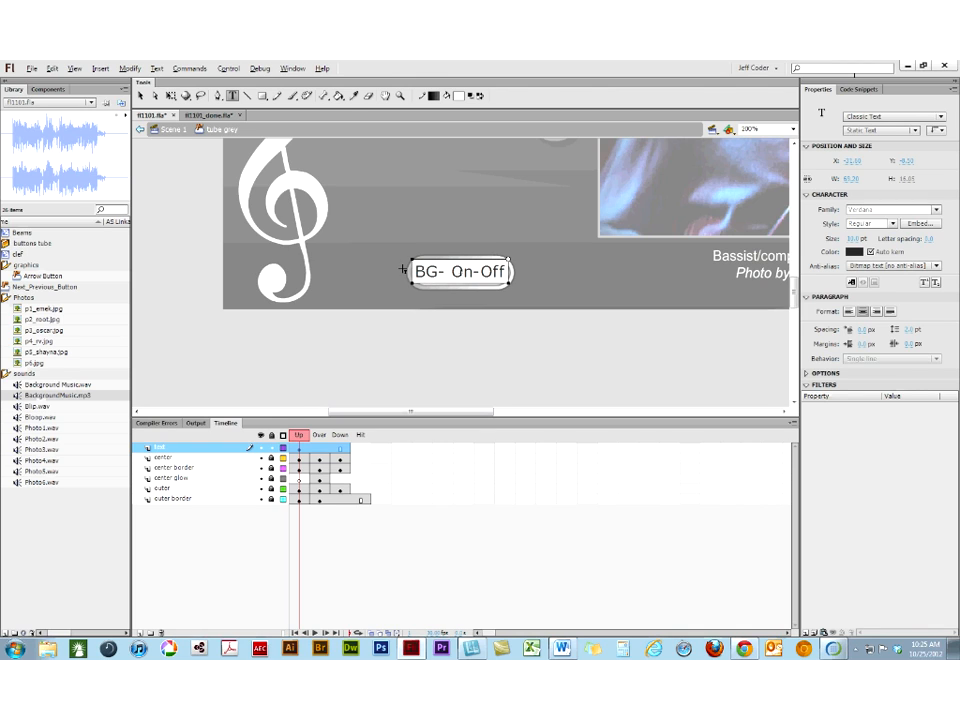
{"action": "key", "text": "Escape"}
{"action": "left_click", "coordinate": [141, 97]}
{"action": "left_click", "coordinate": [428, 274]}
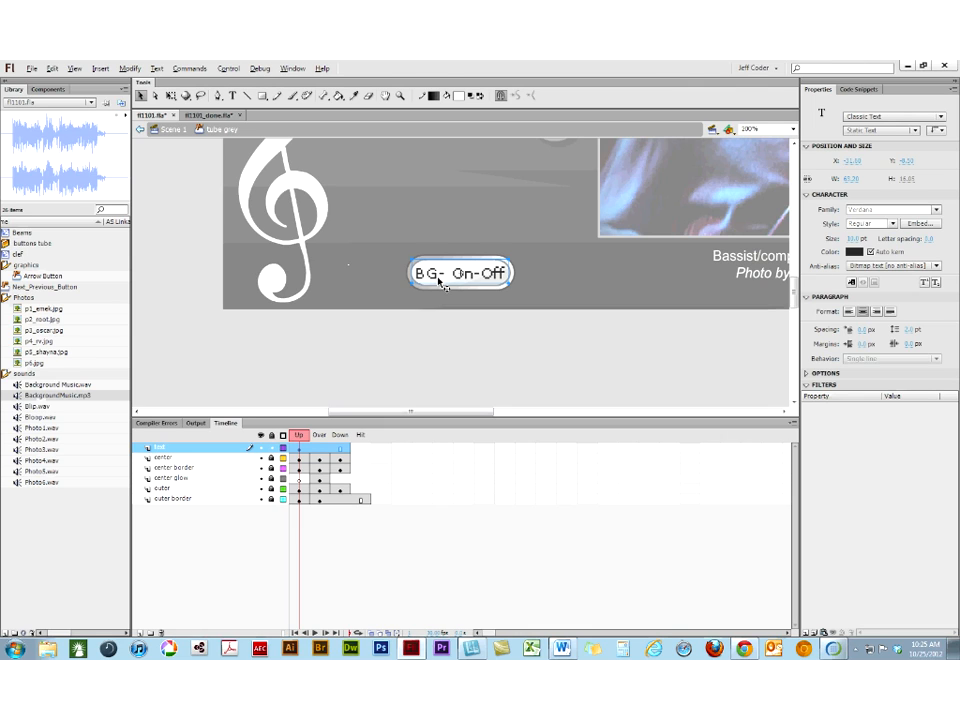
{"action": "left_click", "coordinate": [174, 131]}
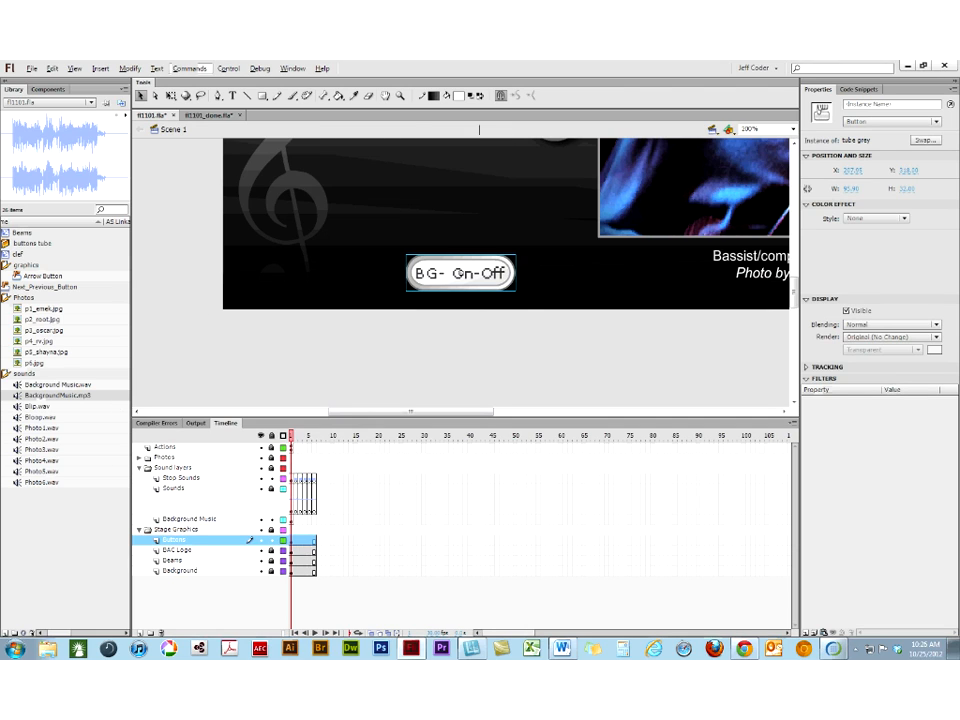
- Delete the Background Music layer from the Sound layers folder
{"action": "double_click", "coordinate": [399, 96]}
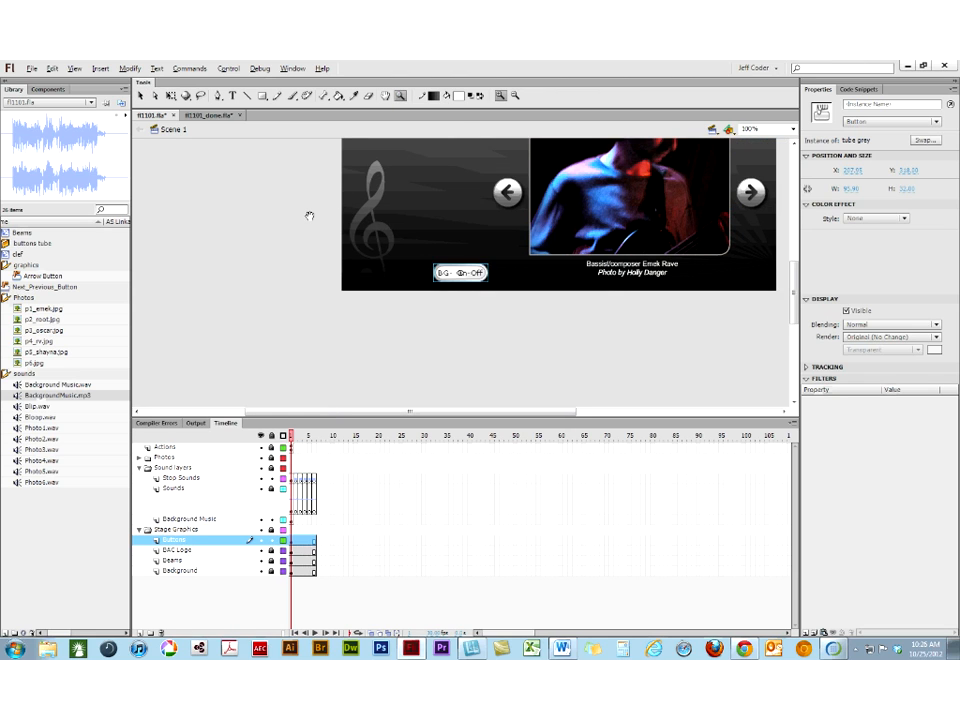
{"action": "left_click_drag", "start_coordinate": [309, 216], "coordinate": [229, 301]}
{"action": "left_click", "coordinate": [141, 96]}
{"action": "left_click", "coordinate": [208, 357]}
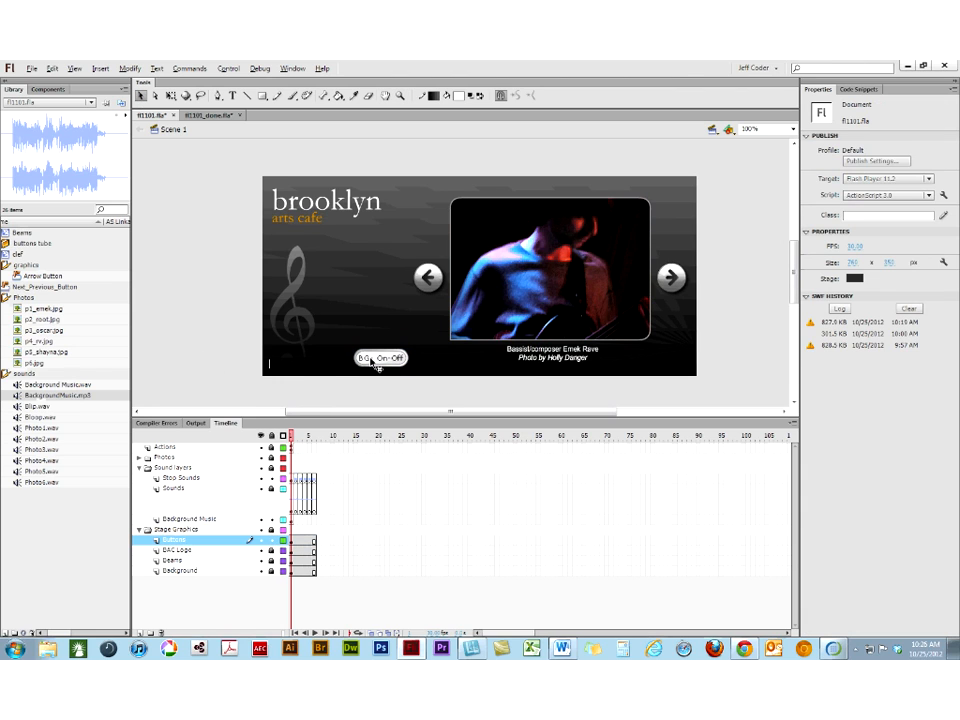
{"action": "left_click", "coordinate": [373, 363]}
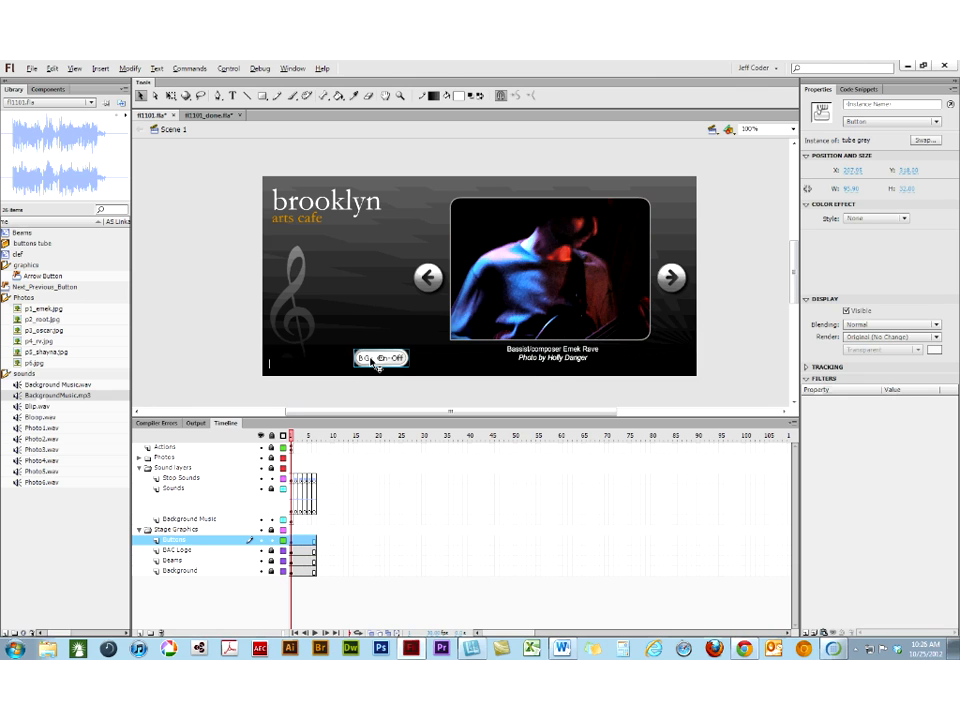
{"action": "left_click", "coordinate": [183, 520]}
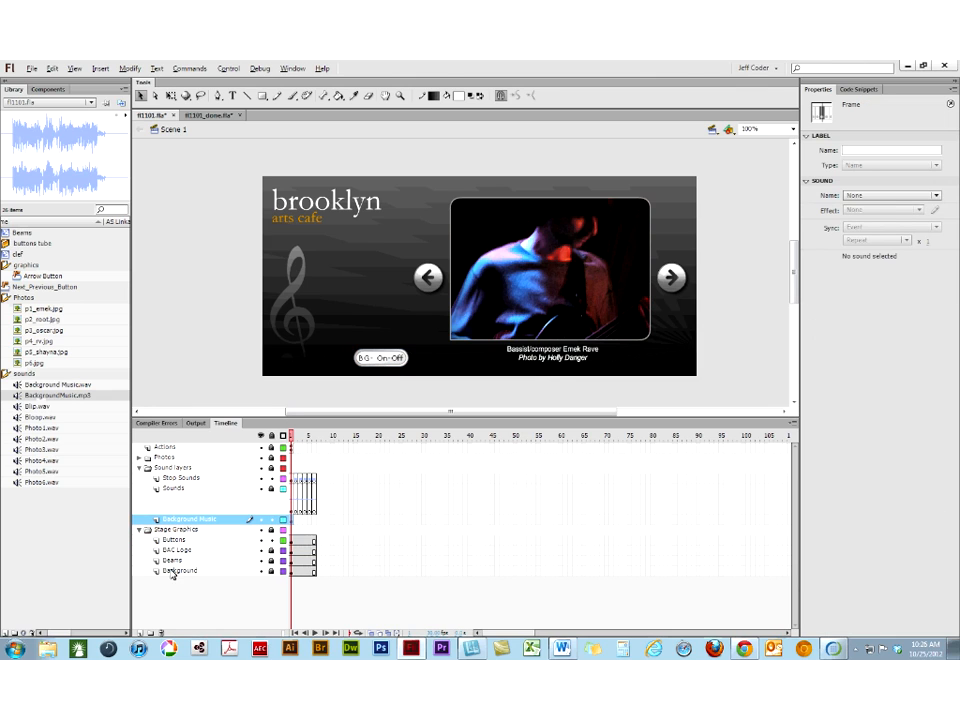
{"action": "left_click", "coordinate": [161, 634]}
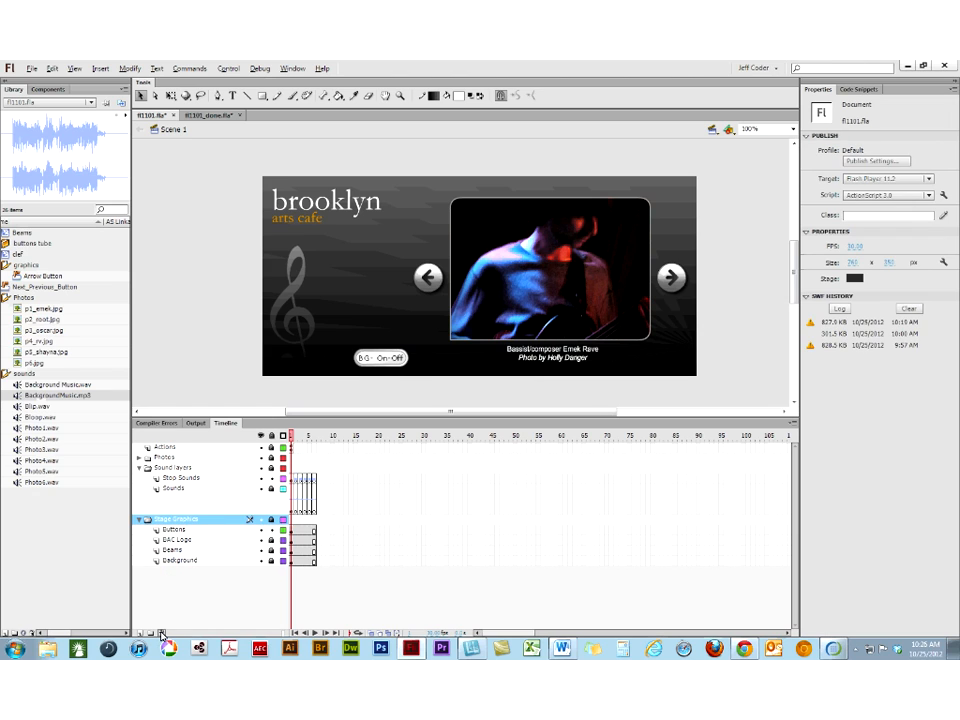
- Apply the Click to Play/Stop Sound code snippet to the BG- On-Off button, giving it the instance name bg_btn
{"action": "left_click", "coordinate": [370, 362]}
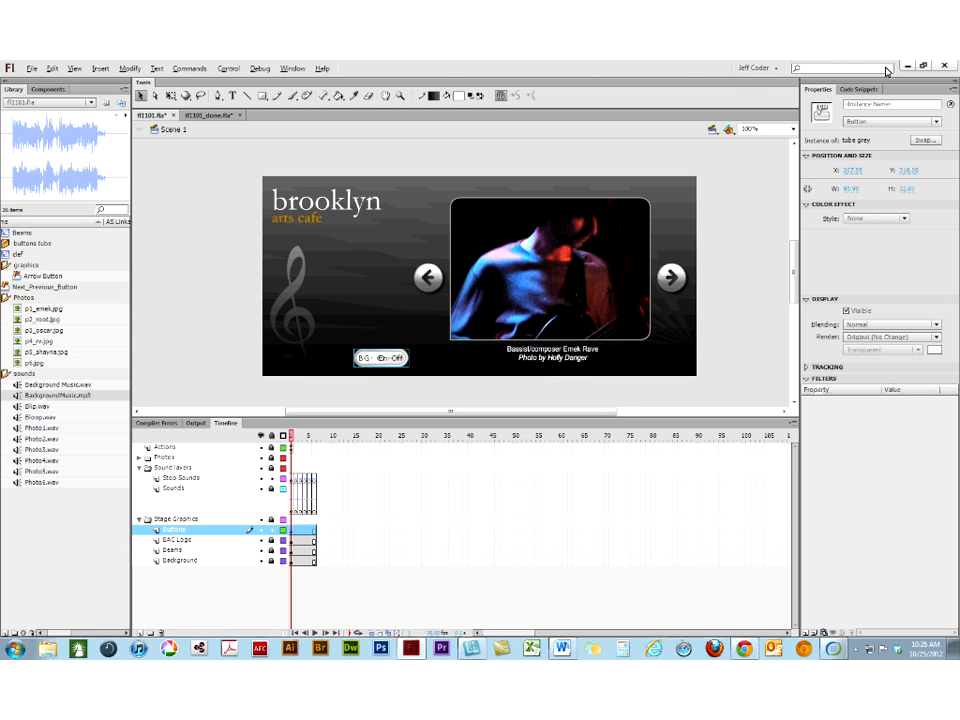
{"action": "left_click", "coordinate": [845, 90]}
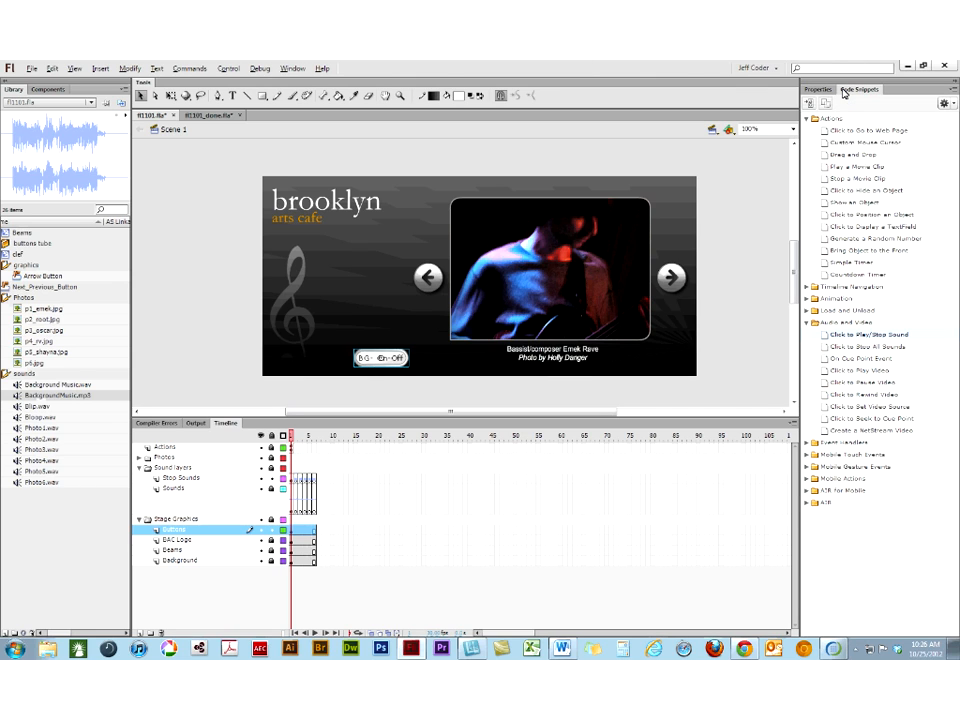
{"action": "double_click", "coordinate": [827, 336]}
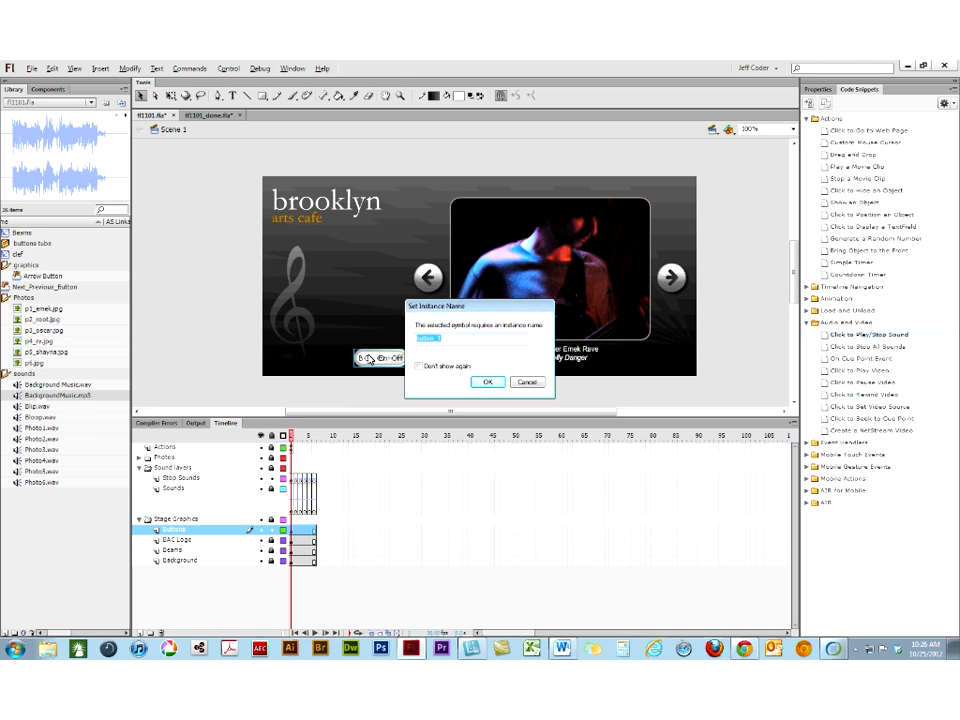
{"action": "type", "text": "bg_btn"}
{"action": "key", "text": "Return"}
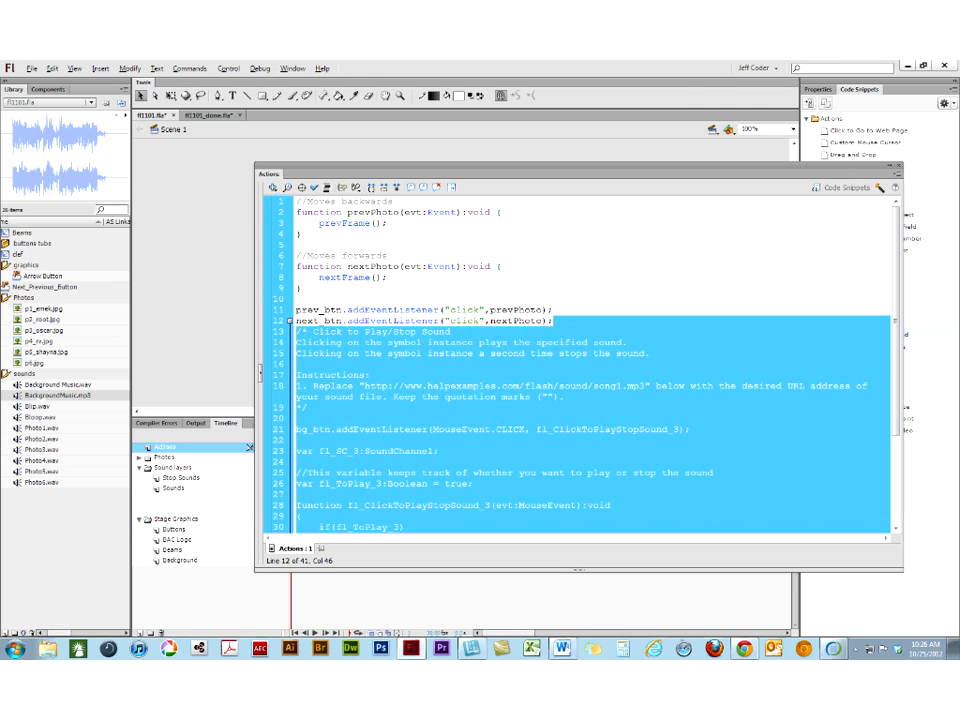
- Separate the inserted snippet from the existing code with a blank line and delete its instruction comment block
{"action": "left_click", "coordinate": [292, 333]}
{"action": "key", "text": "Left"}
{"action": "key", "text": "Return"}
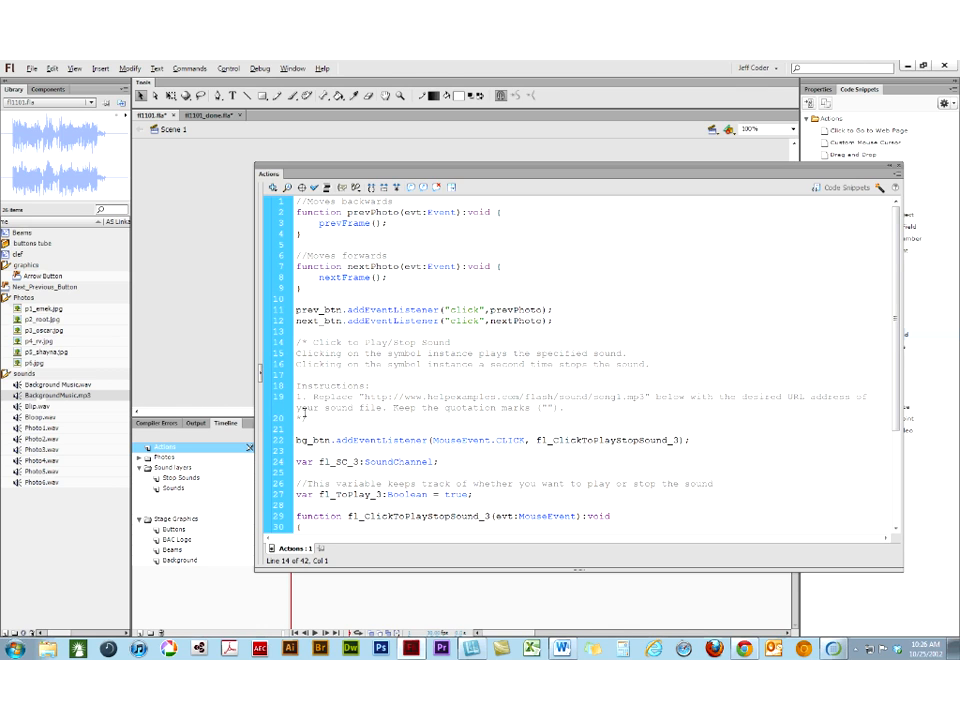
{"action": "left_click", "coordinate": [296, 440], "text": "shift"}
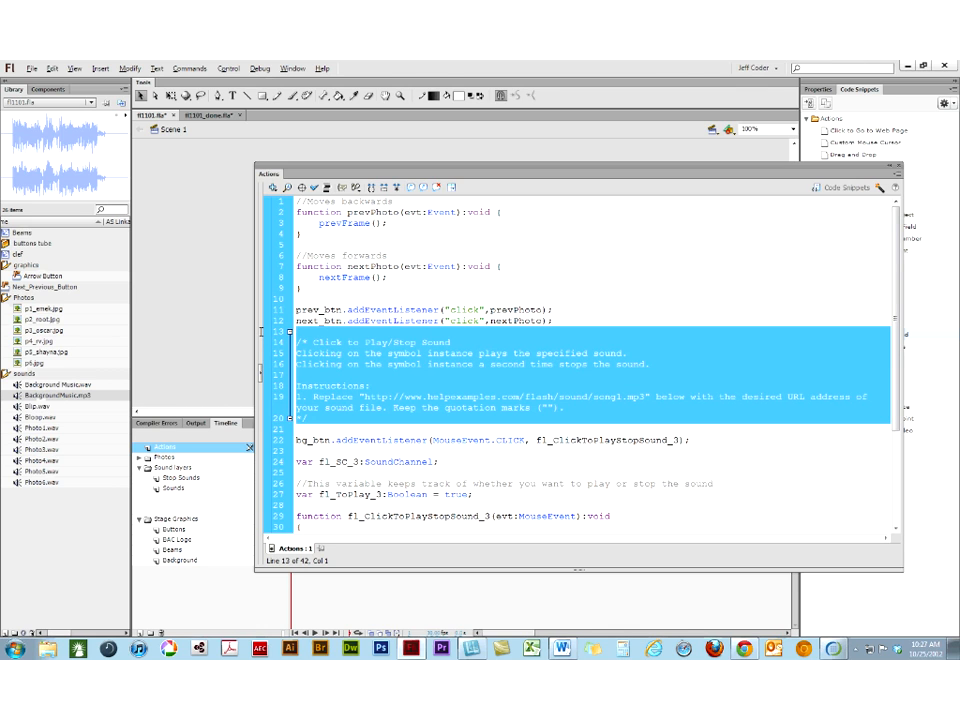
{"action": "key", "text": "Delete"}
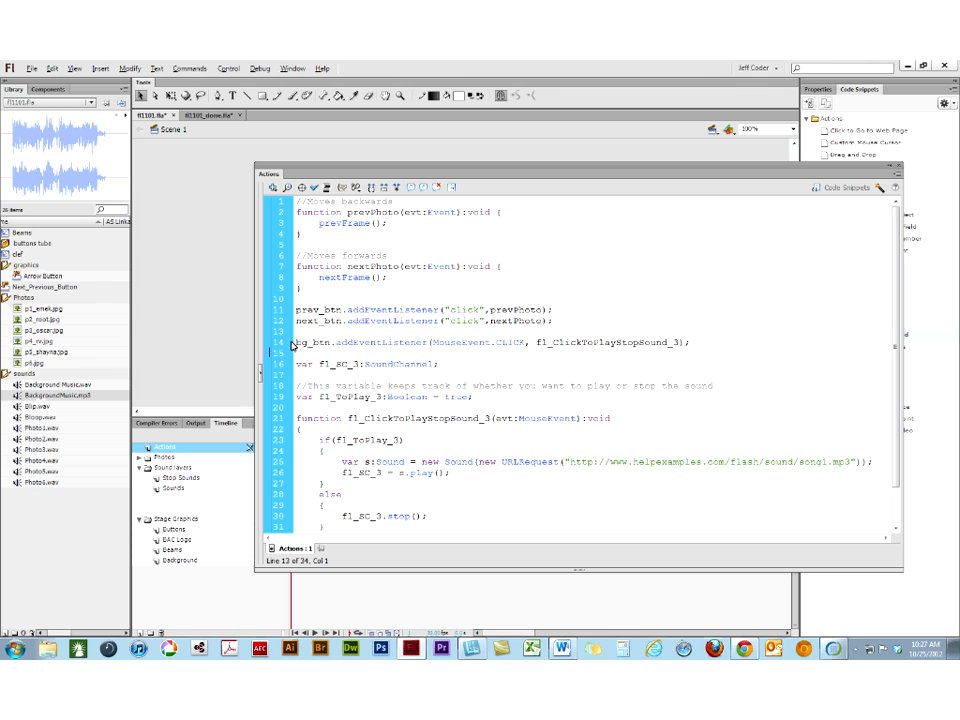
- Move the bg_btn event listener line below the play/stop function's closing brace and remove the leftover blank lines above the SoundChannel variable
{"action": "left_click", "coordinate": [294, 345]}
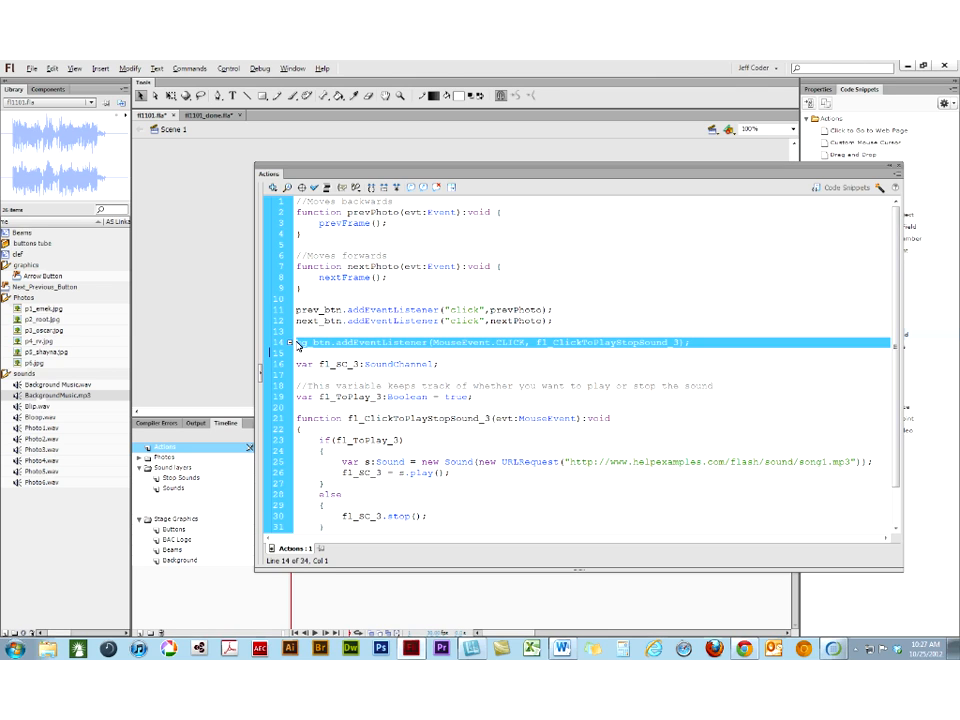
{"action": "left_click", "coordinate": [298, 346]}
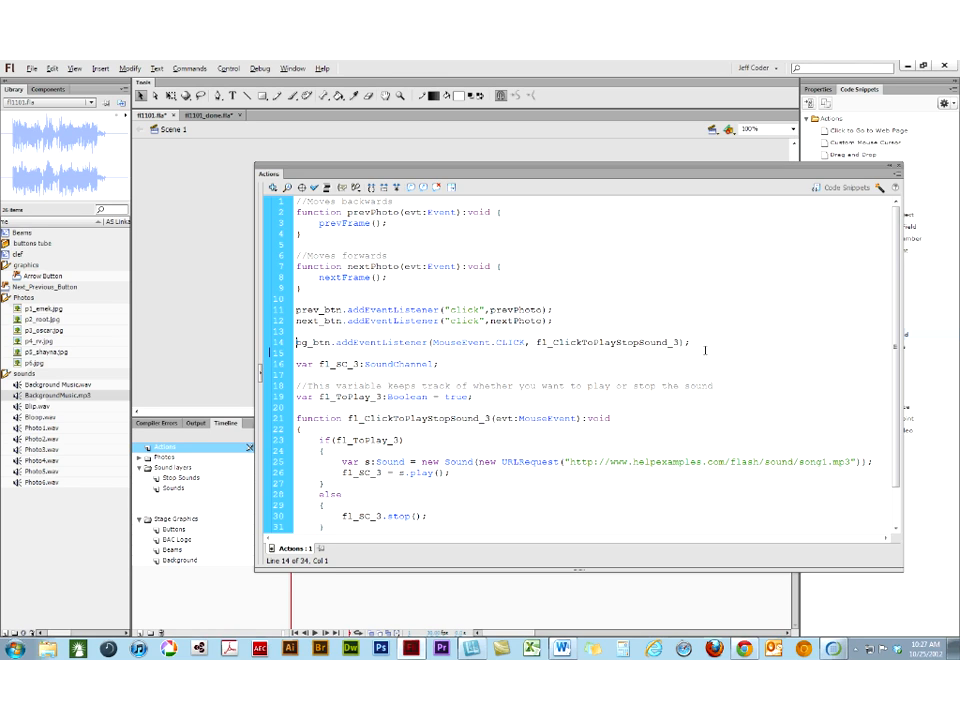
{"action": "left_click_drag", "start_coordinate": [705, 342], "coordinate": [283, 346]}
{"action": "key", "text": "ctrl+x"}
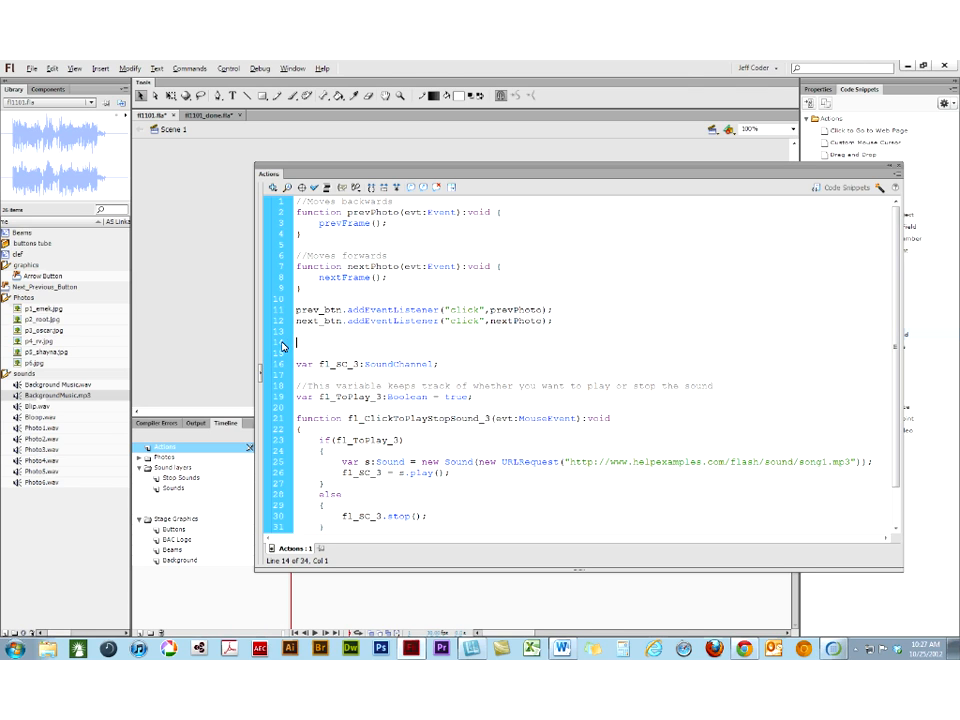
{"action": "left_click", "coordinate": [296, 365]}
{"action": "key", "text": "BackSpace"}
{"action": "key", "text": "BackSpace"}
{"action": "left_click", "coordinate": [306, 524]}
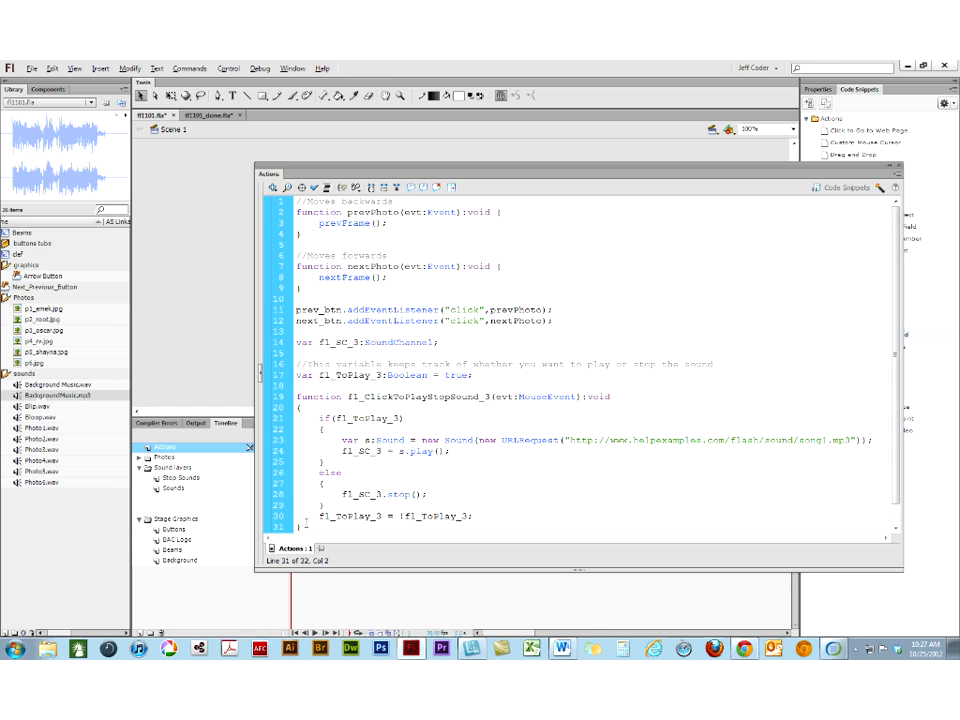
{"action": "key", "text": "Return"}
{"action": "key", "text": "Return"}
{"action": "key", "text": "ctrl+v"}
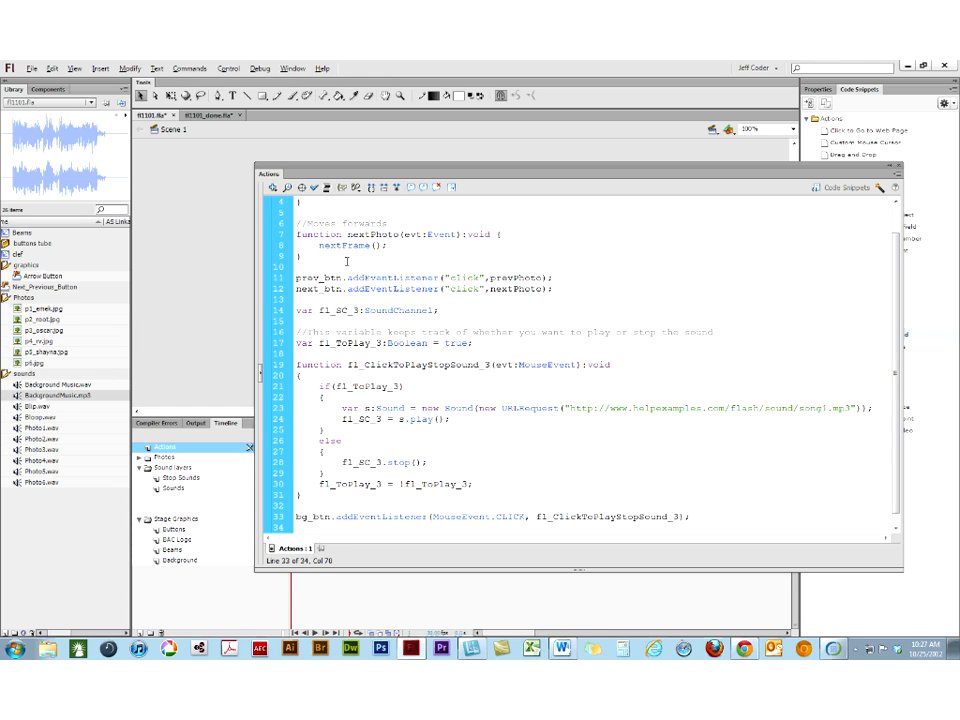
{"action": "scroll", "coordinate": [311, 298], "scroll_direction": "down", "scroll_amount": 1}
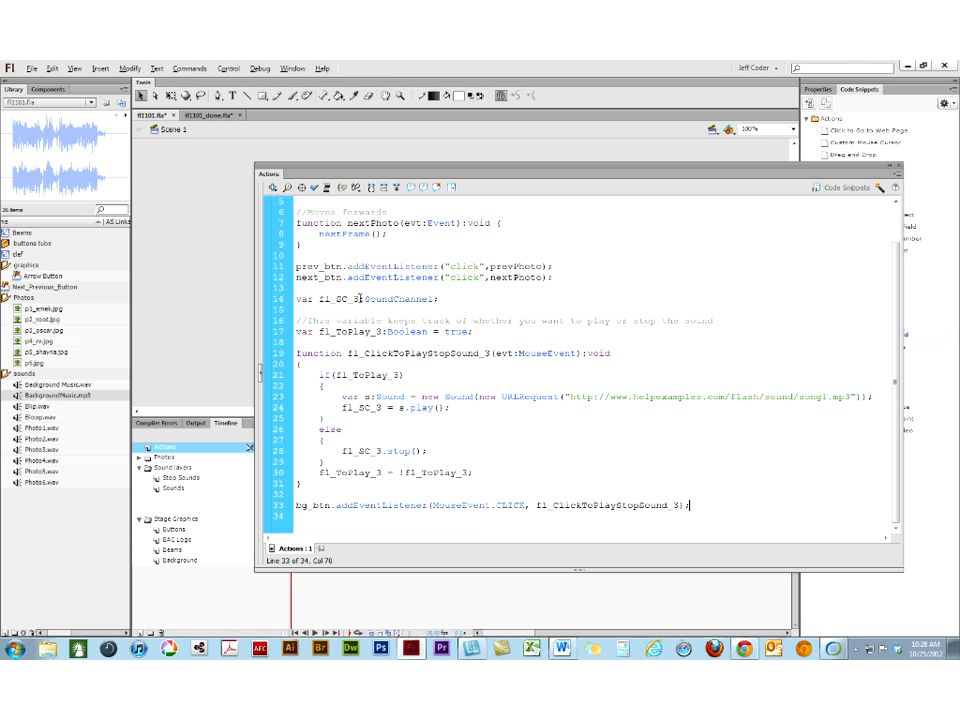
- Rename the SoundChannel variable declaration to bg and the Boolean variable declaration to on_off
{"action": "left_click_drag", "start_coordinate": [347, 298], "coordinate": [320, 298]}
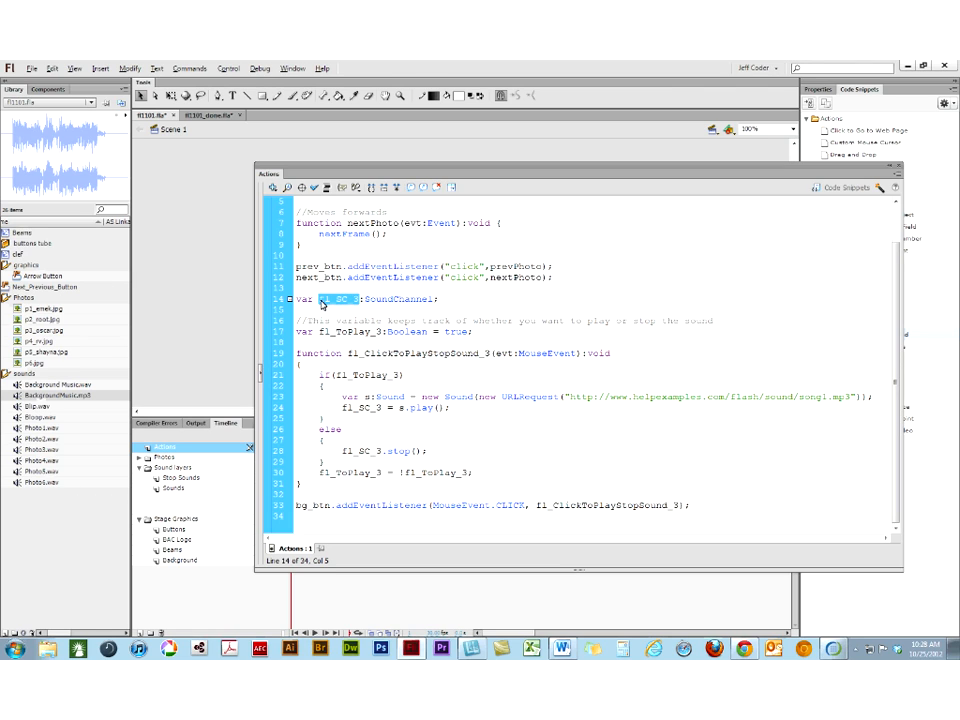
{"action": "type", "text": "bg"}
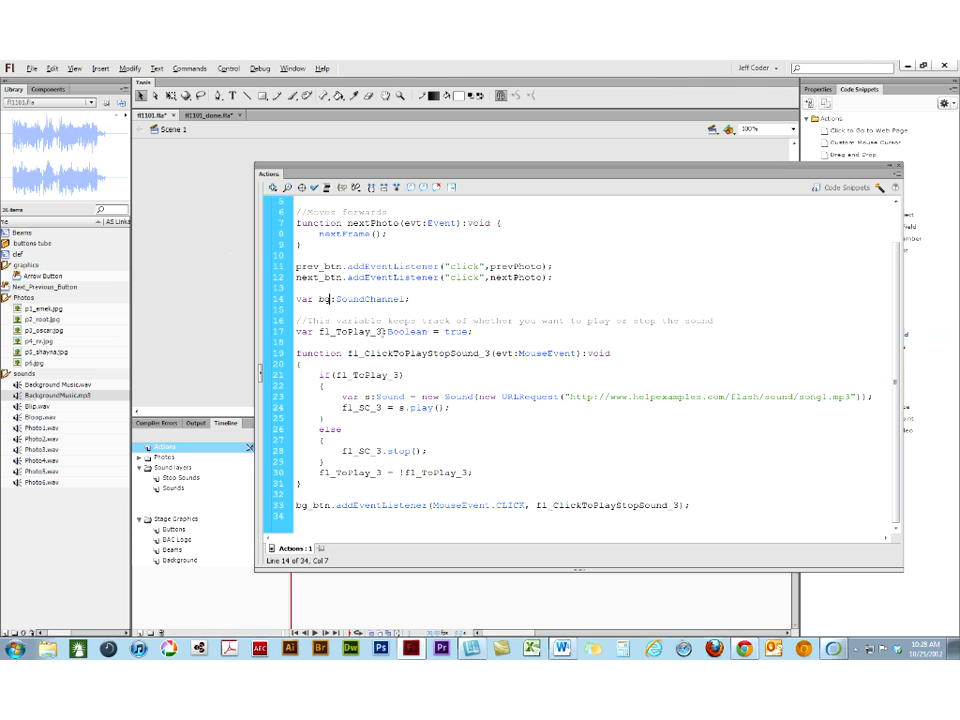
{"action": "left_click_drag", "start_coordinate": [380, 331], "coordinate": [321, 336]}
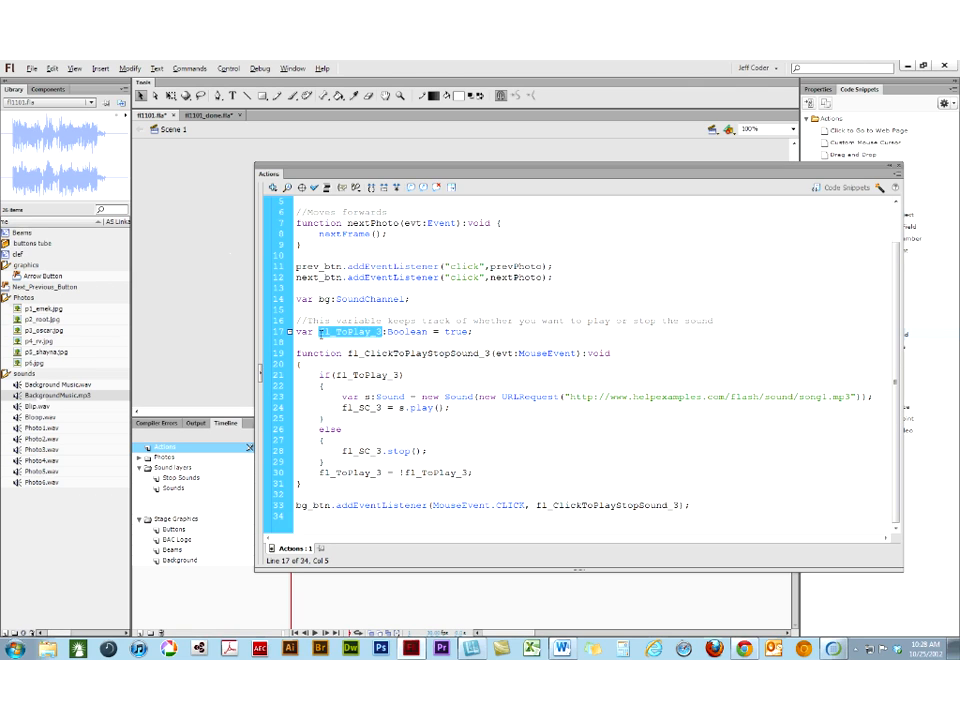
{"action": "type", "text": "on_"}
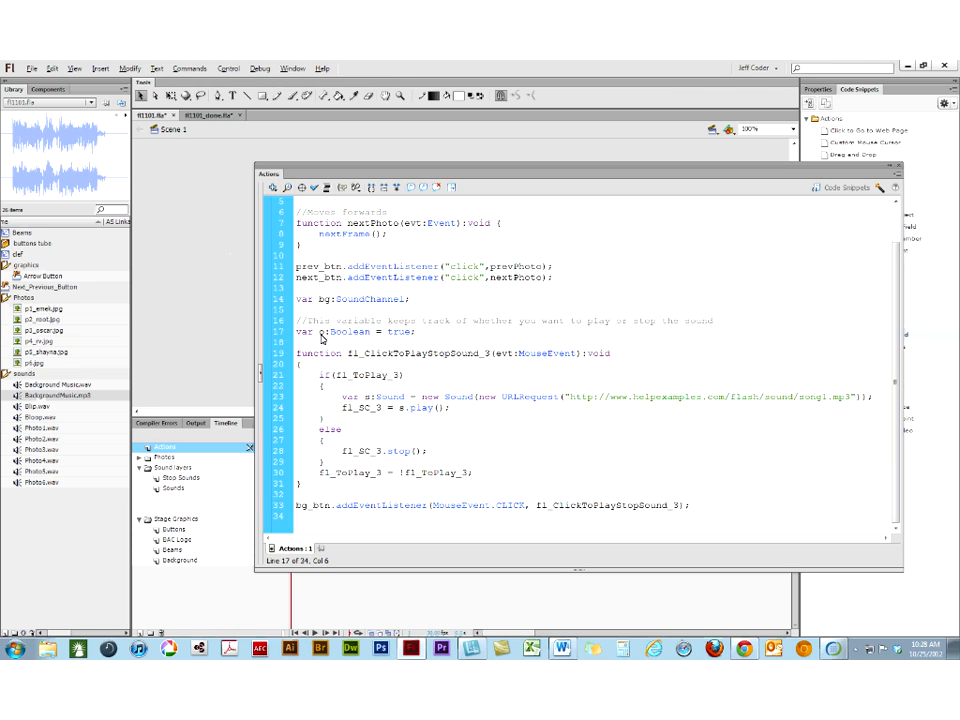
{"action": "type", "text": "off"}
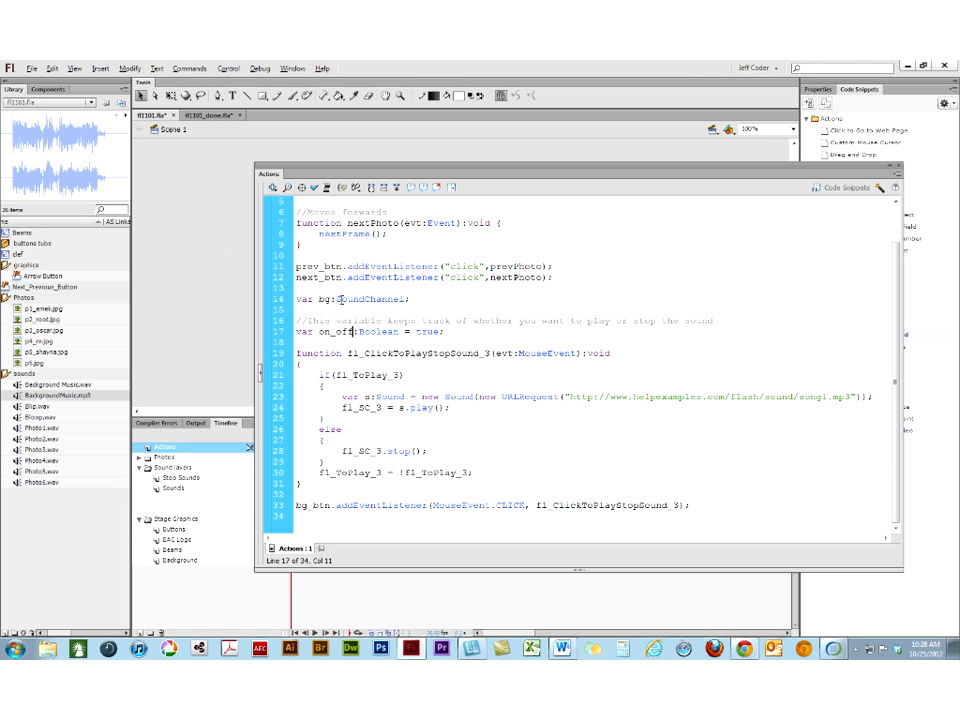
- Undo the renaming of the SoundChannel and Boolean variables
{"action": "scroll", "coordinate": [339, 299], "scroll_direction": "up", "scroll_amount": 2}
{"action": "scroll", "coordinate": [339, 299], "scroll_direction": "down", "scroll_amount": 2}
{"action": "key", "text": "ctrl+z"}
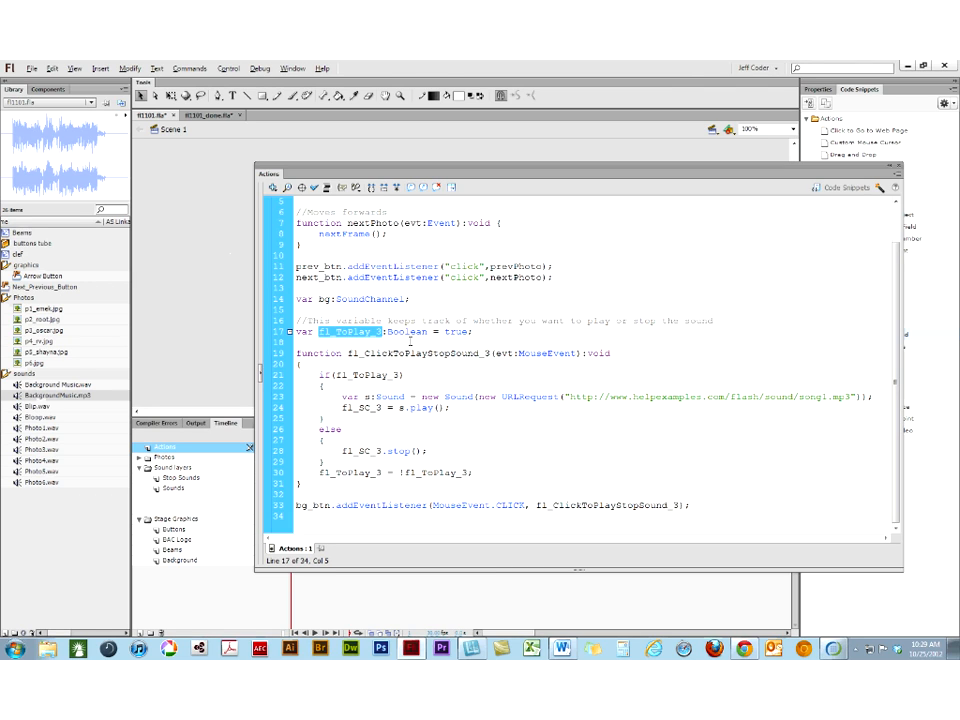
{"action": "key", "text": "ctrl+z"}
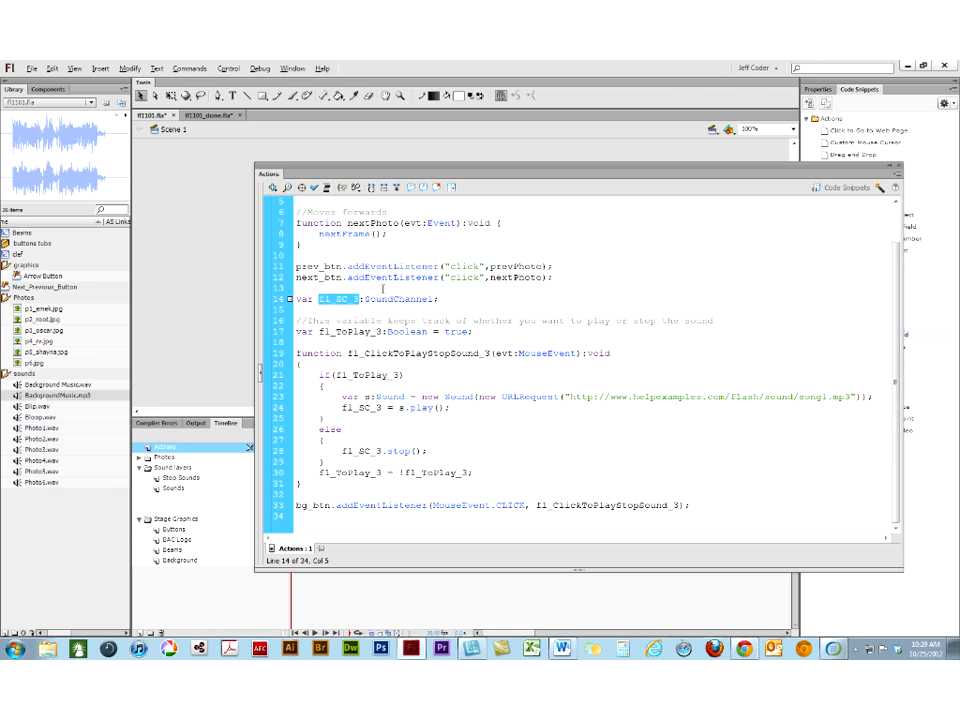
- Rename the SoundChannel variable to bg, the Boolean variable to on_off and the play/stop function to play_stop
{"action": "type", "text": "bg"}
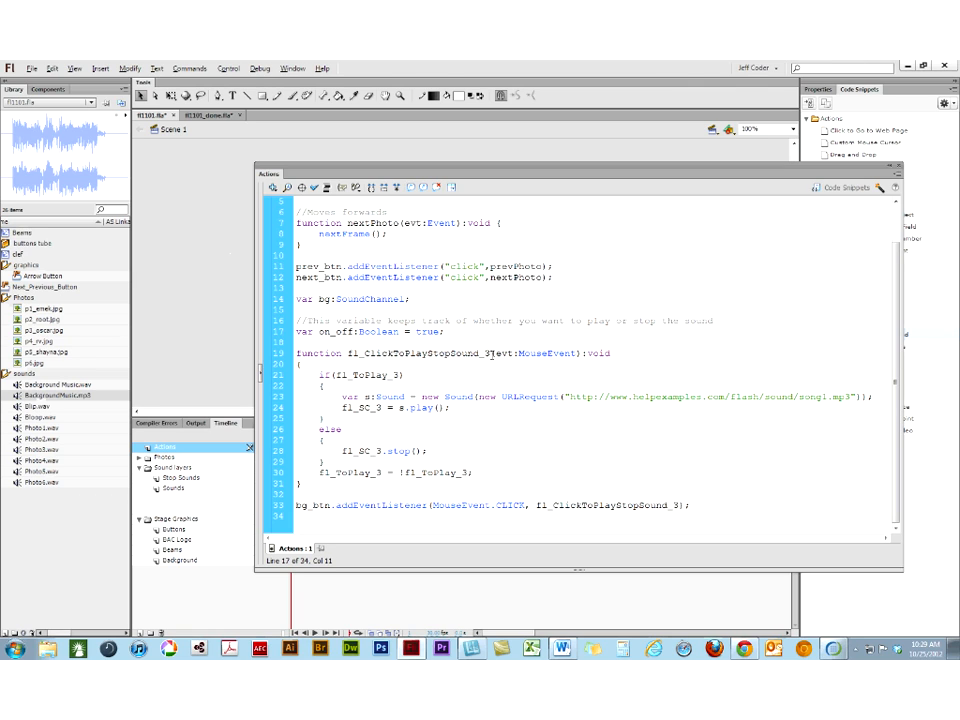
{"action": "left_click_drag", "start_coordinate": [490, 353], "coordinate": [347, 355]}
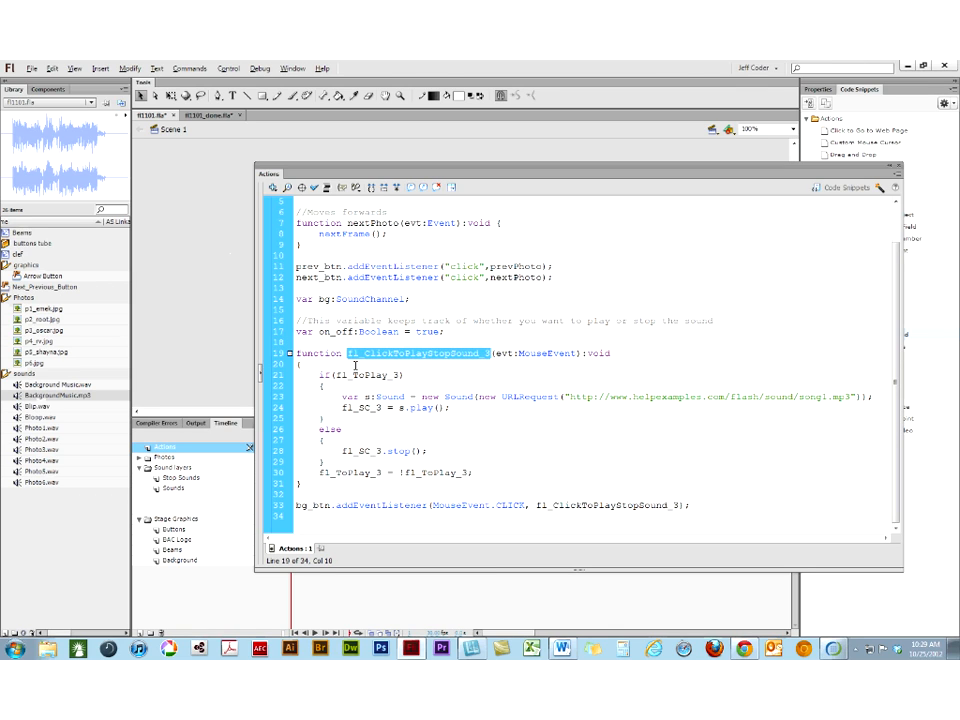
{"action": "type", "text": "play"}
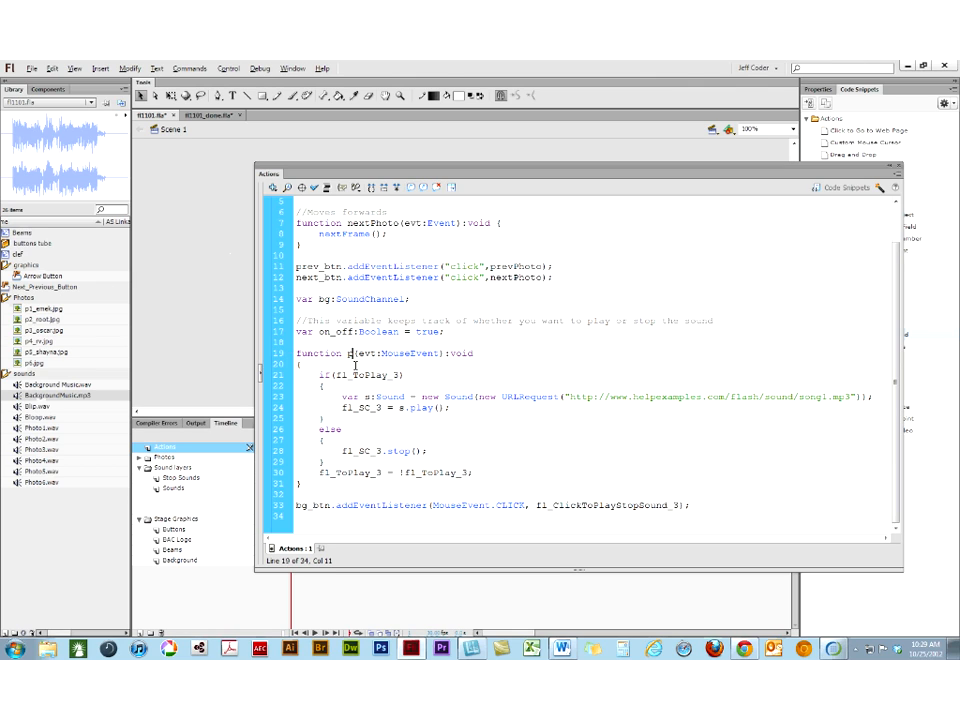
{"action": "type", "text": "_stop"}
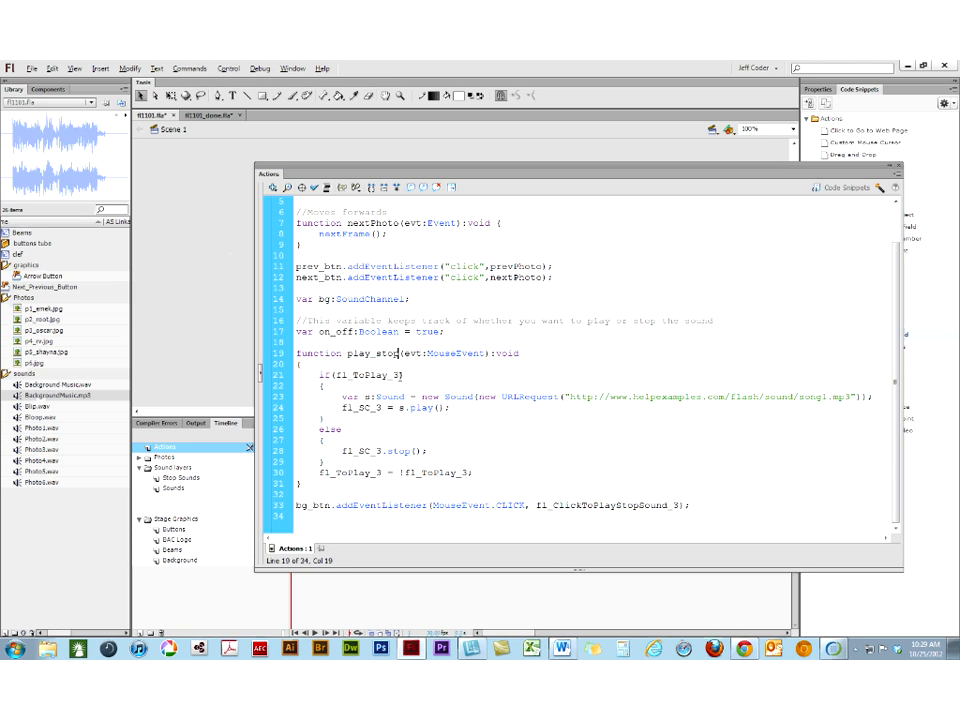
- Undo the renames of the play/stop function and both variables to restore the snippet's original names
{"action": "key", "text": "ctrl+z"}
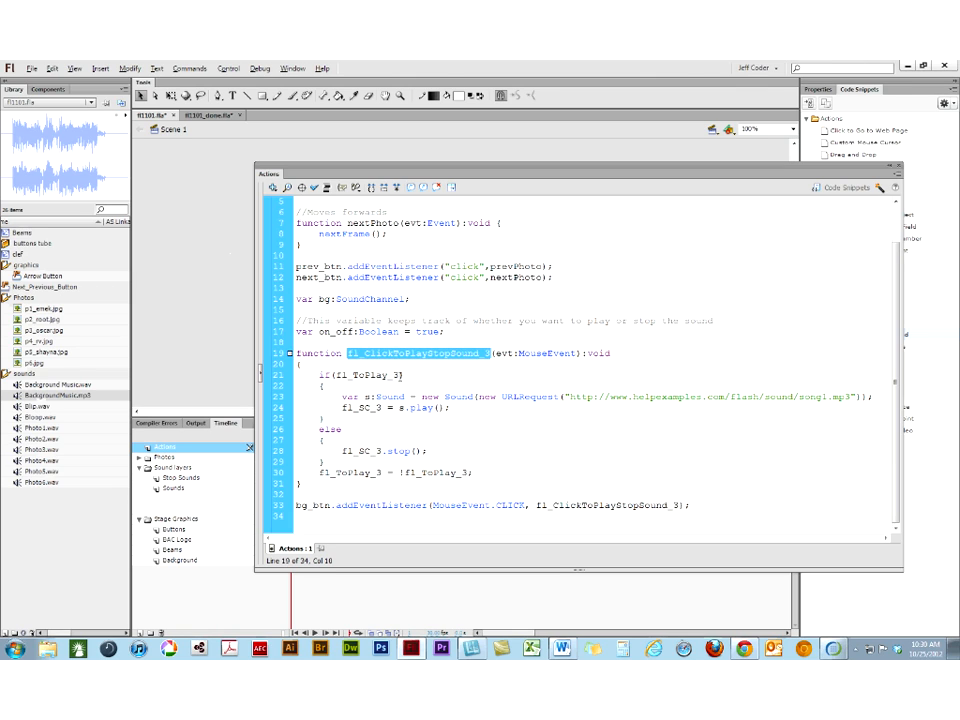
{"action": "key", "text": "ctrl+z"}
{"action": "key", "text": "ctrl+z"}
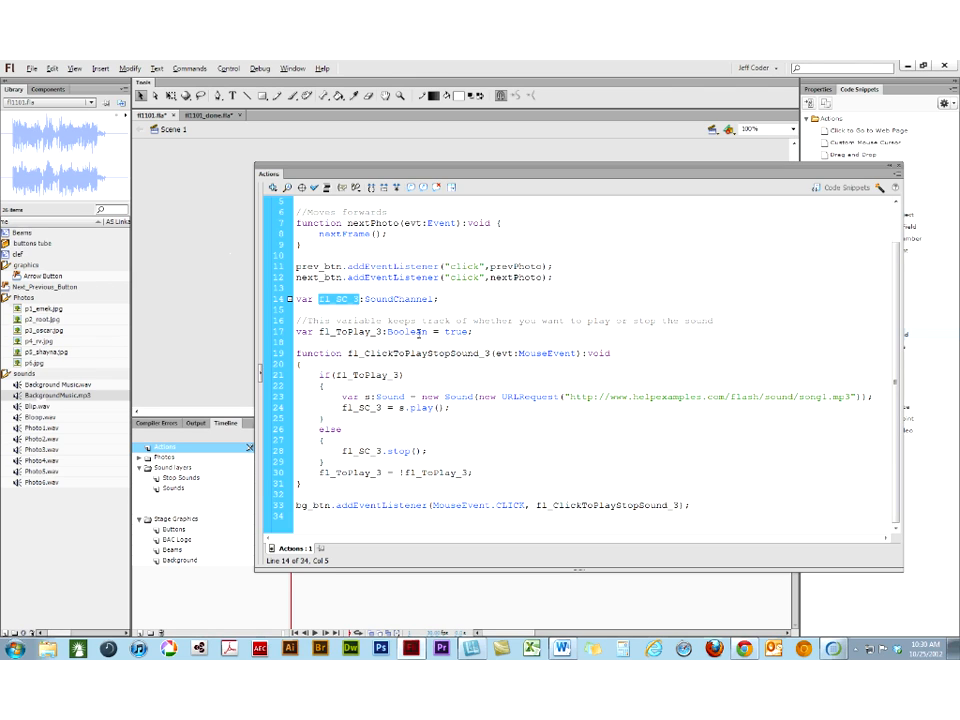
- Examine the Boolean type and MP3 address in the snippet, and compare them with the play/stop code in fl1101_done.fla
{"action": "left_click_drag", "start_coordinate": [429, 332], "coordinate": [387, 332]}
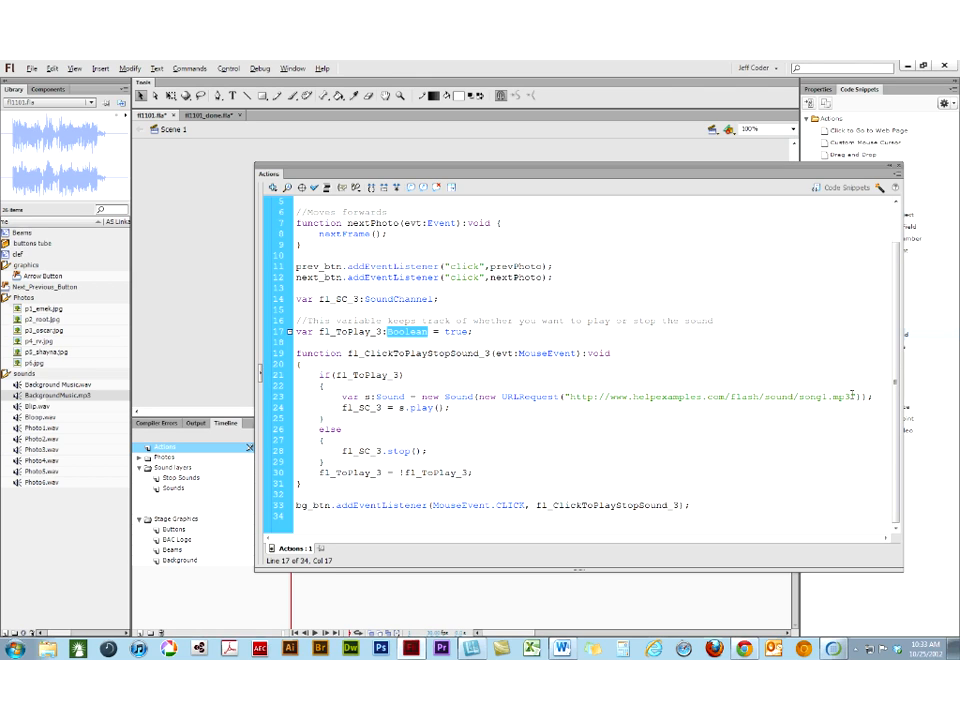
{"action": "left_click_drag", "start_coordinate": [851, 396], "coordinate": [832, 402]}
{"action": "left_click", "coordinate": [455, 408]}
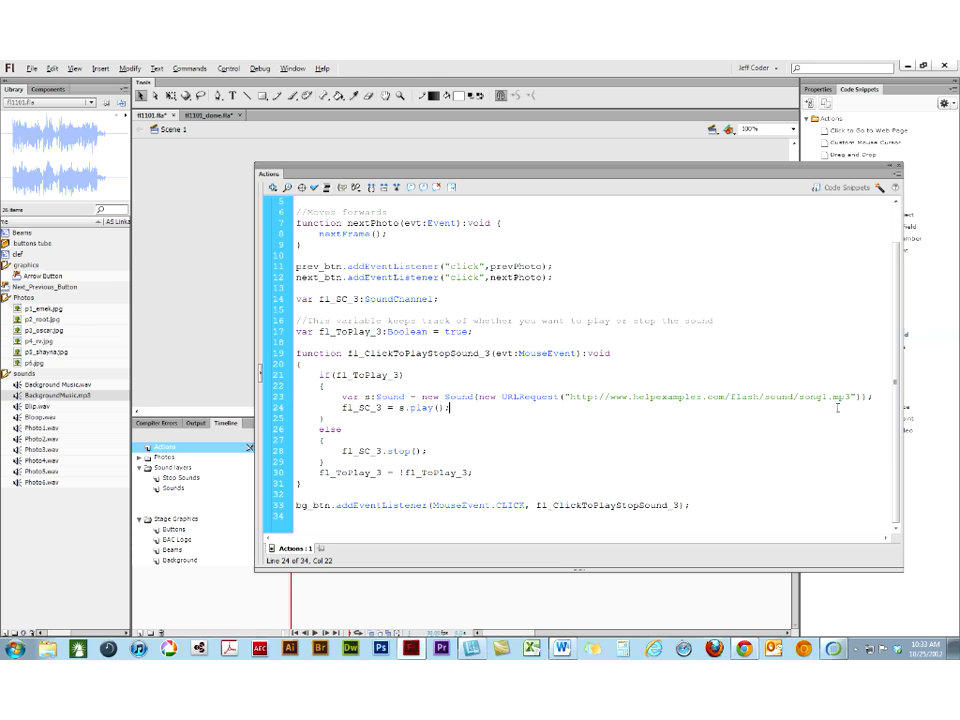
{"action": "left_click", "coordinate": [195, 116]}
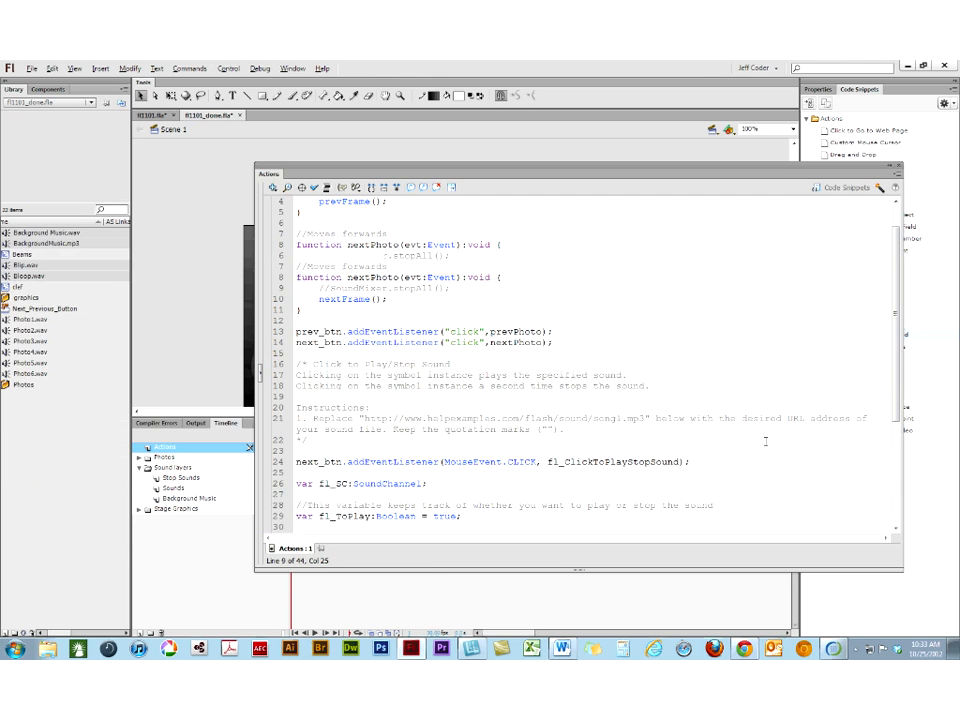
{"action": "scroll", "coordinate": [765, 441], "scroll_direction": "down", "scroll_amount": 4}
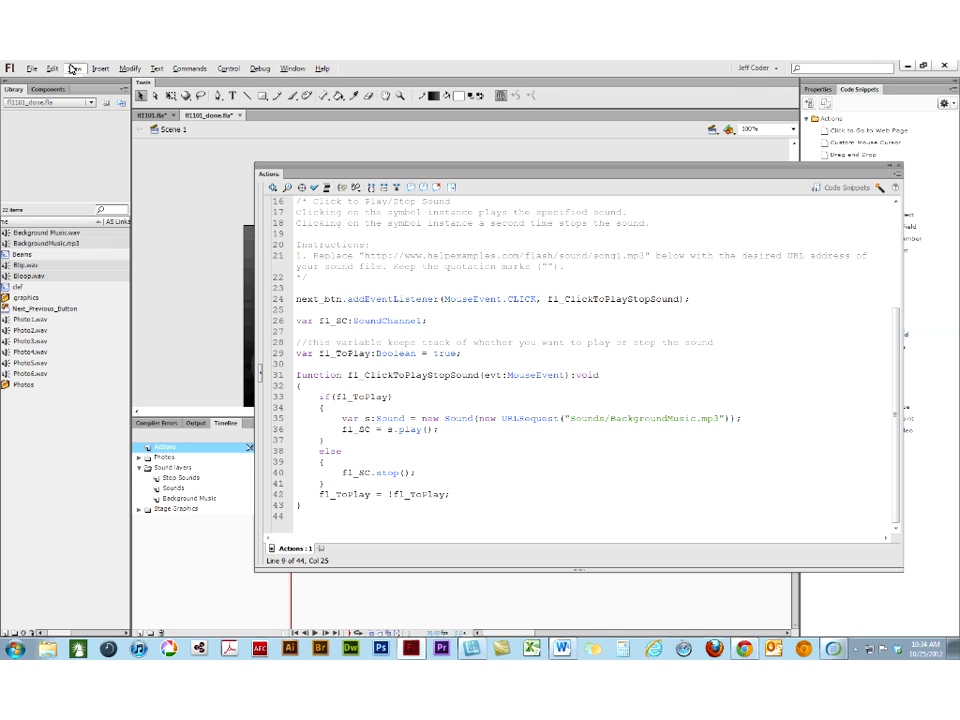
- Check the Sounds folder for a background music MP3 through Import to Library, without importing anything
{"action": "left_click", "coordinate": [32, 68]}
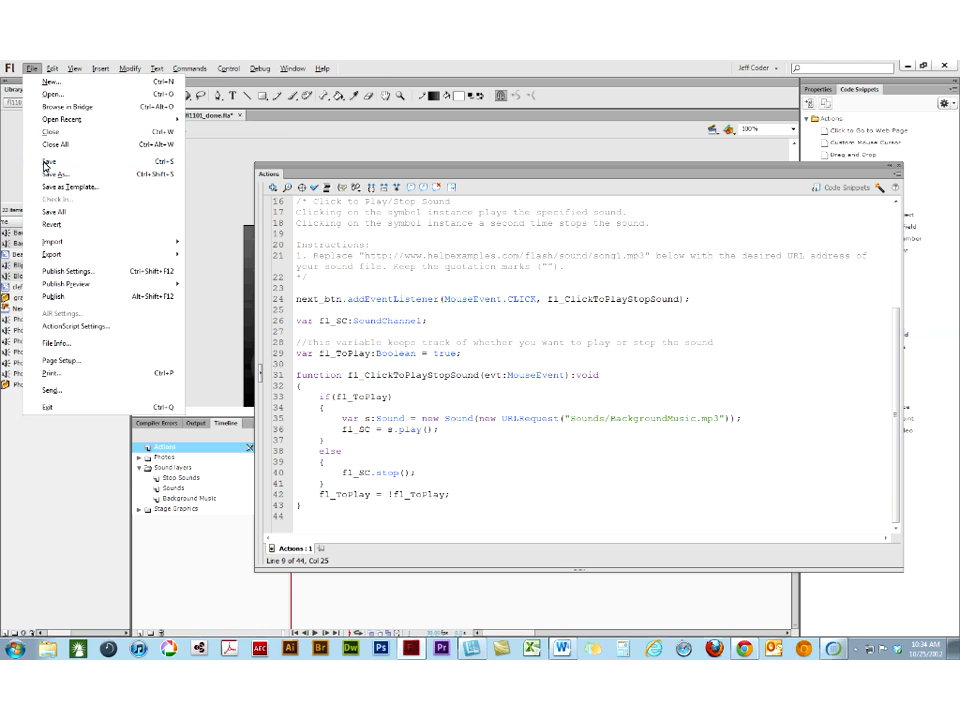
{"action": "mouse_move", "coordinate": [51, 125]}
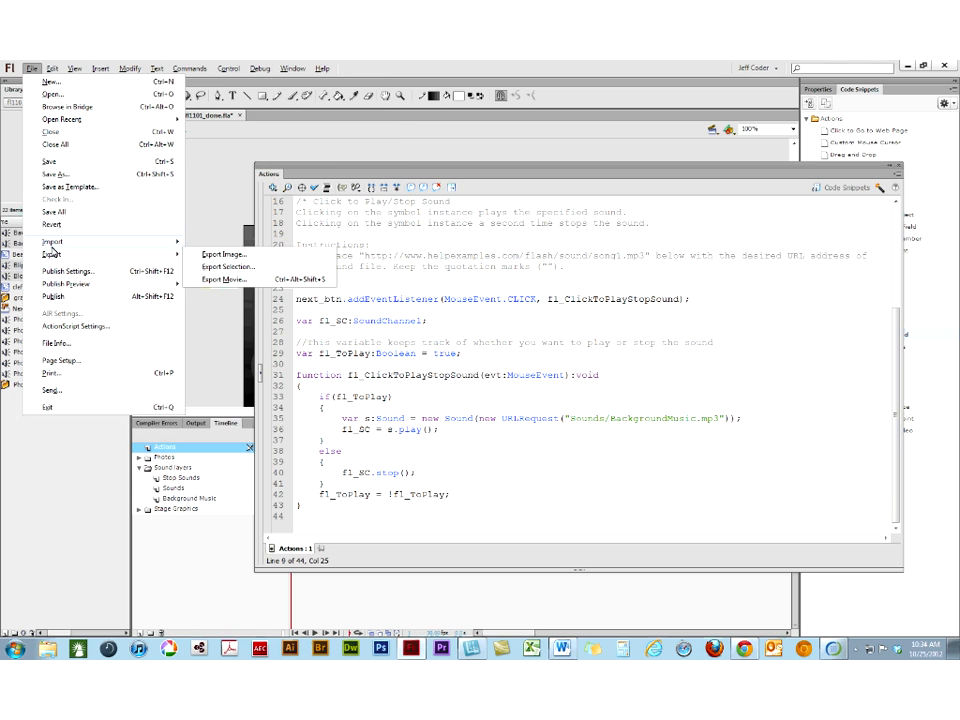
{"action": "mouse_move", "coordinate": [52, 248]}
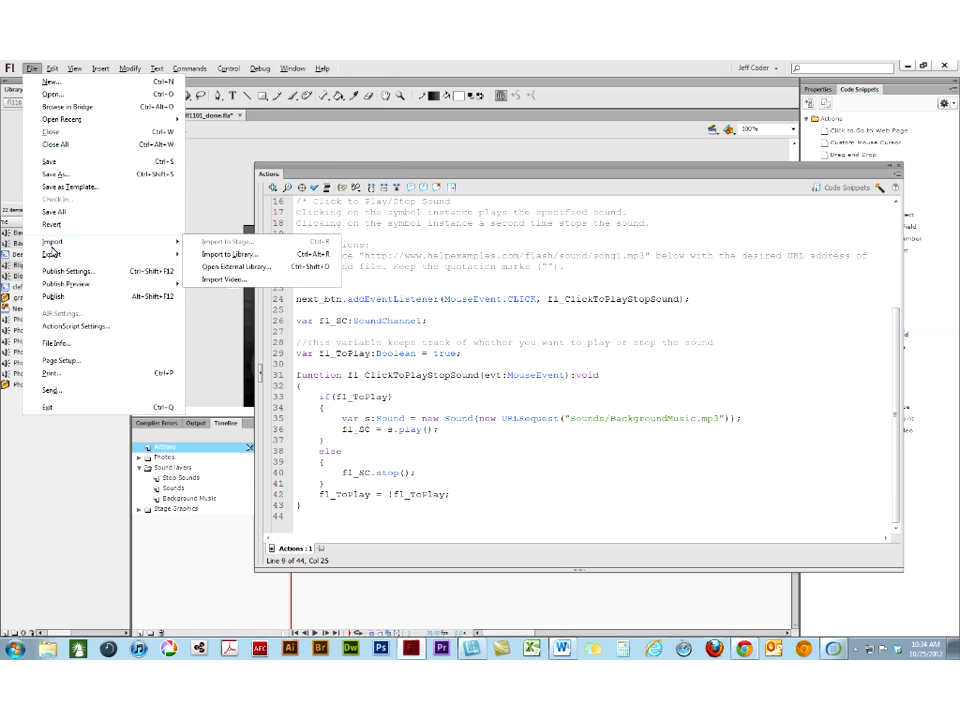
{"action": "left_click", "coordinate": [231, 256]}
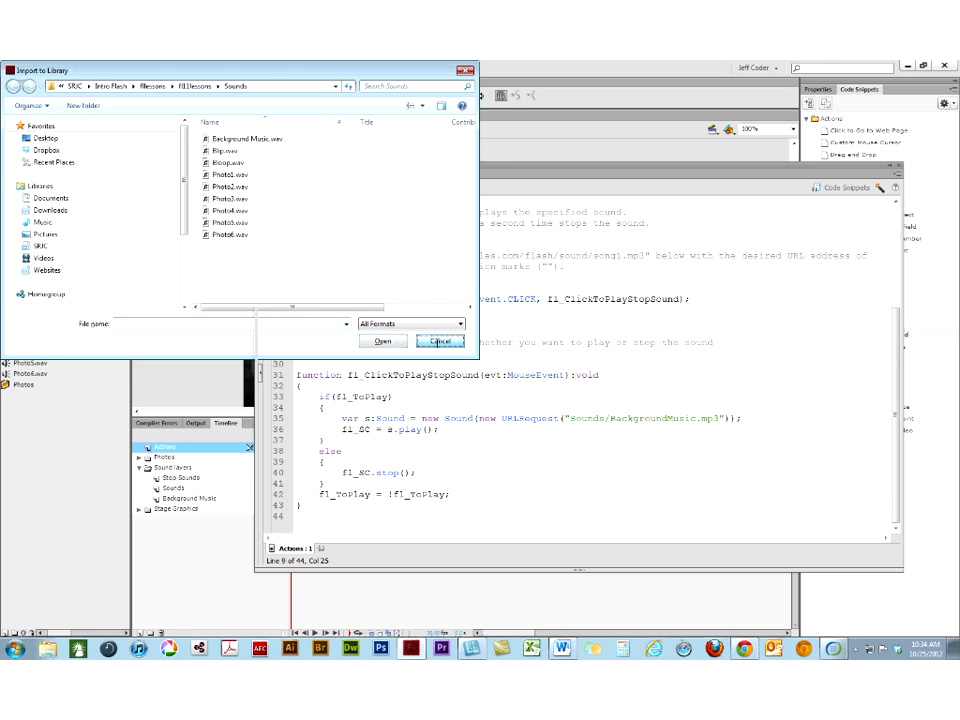
{"action": "left_click", "coordinate": [437, 345]}
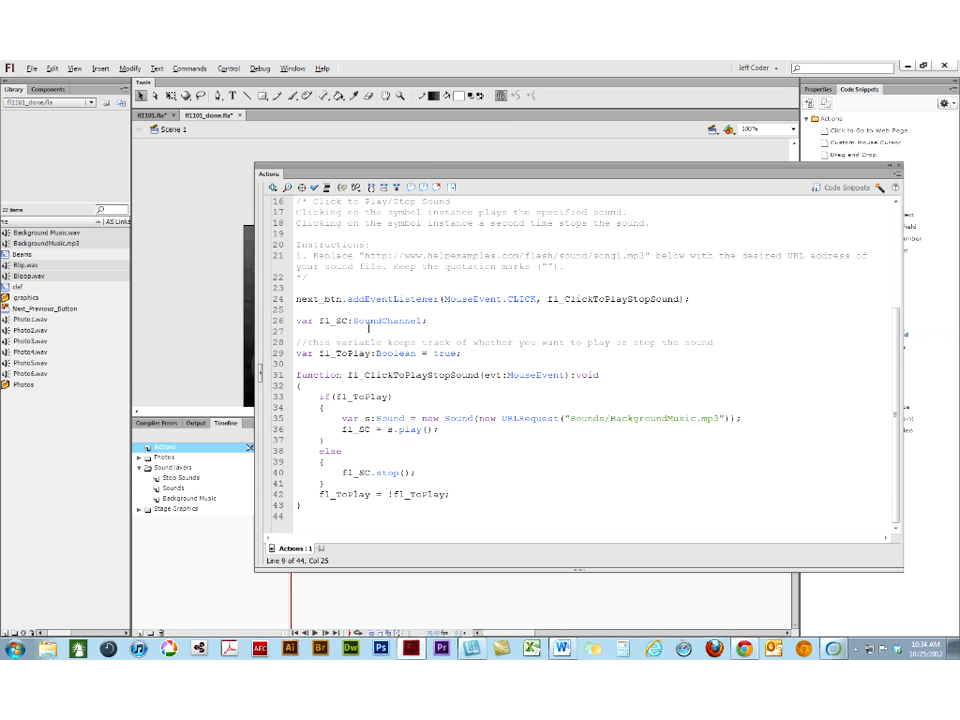
- Try to edit the library's BackgroundMusic.mp3 with Audition
{"action": "left_click", "coordinate": [44, 245]}
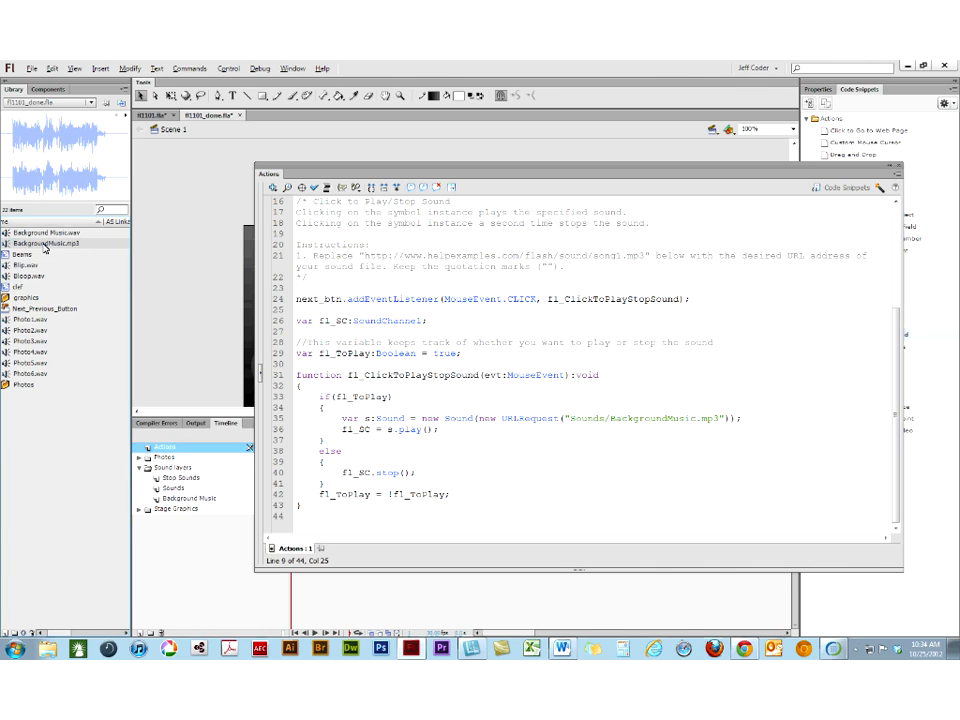
{"action": "right_click", "coordinate": [44, 247]}
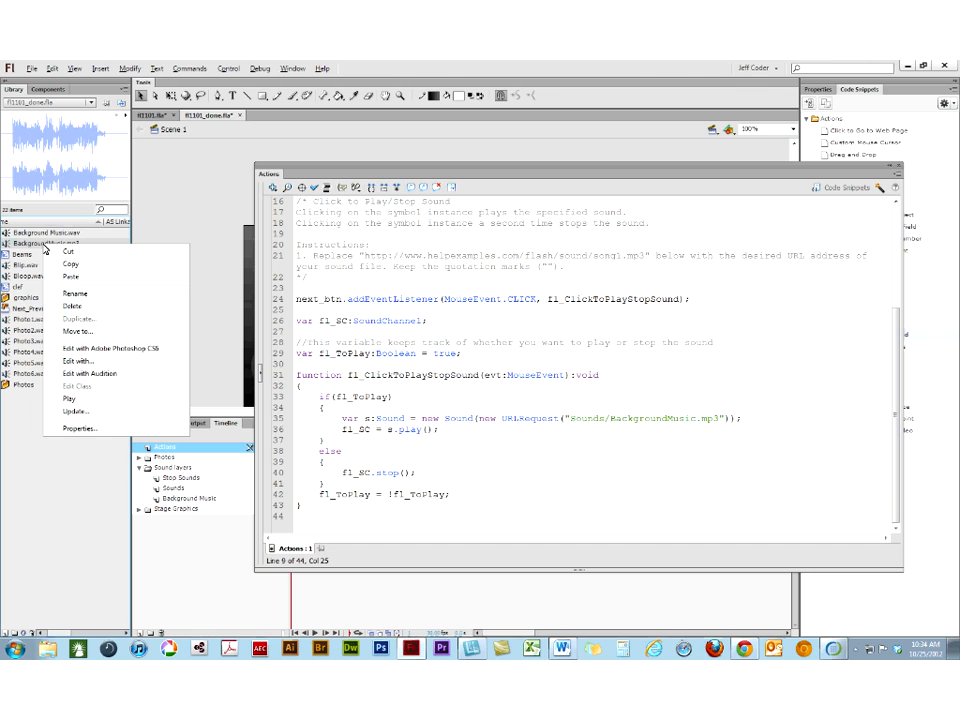
{"action": "left_click", "coordinate": [74, 375]}
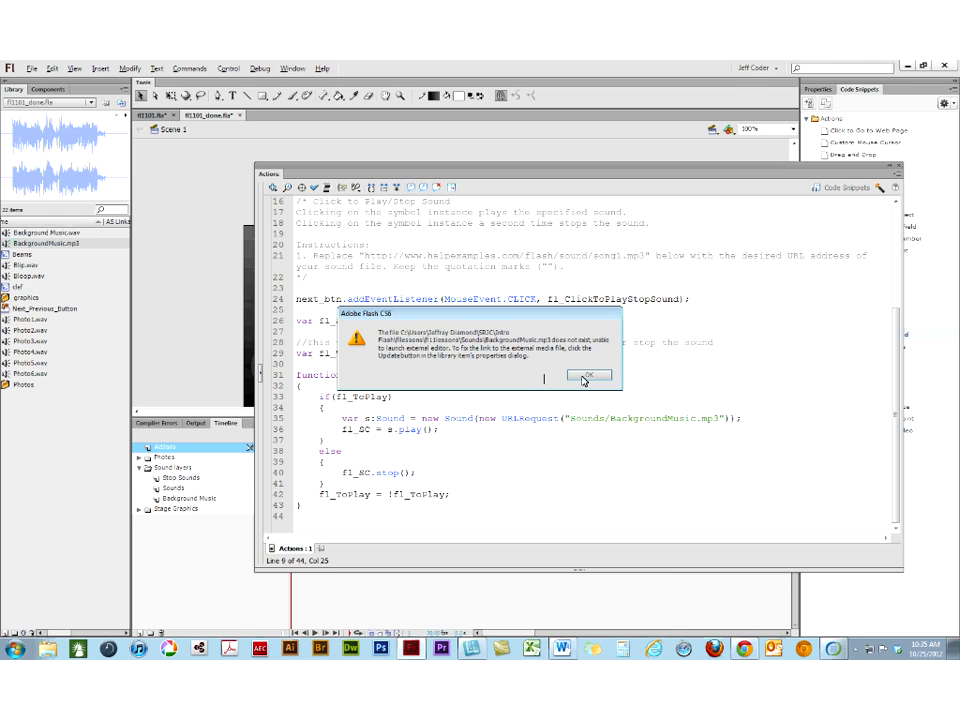
{"action": "left_click", "coordinate": [585, 377]}
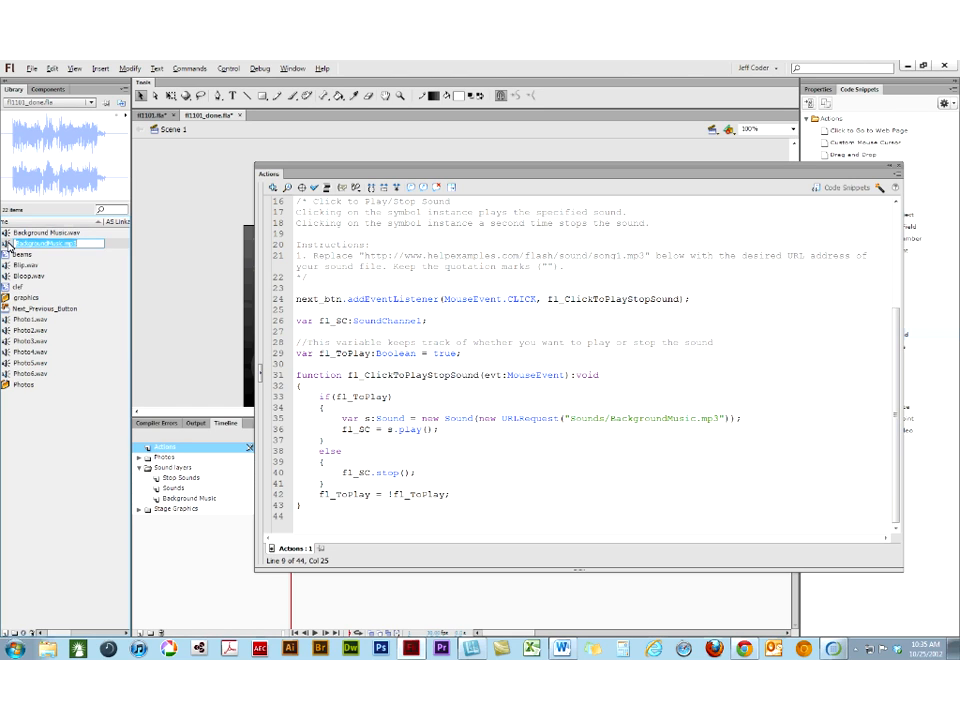
- Inspect the sound properties of BackgroundMusic.mp3 and check the Sounds folder for importable MP3 files, leaving everything as it is
{"action": "double_click", "coordinate": [6, 243]}
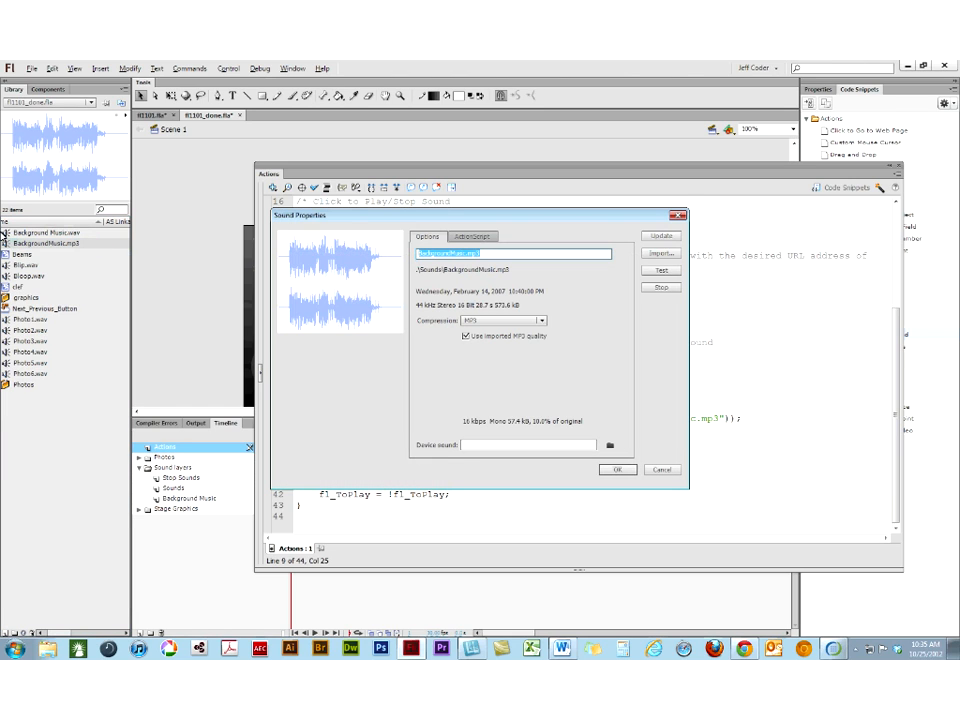
{"action": "left_click", "coordinate": [665, 254]}
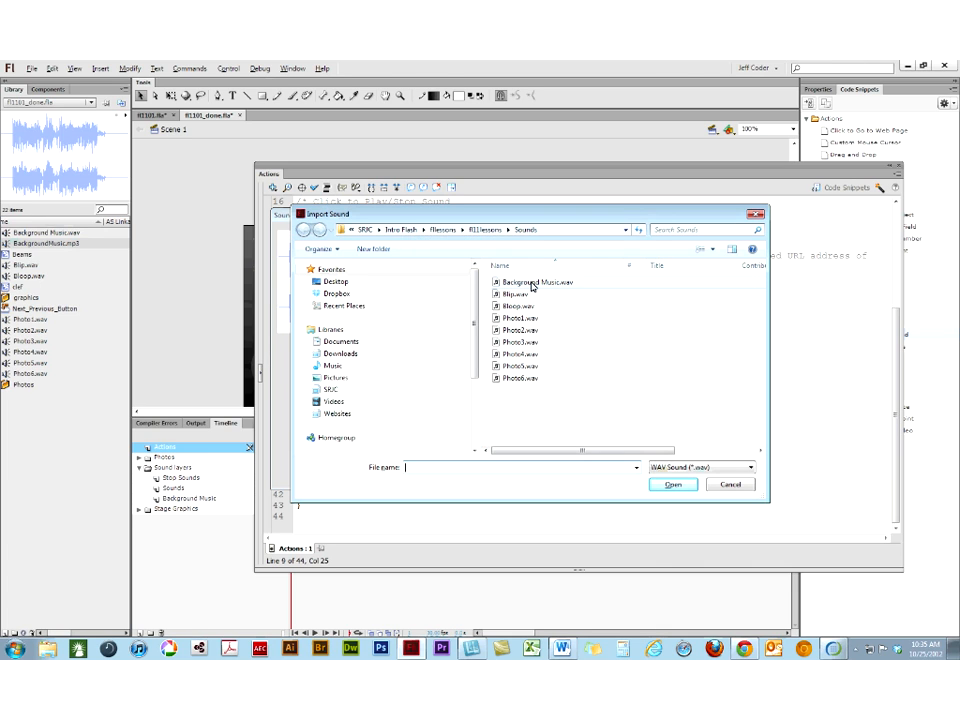
{"action": "left_click", "coordinate": [721, 468]}
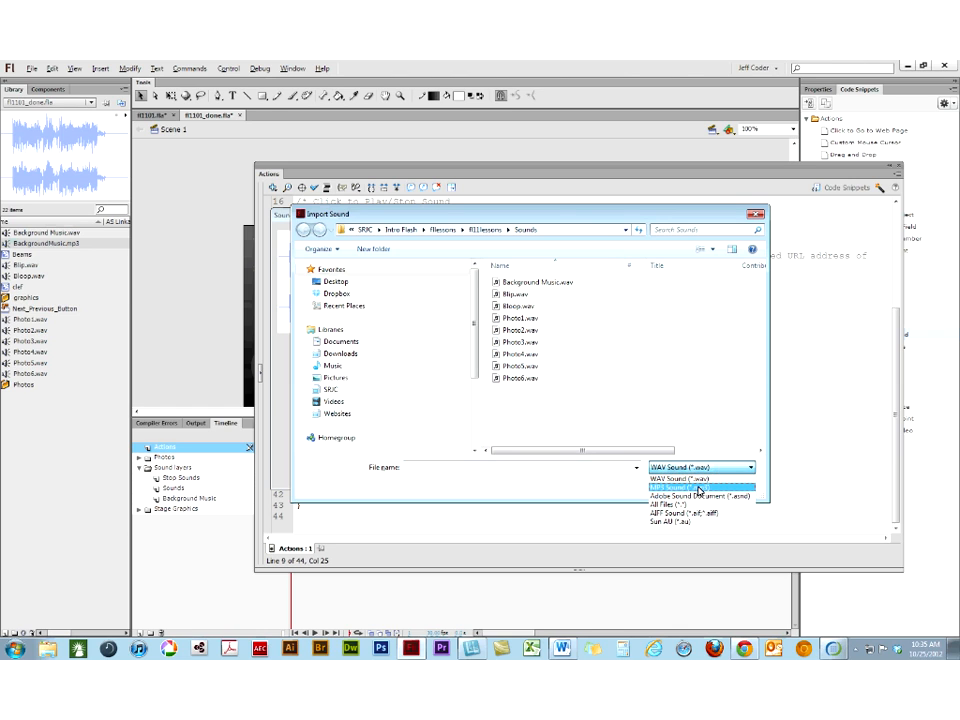
{"action": "left_click", "coordinate": [699, 487]}
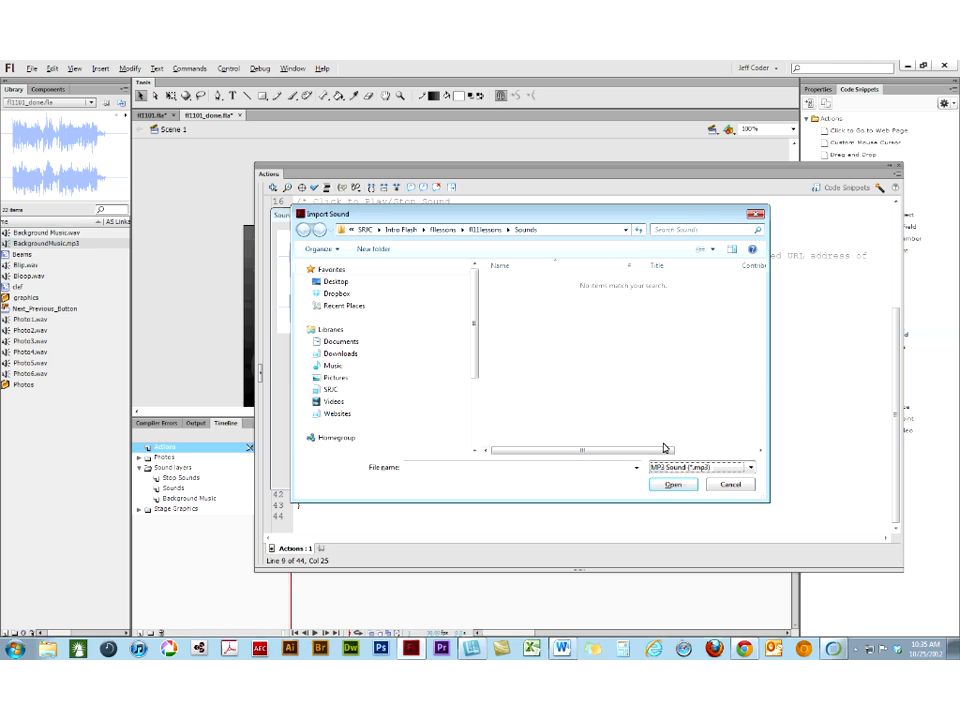
{"action": "left_click", "coordinate": [730, 485]}
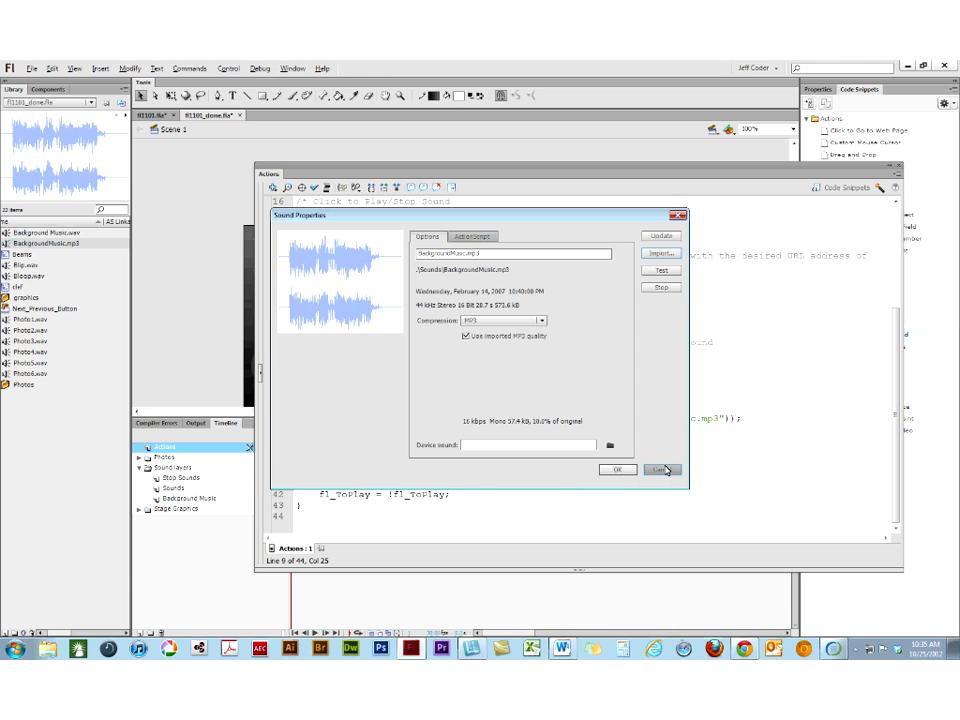
{"action": "left_click", "coordinate": [664, 469]}
- Copy the library's BackgroundMusic.mp3 and launch Adobe Audition CS6
{"action": "right_click", "coordinate": [29, 245]}
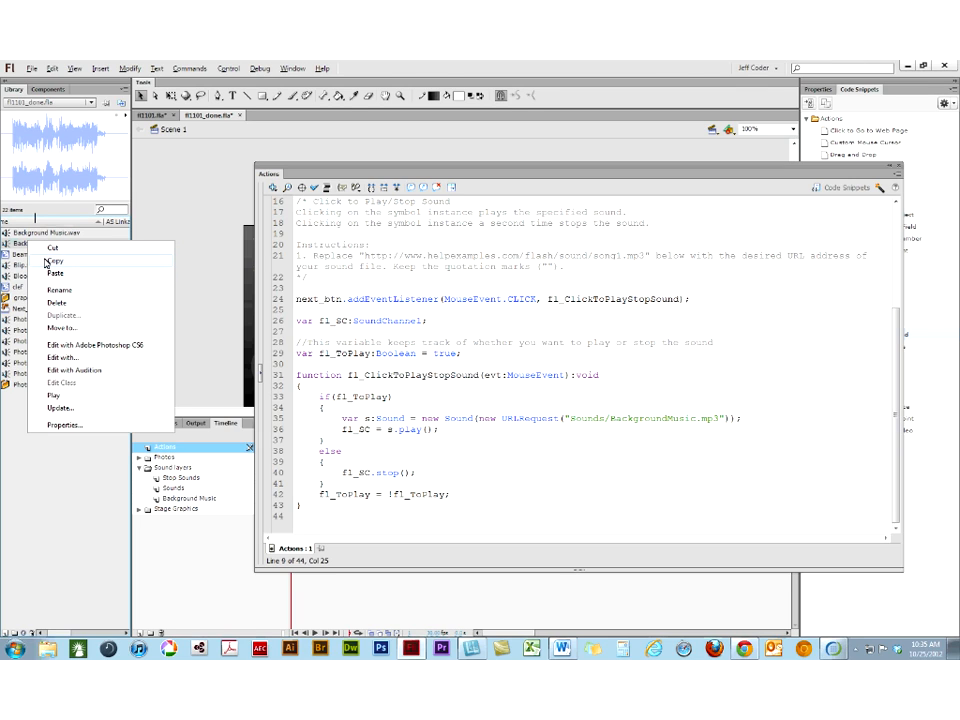
{"action": "left_click", "coordinate": [45, 262]}
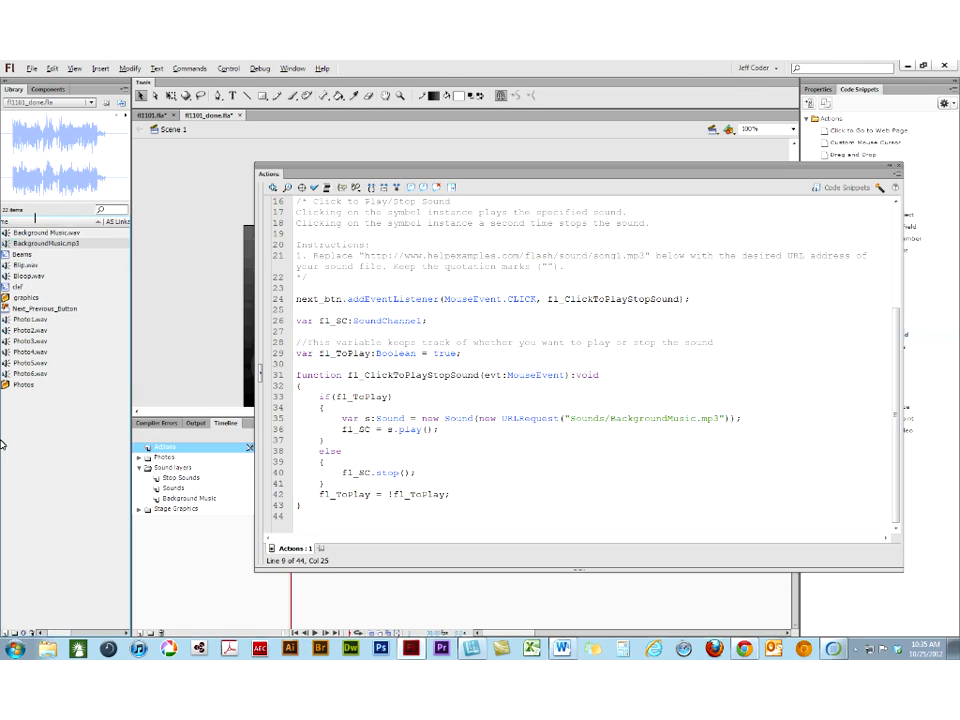
{"action": "left_click", "coordinate": [14, 650]}
{"action": "left_click", "coordinate": [45, 597]}
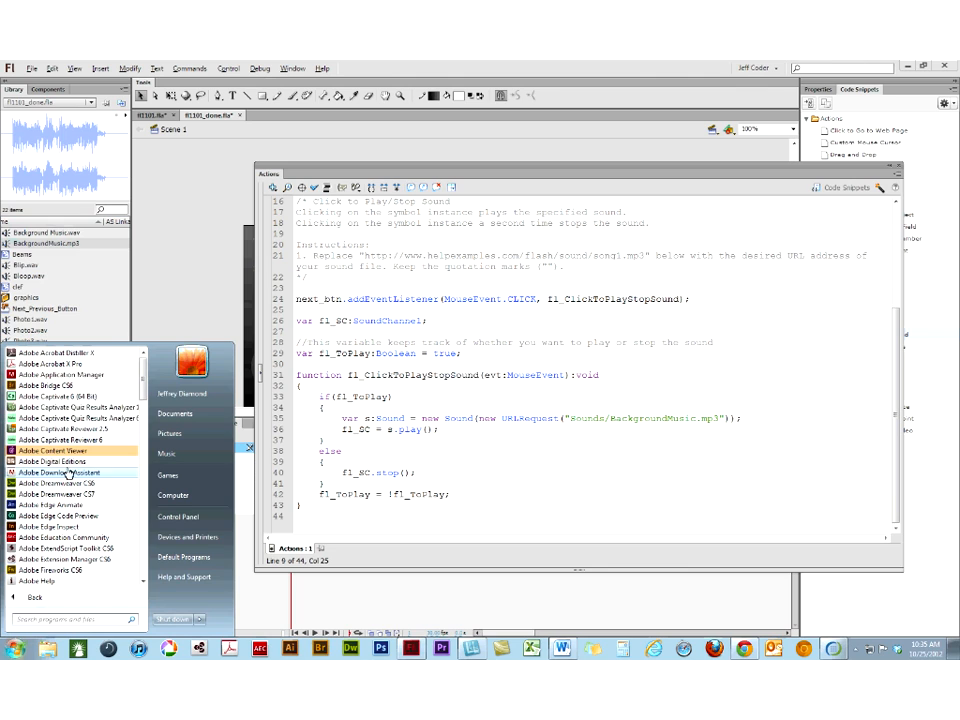
{"action": "left_click_drag", "start_coordinate": [146, 397], "coordinate": [146, 494]}
{"action": "left_click", "coordinate": [102, 454]}
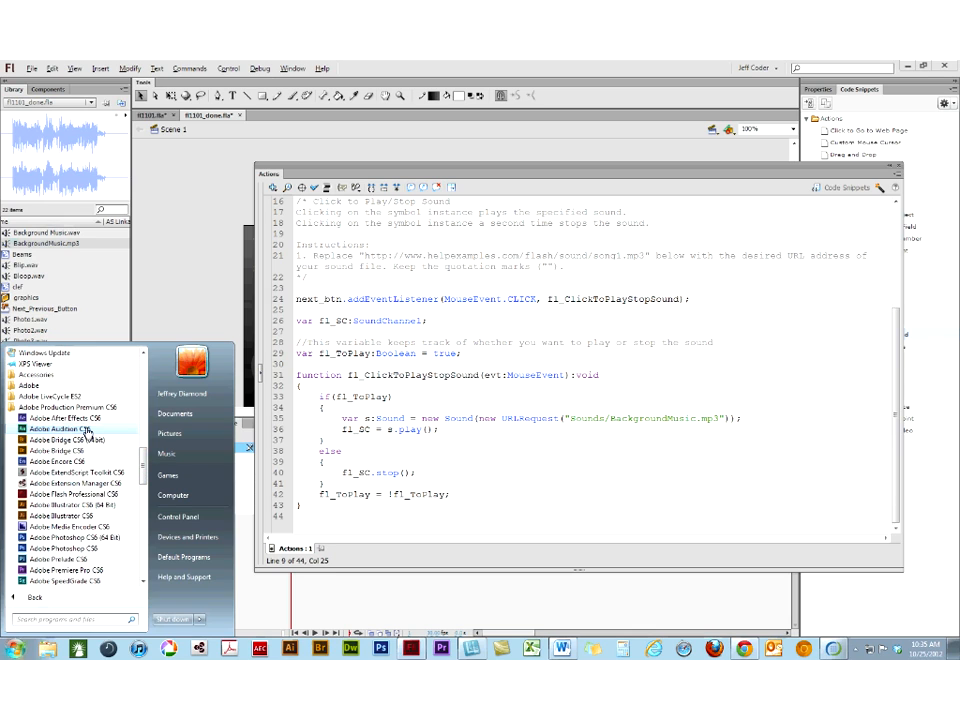
{"action": "left_click", "coordinate": [88, 430]}
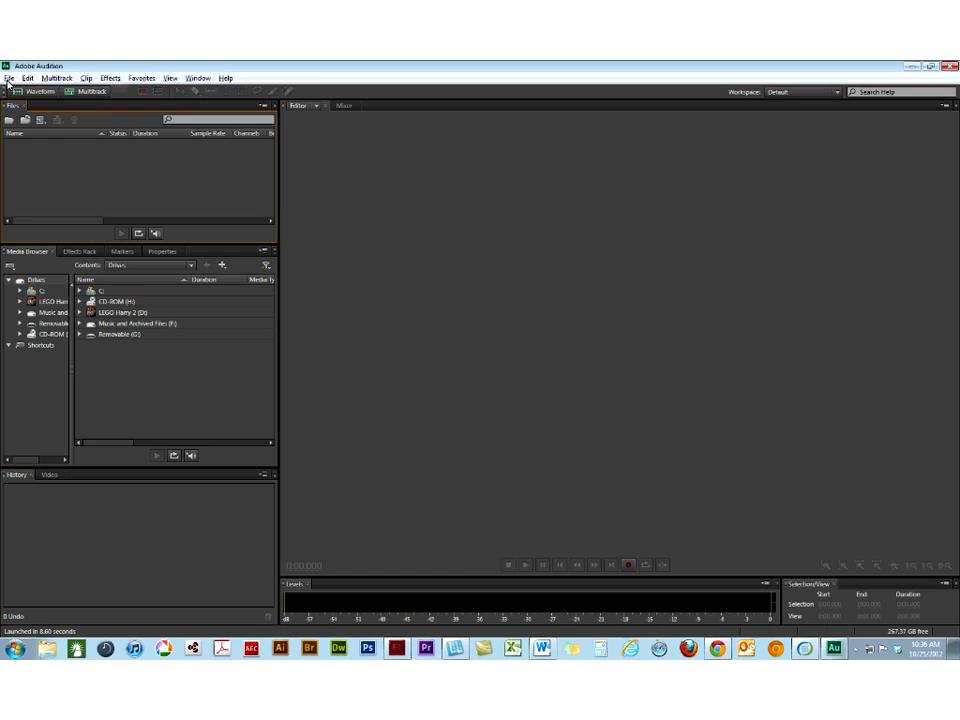
- Create a new audio file with the default name and settings, and check whether the copied sound can be pasted
{"action": "left_click", "coordinate": [9, 78]}
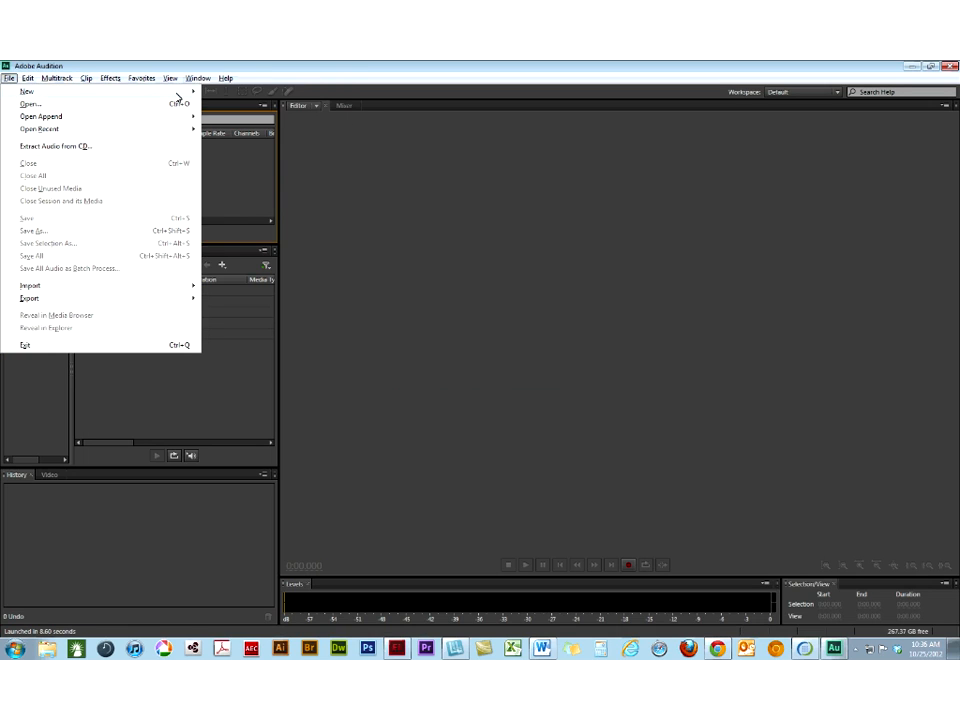
{"action": "mouse_move", "coordinate": [182, 92]}
{"action": "left_click", "coordinate": [230, 105]}
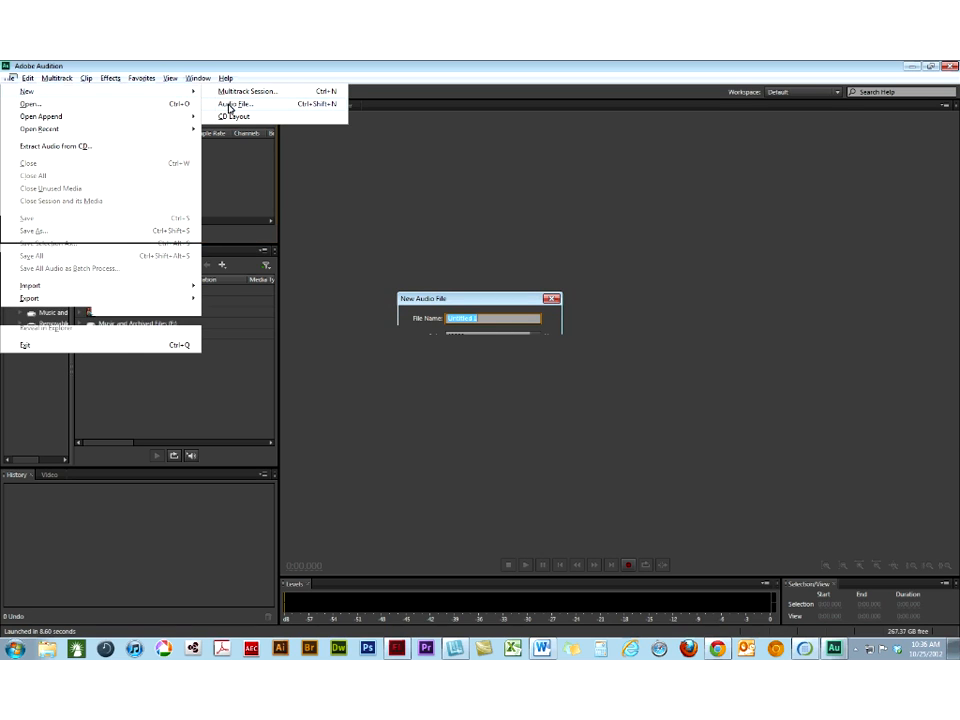
{"action": "left_click", "coordinate": [482, 391]}
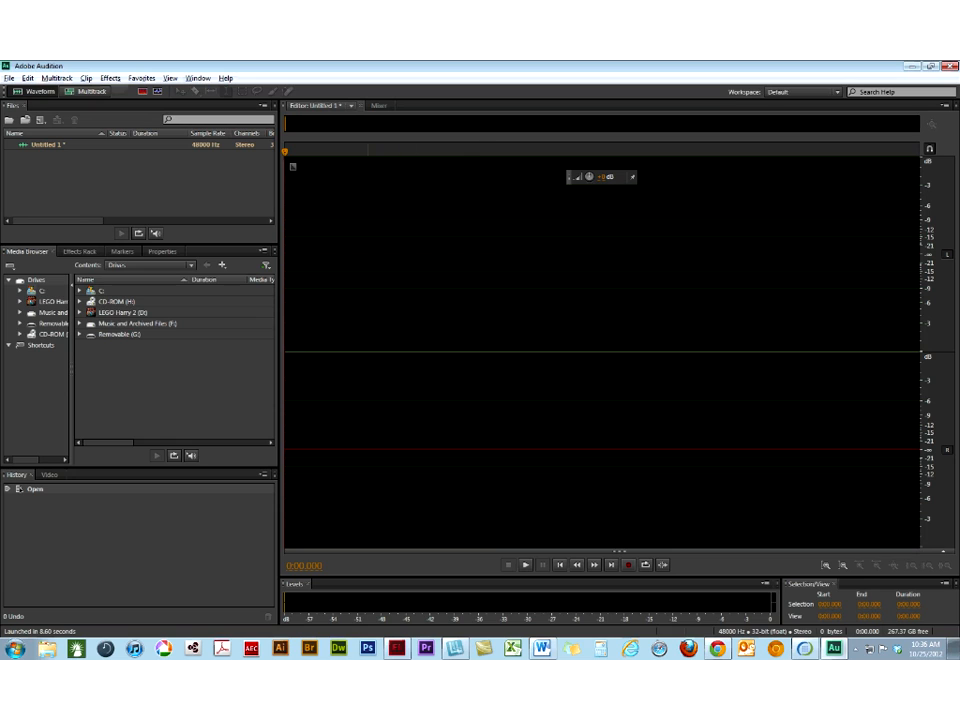
{"action": "left_click", "coordinate": [31, 79]}
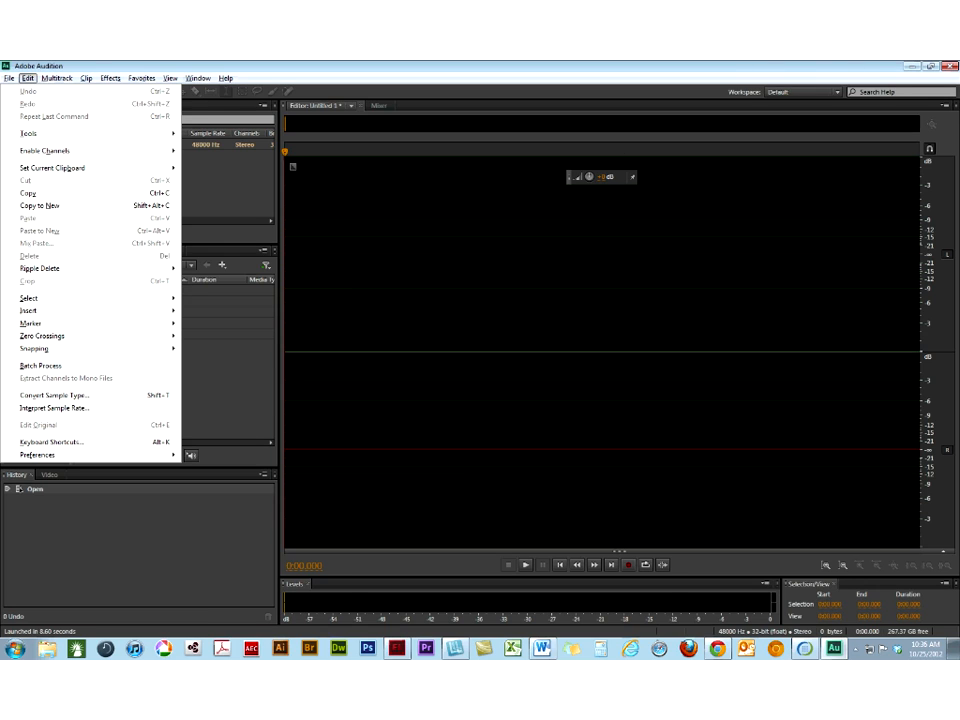
- Open Background Music.wav from the SRJC library's Intro Flash > fllessons > fl11lessons > Sounds folder
{"action": "mouse_move", "coordinate": [9, 78]}
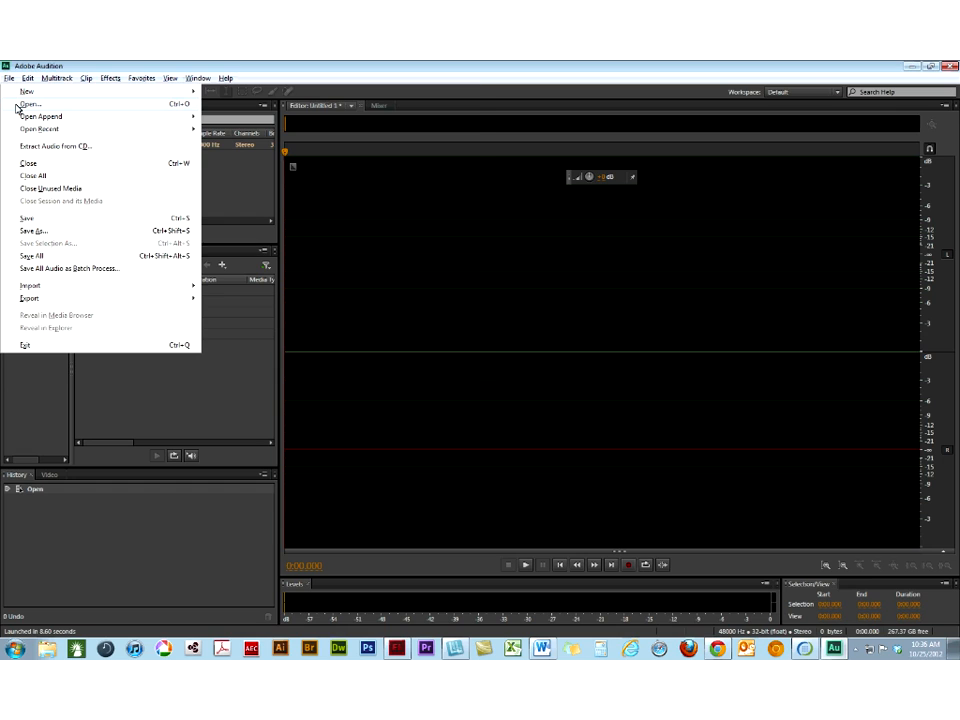
{"action": "left_click", "coordinate": [18, 105]}
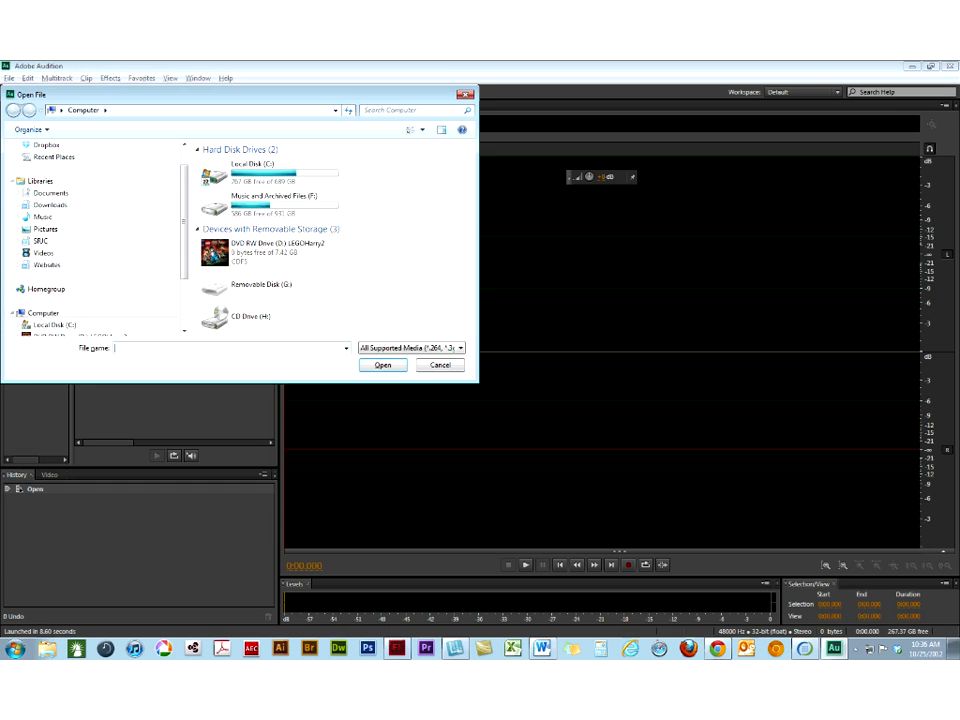
{"action": "left_click", "coordinate": [37, 244]}
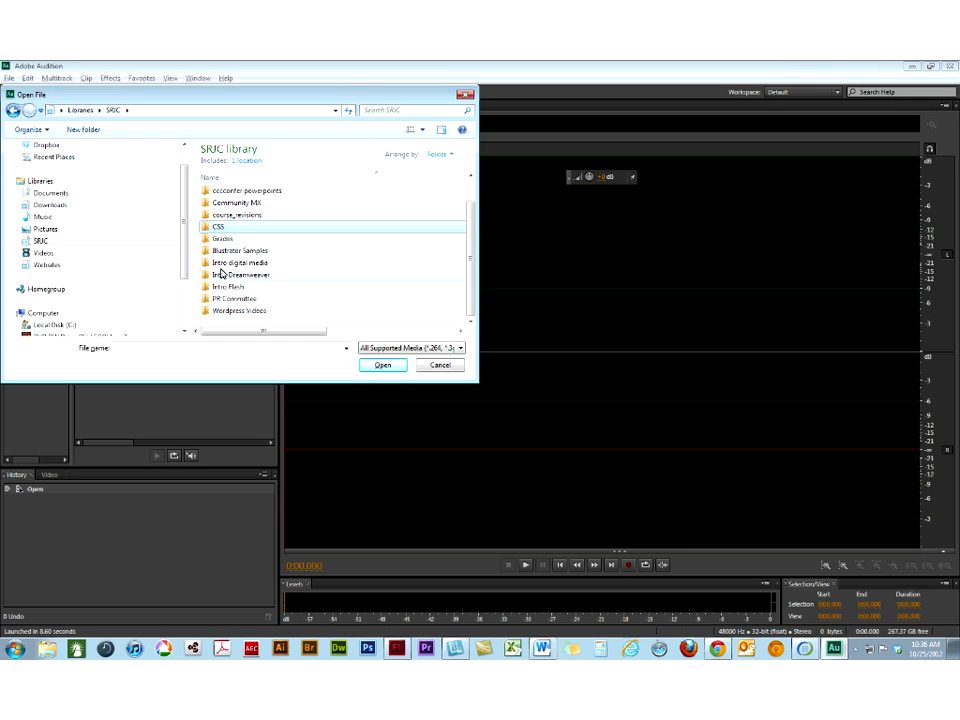
{"action": "double_click", "coordinate": [218, 285]}
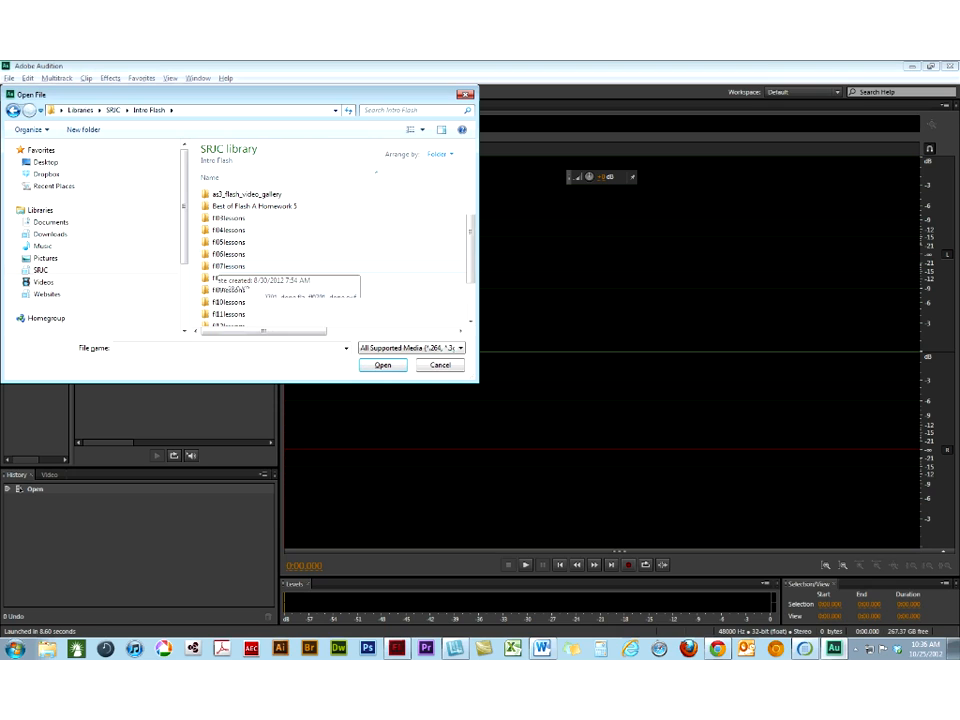
{"action": "double_click", "coordinate": [228, 313]}
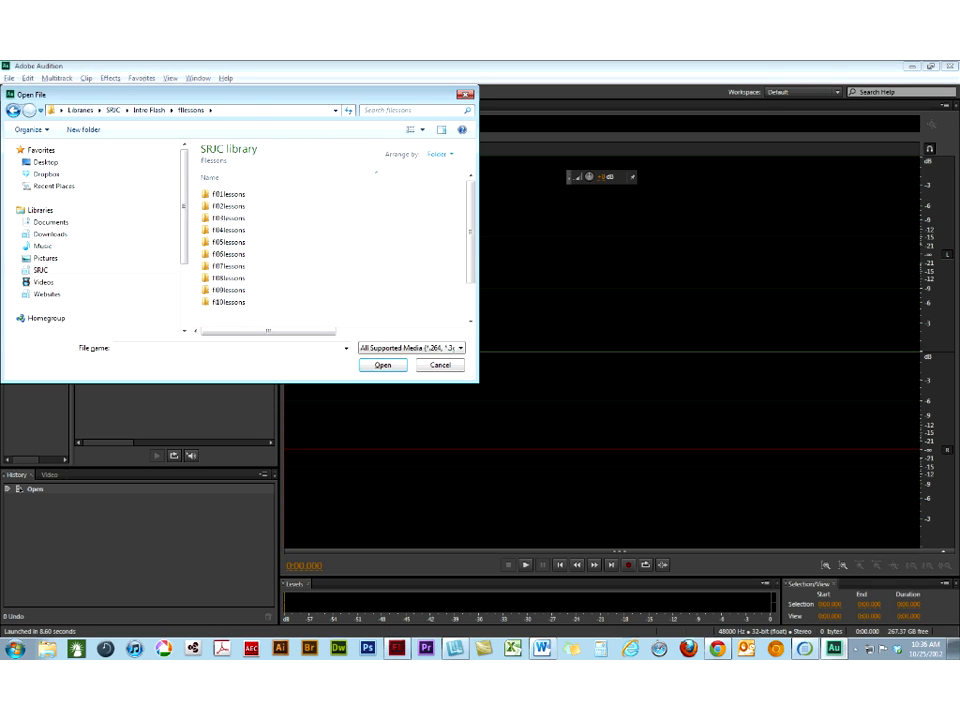
{"action": "double_click", "coordinate": [213, 195]}
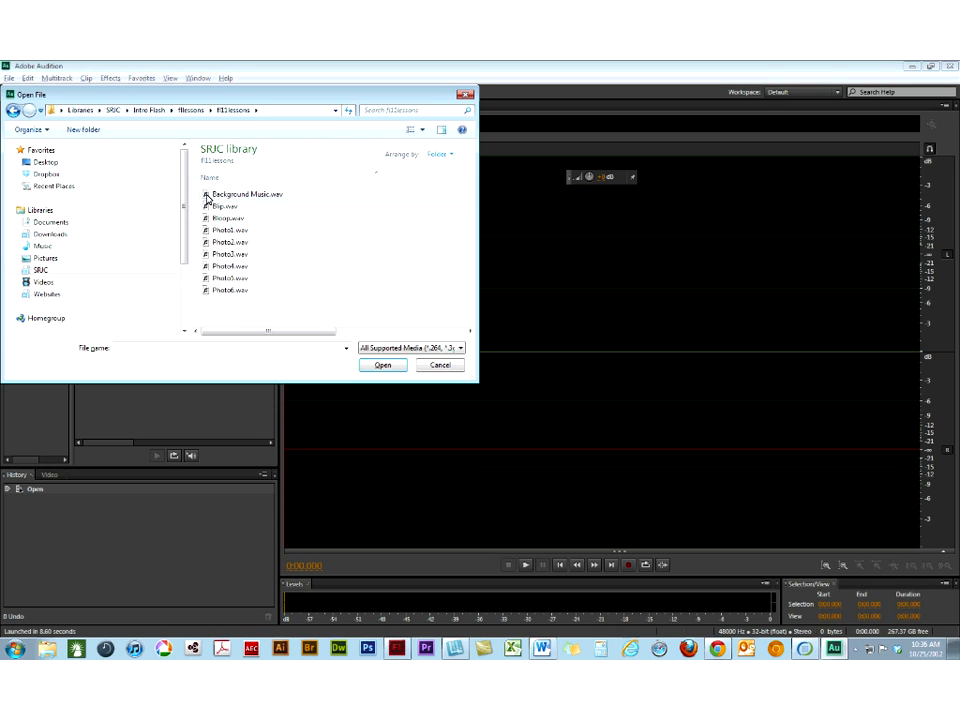
{"action": "left_click", "coordinate": [230, 194]}
{"action": "left_click", "coordinate": [381, 365]}
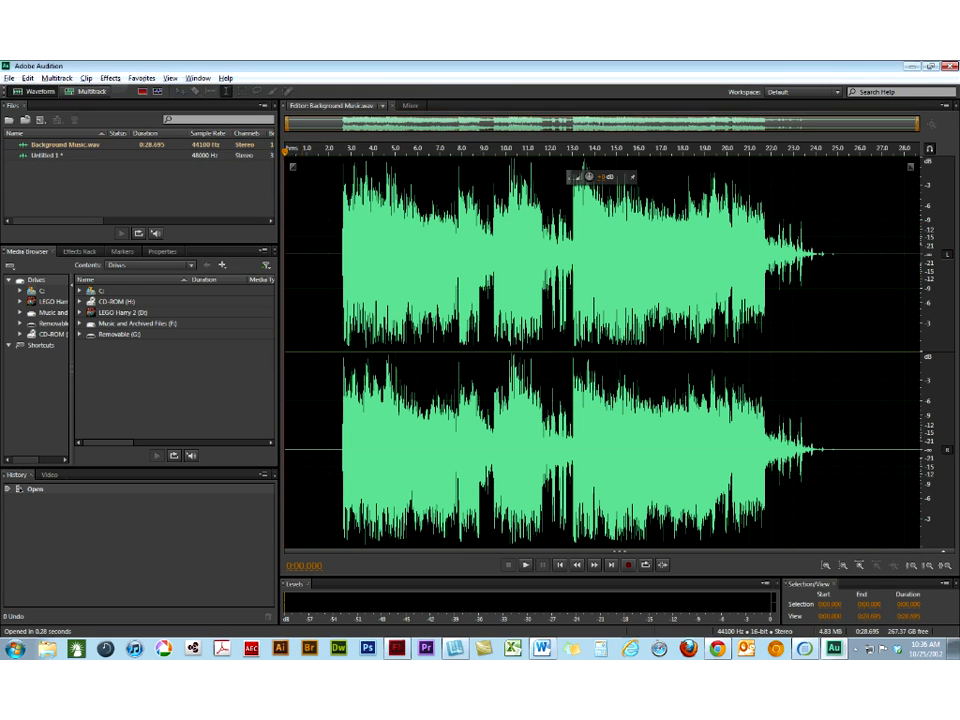
- Save the opened sound as Background Music.mp3 in MP3 Audio format in the Sounds folder, and close Audition, discarding Untitled 1
{"action": "left_click", "coordinate": [330, 170]}
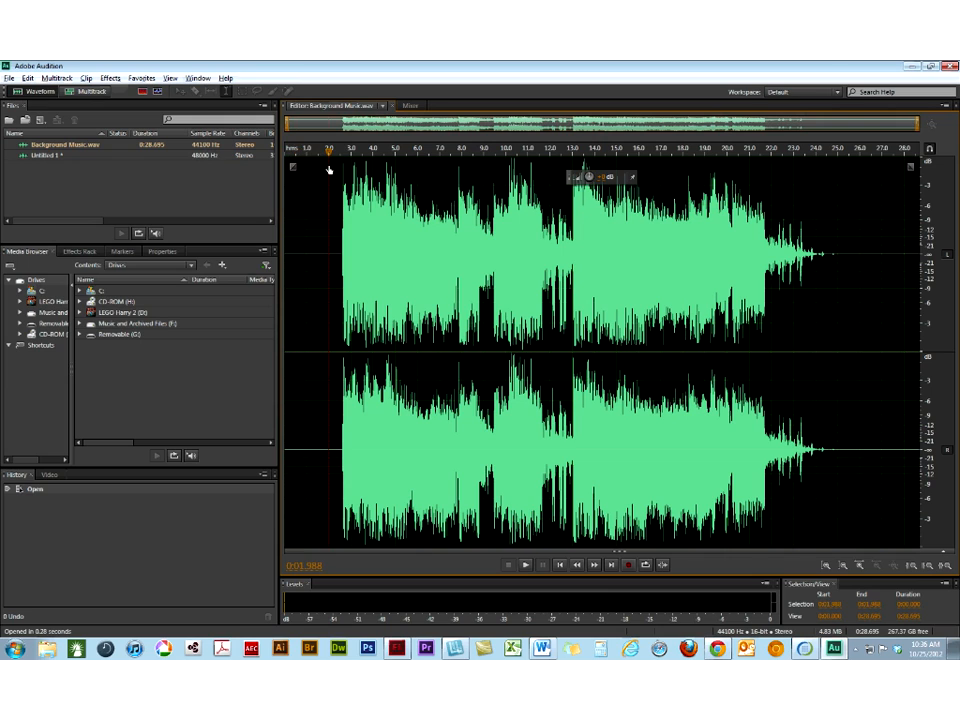
{"action": "left_click", "coordinate": [330, 170]}
{"action": "key", "text": "Home"}
{"action": "left_click", "coordinate": [8, 78]}
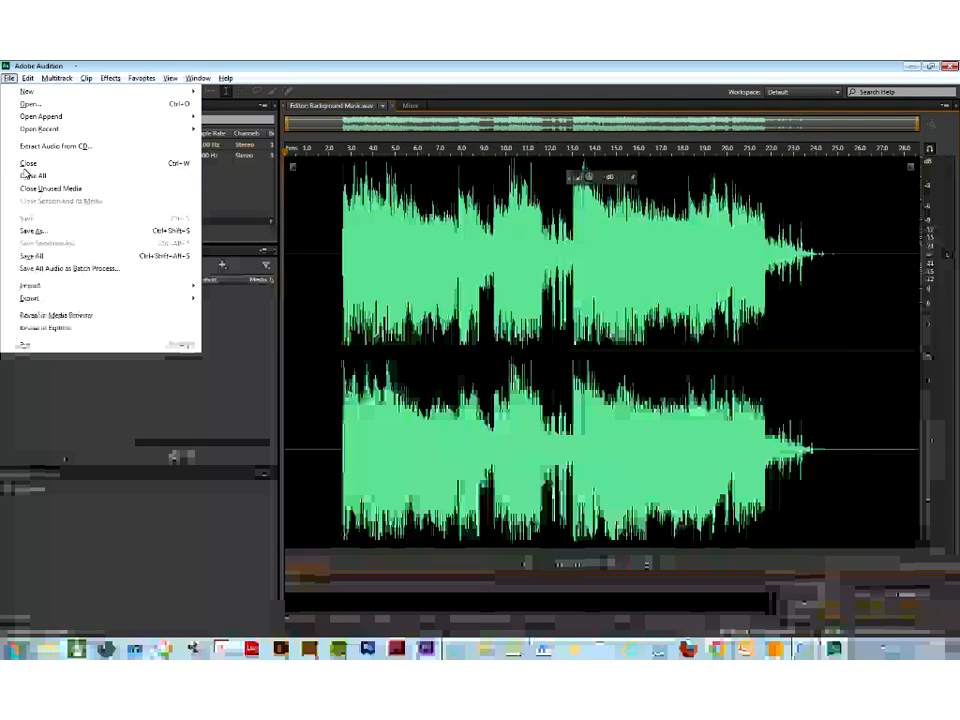
{"action": "left_click", "coordinate": [34, 231]}
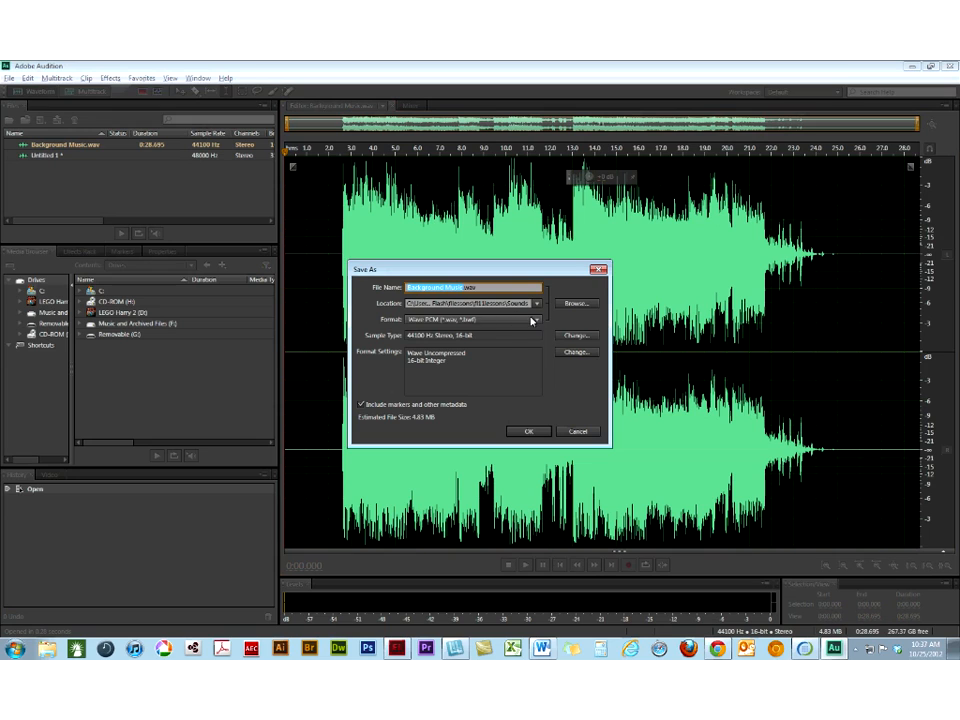
{"action": "left_click", "coordinate": [532, 320]}
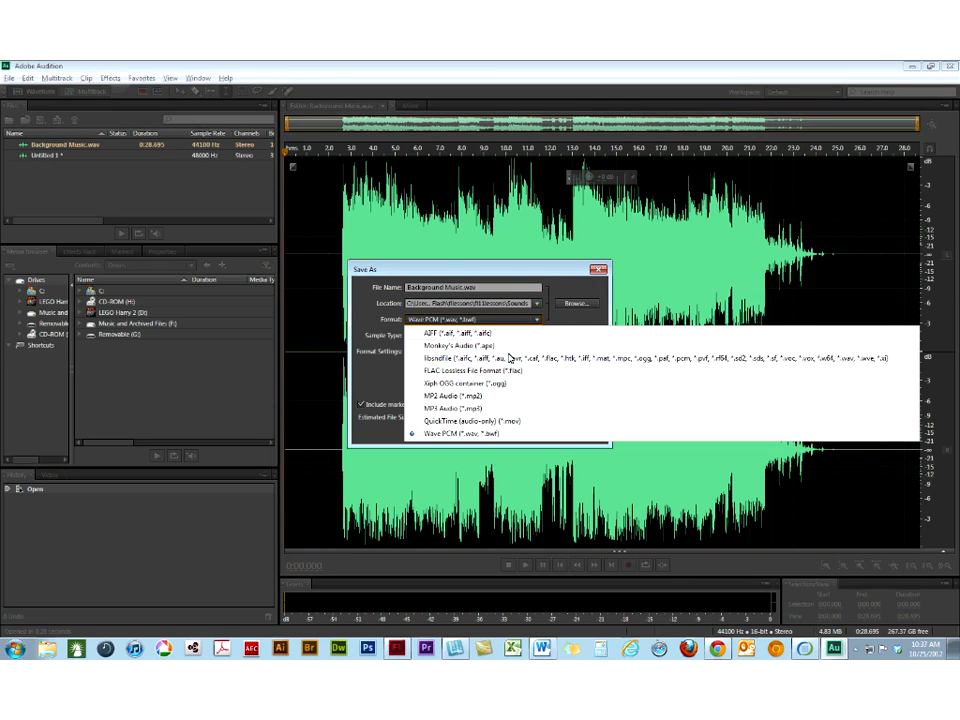
{"action": "left_click", "coordinate": [486, 407]}
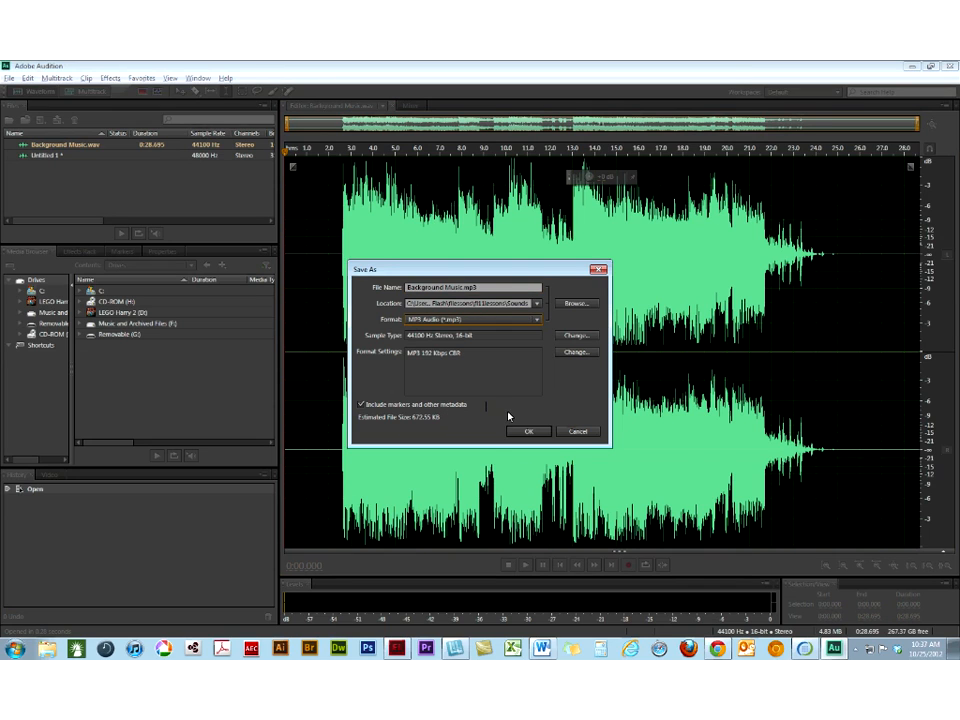
{"action": "left_click", "coordinate": [524, 432]}
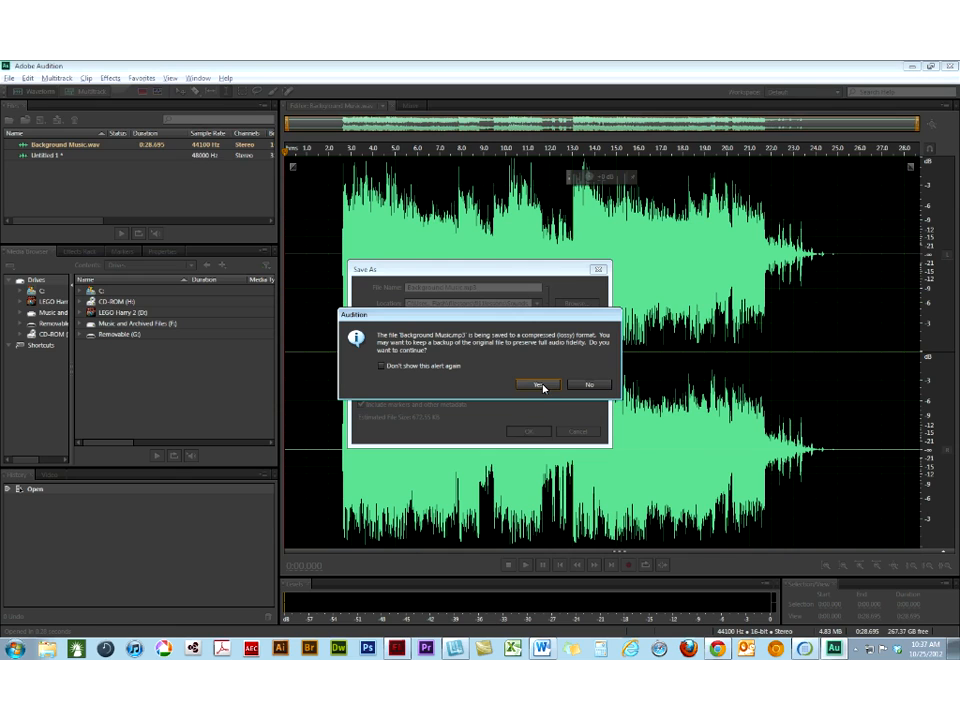
{"action": "left_click", "coordinate": [540, 386]}
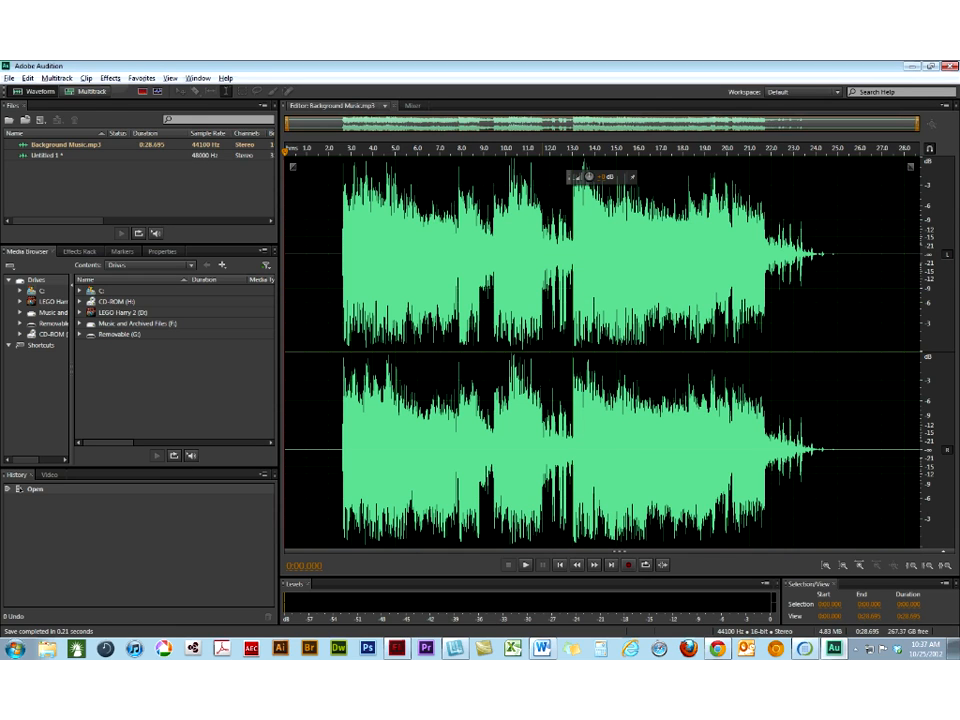
{"action": "left_click", "coordinate": [947, 68]}
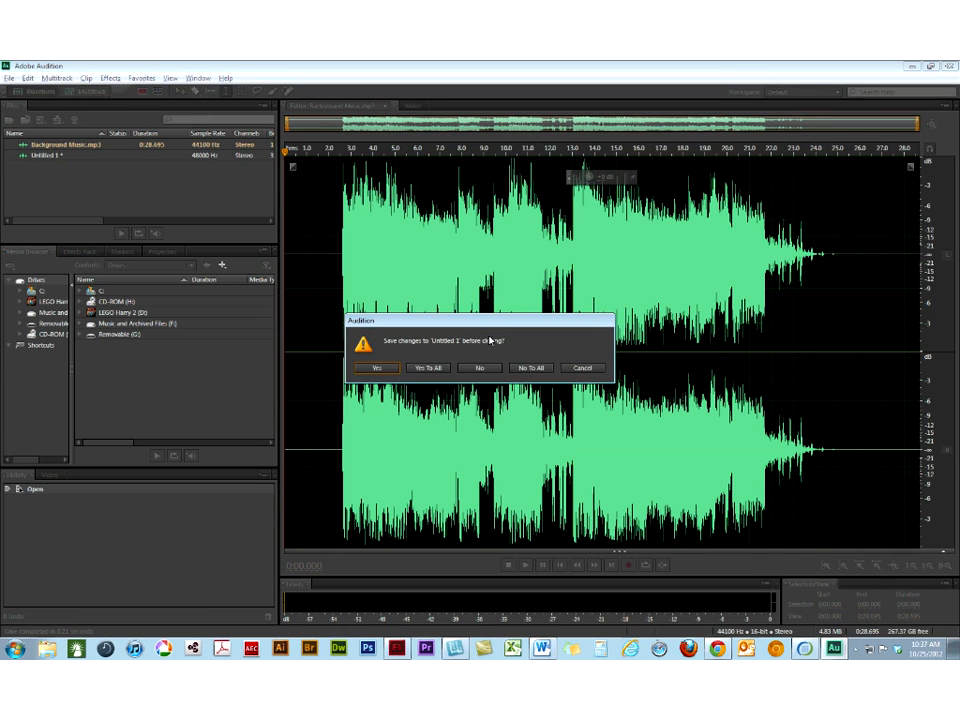
{"action": "left_click", "coordinate": [479, 370]}
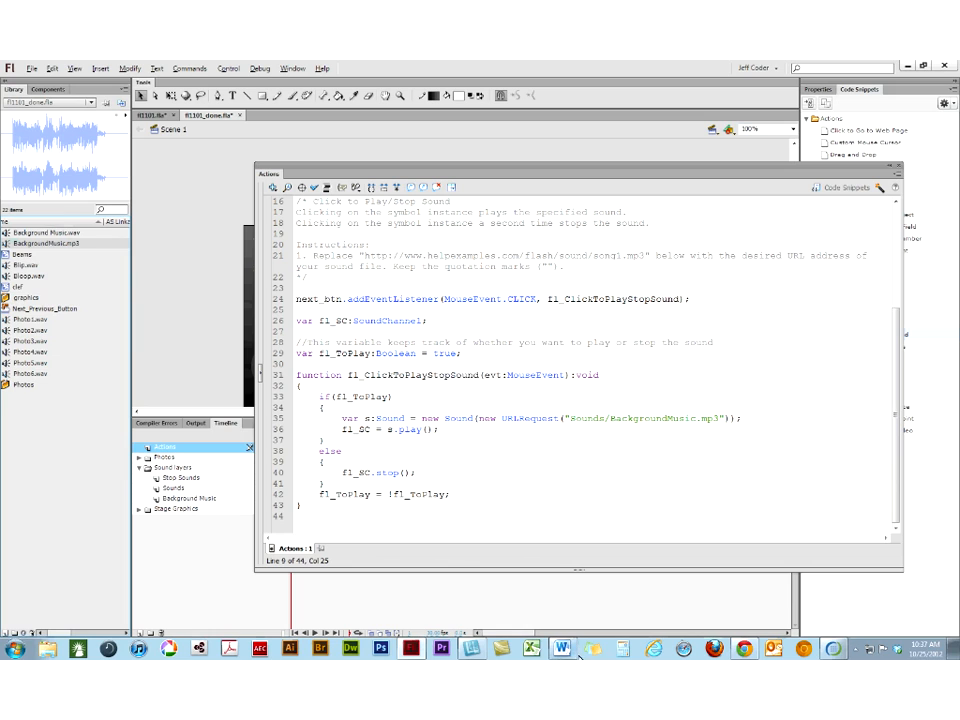
- Check in Flash that the Sounds folder offers Background Music.mp3 for library import, without importing it
{"action": "left_click", "coordinate": [33, 70]}
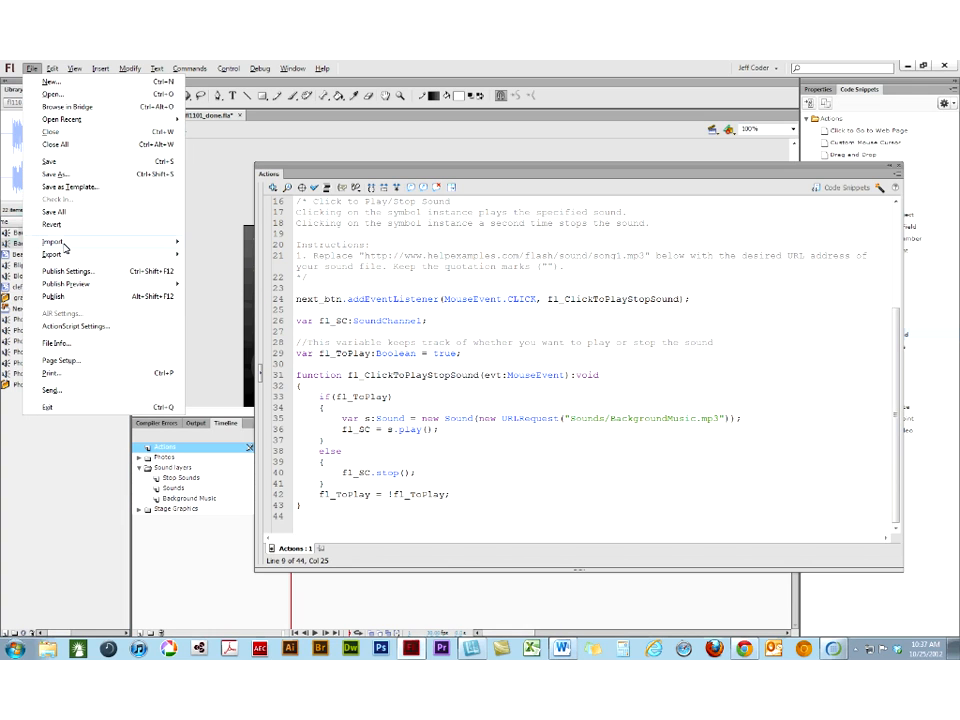
{"action": "mouse_move", "coordinate": [60, 241]}
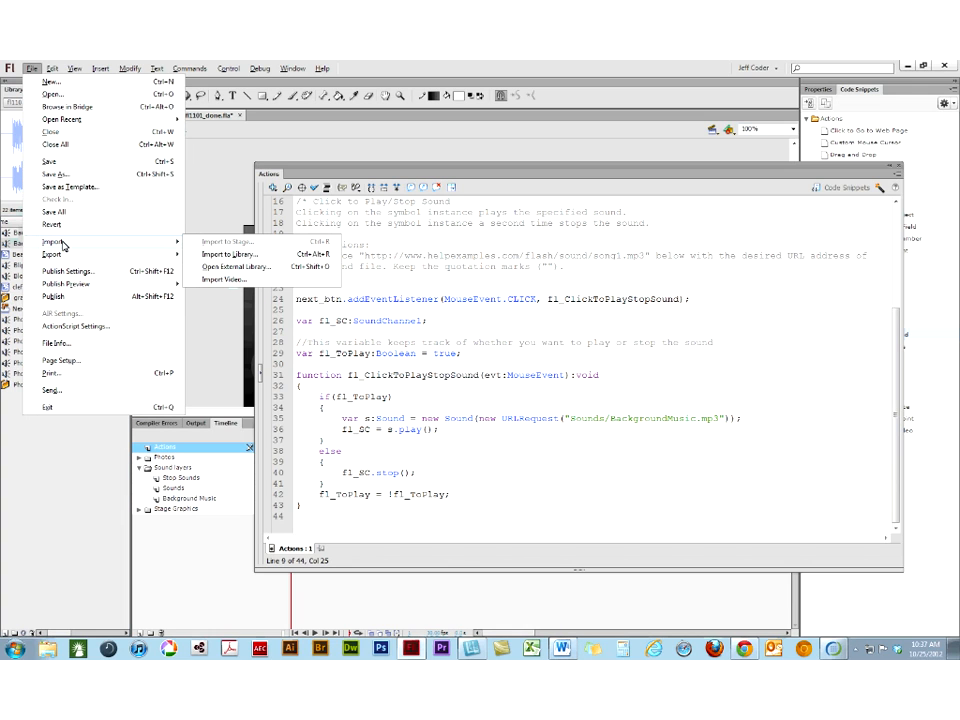
{"action": "left_click", "coordinate": [222, 256]}
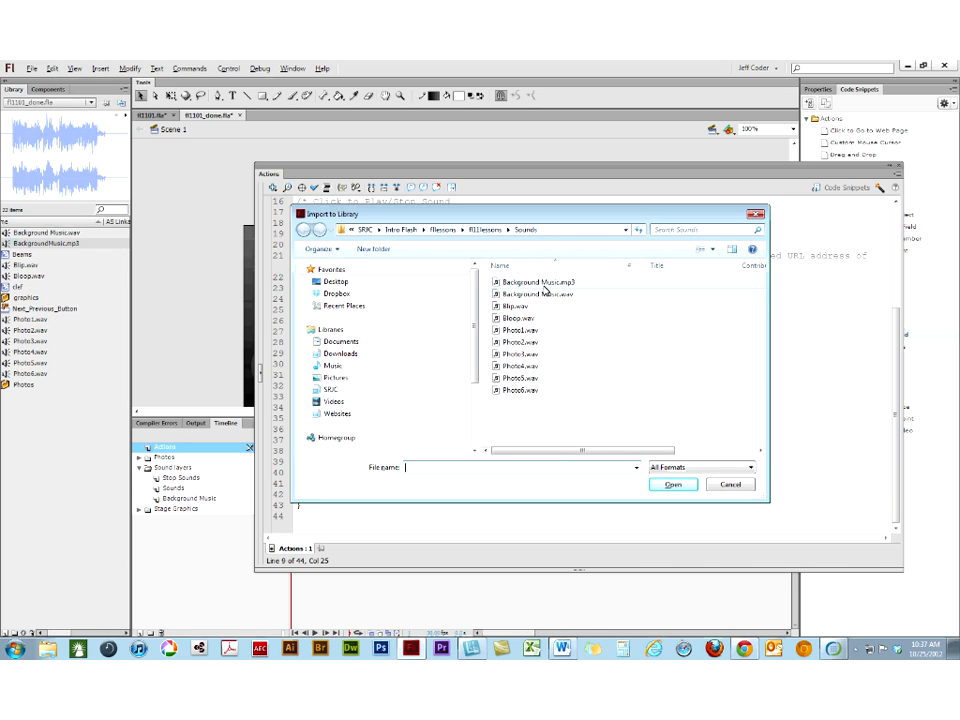
{"action": "left_click", "coordinate": [543, 283]}
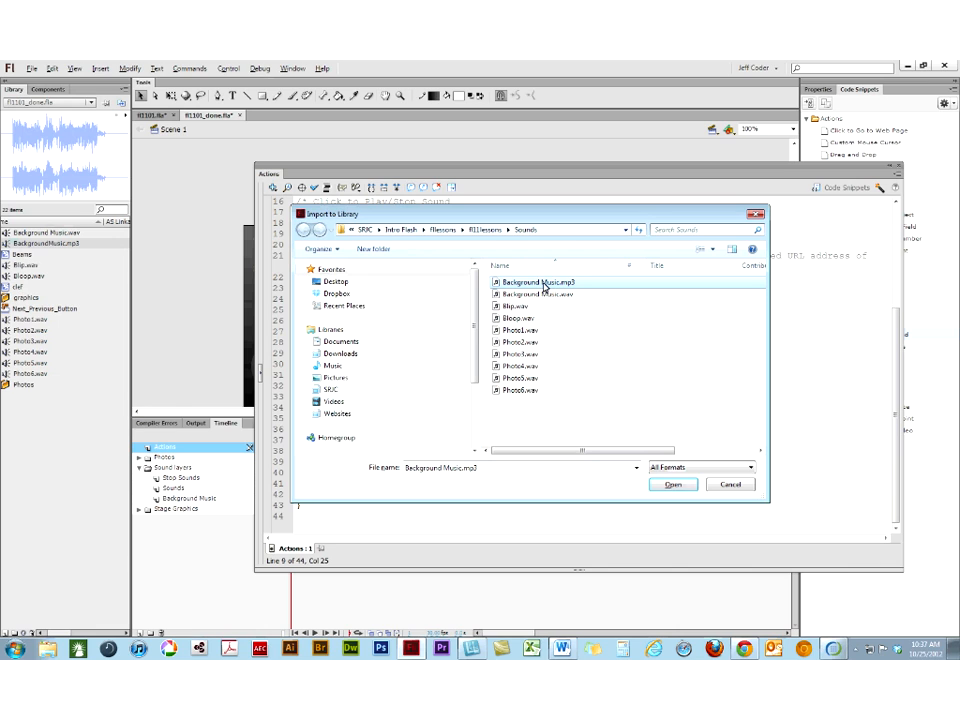
{"action": "left_click", "coordinate": [732, 484]}
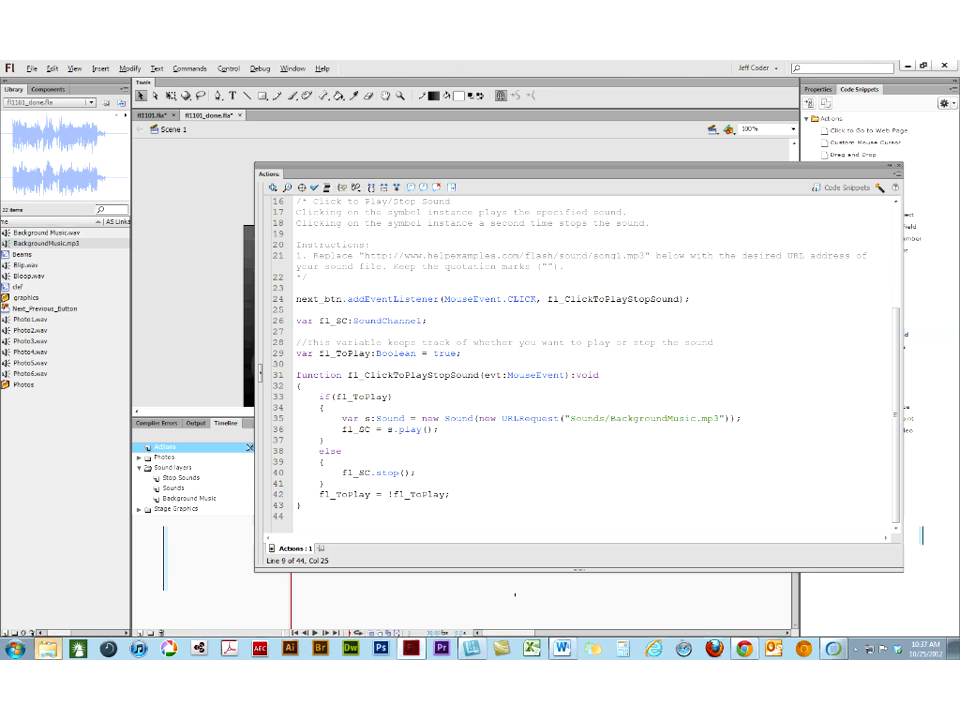
- Open the SRJC library's Intro Flash > fllessons > fl11lessons > Sounds folder in Windows Explorer
{"action": "key", "text": "super+e"}
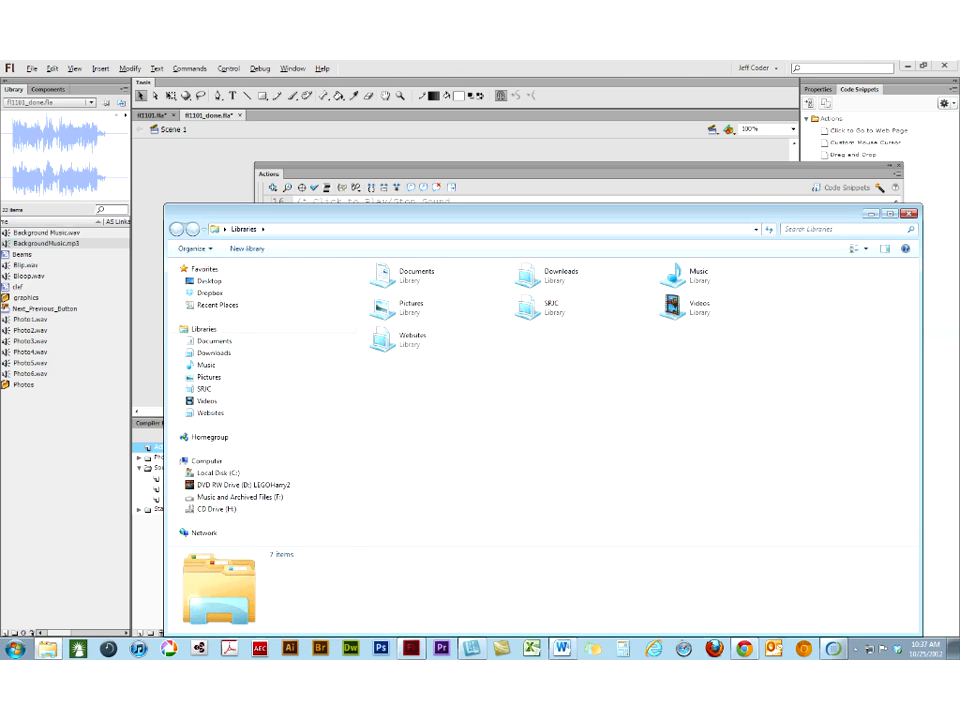
{"action": "double_click", "coordinate": [560, 308]}
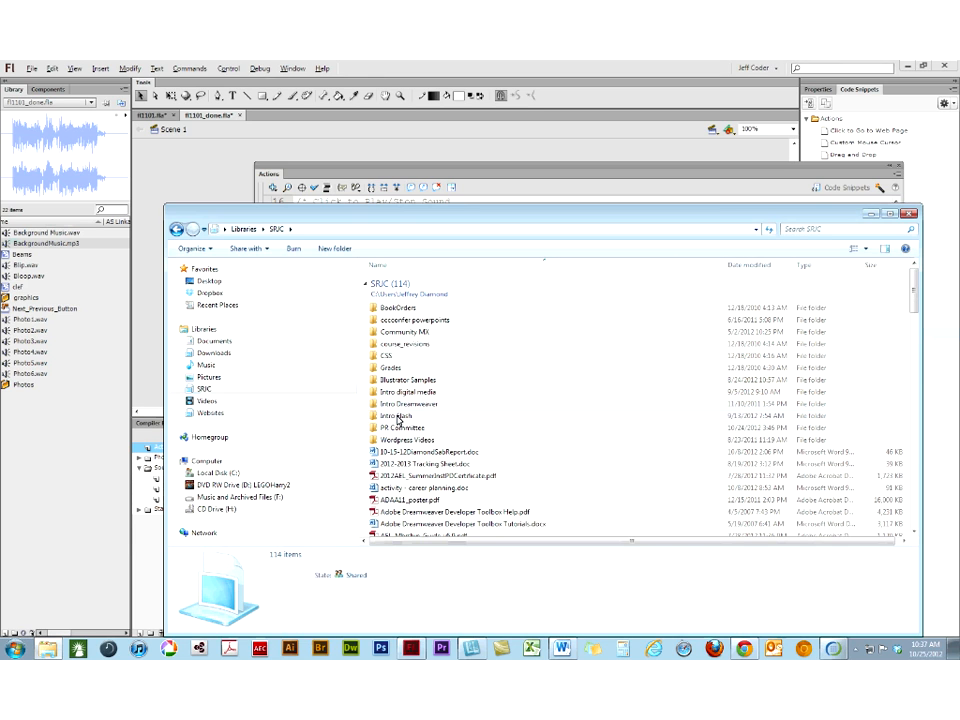
{"action": "double_click", "coordinate": [396, 418]}
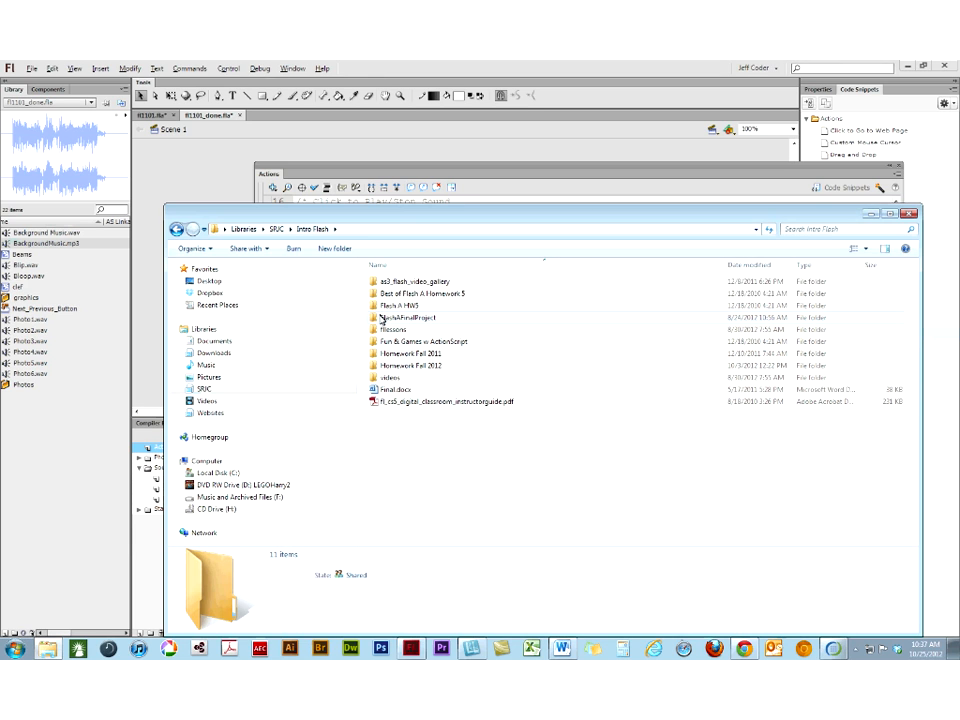
{"action": "left_click", "coordinate": [375, 331]}
{"action": "double_click", "coordinate": [375, 331]}
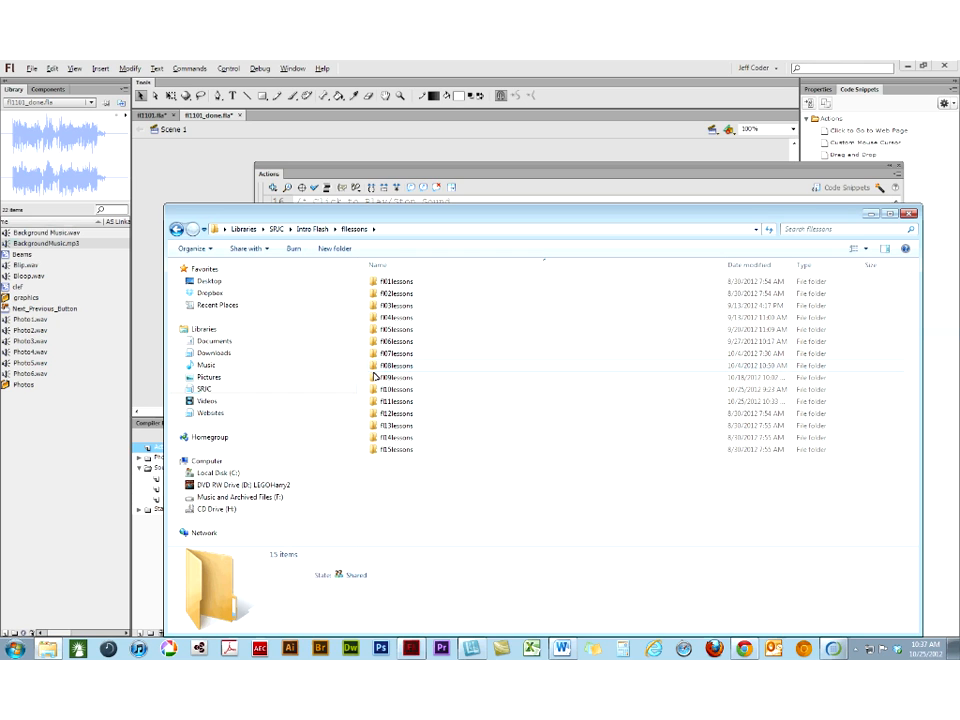
{"action": "double_click", "coordinate": [379, 403]}
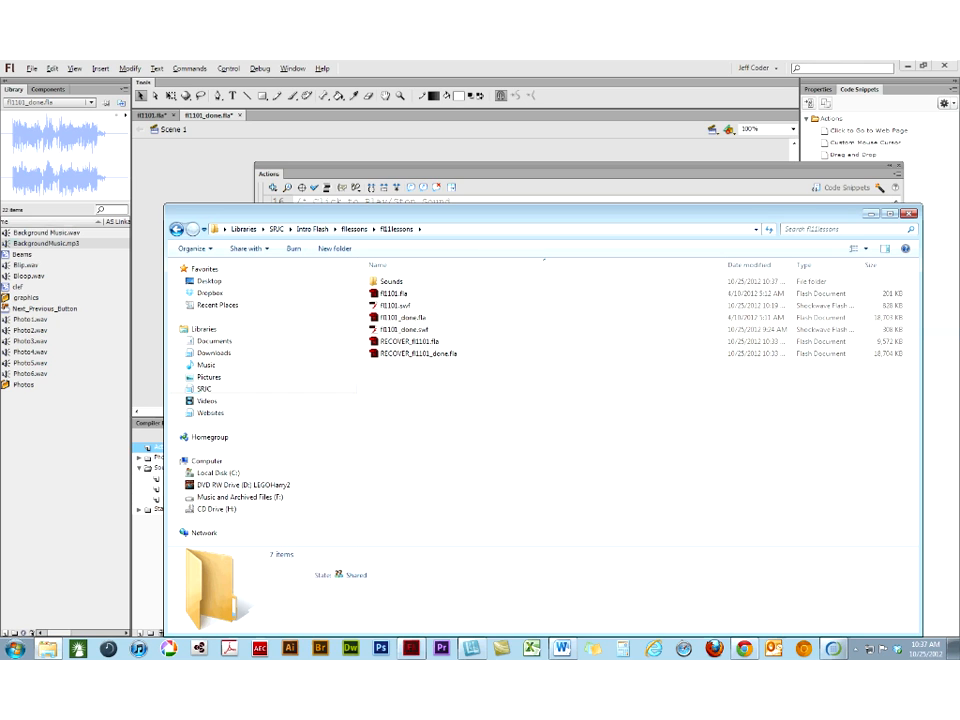
{"action": "left_click", "coordinate": [376, 283]}
{"action": "double_click", "coordinate": [376, 283]}
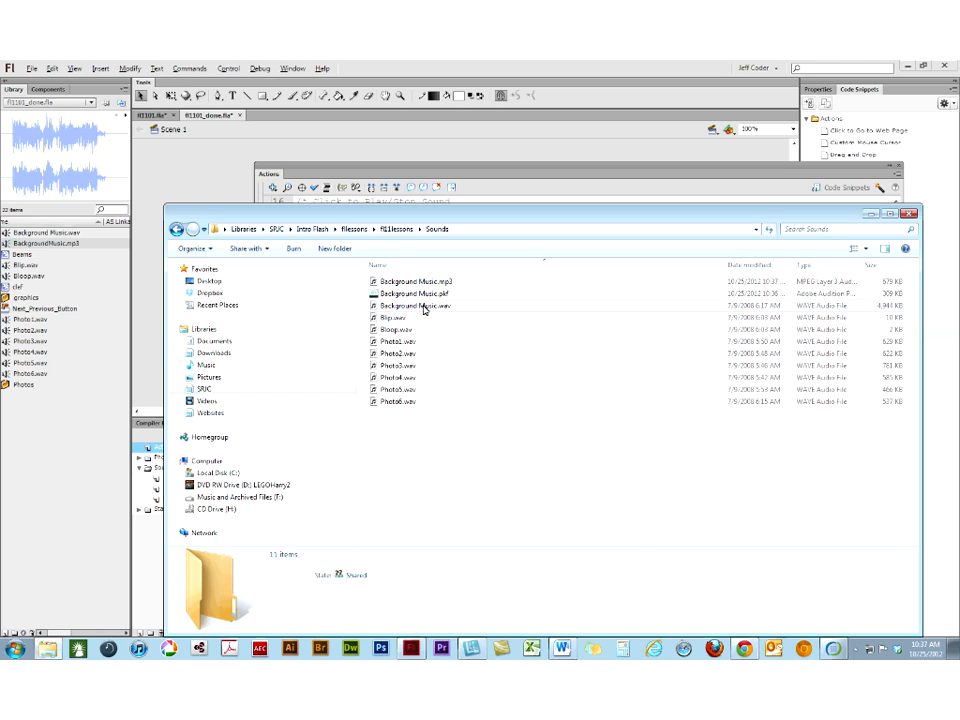
- Rename Background Music.mp3 to BackgroundMusic.mp3 without the space and close the Explorer window
{"action": "left_click", "coordinate": [419, 283]}
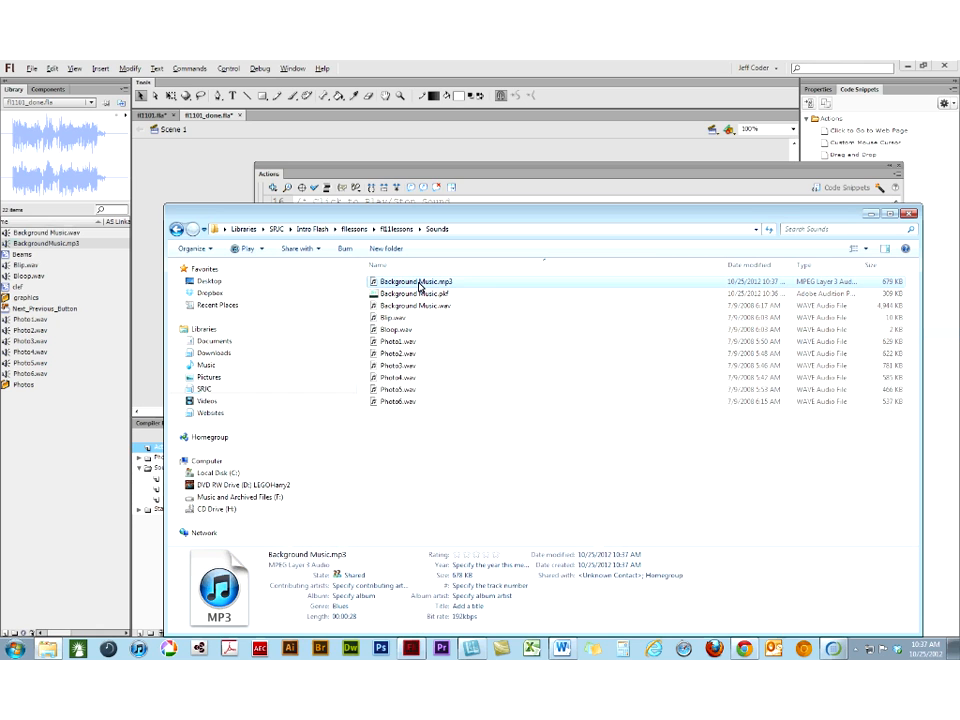
{"action": "left_click", "coordinate": [419, 284]}
{"action": "left_click", "coordinate": [420, 282]}
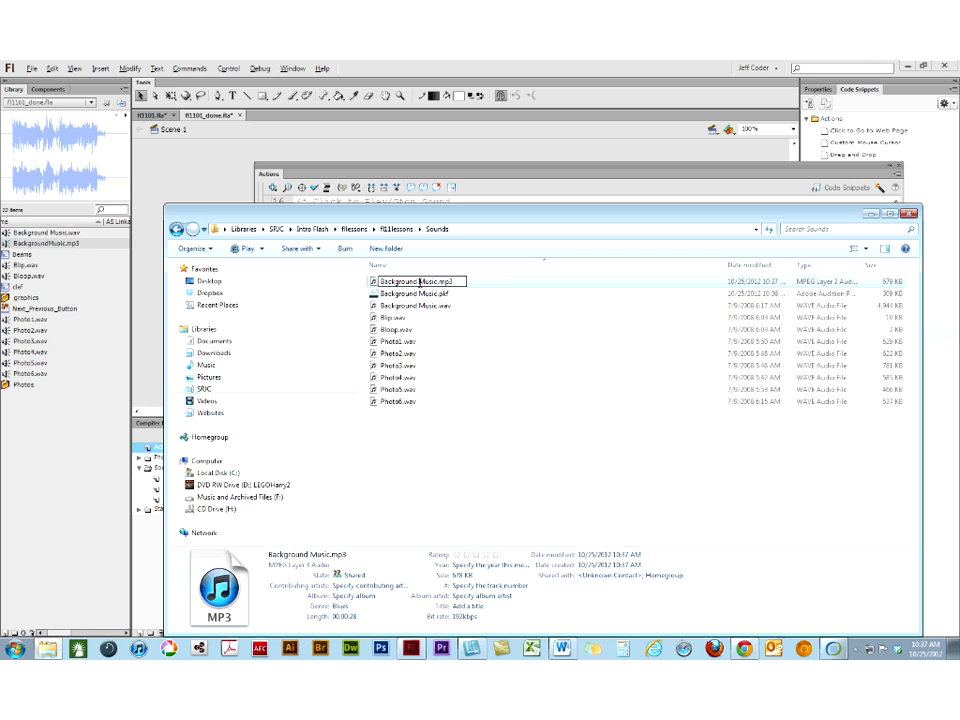
{"action": "key", "text": "BackSpace"}
{"action": "key", "text": "Return"}
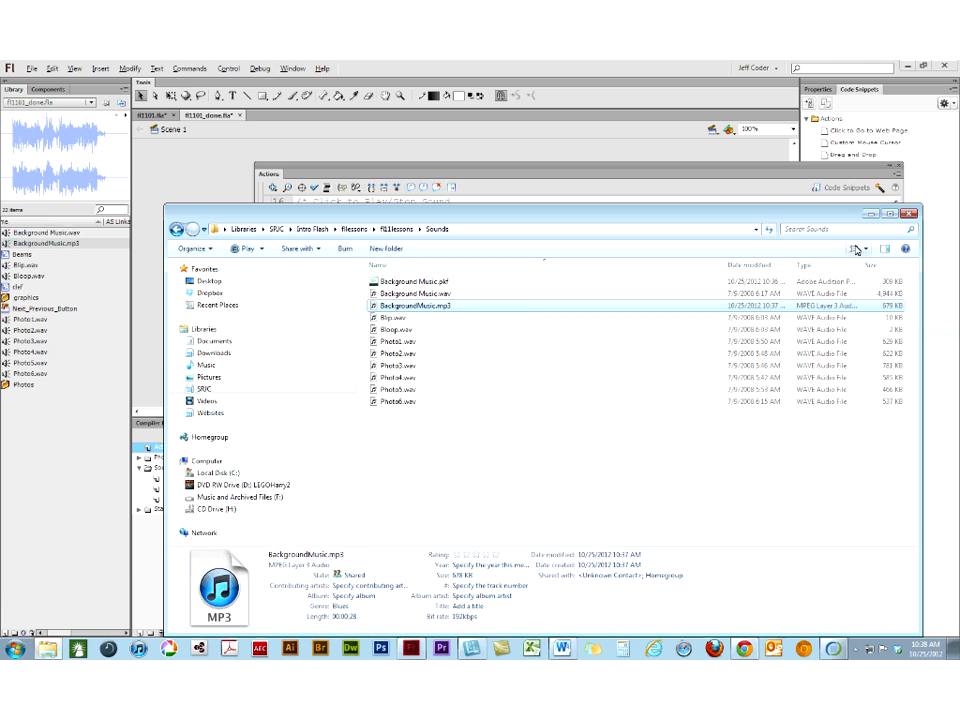
{"action": "left_click", "coordinate": [906, 213]}
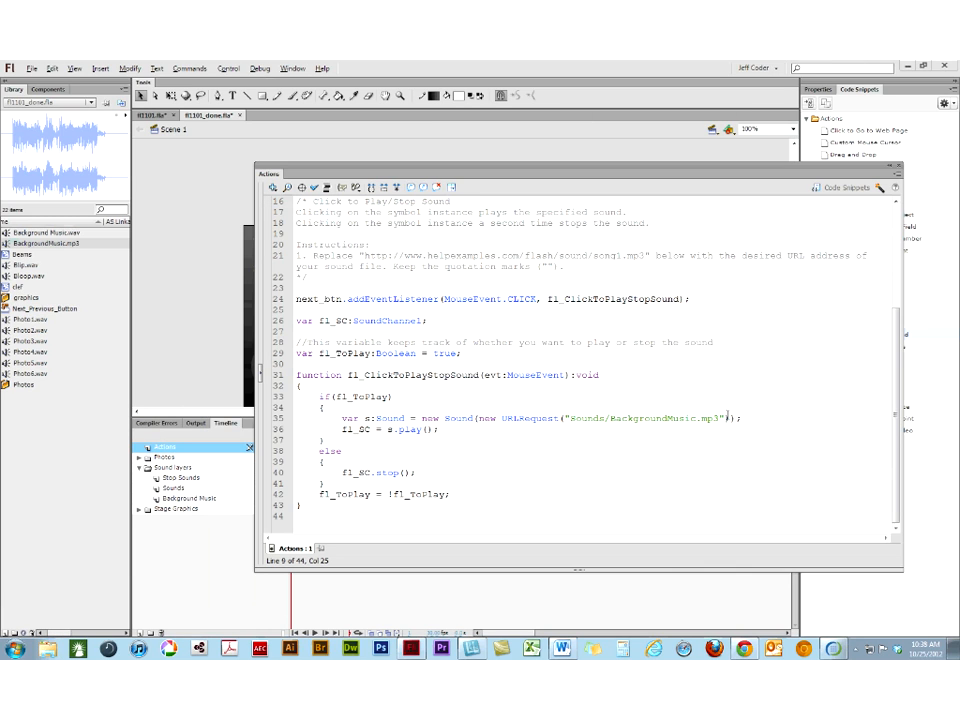
- Using fl1101_done.fla's code as reference, replace the sample sound URL in fl1101.fla's URLRequest with "Sounds/BackgroundMusic.mp3"
{"action": "mouse_move", "coordinate": [727, 418]}
{"action": "left_mouse_down"}
{"action": "mouse_move", "coordinate": [320, 397]}
{"action": "mouse_move", "coordinate": [615, 420]}
{"action": "mouse_move", "coordinate": [377, 430]}
{"action": "mouse_move", "coordinate": [727, 420]}
{"action": "left_mouse_up"}
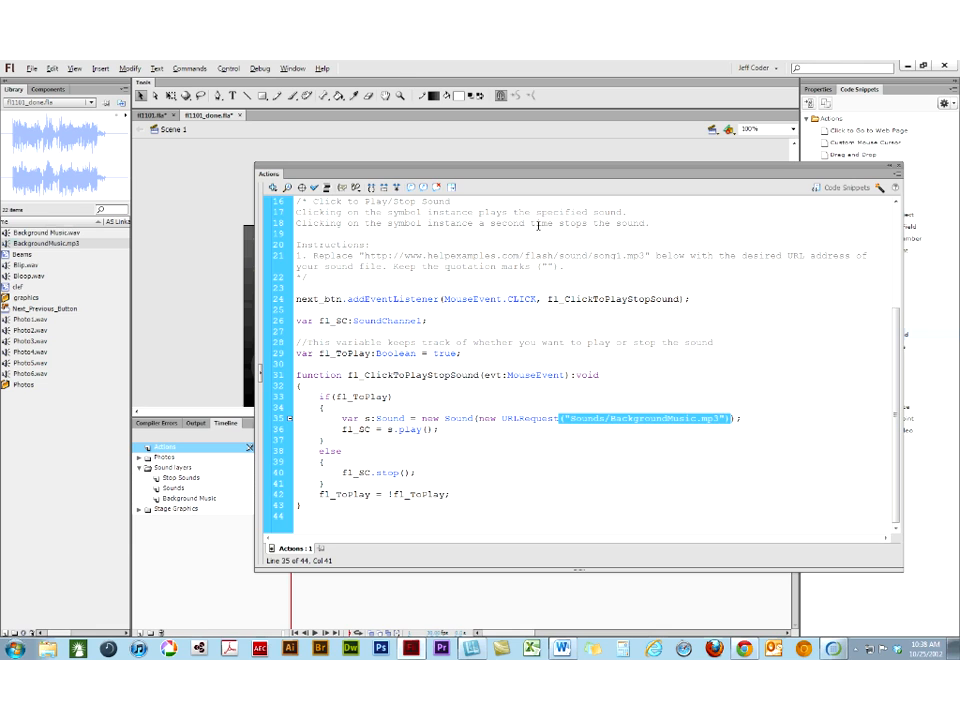
{"action": "left_click", "coordinate": [157, 115]}
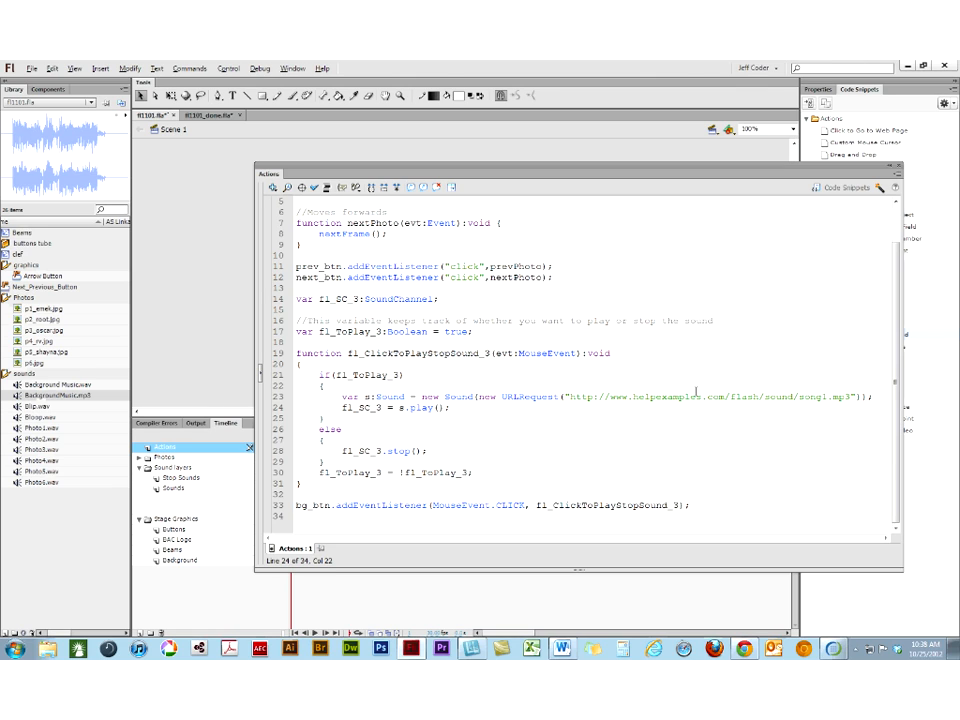
{"action": "left_click_drag", "start_coordinate": [857, 397], "coordinate": [559, 399]}
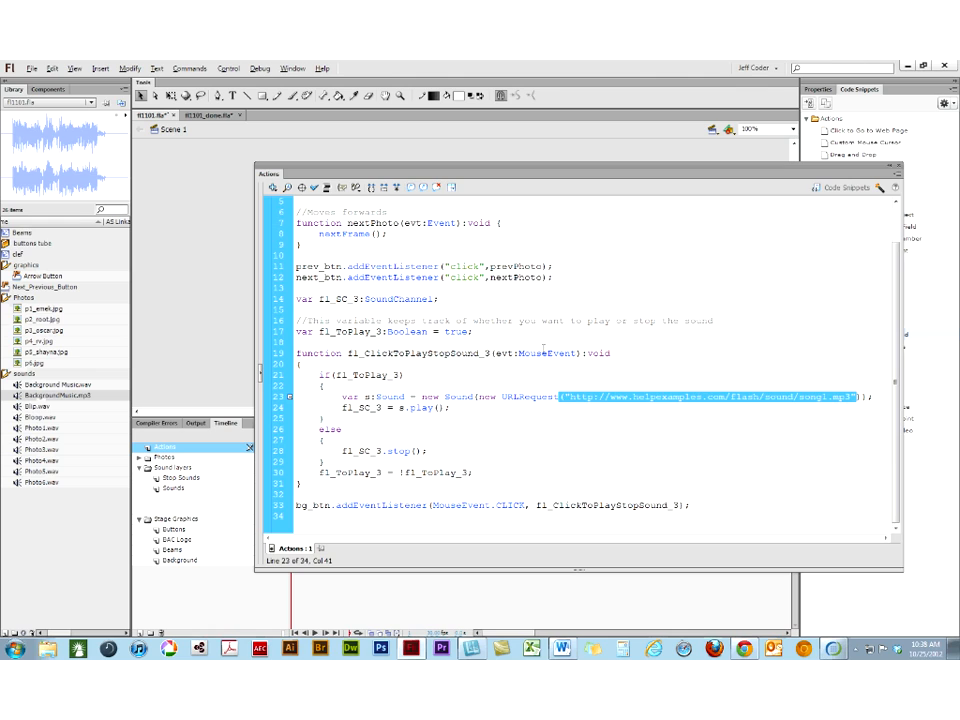
{"action": "type", "text": "(\"Sounds/BackgroundMusic.mp3\""}
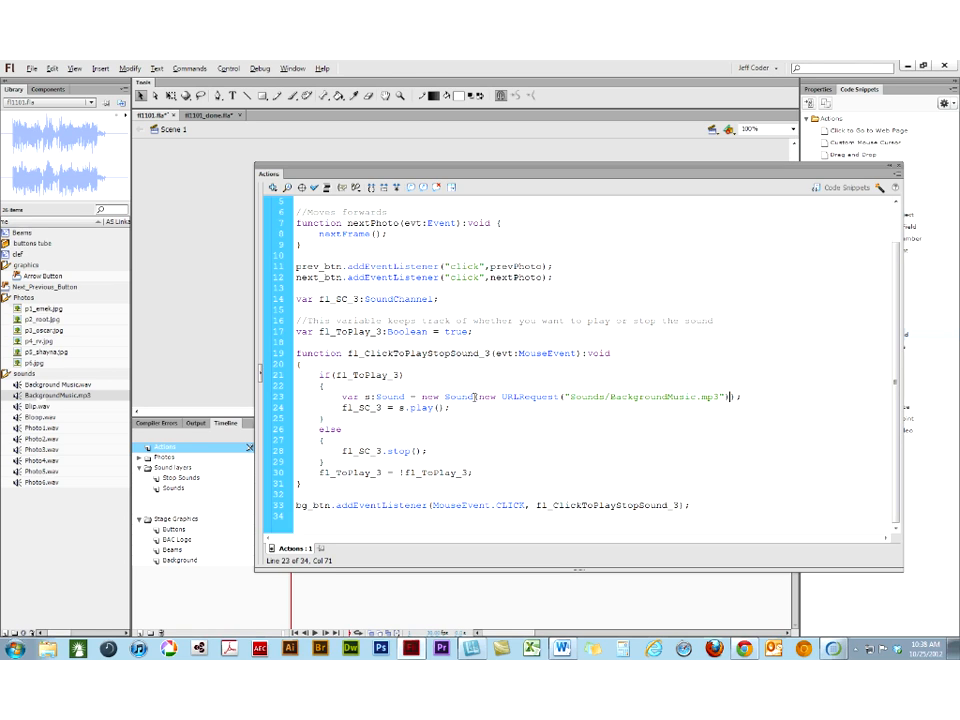
- Examine the nested parentheses of the new Sound(new URLRequest()) line and the fl_ToPlay_3 = !fl_ToPlay_3 toggle line in the ActionScript
{"action": "left_click", "coordinate": [475, 398]}
{"action": "left_click_drag", "start_coordinate": [560, 398], "coordinate": [735, 397]}
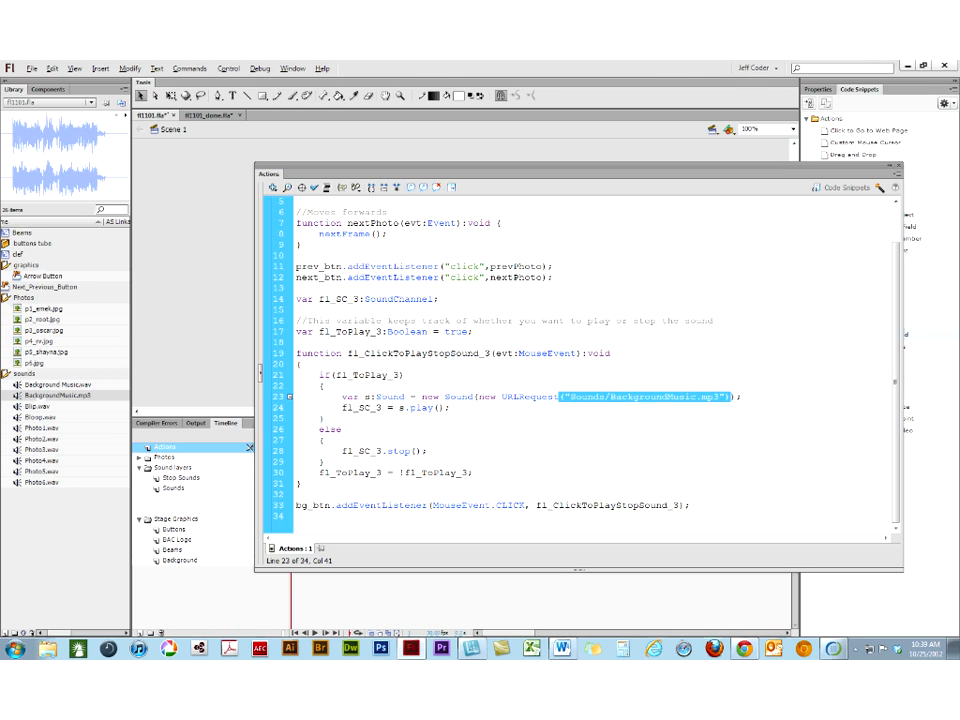
{"action": "left_click", "coordinate": [475, 397]}
{"action": "left_click_drag", "start_coordinate": [474, 397], "coordinate": [736, 399]}
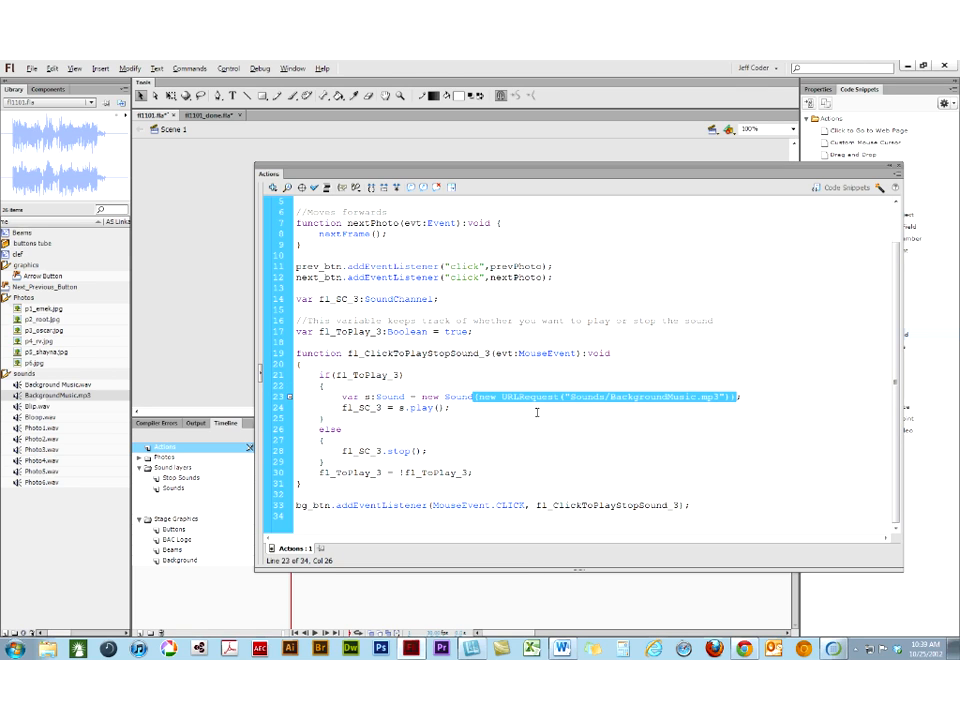
{"action": "left_click", "coordinate": [407, 426]}
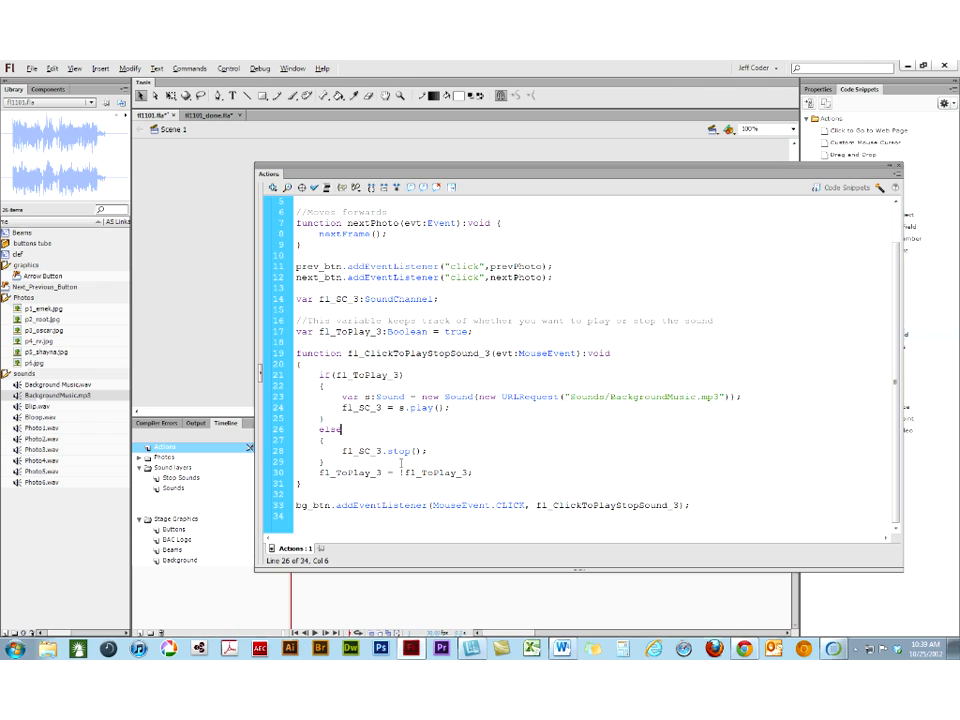
{"action": "left_click_drag", "start_coordinate": [405, 473], "coordinate": [388, 474]}
{"action": "left_click", "coordinate": [323, 472]}
{"action": "left_click_drag", "start_coordinate": [405, 473], "coordinate": [388, 473]}
{"action": "left_click", "coordinate": [341, 473]}
{"action": "double_click", "coordinate": [341, 473]}
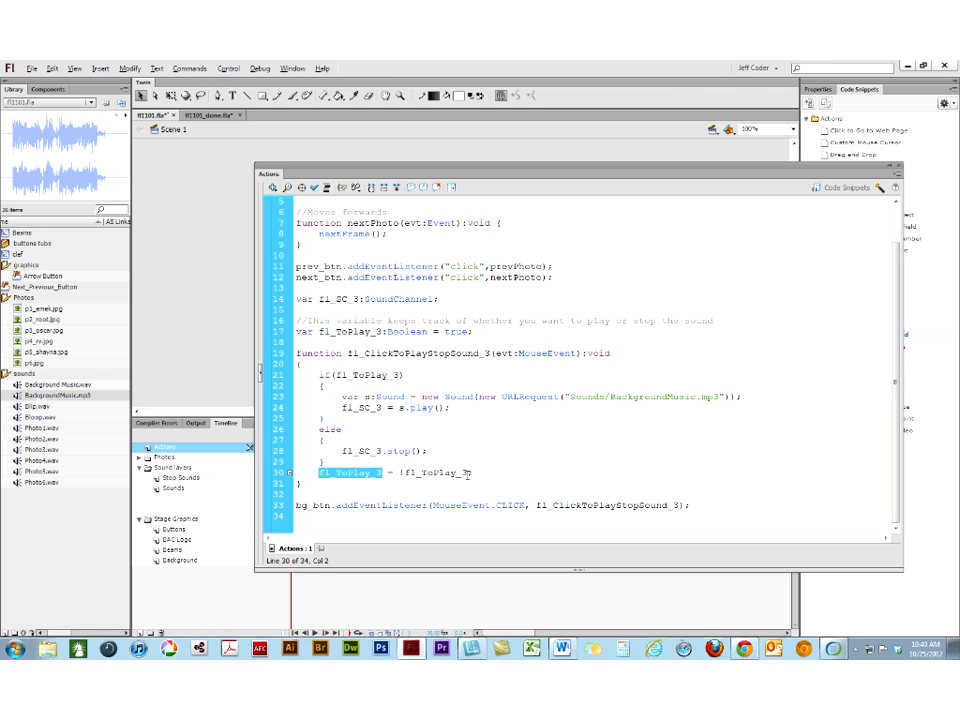
{"action": "left_click_drag", "start_coordinate": [388, 472], "coordinate": [405, 473]}
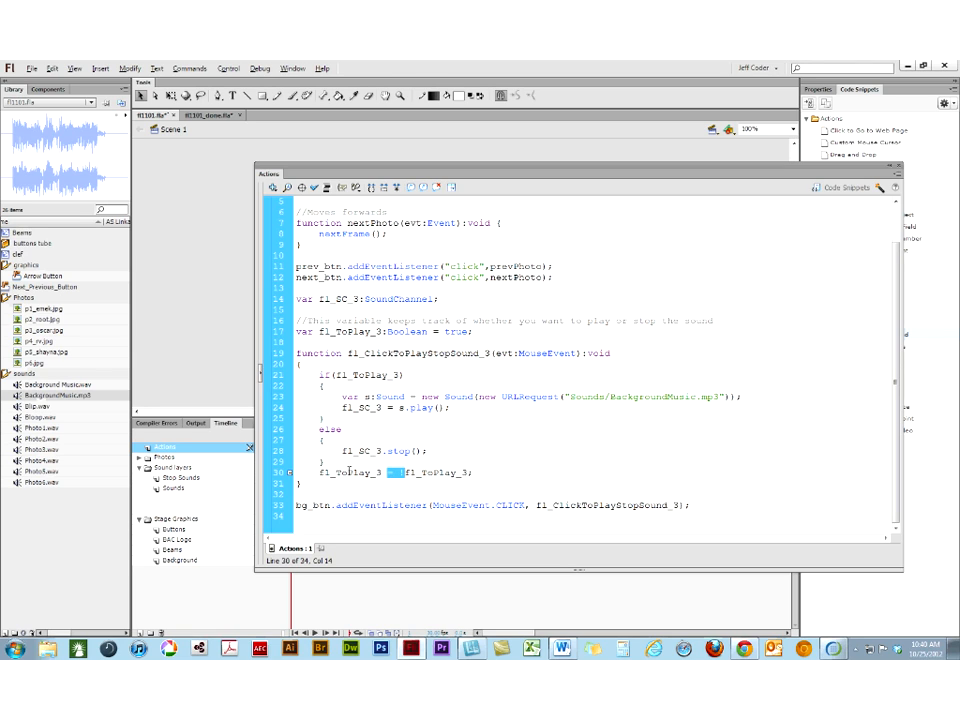
{"action": "left_click_drag", "start_coordinate": [383, 472], "coordinate": [319, 472]}
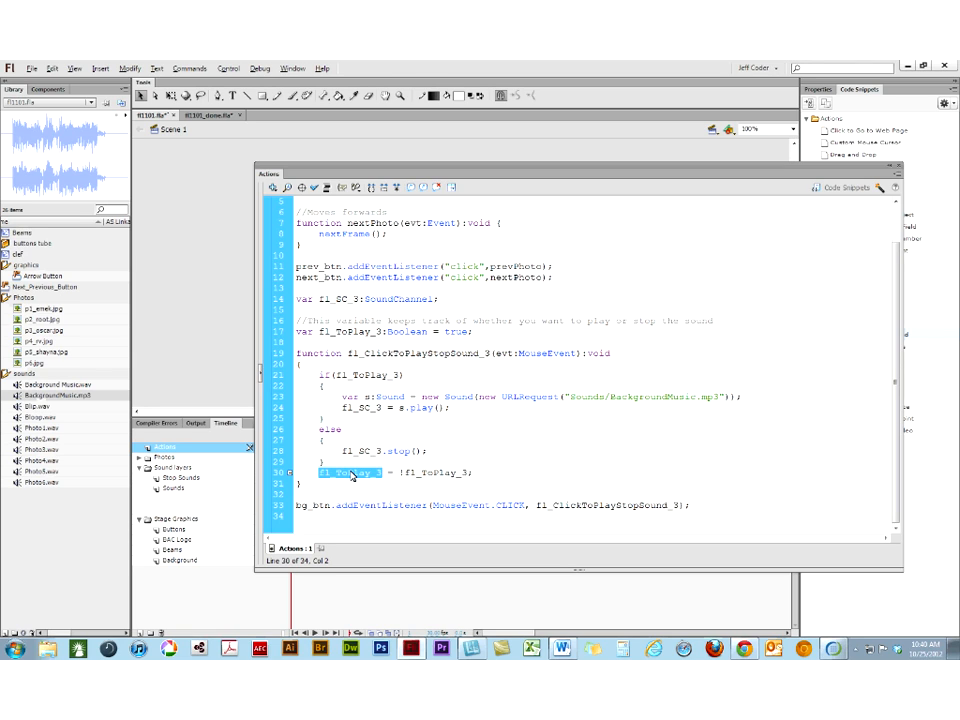
{"action": "left_click", "coordinate": [391, 474]}
{"action": "left_click", "coordinate": [435, 472]}
{"action": "triple_click", "coordinate": [434, 472]}
{"action": "left_click", "coordinate": [434, 472]}
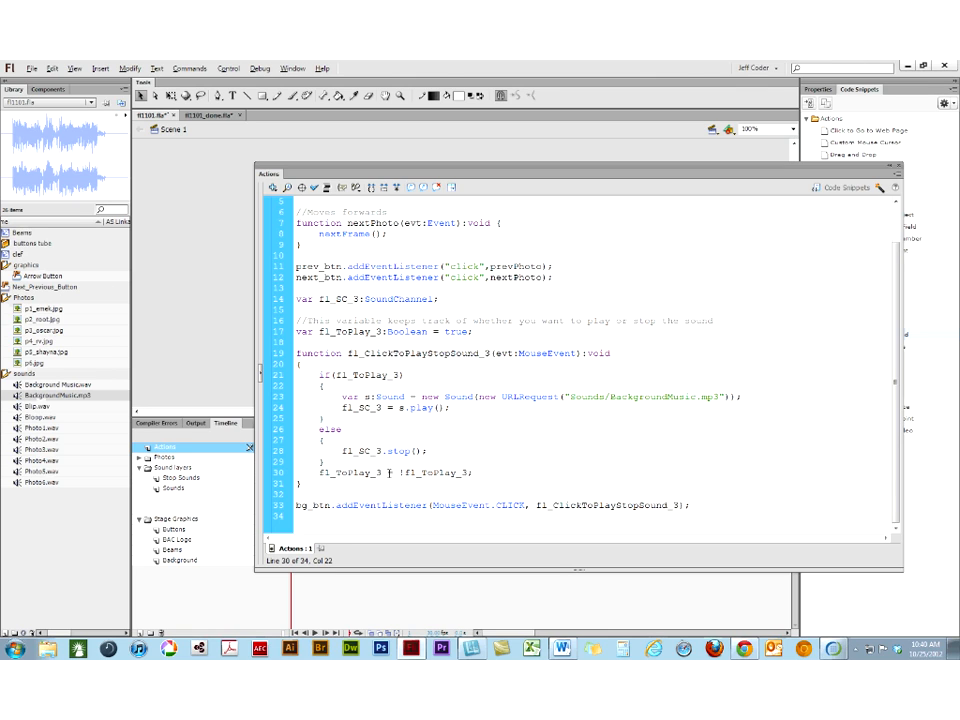
{"action": "left_click_drag", "start_coordinate": [382, 472], "coordinate": [319, 472]}
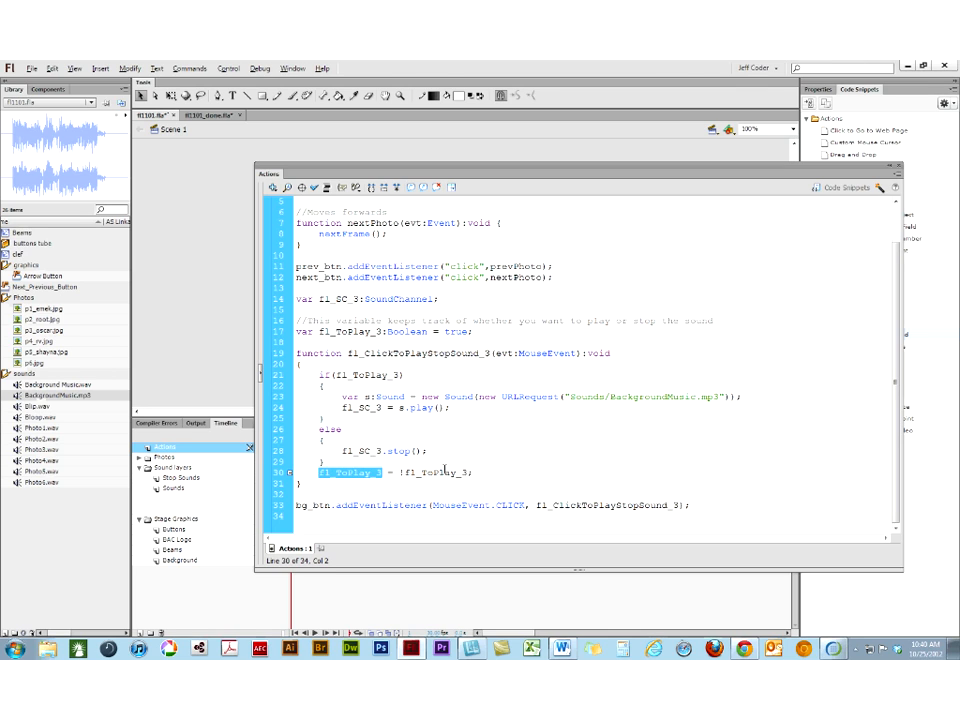
{"action": "left_click_drag", "start_coordinate": [470, 472], "coordinate": [404, 476]}
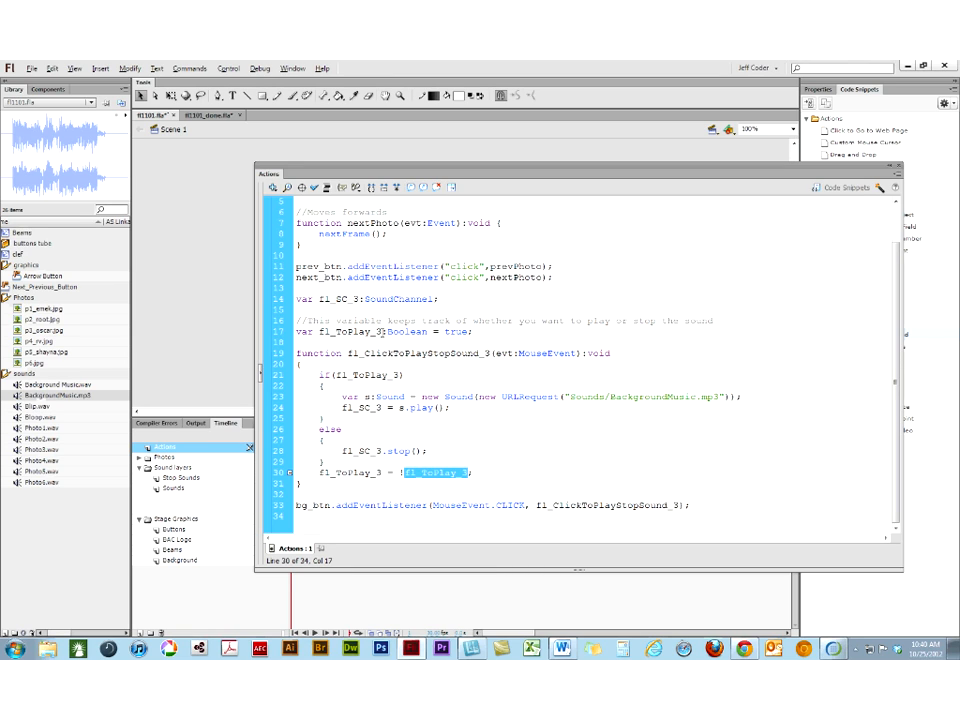
- Use Find and Replace to replace all occurrences of the text fl_ToPlay_3 with bg_sound in the current document
{"action": "left_click_drag", "start_coordinate": [380, 331], "coordinate": [323, 325]}
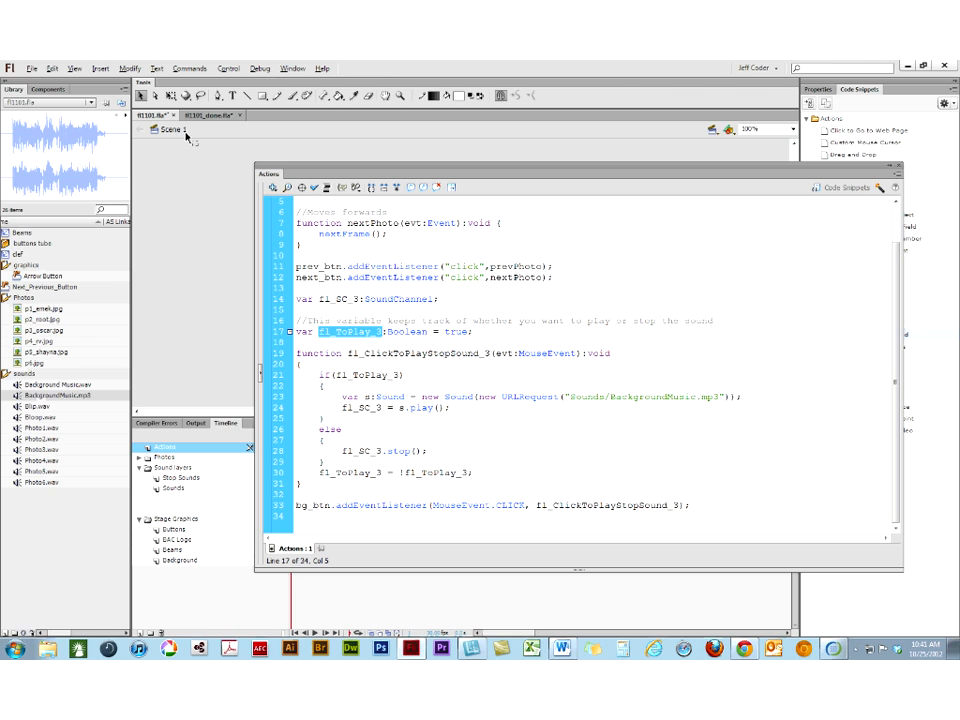
{"action": "left_click", "coordinate": [72, 67]}
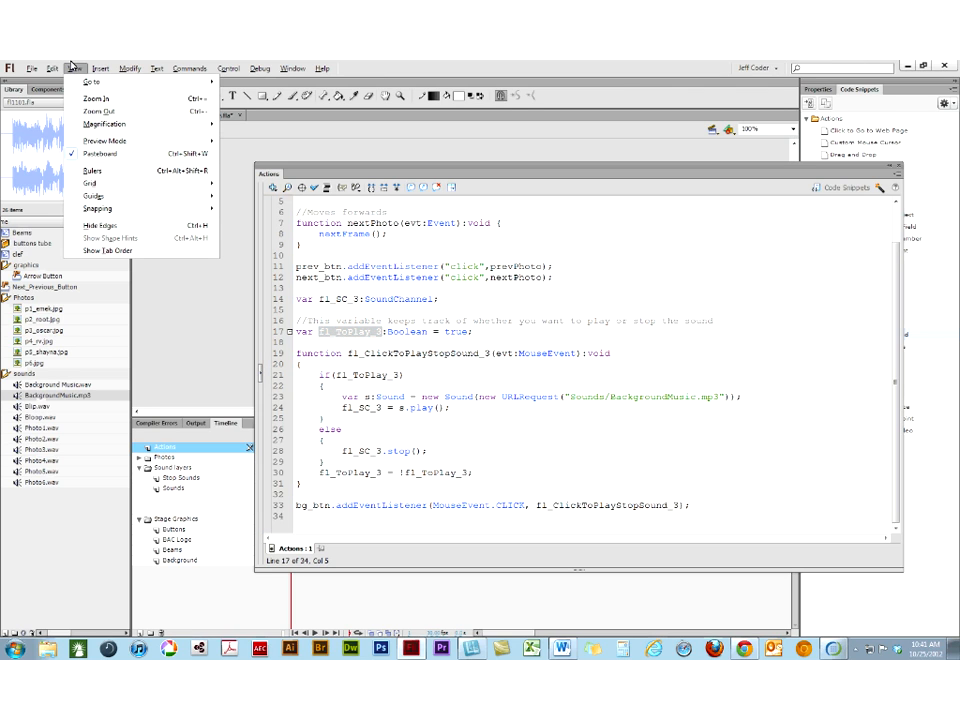
{"action": "mouse_move", "coordinate": [52, 68]}
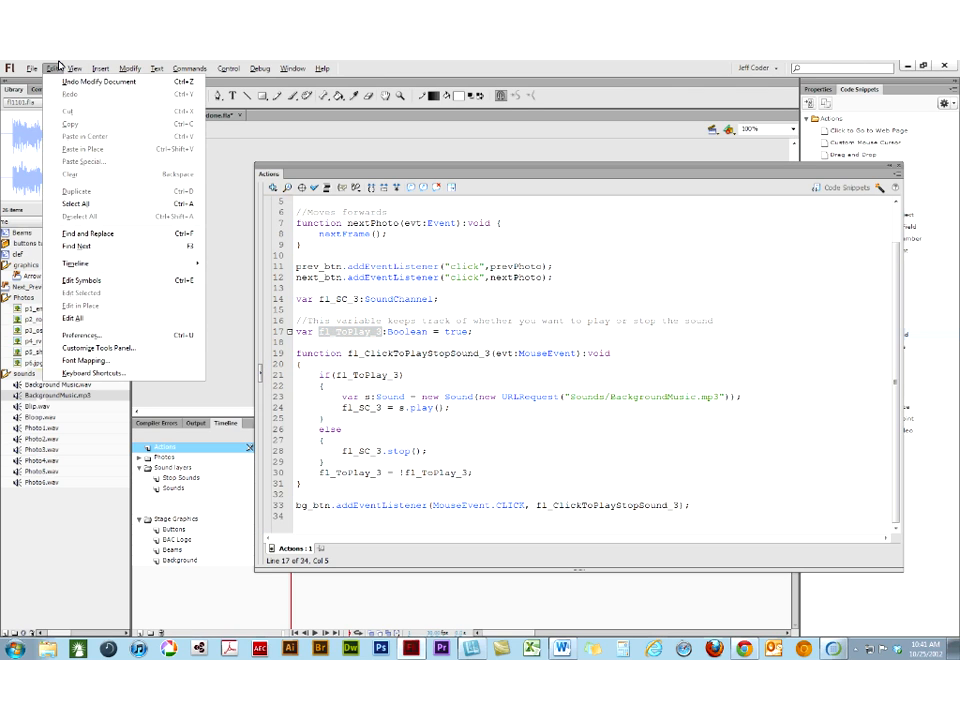
{"action": "left_click", "coordinate": [93, 237]}
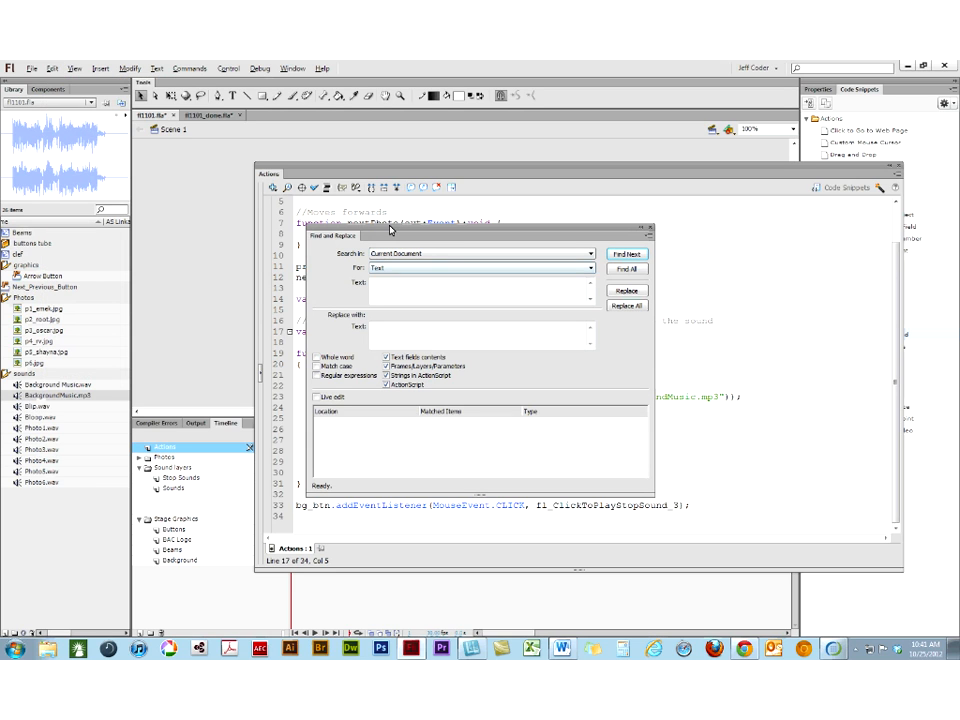
{"action": "left_click_drag", "start_coordinate": [490, 234], "coordinate": [780, 219]}
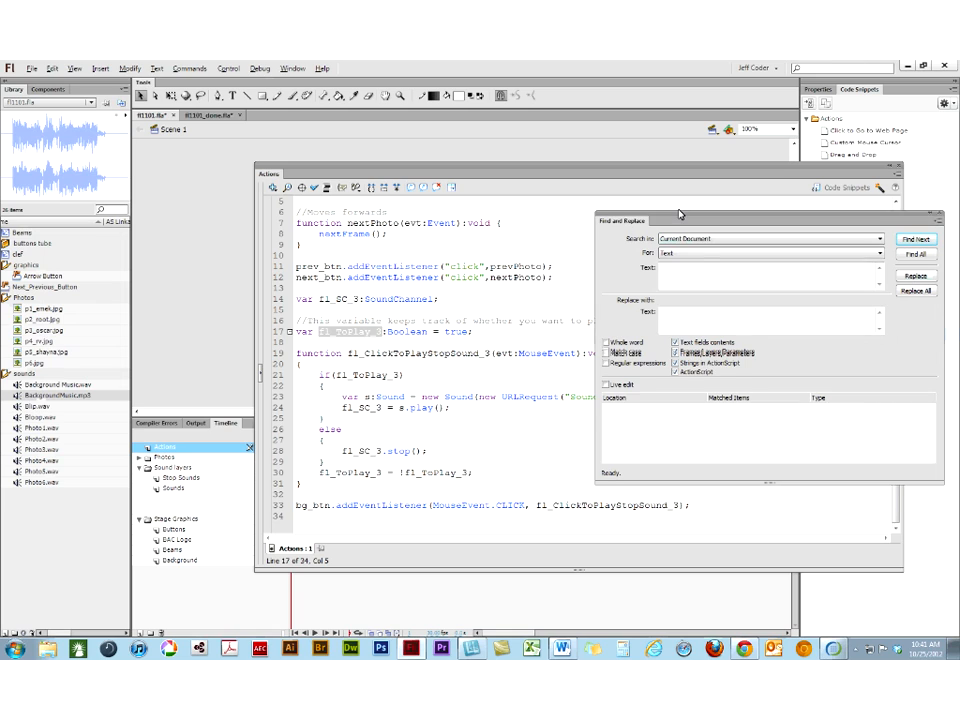
{"action": "left_click", "coordinate": [698, 254]}
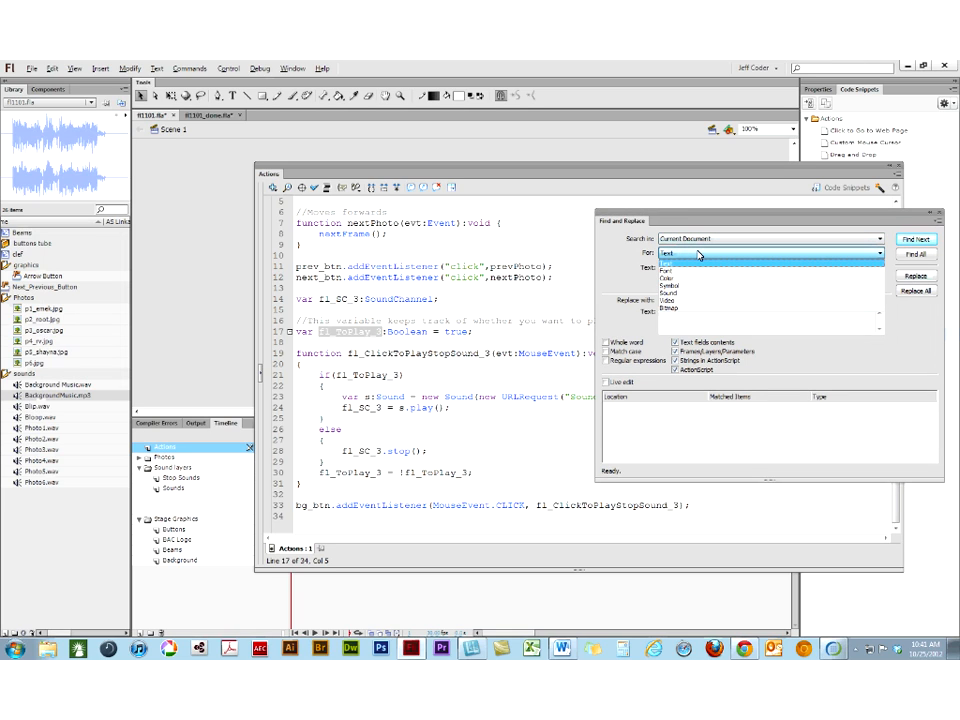
{"action": "left_click", "coordinate": [694, 262]}
{"action": "left_click", "coordinate": [678, 271]}
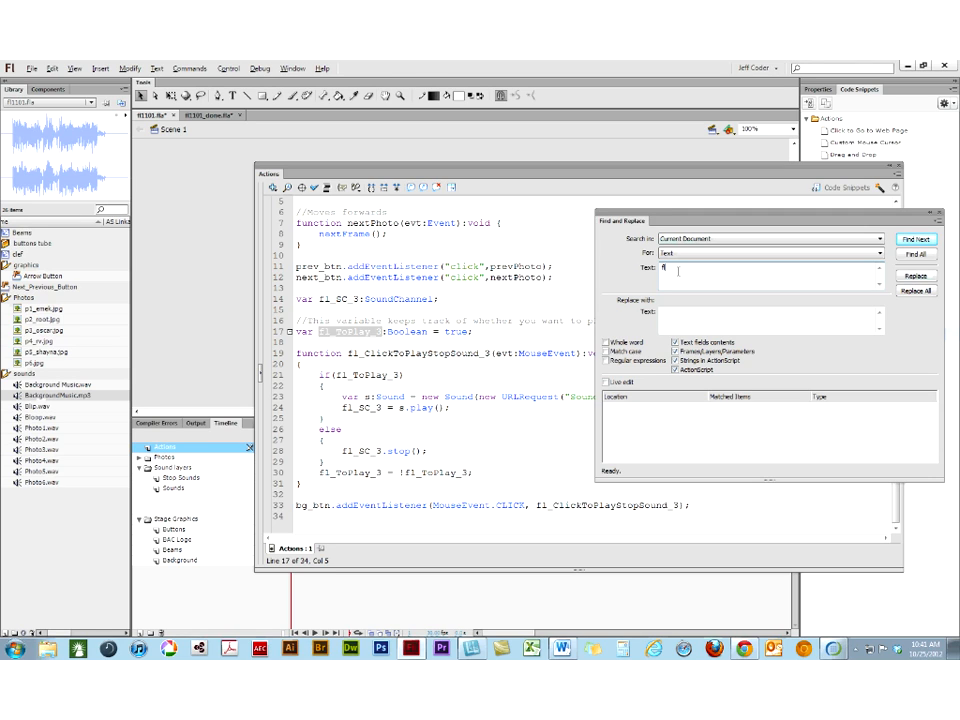
{"action": "type", "text": "fl_ToPlay_3"}
{"action": "left_click", "coordinate": [669, 311]}
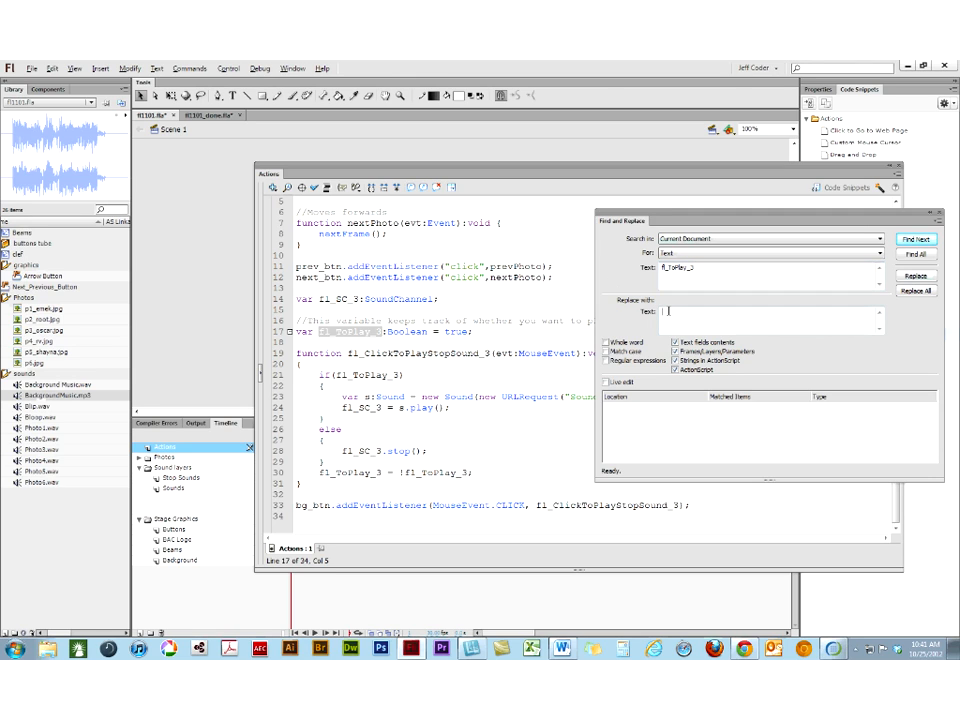
{"action": "type", "text": "bg_s"}
{"action": "type", "text": "our"}
{"action": "left_click", "coordinate": [918, 292]}
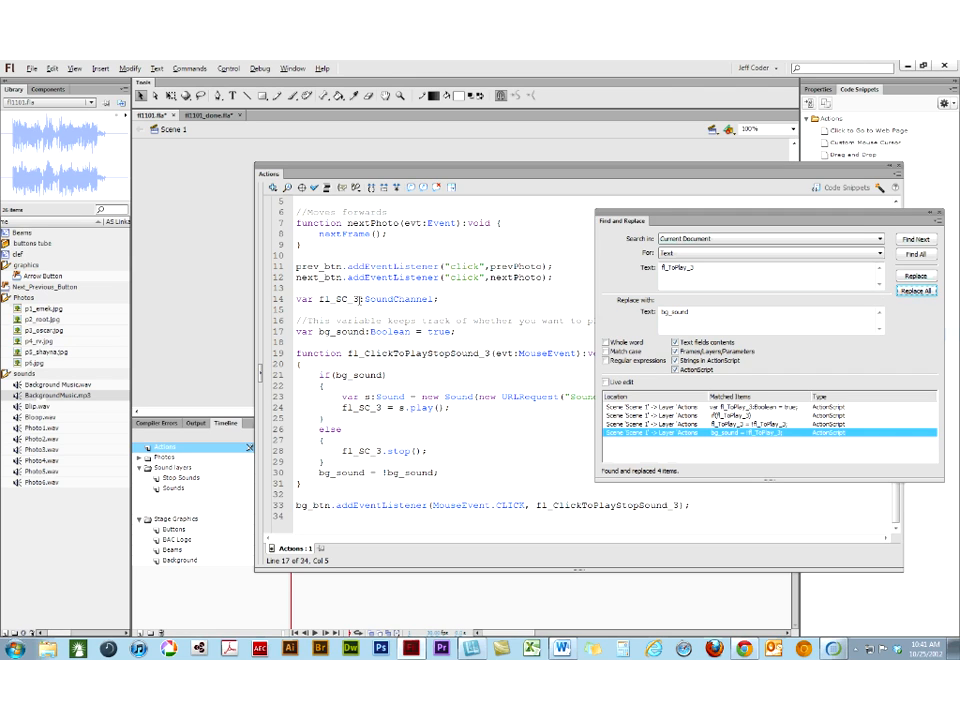
- Rename the SoundChannel variable in its line 14 declaration to music
{"action": "left_click_drag", "start_coordinate": [356, 299], "coordinate": [320, 299]}
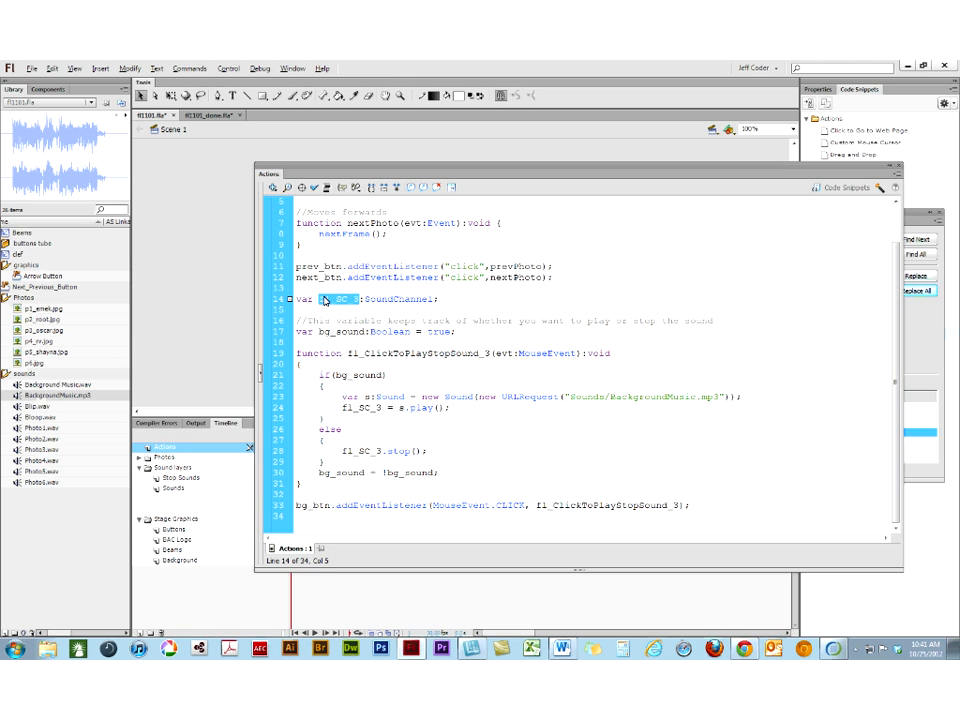
{"action": "type", "text": "sound"}
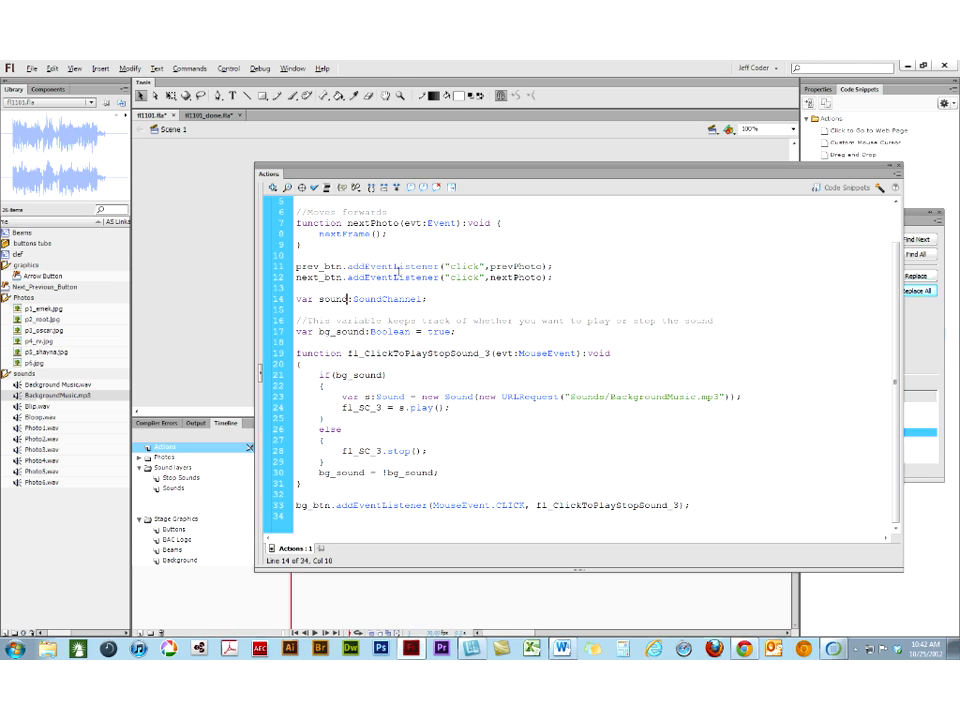
{"action": "key", "text": "BackSpace"}
{"action": "key", "text": "BackSpace"}
{"action": "key", "text": "BackSpace"}
{"action": "key", "text": "BackSpace"}
{"action": "key", "text": "BackSpace"}
{"action": "type", "text": "music"}
- Use Find and Replace to replace all occurrences of fl_SC_3 with music in the current document
{"action": "left_click", "coordinate": [912, 216]}
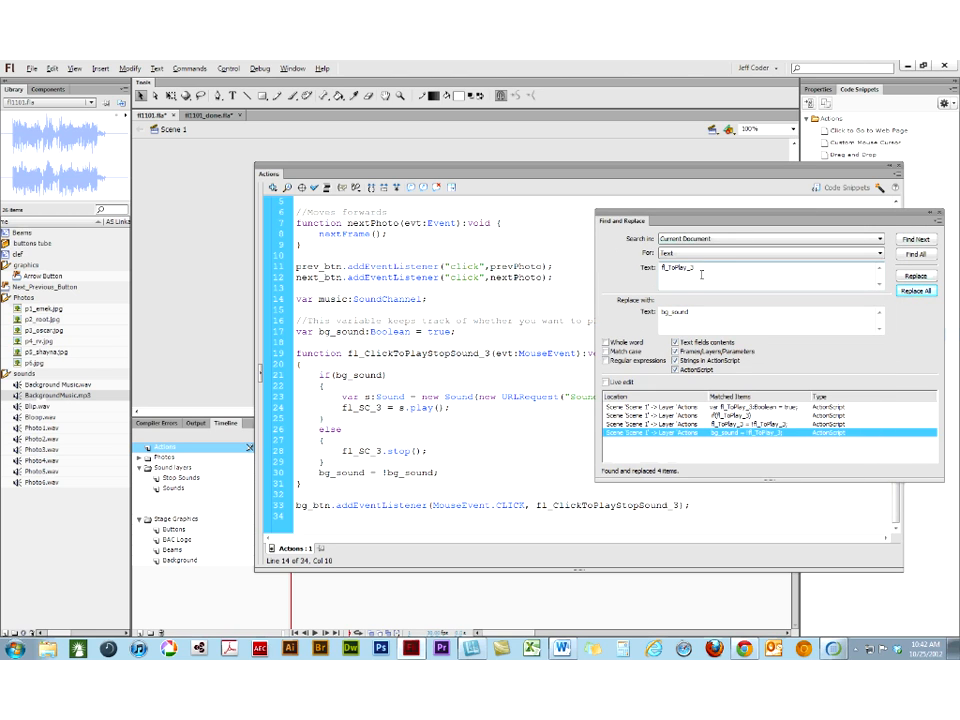
{"action": "left_click_drag", "start_coordinate": [701, 272], "coordinate": [670, 270]}
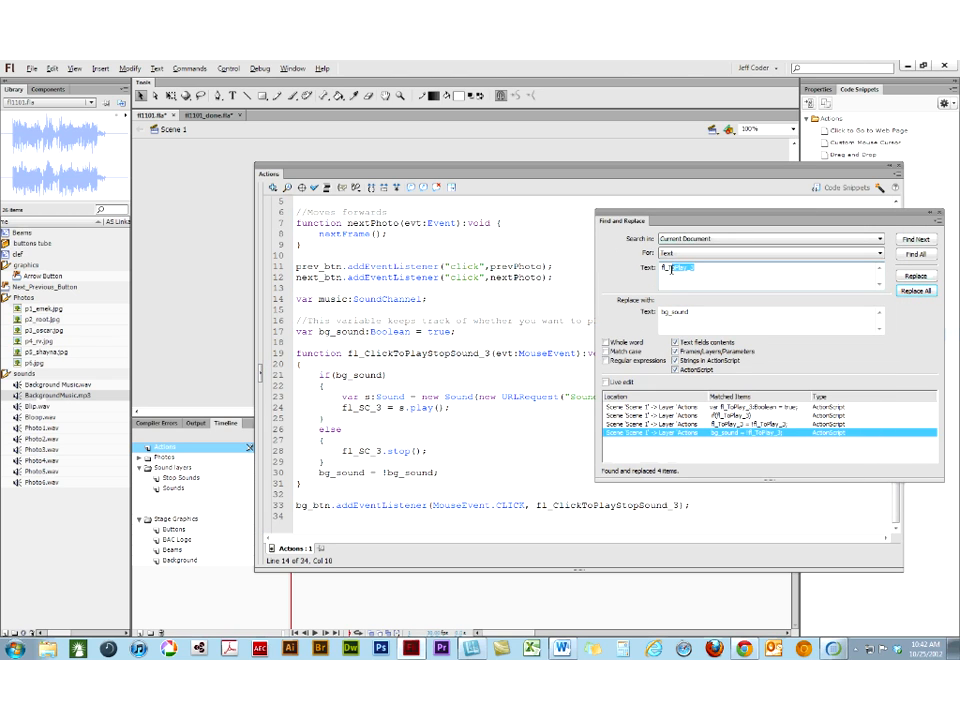
{"action": "type", "text": "SC_3"}
{"action": "left_click_drag", "start_coordinate": [708, 313], "coordinate": [610, 312]}
{"action": "type", "text": "music"}
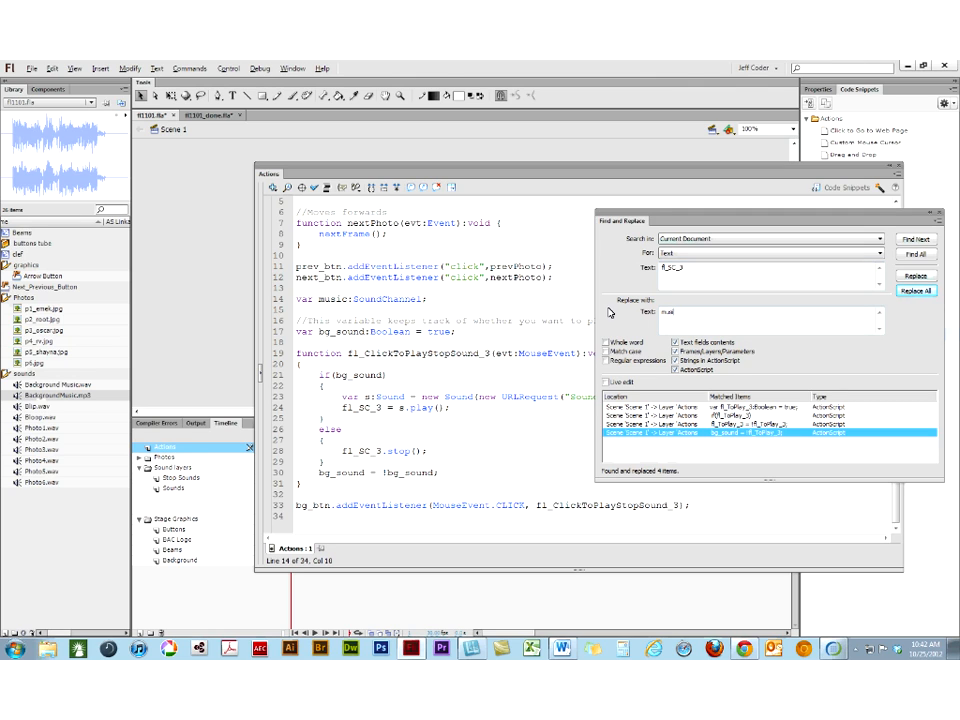
{"action": "left_click", "coordinate": [912, 294]}
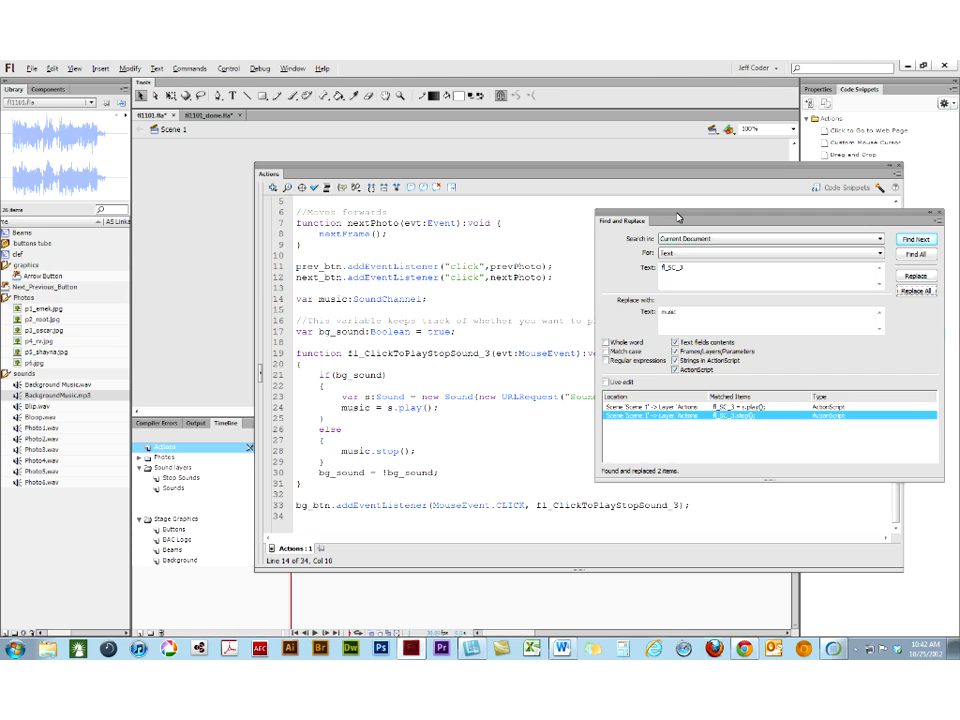
- Move the Find and Replace window clear of the code and rename the Boolean variable in its line 17 declaration to sound_playing
{"action": "left_click_drag", "start_coordinate": [677, 217], "coordinate": [148, 143]}
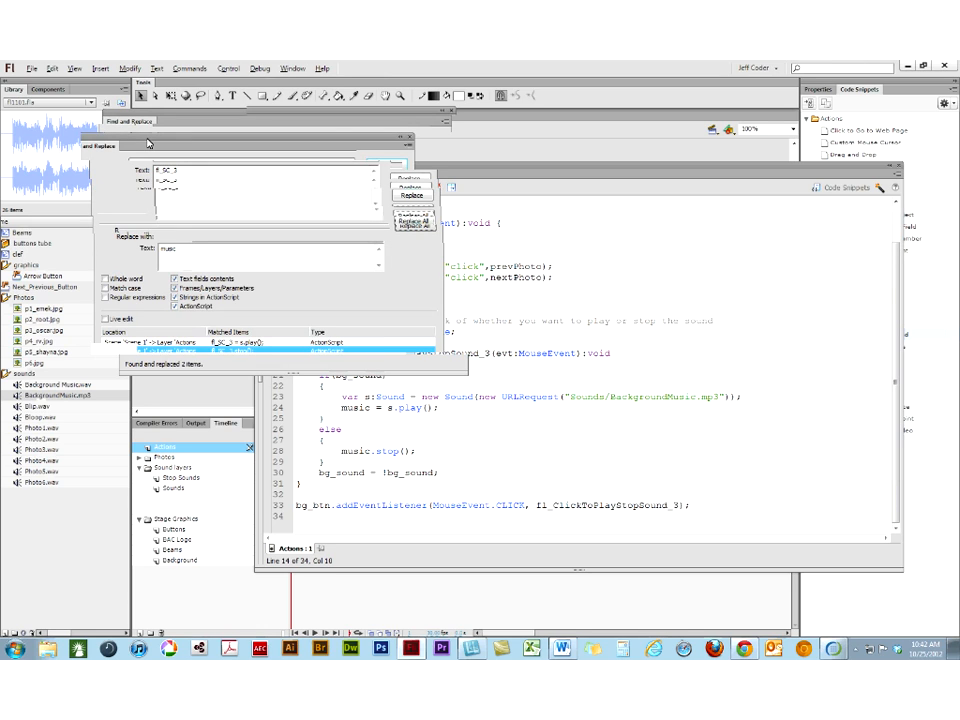
{"action": "left_click_drag", "start_coordinate": [148, 143], "coordinate": [183, 400]}
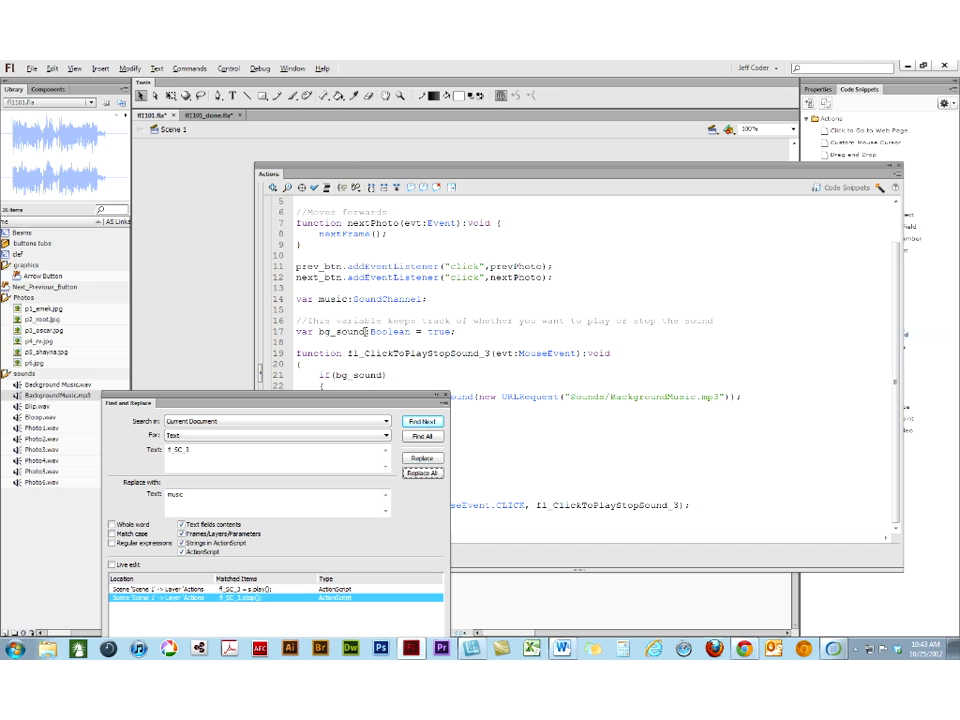
{"action": "left_click", "coordinate": [327, 331]}
{"action": "left_click_drag", "start_coordinate": [327, 333], "coordinate": [319, 332]}
{"action": "key", "text": "BackSpace"}
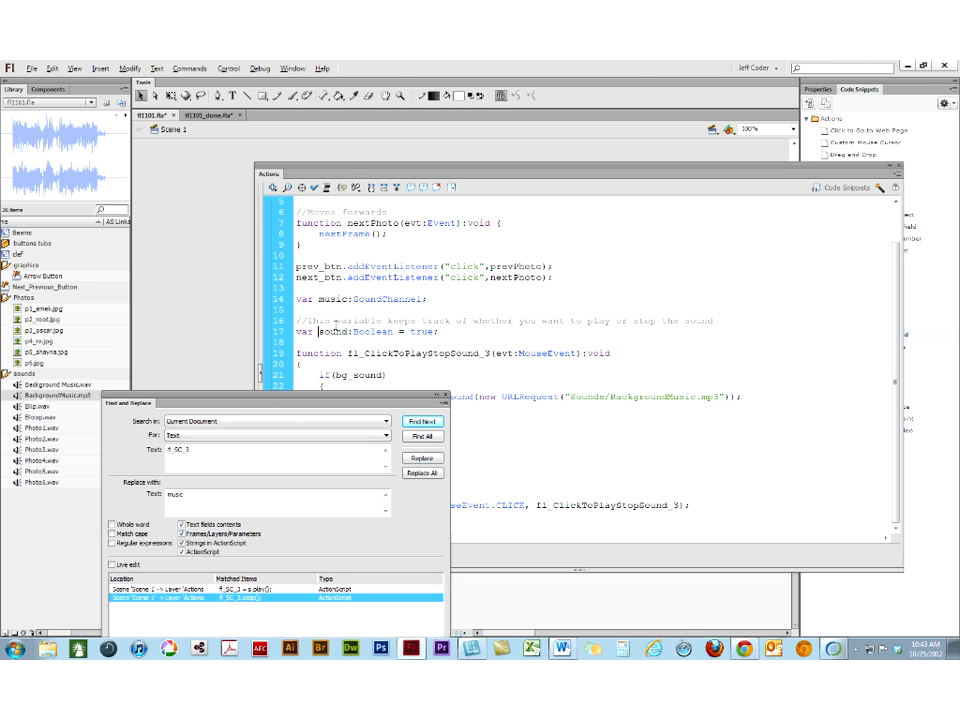
{"action": "type", "text": "playing"}
{"action": "left_click", "coordinate": [349, 335]}
{"action": "type", "text": "_"}
- Replace all remaining occurrences of bg_sound with sound_playing in the current document
{"action": "double_click", "coordinate": [199, 448]}
{"action": "type", "text": "bg_sound"}
{"action": "double_click", "coordinate": [180, 495]}
{"action": "type", "text": "sound_playing"}
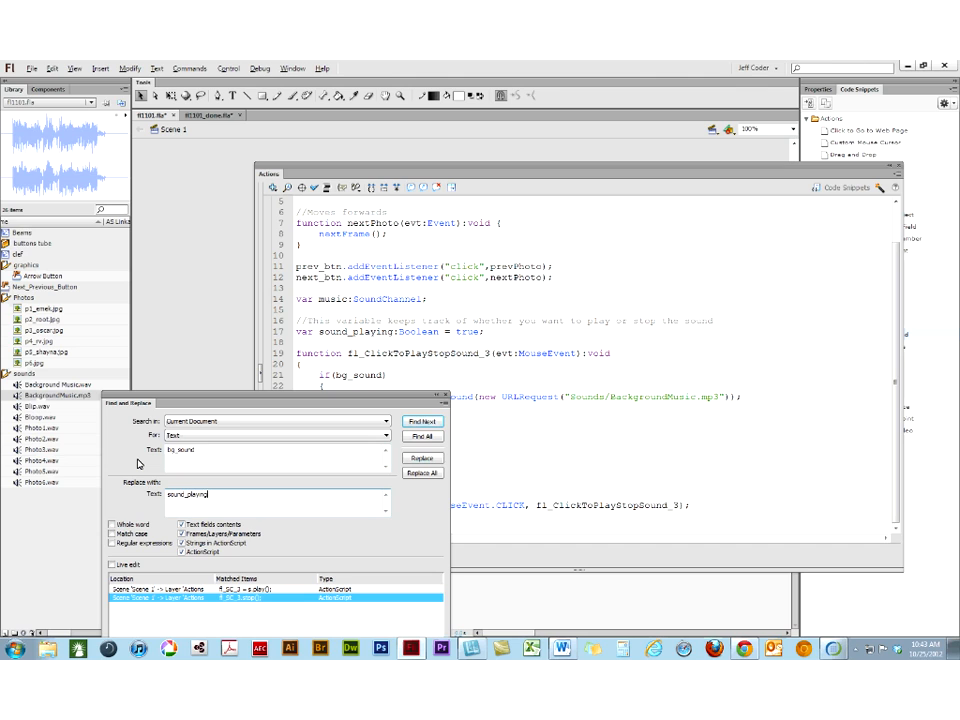
{"action": "left_click", "coordinate": [421, 472]}
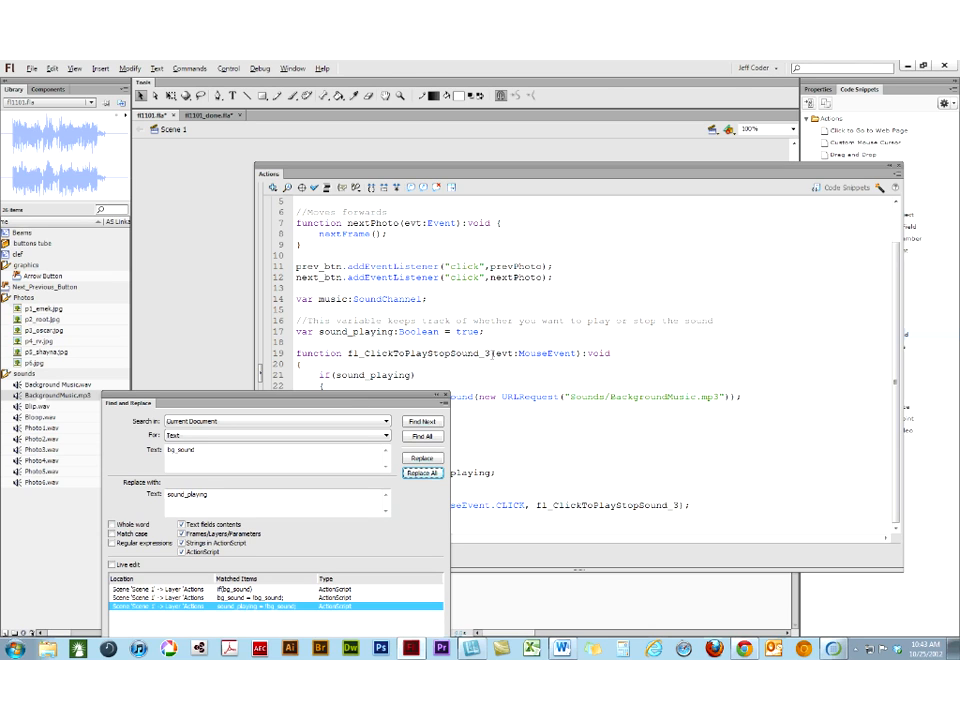
- Replace all occurrences of the function name fl_ClickToPlayStopSound_3 with start_stop and close Find and Replace
{"action": "left_click", "coordinate": [487, 353]}
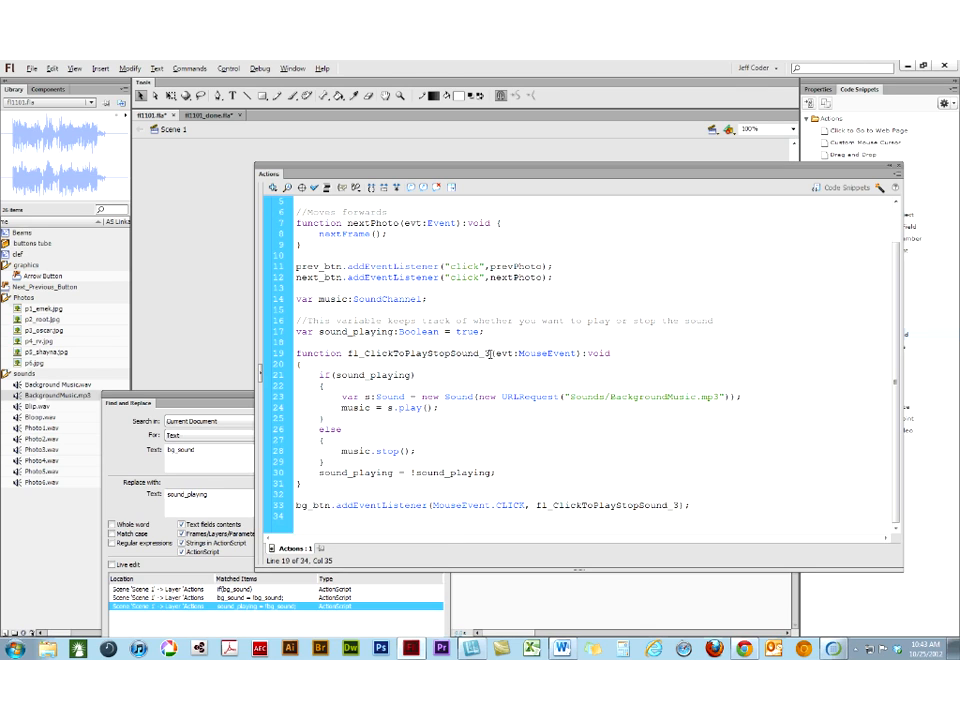
{"action": "left_click_drag", "start_coordinate": [487, 353], "coordinate": [347, 353]}
{"action": "key", "text": "ctrl+c"}
{"action": "double_click", "coordinate": [201, 456]}
{"action": "key", "text": "ctrl+v"}
{"action": "double_click", "coordinate": [205, 503]}
{"action": "type", "text": "star"}
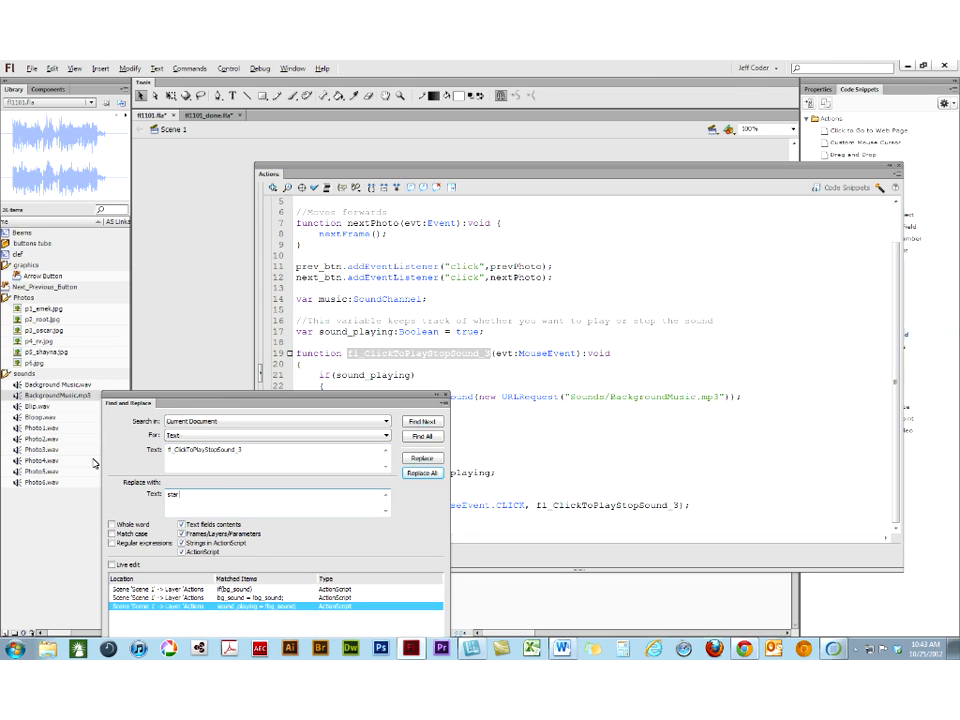
{"action": "type", "text": "t_stop"}
{"action": "left_click", "coordinate": [416, 473]}
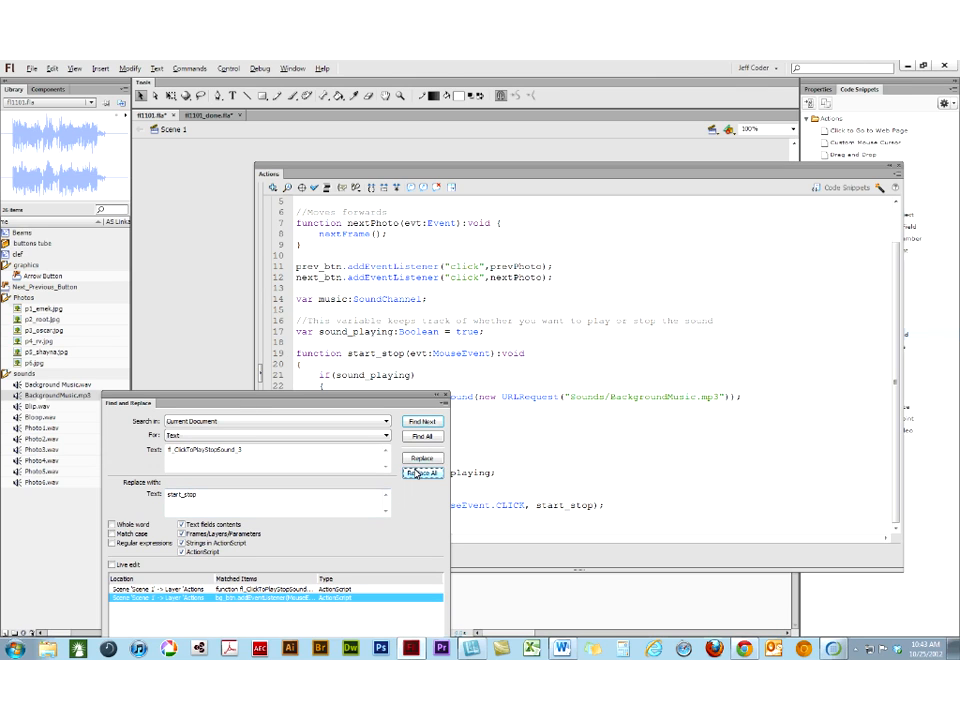
{"action": "left_click", "coordinate": [446, 396]}
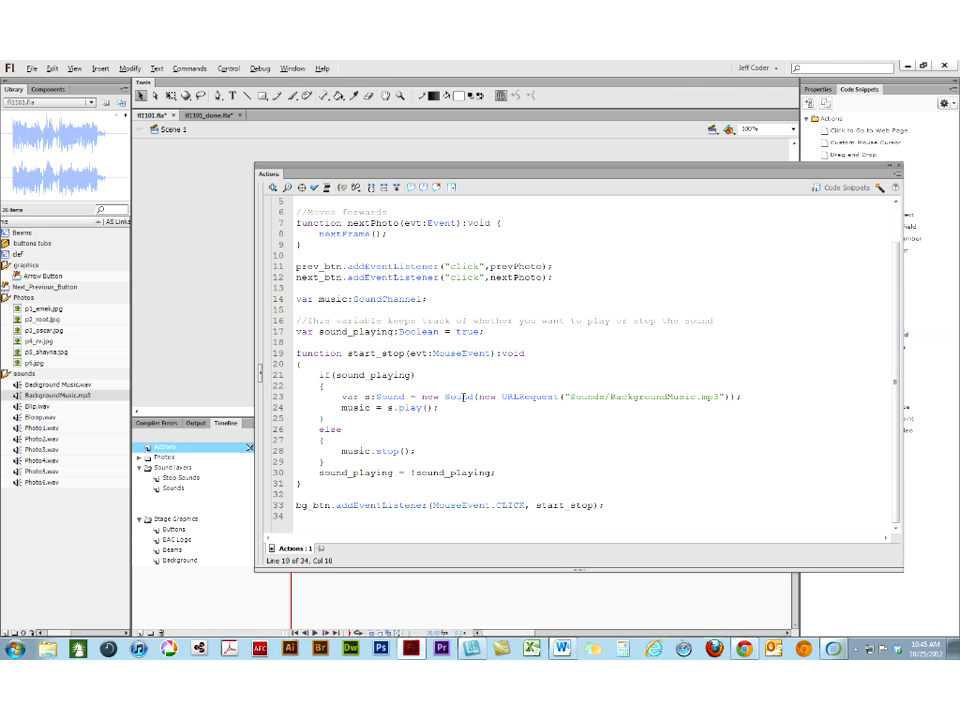
- Look up the Sound class used in line 23 in the online ActionScript 3.0 Reference and examine its properties, methods and events
{"action": "double_click", "coordinate": [463, 397]}
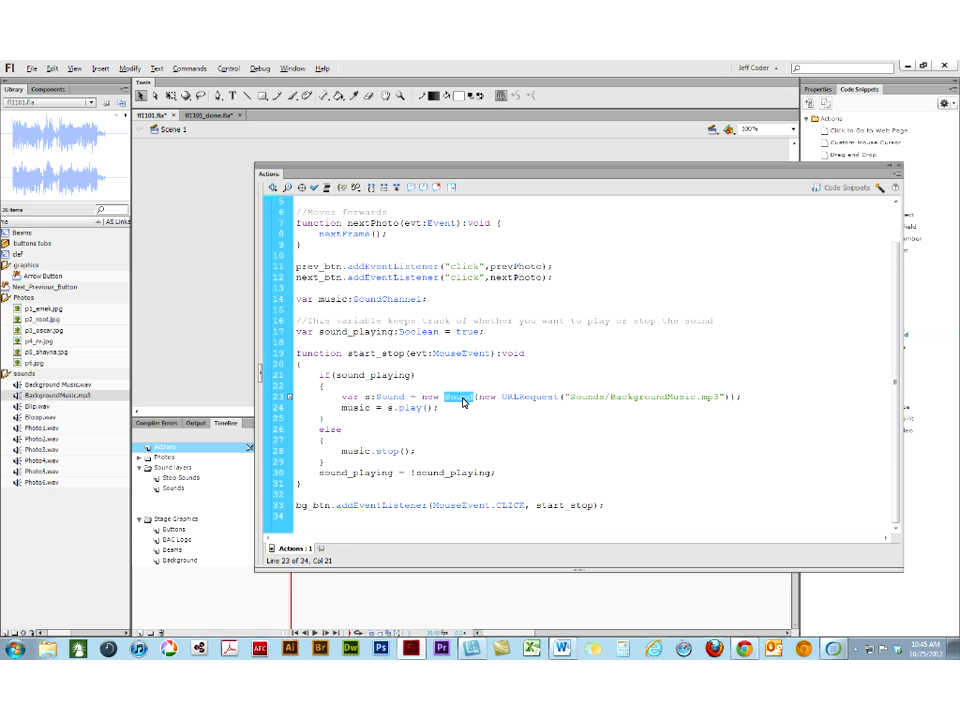
{"action": "left_click", "coordinate": [481, 398]}
{"action": "double_click", "coordinate": [406, 408]}
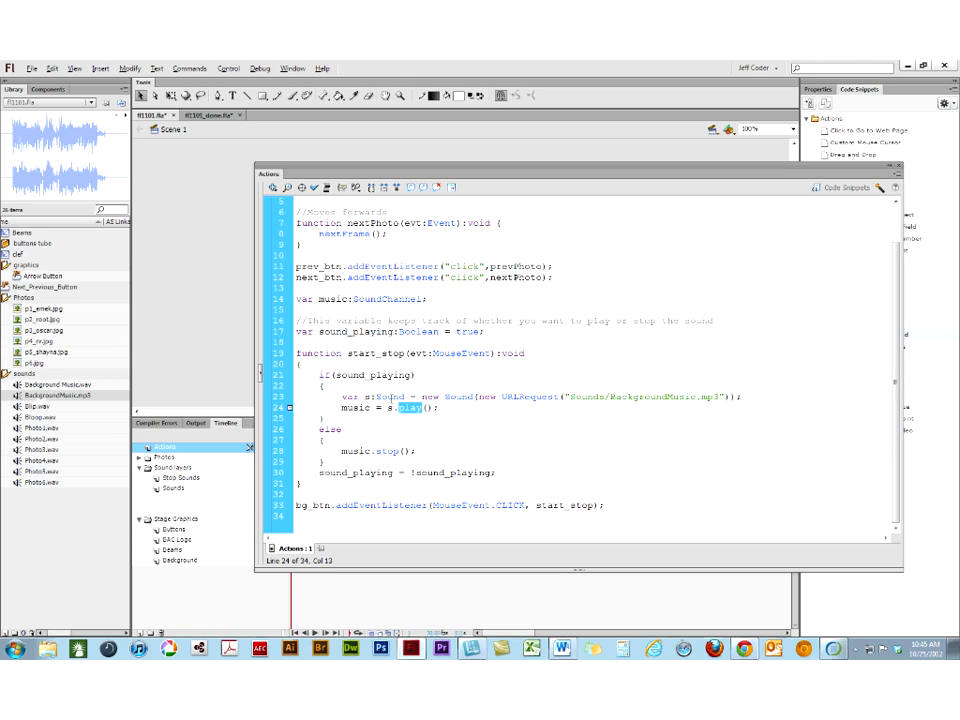
{"action": "double_click", "coordinate": [458, 397]}
{"action": "left_click", "coordinate": [896, 188]}
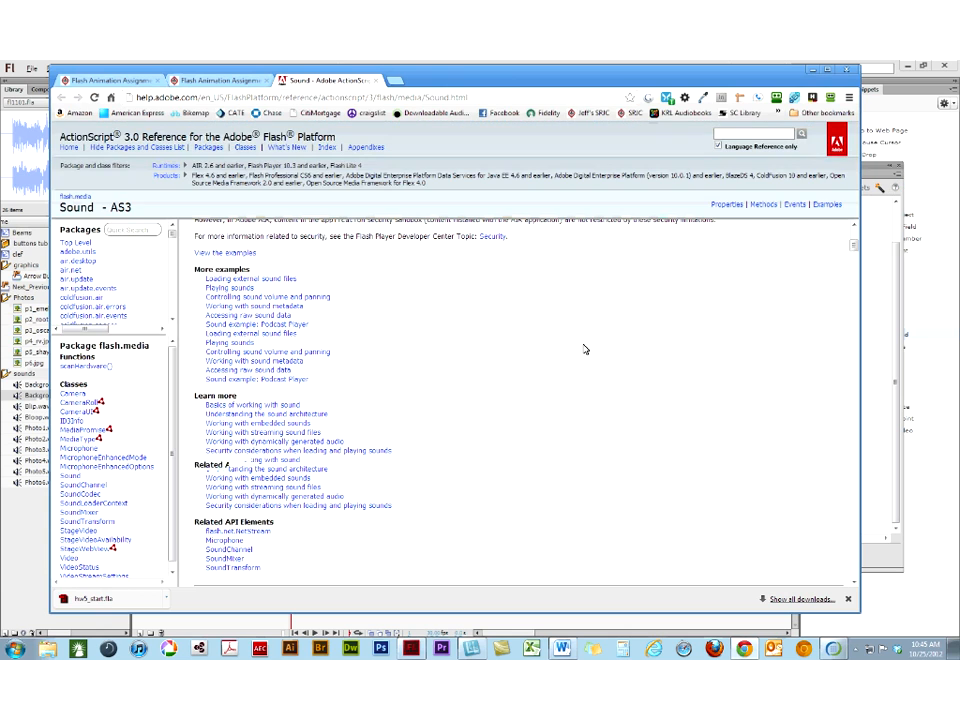
{"action": "scroll", "coordinate": [585, 349], "scroll_direction": "down", "scroll_amount": 5}
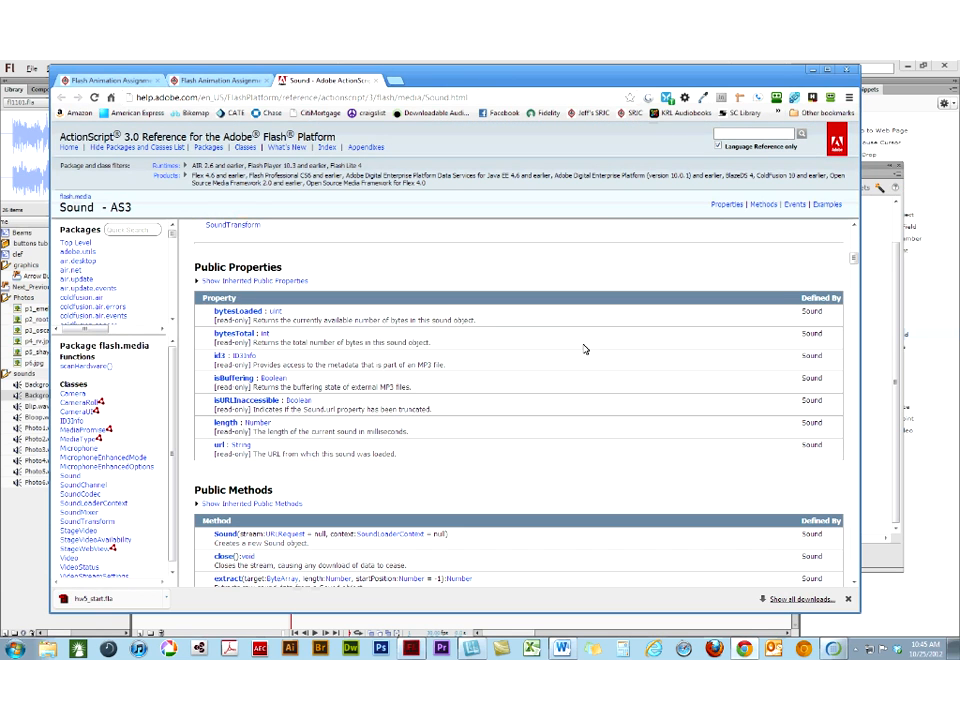
{"action": "scroll", "coordinate": [585, 349], "scroll_direction": "down", "scroll_amount": 3}
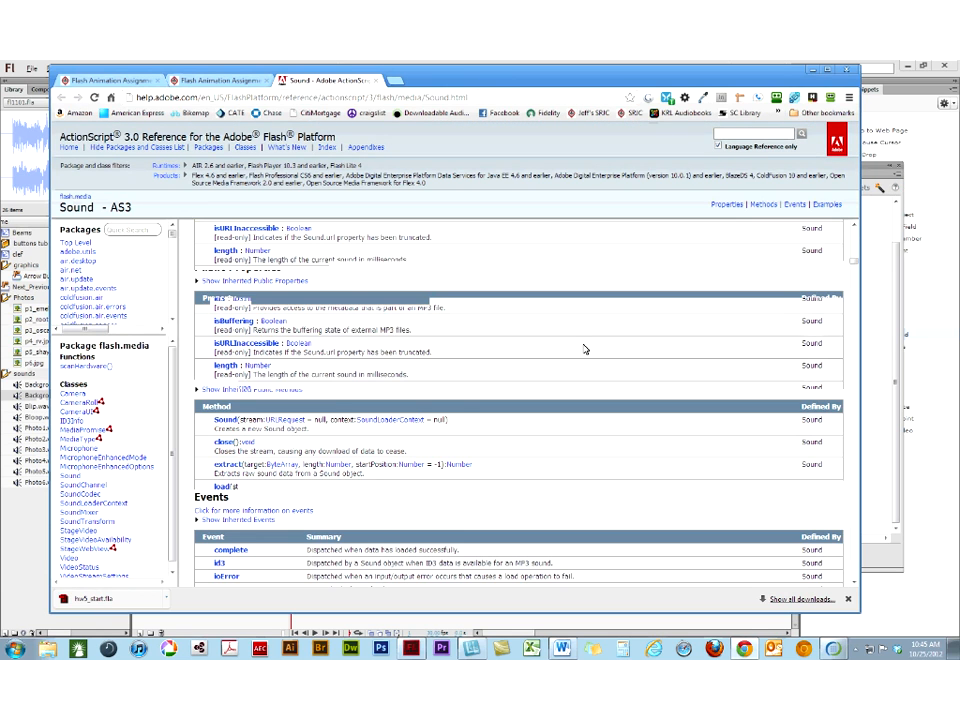
{"action": "scroll", "coordinate": [585, 349], "scroll_direction": "down", "scroll_amount": 2}
{"action": "scroll", "coordinate": [585, 349], "scroll_direction": "down", "scroll_amount": 1}
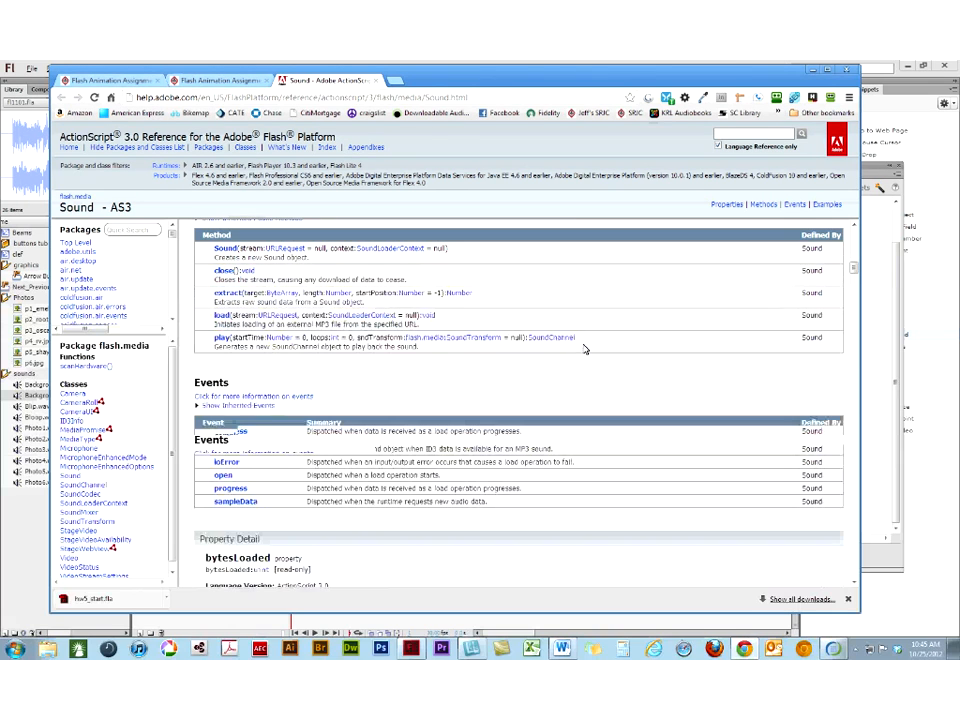
{"action": "scroll", "coordinate": [585, 349], "scroll_direction": "down", "scroll_amount": 4}
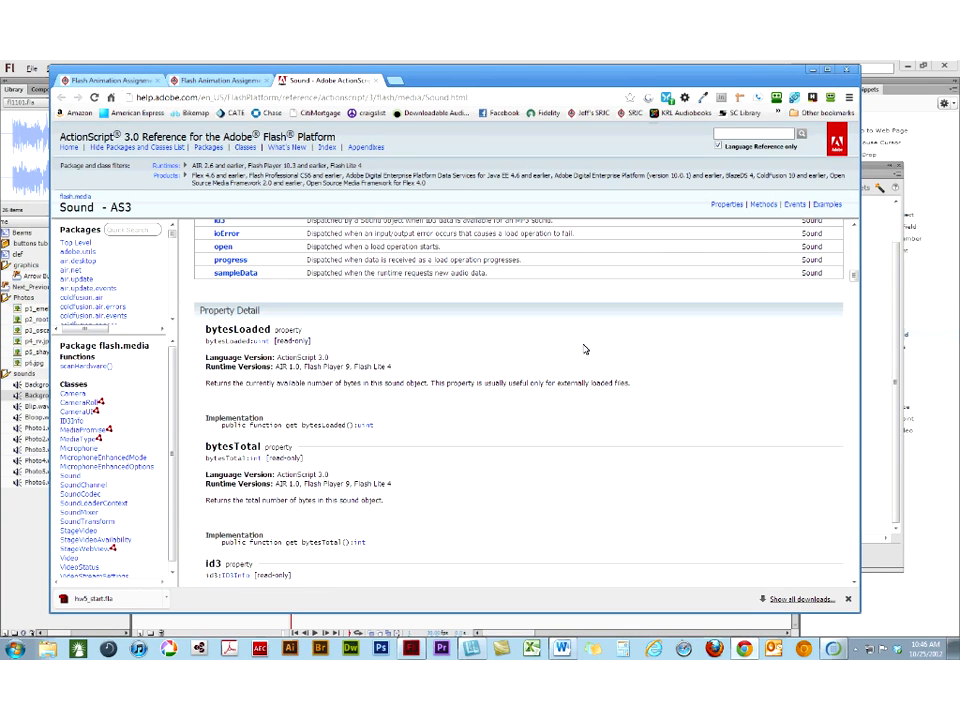
{"action": "scroll", "coordinate": [585, 349], "scroll_direction": "down", "scroll_amount": 1}
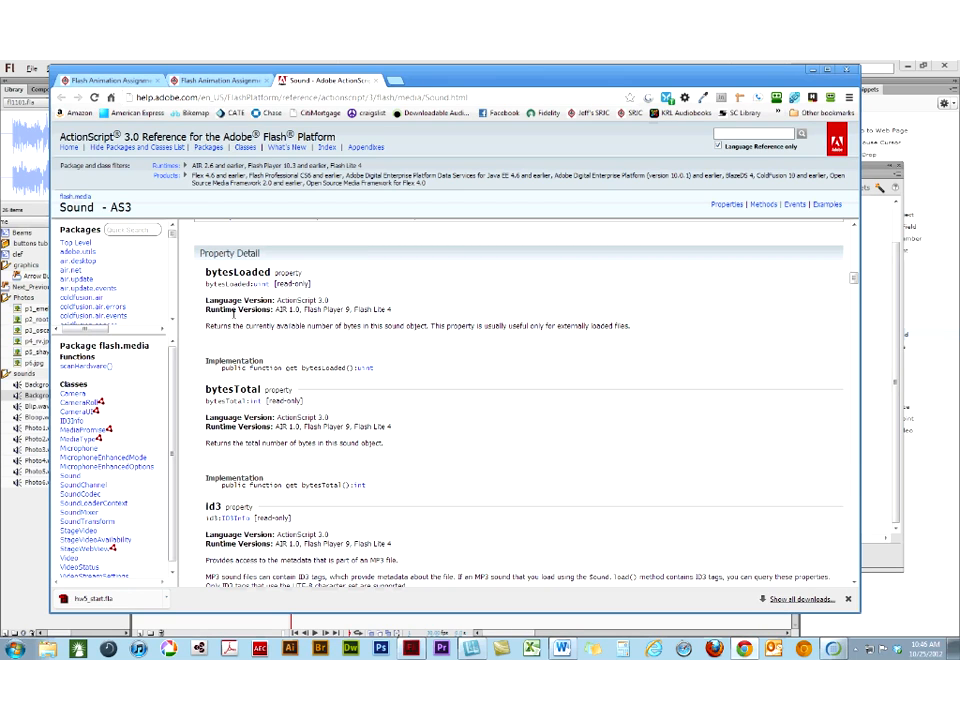
{"action": "scroll", "coordinate": [233, 313], "scroll_direction": "down", "scroll_amount": 10}
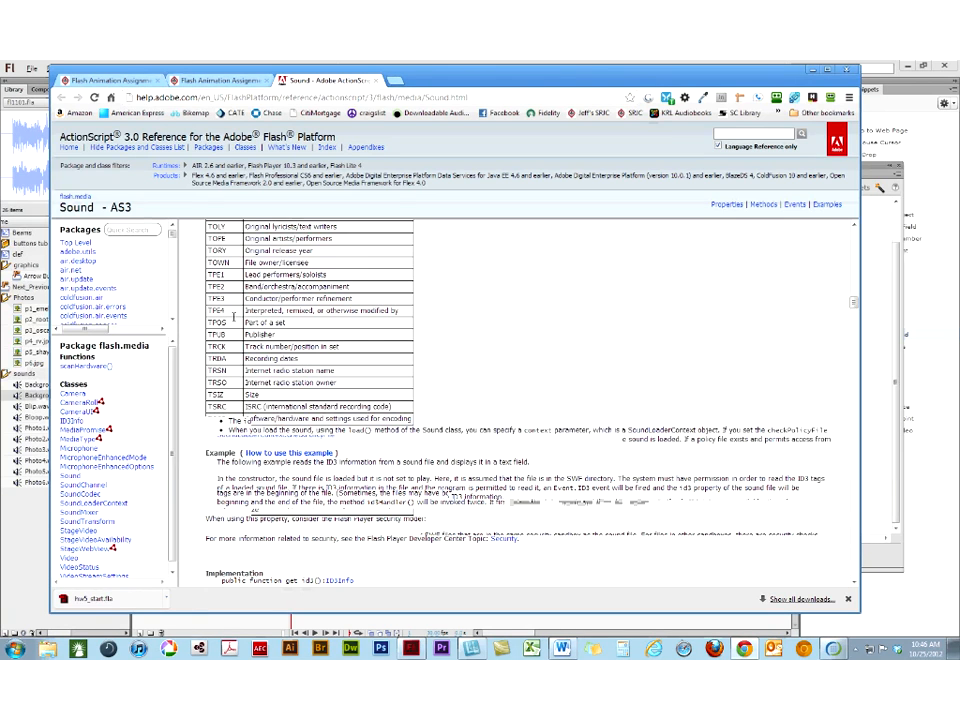
{"action": "scroll", "coordinate": [233, 316], "scroll_direction": "down", "scroll_amount": 6}
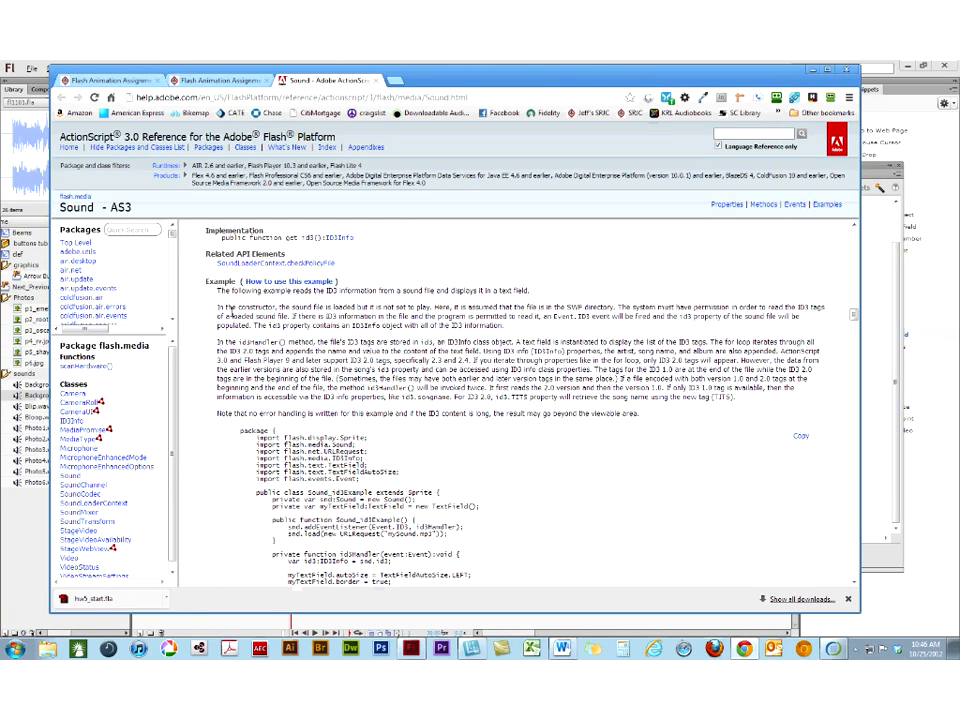
{"action": "scroll", "coordinate": [230, 314], "scroll_direction": "up", "scroll_amount": 5}
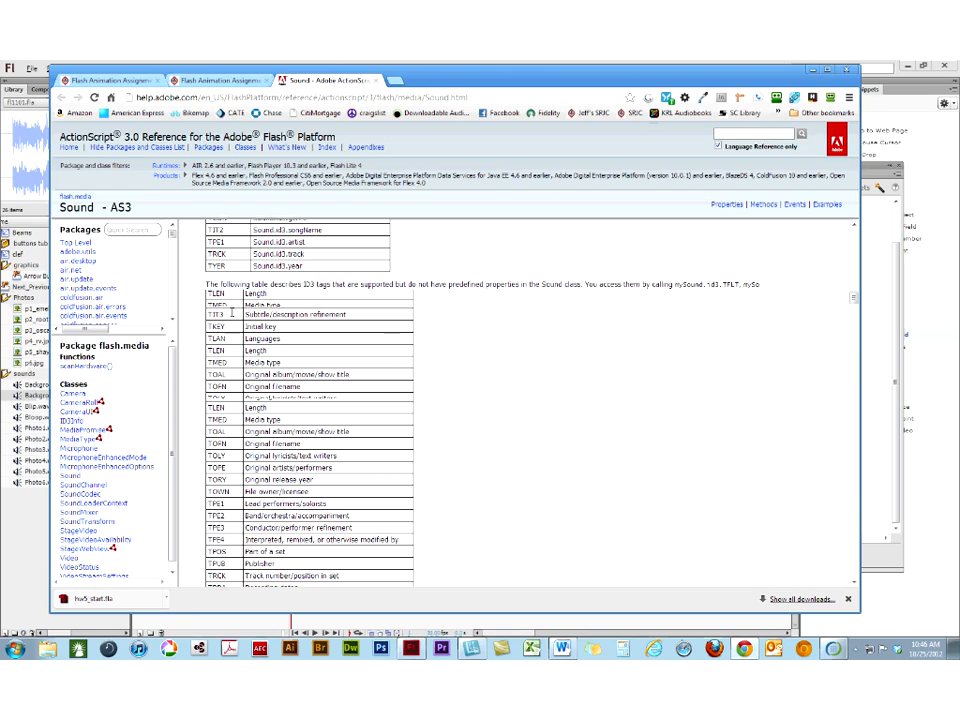
{"action": "scroll", "coordinate": [232, 313], "scroll_direction": "up", "scroll_amount": 5}
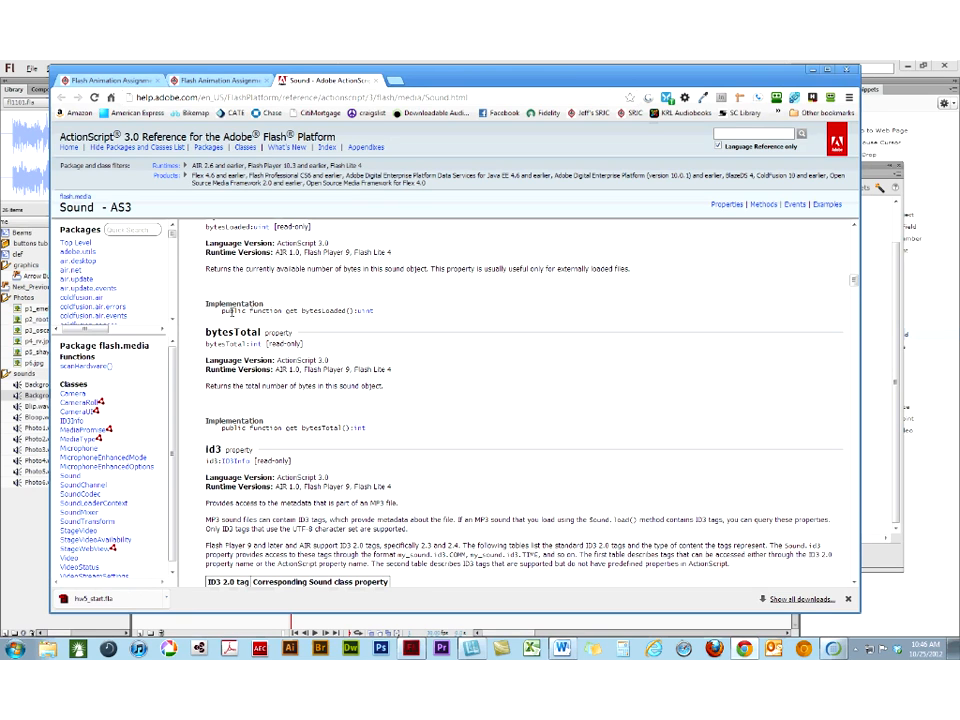
{"action": "scroll", "coordinate": [233, 313], "scroll_direction": "up", "scroll_amount": 5}
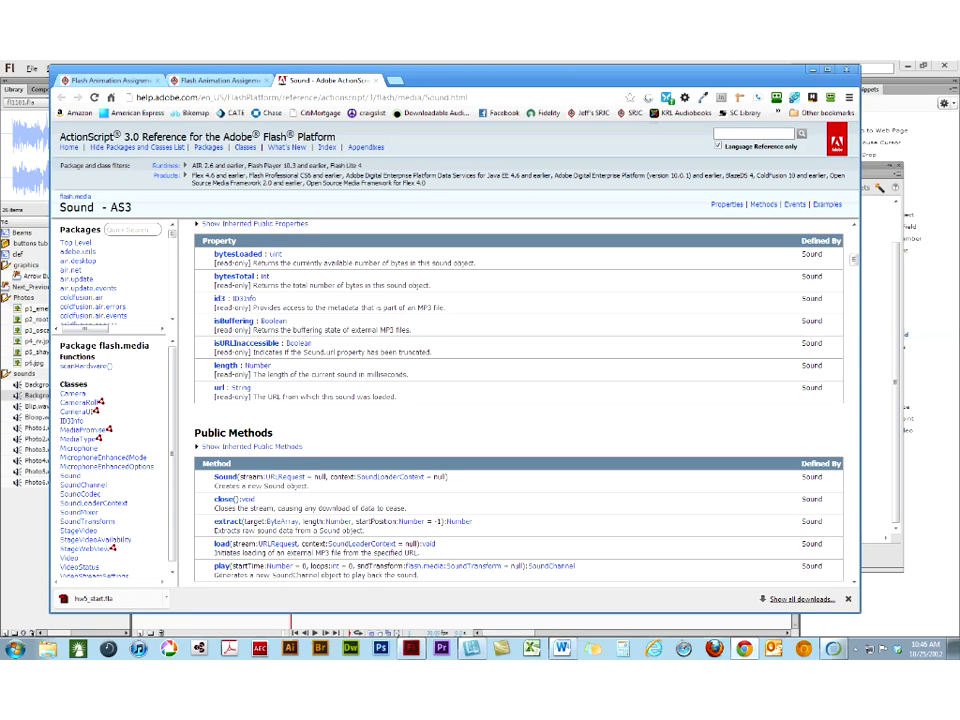
{"action": "left_click", "coordinate": [376, 81]}
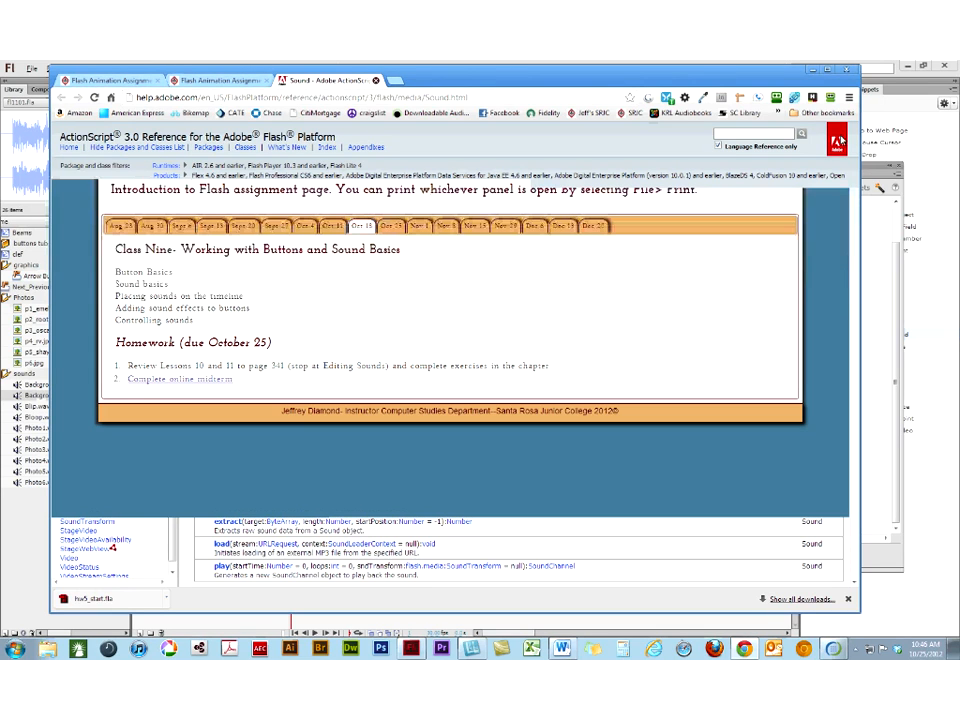
{"action": "left_click", "coordinate": [814, 69]}
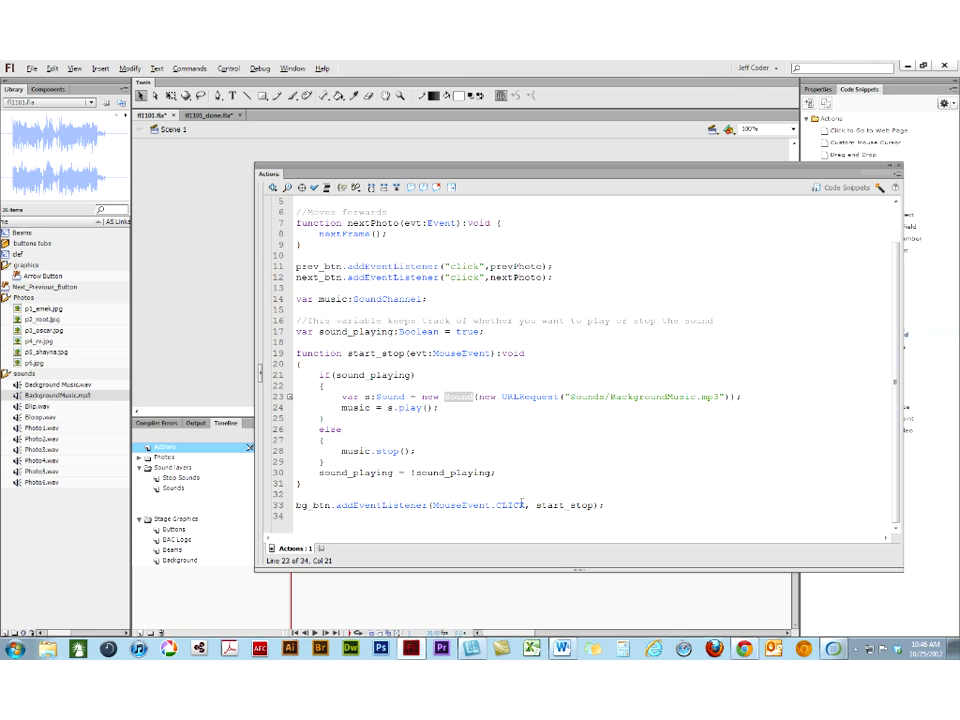
- Replace MouseEvent.CLICK with "click" in the bg_btn.addEventListener call on line 33
{"action": "left_click_drag", "start_coordinate": [523, 505], "coordinate": [432, 505]}
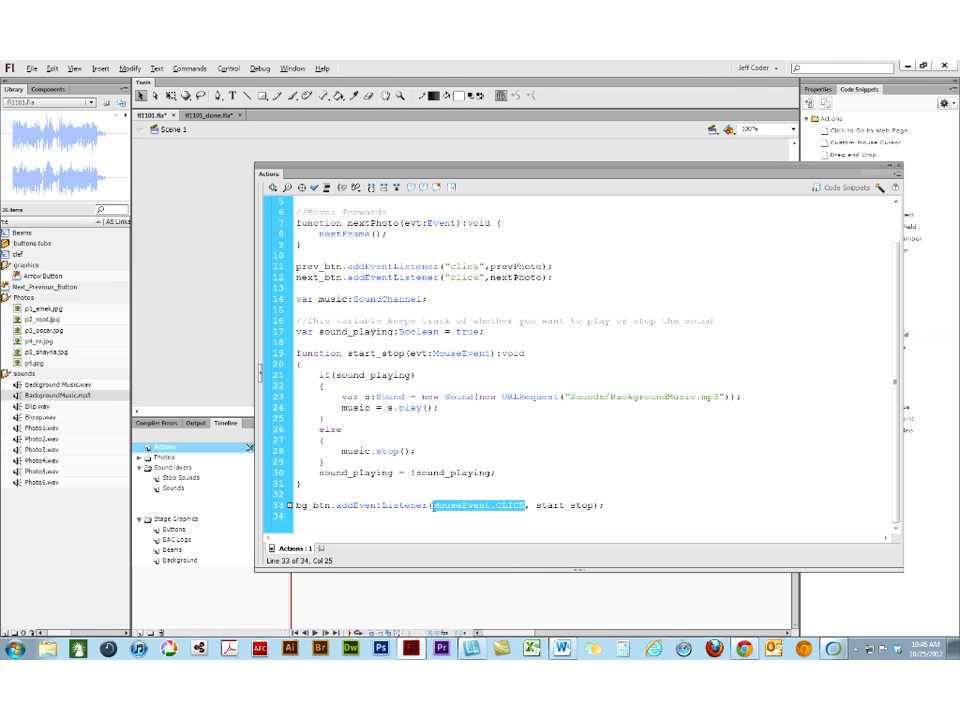
{"action": "type", "text": "\"click"}
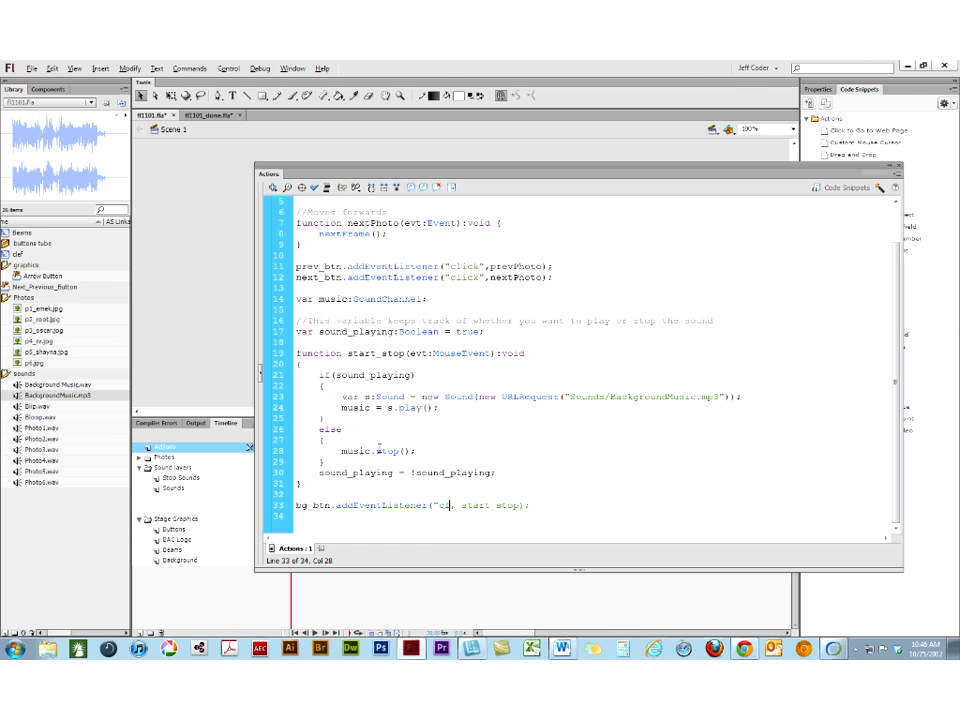
{"action": "type", "text": "\""}
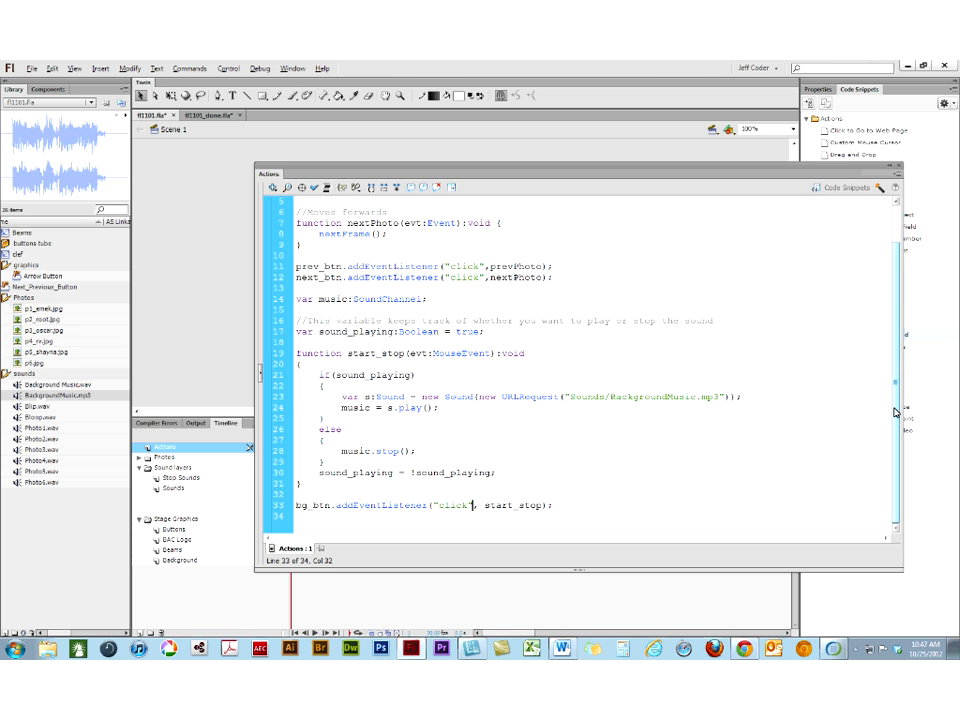
- Test the movie, advancing through the photos with the next arrow and trying the BG On-Off button
{"action": "left_click_drag", "start_coordinate": [896, 411], "coordinate": [866, 328]}
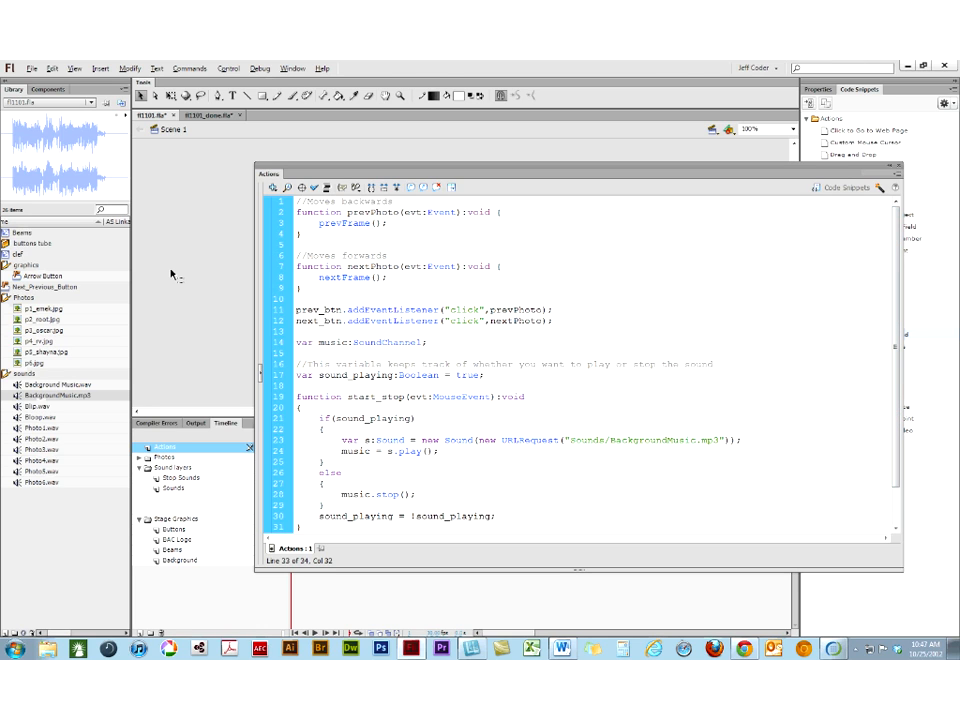
{"action": "key", "text": "ctrl+Return"}
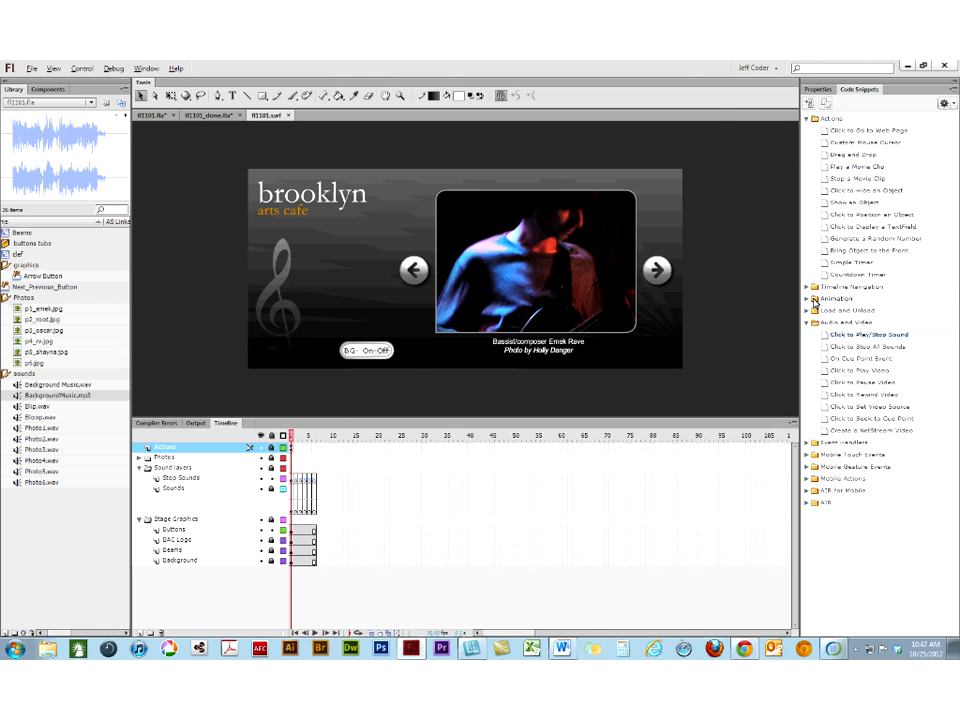
{"action": "left_click", "coordinate": [657, 270]}
{"action": "left_click", "coordinate": [376, 353]}
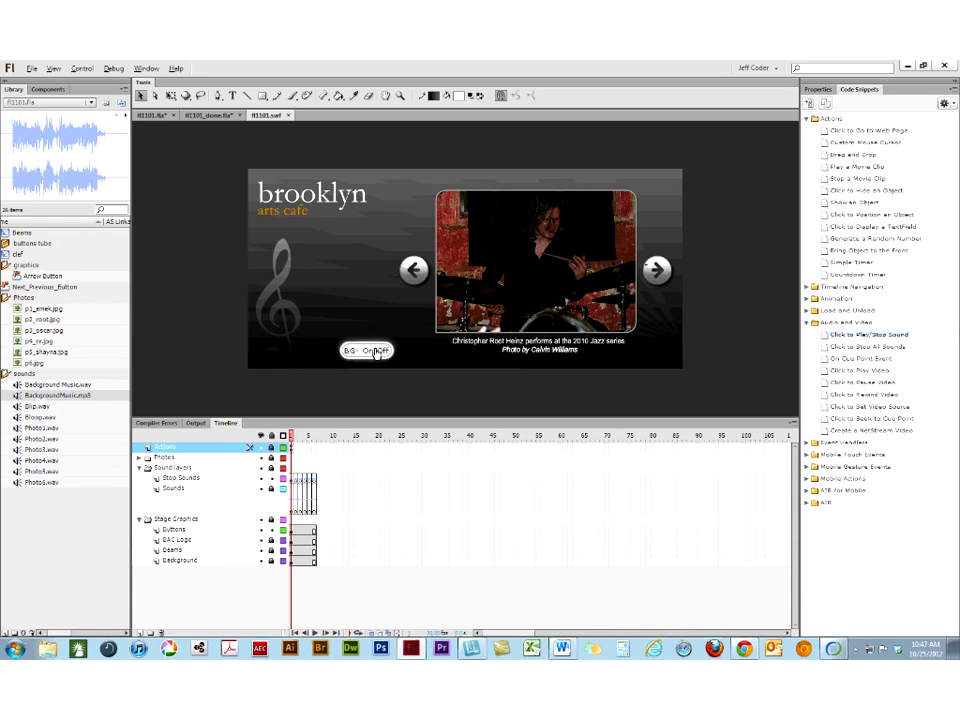
{"action": "left_click", "coordinate": [651, 272]}
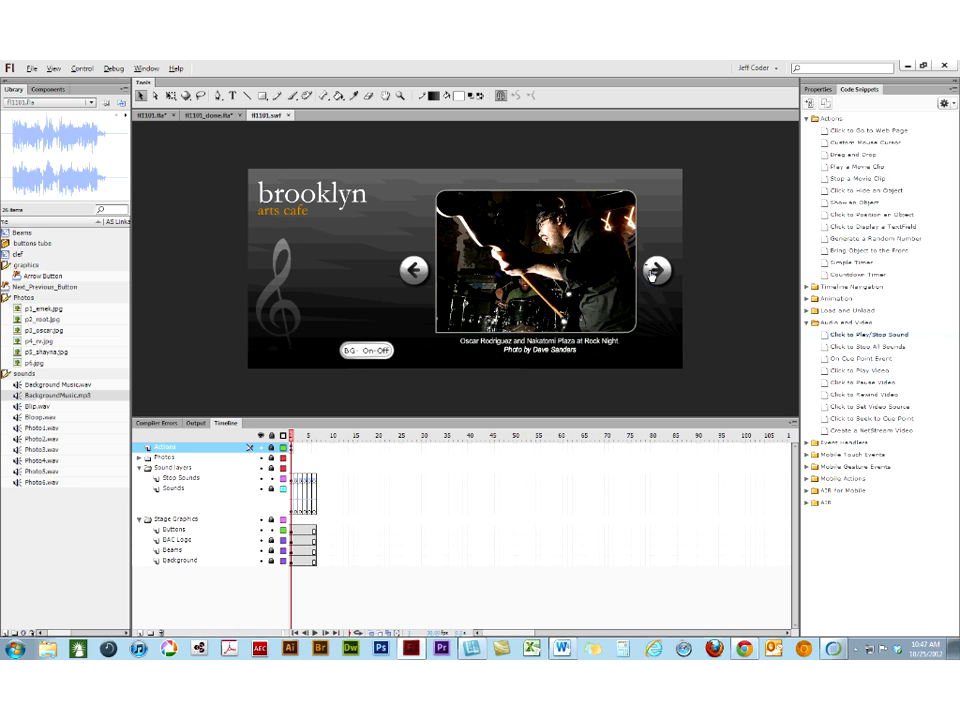
- Finish trying the photo slideshow, switch to the Oct 25 assignments in Chrome and open the downloaded hw5_start.fla in Flash
{"action": "left_click", "coordinate": [651, 273]}
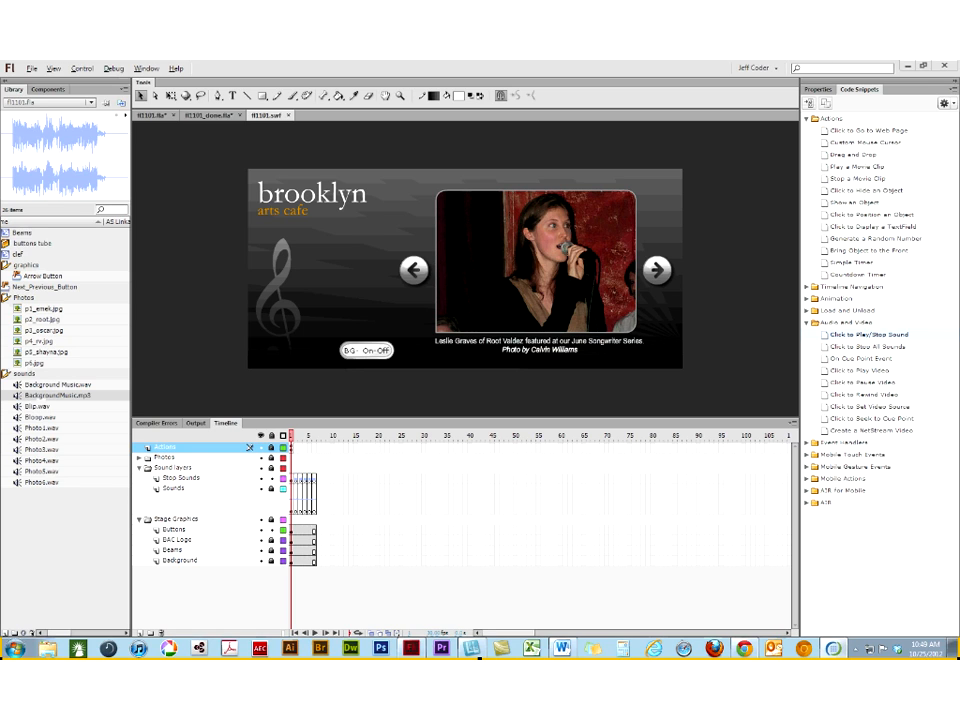
{"action": "left_click", "coordinate": [908, 67]}
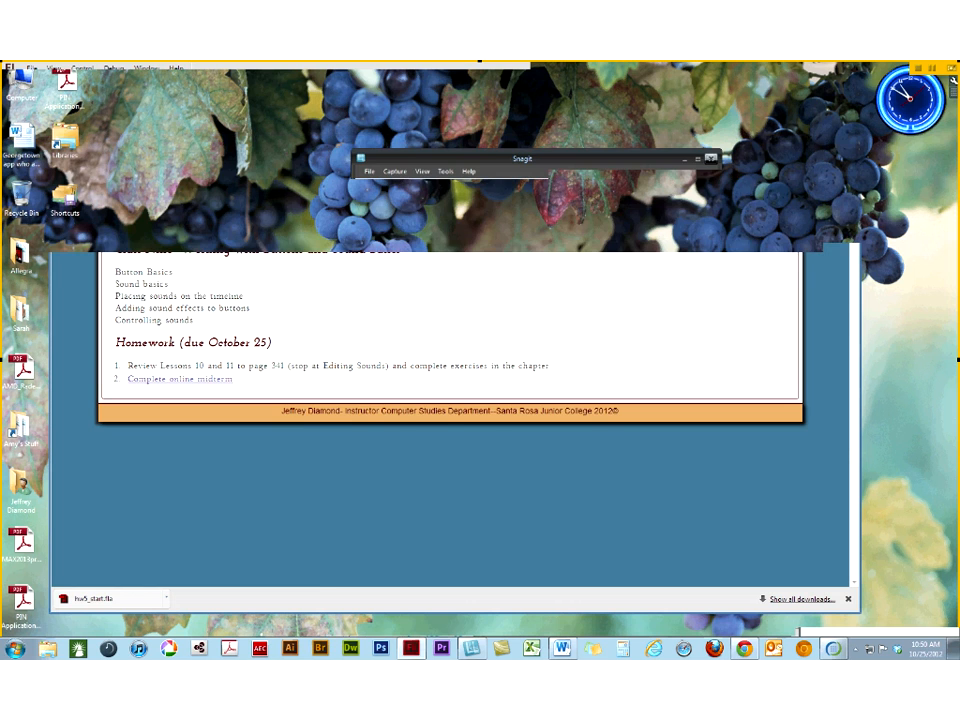
{"action": "left_click", "coordinate": [390, 226]}
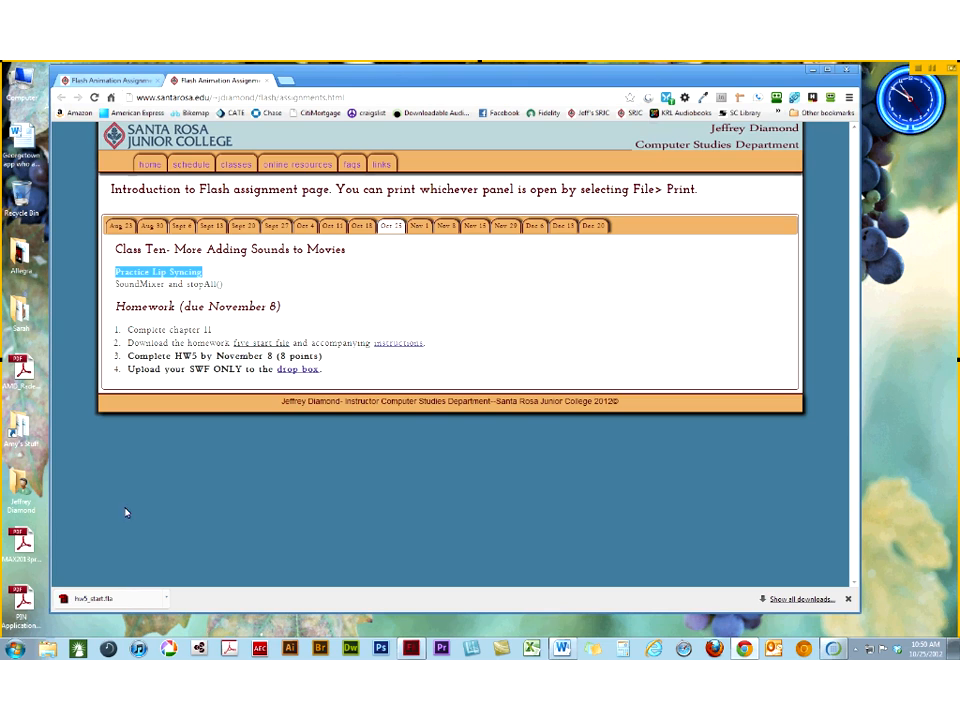
{"action": "left_click", "coordinate": [115, 600]}
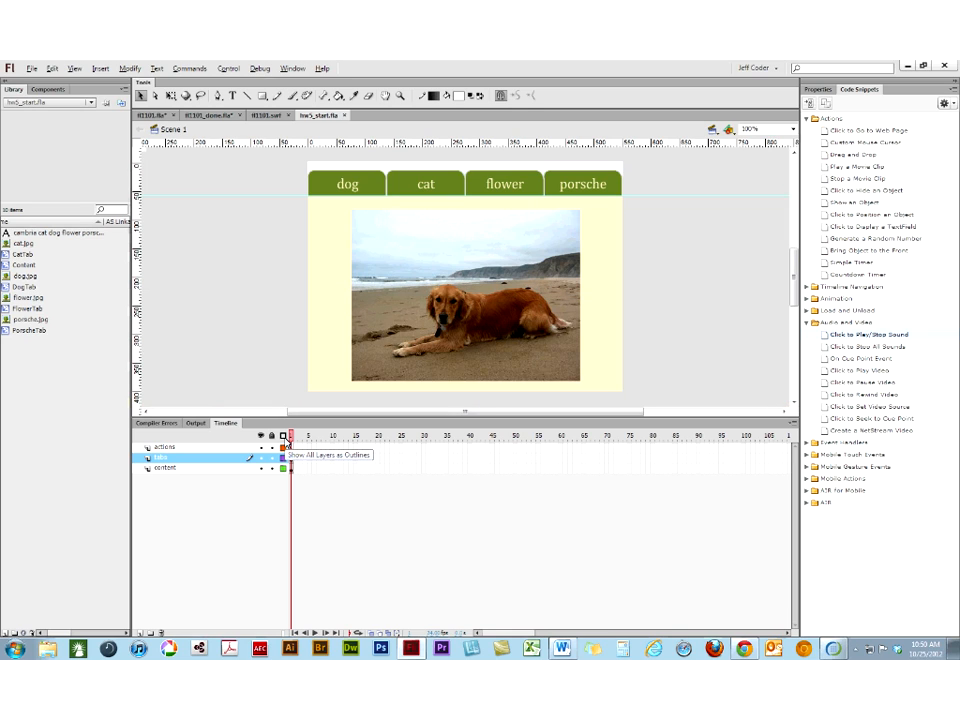
- Test the hw5_start movie, close the preview and inspect the cat, flower and porsche tabs on the stage
{"action": "key", "text": "ctrl+Return"}
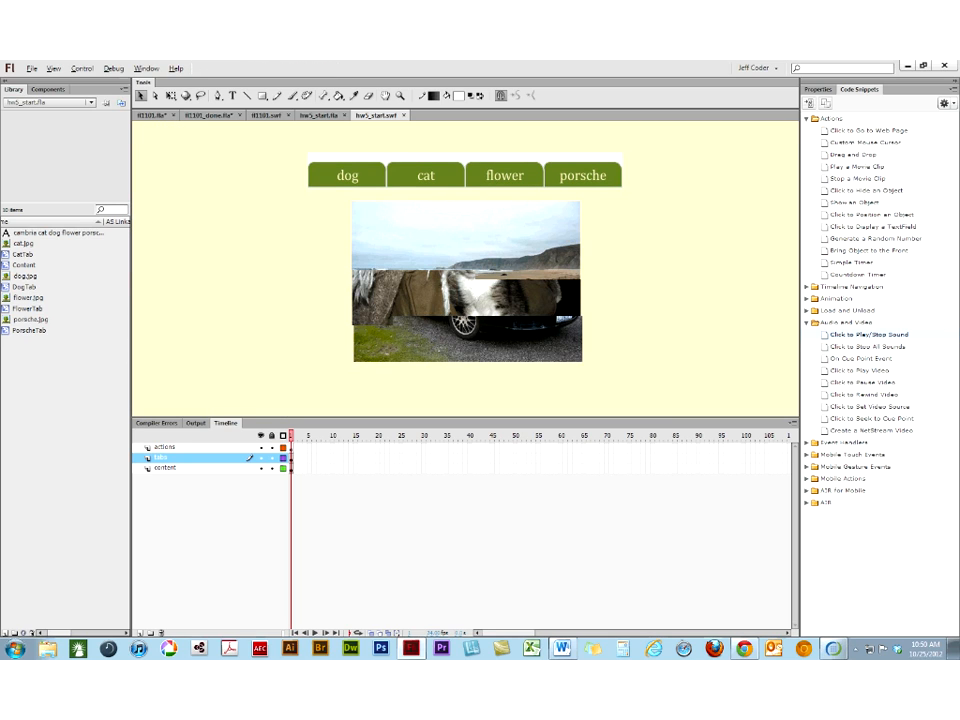
{"action": "key", "text": "ctrl+w"}
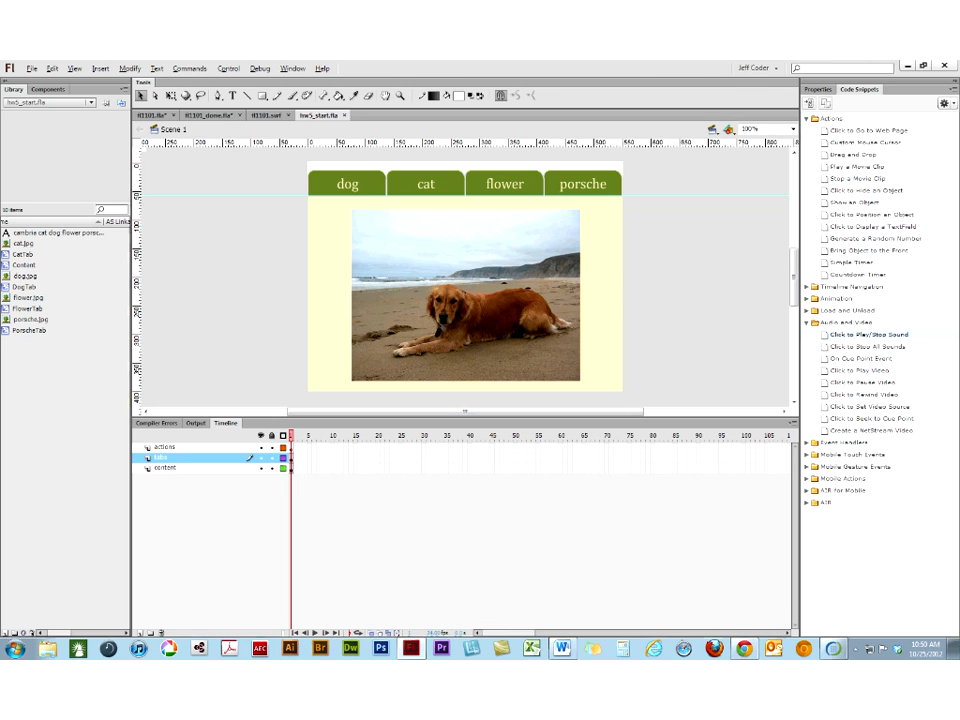
{"action": "left_click", "coordinate": [429, 184]}
{"action": "left_click", "coordinate": [509, 178]}
{"action": "left_click", "coordinate": [569, 178]}
- Switch to Chrome, open the HW5 instructions from the Oct 25 homework and read the tabbed window introduction through Figure 1-1
{"action": "left_click", "coordinate": [745, 649]}
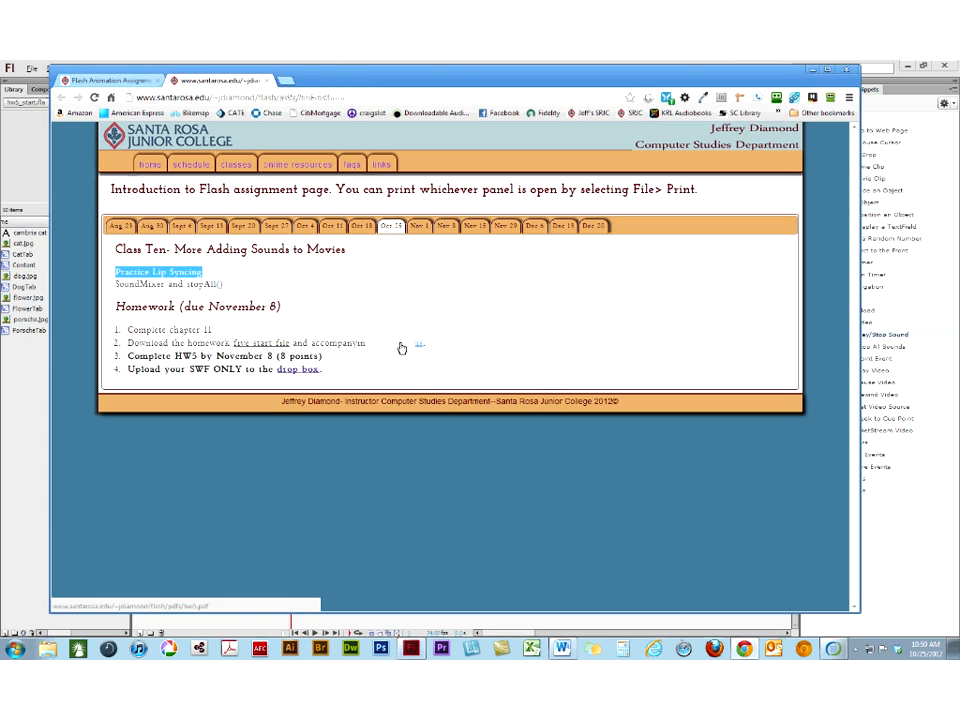
{"action": "left_click", "coordinate": [401, 347]}
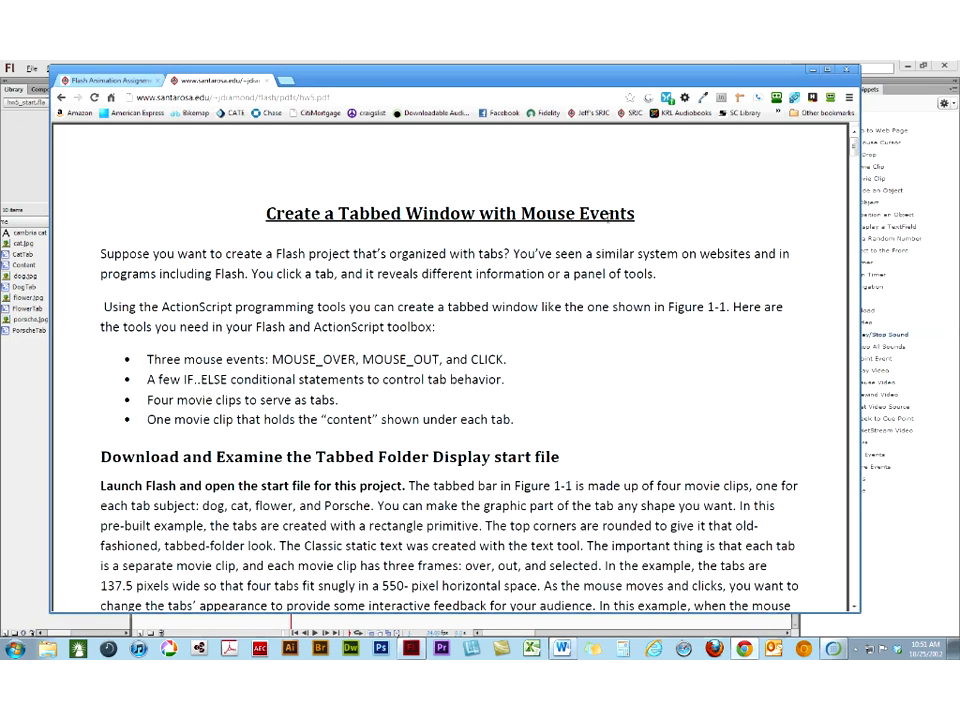
{"action": "left_click_drag", "start_coordinate": [645, 213], "coordinate": [567, 204]}
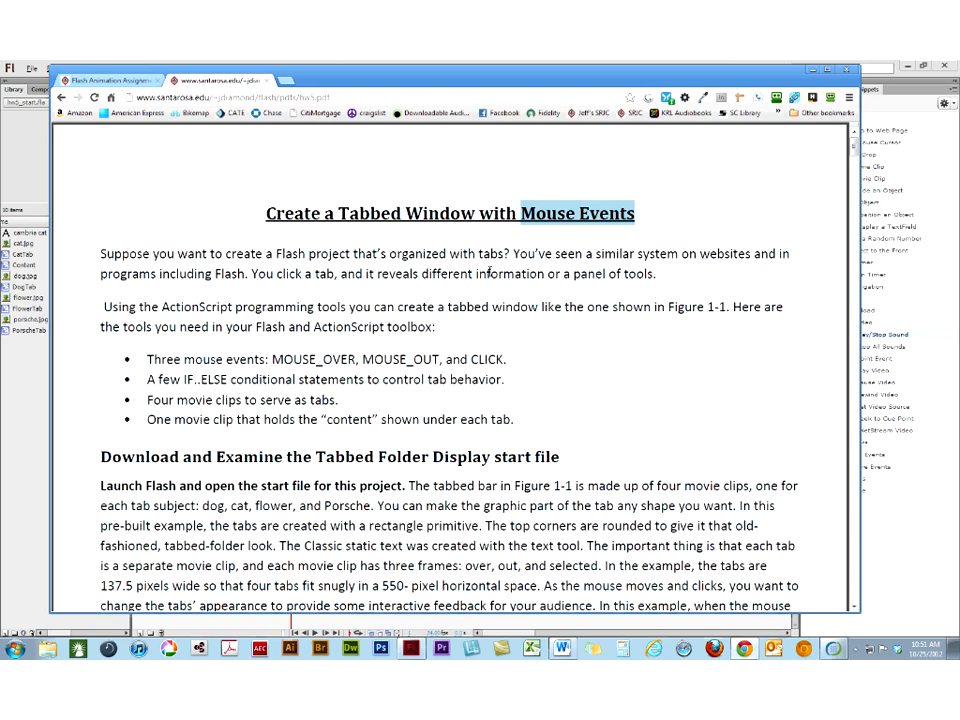
{"action": "scroll", "coordinate": [316, 258], "scroll_direction": "down", "scroll_amount": 1}
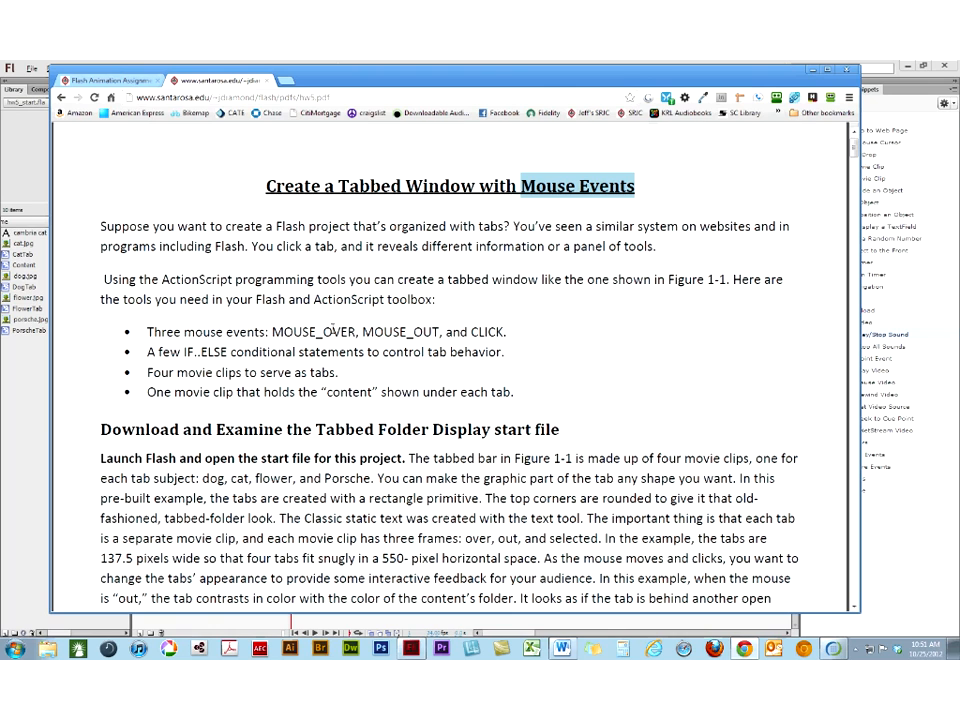
{"action": "scroll", "coordinate": [333, 327], "scroll_direction": "down", "scroll_amount": 1}
{"action": "left_click_drag", "start_coordinate": [147, 325], "coordinate": [503, 326]}
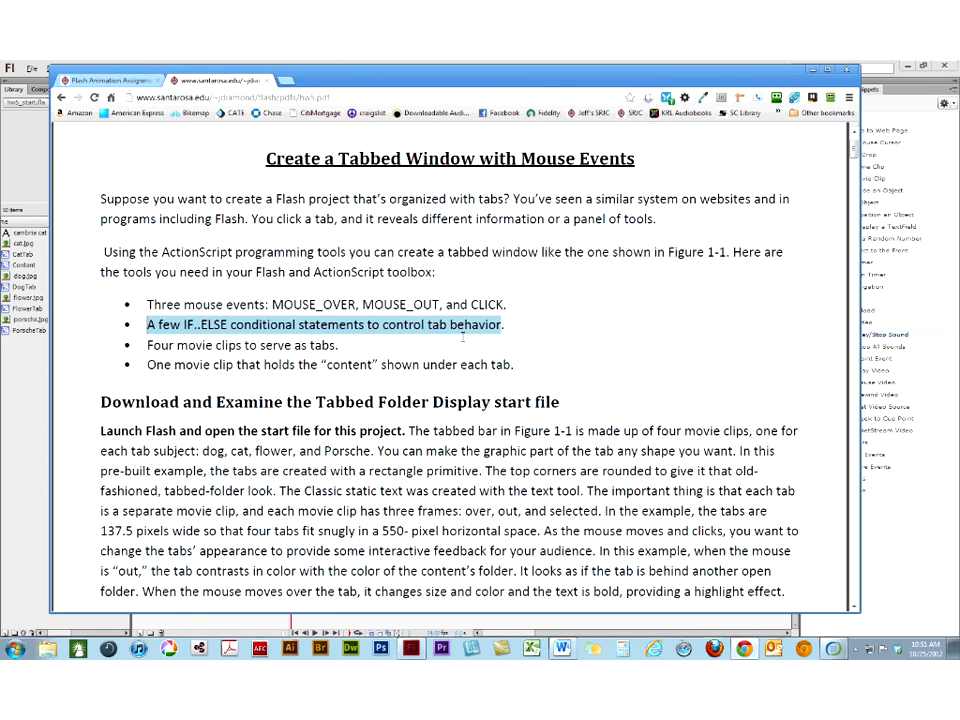
{"action": "scroll", "coordinate": [477, 337], "scroll_direction": "down", "scroll_amount": 1}
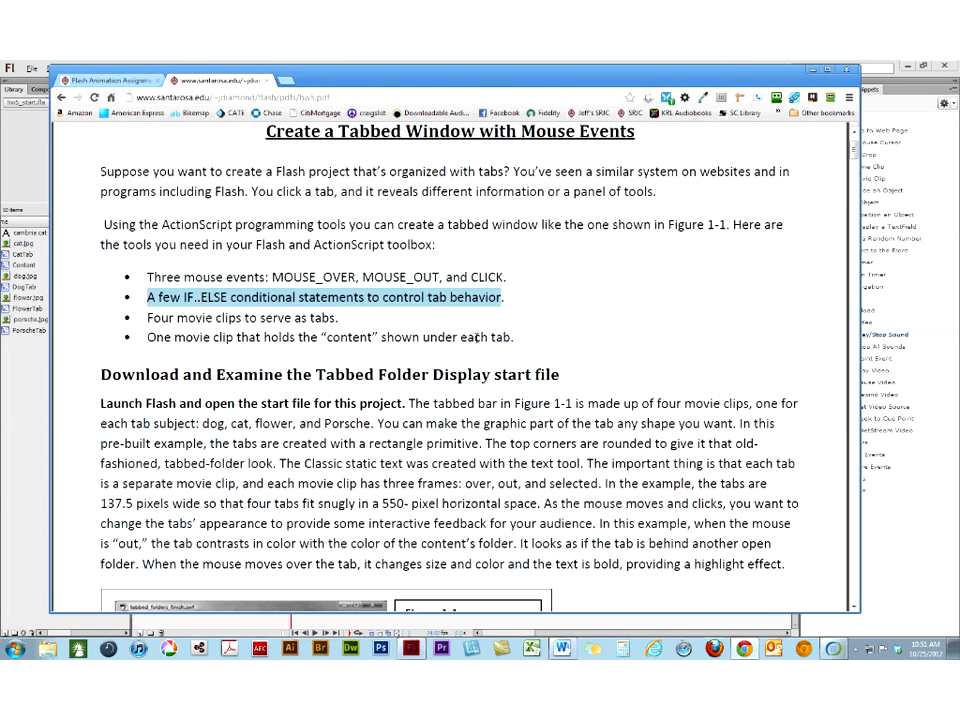
{"action": "scroll", "coordinate": [477, 337], "scroll_direction": "down", "scroll_amount": 5}
{"action": "scroll", "coordinate": [477, 336], "scroll_direction": "down", "scroll_amount": 1}
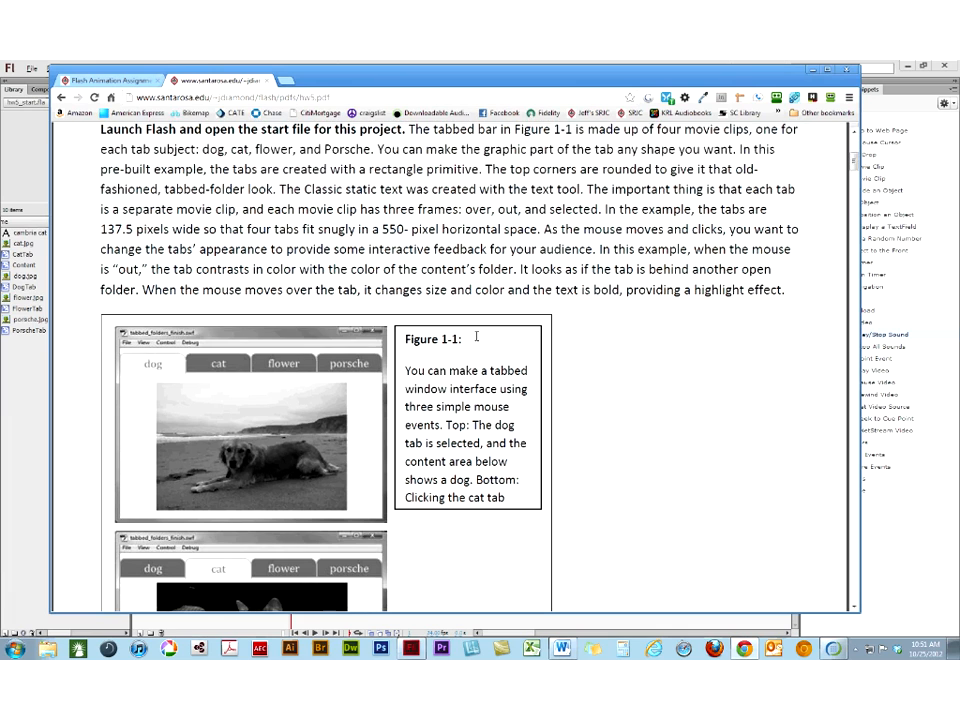
{"action": "scroll", "coordinate": [476, 336], "scroll_direction": "down", "scroll_amount": 3}
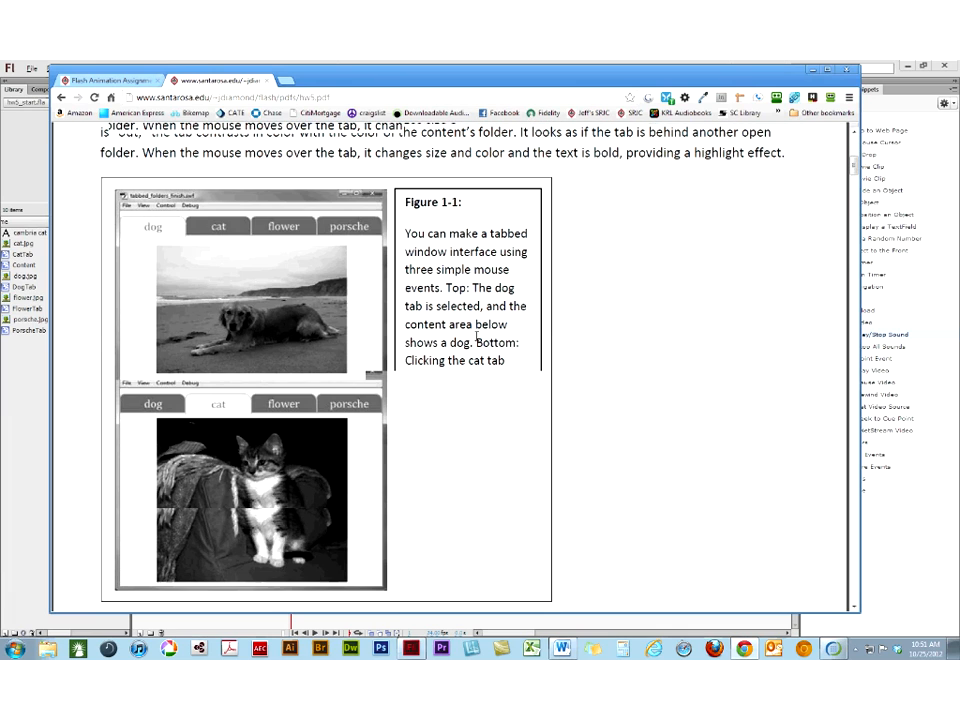
- Skim the remaining HW5 coding steps through to the Extra Credit and Post to the Gallery sections
{"action": "left_click_drag", "start_coordinate": [852, 171], "coordinate": [851, 222]}
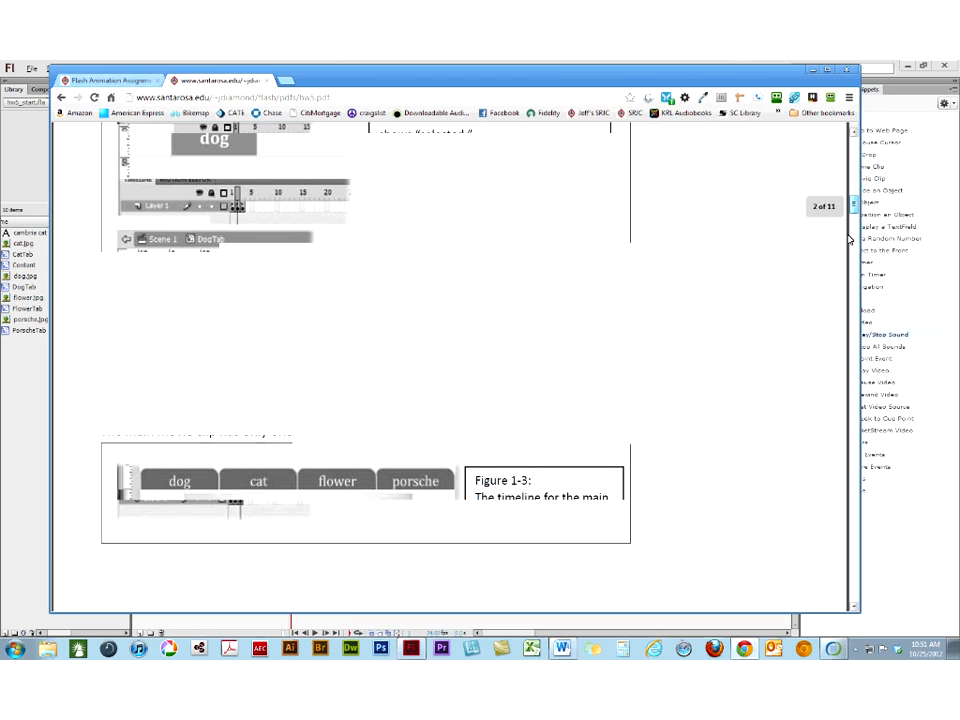
{"action": "scroll", "coordinate": [849, 250], "scroll_direction": "down", "scroll_amount": 5}
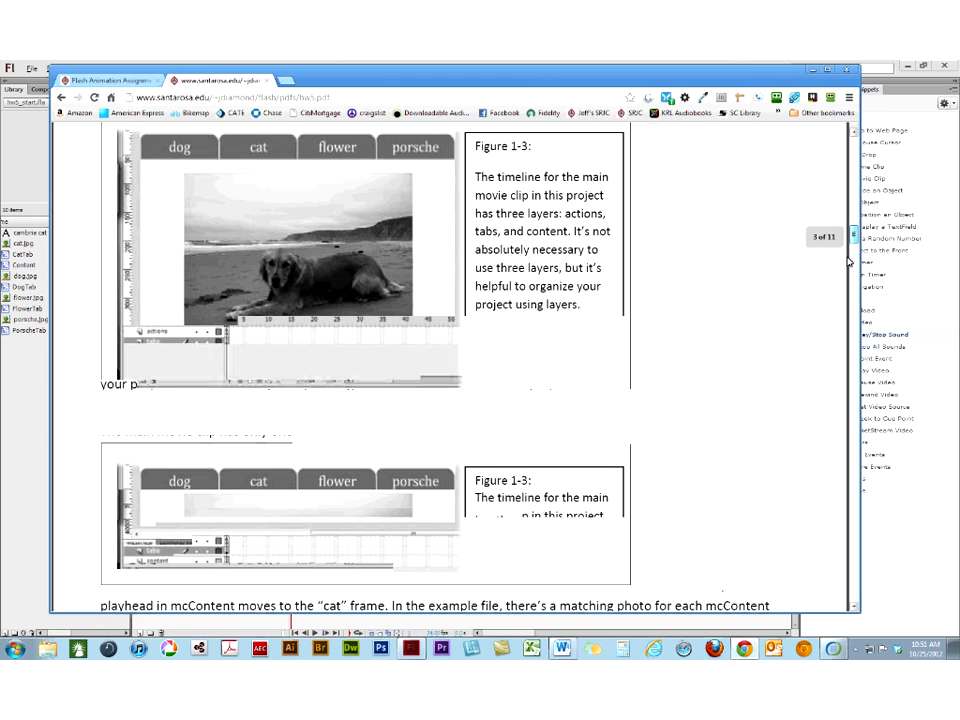
{"action": "scroll", "coordinate": [849, 268], "scroll_direction": "down", "scroll_amount": 5}
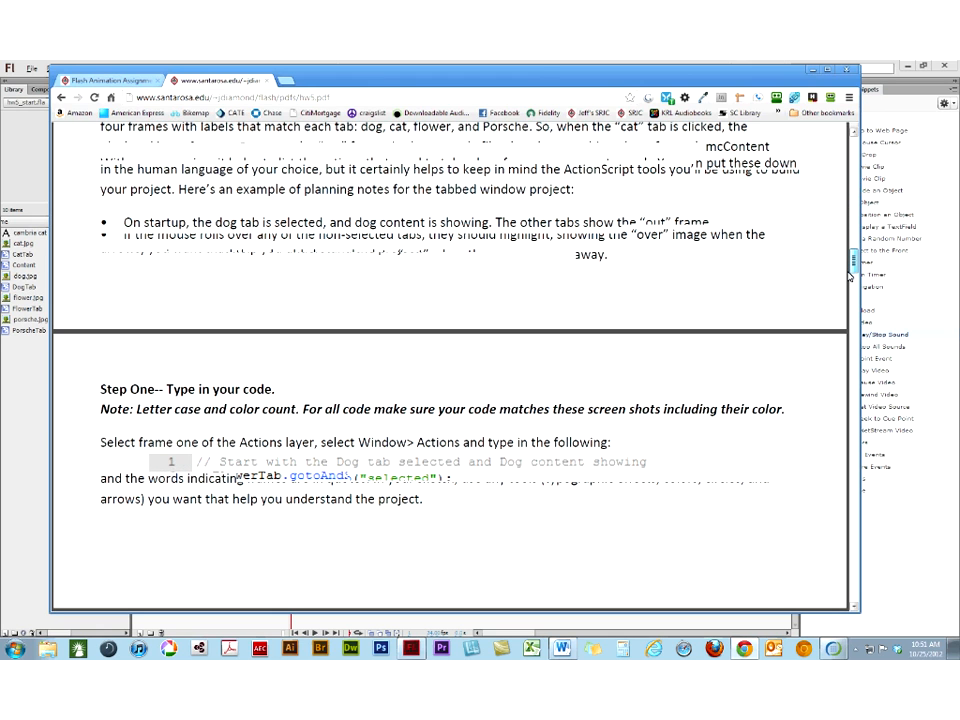
{"action": "scroll", "coordinate": [849, 278], "scroll_direction": "down", "scroll_amount": 3}
{"action": "scroll", "coordinate": [849, 281], "scroll_direction": "down", "scroll_amount": 3}
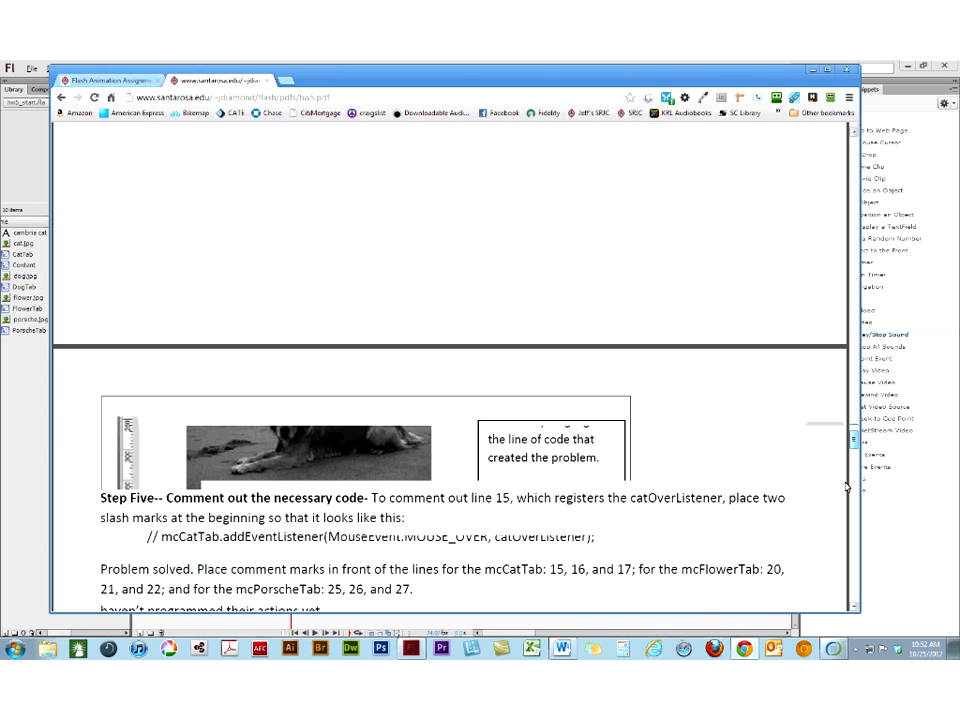
{"action": "left_click_drag", "start_coordinate": [846, 487], "coordinate": [810, 560]}
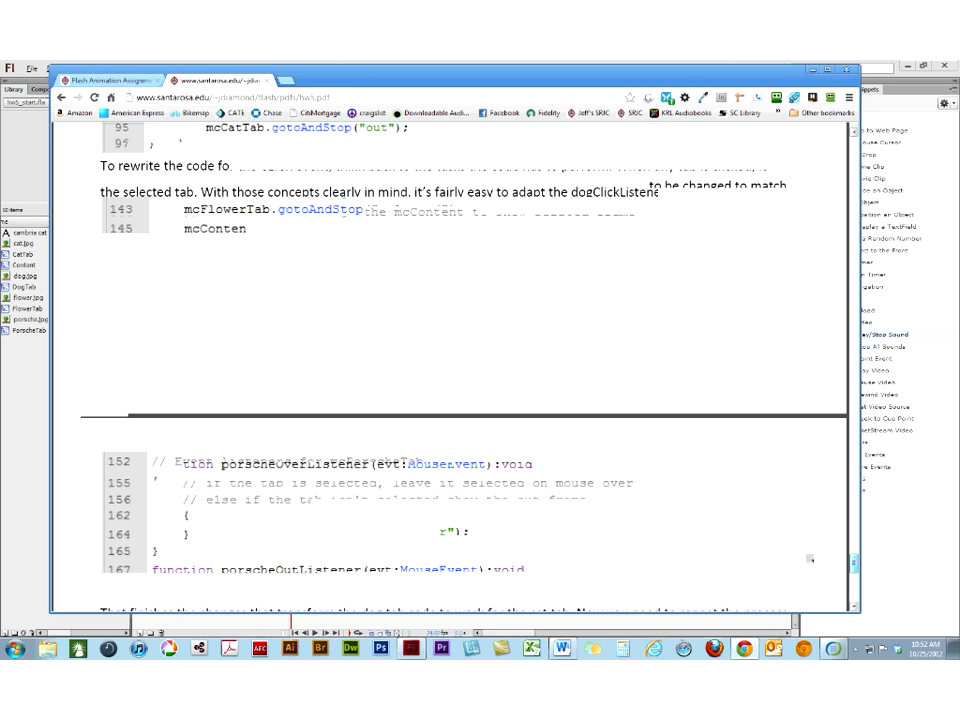
{"action": "left_click_drag", "start_coordinate": [810, 559], "coordinate": [853, 590]}
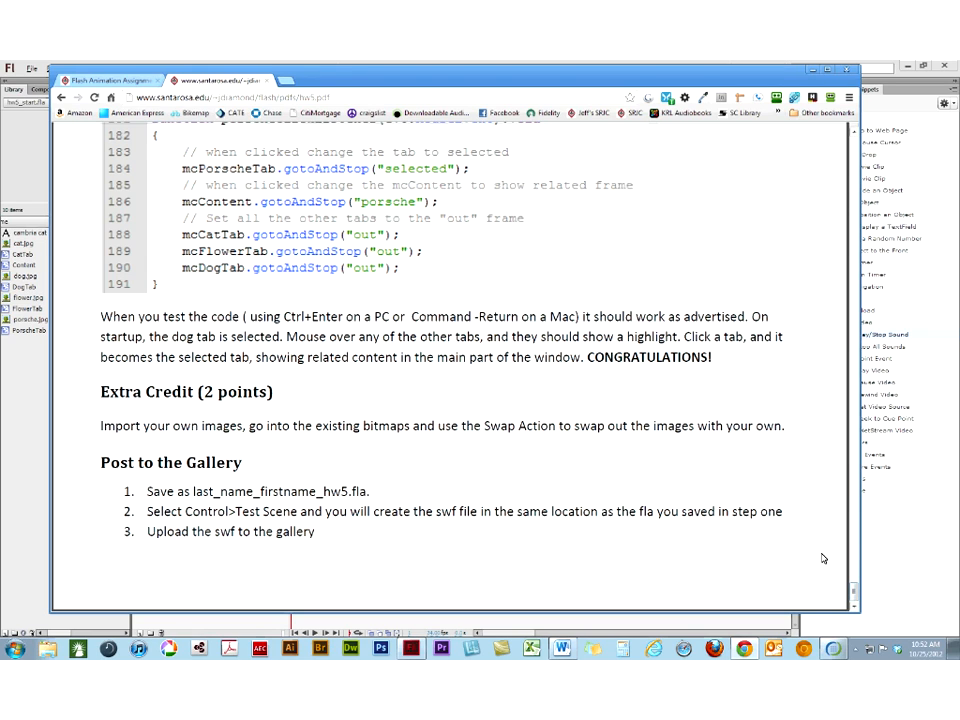
- Review the listener code for mcPorscheTab and mcFlowerTab in the instructions and return to the Flash assignments page
{"action": "scroll", "coordinate": [822, 558], "scroll_direction": "up", "scroll_amount": 5}
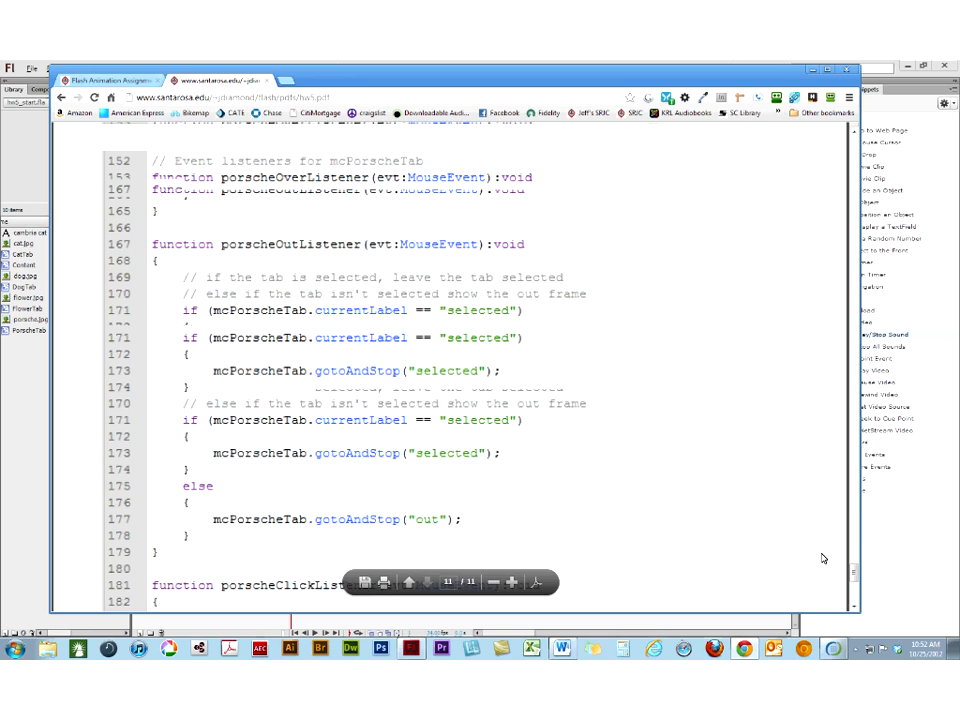
{"action": "scroll", "coordinate": [822, 558], "scroll_direction": "up", "scroll_amount": 3}
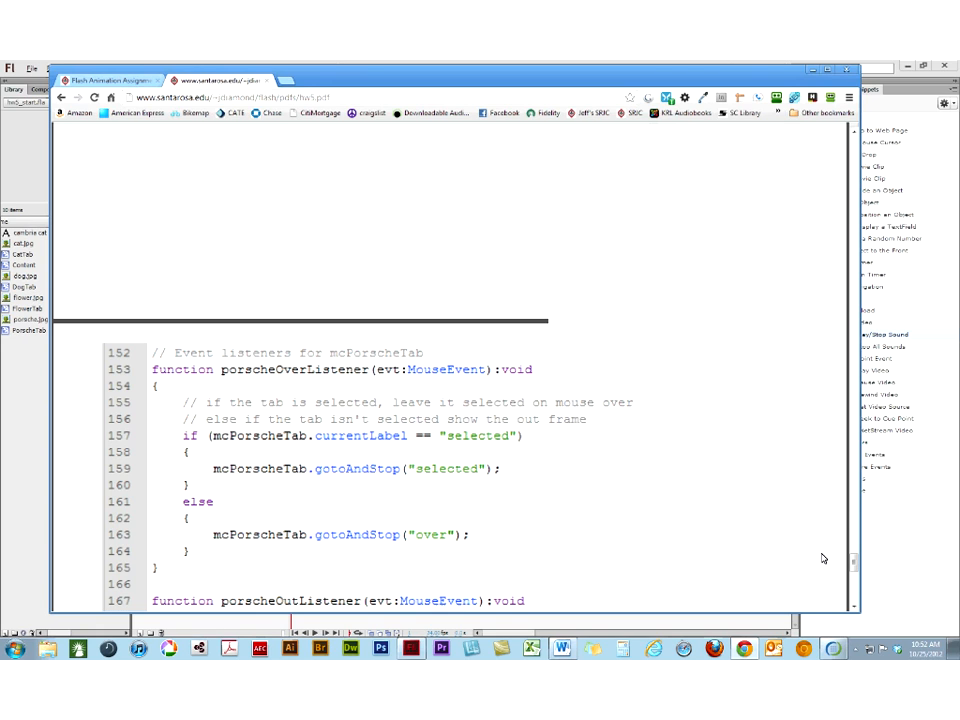
{"action": "scroll", "coordinate": [822, 558], "scroll_direction": "up", "scroll_amount": 3}
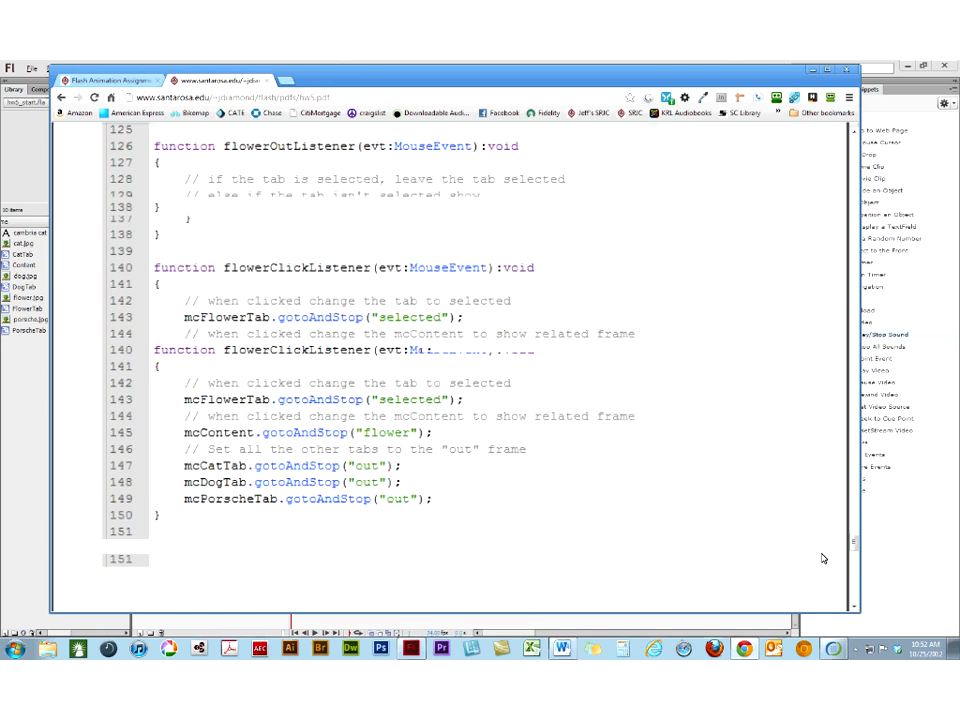
{"action": "scroll", "coordinate": [822, 558], "scroll_direction": "up", "scroll_amount": 2}
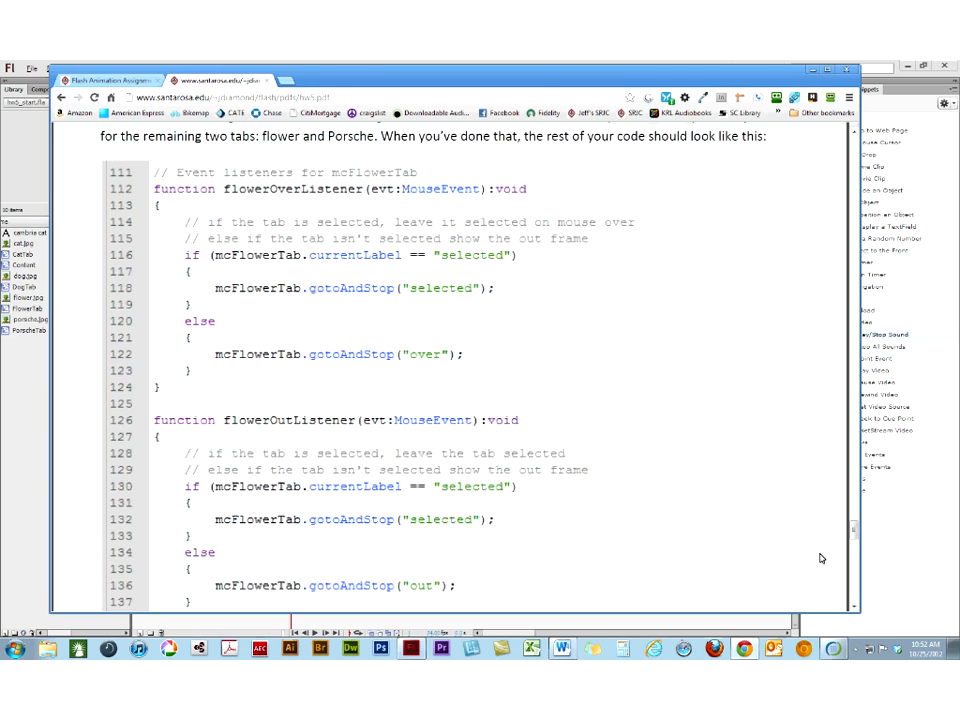
{"action": "scroll", "coordinate": [822, 558], "scroll_direction": "up", "scroll_amount": 1}
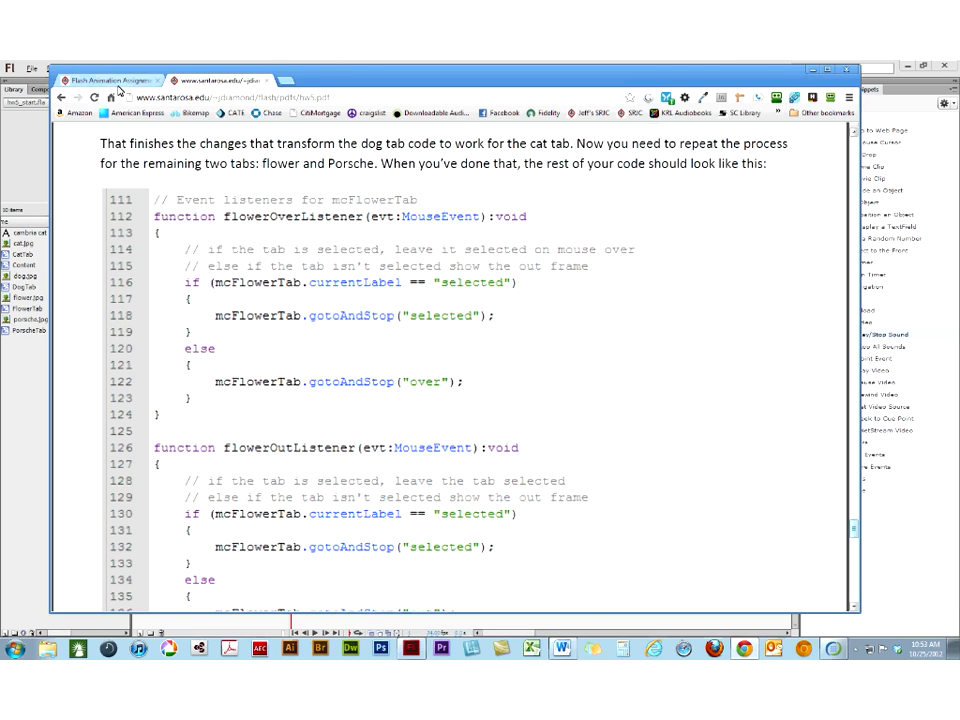
{"action": "left_click", "coordinate": [61, 99]}
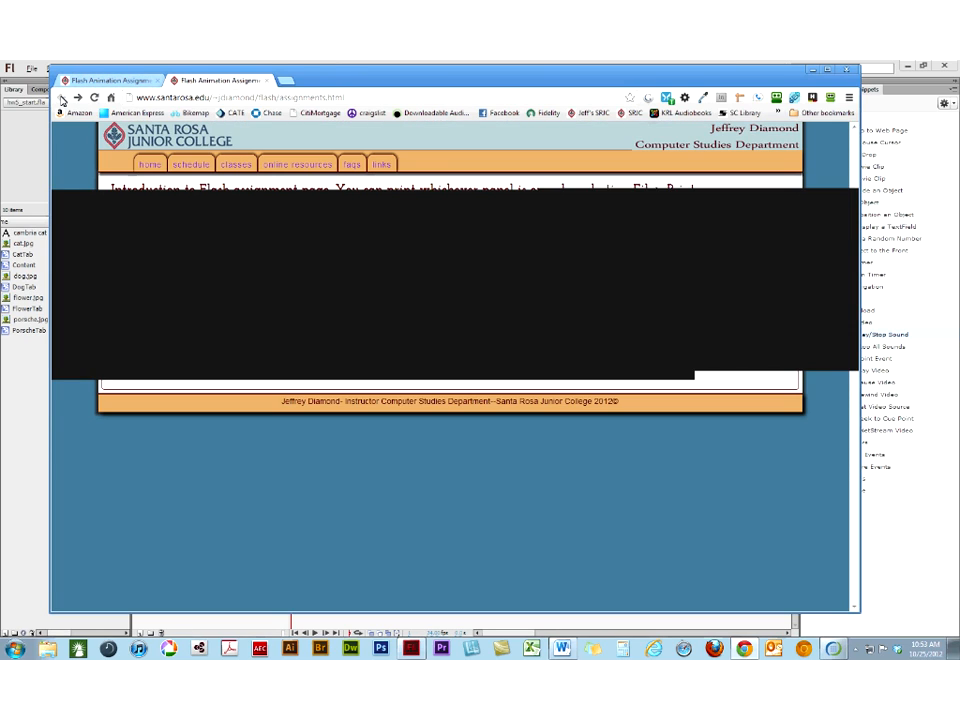